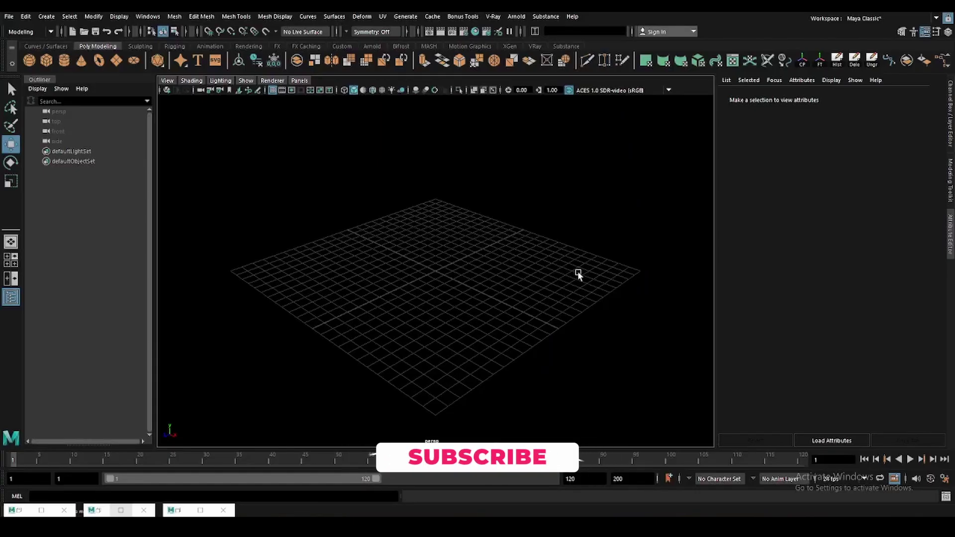
- Show the Channel Box/Layer Editor in the right-hand panel instead of the Attribute Editor
click(950, 109)
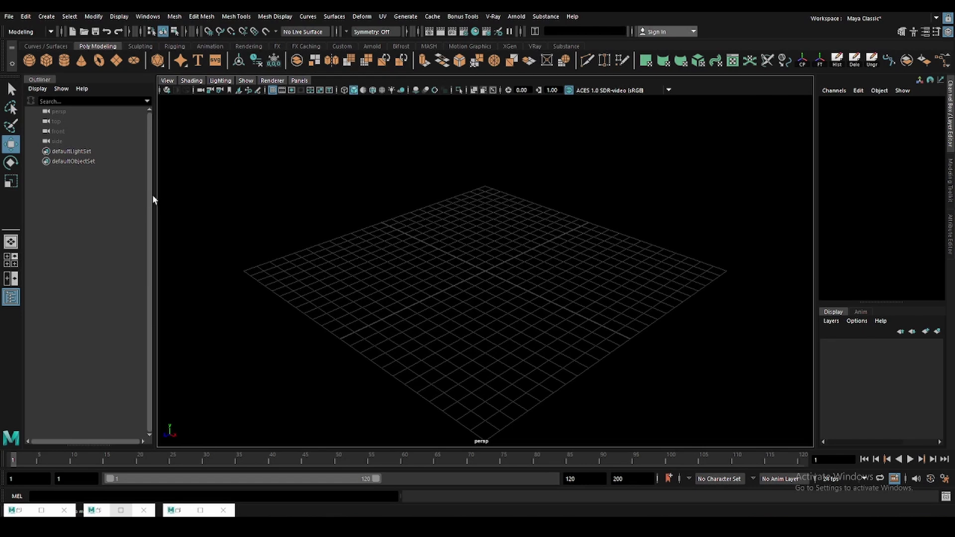
- Create a polygon cube, enlarge it, and stretch it into a tall raised column
click(46, 60)
key(r)
scroll(485, 271, down, 3)
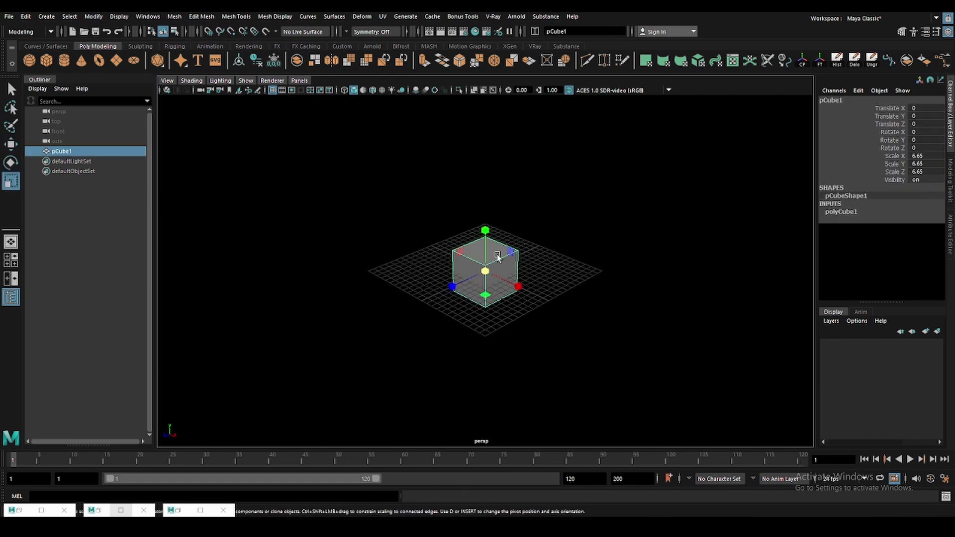
drag(485, 234, 472, 150)
key(w)
mouse_move(465, 206)
mouse_down()
mouse_move(486, 123)
mouse_move(491, 212)
mouse_up()
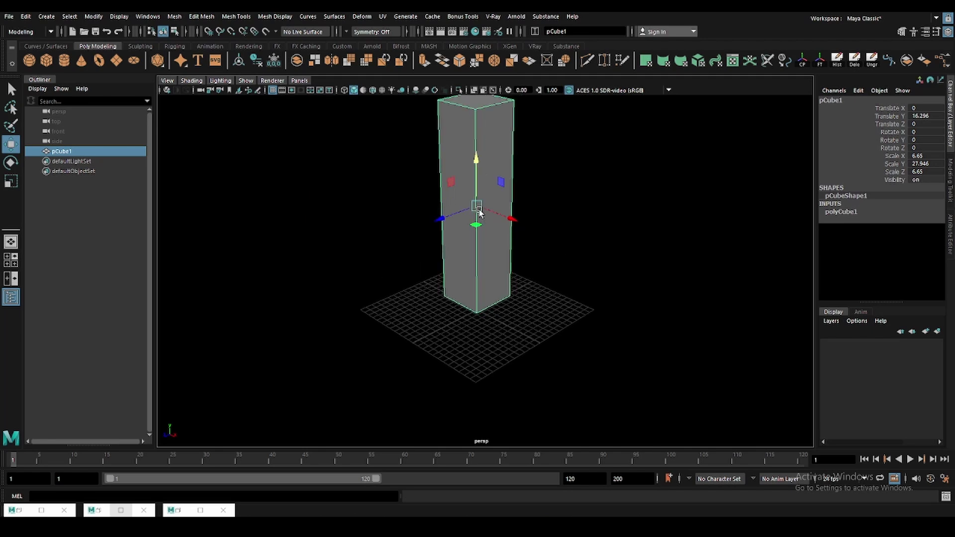
- Scale the column's top vertices outward to taper it, then narrow them back
click(590, 234)
key(F9)
key(r)
mouse_move(527, 109)
mouse_down()
mouse_move(413, 149)
mouse_move(520, 206)
mouse_up()
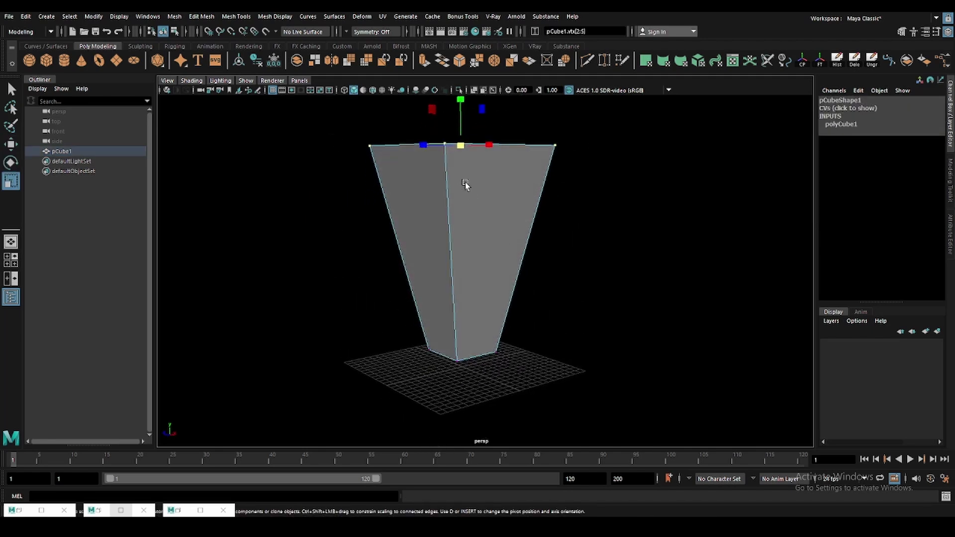
mouse_move(467, 181)
mouse_down()
mouse_move(468, 202)
mouse_move(488, 200)
mouse_up()
key(F8)
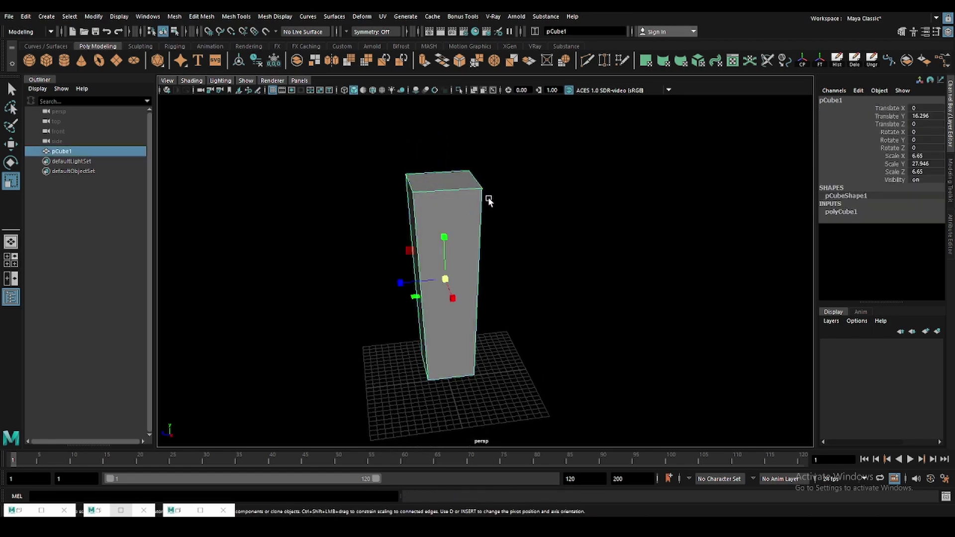
- Widen the column along X and Z and make it slightly taller
drag(404, 282, 367, 283)
mouse_move(457, 284)
alt+mouse_down()
mouse_move(529, 263)
mouse_move(563, 268)
mouse_move(497, 259)
alt+mouse_up()
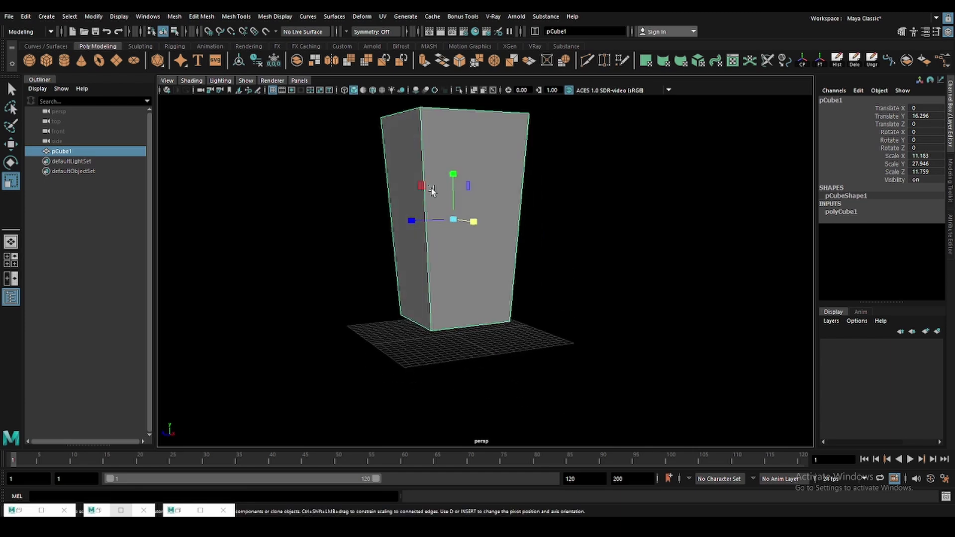
drag(454, 177, 493, 312)
scroll(183, 135, up, 3)
- Draw a flat cube slab at the column's base and stretch it wider and longer
click(183, 135)
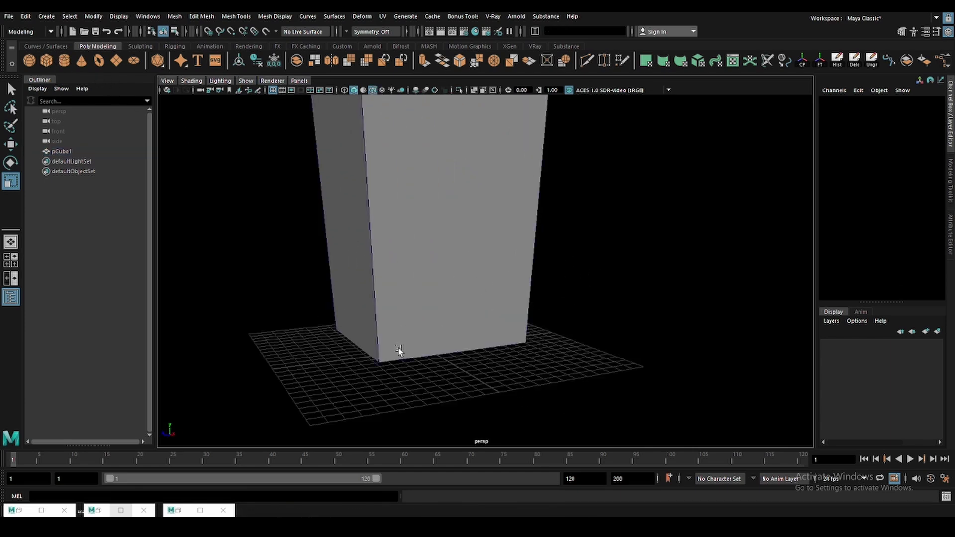
mouse_move(400, 351)
mouse_down()
mouse_move(442, 352)
mouse_move(499, 395)
mouse_up()
mouse_move(420, 348)
mouse_down()
mouse_move(308, 360)
mouse_move(548, 338)
mouse_move(572, 368)
mouse_move(482, 309)
mouse_move(299, 321)
mouse_move(433, 341)
mouse_up()
- Raise a corner vertex of the slab, then undo the move
key(F9)
click(336, 329)
key(w)
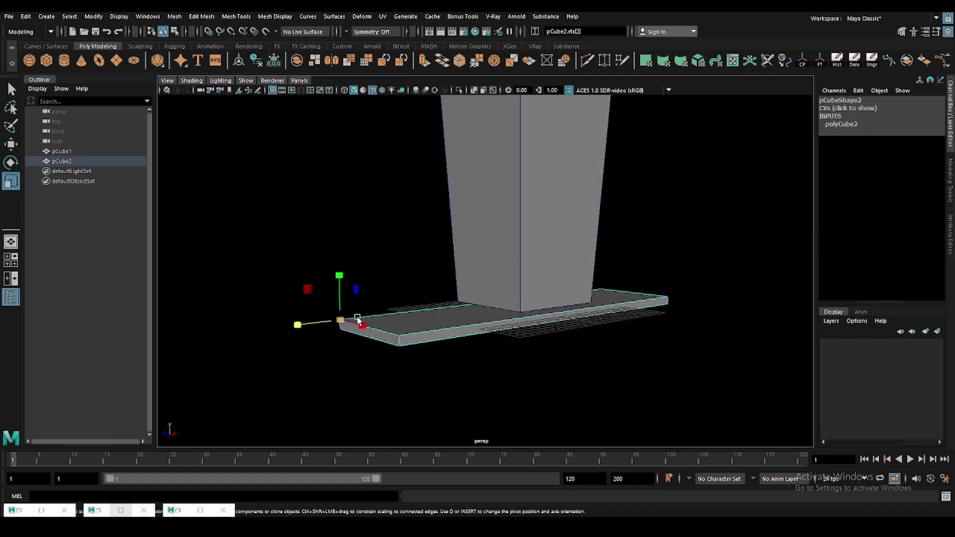
mouse_move(336, 328)
alt+mouse_down()
mouse_move(397, 294)
mouse_move(341, 280)
mouse_move(328, 224)
alt+mouse_up()
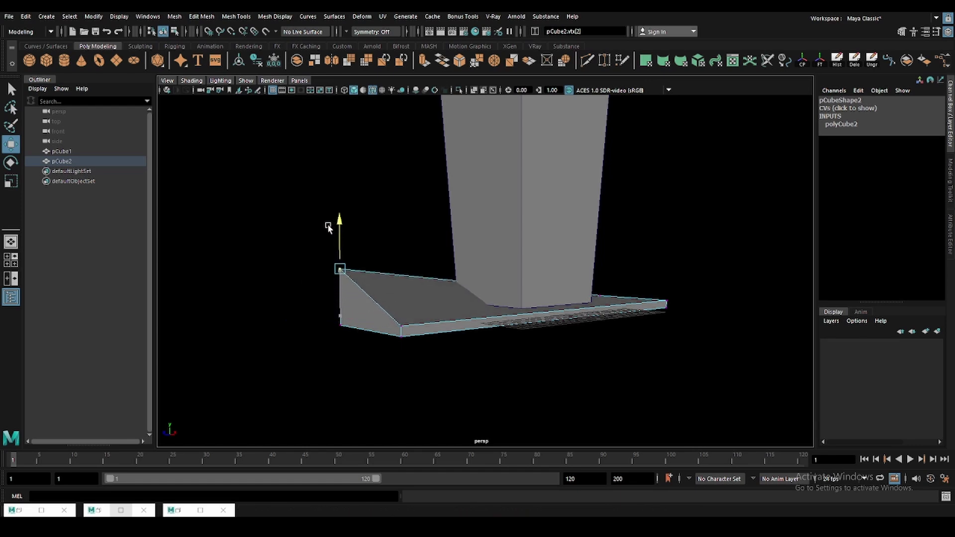
key(ctrl+z)
key(F8)
- Cut a new edge across the slab and narrow the slab slightly along X
alt+drag(505, 334, 517, 299)
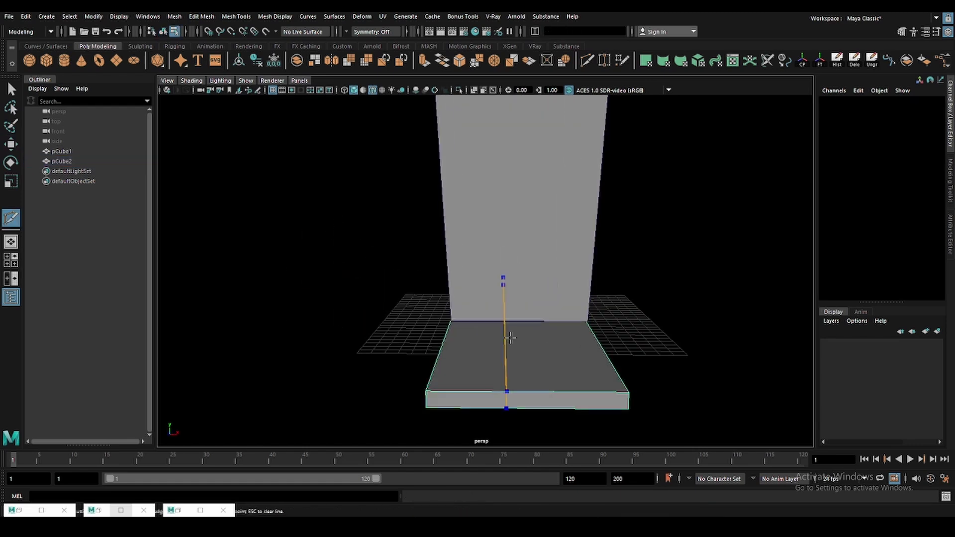
alt+drag(566, 317, 527, 331)
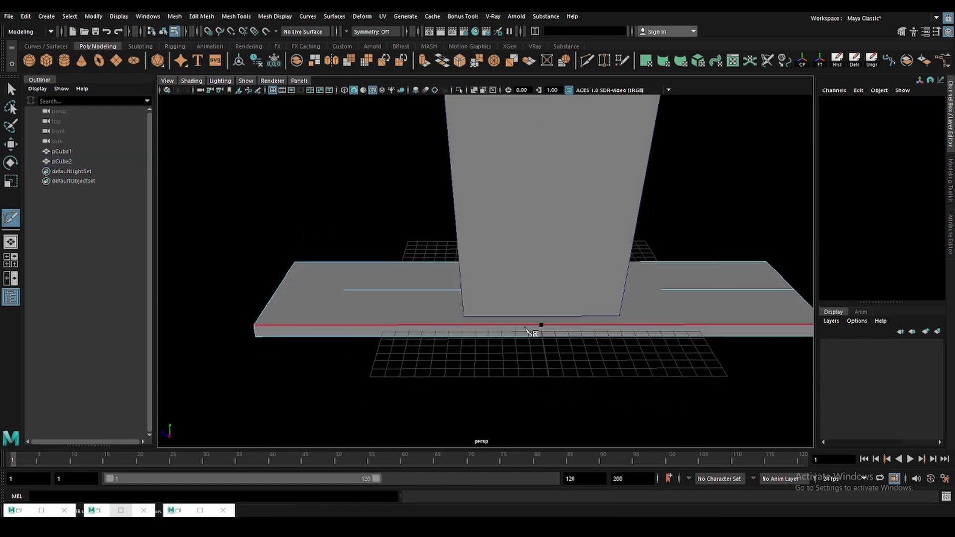
mouse_move(475, 311)
alt+mouse_down()
mouse_move(469, 300)
mouse_move(586, 320)
mouse_move(595, 297)
alt+mouse_up()
key(w)
click(470, 299)
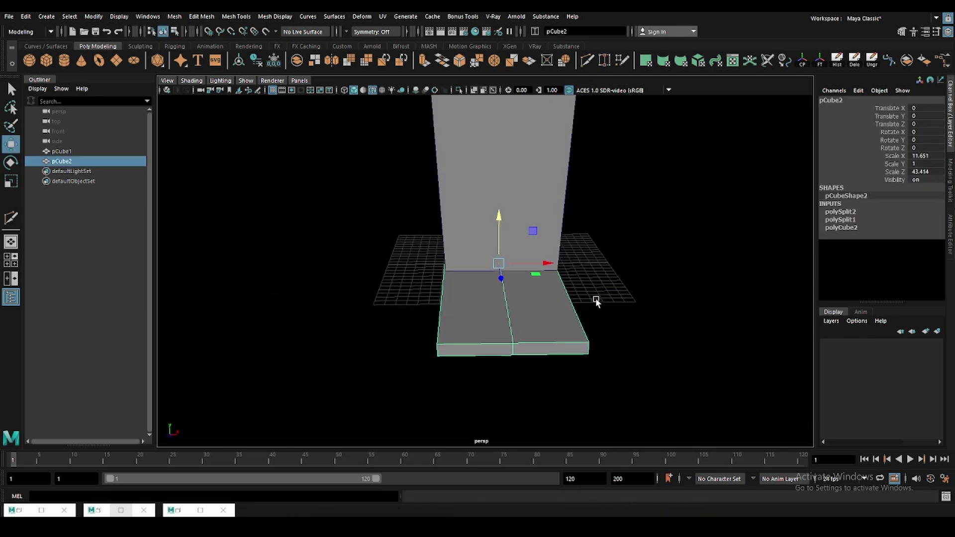
key(r)
mouse_move(551, 266)
mouse_down()
mouse_move(517, 162)
mouse_move(505, 261)
mouse_move(503, 244)
mouse_up()
- Select the column and zoom out to see the whole column and base
click(517, 163)
mouse_move(513, 188)
alt+mouse_down()
mouse_move(520, 271)
mouse_move(582, 288)
mouse_move(526, 249)
alt+mouse_up()
scroll(521, 271, down, 3)
- Multi-Cut a vertical cut and two horizontal edge loops near the column's bottom
scroll(526, 249, up, 2)
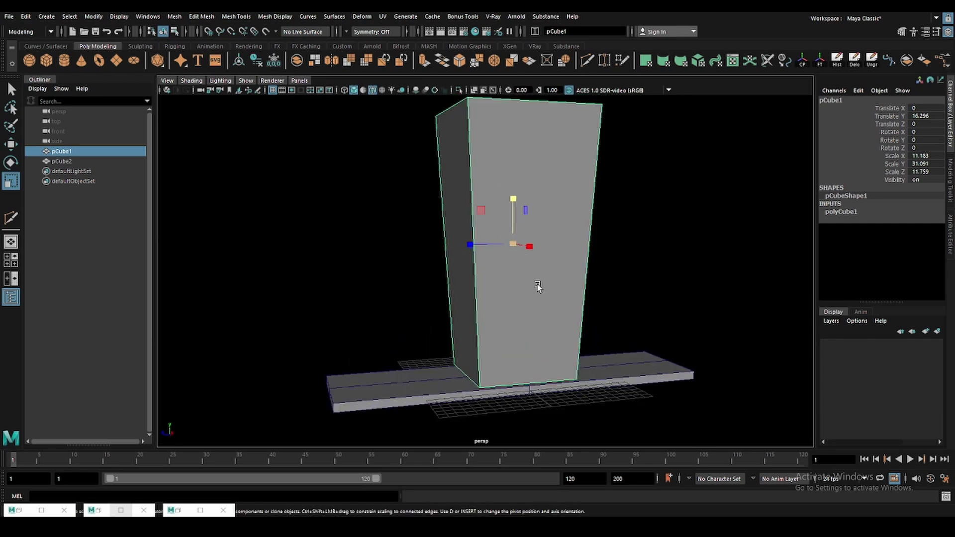
scroll(592, 243, up, 3)
scroll(603, 216, down, 4)
alt+drag(604, 215, 576, 246)
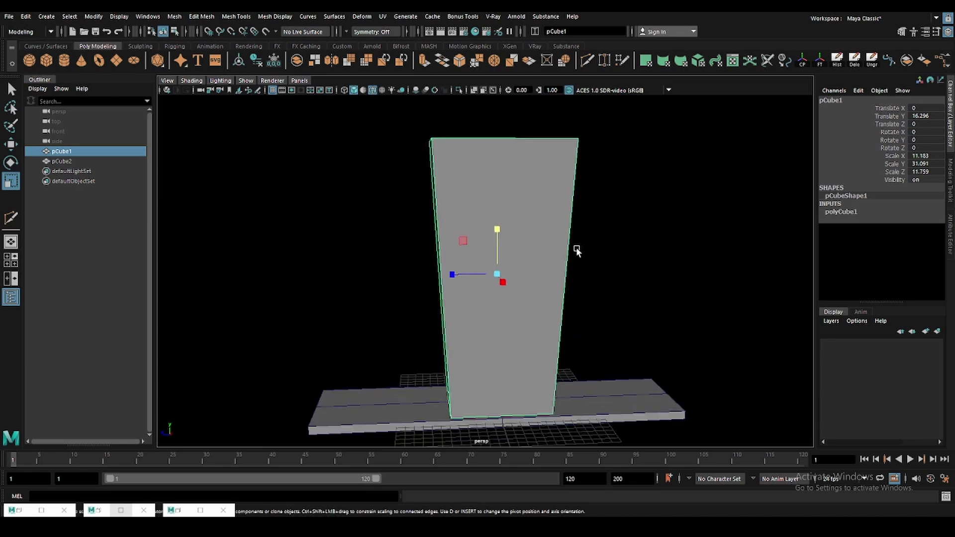
key(y)
key(Return)
alt+drag(508, 176, 596, 239)
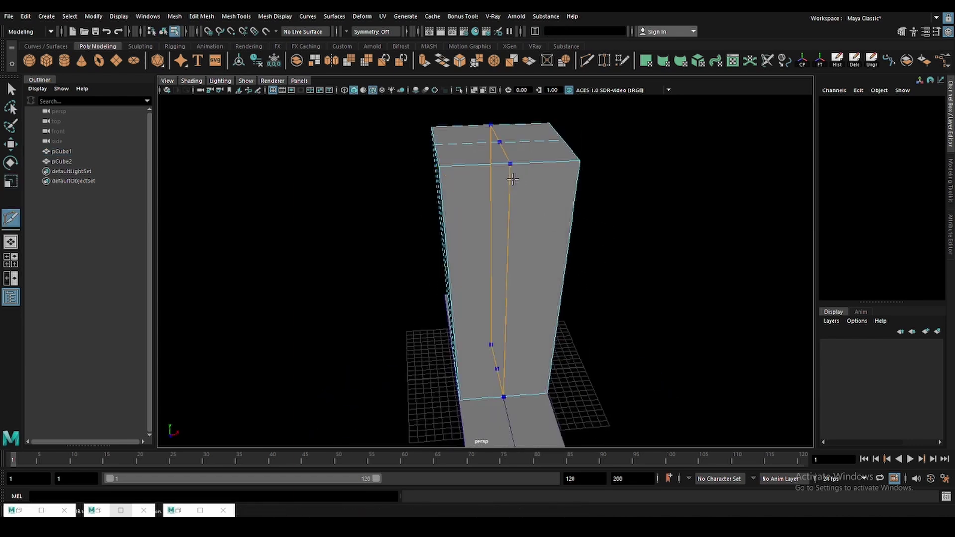
key(Return)
alt+drag(513, 179, 612, 269)
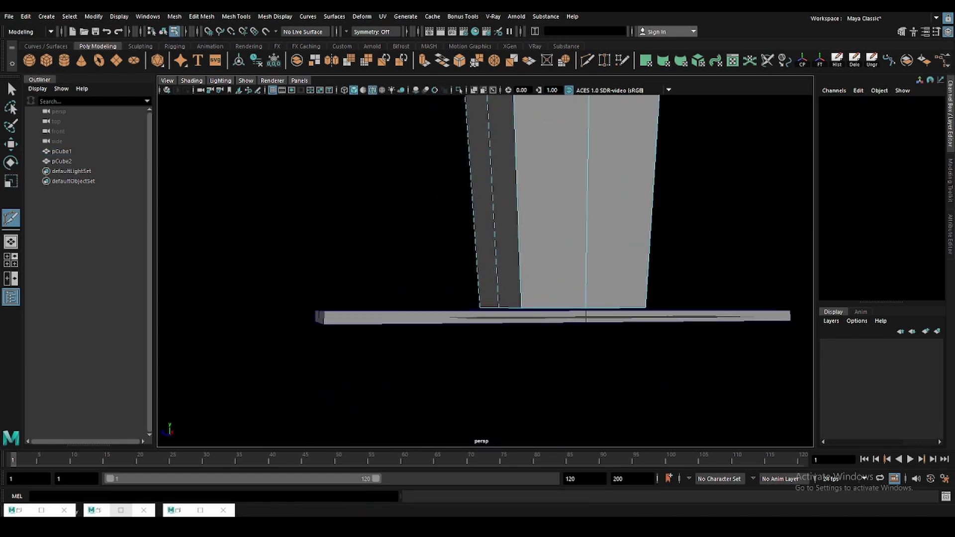
alt+drag(561, 329, 514, 276)
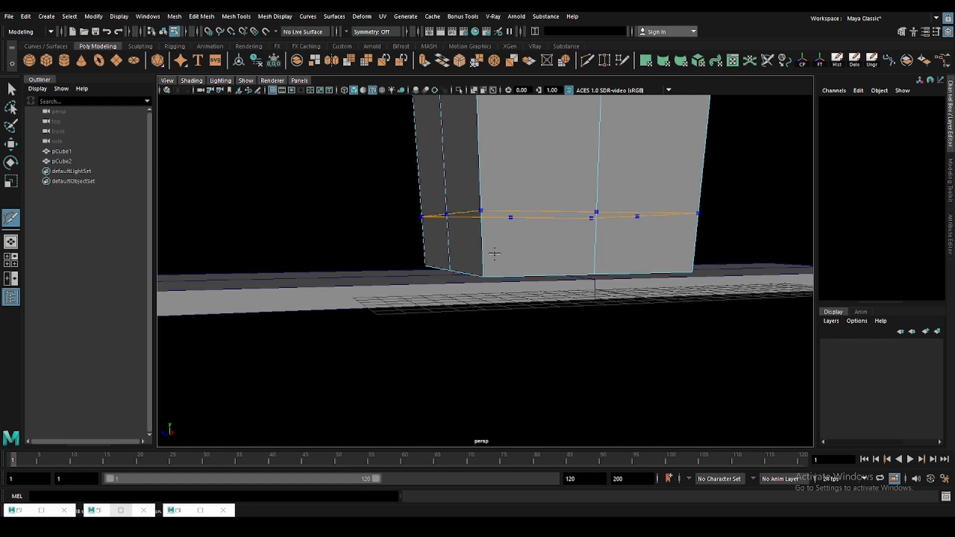
key(Return)
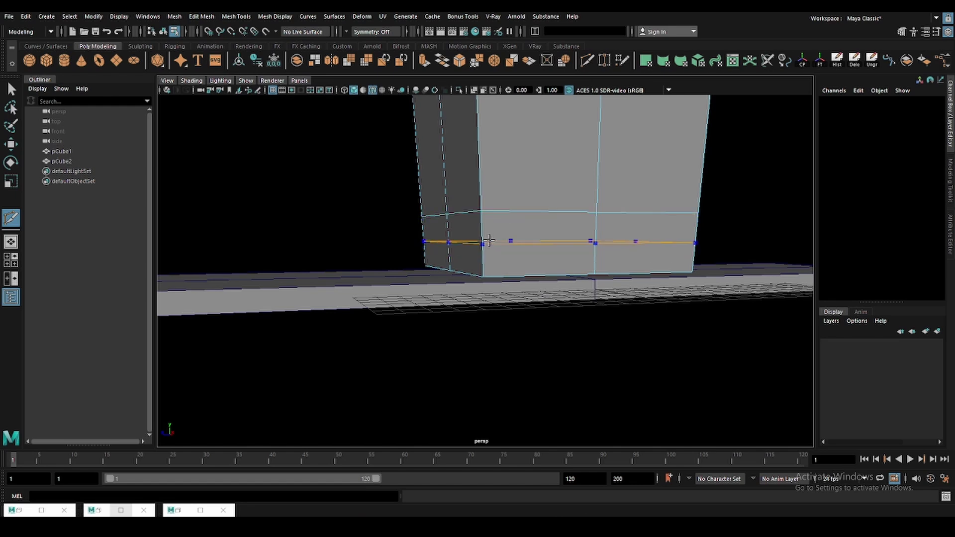
key(Return)
- Extrude the column's bottom faces outward into a base
key(q)
mouse_move(489, 241)
alt+mouse_down()
mouse_move(473, 234)
mouse_move(635, 274)
mouse_move(357, 264)
mouse_move(395, 308)
alt+mouse_up()
click(591, 290)
key(ctrl+e)
- Delete the old separate base slab pCube2
key(q)
click(388, 296)
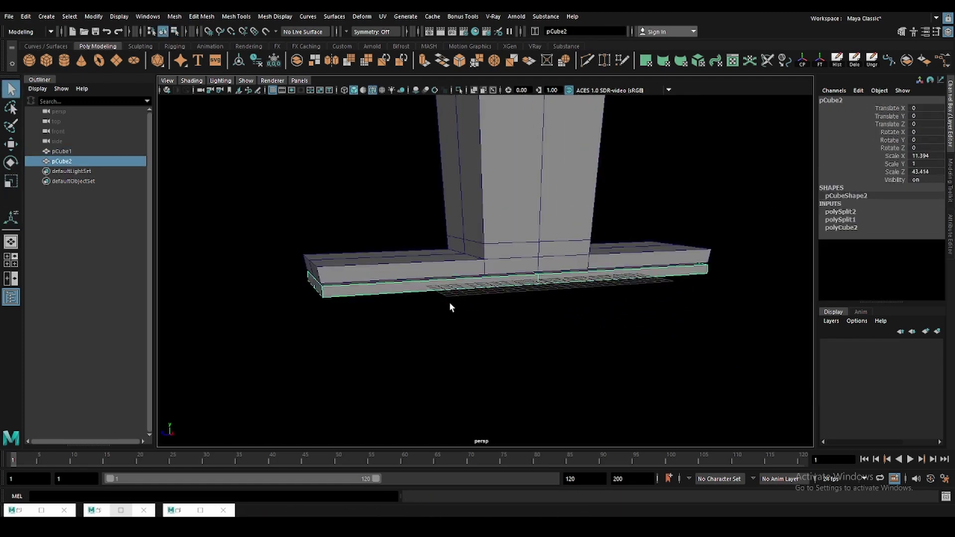
click(486, 293)
click(423, 289)
key(Delete)
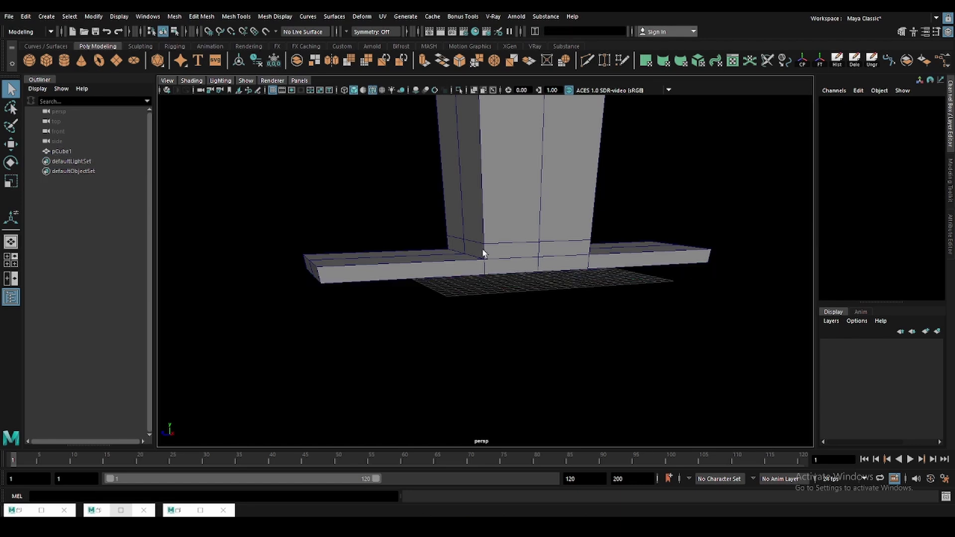
- Select and delete the column's bottom edge loop, then reframe the whole column
click(486, 251)
mouse_move(486, 252)
alt+mouse_down()
mouse_move(470, 298)
mouse_move(482, 294)
alt+mouse_up()
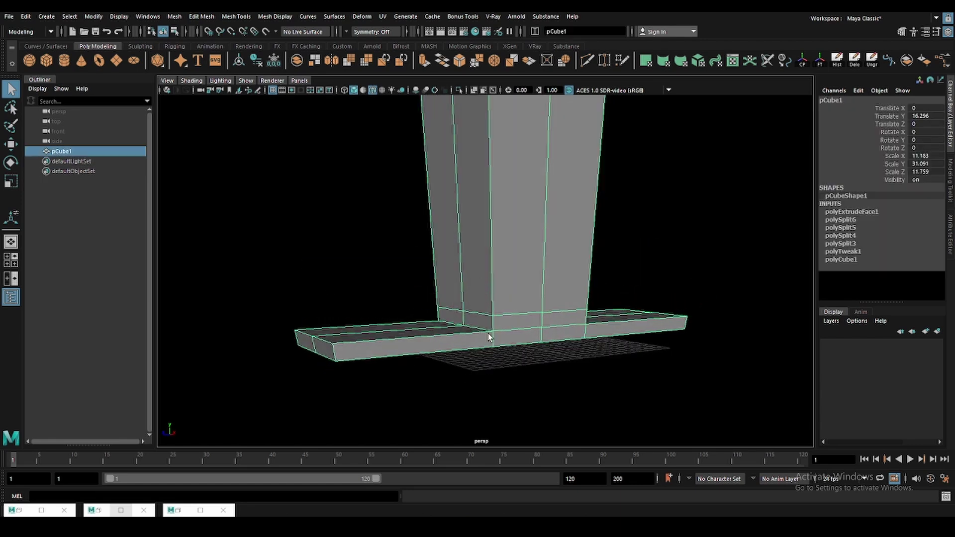
scroll(488, 333, up, 3)
alt+drag(524, 324, 518, 299)
key(F10)
double_click(518, 298)
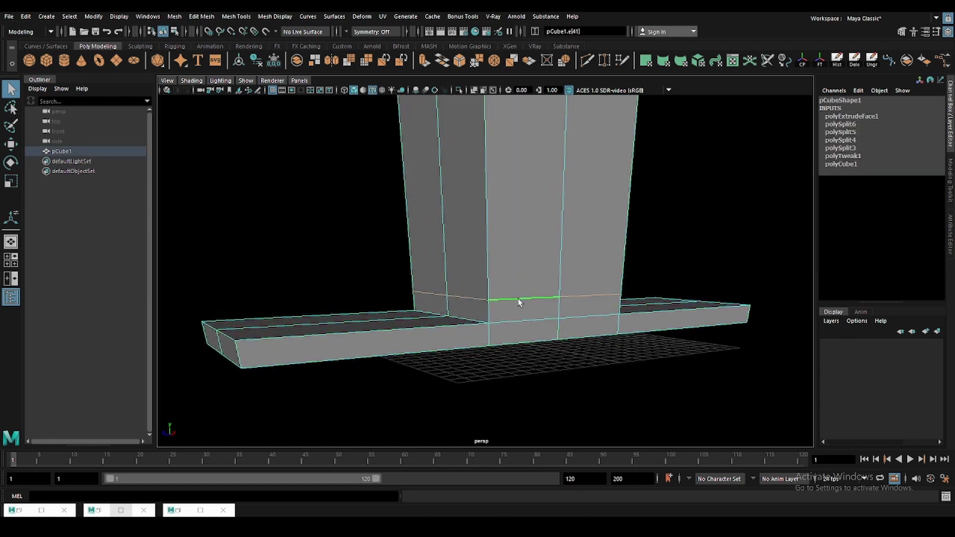
key(Delete)
alt+middle_drag(488, 328, 487, 319)
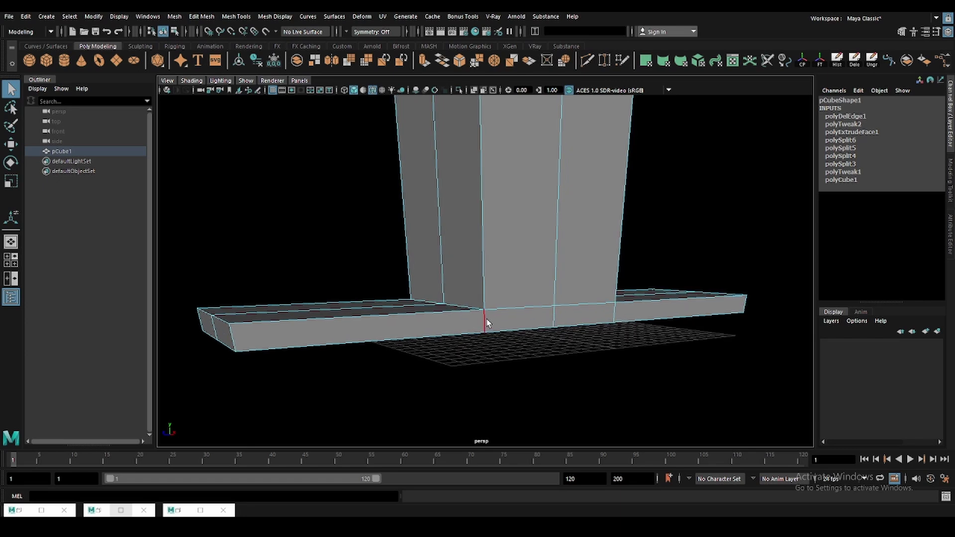
mouse_move(507, 330)
alt+mouse_down()
mouse_move(497, 332)
mouse_move(488, 296)
mouse_move(509, 325)
mouse_move(501, 316)
alt+mouse_up()
alt+right_drag(501, 315, 516, 340)
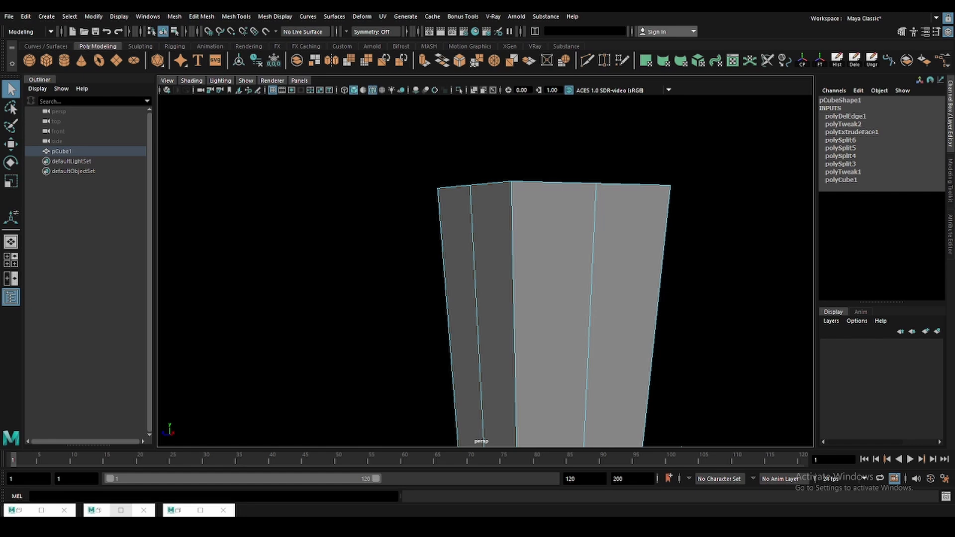
alt+drag(686, 265, 438, 267)
- Create a new cube and scale it into a wide block atop the column
key(F8)
click(47, 61)
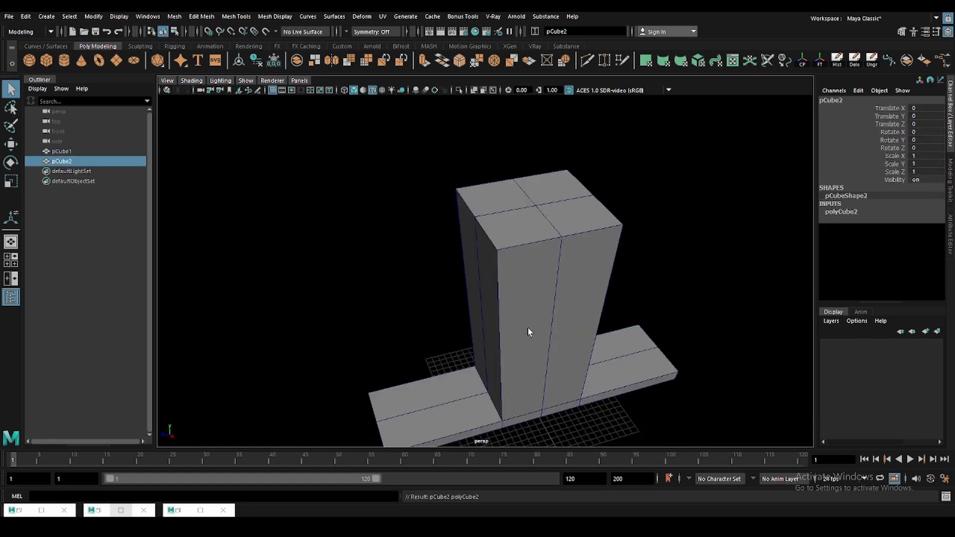
key(r)
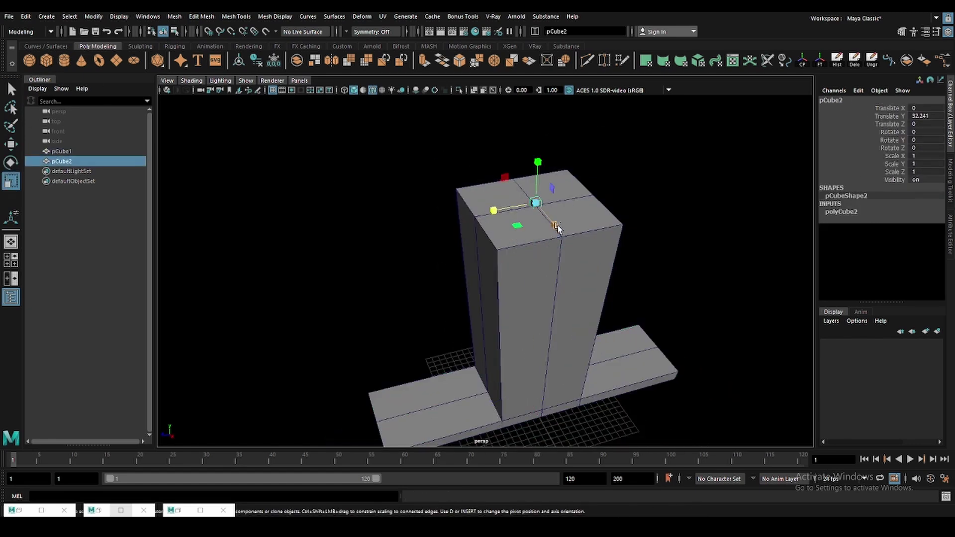
drag(558, 228, 612, 284)
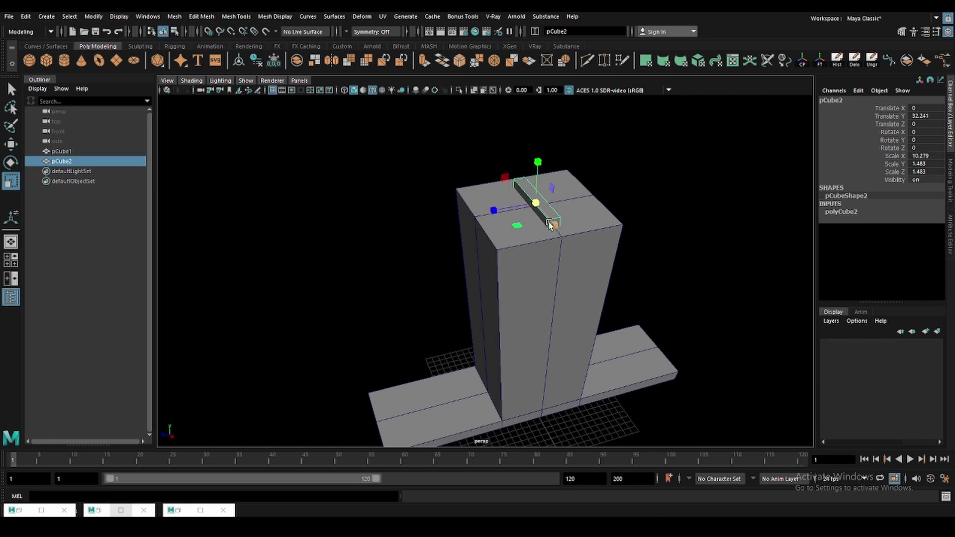
drag(507, 211, 418, 224)
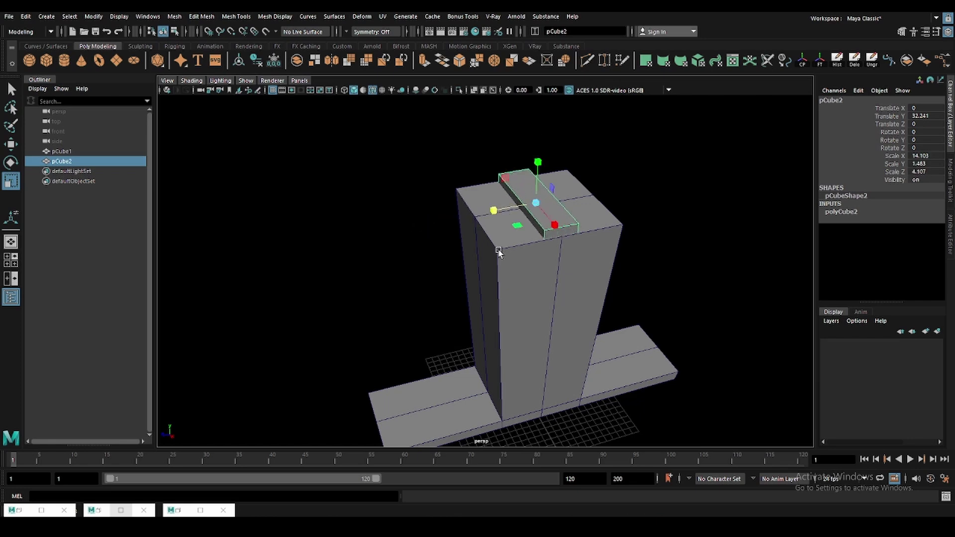
mouse_move(499, 249)
alt+mouse_down()
mouse_move(547, 217)
mouse_move(547, 231)
mouse_move(504, 169)
mouse_move(502, 189)
mouse_move(497, 100)
alt+mouse_up()
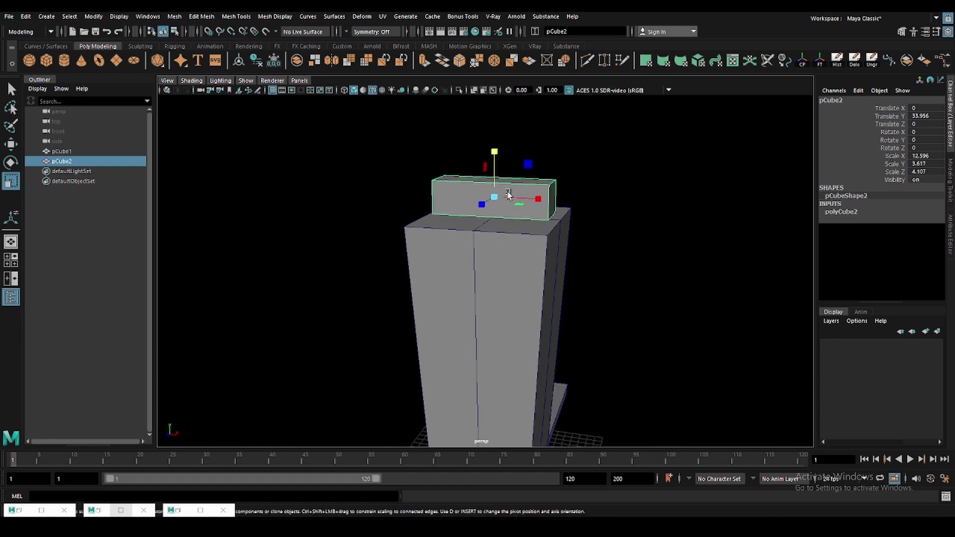
alt+drag(507, 194, 518, 246)
drag(522, 198, 525, 197)
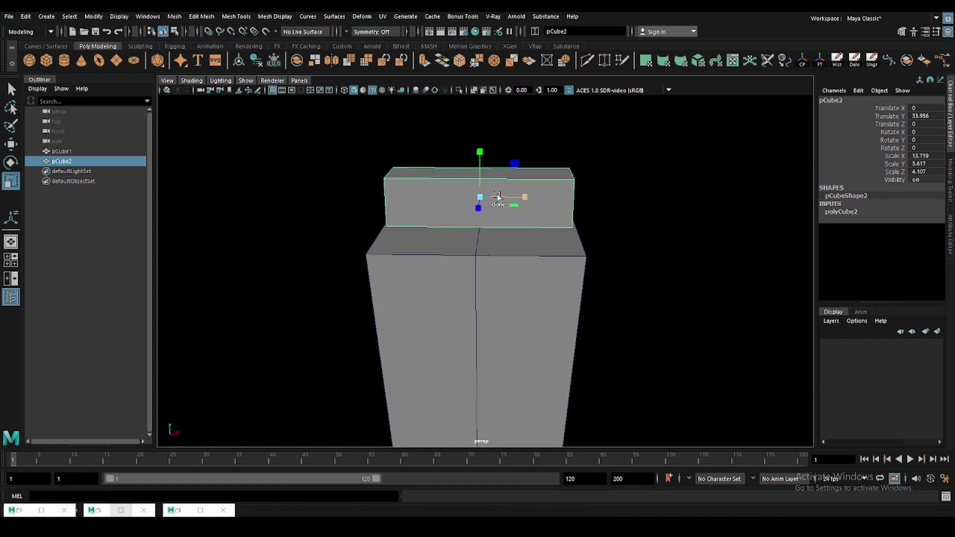
- Cut across the top block and pull its centre top edge down into a shallow V
shift+right_drag(498, 196, 480, 197)
ctrl+click(480, 198)
click(481, 175)
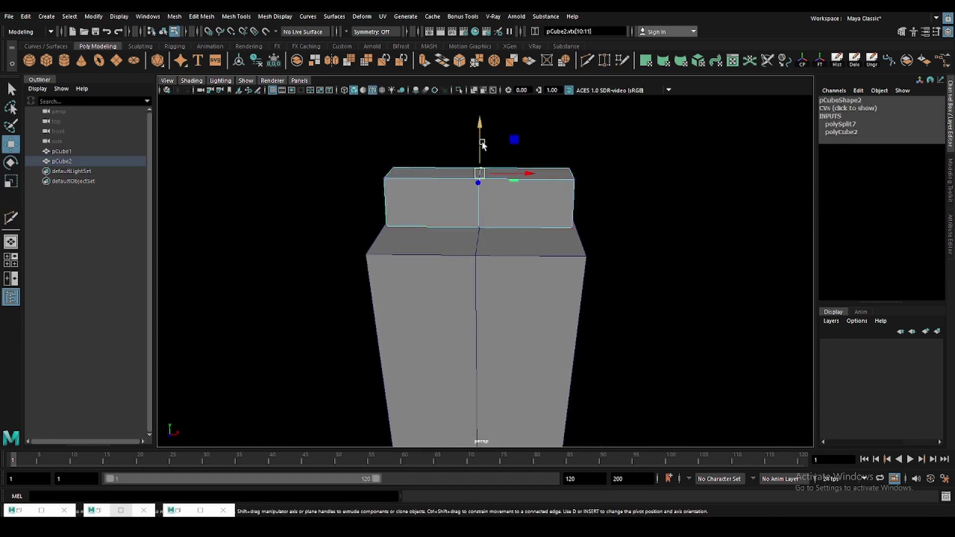
mouse_move(479, 181)
mouse_down()
mouse_move(492, 219)
mouse_move(480, 224)
mouse_up()
- Insert a vertical centre edge loop and bevel the block's top edge loop
shift+right_drag(480, 224, 462, 219)
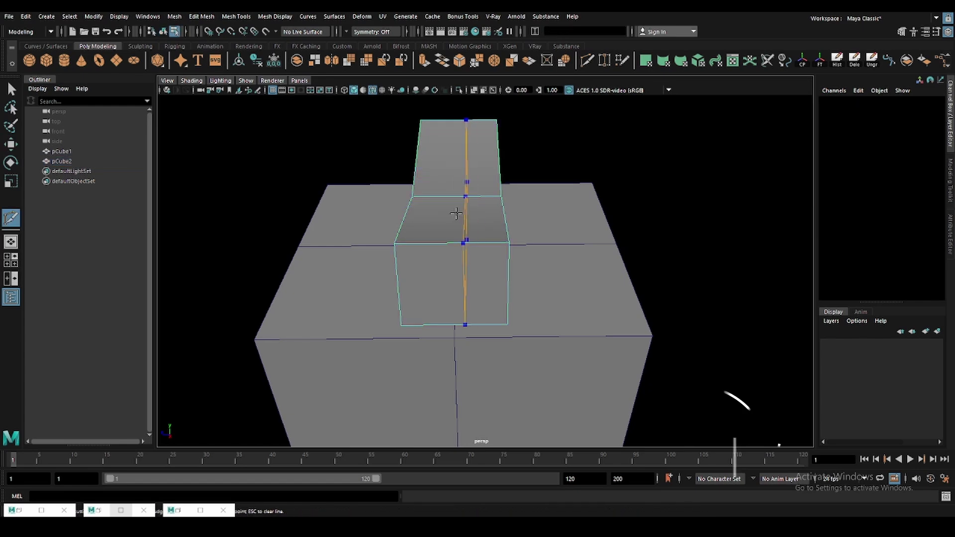
ctrl+click(462, 214)
mouse_move(461, 214)
alt+mouse_down()
mouse_move(448, 233)
mouse_move(460, 231)
alt+mouse_up()
double_click(460, 231)
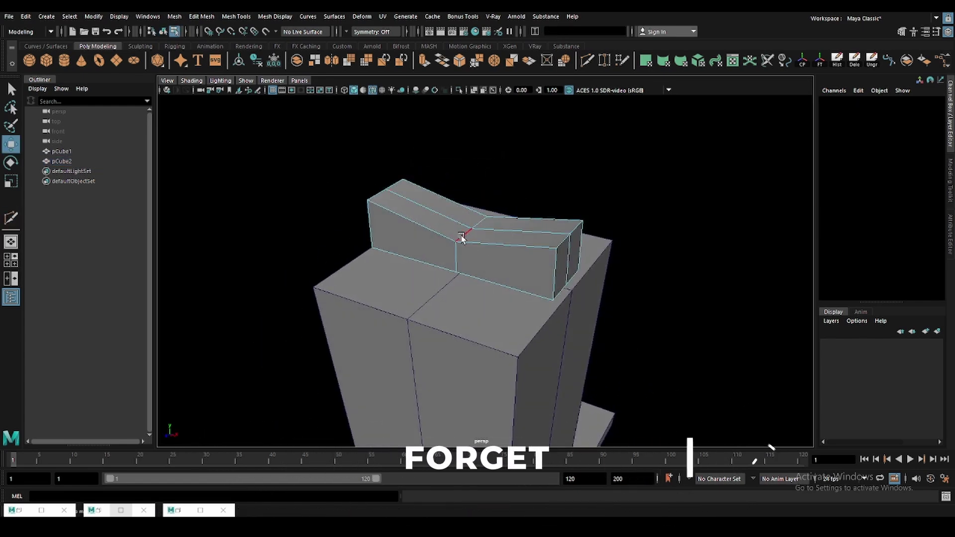
key(ctrl+b)
- Set the bevel on the block's top edges to 2 segments
alt+drag(491, 260, 547, 258)
click(950, 182)
click(951, 232)
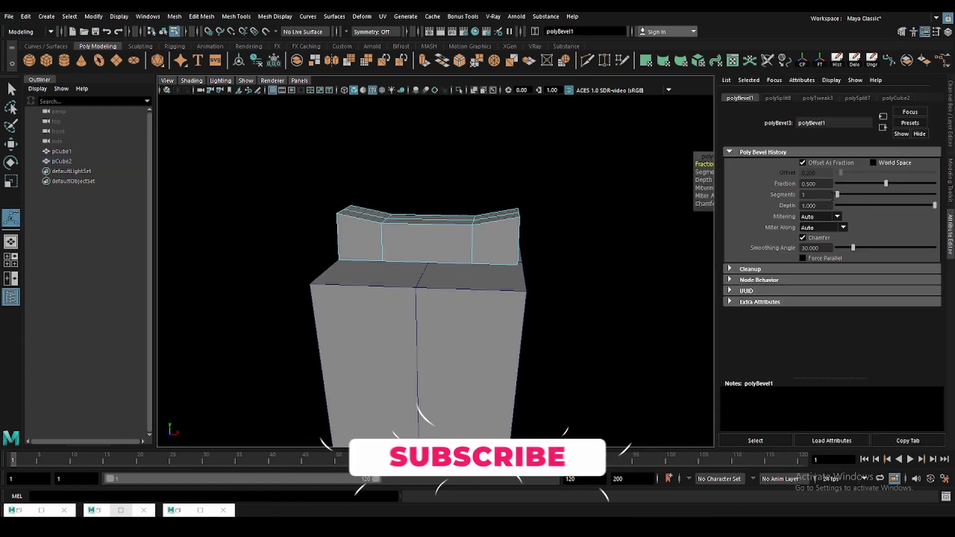
drag(841, 195, 850, 195)
- Preview the cap smoothed with 3 and isolate it in the view
alt+drag(327, 278, 398, 234)
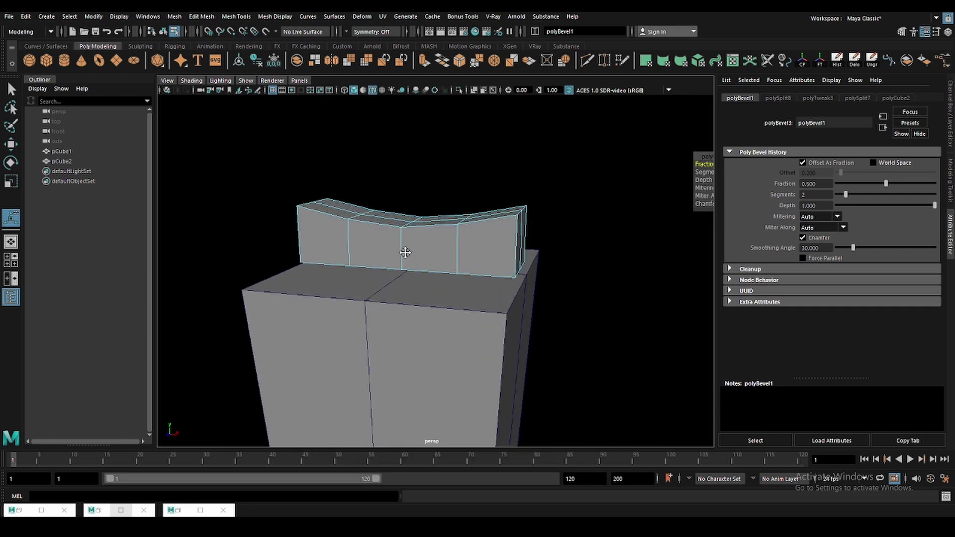
click(398, 238)
key(w)
key(3)
click(441, 132)
click(429, 264)
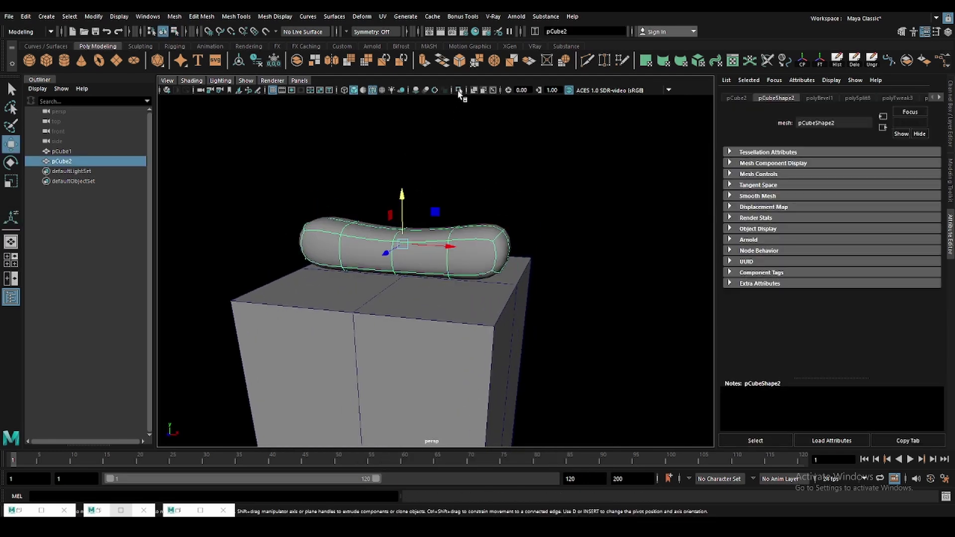
click(459, 90)
- Delete the cap's bottom faces and bring the column back into view
alt+drag(398, 223, 467, 247)
key(F11)
click(468, 246)
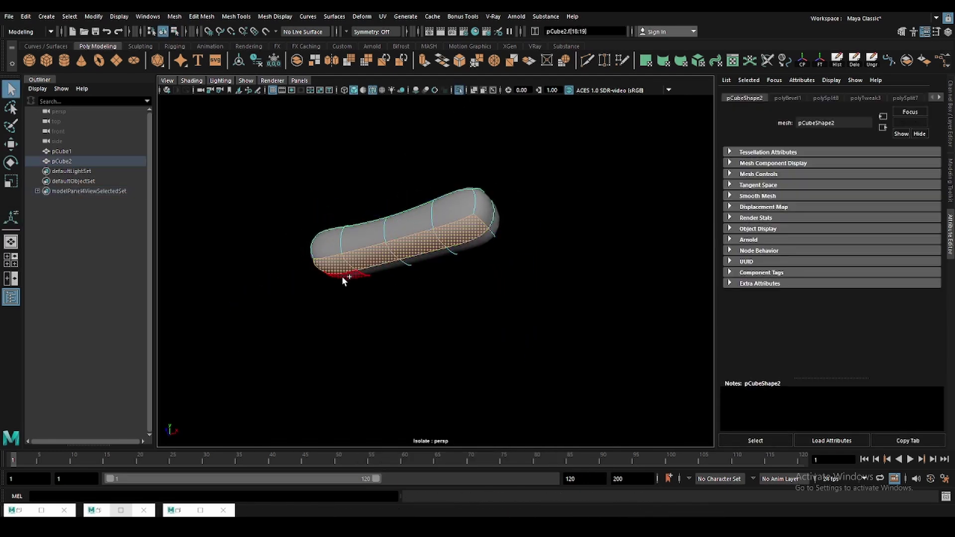
shift+click(468, 248)
key(Delete)
key(F8)
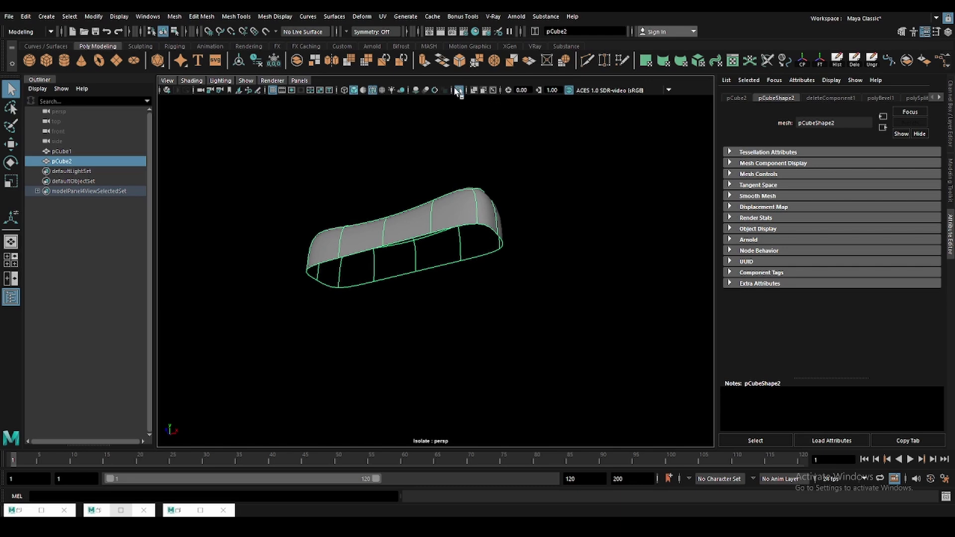
click(459, 90)
- Scale the cap's bottom edge loop inward
key(w)
mouse_move(448, 224)
alt+mouse_down()
mouse_move(518, 245)
mouse_move(476, 258)
alt+mouse_up()
scroll(494, 285, up, 3)
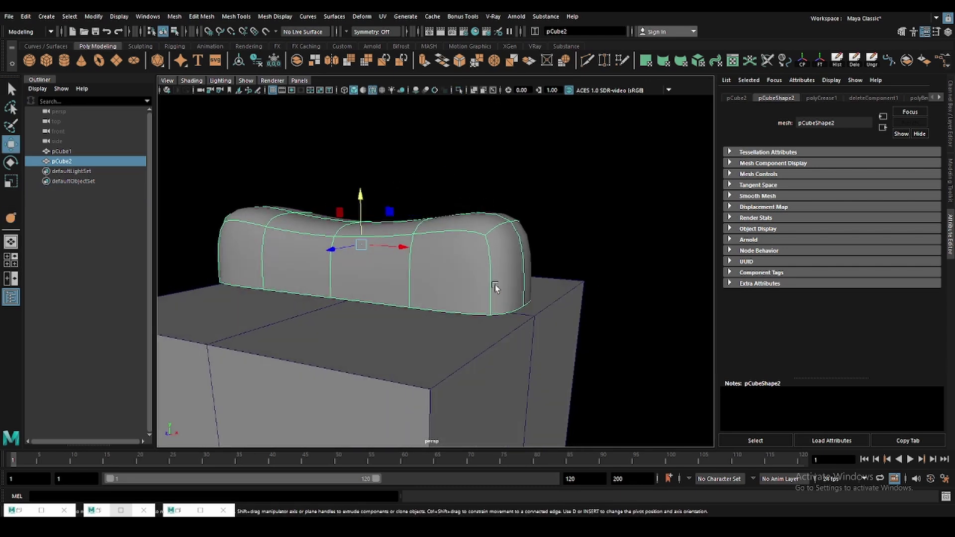
key(F10)
double_click(507, 313)
key(r)
mouse_move(405, 291)
mouse_down()
mouse_move(394, 295)
mouse_move(439, 257)
mouse_move(432, 267)
mouse_move(402, 259)
mouse_move(391, 211)
mouse_move(479, 234)
mouse_move(420, 297)
mouse_move(424, 259)
mouse_up()
key(F8)
- Deselect the cap, select the column, and orbit to face it
click(479, 235)
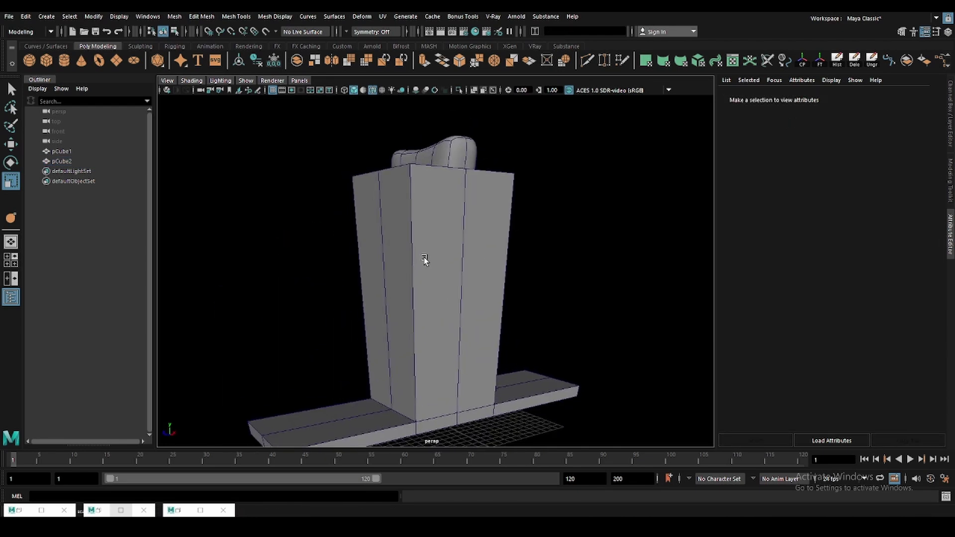
click(461, 230)
mouse_move(460, 229)
alt+mouse_down()
mouse_move(508, 277)
mouse_move(384, 303)
mouse_move(552, 225)
alt+mouse_up()
- Select the column's top and scale it to resize it
click(412, 169)
key(e)
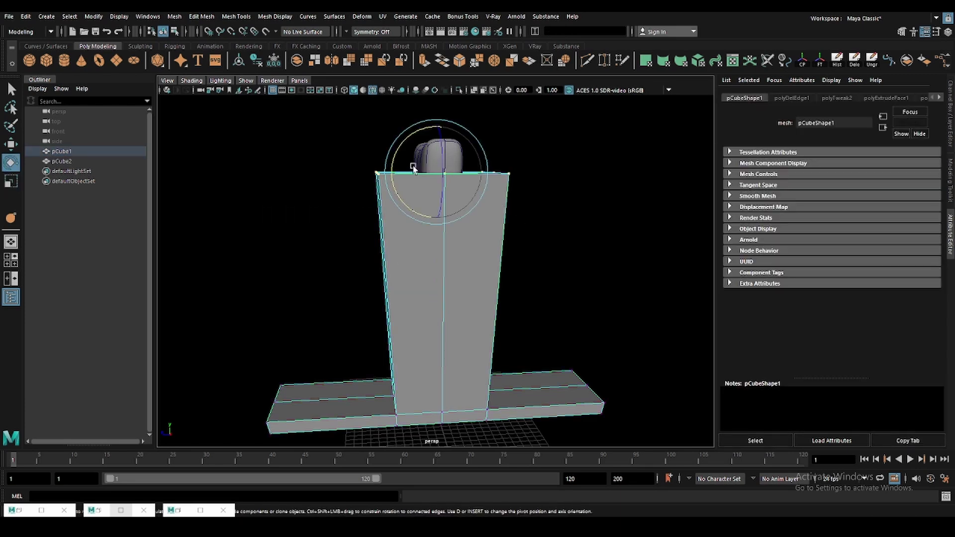
key(r)
mouse_move(413, 167)
alt+mouse_down()
mouse_move(428, 174)
mouse_move(443, 211)
alt+mouse_up()
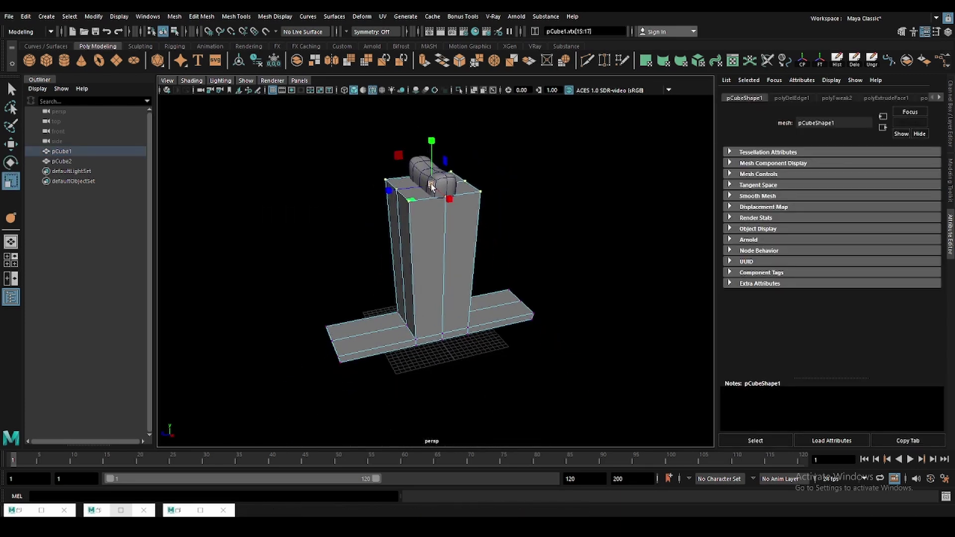
key(w)
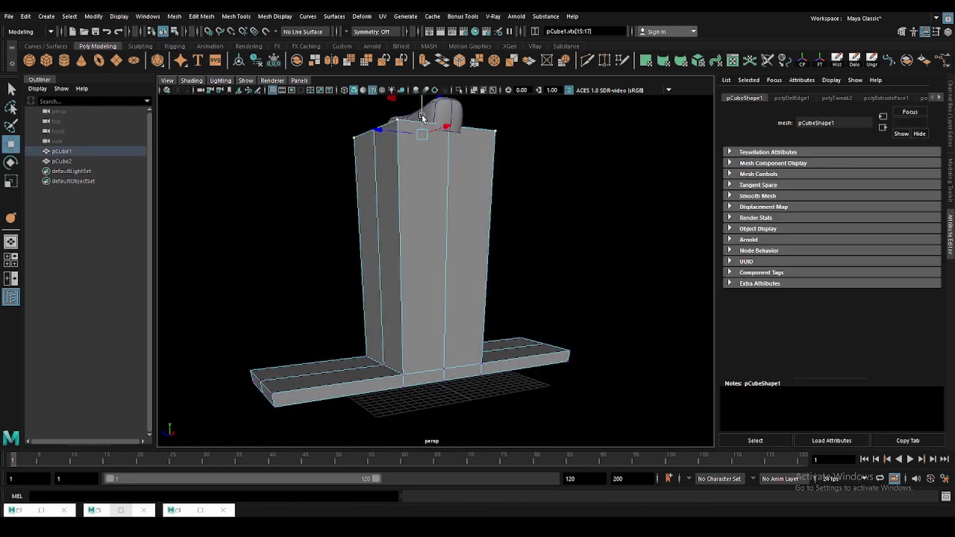
mouse_move(422, 121)
alt+mouse_down()
mouse_move(443, 149)
mouse_move(450, 129)
alt+mouse_up()
key(F8)
- Select the curved cap with the Scale tool, then deselect it
click(451, 126)
key(r)
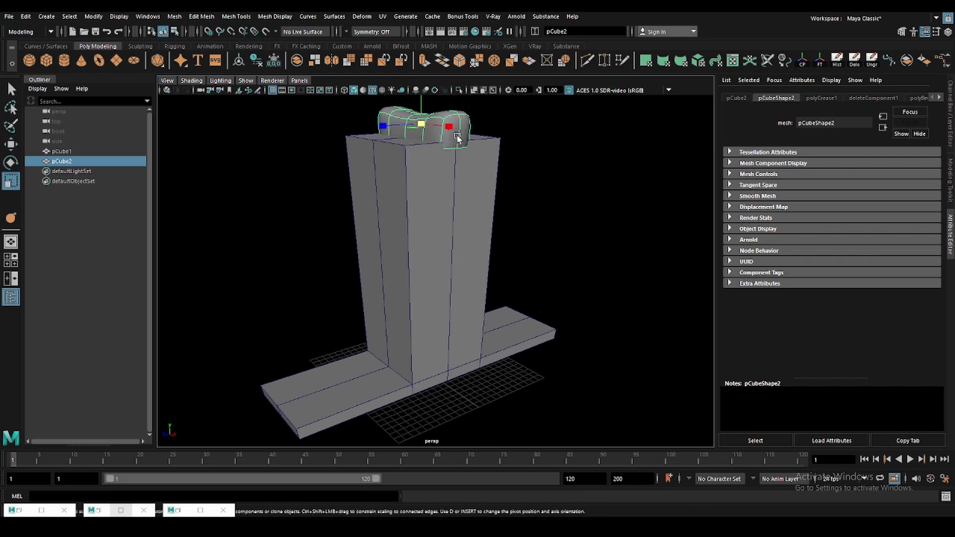
click(537, 149)
mouse_move(474, 195)
alt+mouse_down()
mouse_move(457, 205)
mouse_move(449, 249)
mouse_move(424, 231)
alt+mouse_up()
- Select the column, frame its top, and switch to face selection
click(445, 200)
alt+middle_drag(429, 204, 432, 254)
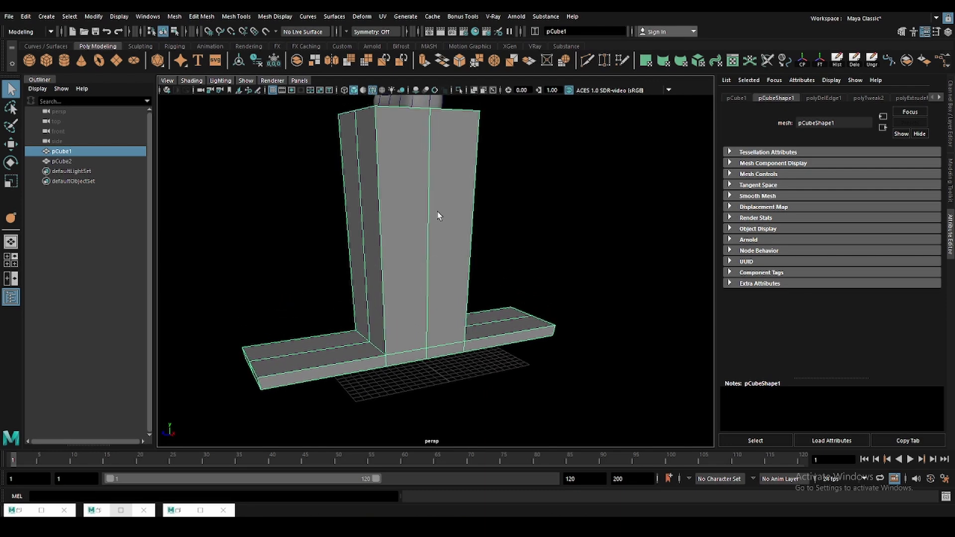
alt+drag(437, 215, 431, 233)
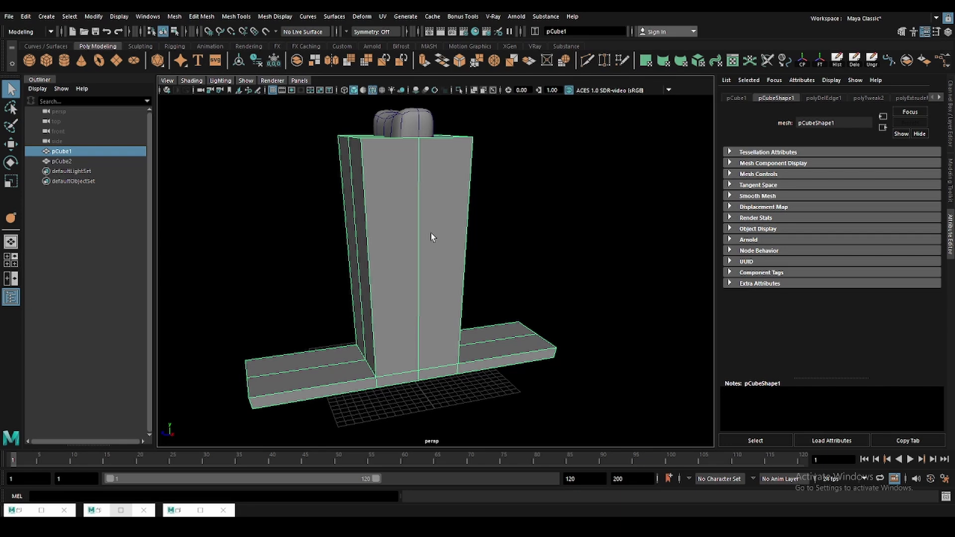
alt+drag(431, 267, 412, 308)
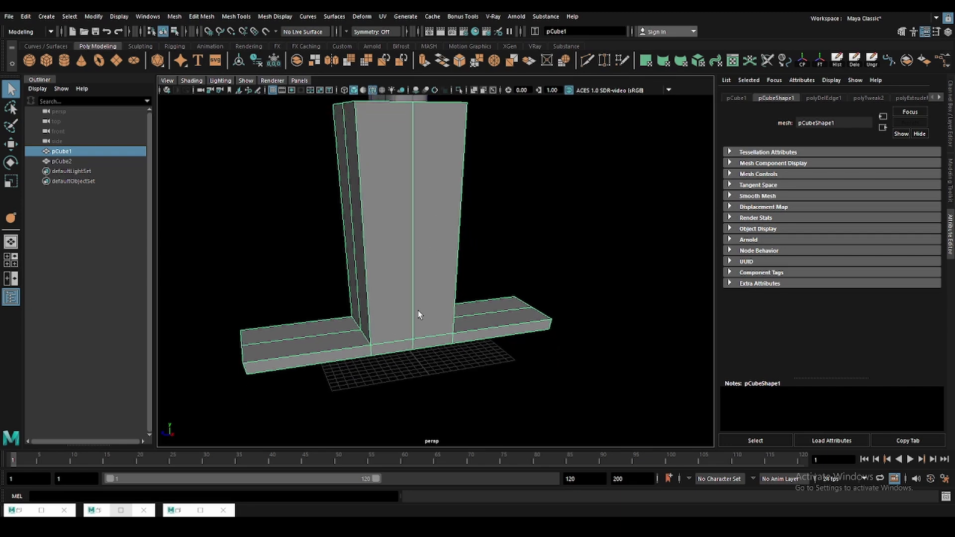
key(F11)
- Delete the column's middle edge loop
click(420, 292)
mouse_move(383, 230)
alt+mouse_down()
mouse_move(401, 247)
mouse_move(374, 227)
alt+mouse_up()
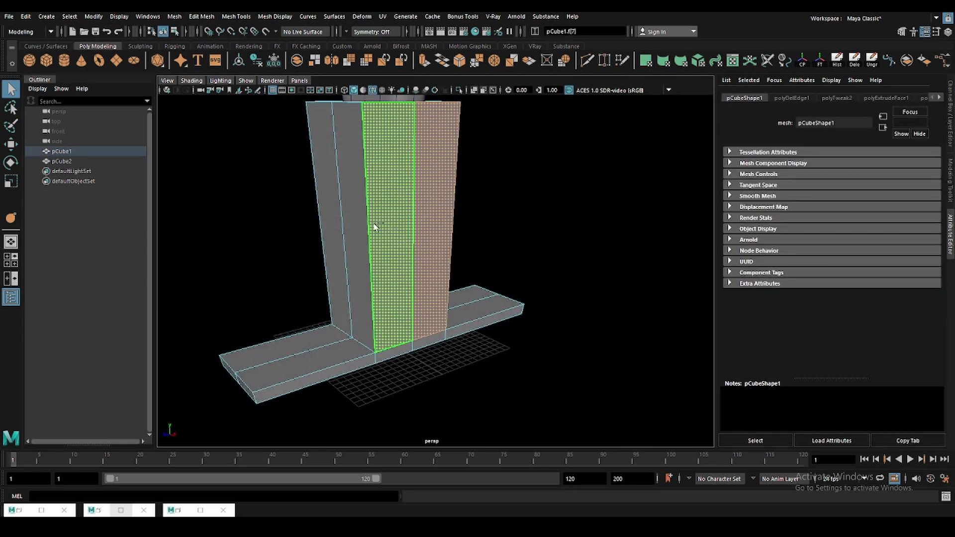
key(F10)
double_click(410, 238)
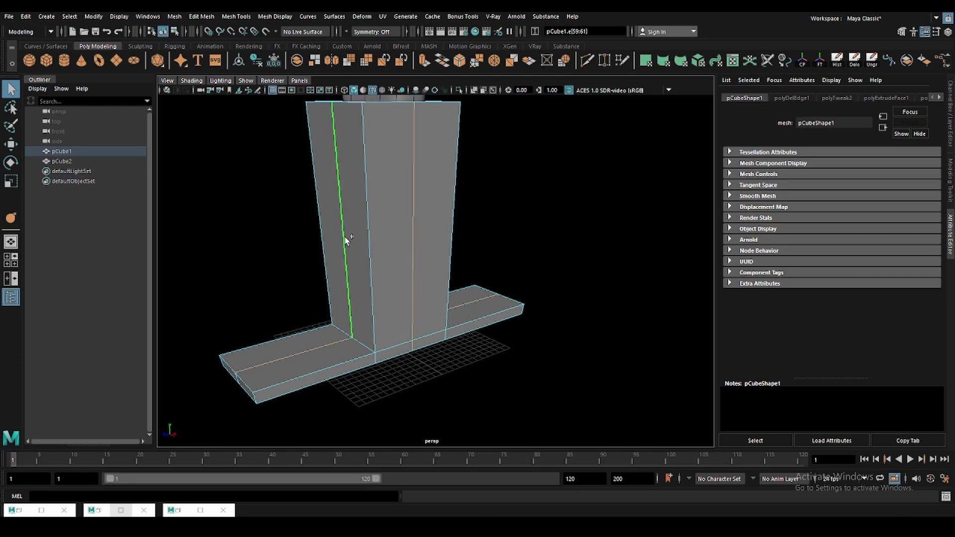
key(ctrl+Delete)
- Inset the column's front and side faces with an extrude offset of 1.2
key(F11)
click(379, 225)
shift+click(346, 207)
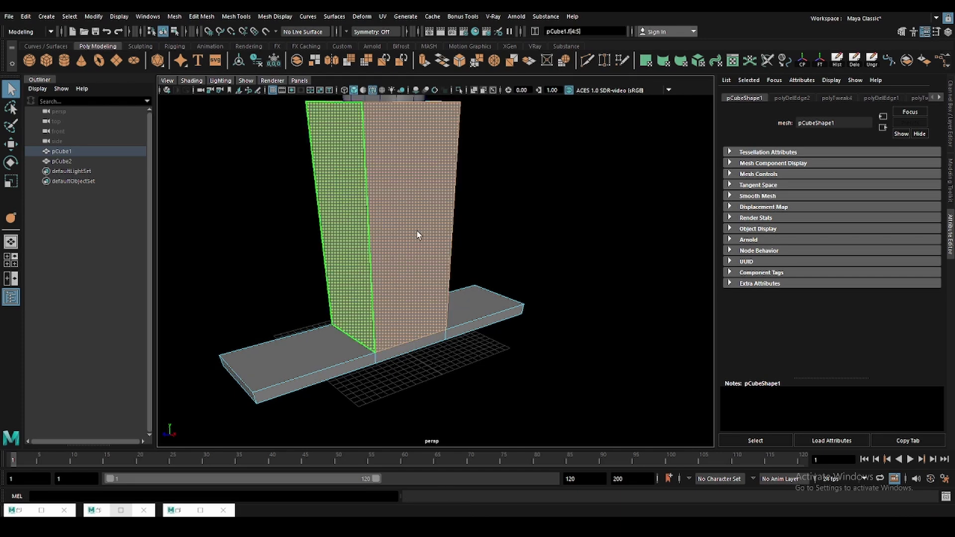
alt+drag(420, 234, 391, 220)
key(ctrl+e)
key(ctrl+z)
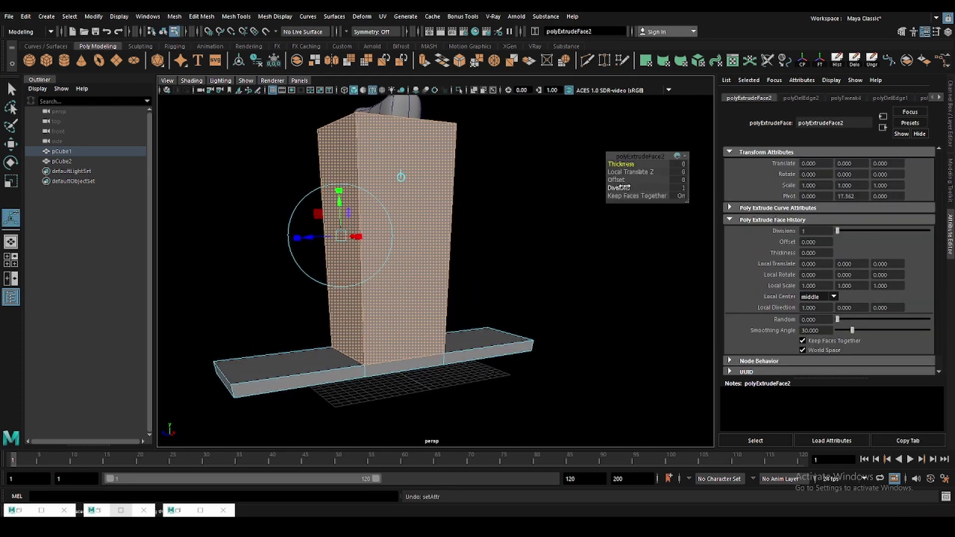
drag(616, 180, 620, 182)
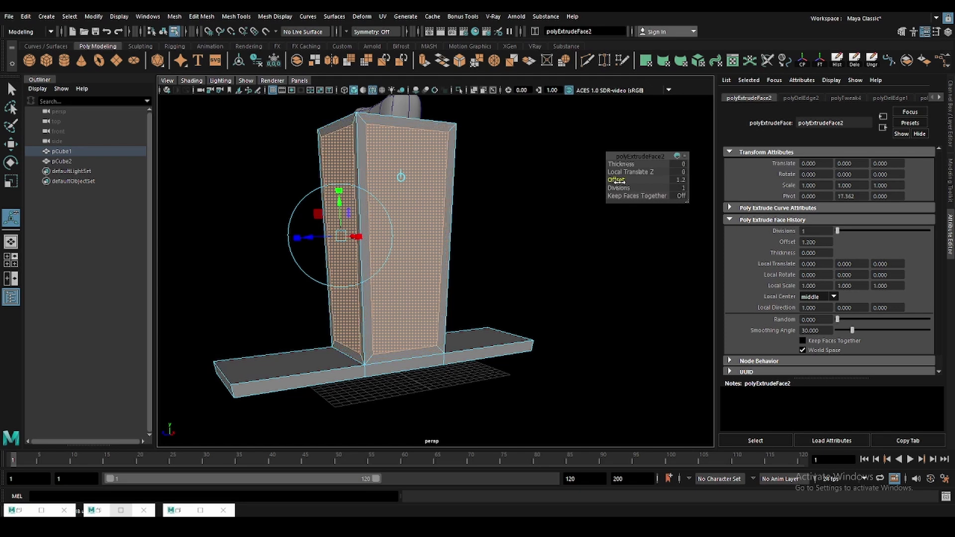
- Select a top vertex of the column with the move tool active
alt+drag(497, 224, 478, 222)
key(F9)
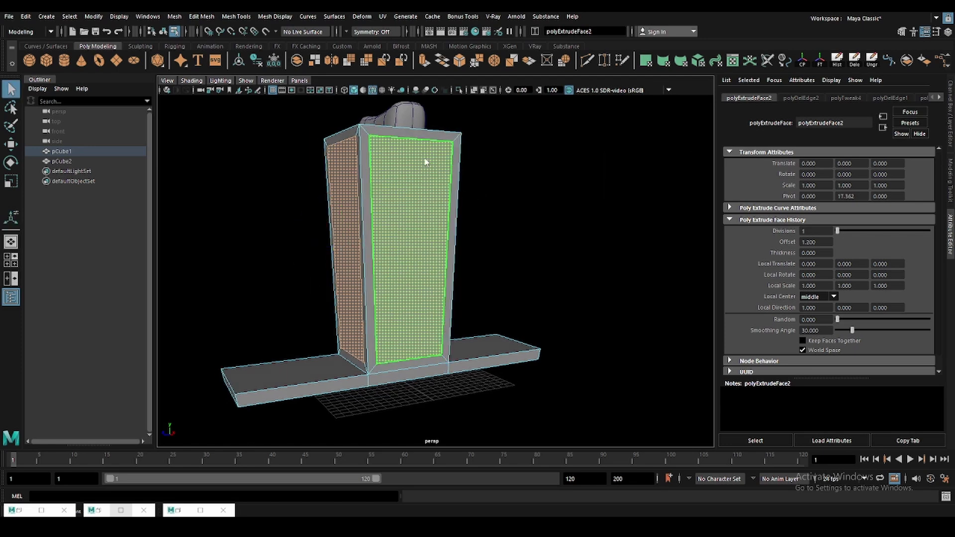
key(w)
click(452, 134)
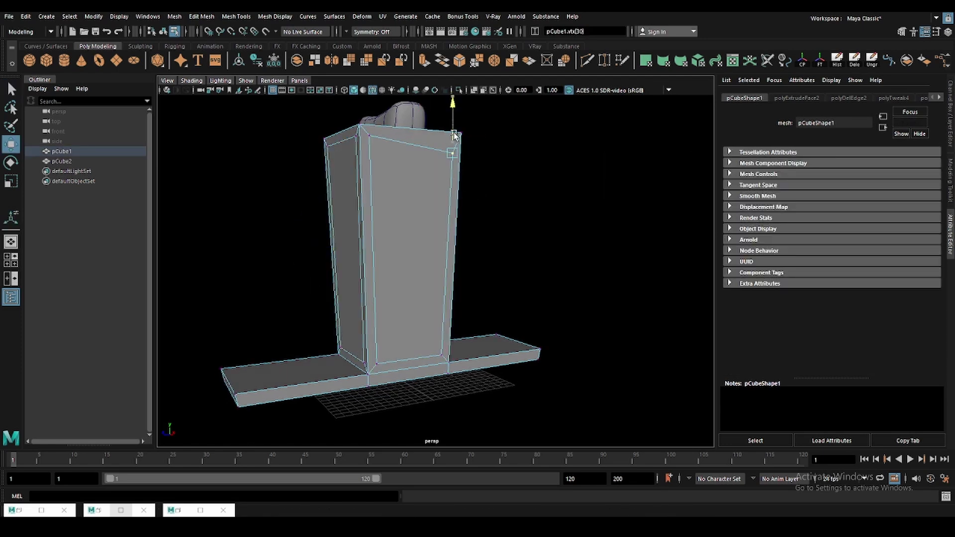
- Select another top vertex and the column's top front edge
mouse_move(454, 138)
alt+mouse_down()
mouse_move(354, 124)
mouse_move(448, 149)
alt+mouse_up()
click(353, 116)
key(F10)
click(460, 143)
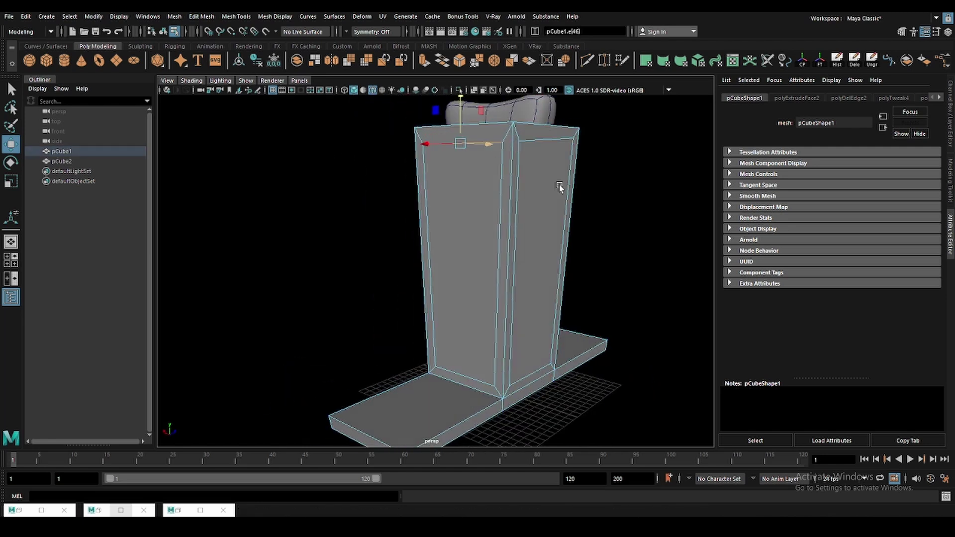
alt+drag(559, 186, 346, 187)
- Cut a vertical centre edge loop down the column's two front faces
key(F11)
key(q)
click(343, 224)
shift+click(413, 229)
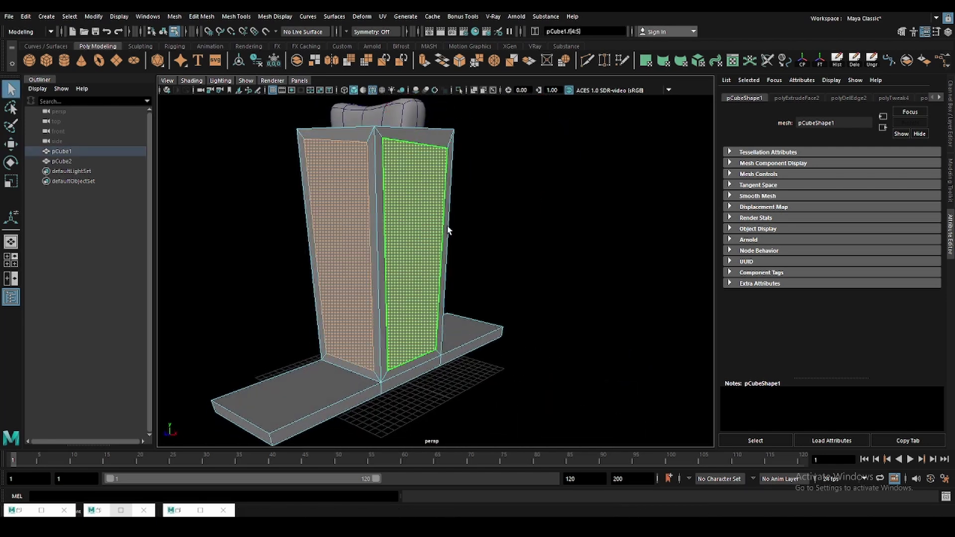
mouse_move(448, 230)
alt+mouse_down()
mouse_move(457, 238)
mouse_move(393, 204)
alt+mouse_up()
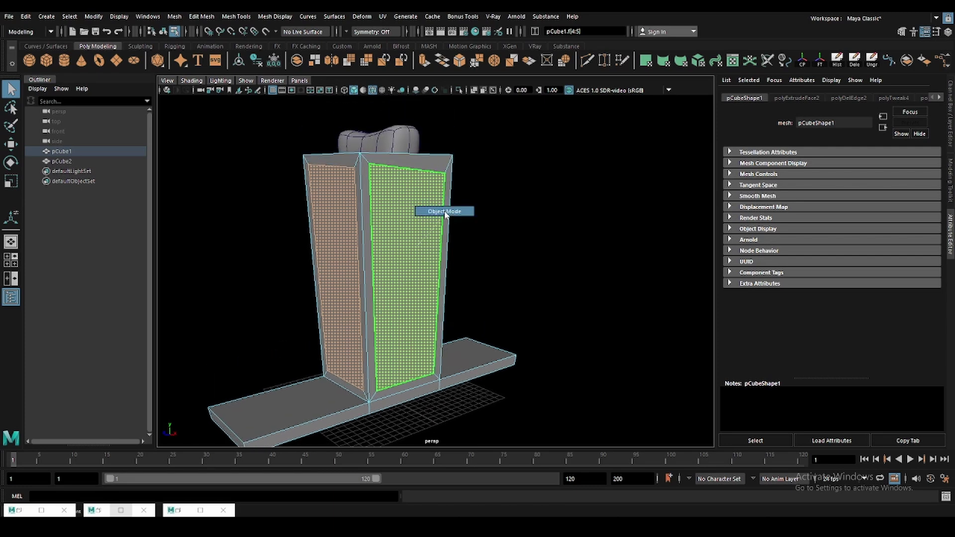
mouse_move(392, 204)
shift+right_down()
mouse_move(413, 188)
mouse_move(484, 237)
shift+right_up()
ctrl+click(379, 197)
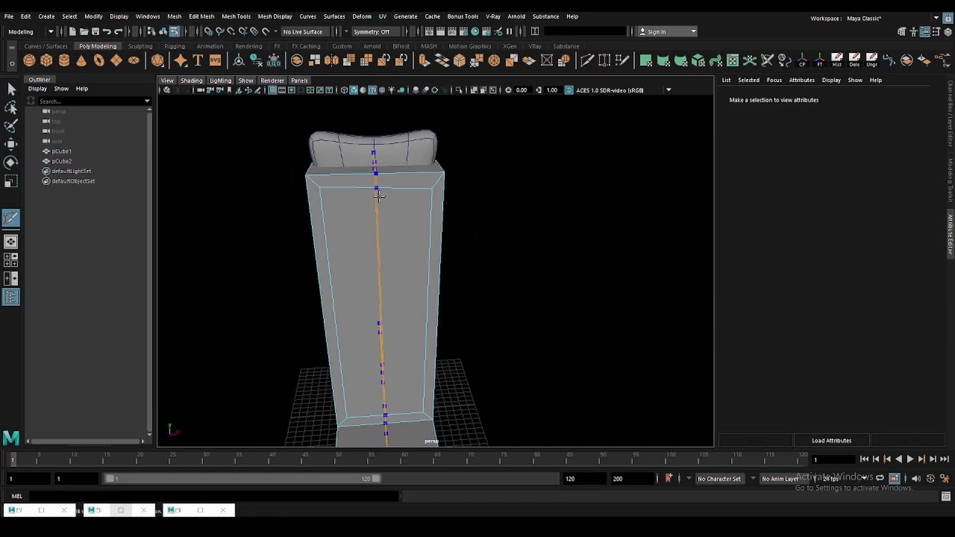
- Toggle the column's smooth mesh preview on and back off to check its shape
alt+drag(529, 230, 423, 196)
key(w)
mouse_move(423, 197)
alt+right_down()
mouse_move(418, 185)
mouse_move(482, 192)
alt+right_up()
click(482, 193)
key(3)
click(513, 202)
click(432, 212)
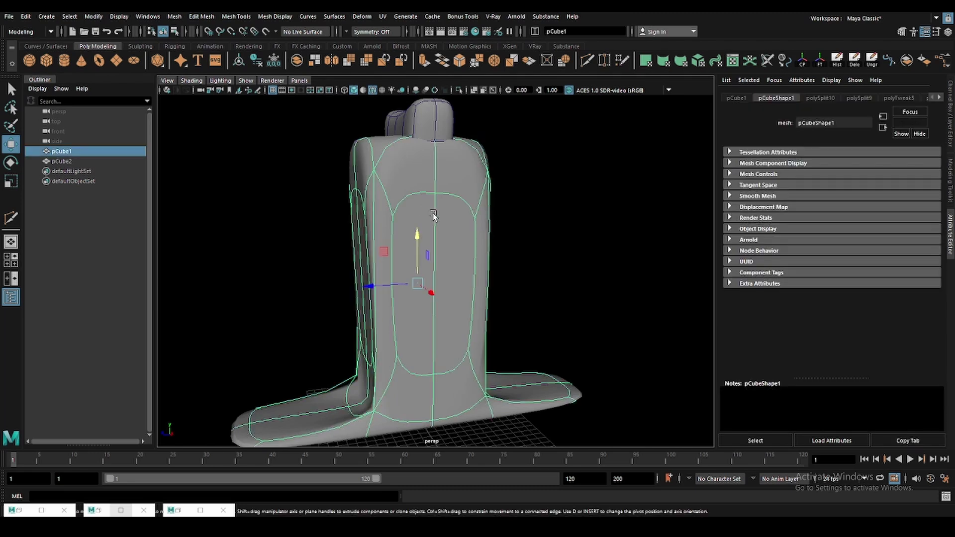
key(1)
- Insert an edge loop near the top of the column
alt+drag(512, 235, 474, 207)
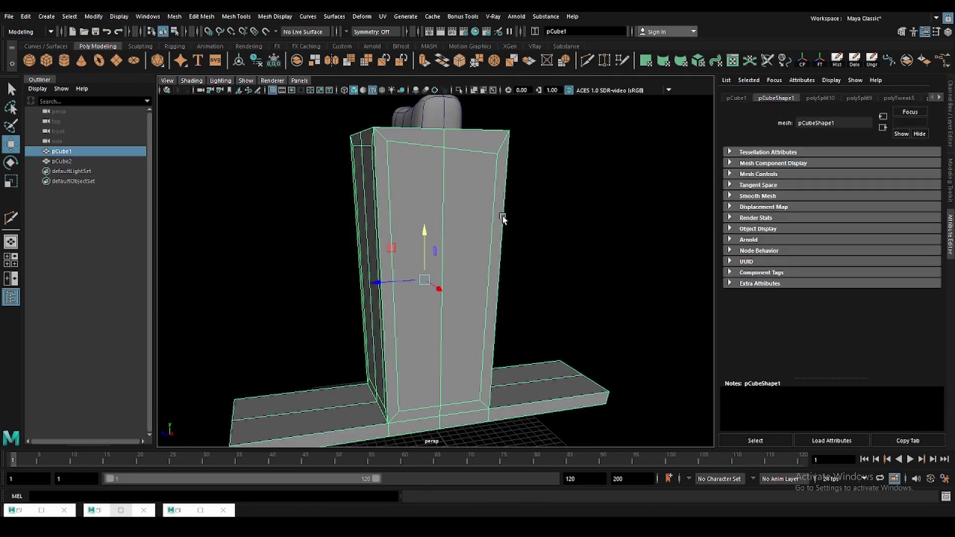
click(569, 168)
shift+right_drag(464, 180, 494, 166)
click(496, 163)
alt+drag(496, 163, 473, 325)
- Preview the column smoothed again and inspect its base
key(w)
key(3)
click(568, 192)
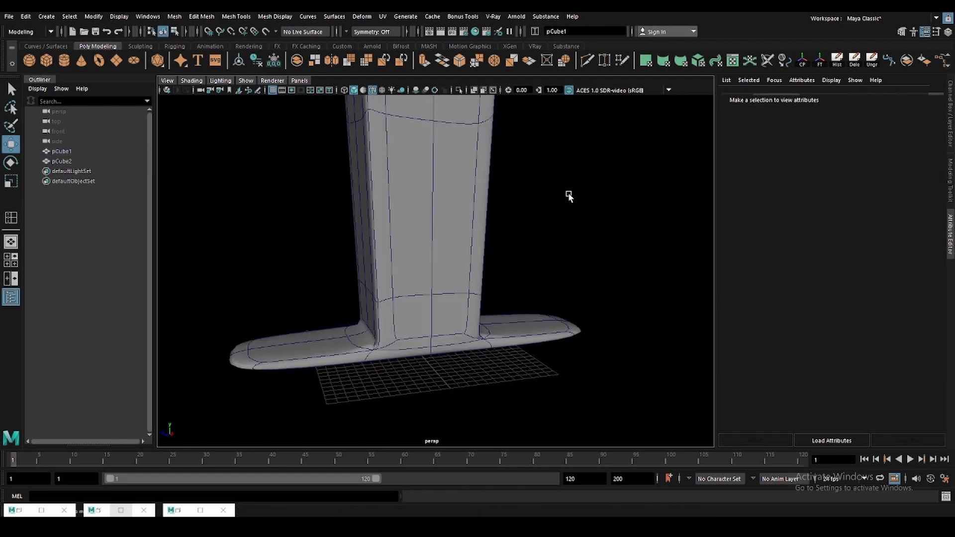
alt+drag(568, 192, 442, 189)
key(ctrl+z)
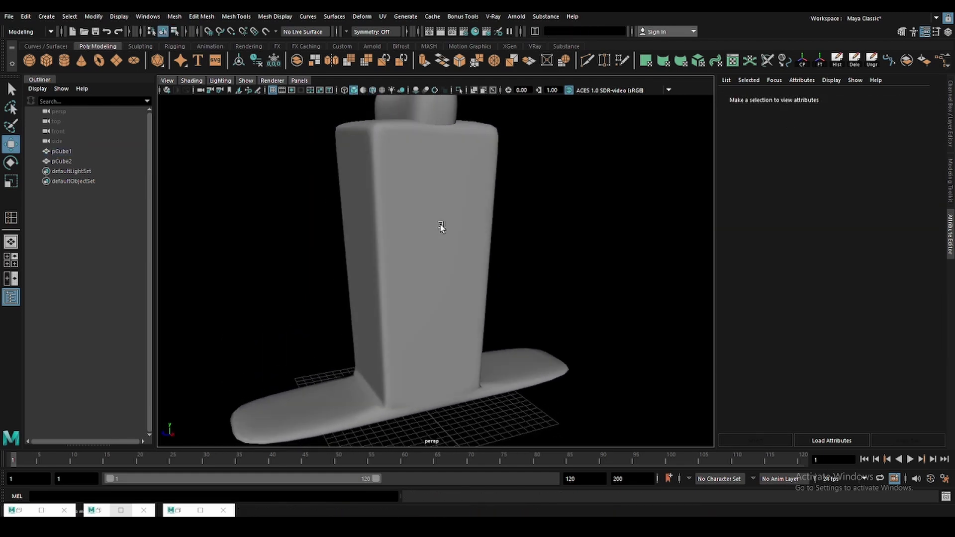
key(ctrl+z)
key(ctrl+z)
key(ctrl+z)
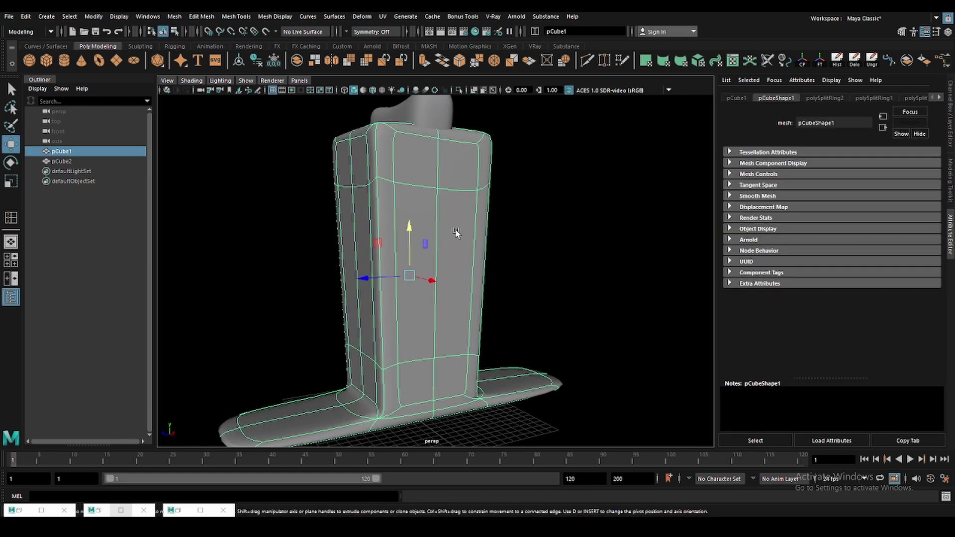
- Show the cage and delete the bevel edge loop at the column's base
key(1)
scroll(463, 237, up, 3)
scroll(448, 264, up, 3)
key(F10)
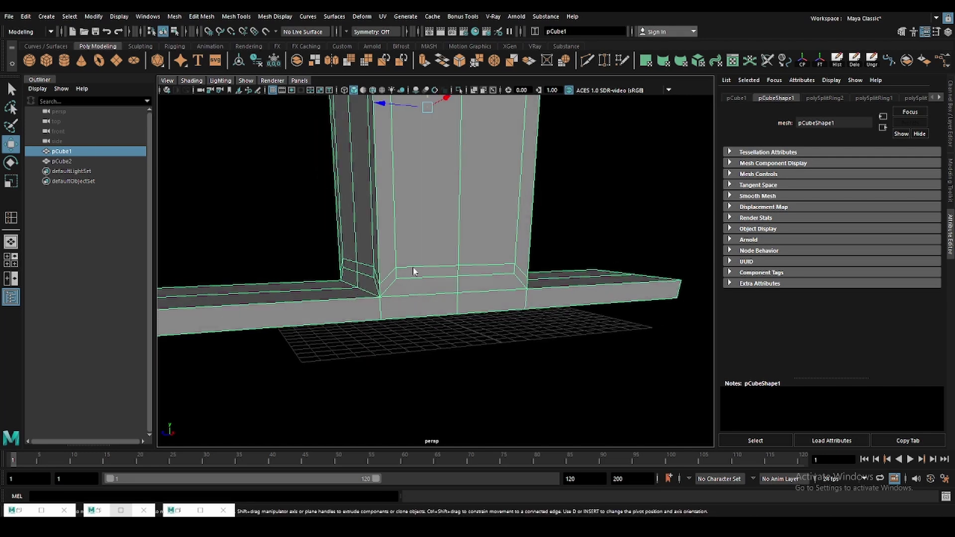
double_click(427, 279)
key(ctrl+Delete)
scroll(346, 288, up, 2)
alt+middle_drag(346, 287, 358, 270)
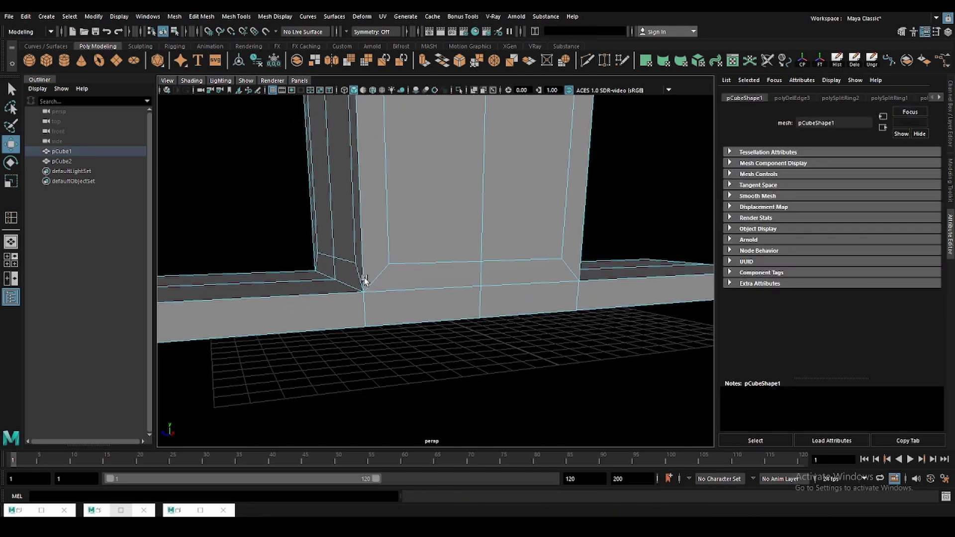
- Delete the face loop around the column's base
key(F8)
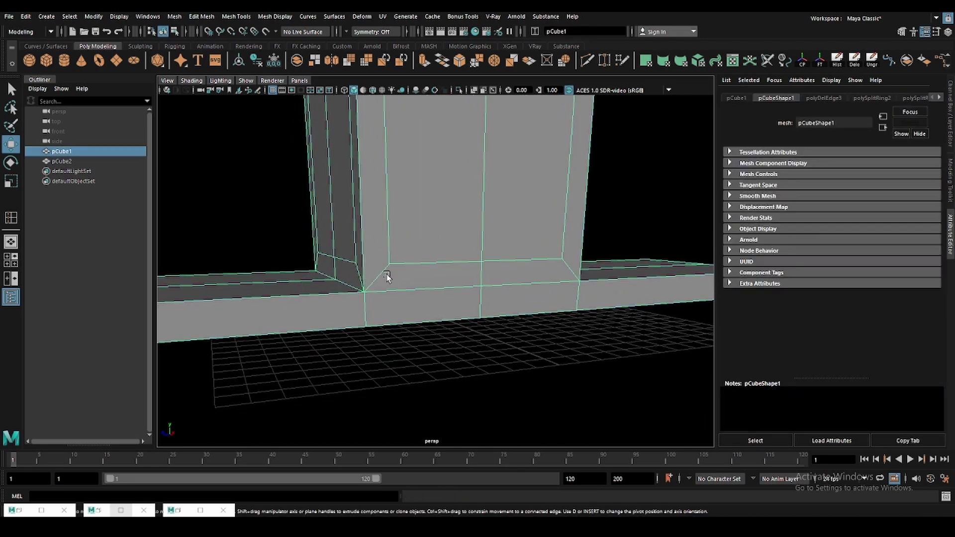
scroll(398, 283, down, 2)
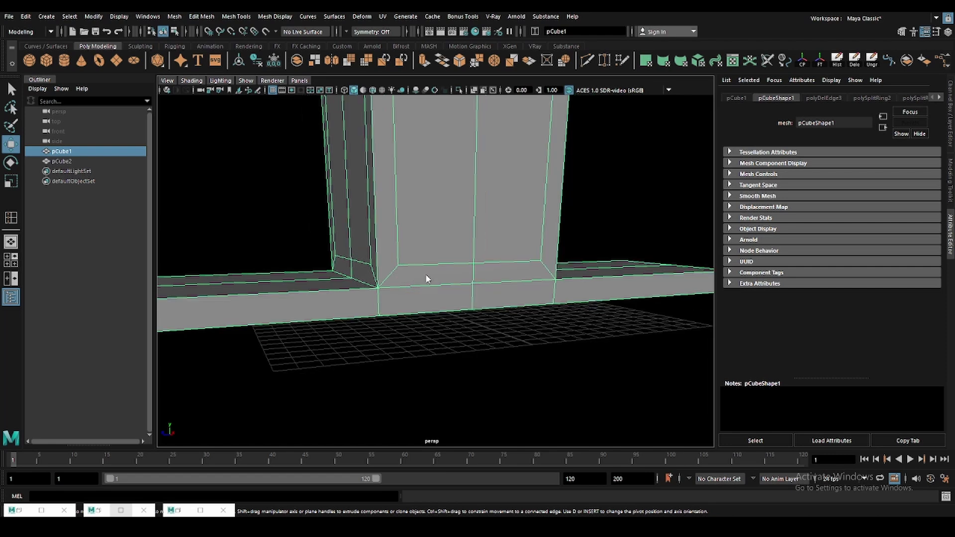
scroll(426, 273, down, 4)
key(F11)
double_click(348, 281)
key(Delete)
- Extrude the column's bottom edges downward into a short band
scroll(550, 214, up, 1)
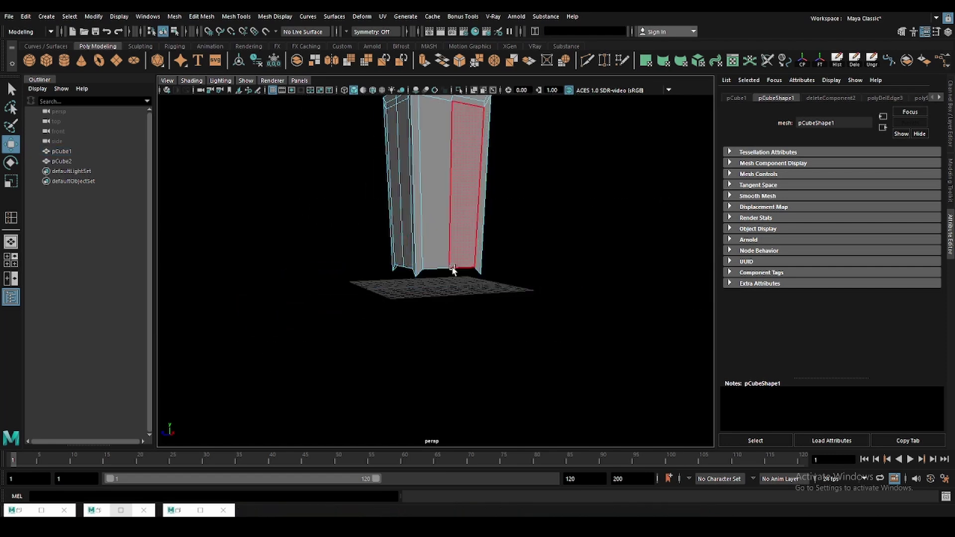
key(F10)
click(418, 264)
key(r)
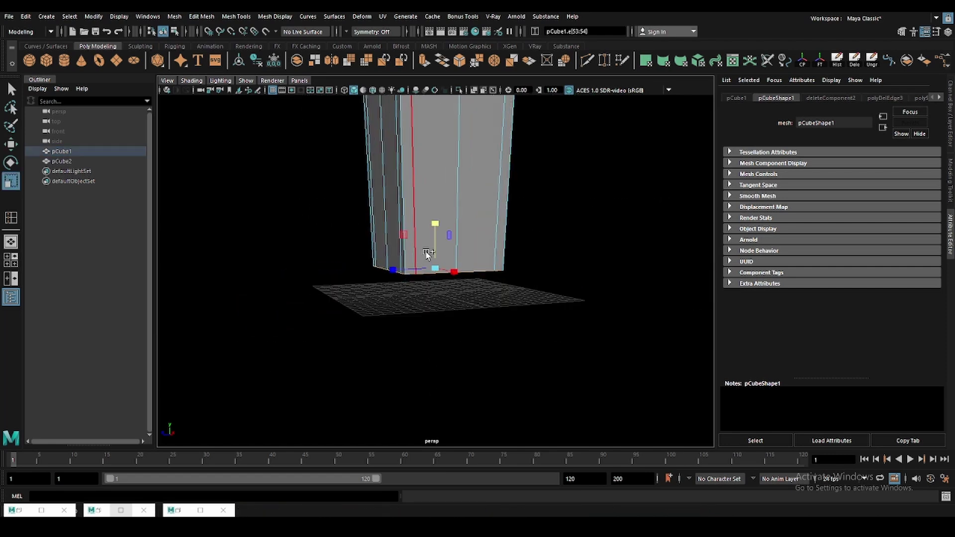
key(ctrl+e)
mouse_move(398, 286)
mouse_down()
mouse_move(411, 319)
mouse_move(419, 298)
mouse_move(401, 281)
mouse_up()
- Extrude the two opposite bottom faces outward into a flat foot bar
key(F11)
click(341, 271)
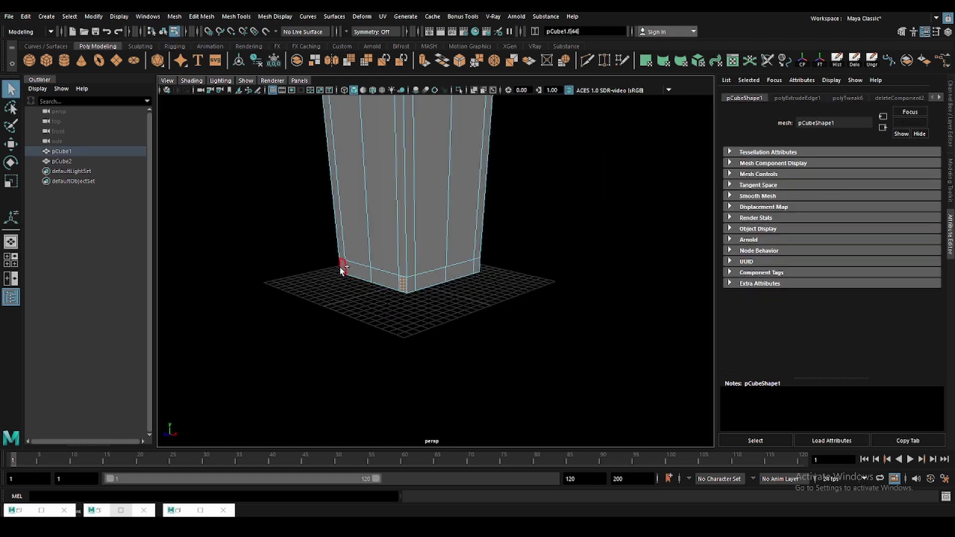
alt+drag(341, 271, 519, 284)
click(372, 263)
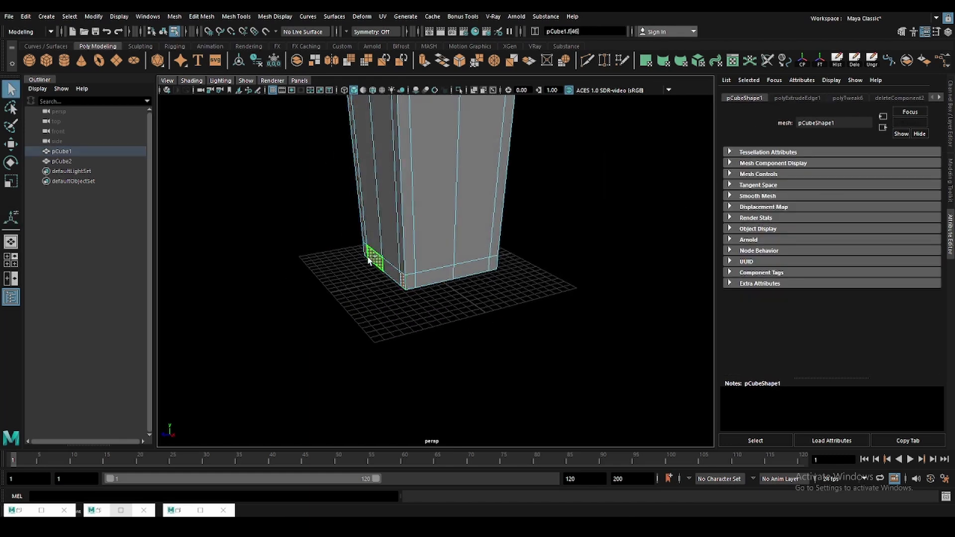
mouse_move(363, 253)
alt+mouse_down()
mouse_move(452, 273)
mouse_move(517, 312)
alt+mouse_up()
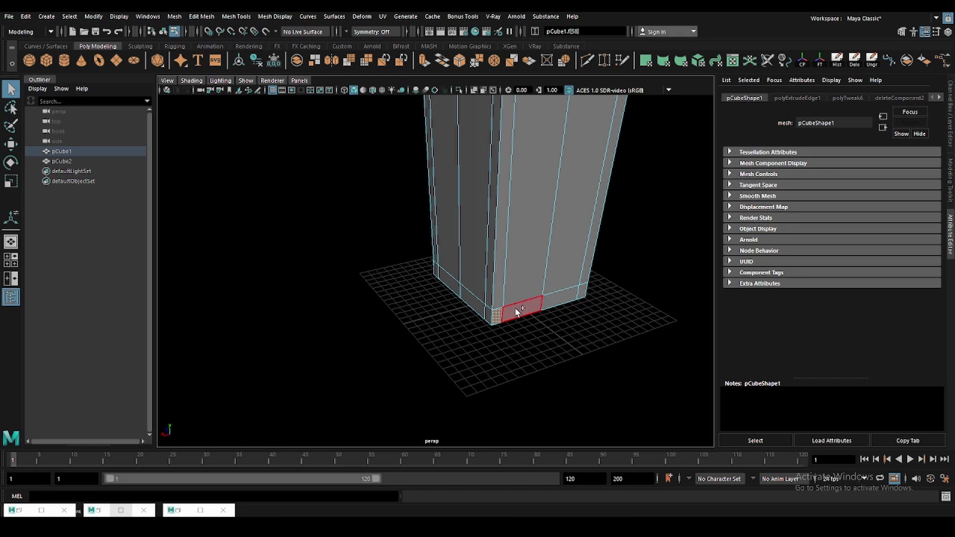
shift+click(568, 295)
key(ctrl+e)
alt+drag(618, 314, 575, 294)
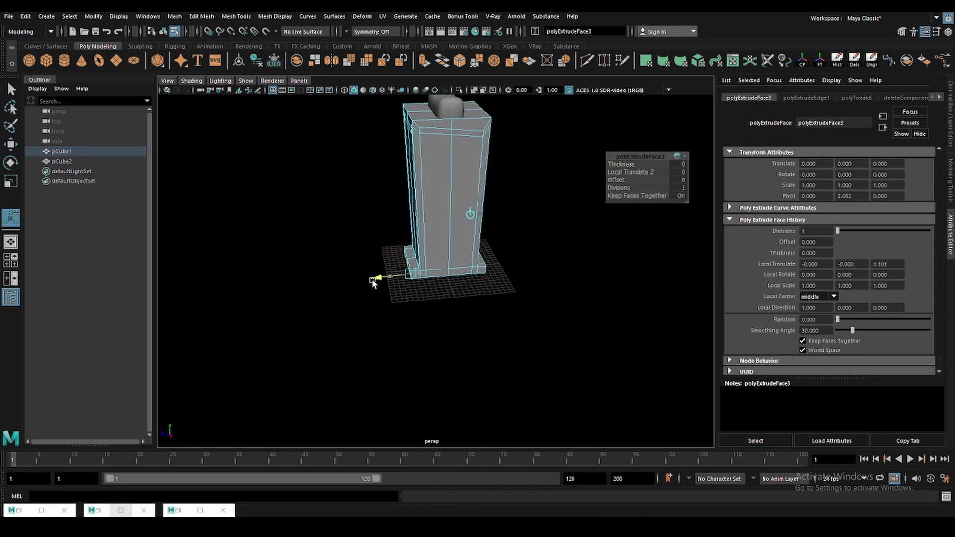
mouse_move(373, 277)
mouse_down()
mouse_move(293, 292)
mouse_move(412, 306)
mouse_move(271, 312)
mouse_move(366, 317)
mouse_move(322, 324)
mouse_move(344, 280)
mouse_up()
scroll(293, 292, up, 3)
- Undo the last outward pull and select an edge on the foot
key(ctrl+z)
key(r)
key(q)
click(322, 325)
key(F8)
alt+drag(458, 306, 463, 308)
- Raise the foot's end edge along Y, then select an edge along the foot
key(F8)
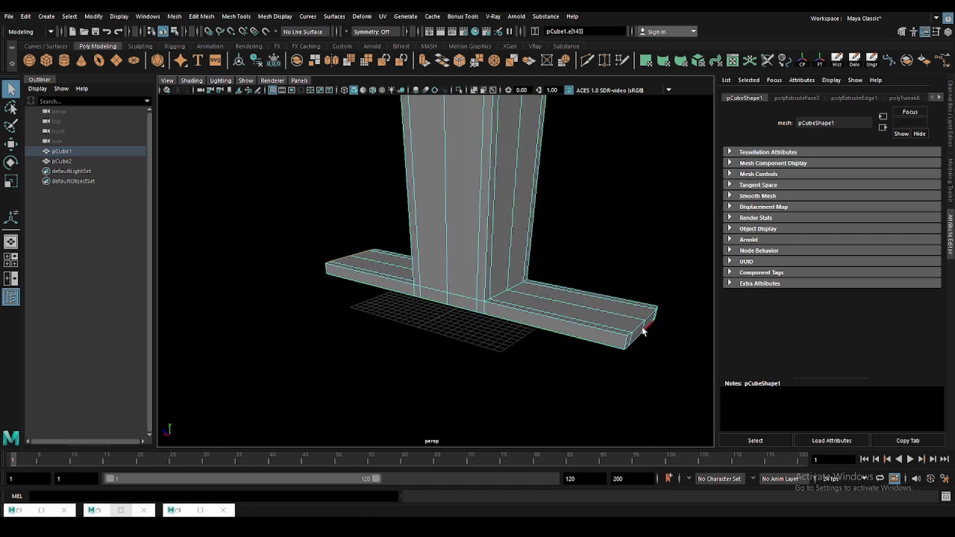
mouse_move(650, 326)
alt+mouse_down()
mouse_move(543, 303)
mouse_move(604, 313)
alt+mouse_up()
key(w)
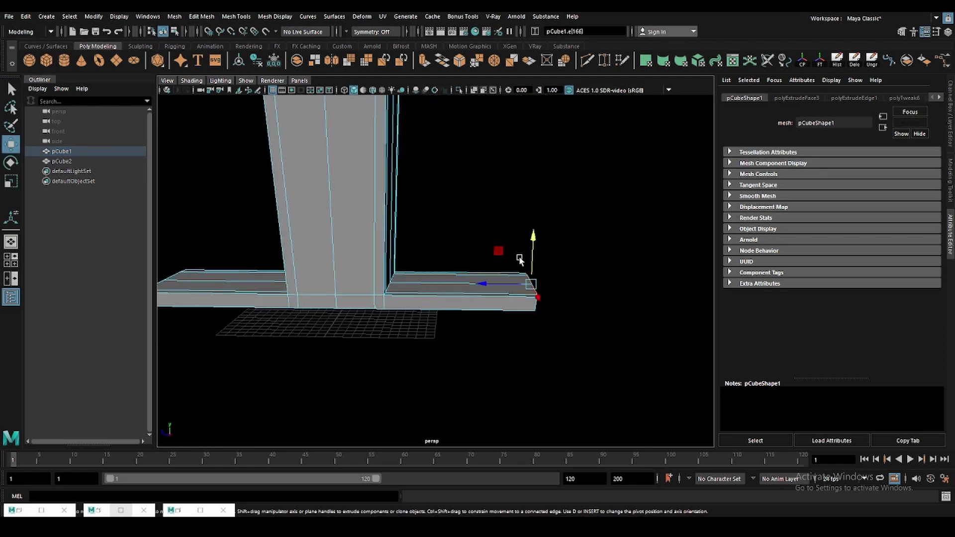
mouse_move(534, 246)
mouse_down()
mouse_move(534, 236)
mouse_move(517, 261)
mouse_move(538, 241)
mouse_up()
mouse_move(596, 219)
mouse_down()
mouse_move(590, 199)
mouse_move(587, 228)
mouse_move(486, 276)
mouse_move(499, 297)
mouse_move(486, 313)
mouse_move(460, 292)
mouse_move(448, 331)
mouse_move(438, 315)
mouse_move(553, 316)
mouse_move(508, 303)
mouse_move(495, 288)
mouse_move(488, 319)
mouse_move(428, 323)
mouse_move(442, 318)
mouse_move(413, 270)
mouse_move(511, 327)
mouse_up()
key(q)
click(423, 300)
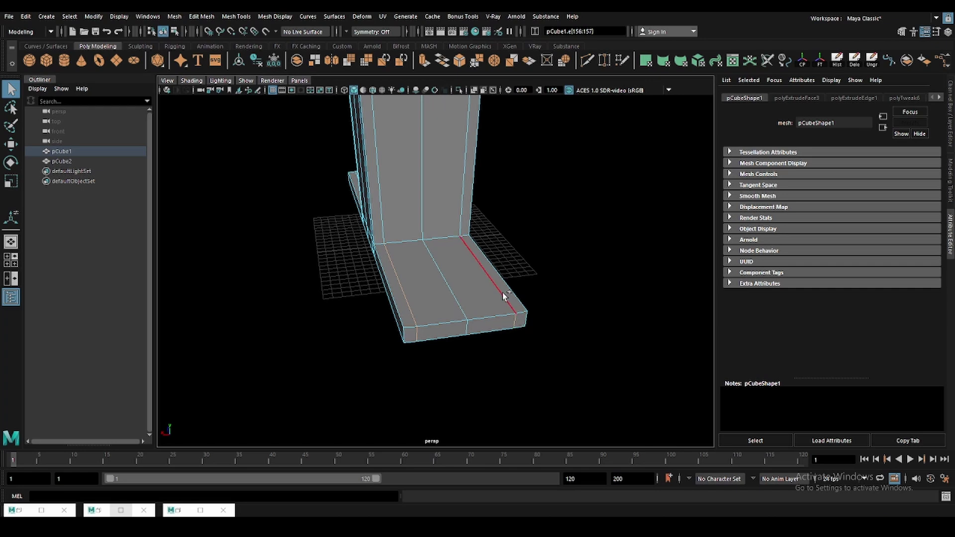
- Delete the extra foot edge, trying and undoing a raise of the end edge
key(Delete)
alt+drag(502, 292, 521, 299)
key(w)
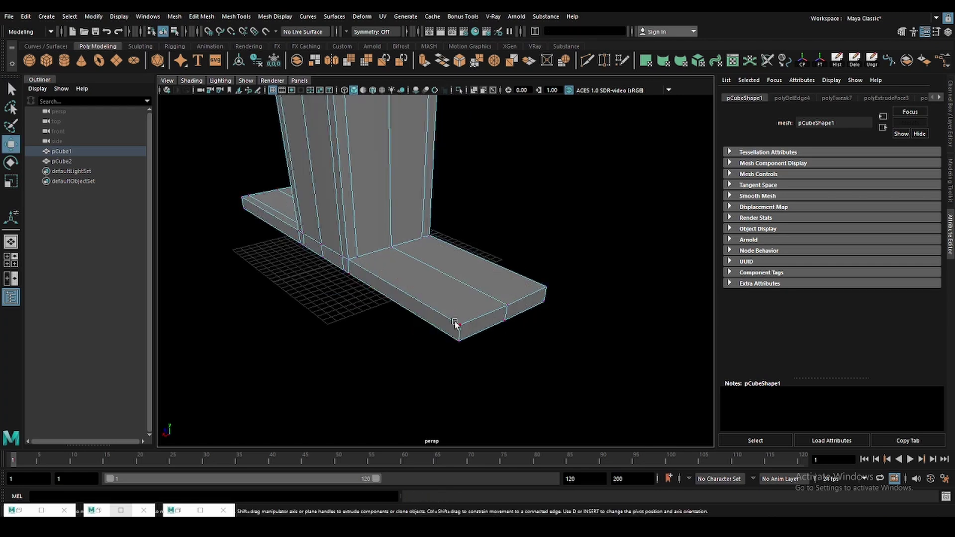
click(463, 323)
mouse_move(463, 323)
alt+mouse_down()
mouse_move(538, 237)
mouse_move(540, 201)
alt+mouse_up()
key(ctrl+z)
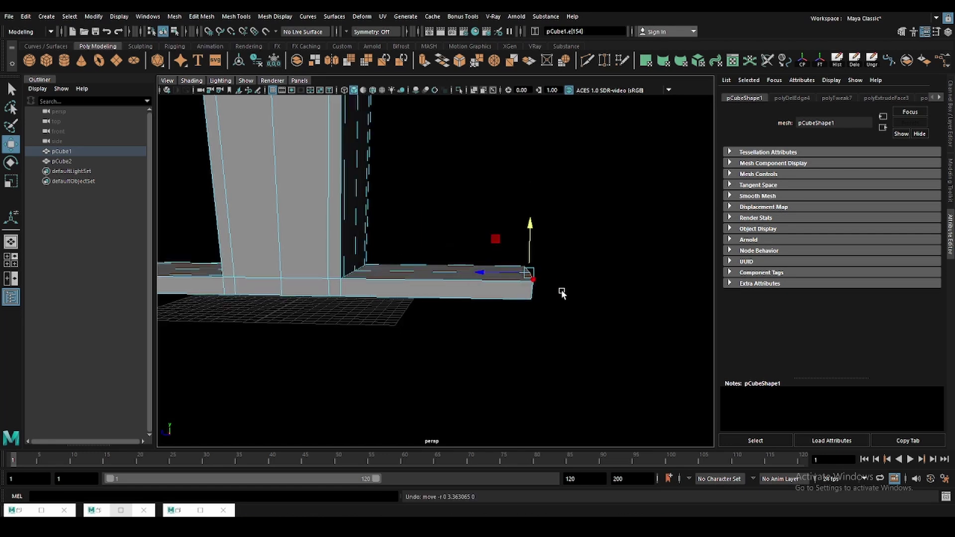
- Raise the corner vertex at the foot's tip into an upward slope
alt+drag(561, 289, 505, 293)
key(q)
click(501, 285)
key(w)
mouse_move(493, 253)
mouse_down()
mouse_move(492, 207)
mouse_move(471, 289)
mouse_up()
key(q)
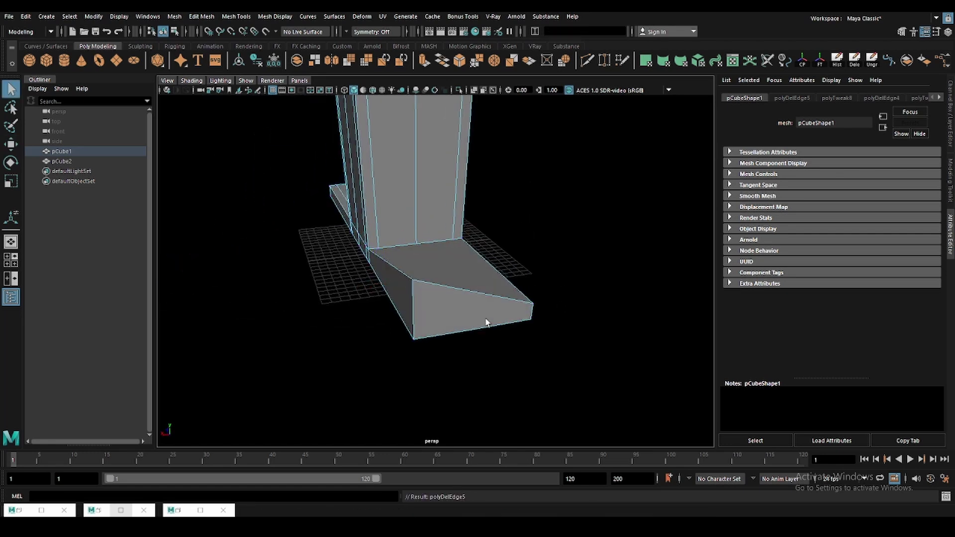
- Lower the foot's tip vertex slightly to fine-tune the slope
mouse_move(476, 322)
alt+mouse_down()
mouse_move(530, 242)
mouse_move(554, 247)
alt+mouse_up()
click(520, 266)
key(w)
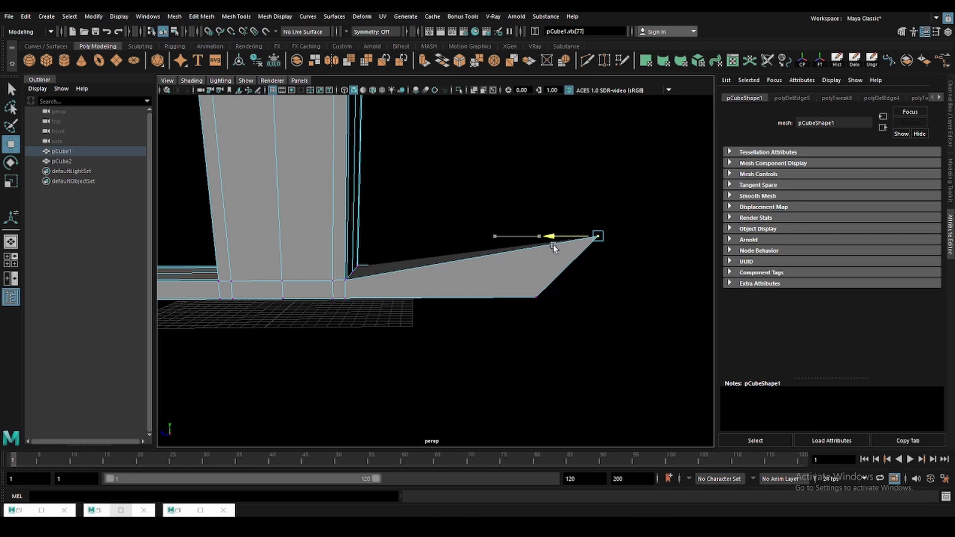
alt+middle_drag(574, 243, 568, 251)
drag(592, 221, 561, 260)
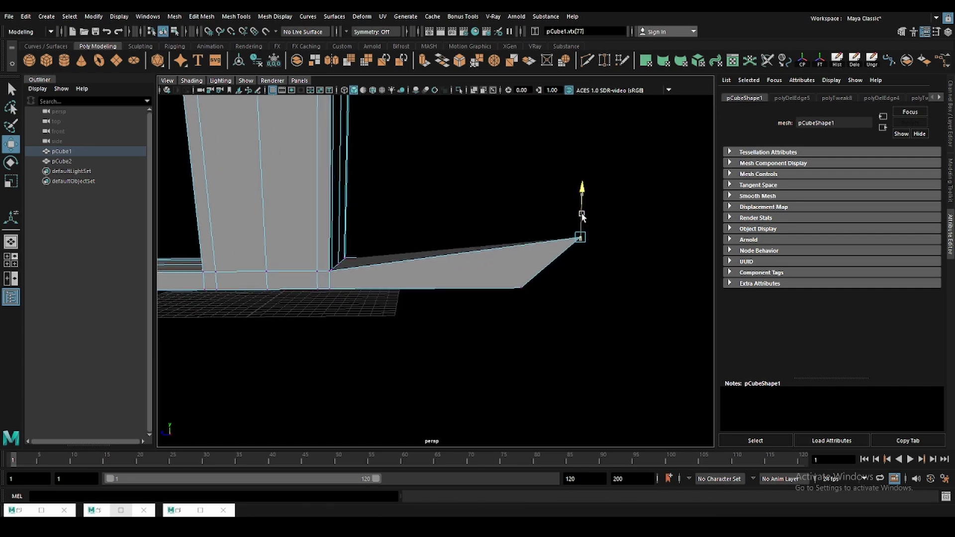
mouse_move(558, 234)
alt+mouse_down()
mouse_move(491, 266)
mouse_move(501, 271)
mouse_move(394, 267)
mouse_move(467, 277)
mouse_move(478, 266)
alt+mouse_up()
- Multi-Cut a line from the foot's front edge to its bottom edge
click(350, 294)
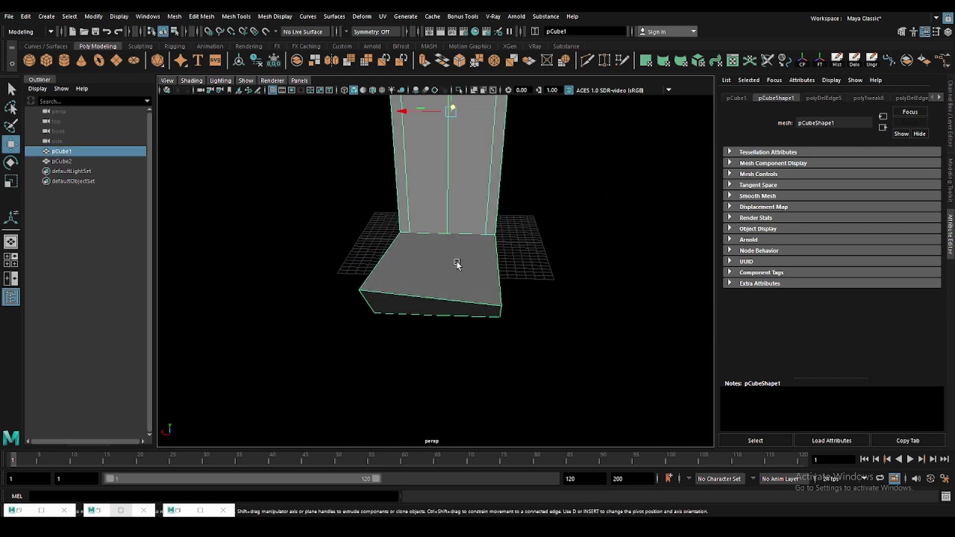
shift+right_drag(478, 267, 467, 244)
click(440, 306)
mouse_move(440, 305)
alt+mouse_down()
mouse_move(451, 303)
mouse_move(467, 264)
alt+mouse_up()
click(443, 286)
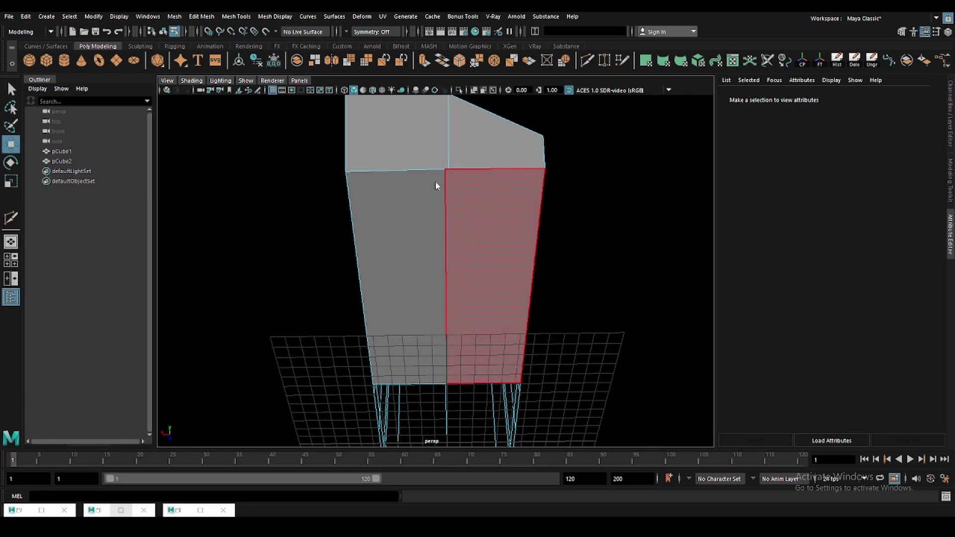
key(Return)
- Add two more cut lines across the foot's edges near the tip
mouse_move(450, 171)
alt+mouse_down()
mouse_move(461, 308)
mouse_move(411, 227)
alt+mouse_up()
key(q)
key(g)
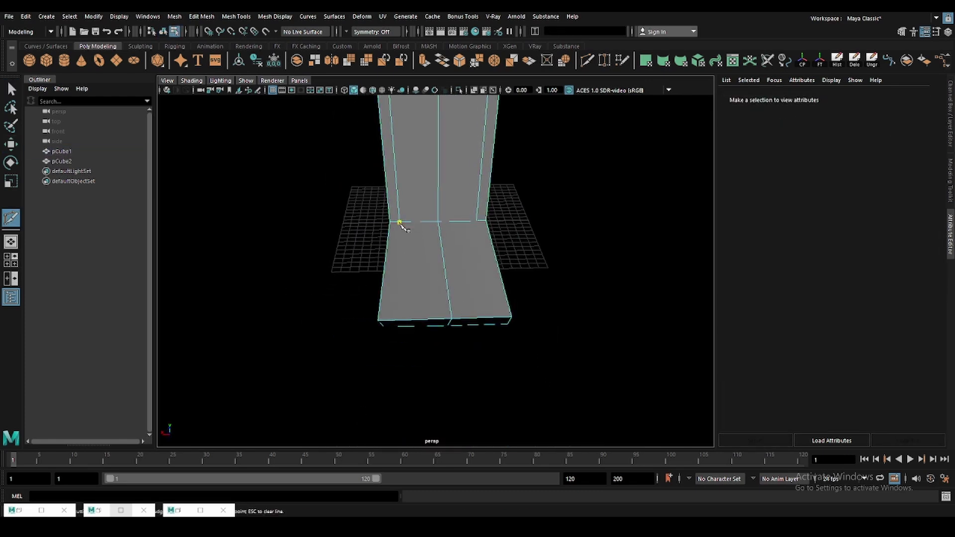
mouse_move(402, 324)
alt+mouse_down()
mouse_move(437, 272)
mouse_move(437, 315)
mouse_move(454, 305)
alt+mouse_up()
key(Return)
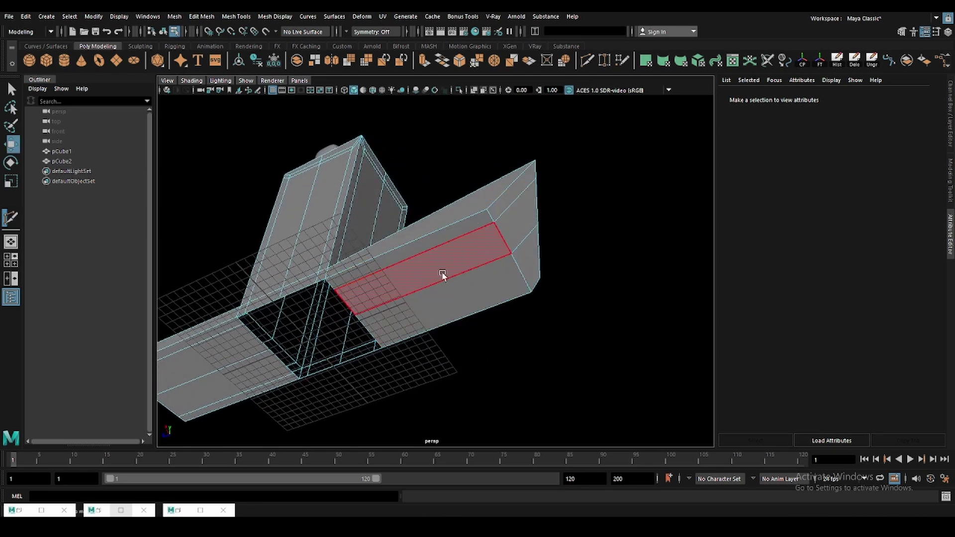
mouse_move(443, 274)
alt+mouse_down()
mouse_move(448, 252)
mouse_move(501, 299)
mouse_move(524, 247)
alt+mouse_up()
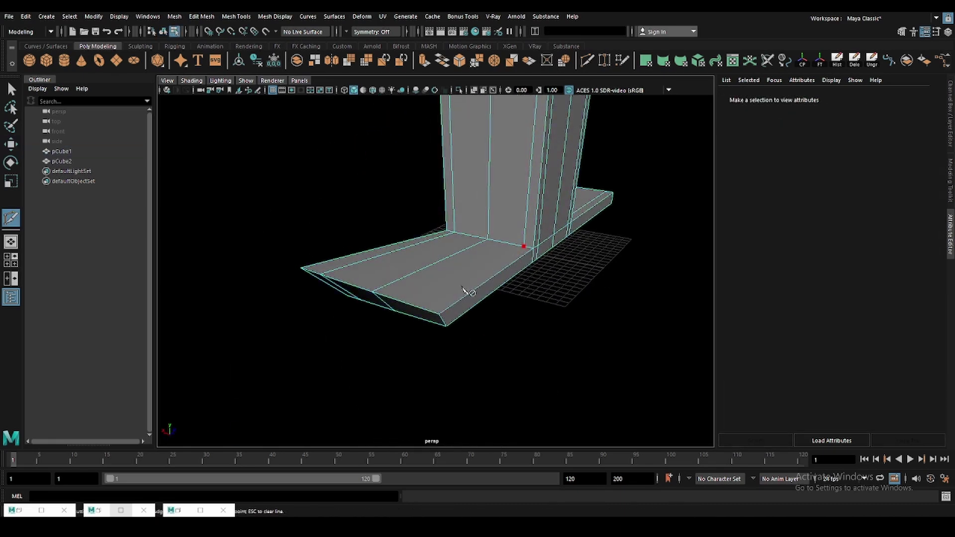
click(424, 310)
mouse_move(424, 310)
alt+mouse_down()
mouse_move(459, 256)
mouse_move(524, 286)
alt+mouse_up()
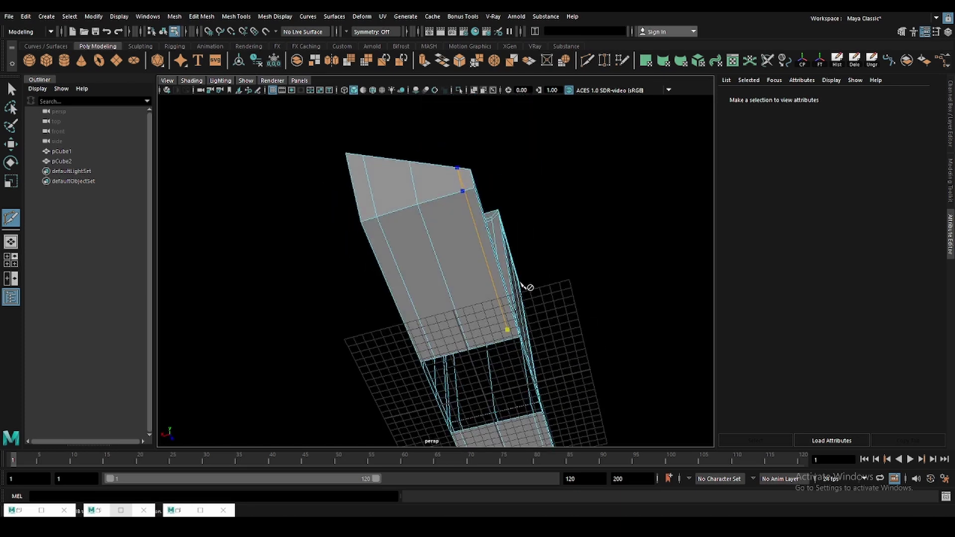
key(Return)
key(w)
mouse_move(497, 342)
alt+mouse_down()
mouse_move(620, 331)
mouse_move(400, 309)
mouse_move(475, 305)
mouse_move(381, 255)
mouse_move(430, 281)
mouse_move(513, 277)
alt+mouse_up()
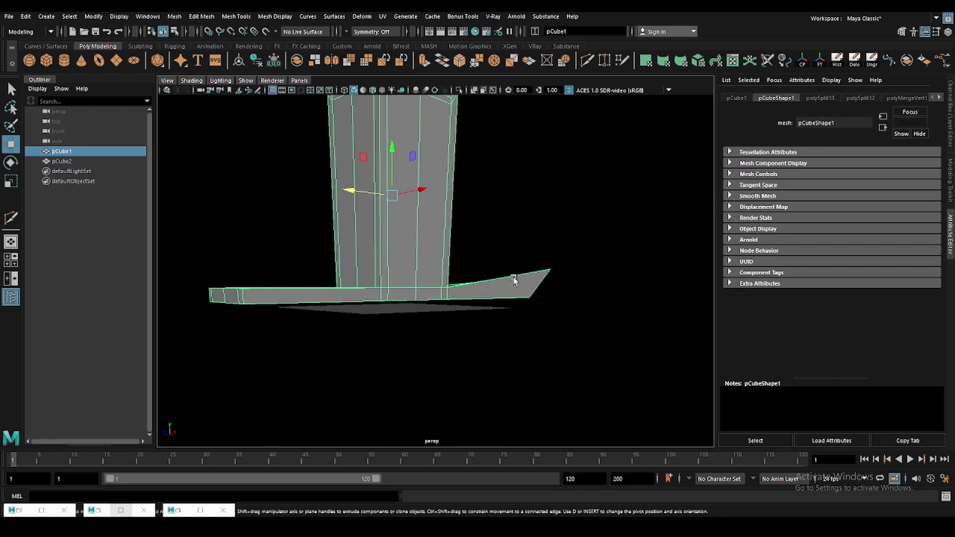
- Frame the mesh in a wireframe side view with a grey background
alt+right_drag(514, 276, 555, 353)
key(f)
key(space)
key(4)
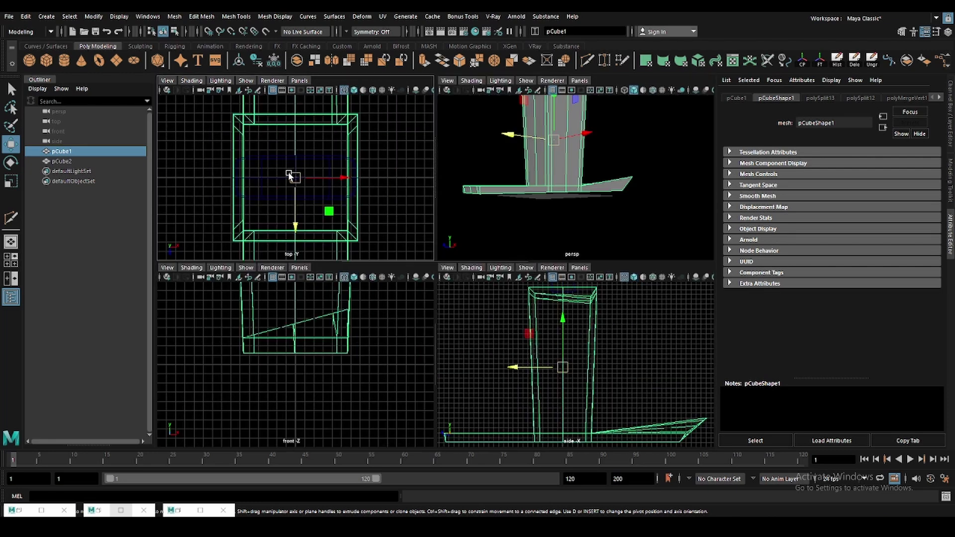
key(space)
key(alt+b)
- Nudge the foot's tip vertex slightly upward, then return to shaded display
alt+middle_drag(700, 344, 627, 262)
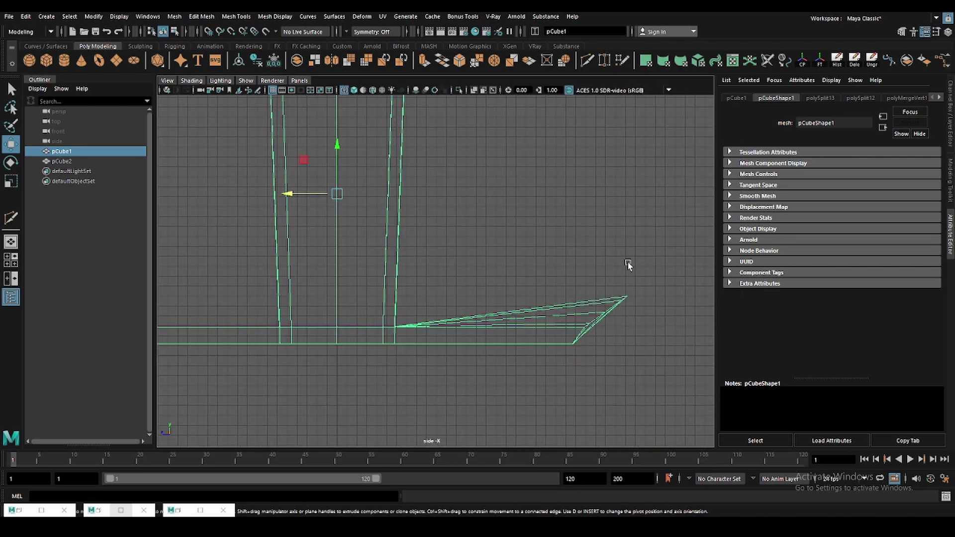
click(627, 261)
drag(566, 291, 650, 320)
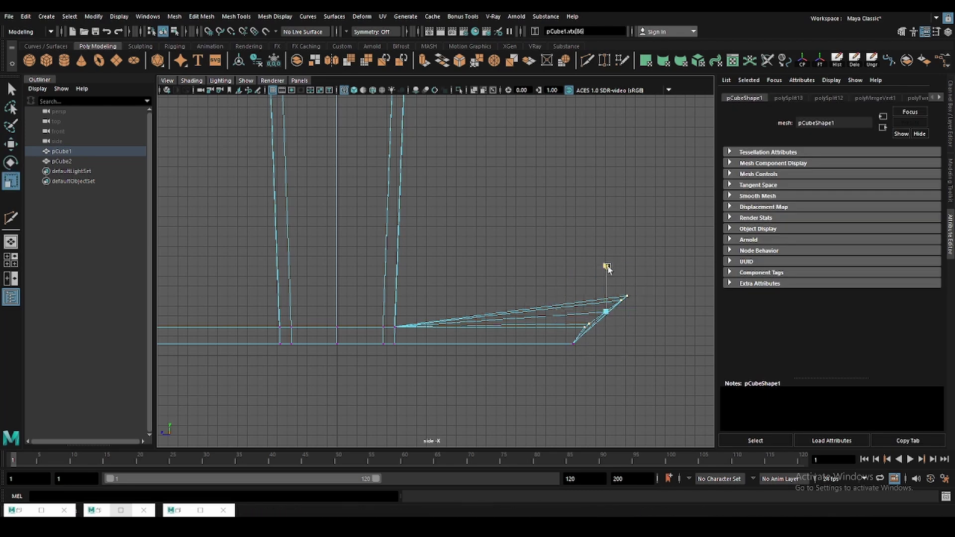
drag(607, 267, 607, 259)
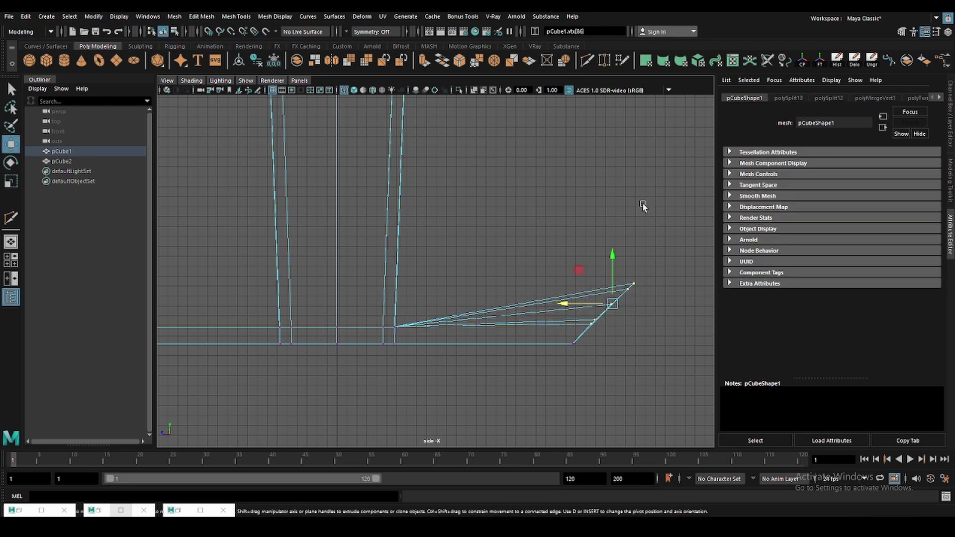
key(5)
click(640, 191)
mouse_move(625, 288)
alt+mouse_down()
mouse_move(437, 271)
mouse_move(599, 274)
alt+mouse_up()
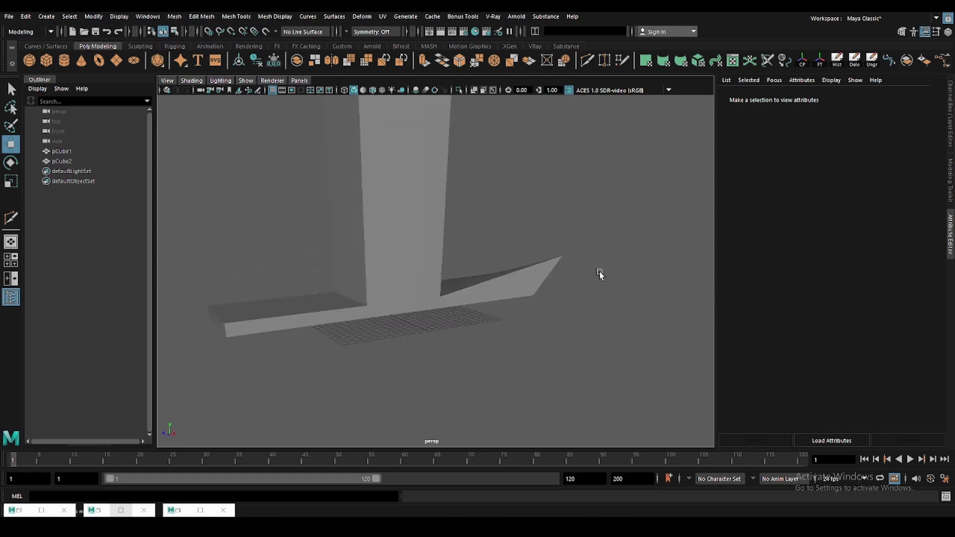
- Turn on wireframe on shaded and delete an edge loop on the base's top
click(372, 92)
mouse_move(371, 201)
alt+mouse_down()
mouse_move(347, 316)
mouse_move(390, 316)
mouse_move(363, 304)
mouse_move(375, 251)
mouse_move(450, 274)
mouse_move(416, 304)
alt+mouse_up()
click(347, 316)
key(q)
key(F10)
double_click(338, 323)
click(437, 273)
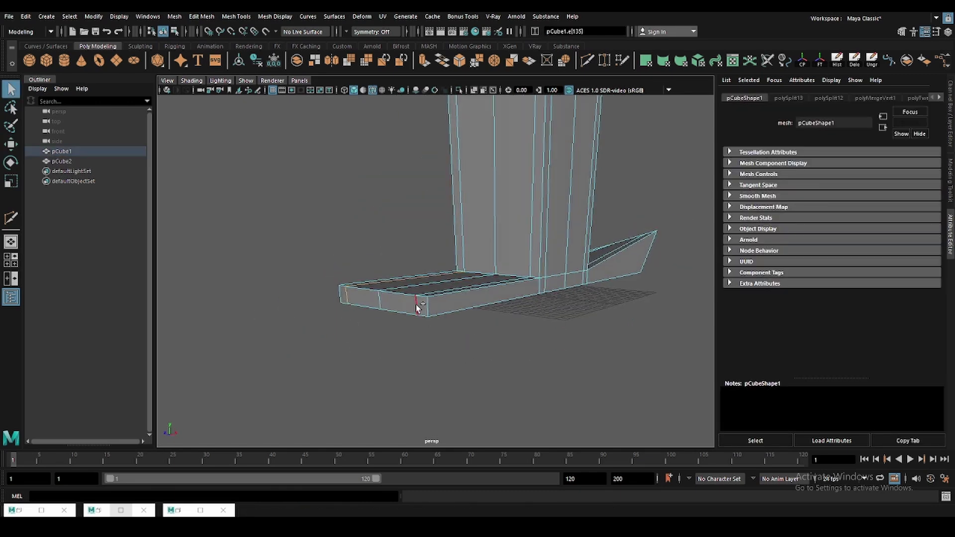
key(Delete)
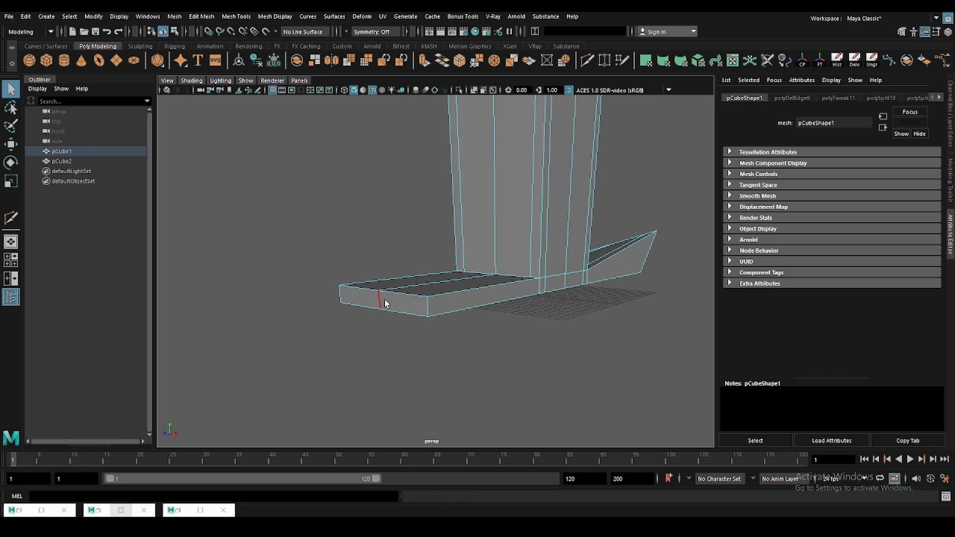
- Pull the base's end corner vertices out along X and down along Y into a swept point
click(345, 283)
key(w)
alt+drag(345, 283, 303, 230)
click(316, 295)
alt+drag(357, 260, 328, 259)
drag(228, 235, 206, 240)
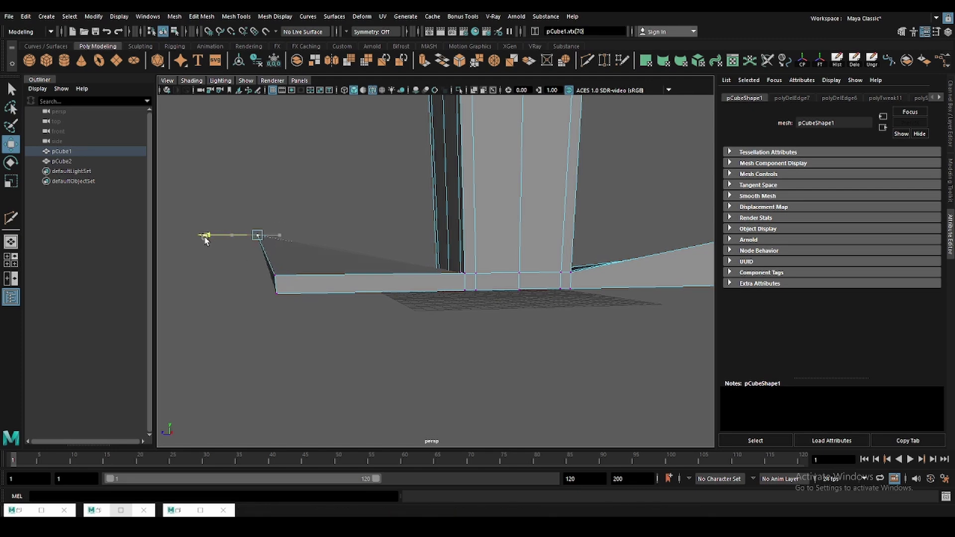
click(262, 282)
mouse_move(262, 282)
alt+mouse_down()
mouse_move(378, 266)
mouse_move(423, 312)
alt+mouse_up()
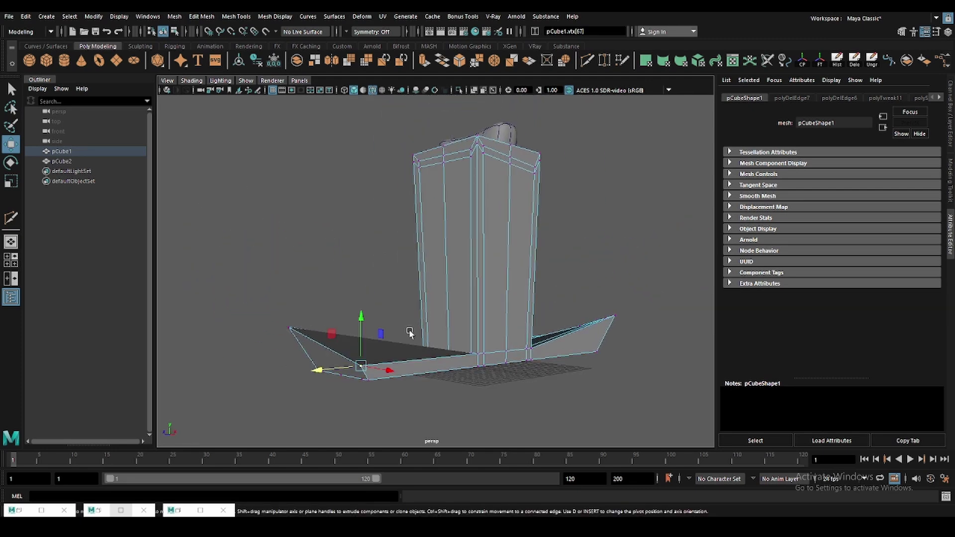
click(296, 331)
mouse_move(291, 301)
mouse_down()
mouse_move(292, 323)
mouse_move(261, 351)
mouse_move(331, 331)
mouse_up()
scroll(447, 299, up, 5)
- Slice a new edge across the base's front underside with Multi-Cut, undoing stray cut points
key(y)
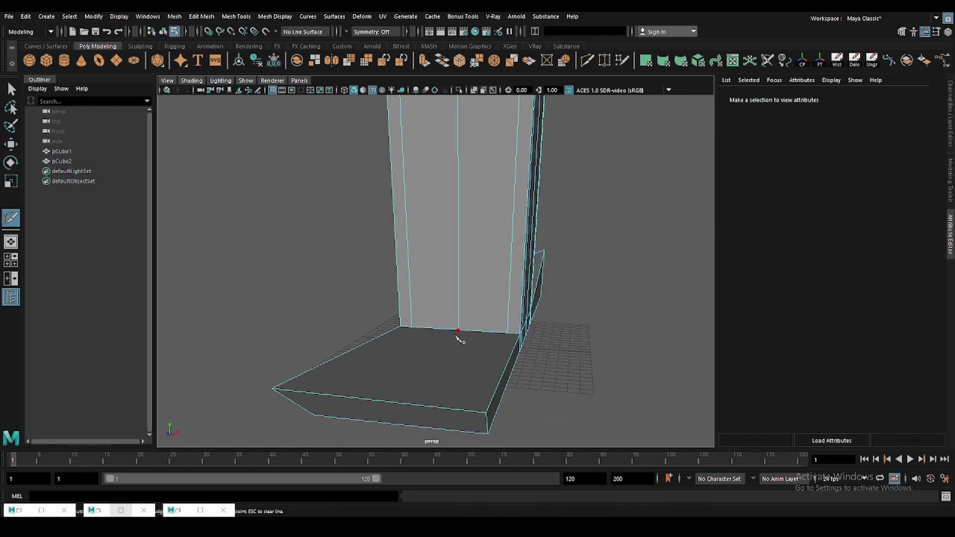
alt+drag(458, 339, 451, 334)
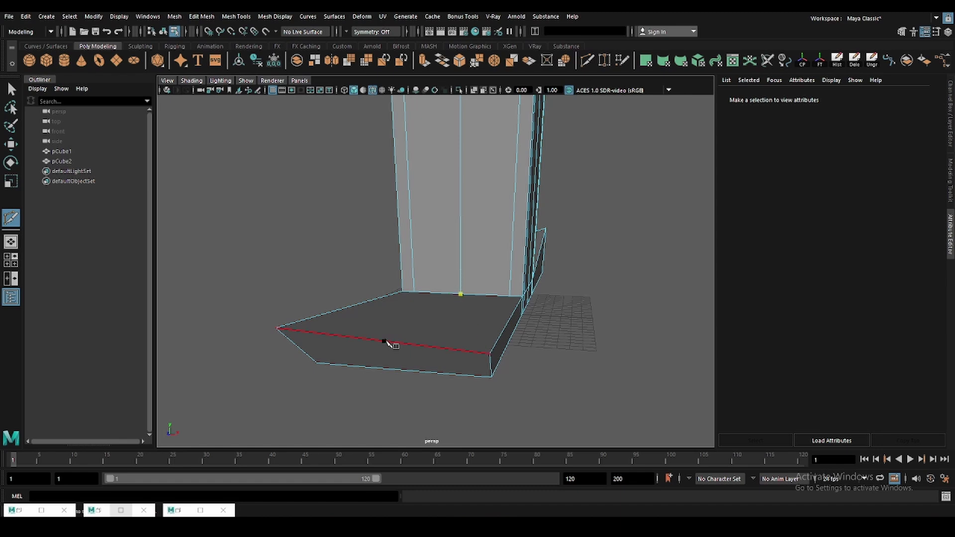
mouse_move(390, 344)
alt+mouse_down()
mouse_move(427, 337)
mouse_move(403, 174)
alt+mouse_up()
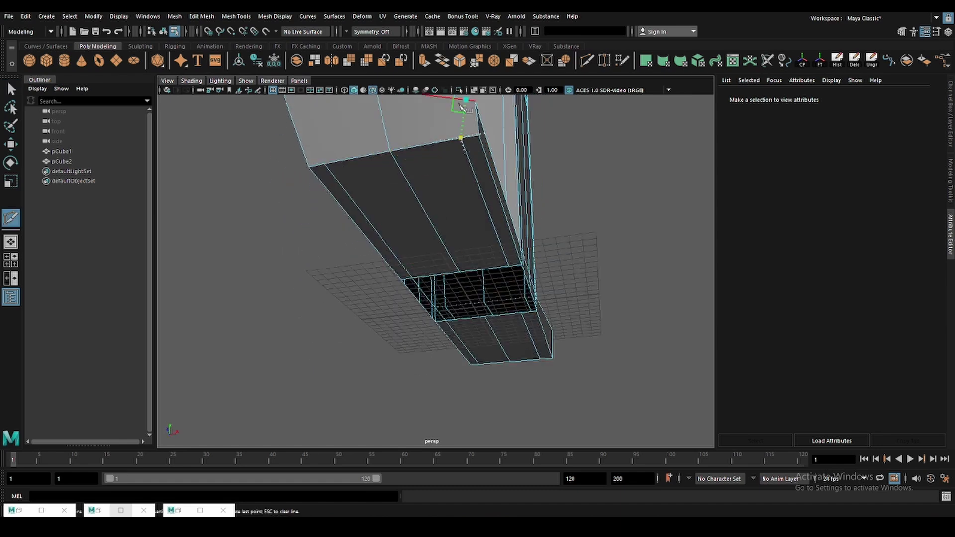
alt+drag(461, 106, 457, 378)
key(ctrl+z)
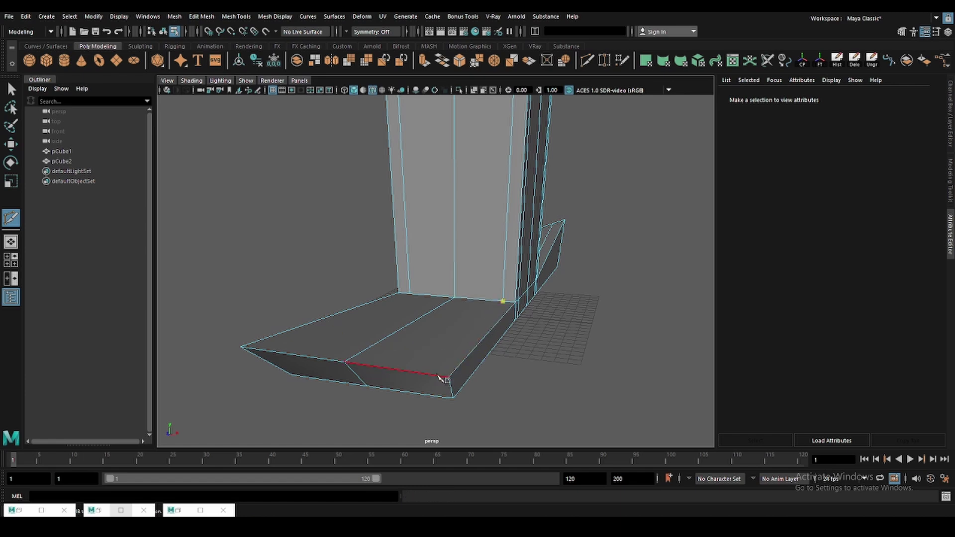
mouse_move(433, 378)
alt+mouse_down()
mouse_move(440, 138)
mouse_move(383, 196)
mouse_move(406, 270)
alt+mouse_up()
key(ctrl+z)
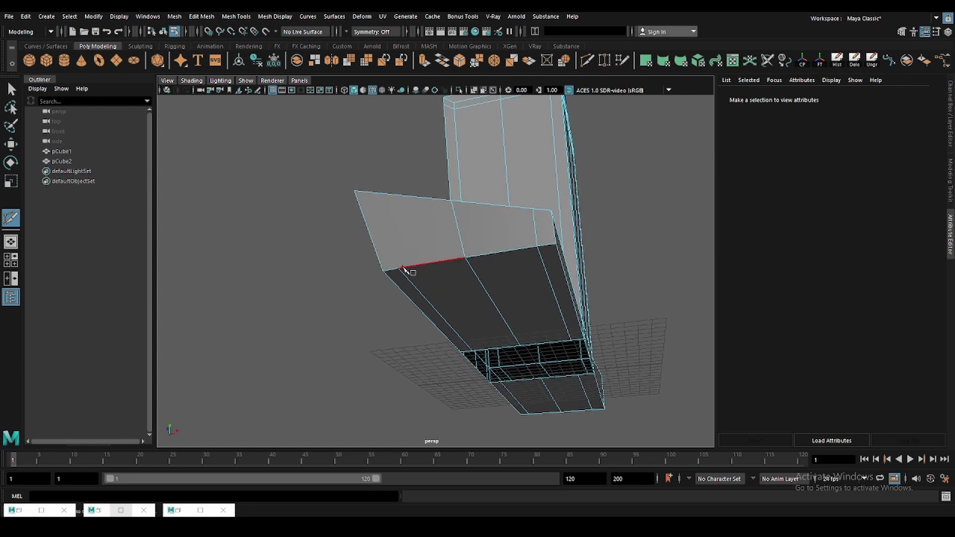
mouse_move(377, 193)
alt+mouse_down()
mouse_move(474, 353)
mouse_move(401, 291)
mouse_move(399, 330)
mouse_move(416, 282)
alt+mouse_up()
- Select the base mesh and box-select the vertices at its front end
key(w)
mouse_move(416, 282)
alt+right_down()
mouse_move(550, 305)
mouse_move(473, 345)
alt+right_up()
click(504, 307)
mouse_move(474, 346)
alt+mouse_down()
mouse_move(473, 292)
mouse_move(489, 250)
mouse_move(500, 327)
mouse_move(418, 341)
mouse_move(375, 312)
alt+mouse_up()
key(q)
right_drag(375, 311, 347, 307)
- Drag a base corner vertex downward with the Move tool
click(380, 319)
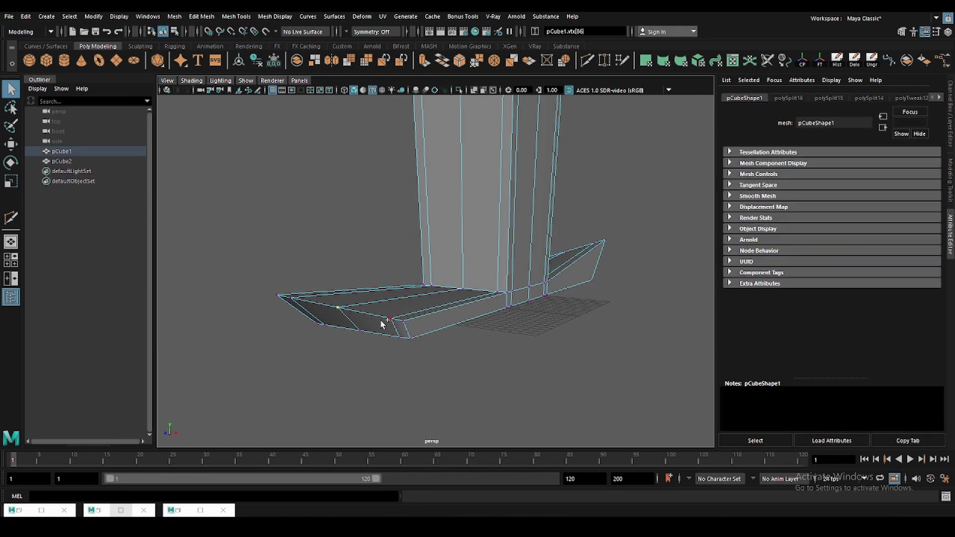
key(w)
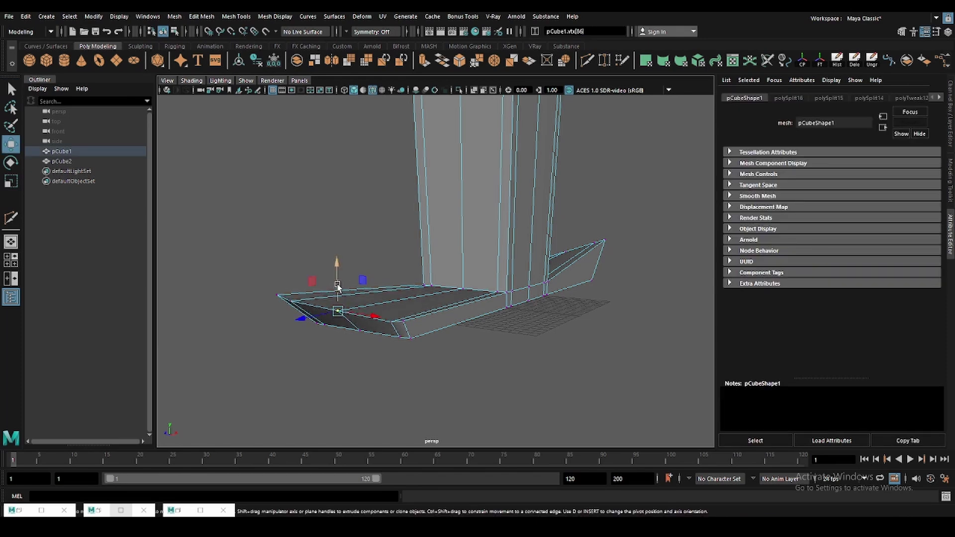
click(347, 318)
mouse_move(347, 318)
alt+mouse_down()
mouse_move(393, 302)
mouse_move(373, 306)
mouse_move(431, 319)
alt+mouse_up()
key(q)
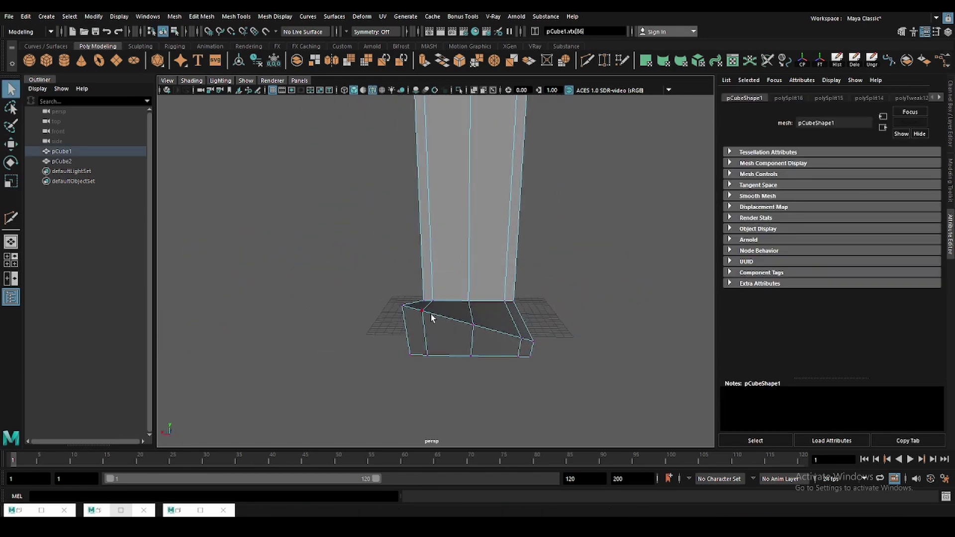
click(466, 328)
key(w)
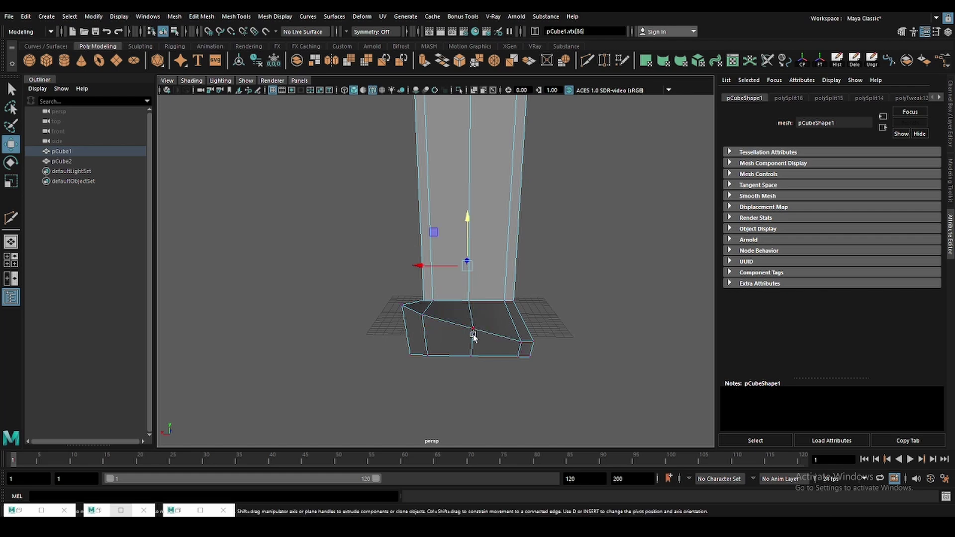
drag(474, 296, 474, 315)
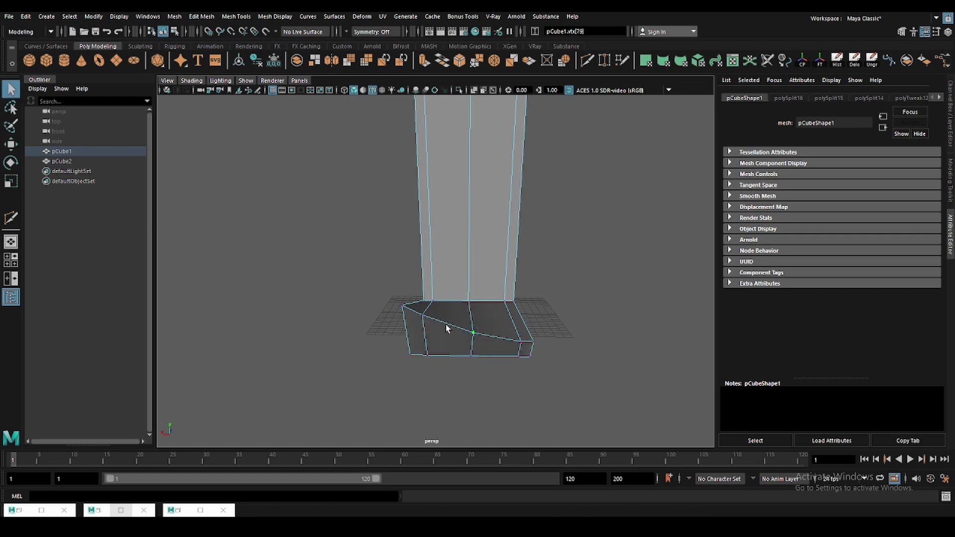
key(w)
mouse_move(426, 300)
alt+mouse_down()
mouse_move(587, 277)
mouse_move(468, 320)
mouse_move(341, 337)
mouse_move(416, 341)
alt+mouse_up()
- Pull the left-end and right-end vertices leftward along X to slant the base's end
key(F8)
mouse_move(464, 277)
alt+mouse_down()
mouse_move(454, 363)
mouse_move(296, 251)
mouse_move(386, 346)
alt+mouse_up()
mouse_move(297, 308)
mouse_down()
mouse_move(249, 305)
mouse_move(498, 299)
mouse_up()
click(555, 318)
mouse_move(555, 318)
mouse_down()
mouse_move(305, 336)
mouse_move(395, 358)
mouse_move(172, 227)
mouse_move(219, 332)
mouse_move(304, 320)
mouse_move(312, 330)
mouse_move(292, 270)
mouse_up()
mouse_move(292, 270)
alt+mouse_down()
mouse_move(408, 306)
mouse_move(412, 335)
alt+mouse_up()
click(401, 286)
mouse_move(401, 286)
alt+mouse_down()
mouse_move(414, 335)
mouse_move(274, 243)
alt+mouse_up()
key(space)
scroll(437, 305, down, 3)
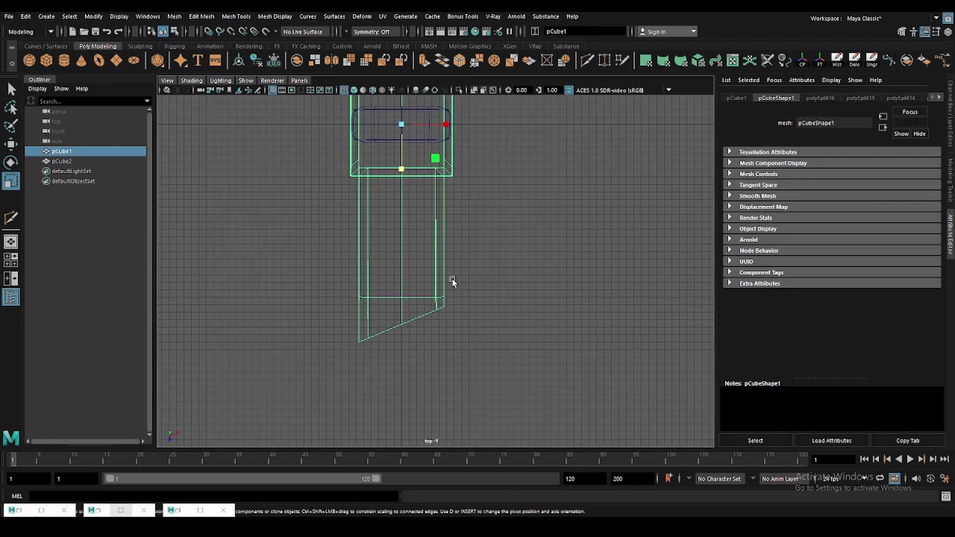
- Select the whole base mesh in object mode, undoing an accidental scale, and frame it
key(F9)
drag(566, 433, 279, 311)
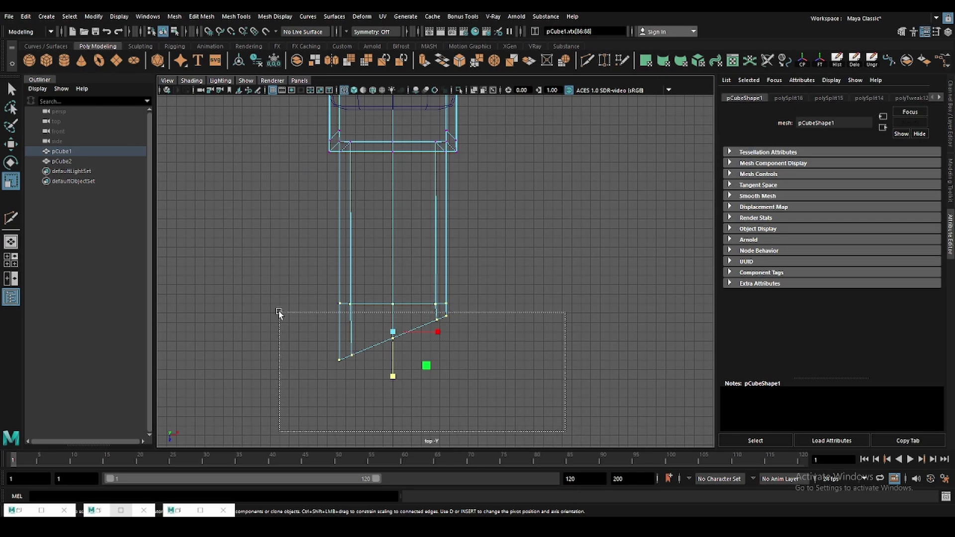
key(ctrl+z)
key(space)
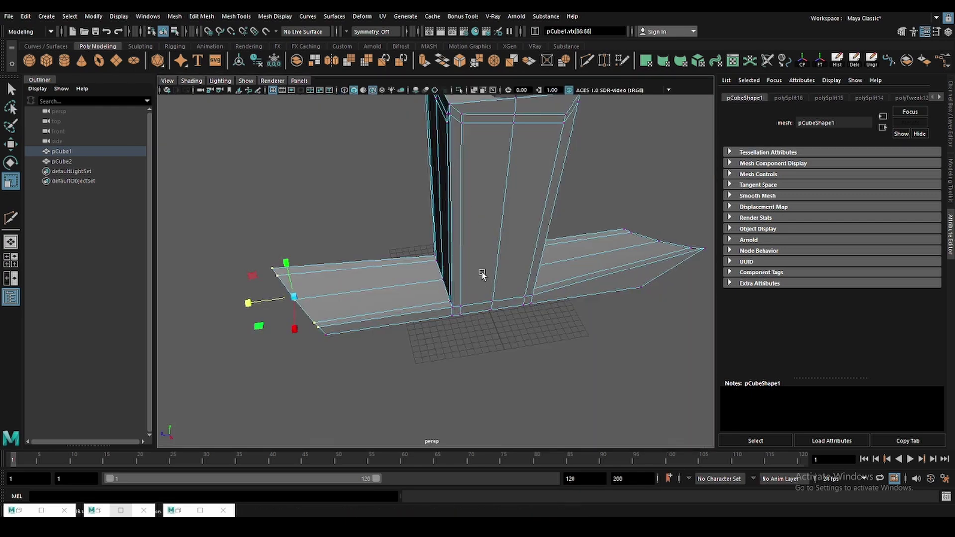
alt+drag(491, 241, 521, 255)
mouse_move(438, 281)
alt+mouse_down()
mouse_move(427, 313)
mouse_move(344, 215)
alt+mouse_up()
scroll(405, 261, up, 3)
key(F8)
scroll(380, 312, up, 3)
key(r)
key(4)
scroll(406, 261, down, 1)
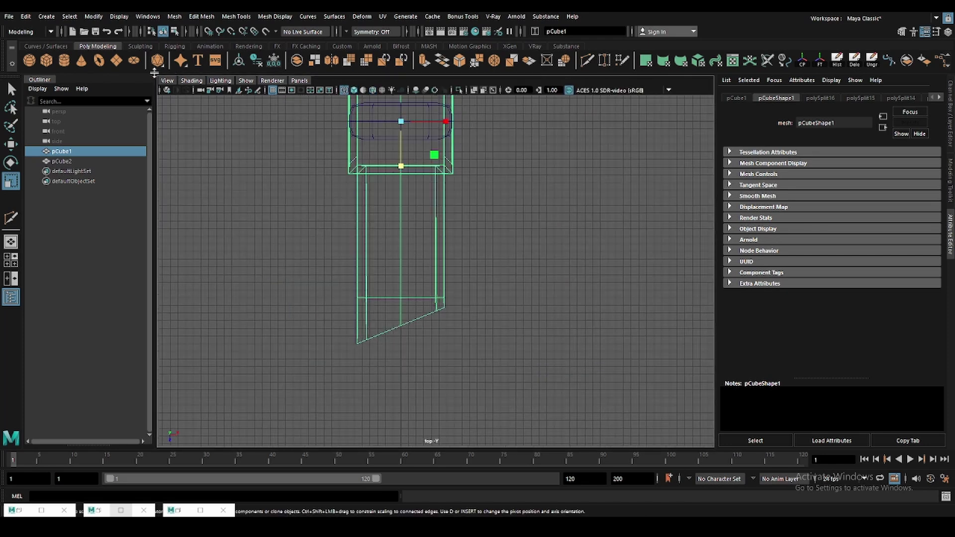
scroll(93, 71, down, 1)
- Add a lattice deformer around the mesh, undoing a stray lattice point move
click(29, 61)
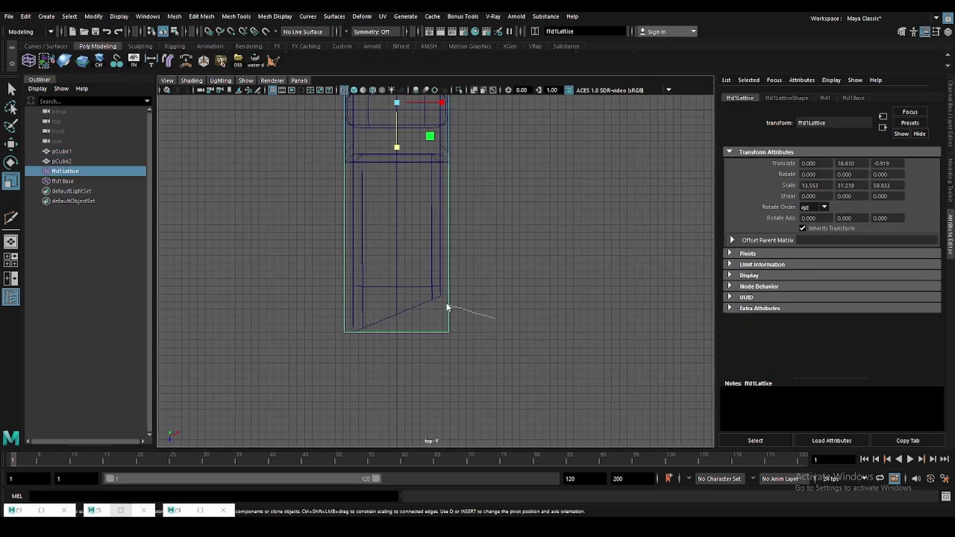
key(F8)
mouse_move(447, 307)
mouse_down()
mouse_move(455, 377)
mouse_move(449, 366)
mouse_up()
key(w)
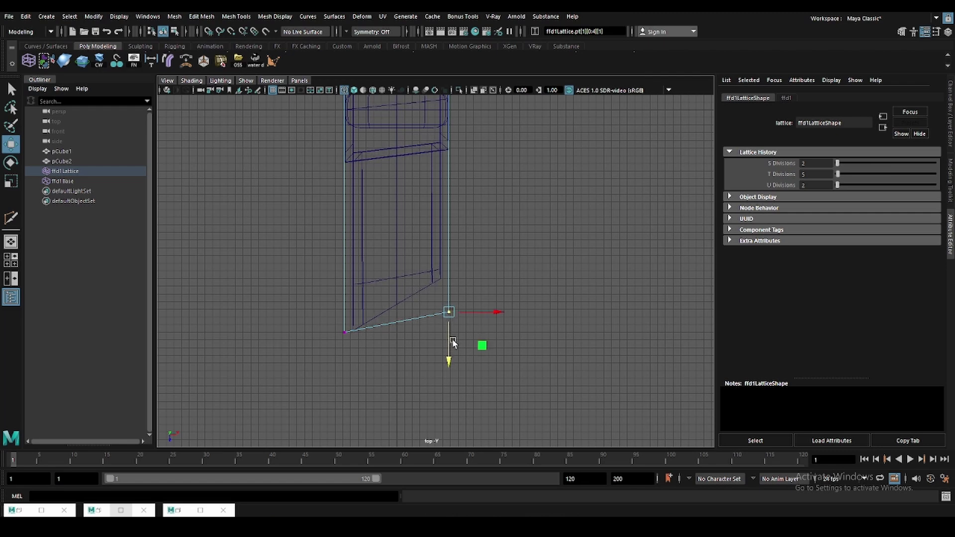
key(ctrl+z)
key(F8)
- Set the lattice's S, T and U Divisions to 2, 2 and 7 in the Channel Box
click(951, 126)
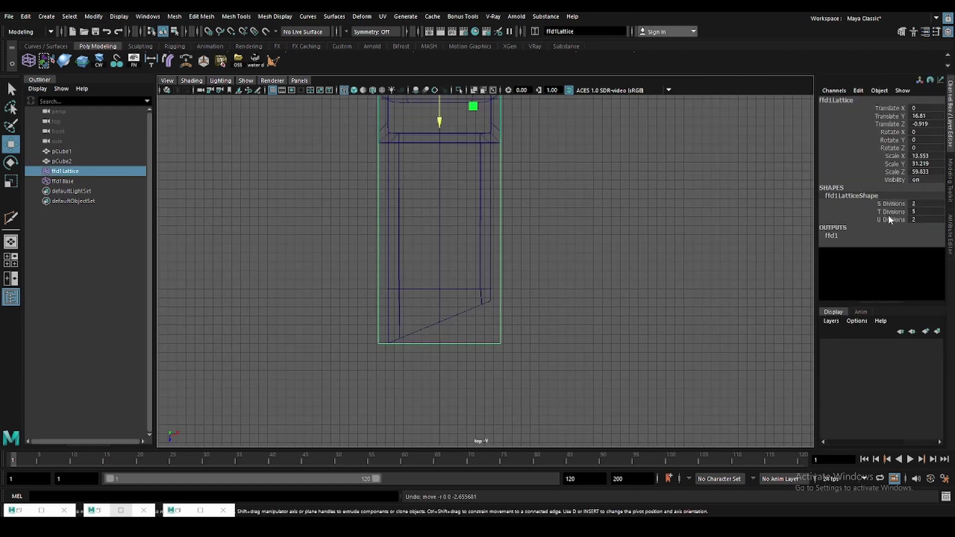
click(880, 214)
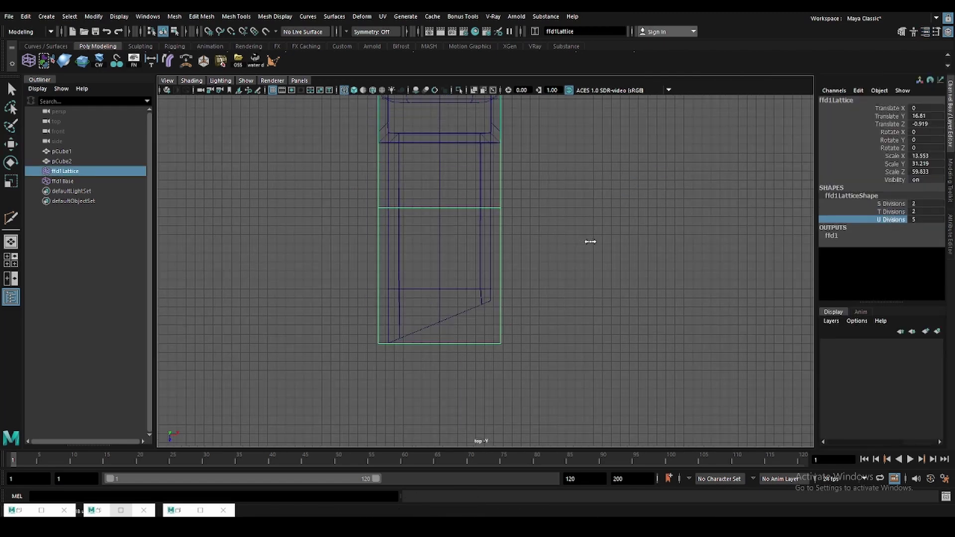
key(F8)
drag(478, 318, 589, 409)
key(w)
mouse_move(499, 372)
mouse_down()
mouse_move(498, 346)
mouse_move(531, 277)
mouse_move(486, 239)
mouse_move(494, 328)
mouse_move(476, 321)
mouse_move(445, 337)
mouse_up()
key(space)
key(space)
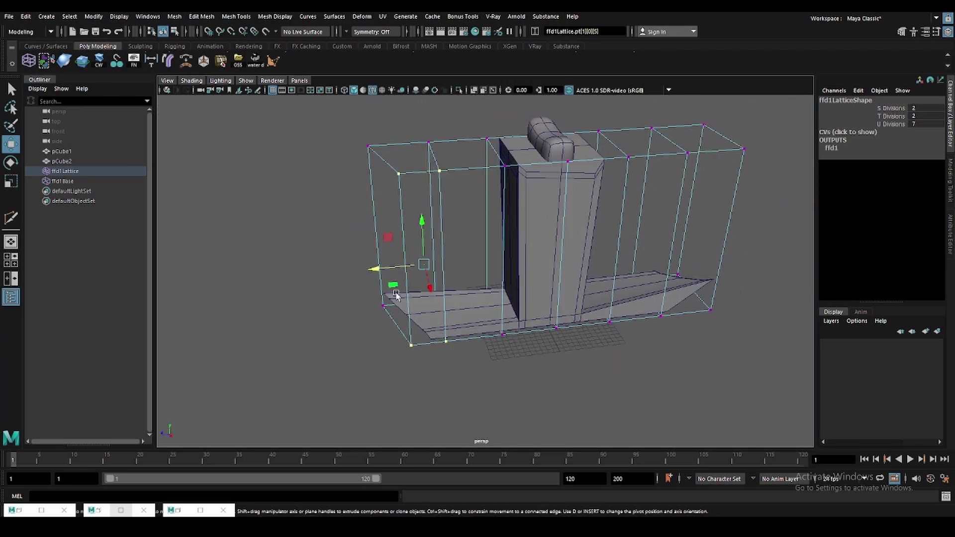
- Push the left-end lattice points to the right to reshape the swept base
mouse_move(381, 275)
mouse_down()
mouse_move(471, 277)
mouse_move(413, 245)
mouse_move(433, 246)
mouse_move(419, 299)
mouse_move(407, 301)
mouse_up()
right_drag(407, 302, 374, 214)
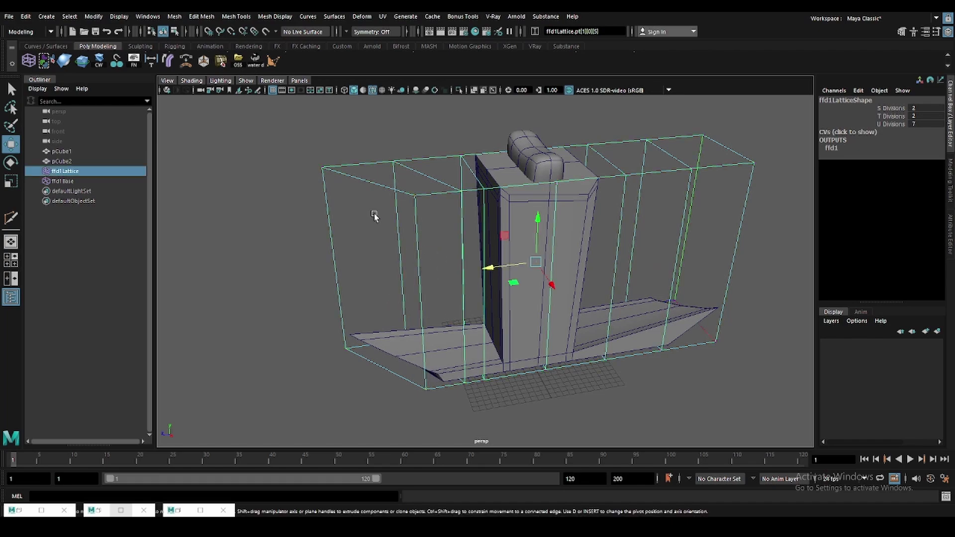
shift+click(473, 381)
alt+drag(397, 301, 433, 353)
click(299, 274)
click(408, 276)
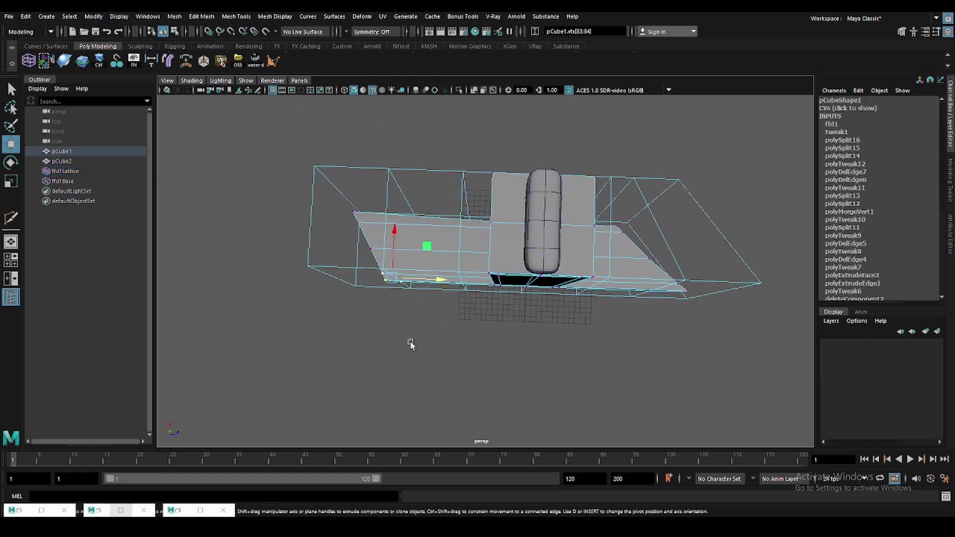
alt+drag(408, 276, 348, 239)
- Move a row of lattice points, then delete history to bake the shape and remove the lattice
key(q)
click(315, 225)
right_drag(315, 226, 308, 202)
mouse_move(294, 204)
mouse_down()
mouse_move(404, 246)
mouse_move(437, 273)
mouse_up()
key(w)
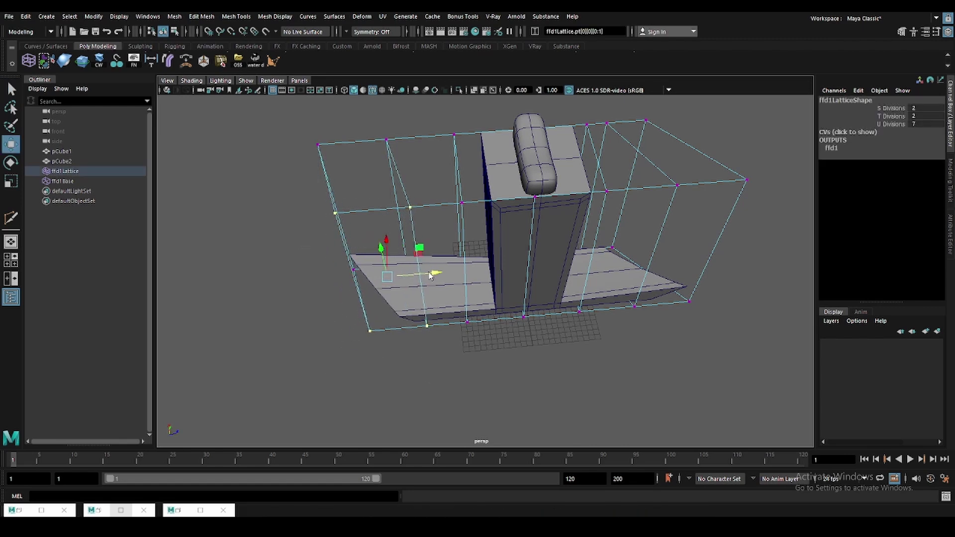
key(F8)
key(alt+shift+d)
- Select the base mesh and place Multi-Cut points across its left wing
mouse_move(573, 338)
alt+mouse_down()
mouse_move(700, 361)
mouse_move(494, 341)
mouse_move(434, 321)
mouse_move(489, 294)
mouse_move(497, 348)
mouse_move(455, 346)
mouse_move(428, 388)
alt+mouse_up()
click(428, 394)
scroll(428, 394, up, 3)
shift+right_drag(428, 379, 465, 341)
click(383, 313)
click(422, 366)
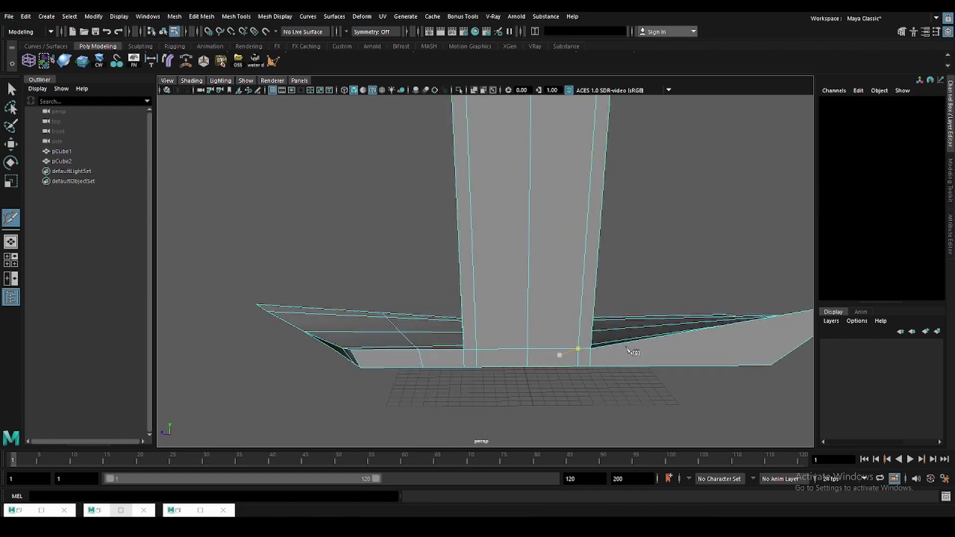
- Cut an edge loop across the base's wing near the column, then exit and deselect pCube1
alt+middle_drag(632, 352, 587, 334)
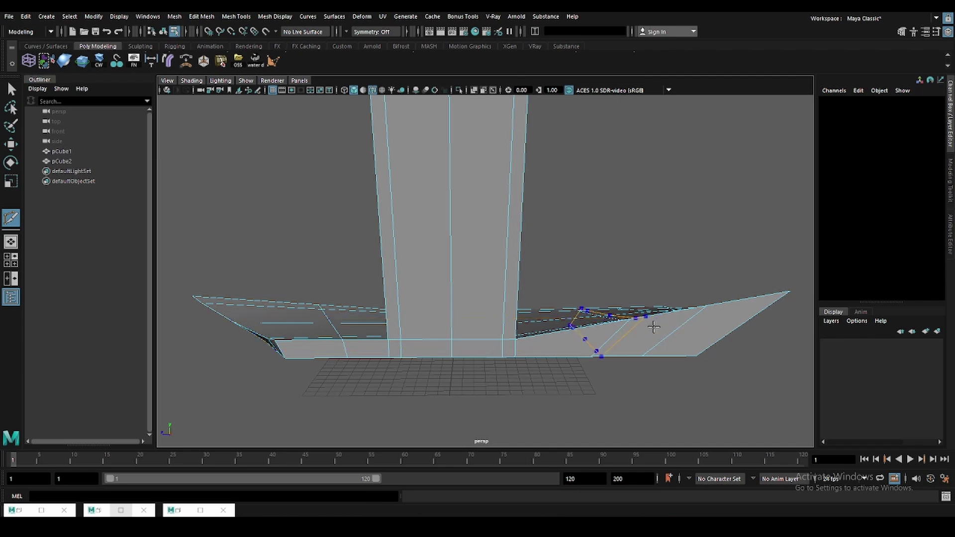
scroll(671, 317, up, 2)
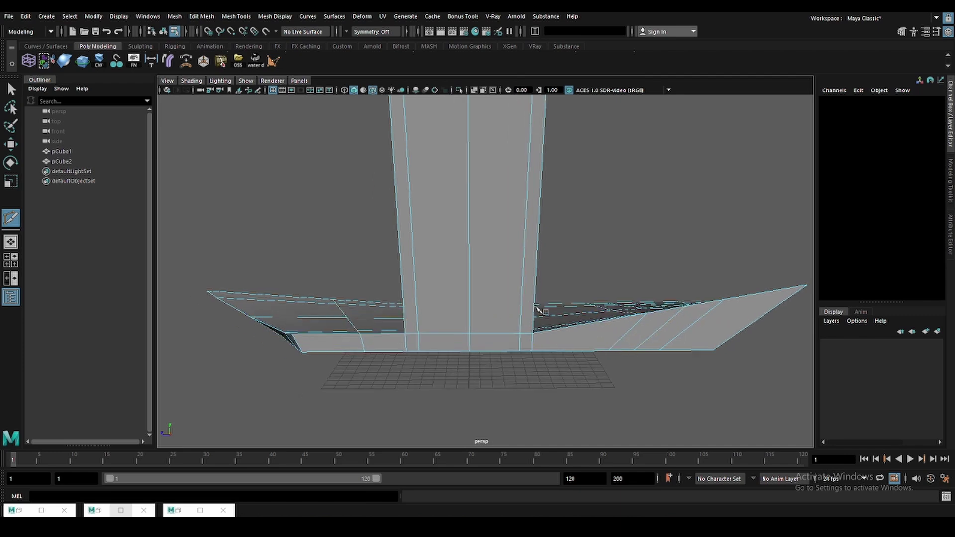
alt+middle_drag(671, 317, 417, 336)
ctrl+click(423, 330)
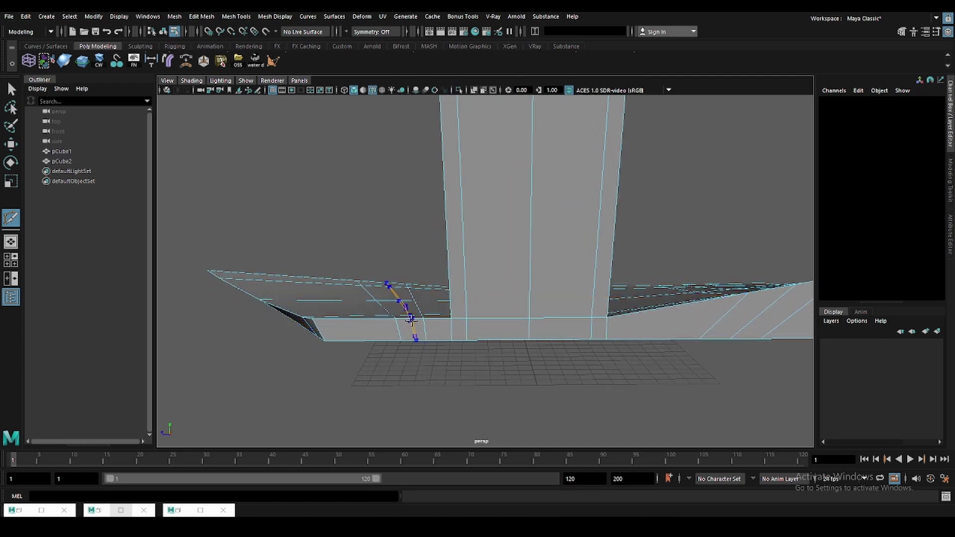
scroll(410, 318, up, 2)
key(w)
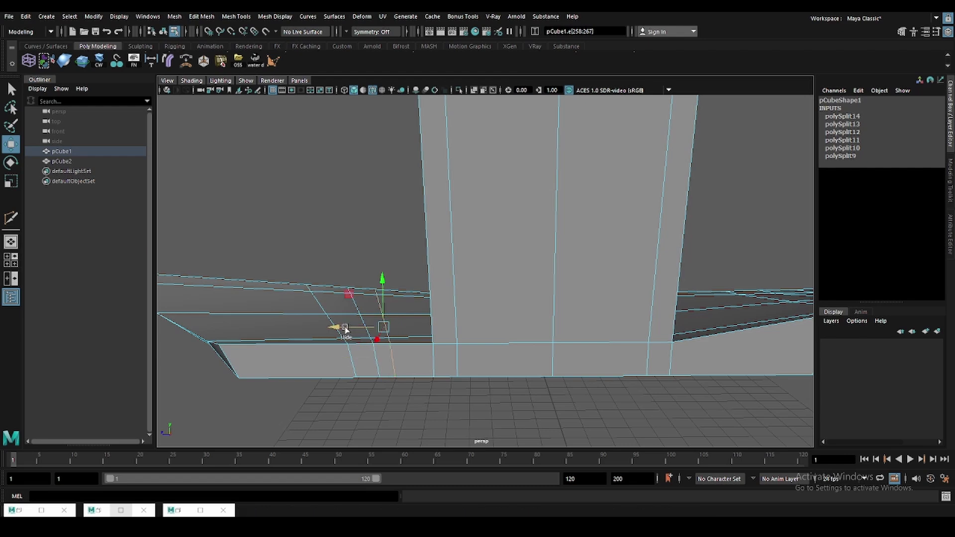
scroll(351, 326, down, 3)
key(F8)
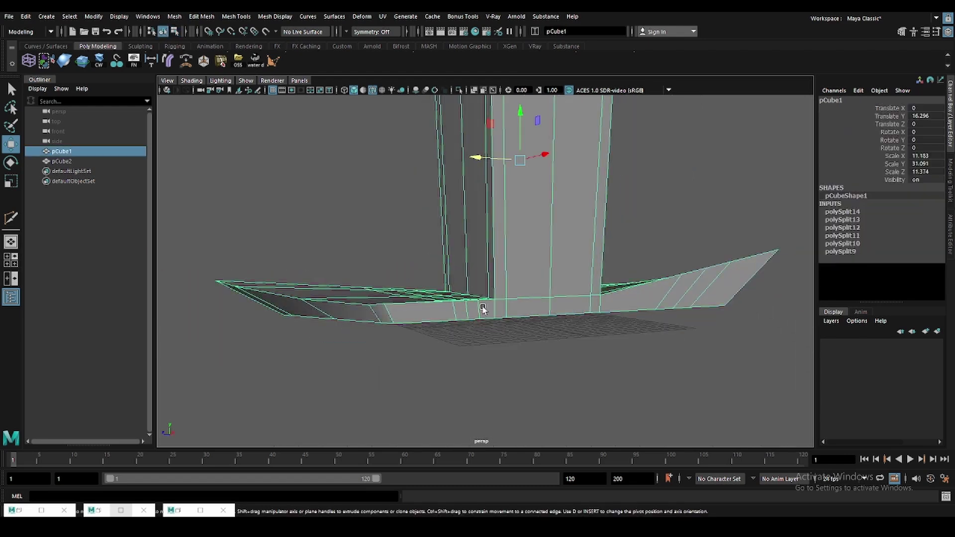
scroll(481, 317, up, 3)
scroll(510, 334, up, 2)
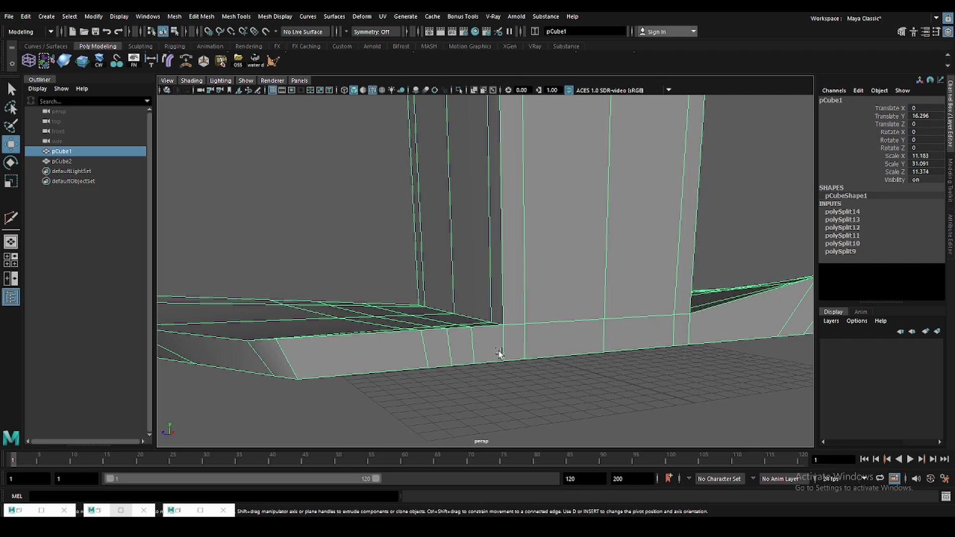
scroll(501, 353, down, 5)
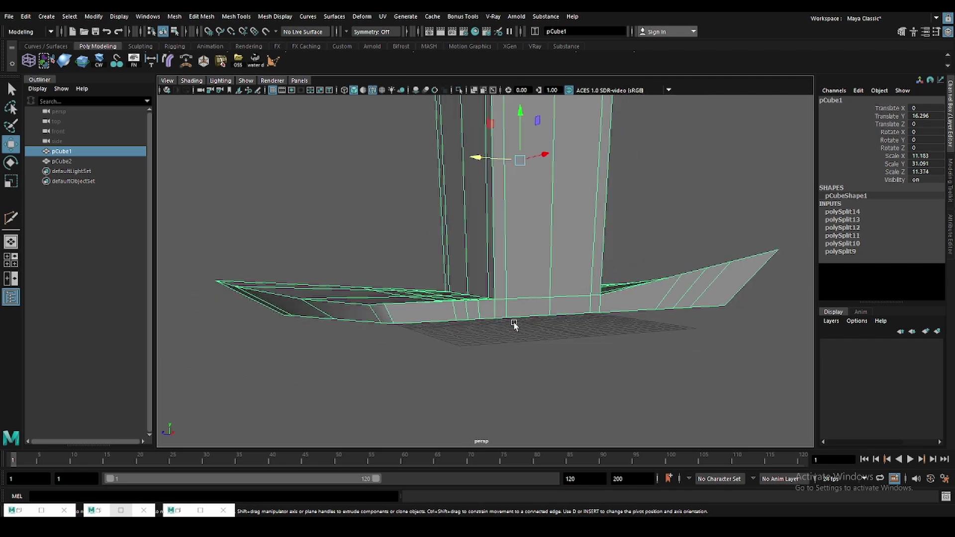
click(515, 377)
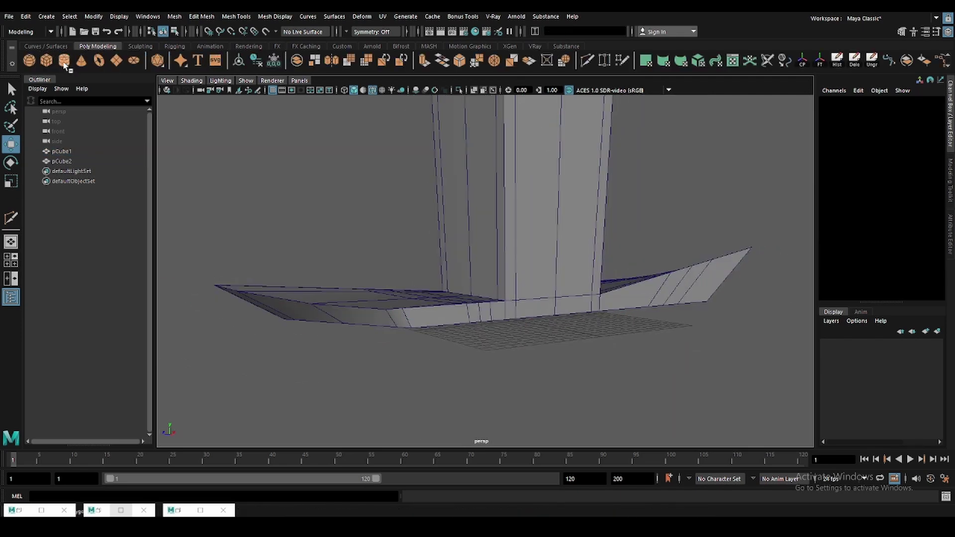
- Create a polygon cube and move and scale it into a thin, tall slab beside the column
click(47, 61)
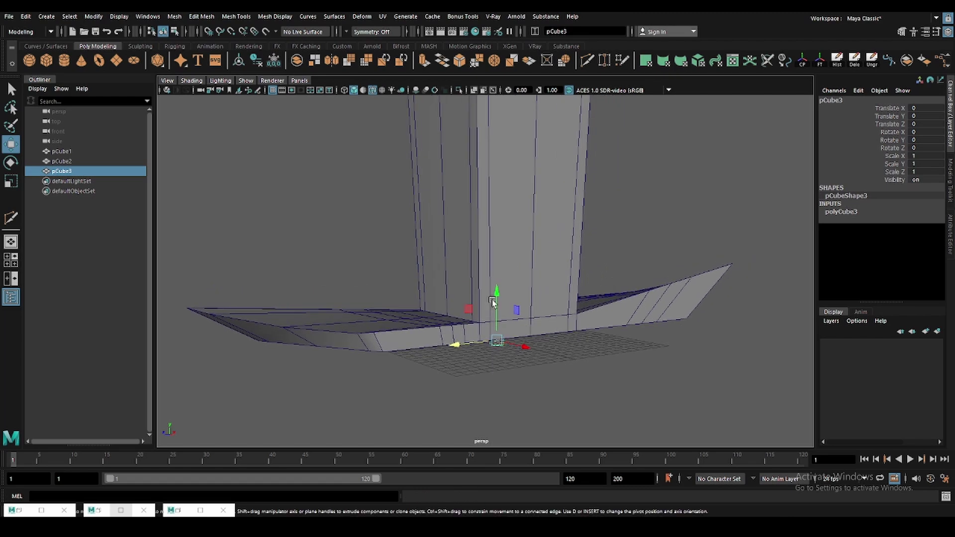
drag(495, 299, 496, 268)
key(r)
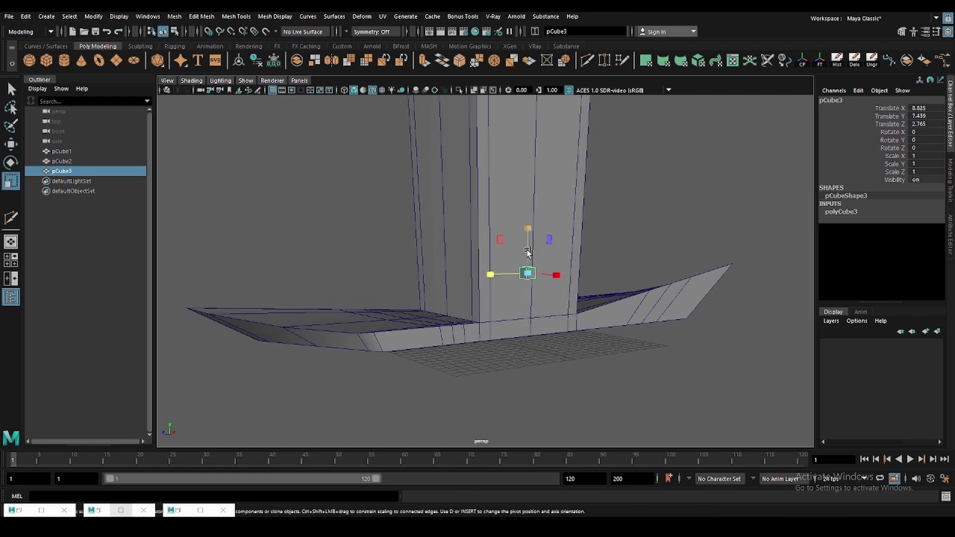
drag(527, 232, 528, 181)
key(w)
drag(502, 275, 460, 278)
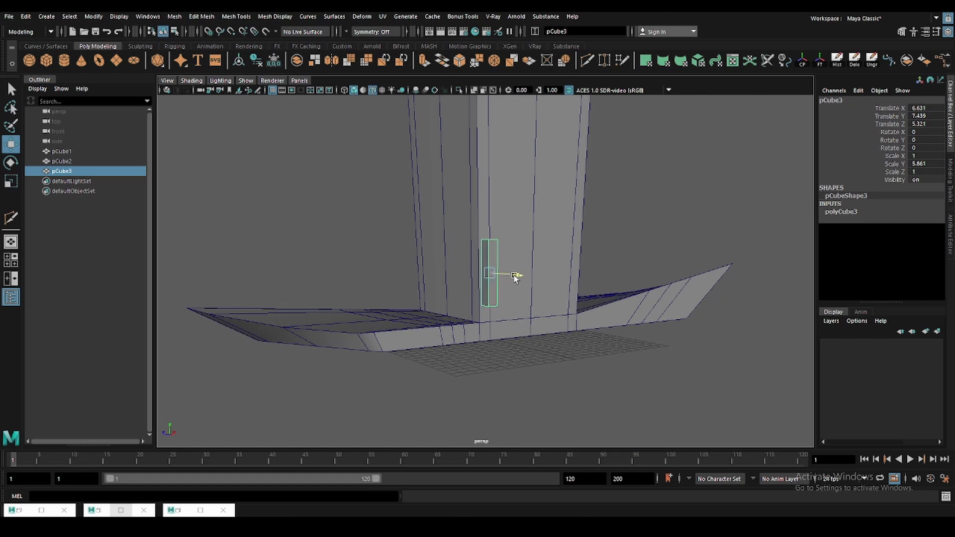
scroll(515, 278, up, 3)
key(e)
key(r)
drag(442, 271, 537, 277)
drag(485, 226, 490, 219)
mouse_move(524, 272)
mouse_down()
mouse_move(557, 288)
mouse_move(547, 282)
mouse_up()
- Shorten the plate slightly and raise one top corner vertex for a slanted top
key(w)
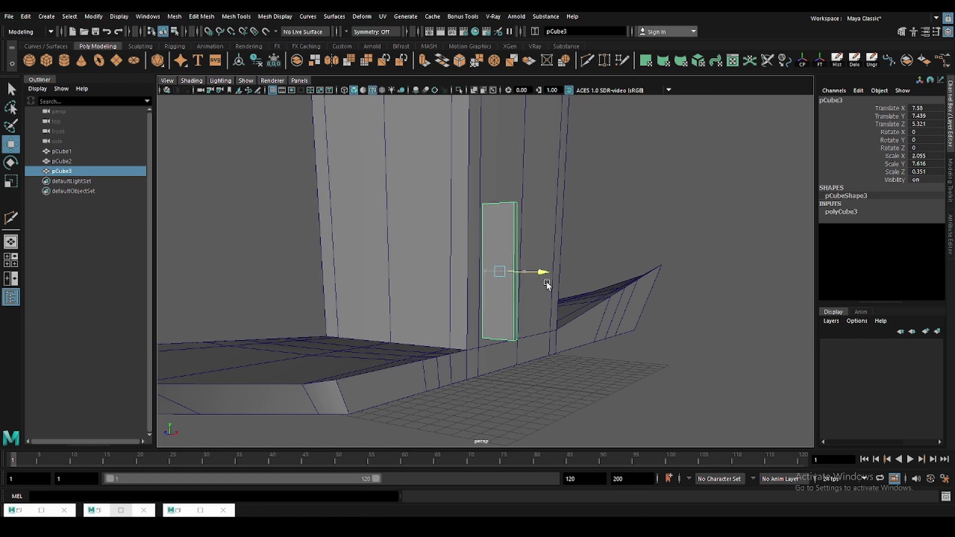
mouse_move(495, 237)
alt+mouse_down()
mouse_move(527, 244)
mouse_move(497, 251)
alt+mouse_up()
key(e)
key(r)
mouse_move(497, 251)
alt+mouse_down()
mouse_move(565, 272)
mouse_move(497, 207)
mouse_move(513, 199)
mouse_move(495, 252)
mouse_move(537, 252)
mouse_move(484, 335)
alt+mouse_up()
key(F9)
key(w)
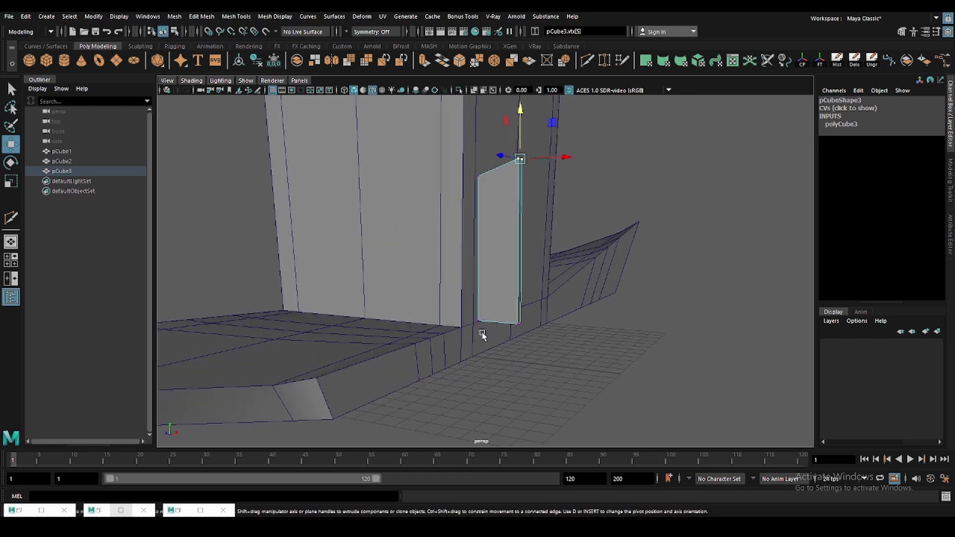
key(F8)
- Add a vertical centre edge loop down the plate, then reselect pCube3
key(y)
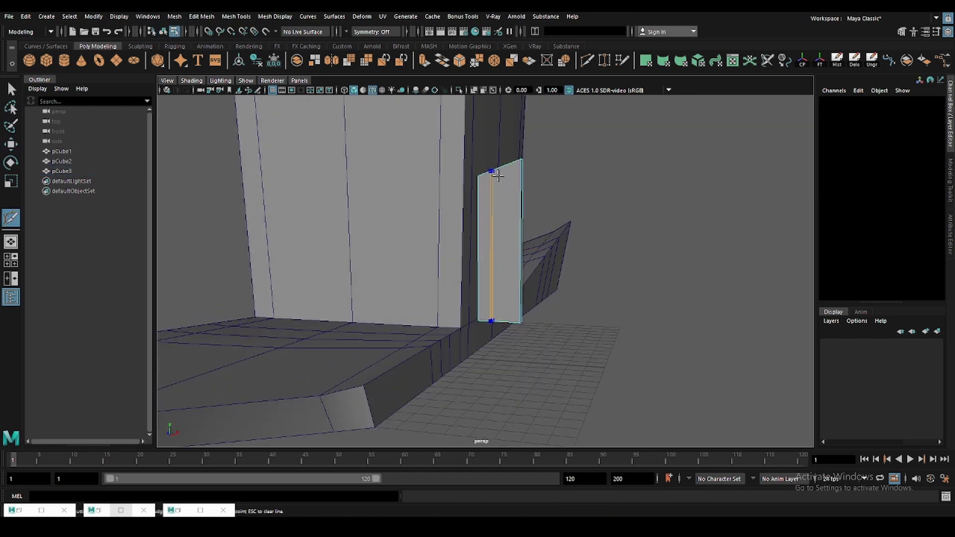
ctrl+click(509, 271)
alt+drag(510, 272, 538, 249)
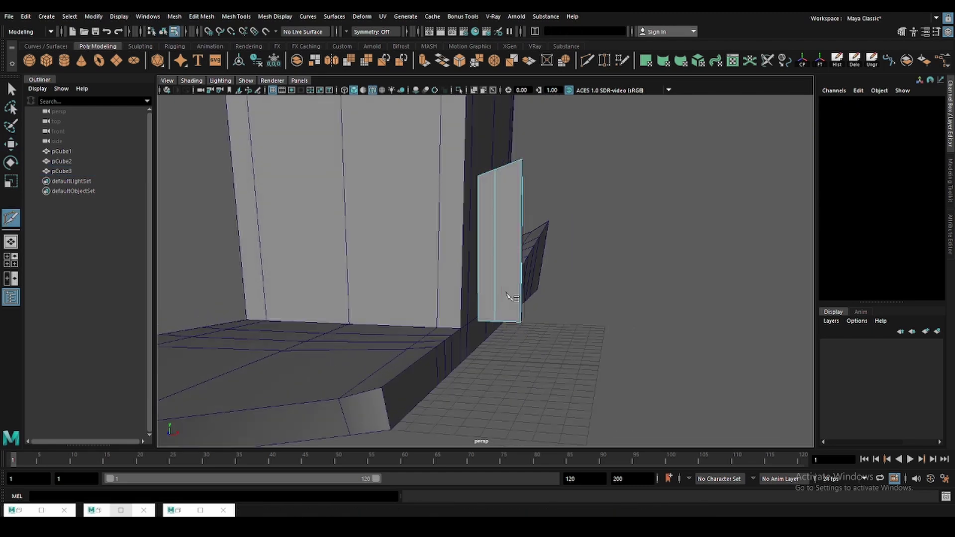
key(w)
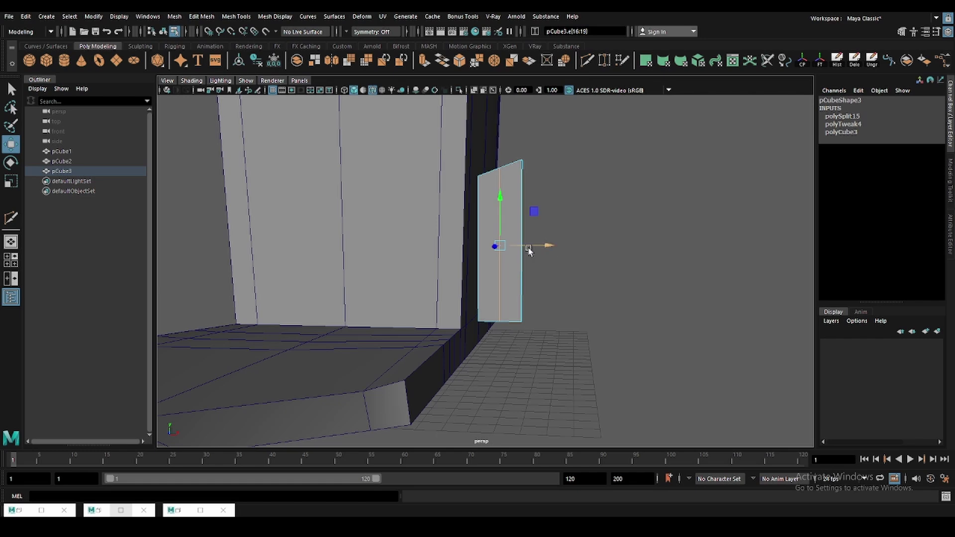
click(630, 177)
click(496, 233)
alt+drag(496, 233, 622, 380)
- Create a cylinder and rotate it -90 in Z so it lies sideways against the column wall
click(622, 379)
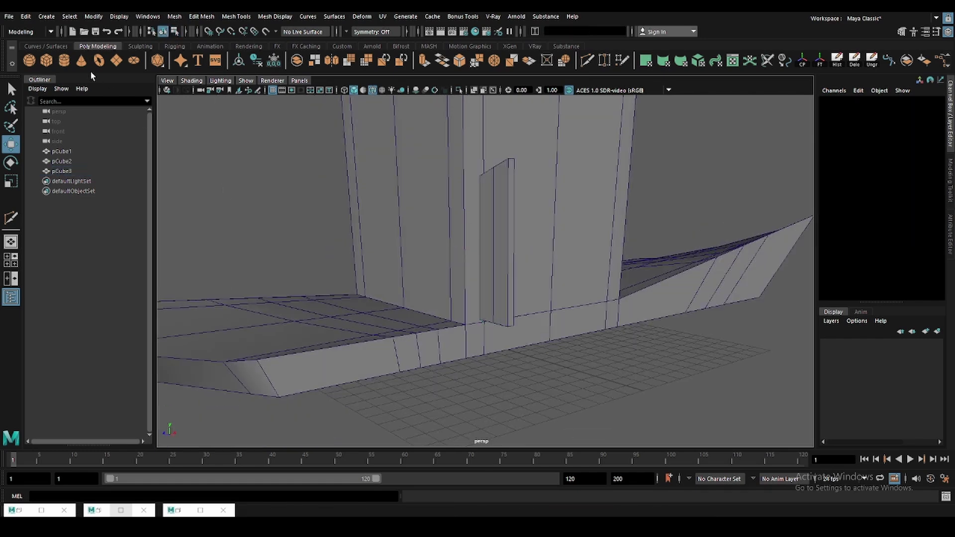
click(66, 61)
ctrl+shift+drag(483, 331, 477, 327)
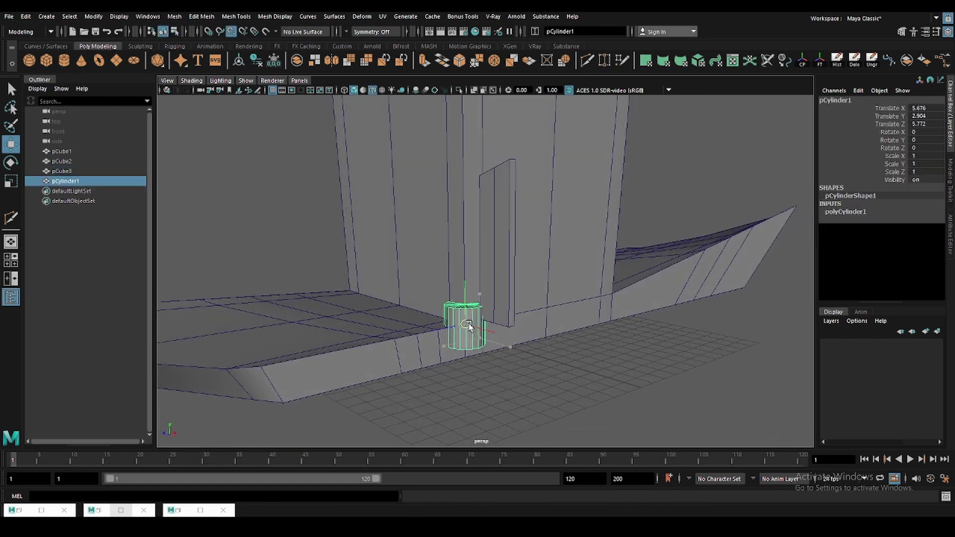
key(e)
click(846, 212)
text(8)
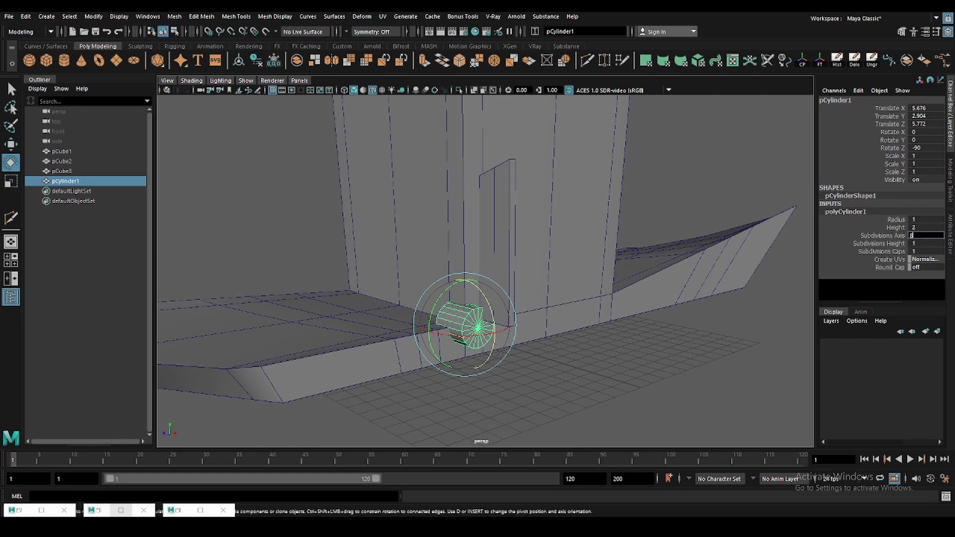
- Flatten the cylinder into a thin disc and move it down onto the column wall
mouse_move(696, 269)
alt+mouse_down()
mouse_move(425, 309)
mouse_move(448, 259)
mouse_move(484, 256)
mouse_move(451, 250)
mouse_move(449, 262)
mouse_move(486, 288)
alt+mouse_up()
key(r)
key(w)
key(e)
key(r)
key(w)
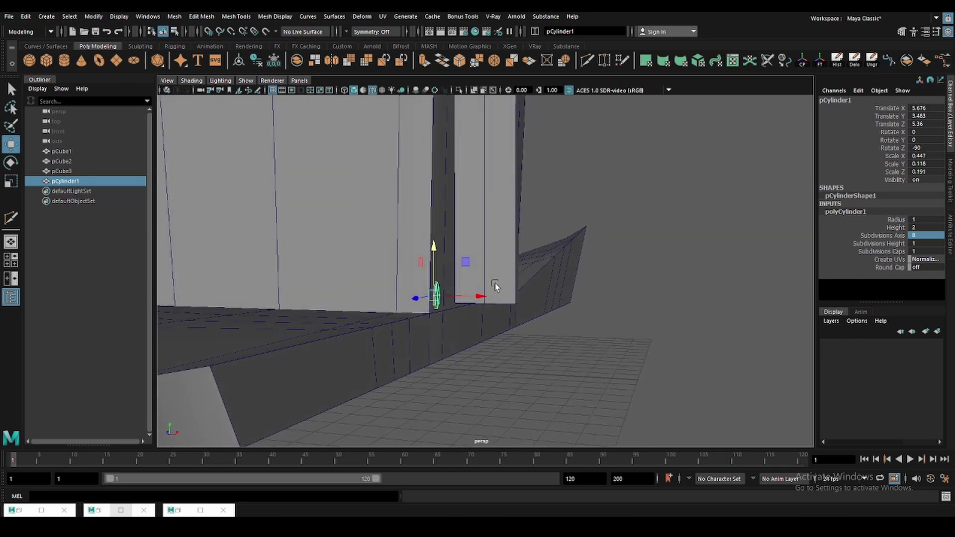
- Lower the side panel slightly, then bring the view in close to the disc
click(485, 232)
drag(486, 168, 492, 180)
alt+drag(459, 283, 443, 330)
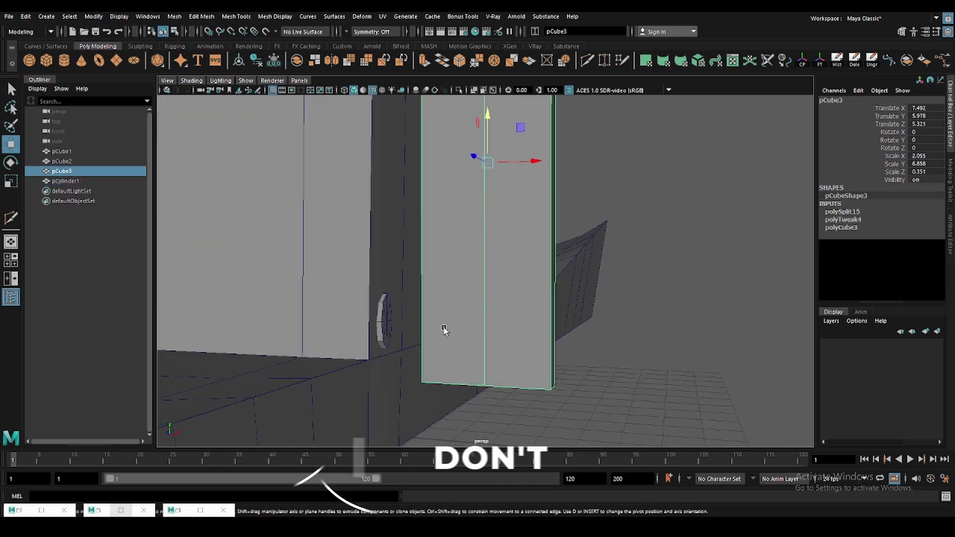
scroll(402, 290, up, 2)
alt+drag(402, 291, 428, 279)
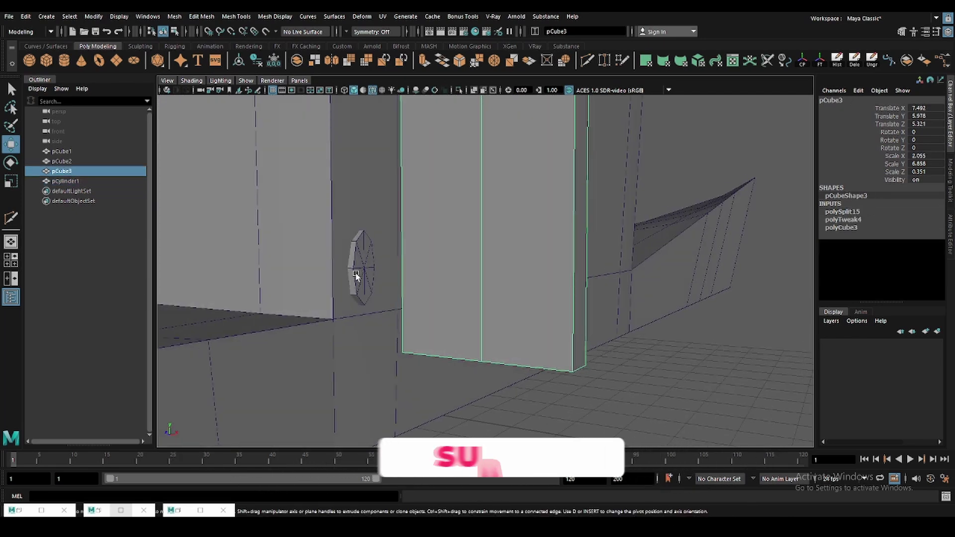
- Extrude the disc's outward face into a long pipe arm toward the pCube3 slab
click(363, 269)
key(F11)
click(365, 268)
key(ctrl+e)
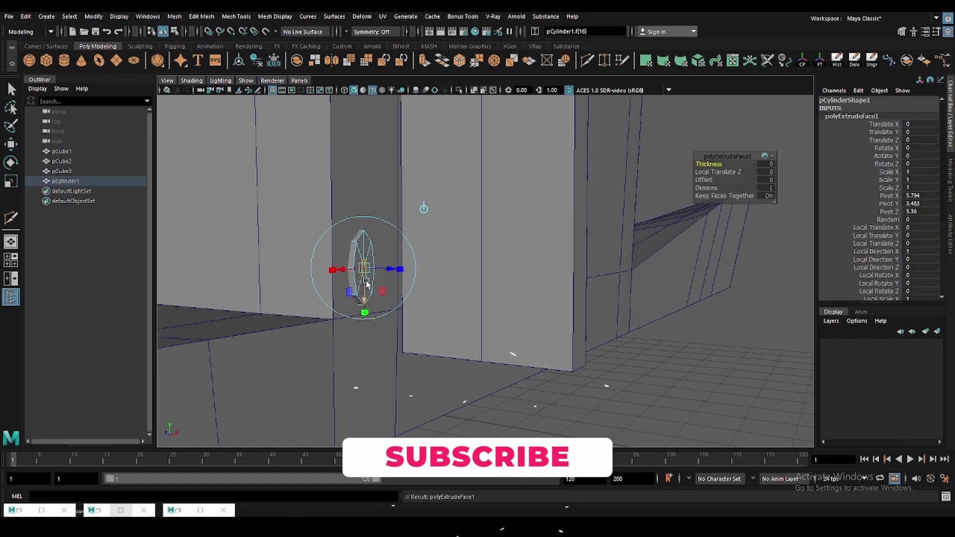
mouse_move(366, 268)
alt+mouse_down()
mouse_move(493, 274)
mouse_move(441, 207)
mouse_move(451, 266)
alt+mouse_up()
- Scale, rotate and raise the pipe's end faces to bend the arm into a hook
key(q)
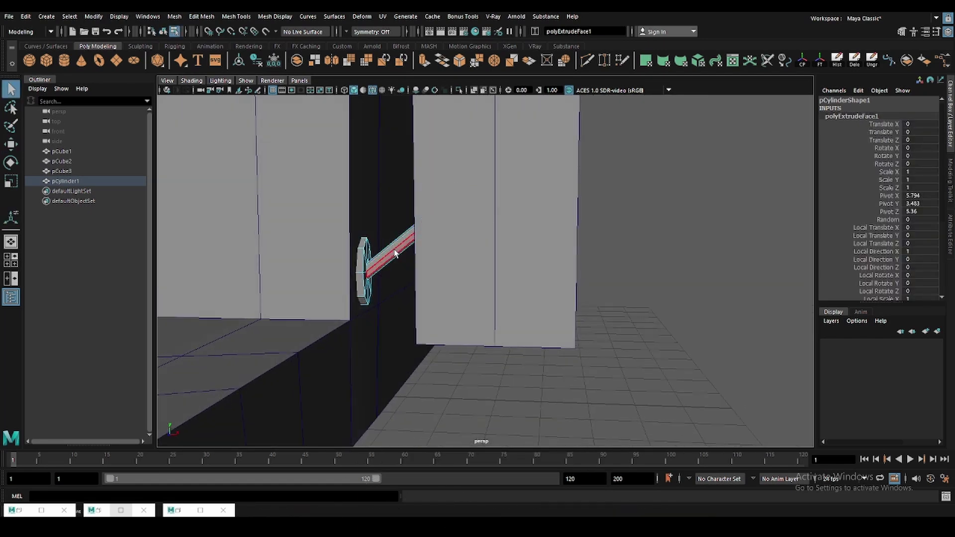
mouse_move(371, 224)
mouse_down()
mouse_move(405, 264)
mouse_move(410, 237)
mouse_move(427, 249)
mouse_up()
key(r)
drag(430, 248, 483, 245)
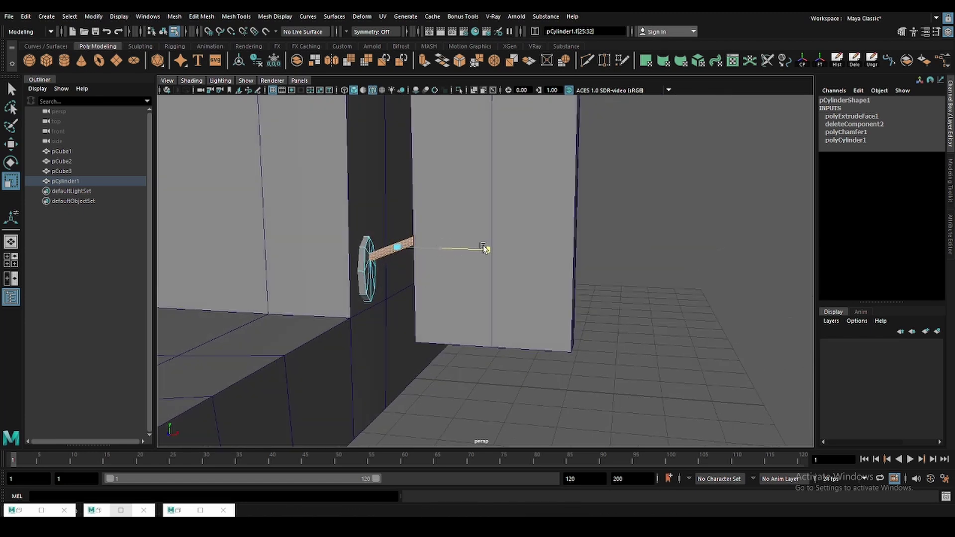
key(e)
alt+drag(423, 219, 423, 242)
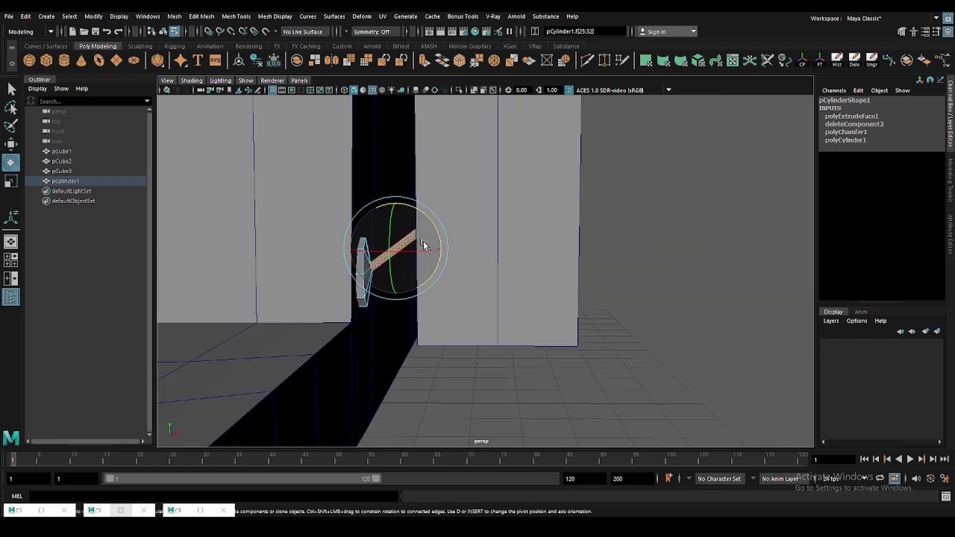
key(w)
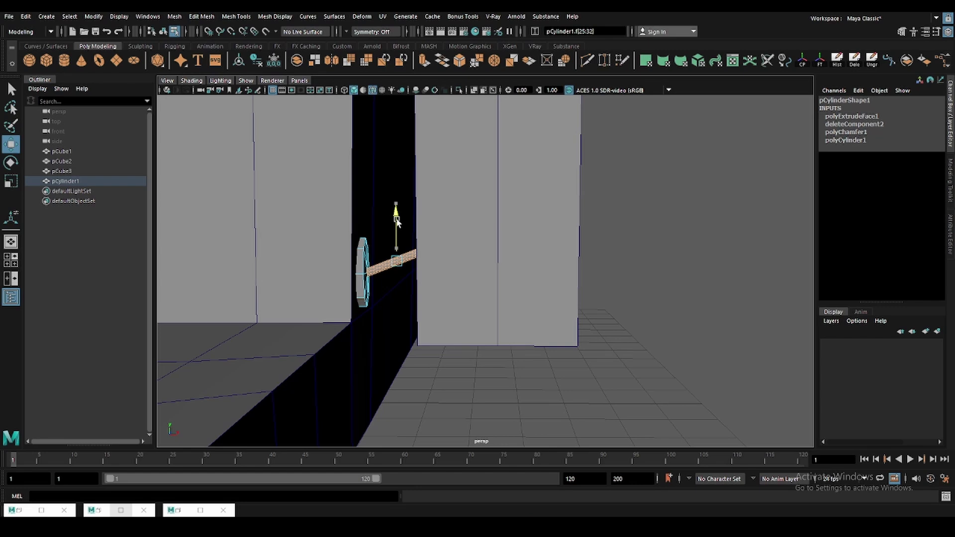
mouse_move(397, 221)
alt+mouse_down()
mouse_move(485, 217)
mouse_move(536, 247)
alt+mouse_up()
- Rescale the side panel, then deselect and pull back to view the whole sculpture
click(497, 209)
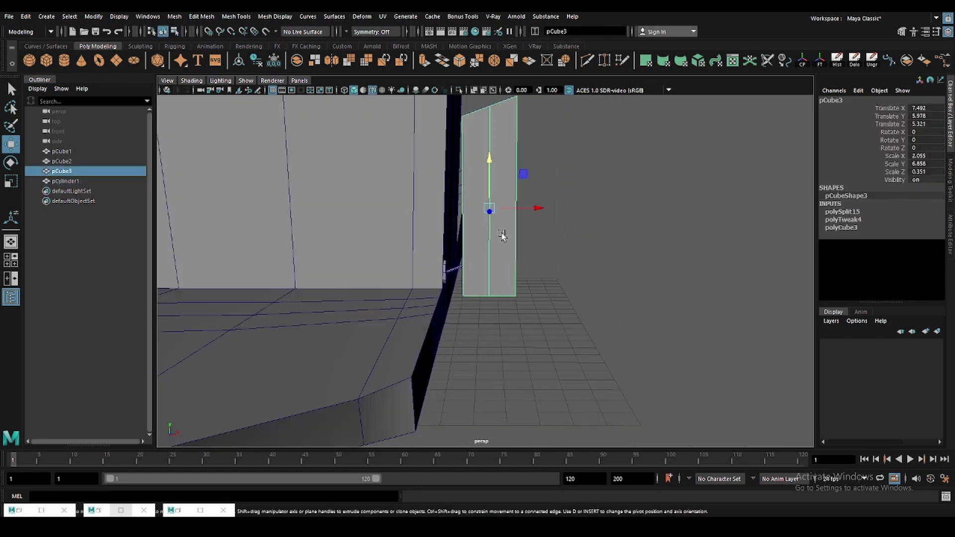
key(e)
key(r)
click(534, 209)
mouse_move(534, 208)
alt+mouse_down()
mouse_move(565, 247)
mouse_move(535, 278)
mouse_move(541, 301)
mouse_move(517, 290)
mouse_move(490, 249)
mouse_move(490, 223)
alt+mouse_up()
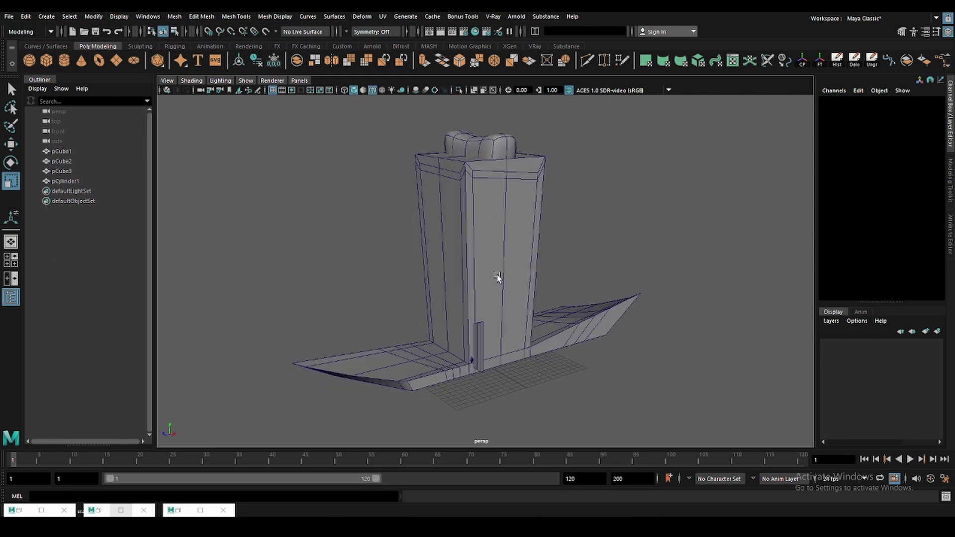
alt+middle_drag(497, 278, 455, 251)
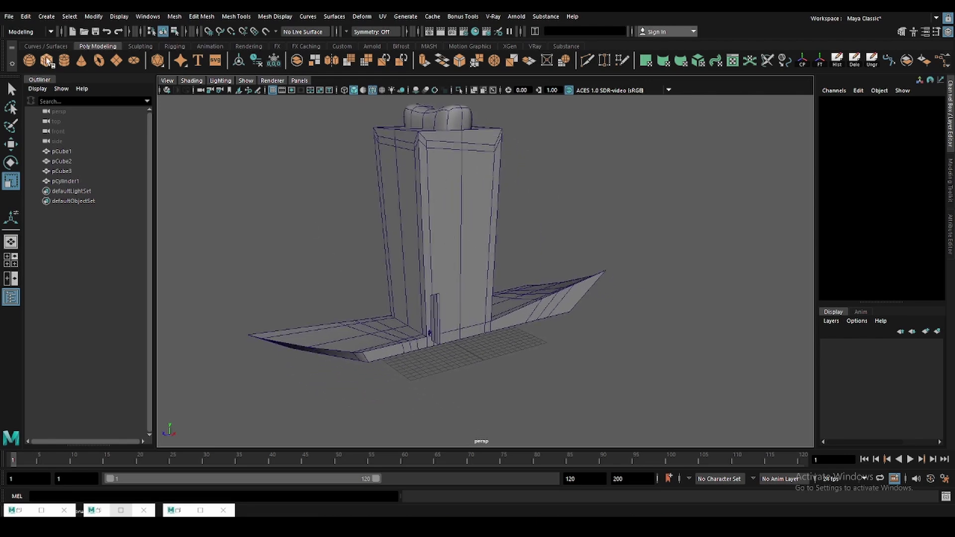
- Add a cube, move it up to Y 16.895, and scale it evenly to 5.418
click(47, 60)
key(w)
drag(398, 348, 357, 356)
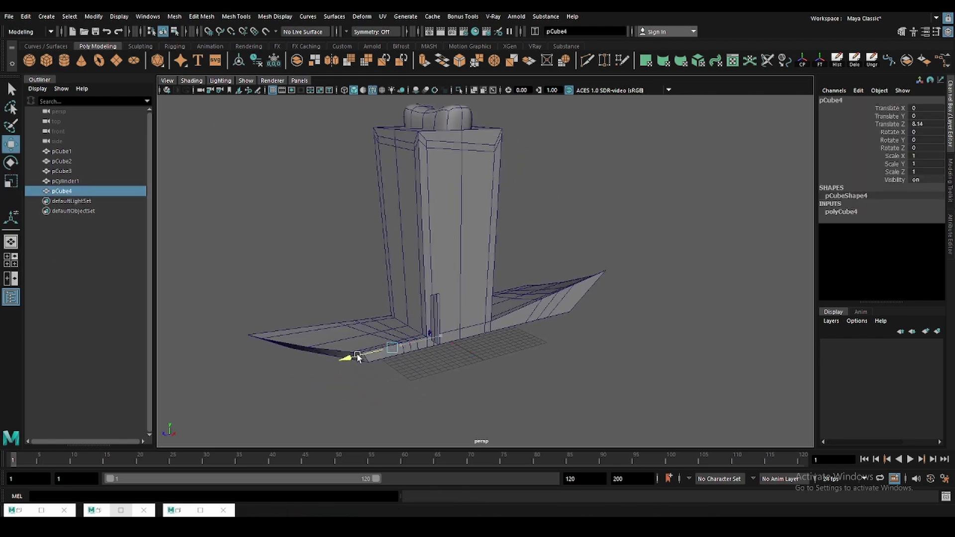
key(r)
mouse_move(378, 243)
mouse_down()
mouse_move(378, 205)
mouse_move(405, 255)
mouse_up()
key(f)
- Chamfer the cube's vertices with Width 0.13 to round its corners
key(F9)
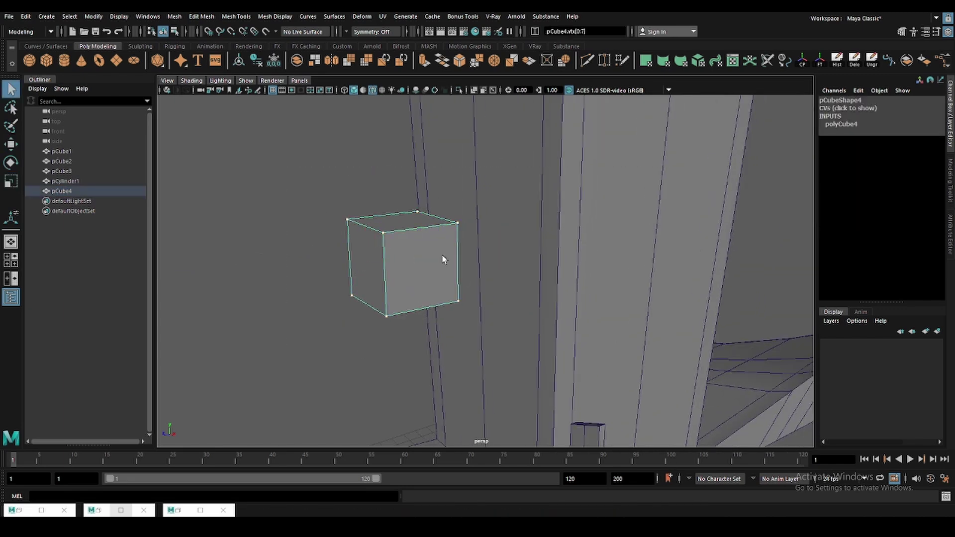
scroll(443, 259, up, 3)
shift+right_drag(443, 259, 369, 235)
middle_drag(369, 235, 416, 244)
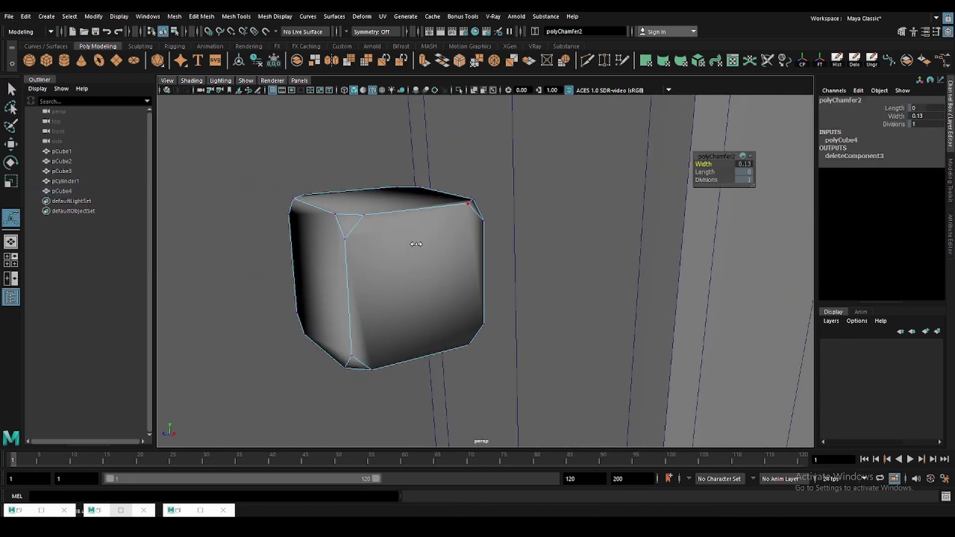
key(w)
- Leave vertex mode and show wireframe on shaded to inspect the rounded block
right_drag(416, 166, 326, 173)
mouse_move(327, 173)
alt+mouse_down()
mouse_move(470, 291)
mouse_move(435, 250)
mouse_move(454, 275)
mouse_move(503, 282)
alt+mouse_up()
scroll(463, 277, up, 2)
click(375, 92)
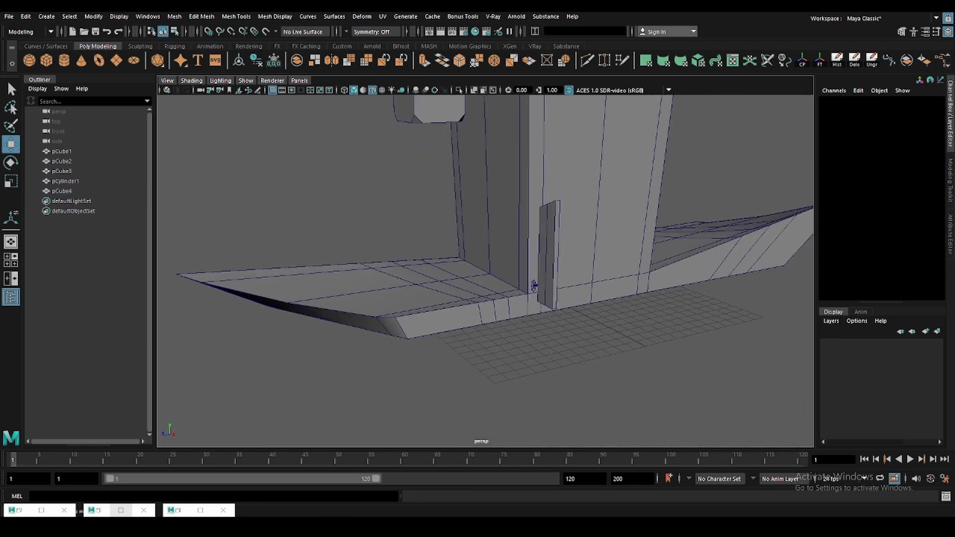
scroll(534, 281, down, 2)
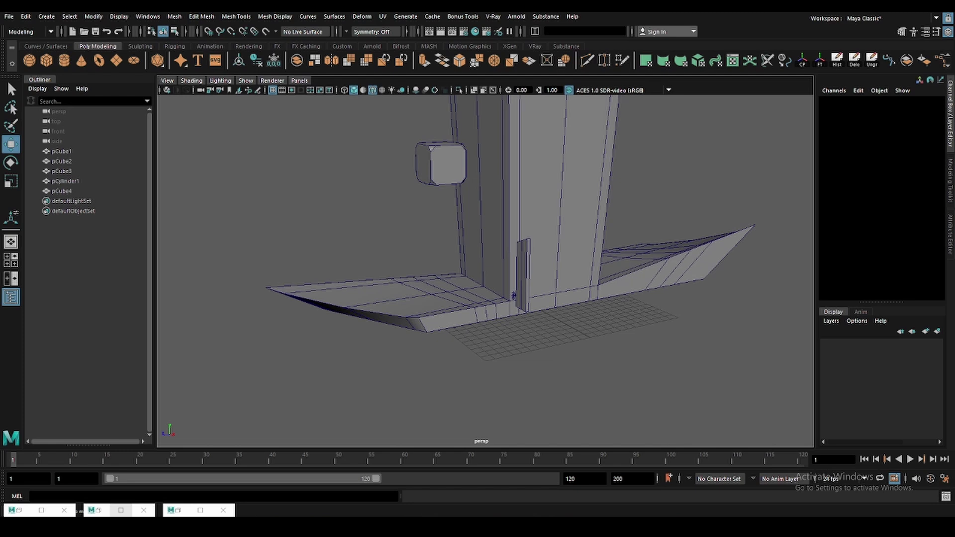
- Multi-Cut a vertical edge into the base's front rim and select the new edge
scroll(469, 340, up, 3)
click(497, 266)
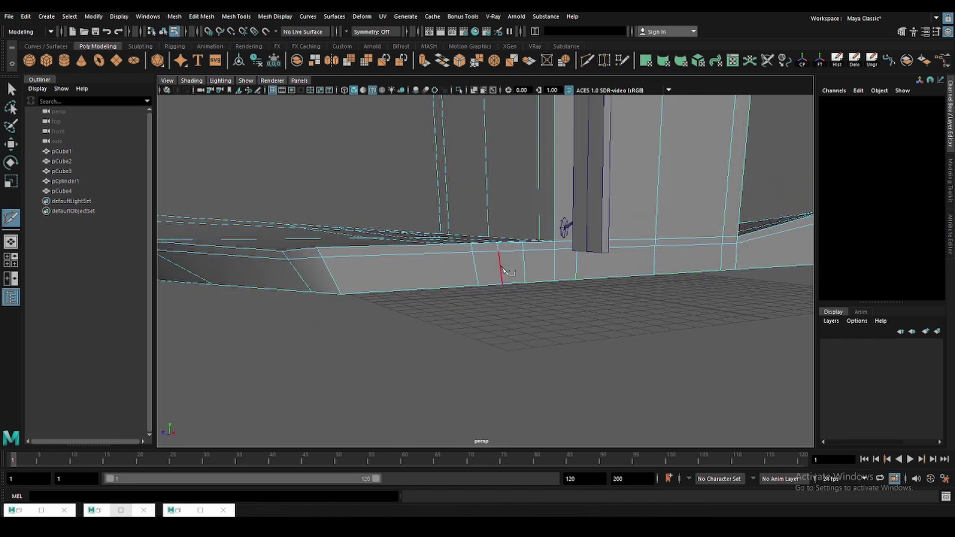
alt+drag(480, 286, 488, 288)
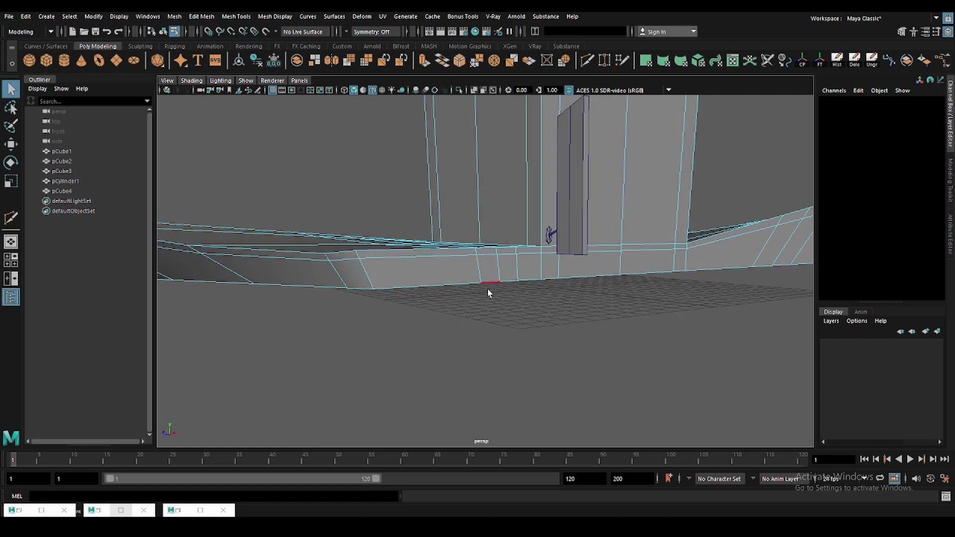
key(q)
click(461, 284)
alt+right_drag(703, 270, 471, 290)
mouse_move(479, 270)
alt+mouse_down()
mouse_move(318, 291)
mouse_move(492, 343)
alt+mouse_up()
- Select the two rim faces just left of the side plate
key(r)
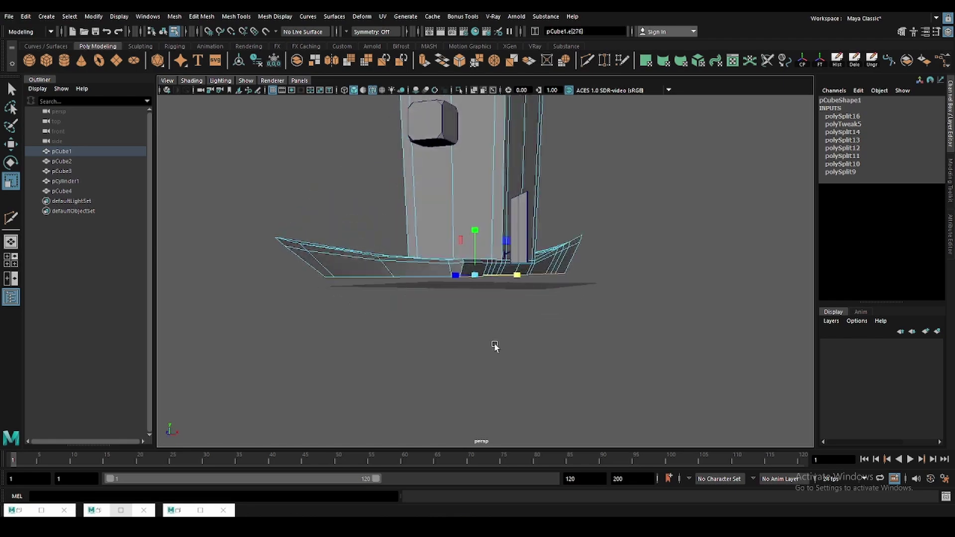
alt+right_drag(495, 347, 550, 309)
alt+drag(505, 281, 498, 289)
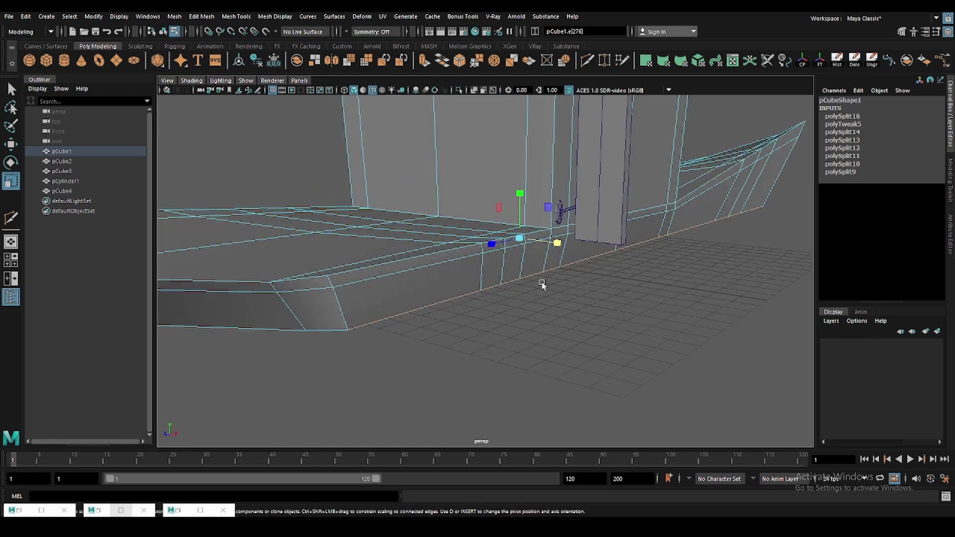
alt+right_drag(497, 289, 496, 290)
key(q)
click(462, 281)
mouse_move(459, 293)
alt+mouse_down()
mouse_move(506, 267)
mouse_move(454, 315)
alt+mouse_up()
- Extrude the rim faces, then delete the floor face and the inner vertical face
key(ctrl+e)
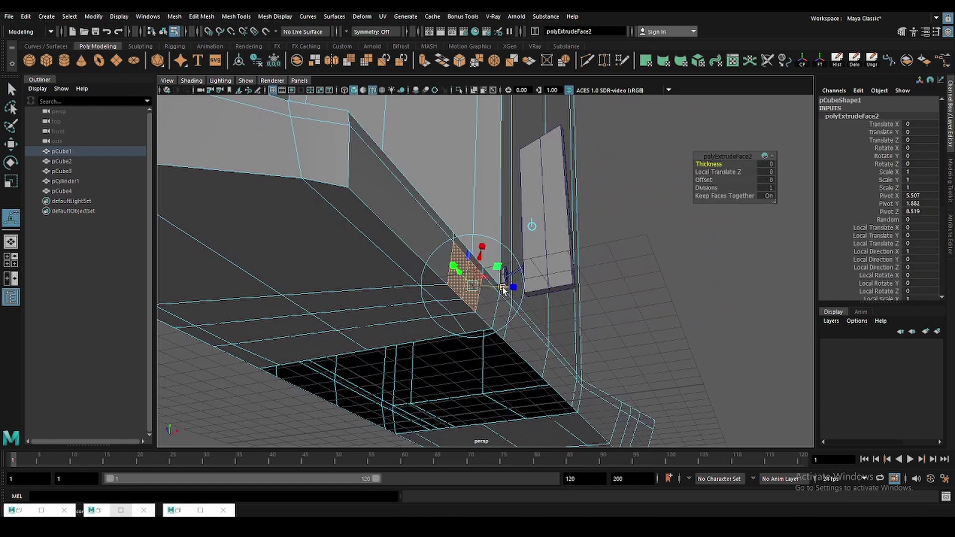
alt+drag(487, 284, 447, 308)
key(q)
click(446, 310)
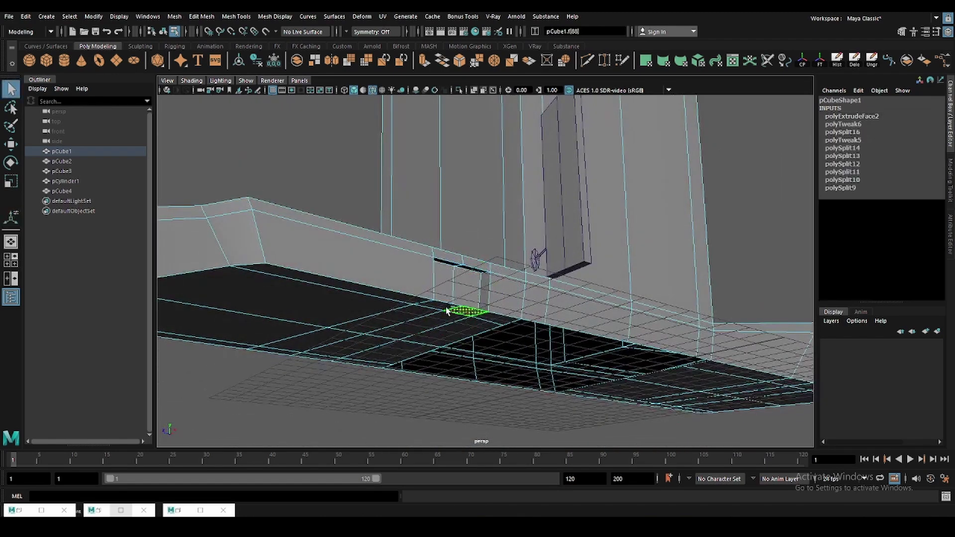
key(Delete)
click(466, 308)
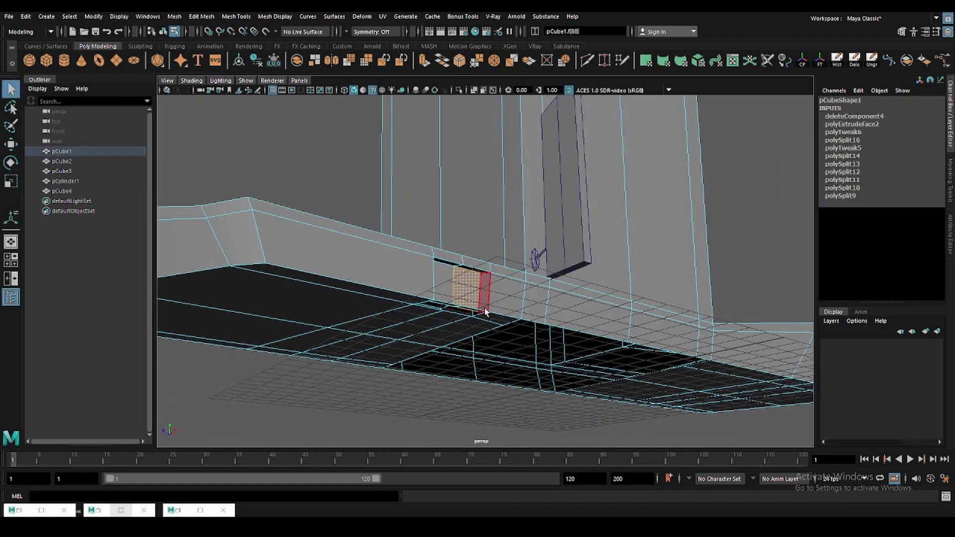
alt+drag(485, 309, 460, 276)
key(Delete)
- Lower the notch's peak edge slightly to form the step
click(459, 276)
click(461, 244)
key(w)
mouse_move(461, 244)
alt+mouse_down()
mouse_move(461, 231)
mouse_move(480, 317)
mouse_move(462, 324)
mouse_move(448, 302)
mouse_move(487, 323)
alt+mouse_up()
key(q)
click(448, 302)
key(r)
click(448, 303)
key(w)
mouse_move(482, 271)
mouse_down()
mouse_move(527, 334)
mouse_move(516, 367)
mouse_move(473, 331)
mouse_up()
- Target Weld the gap's open corner vertex onto the lower vertex
key(q)
click(537, 345)
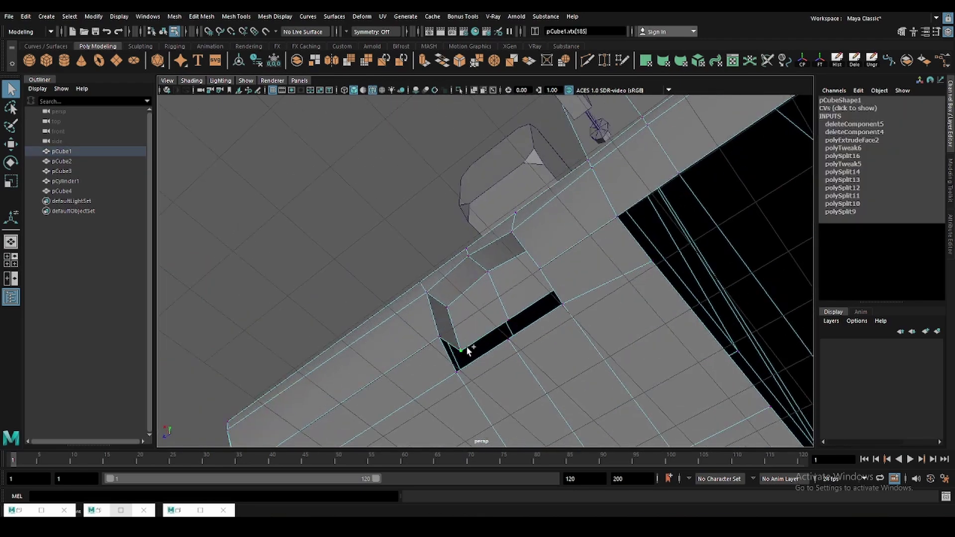
shift+right_drag(452, 351, 478, 339)
mouse_move(478, 338)
alt+mouse_down()
mouse_move(512, 327)
mouse_move(569, 342)
mouse_move(547, 378)
mouse_move(561, 348)
alt+mouse_up()
key(q)
- Scale the slot's edge loop inward and slide its vertical edge right along the base
click(534, 351)
key(r)
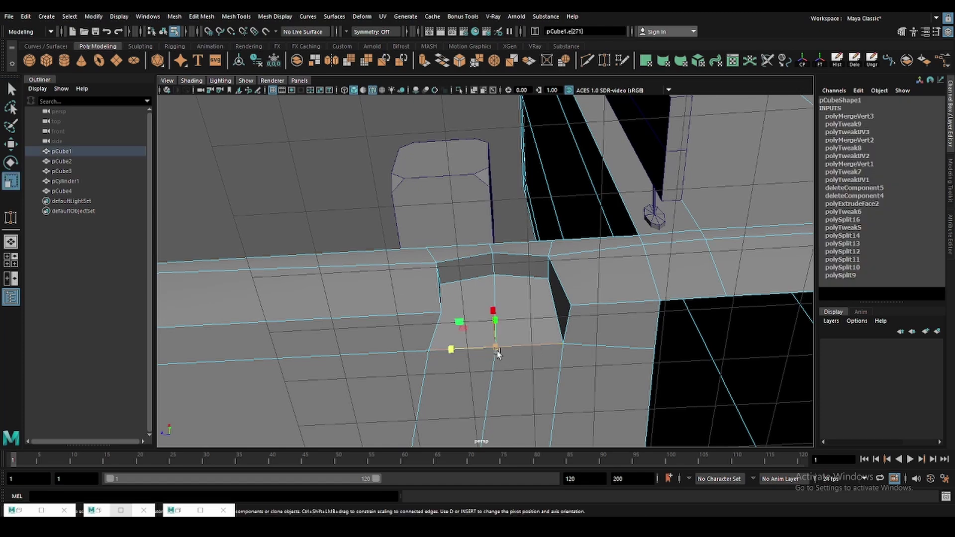
mouse_move(495, 346)
mouse_down()
mouse_move(460, 349)
mouse_move(504, 367)
mouse_move(468, 299)
mouse_move(520, 352)
mouse_up()
click(470, 281)
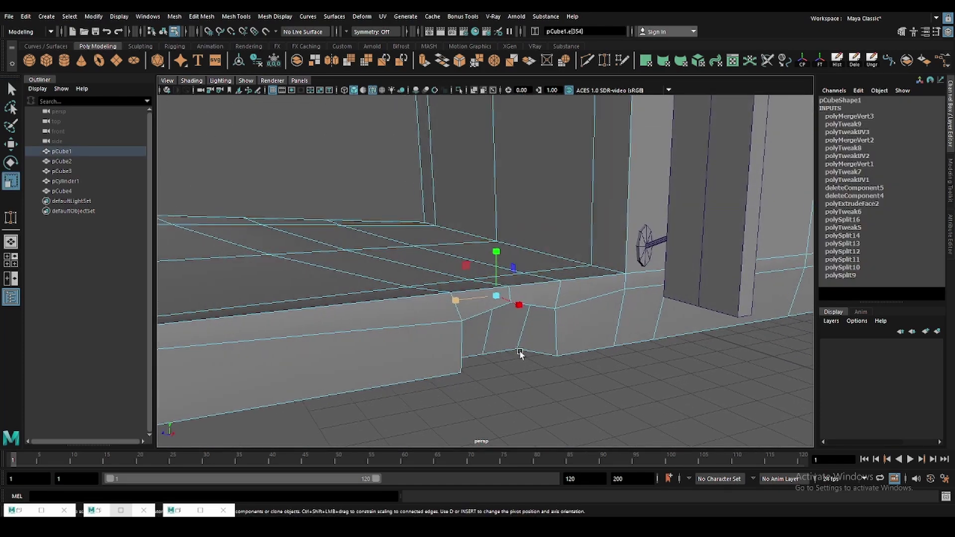
click(514, 350)
key(w)
drag(510, 374, 503, 374)
- Clear the selection and orbit around the base to check the finished notch
click(597, 373)
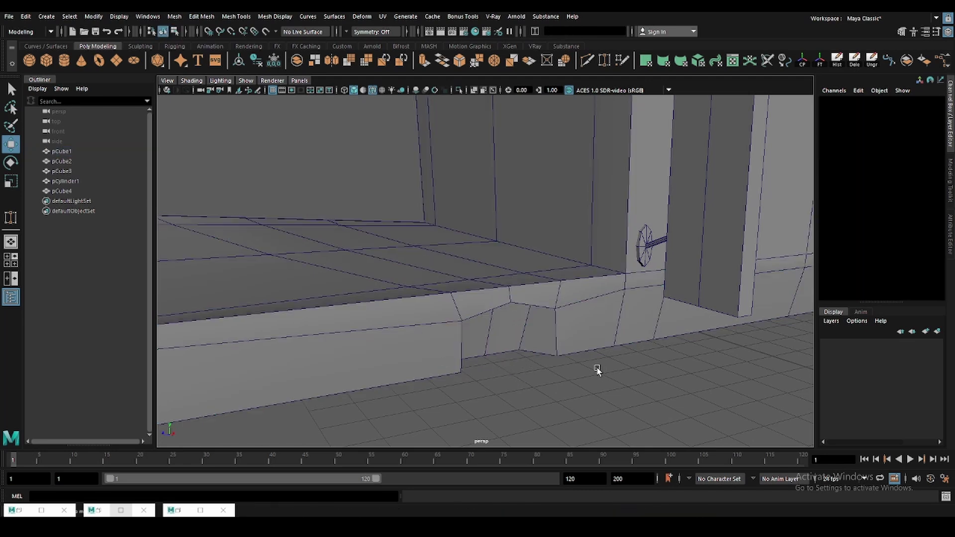
mouse_move(596, 373)
alt+mouse_down()
mouse_move(514, 318)
mouse_move(547, 360)
mouse_move(509, 285)
mouse_move(506, 315)
mouse_move(550, 295)
mouse_move(525, 290)
alt+mouse_up()
click(514, 319)
click(541, 355)
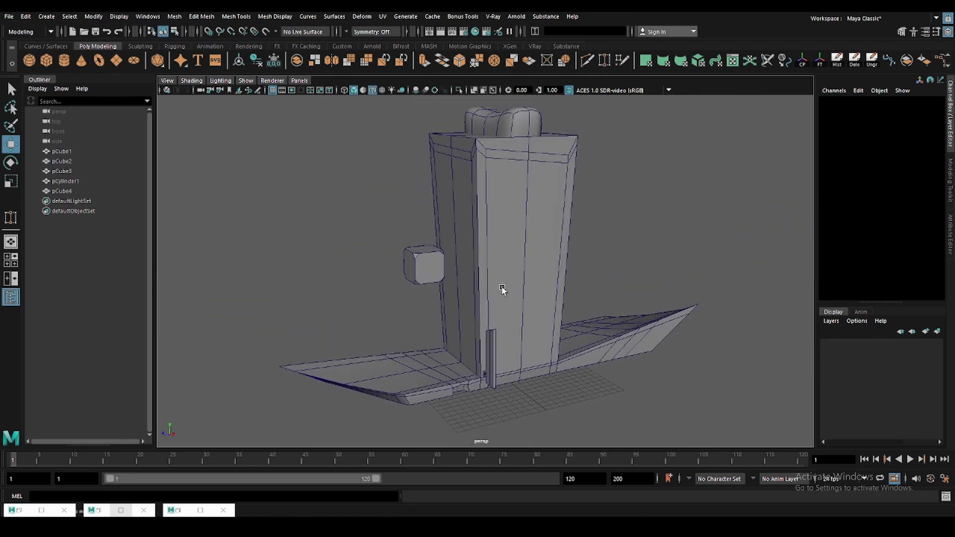
- Select an edge on the cap pCube2 and bevel it, adjusting the bevel settings
alt+drag(420, 154, 467, 126)
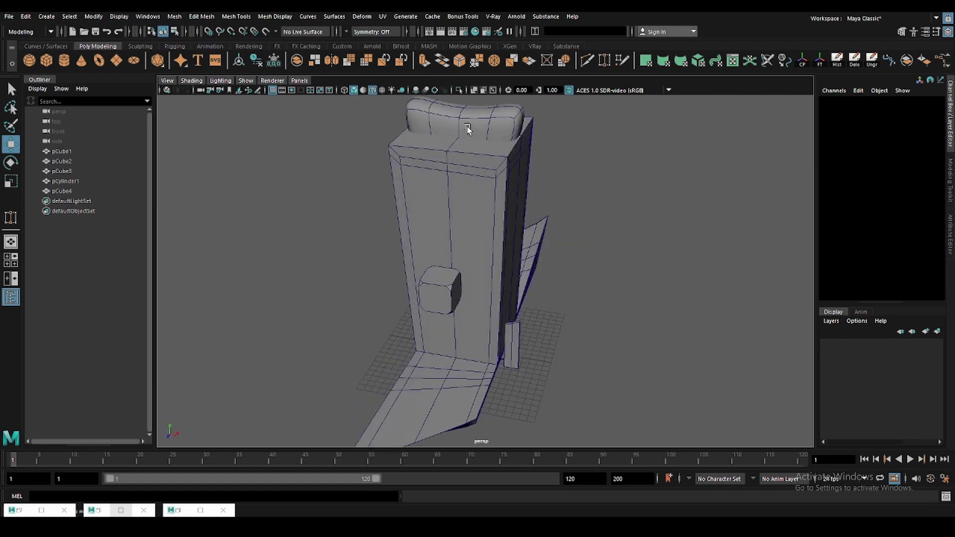
click(466, 125)
key(f)
alt+drag(466, 199, 467, 234)
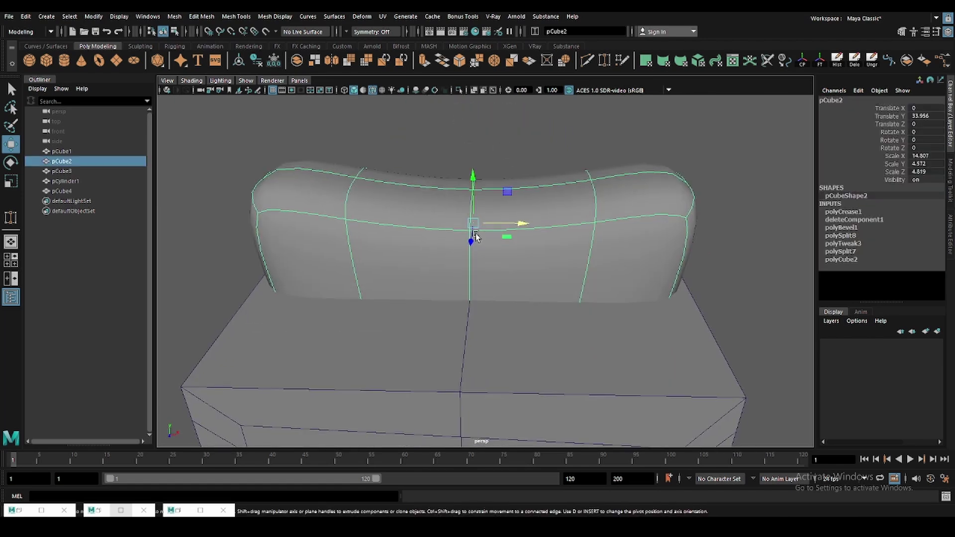
key(q)
click(467, 244)
key(ctrl+b)
key(ctrl+a)
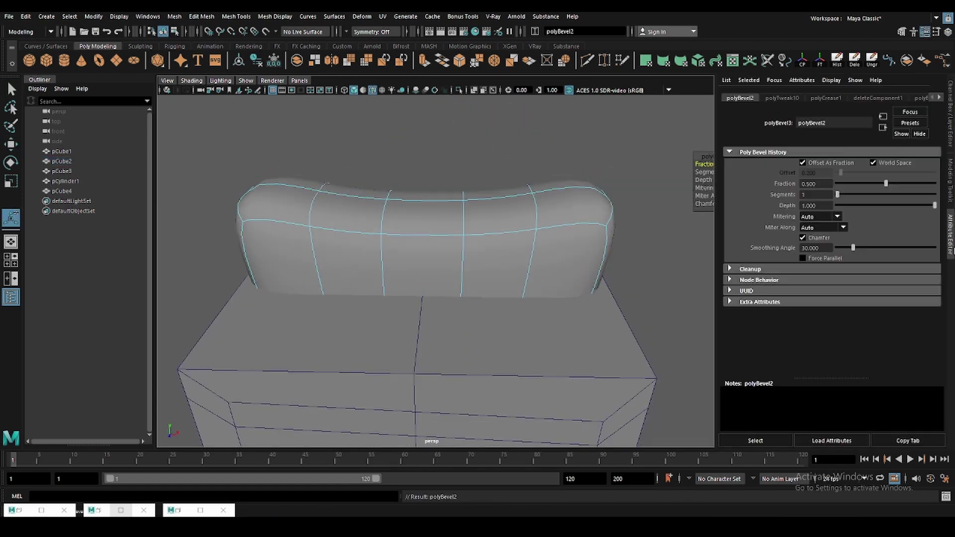
- Select three vertical cap edges with smooth preview off and scale them apart sideways
click(478, 253)
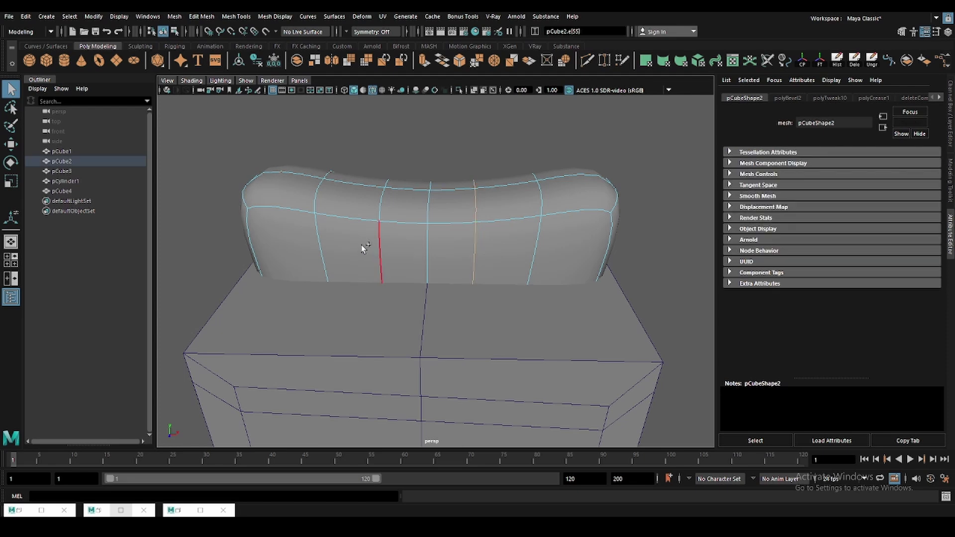
shift+click(367, 240)
key(1)
ctrl+shift+click(473, 243)
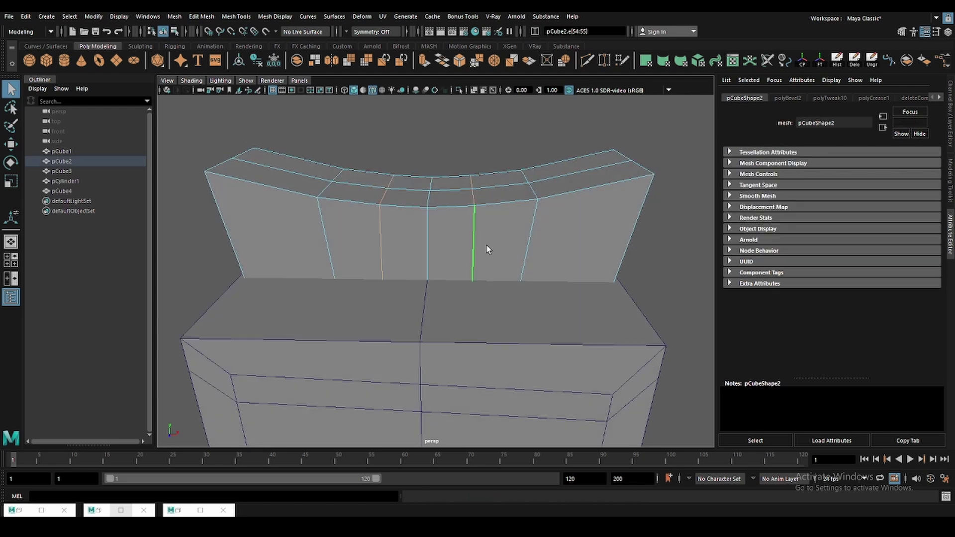
key(r)
drag(474, 234, 512, 247)
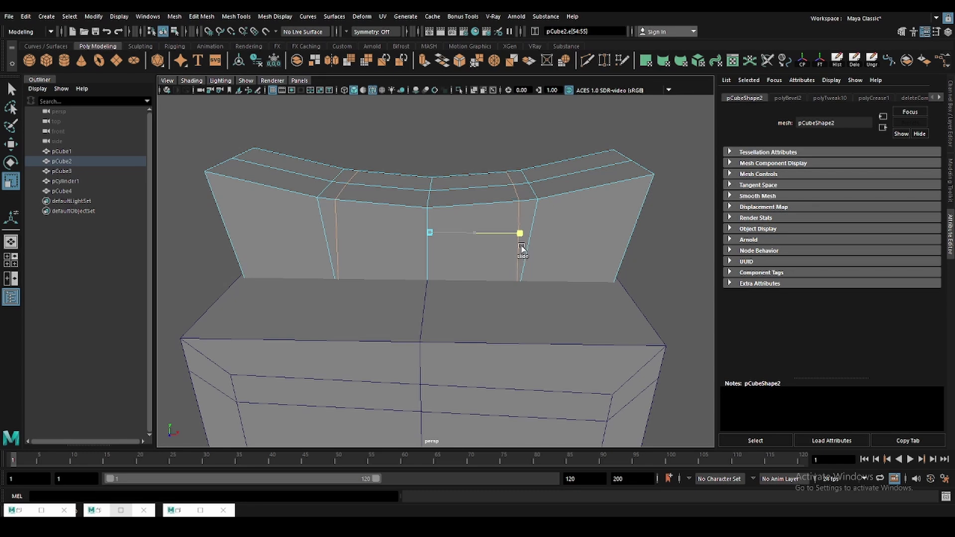
- Select the cap's outer vertical edges and Delete Edge to simplify the cage
key(q)
click(531, 246)
shift+click(327, 224)
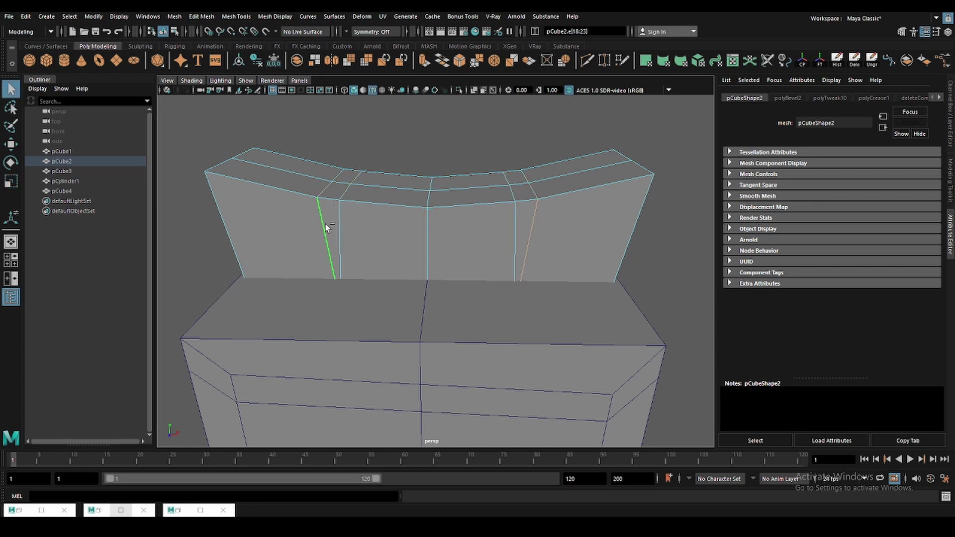
key(ctrl+Delete)
key(w)
key(q)
right_drag(453, 229, 486, 141)
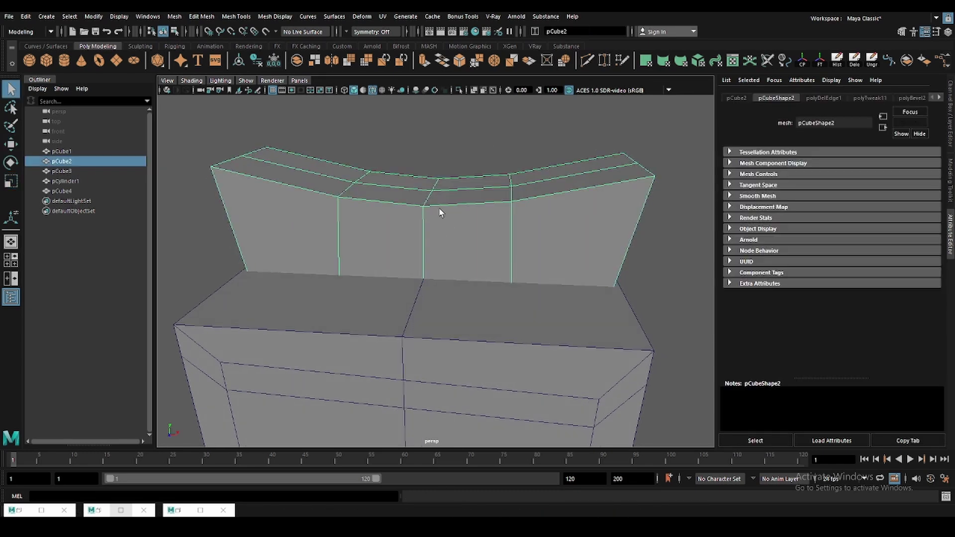
- Raise an edge loop around the pCube2 cap vertically to start bending it
alt+drag(438, 212, 507, 260)
right_drag(507, 261, 415, 188)
double_click(415, 188)
key(w)
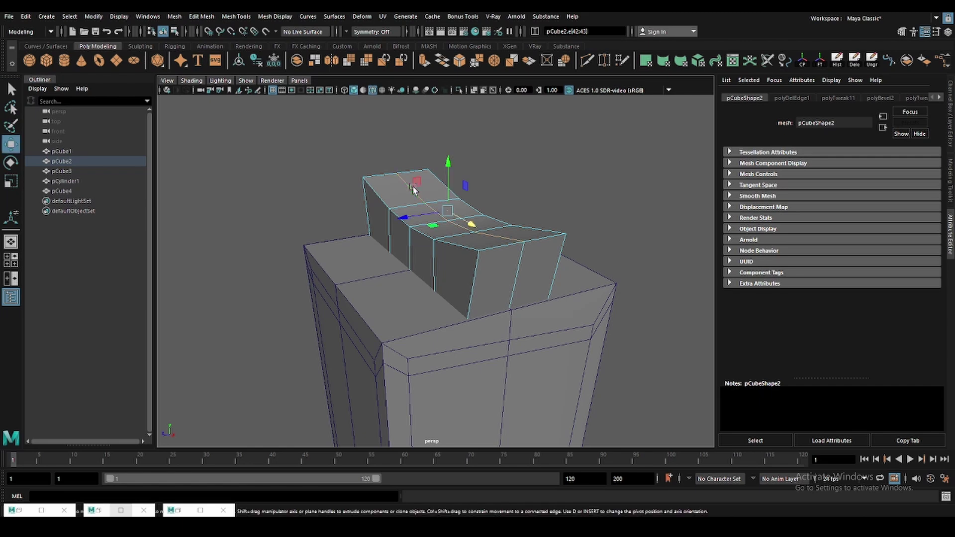
drag(449, 176, 490, 214)
- Select the cap's horizontal edge loop
right_drag(491, 213, 448, 221)
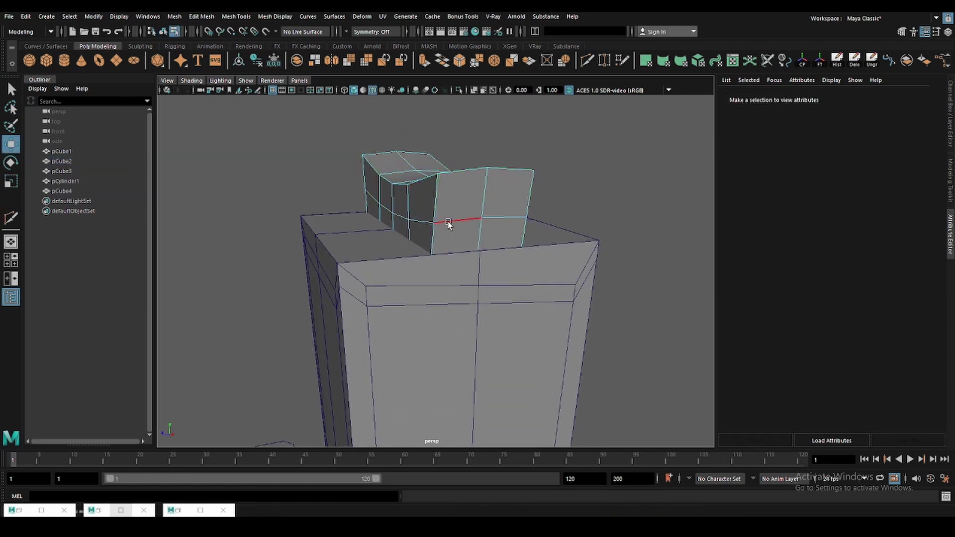
double_click(448, 221)
key(r)
alt+drag(448, 222, 393, 195)
key(q)
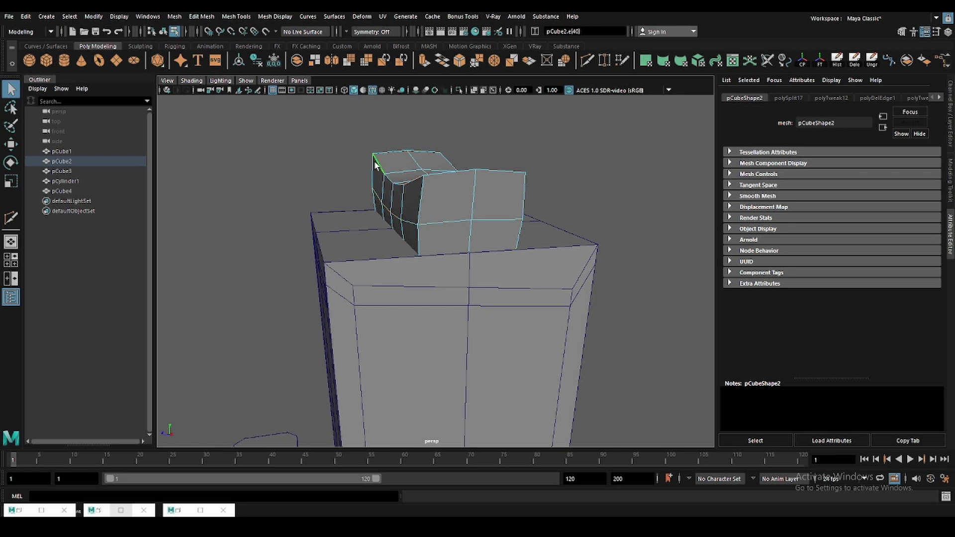
- Lift the cap's end edge loop to raise that end, then clear the selection
alt+drag(374, 165, 448, 140)
double_click(443, 188)
key(w)
mouse_move(442, 188)
alt+mouse_down()
mouse_move(438, 142)
mouse_move(395, 177)
alt+mouse_up()
key(r)
key(q)
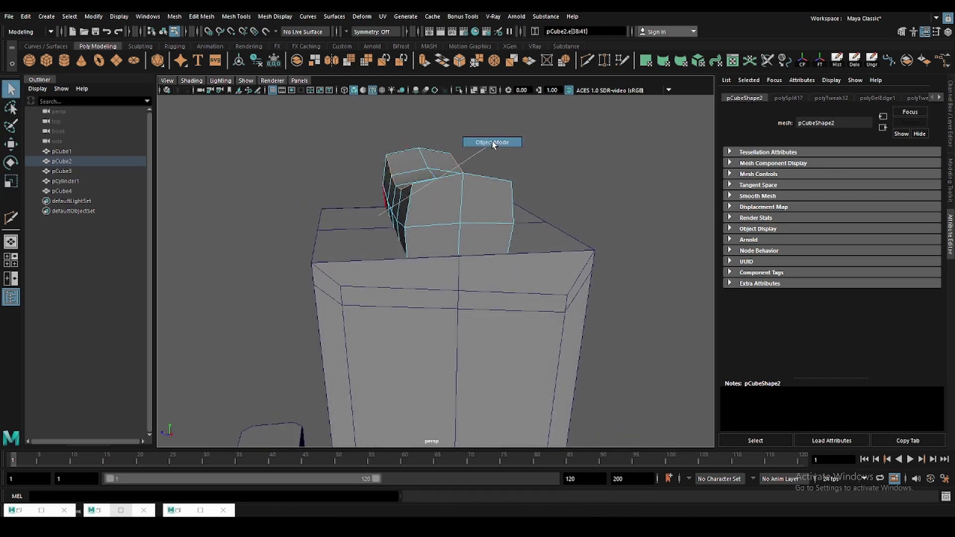
key(F8)
- Select another edge loop on the cap in edge mode
alt+drag(520, 145, 438, 189)
key(F10)
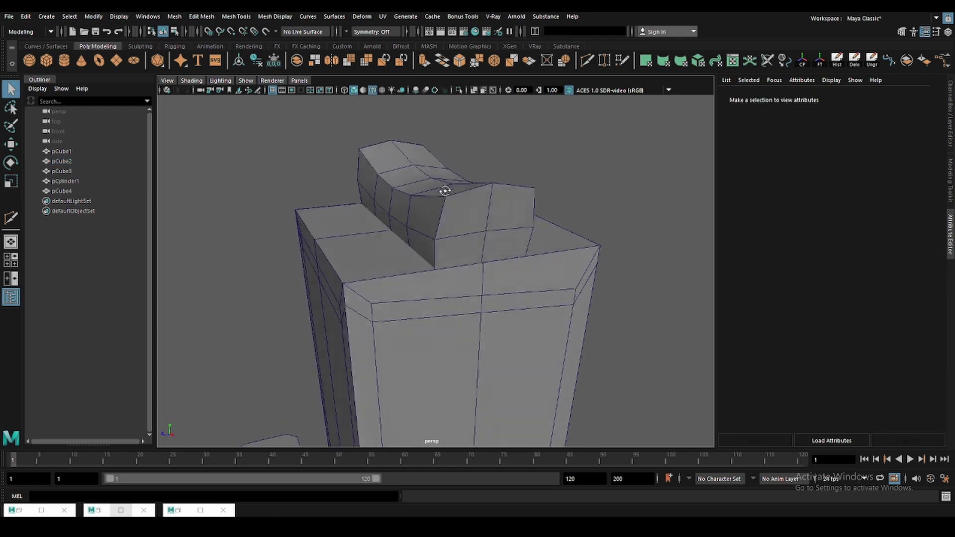
double_click(441, 213)
key(w)
alt+drag(645, 143, 490, 213)
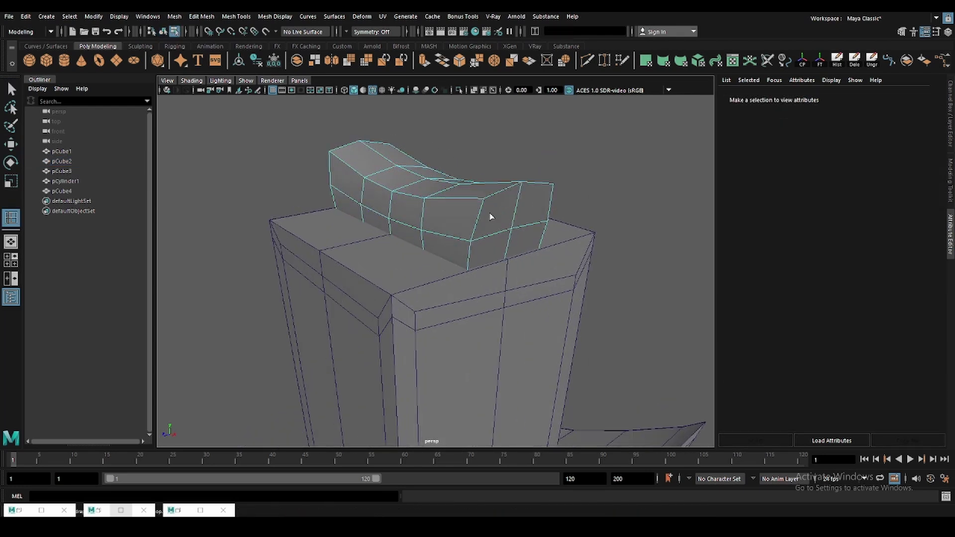
key(y)
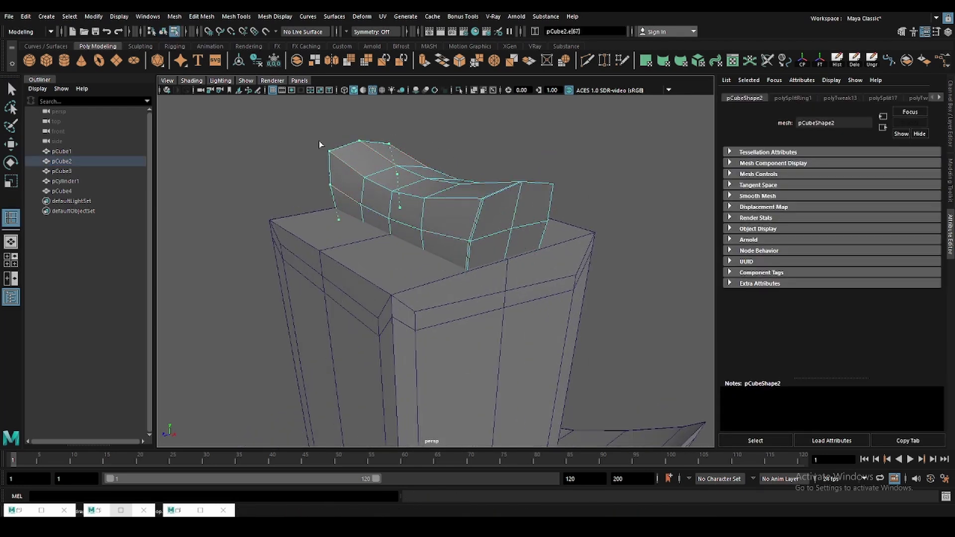
- Insert a new edge loop across the cap, then clear the selection
click(367, 178)
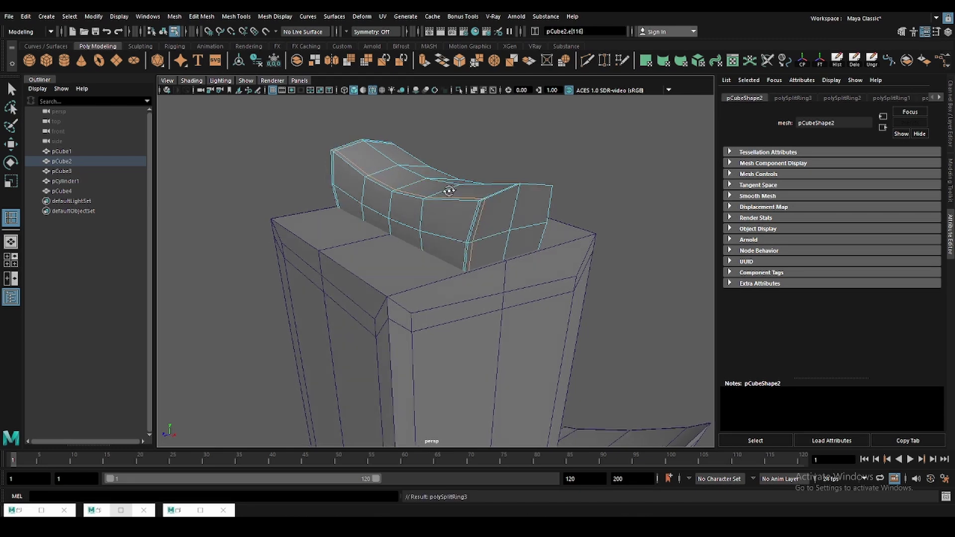
alt+drag(448, 192, 424, 217)
key(F8)
key(w)
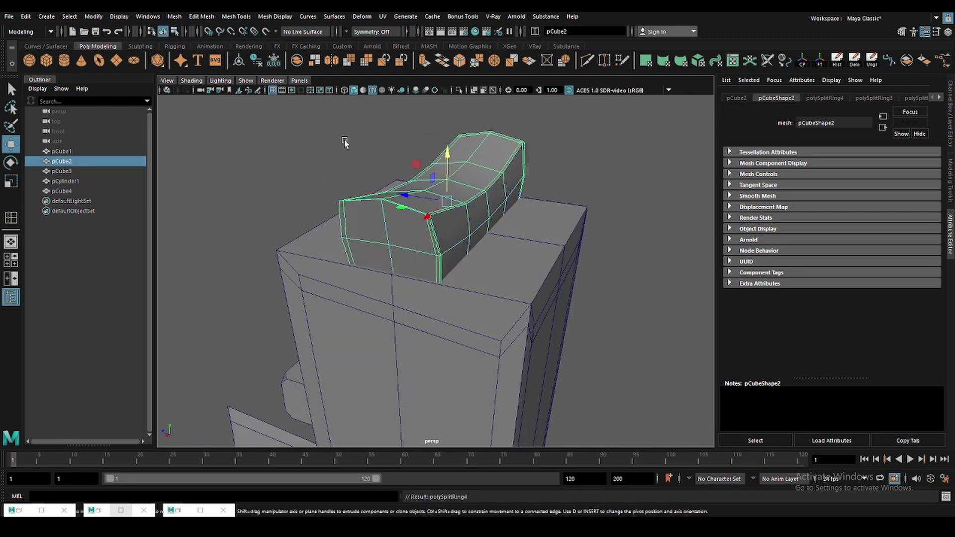
click(344, 140)
- Select the cap pCube2 and turn off smooth preview to show its cage
mouse_move(395, 246)
alt+mouse_down()
mouse_move(502, 234)
mouse_move(448, 174)
alt+mouse_up()
click(374, 92)
mouse_move(448, 224)
alt+mouse_down()
mouse_move(486, 245)
mouse_move(503, 240)
mouse_move(490, 215)
alt+mouse_up()
click(503, 240)
key(1)
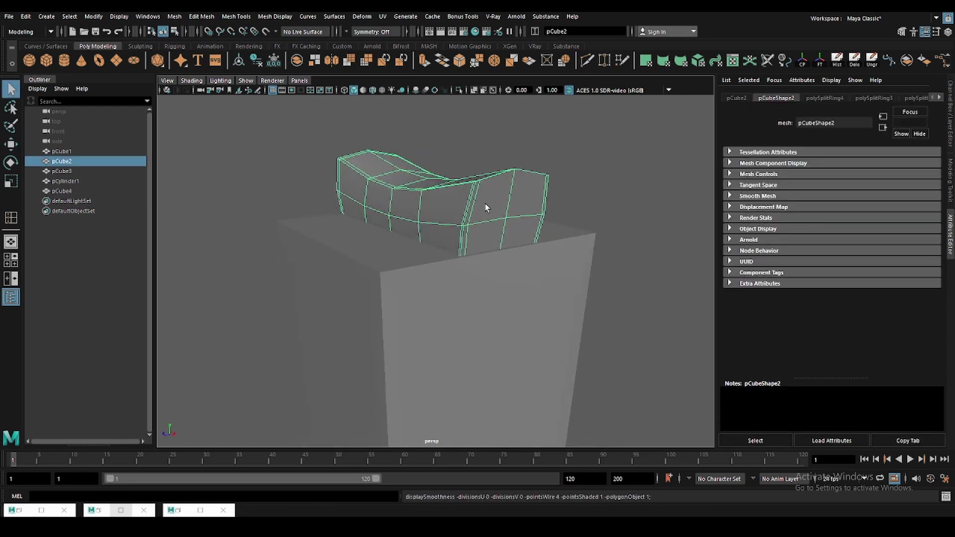
- Select the edge pair pCube2.e[176:177] on the cap top, ready to move
key(F10)
key(F8)
key(F10)
key(F8)
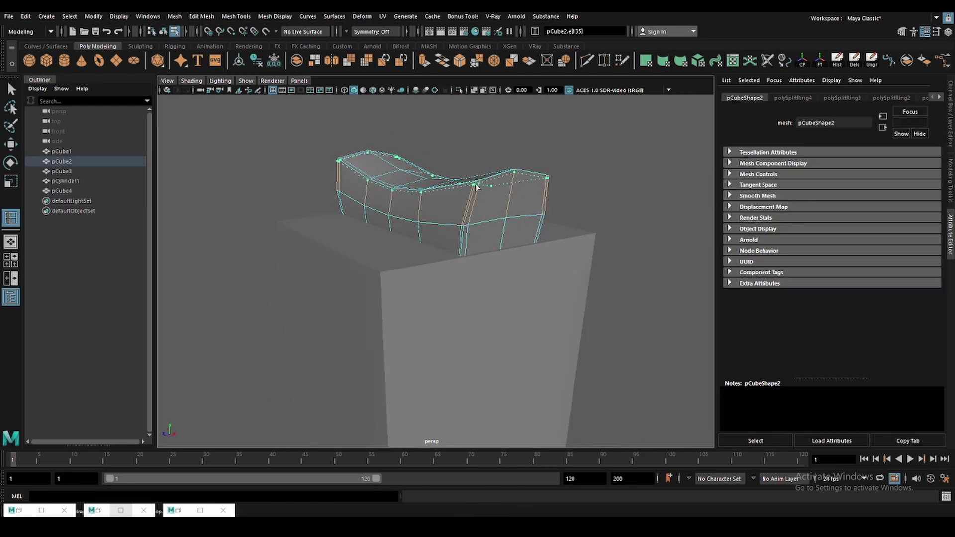
key(w)
click(558, 171)
click(473, 207)
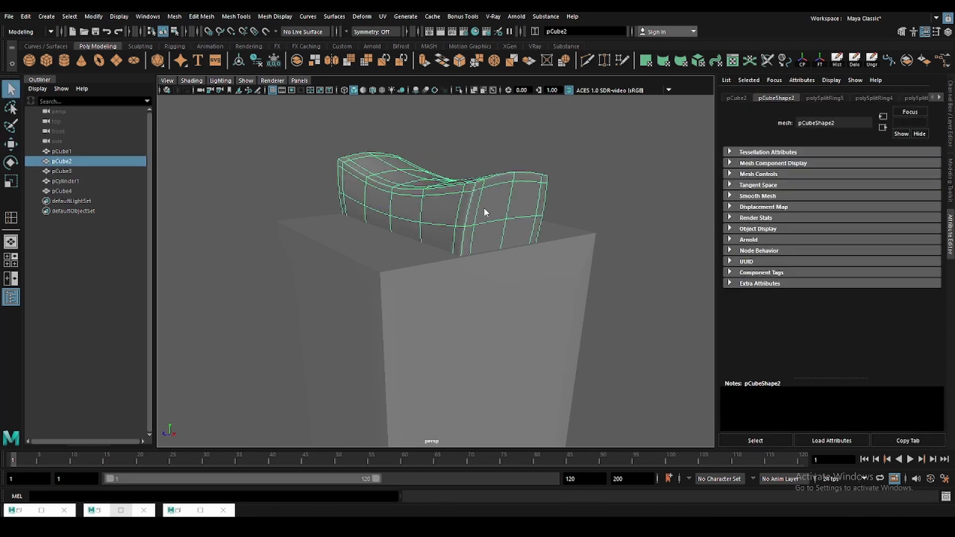
click(428, 178)
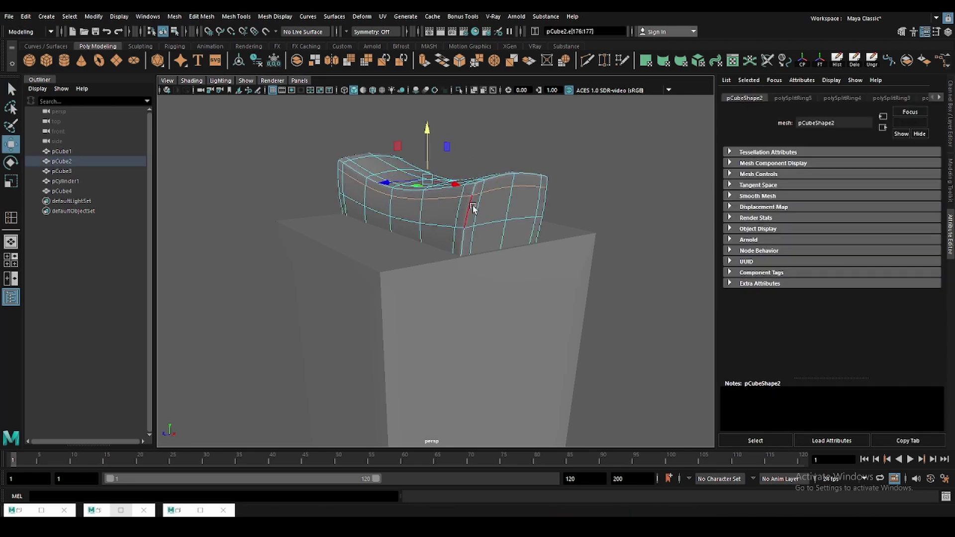
- Slide the selected edges along the top of the cap
alt+drag(536, 208, 403, 206)
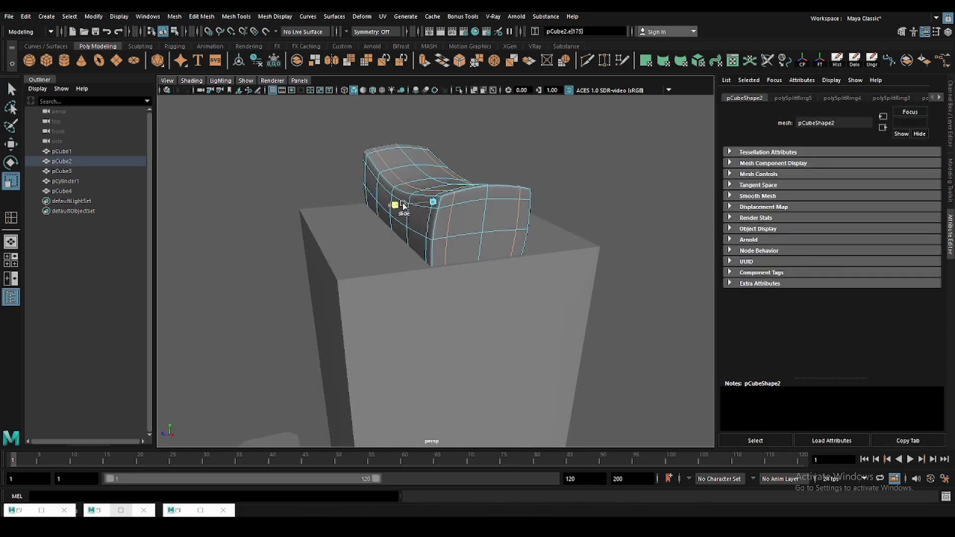
key(q)
click(454, 206)
key(w)
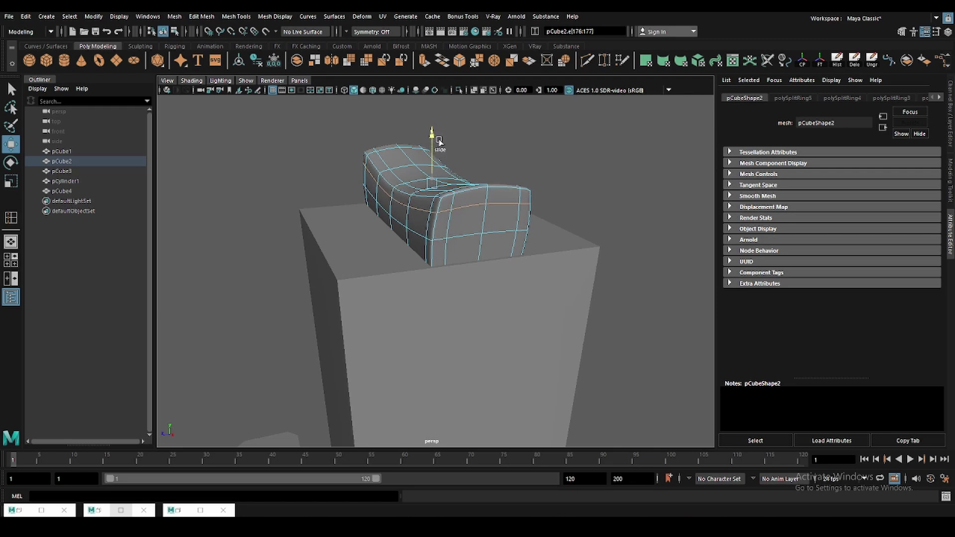
key(q)
mouse_move(432, 174)
alt+mouse_down()
mouse_move(480, 210)
mouse_move(597, 138)
mouse_move(521, 199)
mouse_move(474, 207)
alt+mouse_up()
- Scale the cap's front edge to soften its curve
click(471, 197)
click(596, 137)
click(386, 212)
click(387, 188)
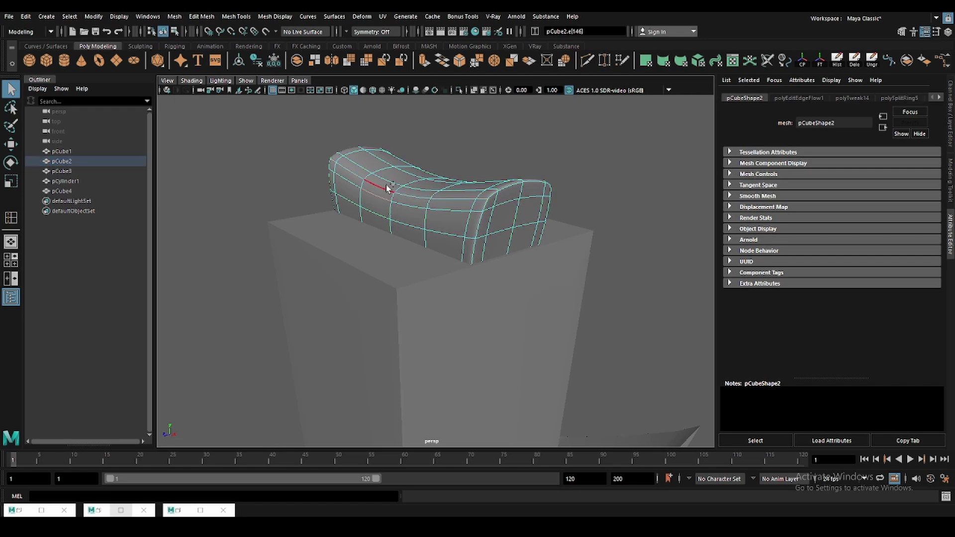
key(r)
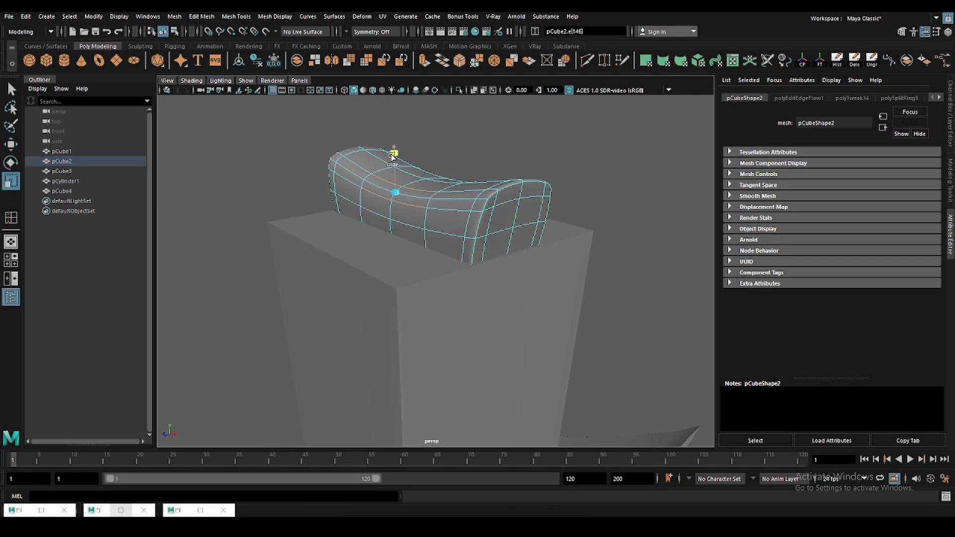
drag(390, 149, 390, 169)
click(438, 137)
- Check the cap in smooth preview, then scale a full edge loop around it
key(3)
mouse_move(438, 137)
alt+mouse_down()
mouse_move(569, 192)
mouse_move(467, 192)
alt+mouse_up()
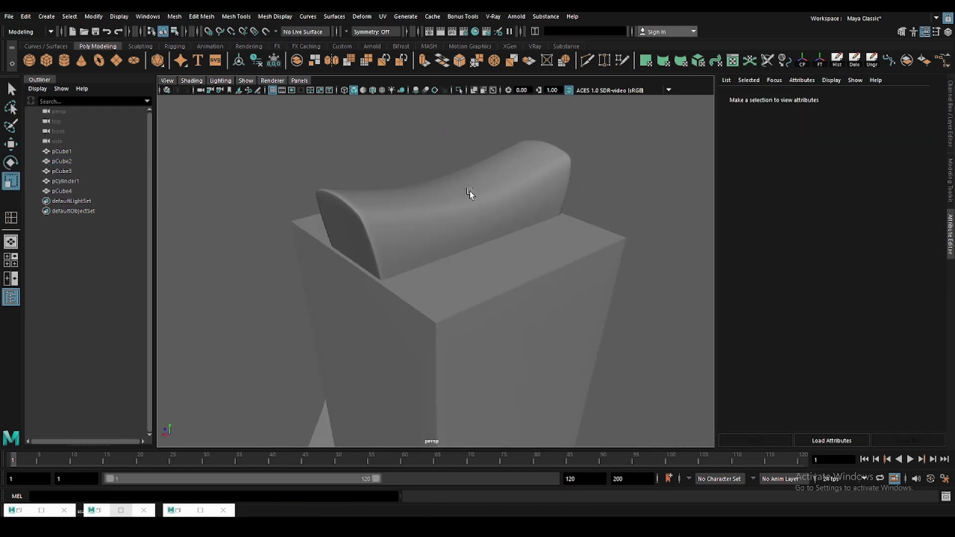
key(1)
key(q)
double_click(454, 215)
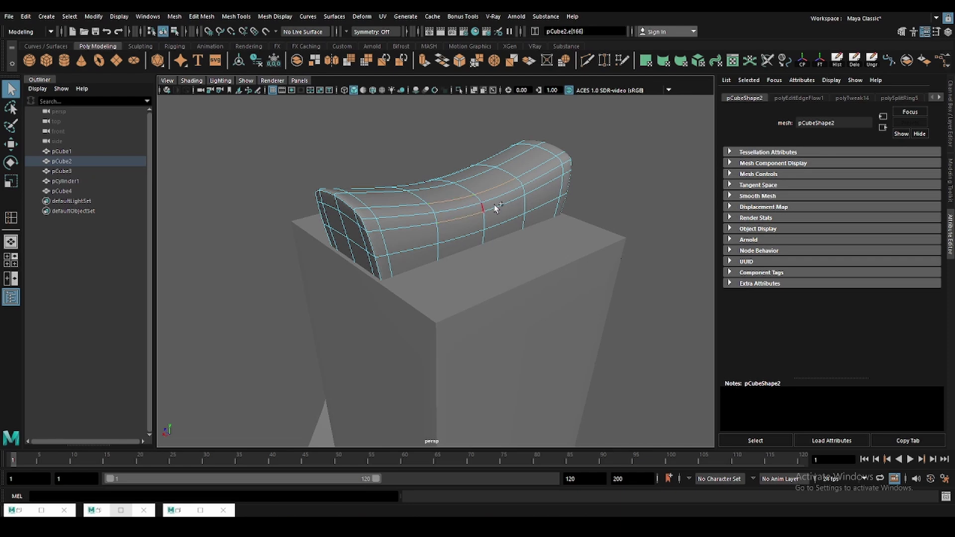
key(r)
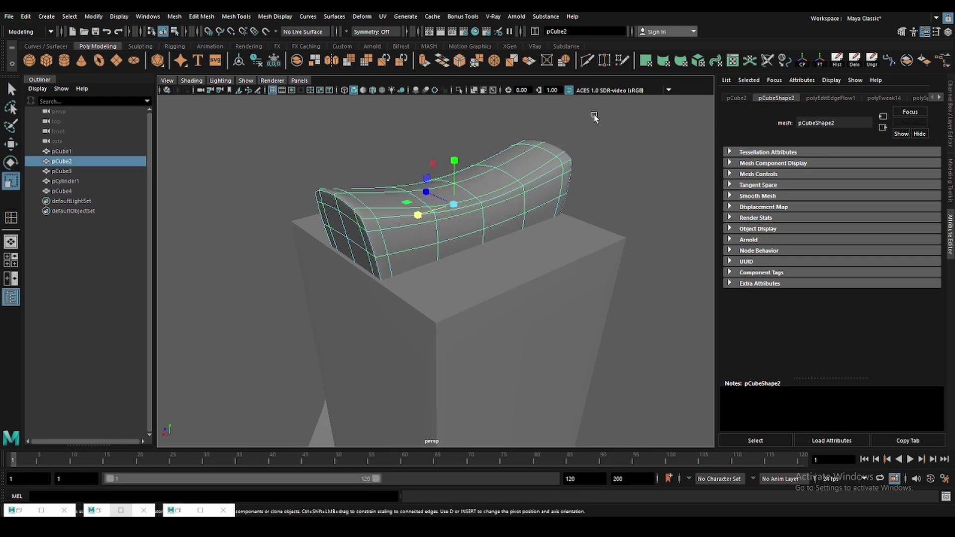
key(q)
- Scale another edge loop and an edge near the cap's end
double_click(536, 173)
key(r)
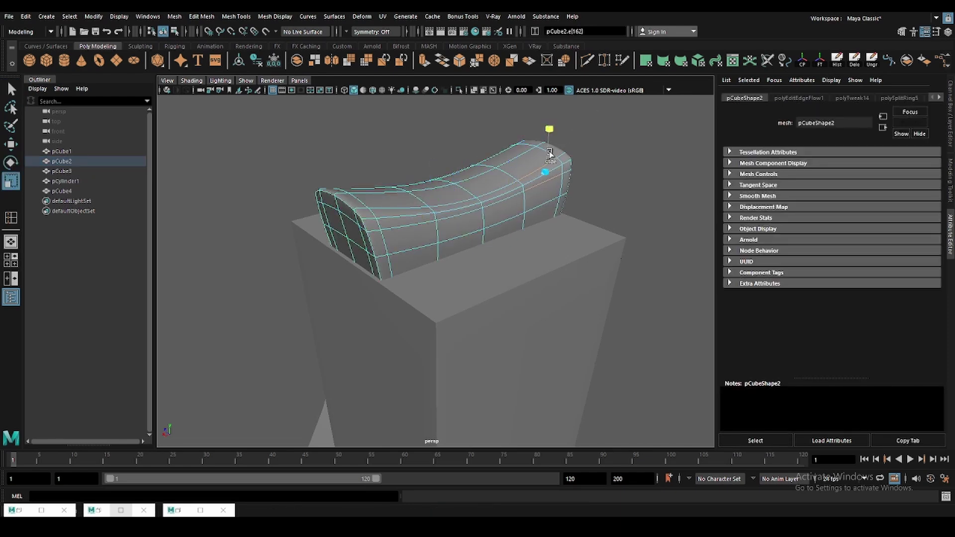
mouse_move(549, 154)
alt+mouse_down()
mouse_move(571, 203)
mouse_move(375, 193)
alt+mouse_up()
key(q)
click(348, 177)
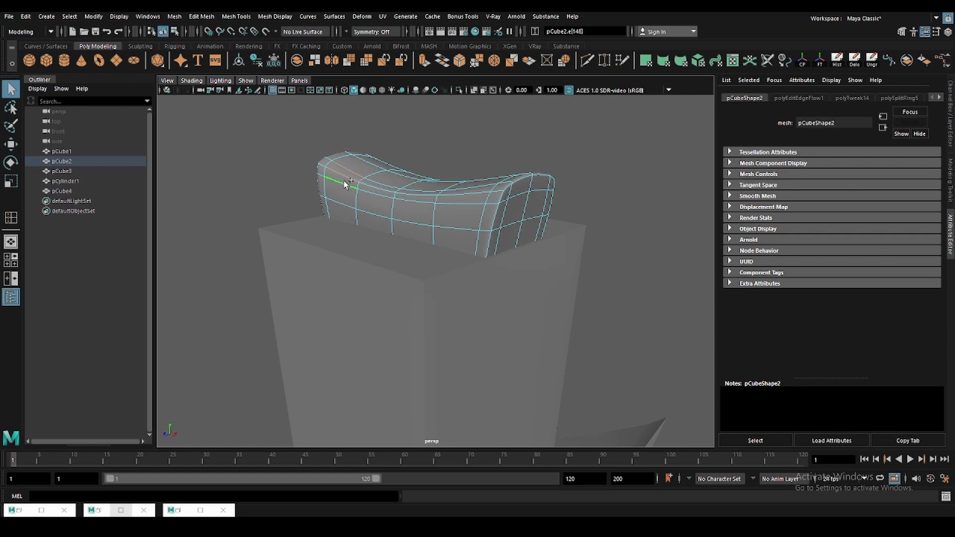
key(r)
click(348, 148)
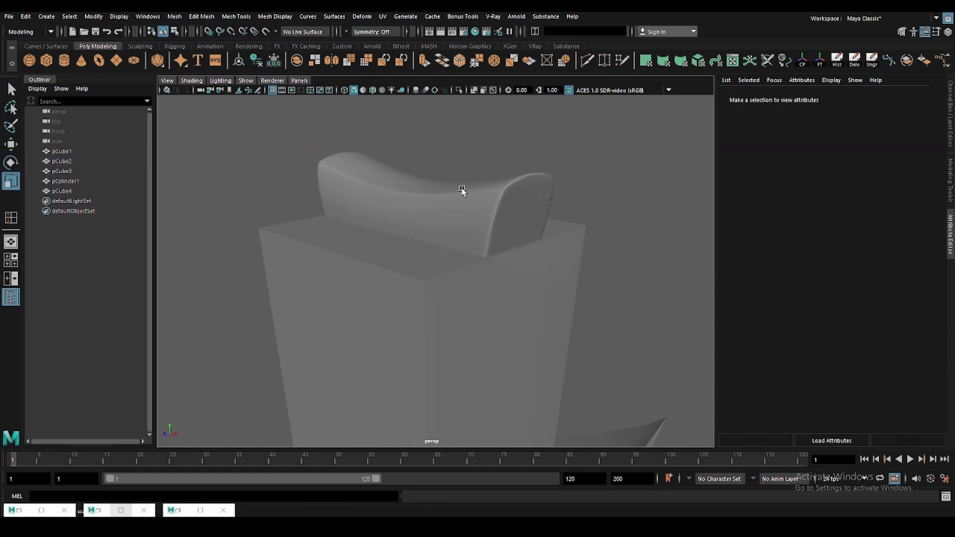
mouse_move(462, 192)
alt+mouse_down()
mouse_move(501, 210)
mouse_move(592, 187)
alt+mouse_up()
- Box-select the vertices at the cap's end, then return to object mode
click(501, 211)
key(w)
key(F9)
drag(499, 140, 564, 188)
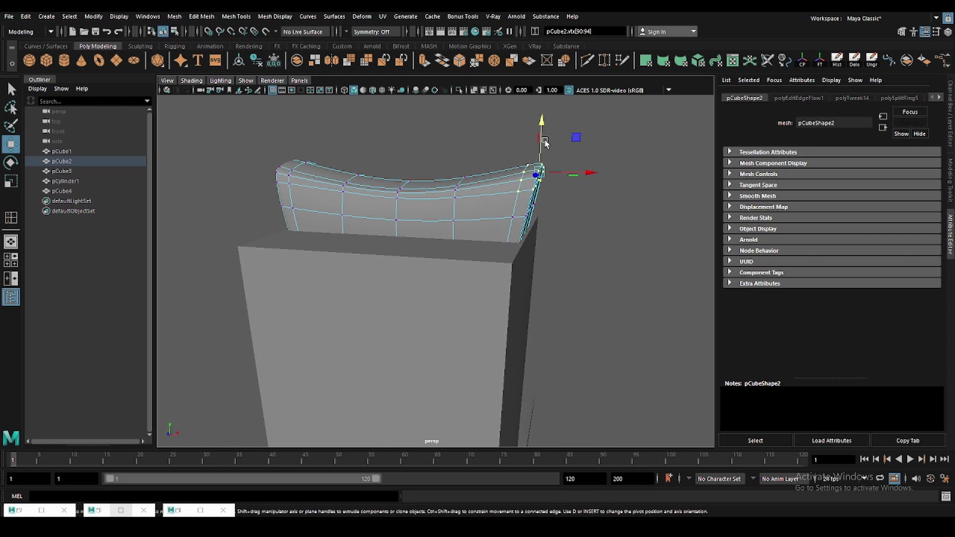
key(ctrl+z)
key(shift+z)
key(ctrl+z)
key(ctrl+z)
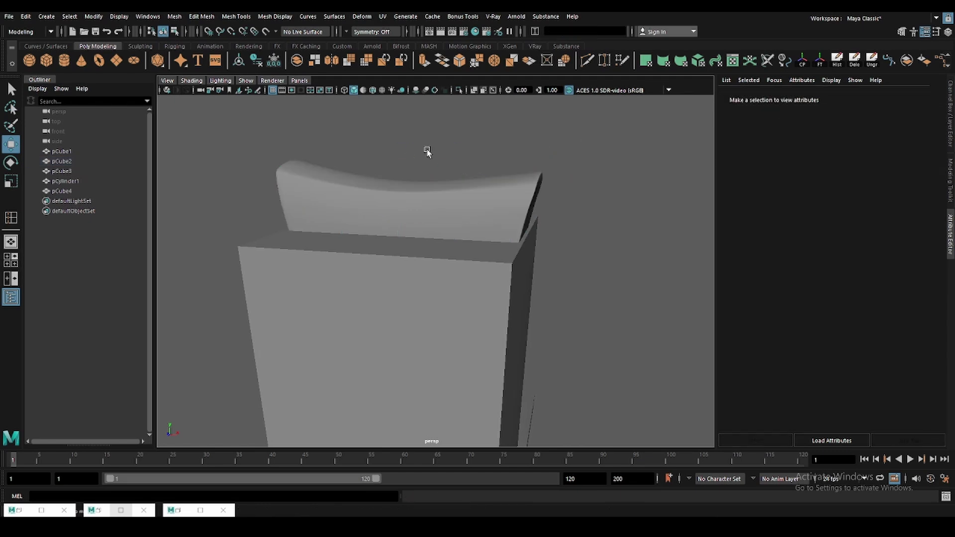
- Reselect the curved cap from a front view
alt+drag(427, 151, 414, 205)
click(414, 205)
key(e)
key(r)
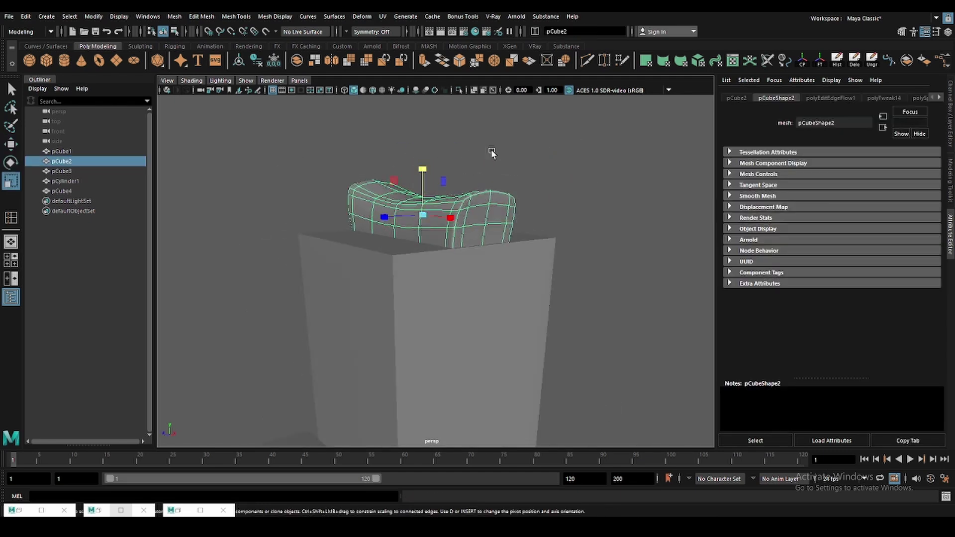
click(491, 149)
mouse_move(491, 149)
alt+mouse_down()
mouse_move(450, 217)
mouse_move(439, 219)
alt+mouse_up()
click(449, 218)
key(q)
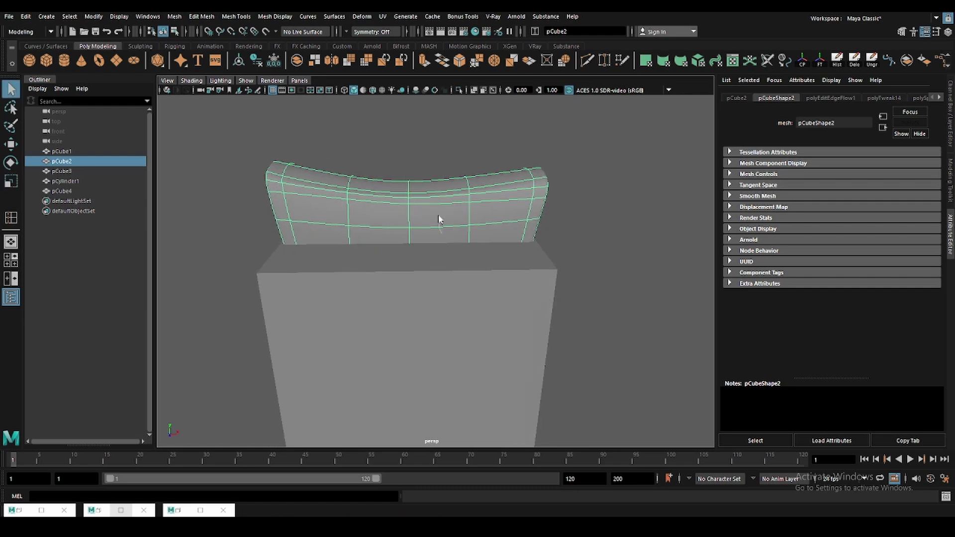
- Scale the cap's two middle edge loops inward to pinch the saddle
right_drag(439, 220, 402, 226)
shift+double_click(364, 224)
key(r)
drag(449, 208, 440, 215)
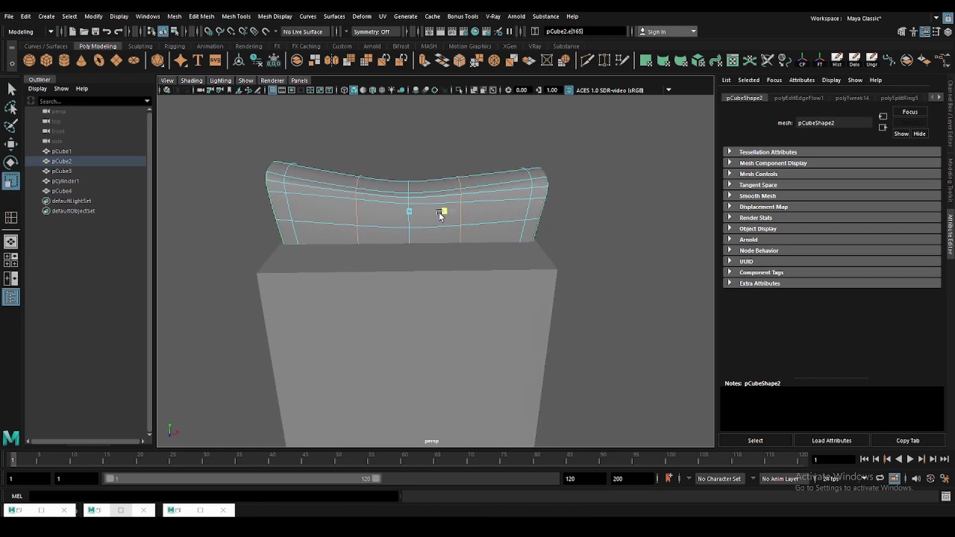
- Select and move a vertex on the cap's top edge to raise it
right_drag(410, 210, 408, 179)
key(w)
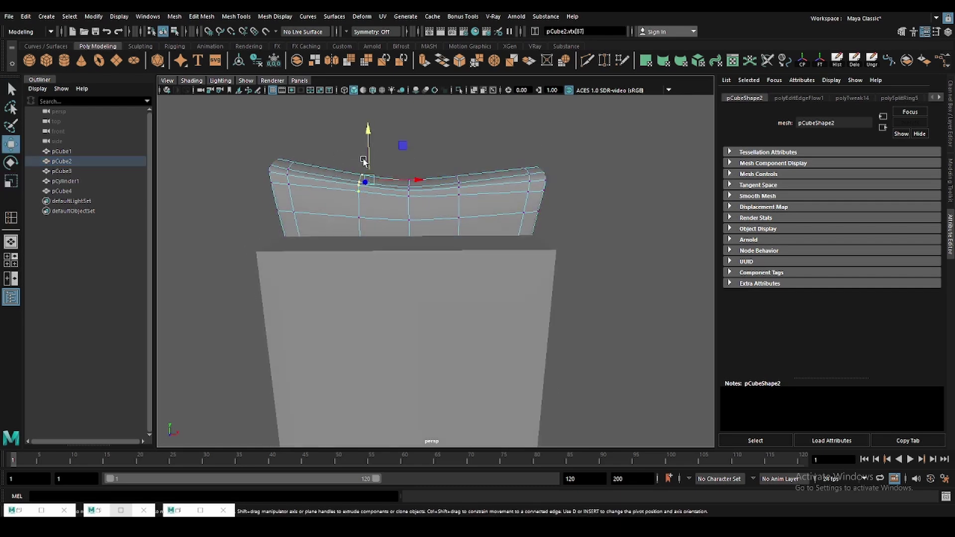
click(358, 185)
key(q)
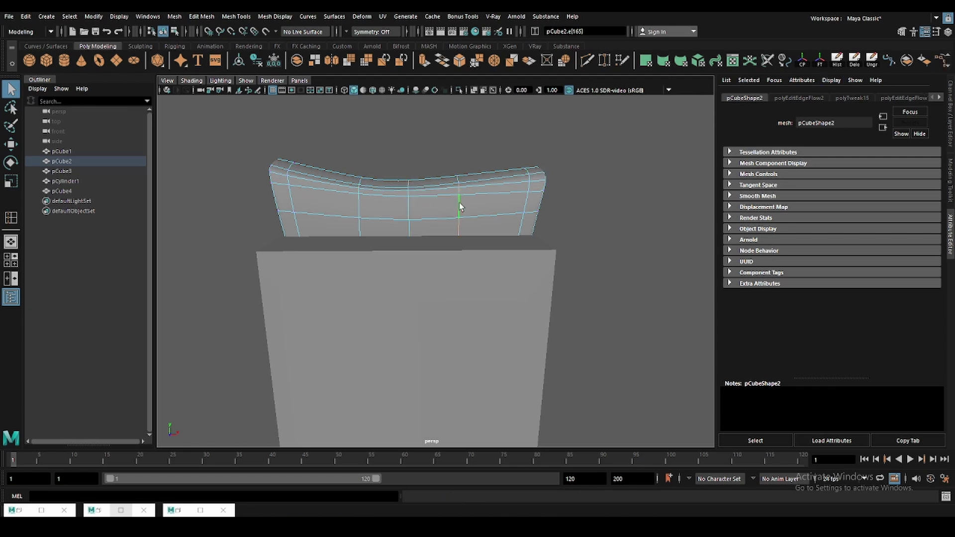
alt+middle_drag(460, 207, 441, 206)
key(w)
key(F8)
mouse_move(432, 123)
alt+mouse_down()
mouse_move(518, 129)
mouse_move(419, 211)
mouse_move(452, 207)
mouse_move(436, 190)
alt+mouse_up()
- Adjust another vertex on the cap's top edge, then return to object mode
click(518, 130)
click(429, 219)
key(F9)
click(440, 185)
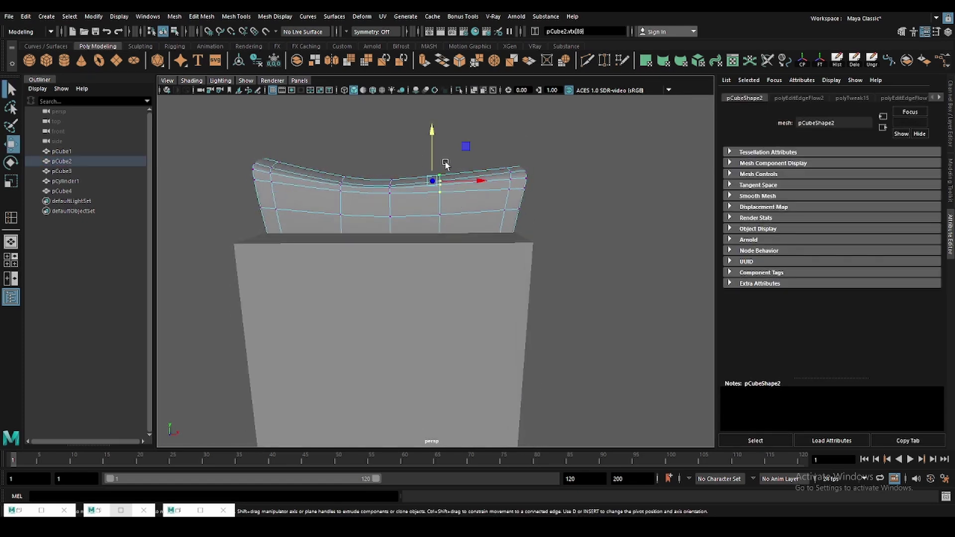
key(q)
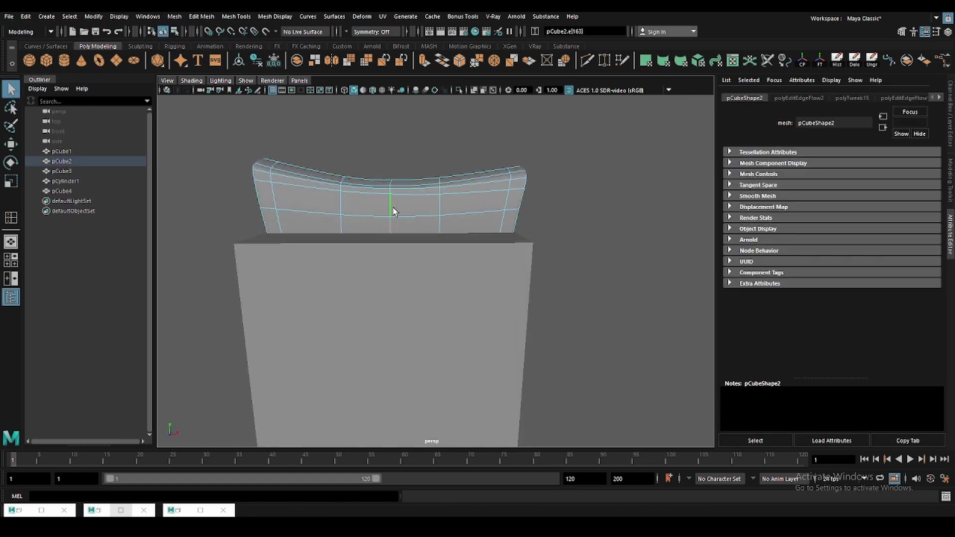
key(w)
key(F8)
- Orbit around the cap to check its smooth curve from several angles
mouse_move(437, 216)
alt+mouse_down()
mouse_move(461, 212)
mouse_move(383, 213)
mouse_move(396, 219)
mouse_move(576, 151)
alt+mouse_up()
click(397, 220)
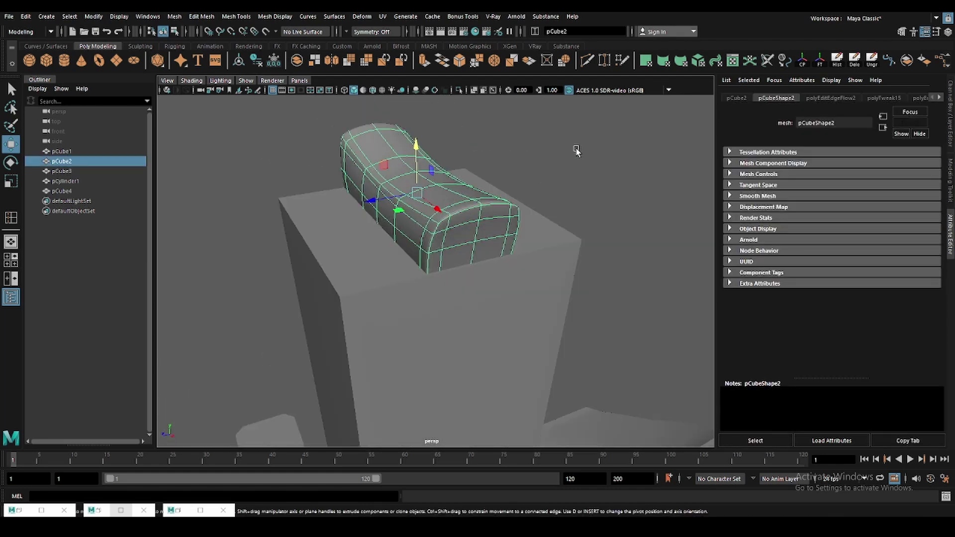
click(576, 151)
mouse_move(456, 213)
alt+mouse_down()
mouse_move(437, 238)
mouse_move(390, 234)
alt+mouse_up()
click(408, 228)
key(q)
click(535, 198)
mouse_move(535, 198)
alt+mouse_down()
mouse_move(411, 249)
mouse_move(413, 239)
alt+mouse_up()
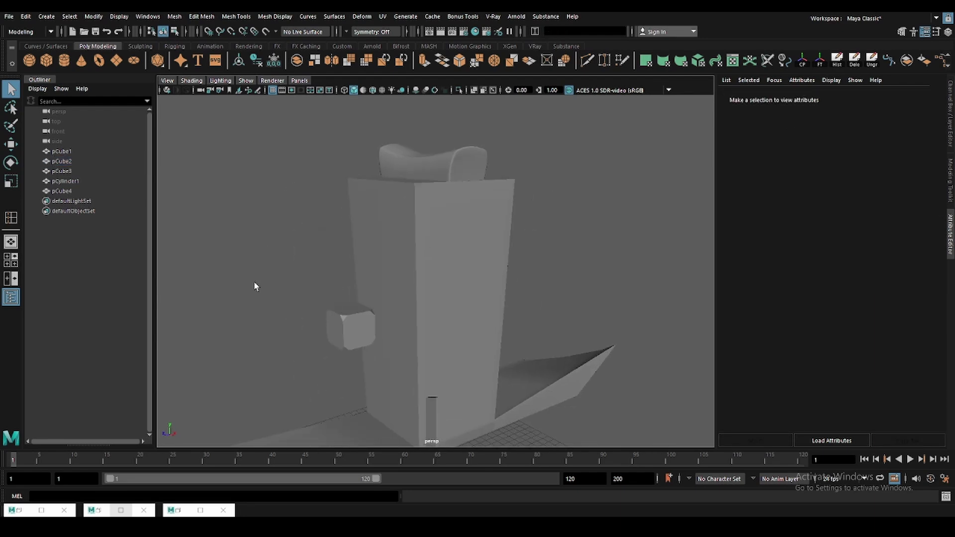
- Create a new cube, pCube5, for the side plate, then raise and enlarge it
mouse_move(254, 286)
alt+mouse_down()
mouse_move(326, 252)
mouse_move(277, 207)
mouse_move(299, 219)
alt+mouse_up()
click(46, 60)
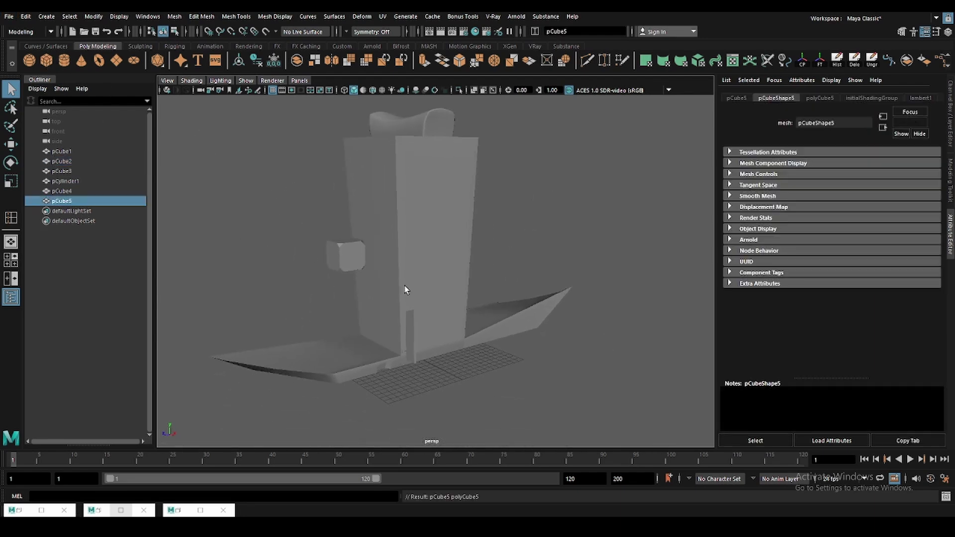
key(w)
drag(405, 318, 384, 252)
key(r)
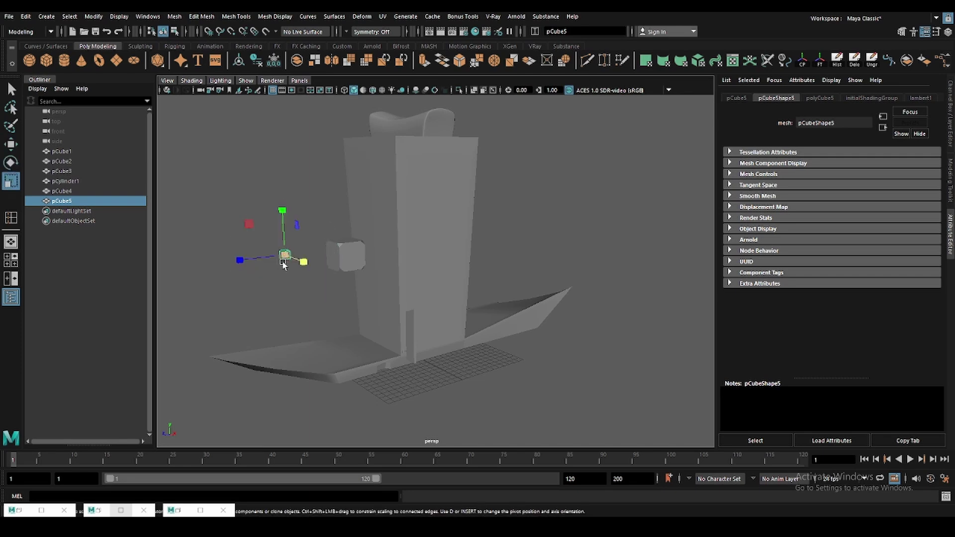
drag(284, 255, 394, 115)
click(373, 90)
key(f)
- Flatten the cube into a thin, shorter slab
scroll(393, 218, down, 5)
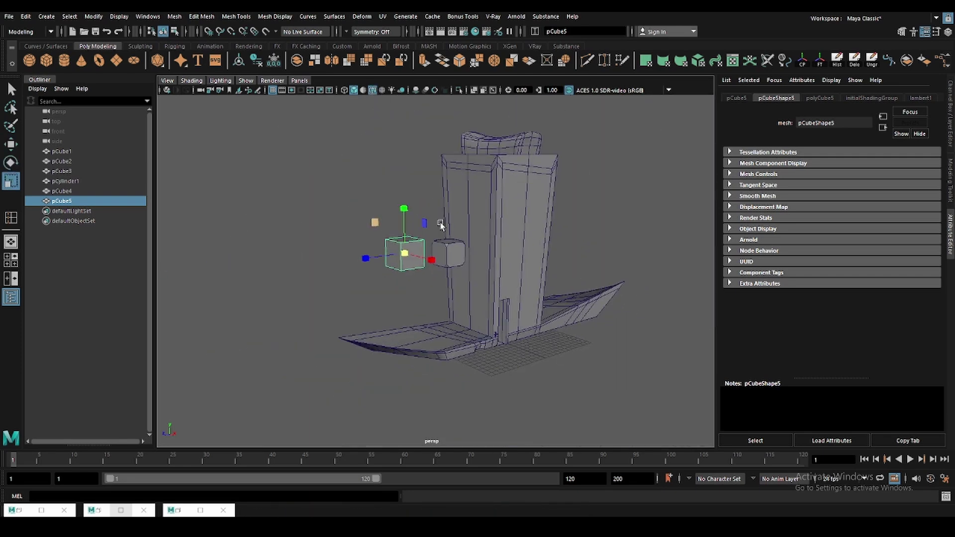
scroll(430, 264, up, 4)
drag(309, 225, 352, 227)
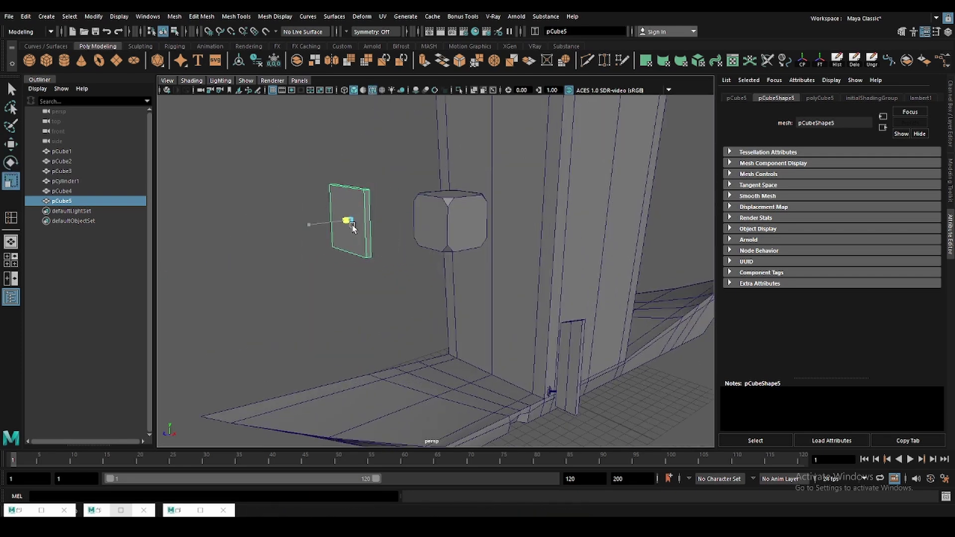
drag(348, 175, 322, 215)
- Move the plate's middle and bottom vertices to bend it into an angled plate
key(w)
key(F9)
mouse_move(308, 169)
mouse_down()
mouse_move(321, 192)
mouse_move(305, 224)
mouse_move(291, 171)
mouse_up()
click(261, 218)
drag(340, 203, 320, 203)
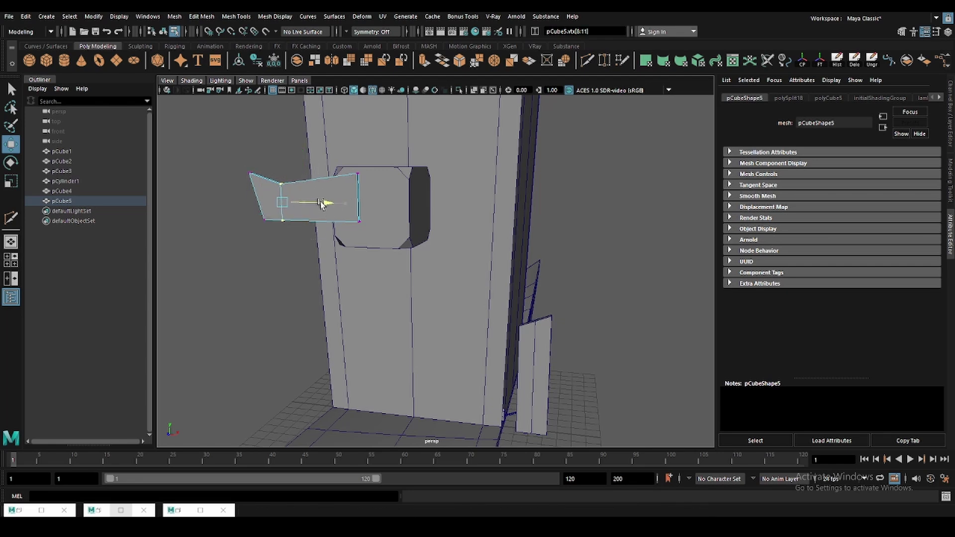
drag(305, 172, 285, 192)
click(293, 165)
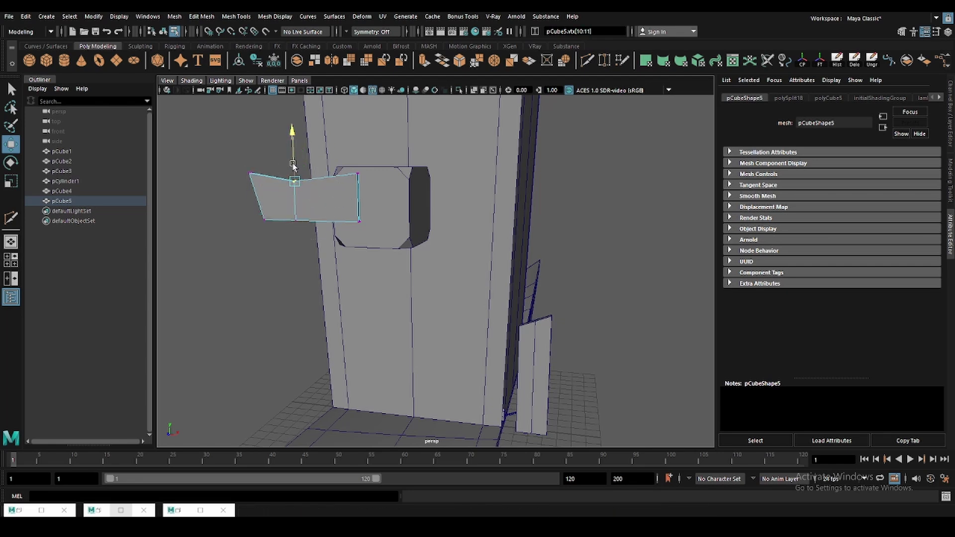
drag(385, 248, 219, 187)
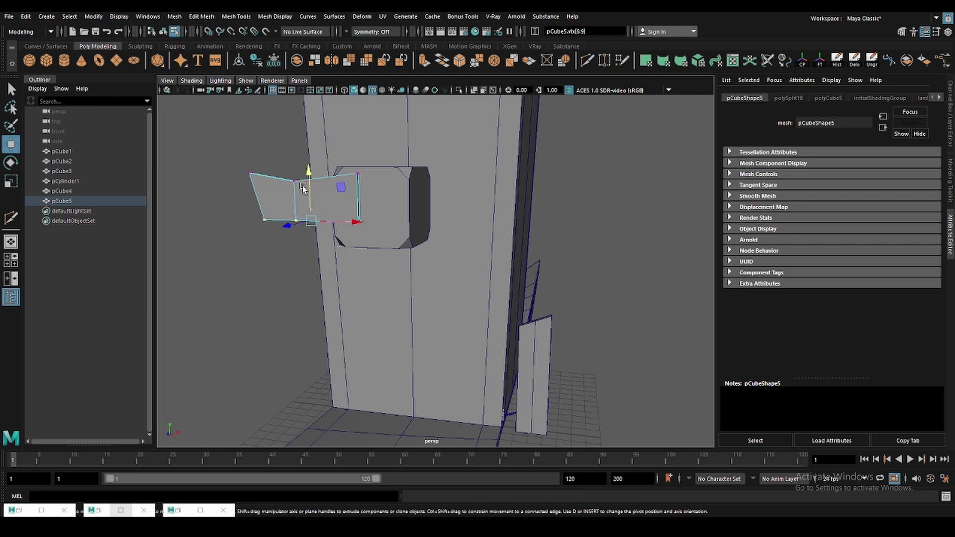
drag(309, 179, 309, 173)
- Leave vertex editing and zoom out to view the whole sculpture
key(F8)
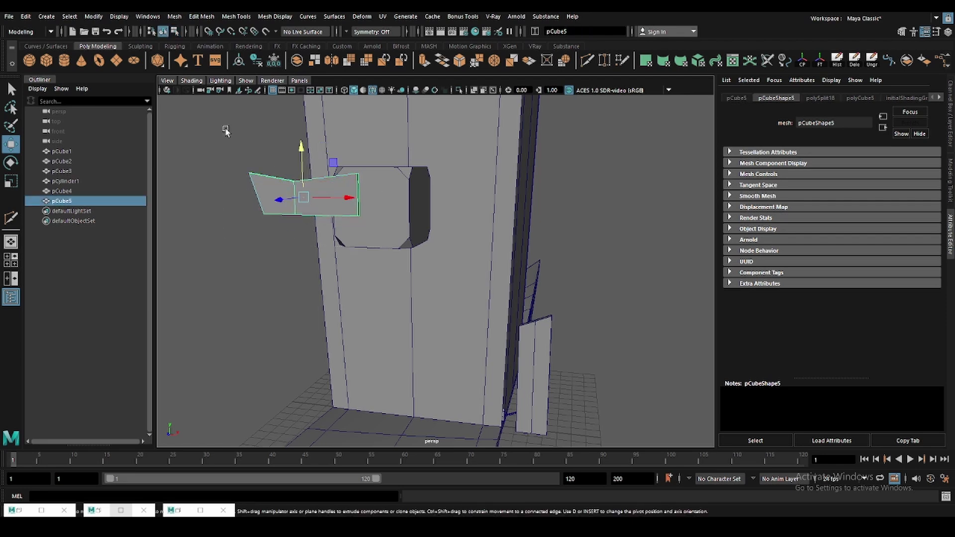
click(622, 199)
alt+drag(373, 241, 168, 160)
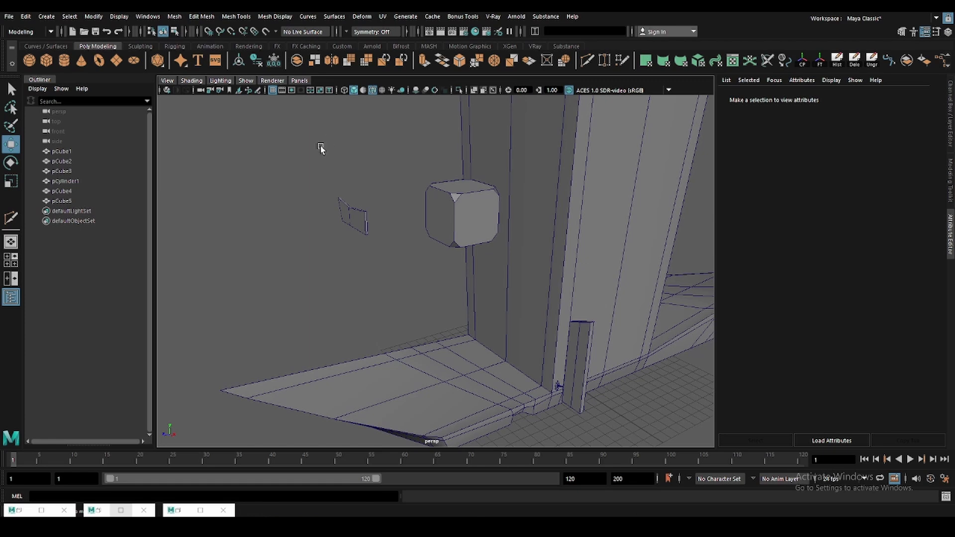
alt+right_drag(321, 146, 115, 70)
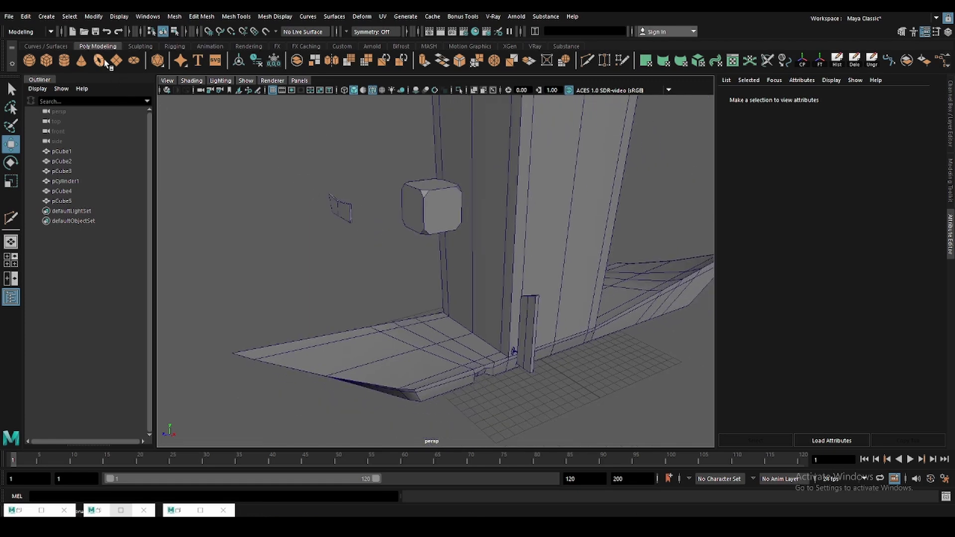
- Add a poly torus, move it left and up to plate height, and rotate it upright
click(99, 60)
drag(468, 345, 344, 351)
drag(379, 324, 376, 194)
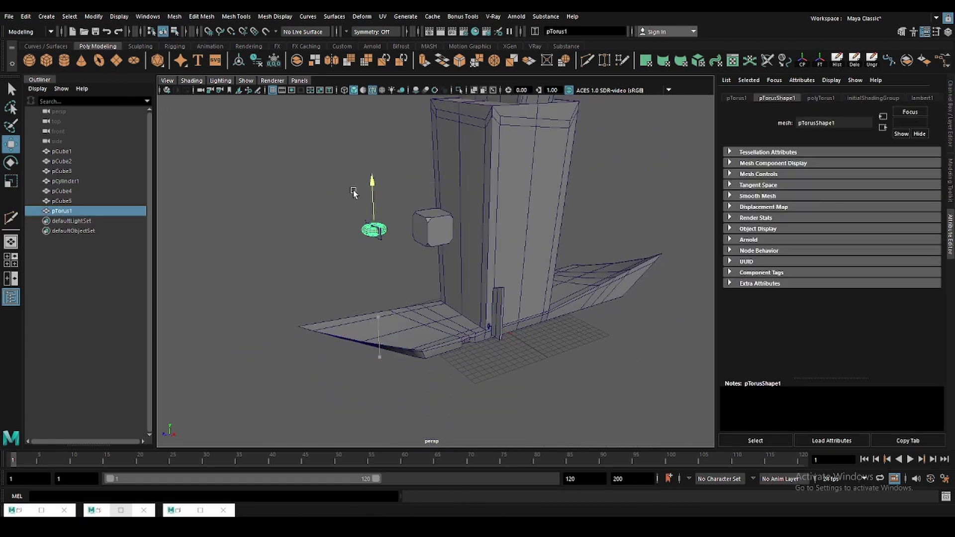
key(f)
key(e)
drag(448, 318, 479, 305)
- Set the torus axis and height subdivisions to 8 each
key(ctrl+a)
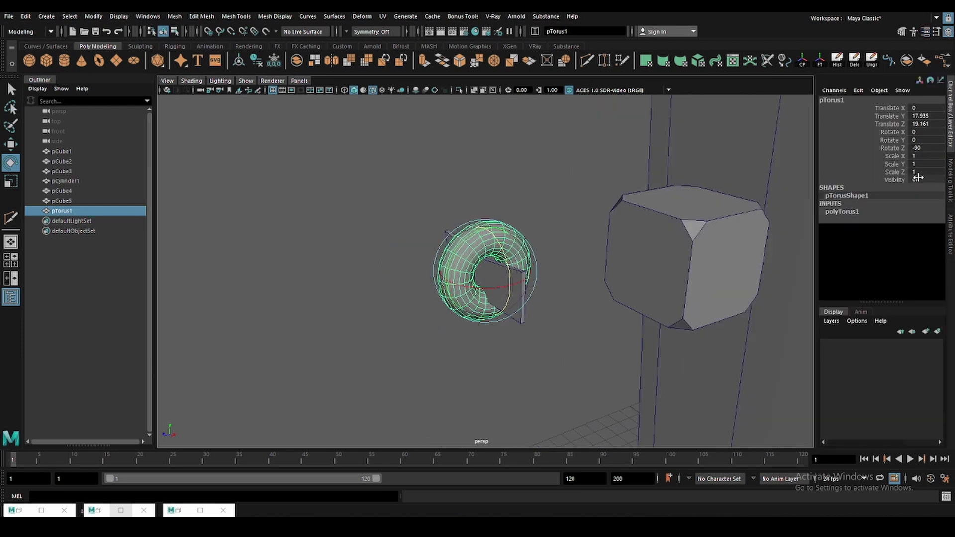
click(856, 212)
click(922, 244)
text(8)
key(Return)
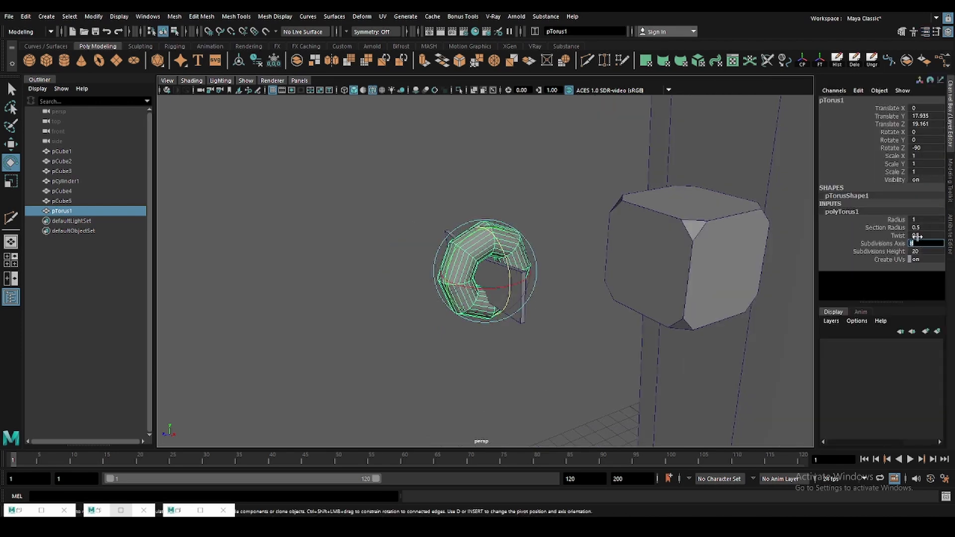
text(8)
key(Return)
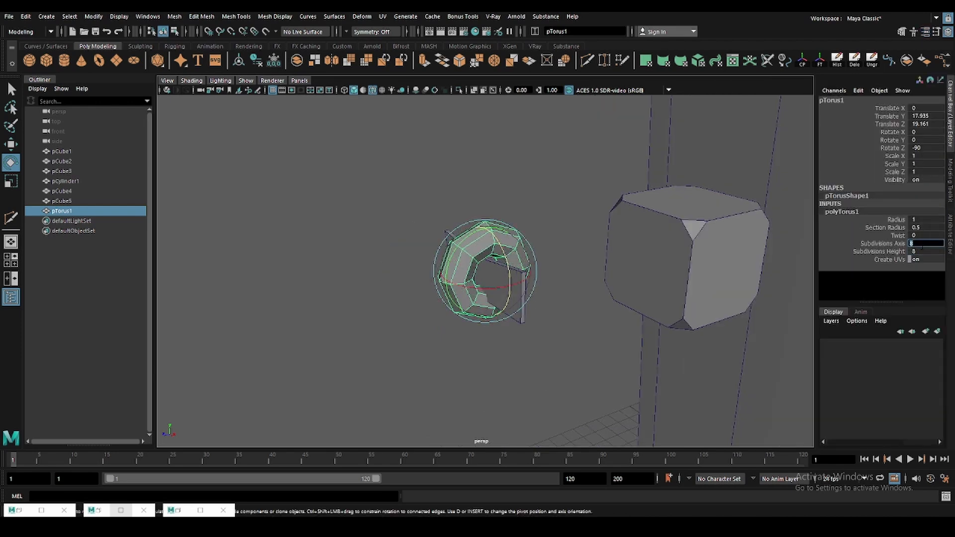
text(16)
key(Return)
key(f)
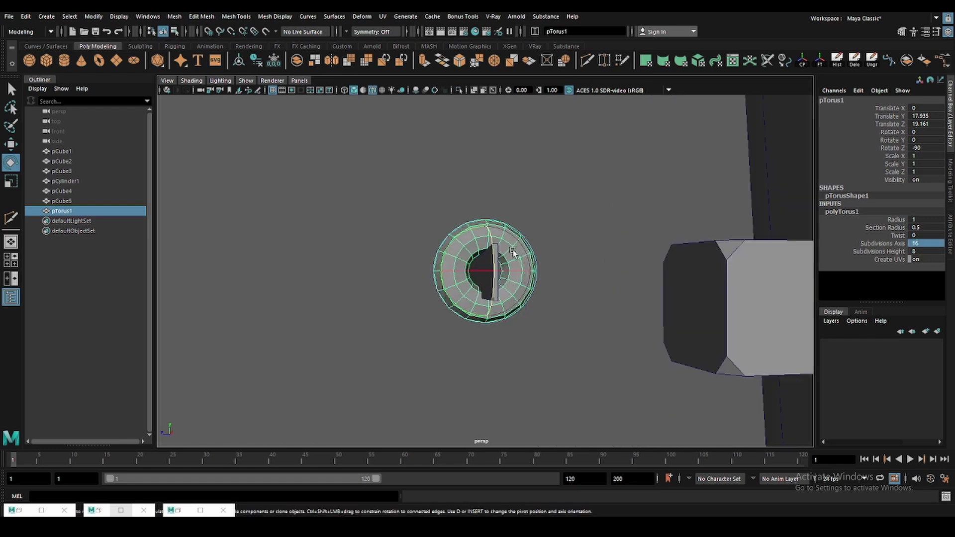
key(q)
- Delete a run of torus faces so only one arc remains
key(F11)
click(405, 249)
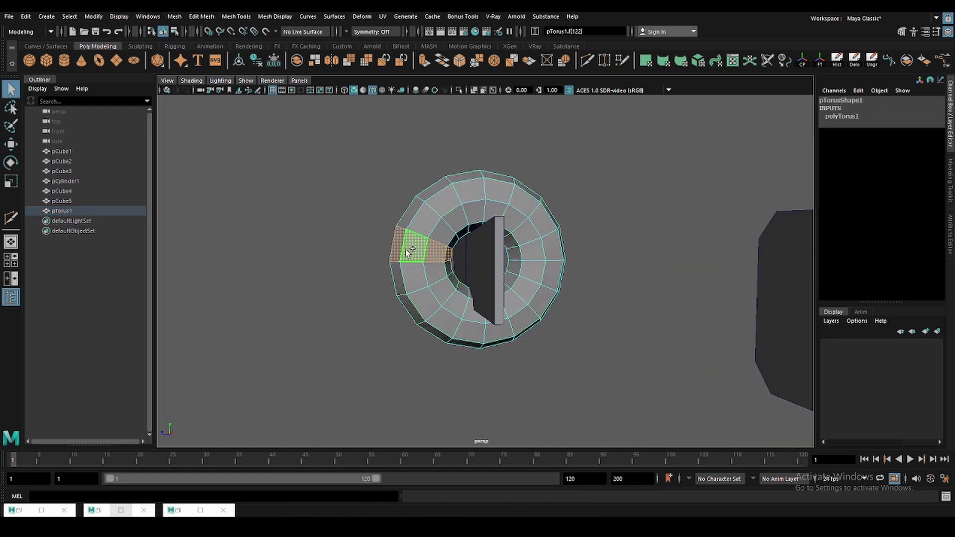
shift+double_click(515, 324)
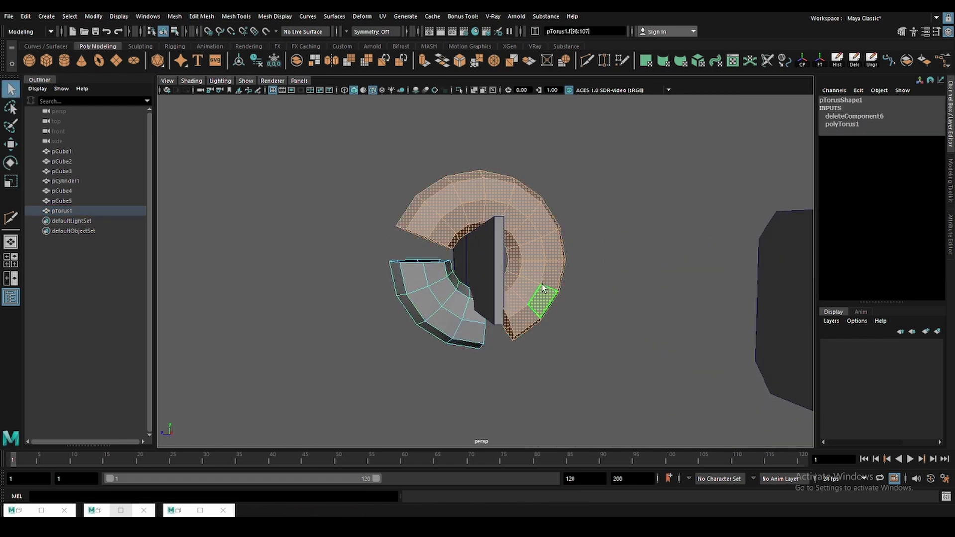
key(Delete)
- Extrude the arc's top end edge far upward and its other end edge to the right
click(423, 260)
key(ctrl+e)
drag(429, 236, 431, 124)
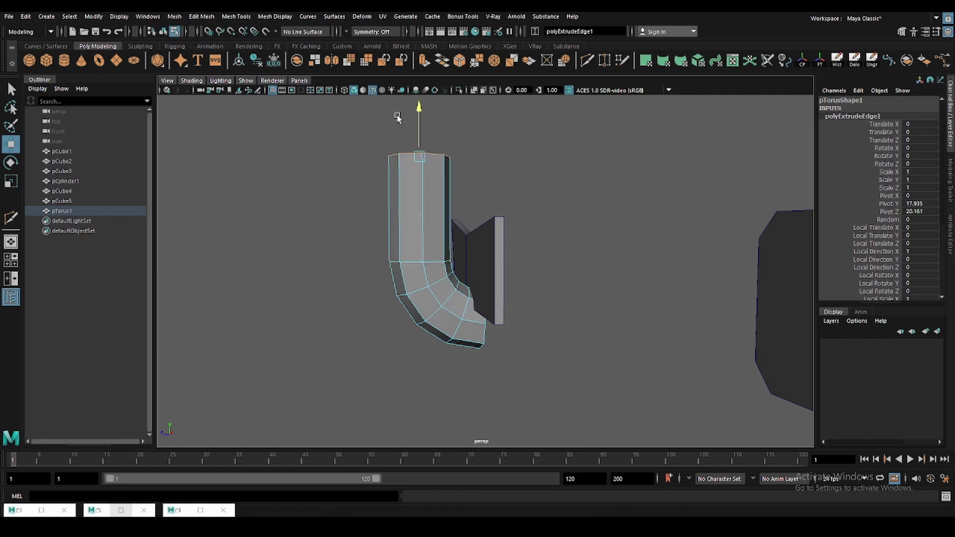
click(485, 340)
key(ctrl+e)
drag(457, 341, 517, 329)
- Reduce the torus Radius to 0.288 and Section Radius to 0.084 for a slender, tight bend
key(F8)
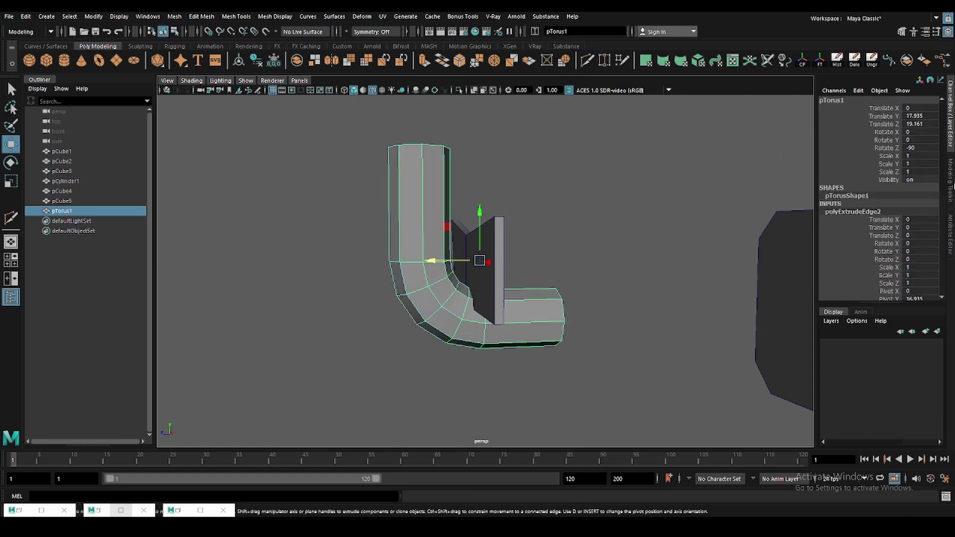
click(853, 211)
click(842, 251)
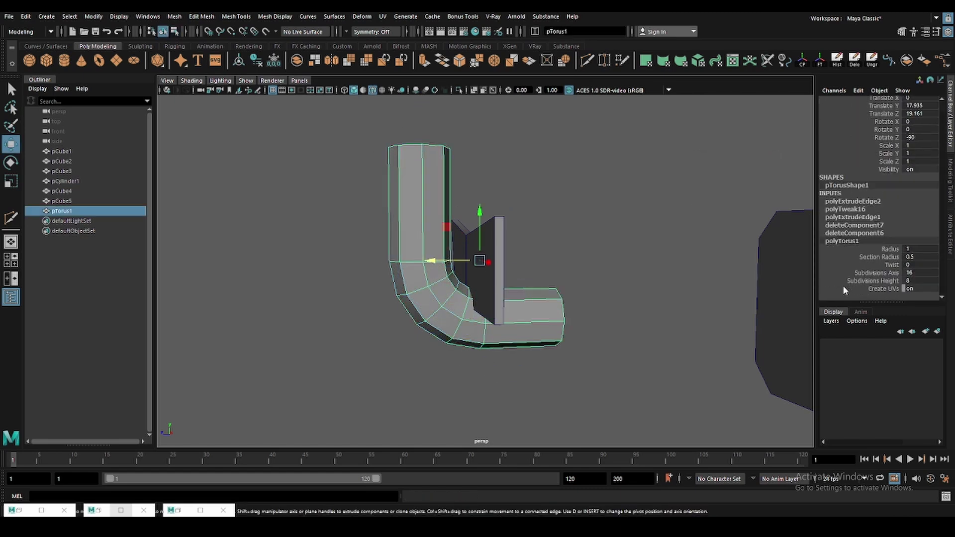
click(884, 249)
middle_drag(641, 229, 599, 224)
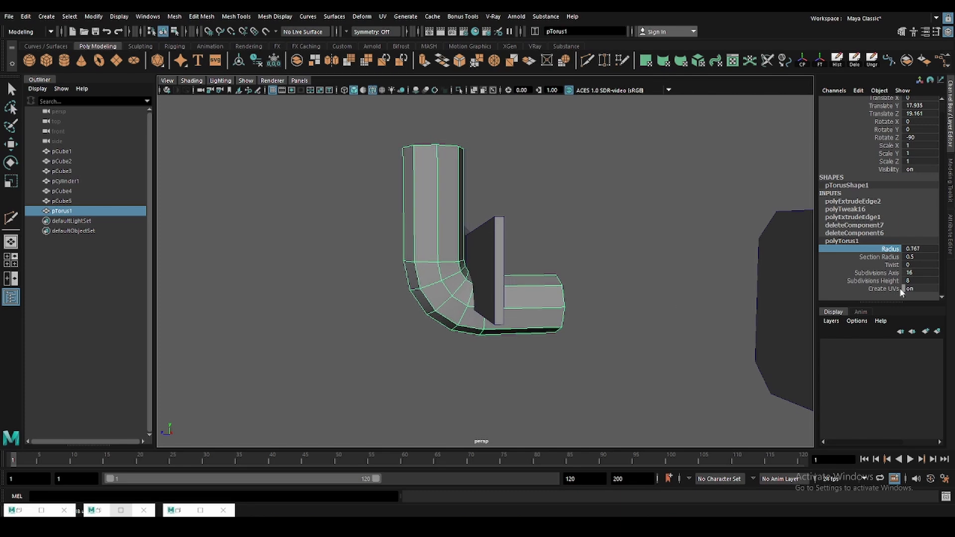
click(879, 257)
middle_drag(438, 237, 360, 238)
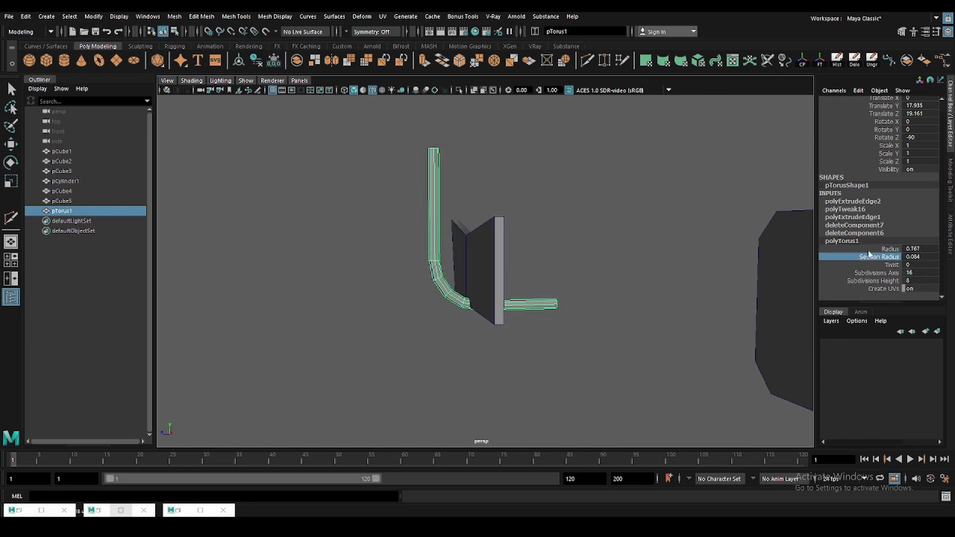
click(885, 249)
middle_drag(497, 269, 377, 269)
- Shift the pipe's end ring and move the pipe up onto the pCube5 side plate
key(w)
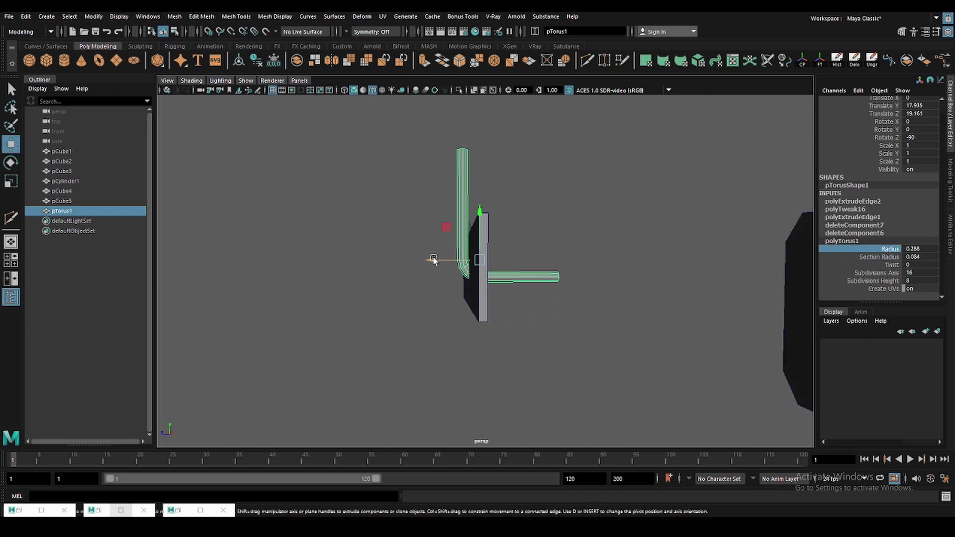
drag(433, 259, 374, 262)
key(F9)
drag(557, 318, 453, 227)
mouse_move(464, 279)
mouse_down()
mouse_move(427, 280)
mouse_move(393, 264)
mouse_move(430, 271)
mouse_move(463, 258)
mouse_up()
key(F8)
mouse_move(467, 213)
mouse_down()
mouse_move(468, 186)
mouse_move(472, 262)
mouse_move(505, 331)
mouse_up()
click(472, 262)
key(F9)
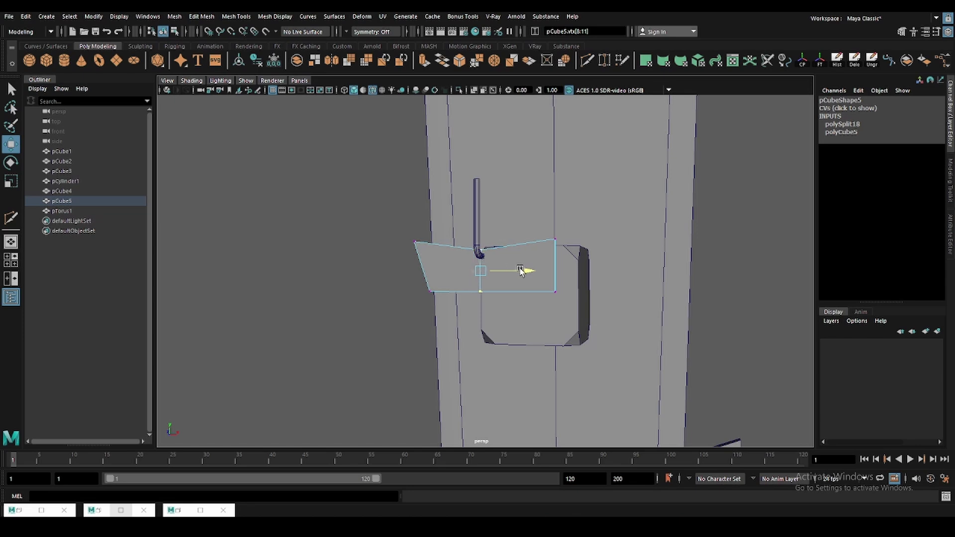
- Select the pipe hook and begin reducing its polyTorus1 Radius
click(467, 298)
alt+drag(467, 298, 443, 262)
click(458, 237)
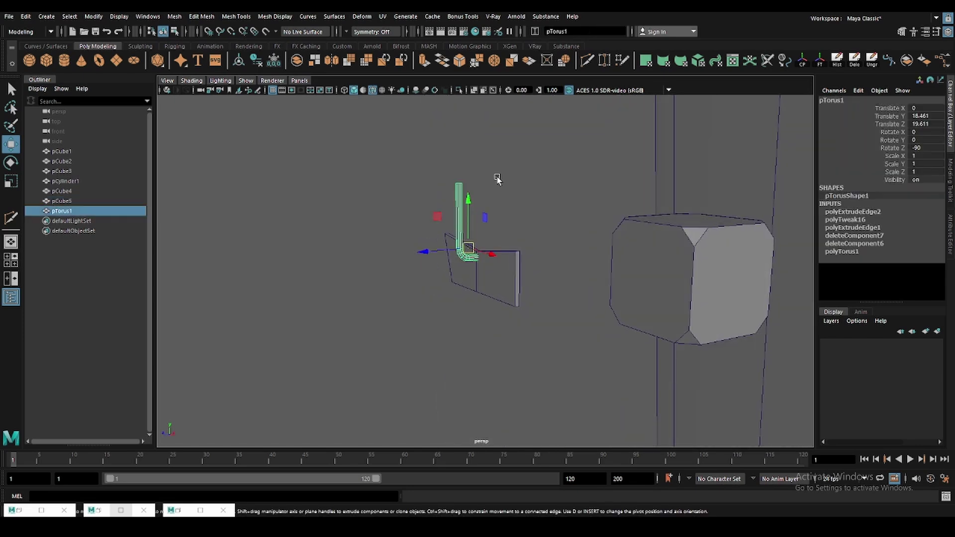
alt+drag(497, 179, 547, 199)
click(842, 251)
click(885, 259)
alt+drag(646, 262, 613, 262)
scroll(614, 262, up, 2)
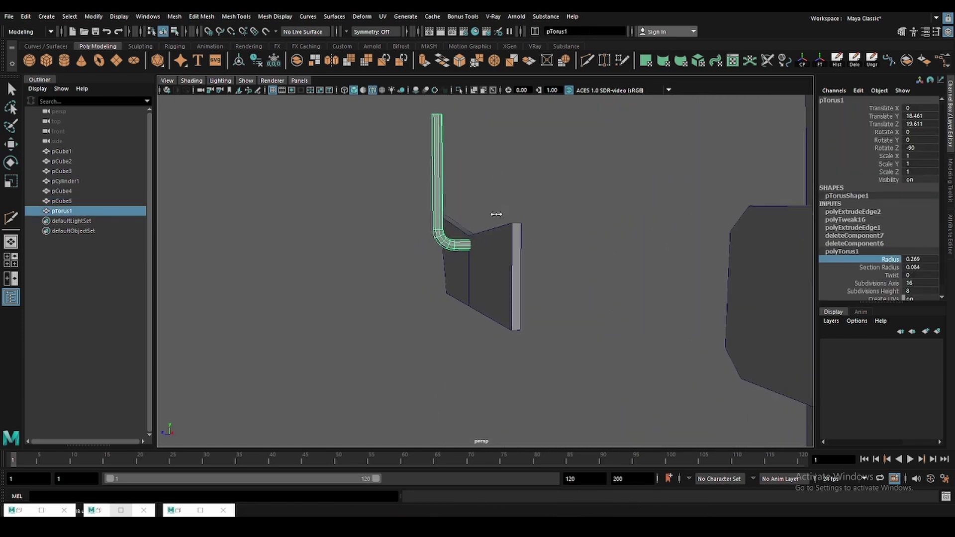
middle_drag(495, 213, 524, 217)
- Thin the pipe to section radius 0.043 and tighten the bend to radius 0.113
click(870, 269)
mouse_move(597, 250)
middle_down()
mouse_move(587, 251)
mouse_move(595, 252)
middle_up()
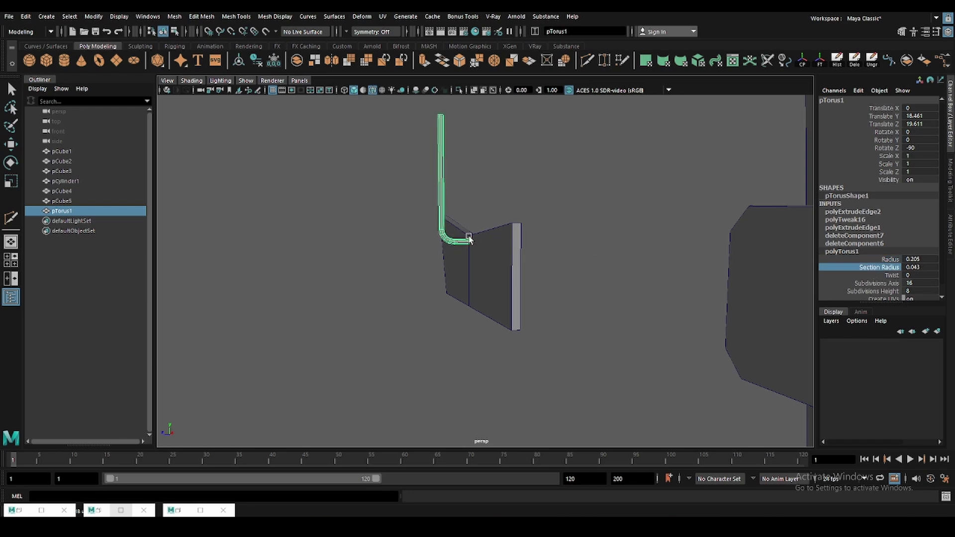
alt+drag(469, 239, 464, 262)
click(890, 259)
middle_drag(591, 258, 538, 260)
- Select and raise the vertex ring at the pipe's top to lengthen the upright end
click(438, 218)
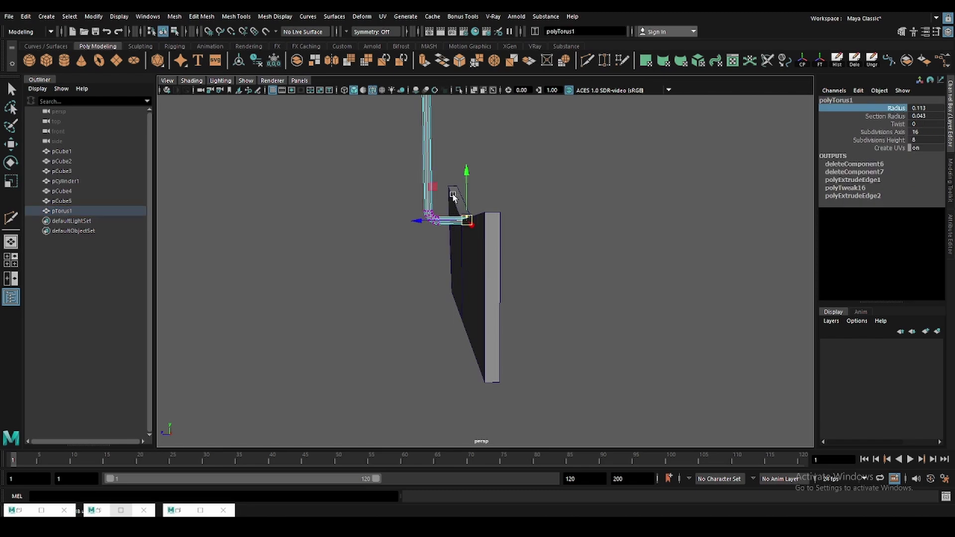
key(w)
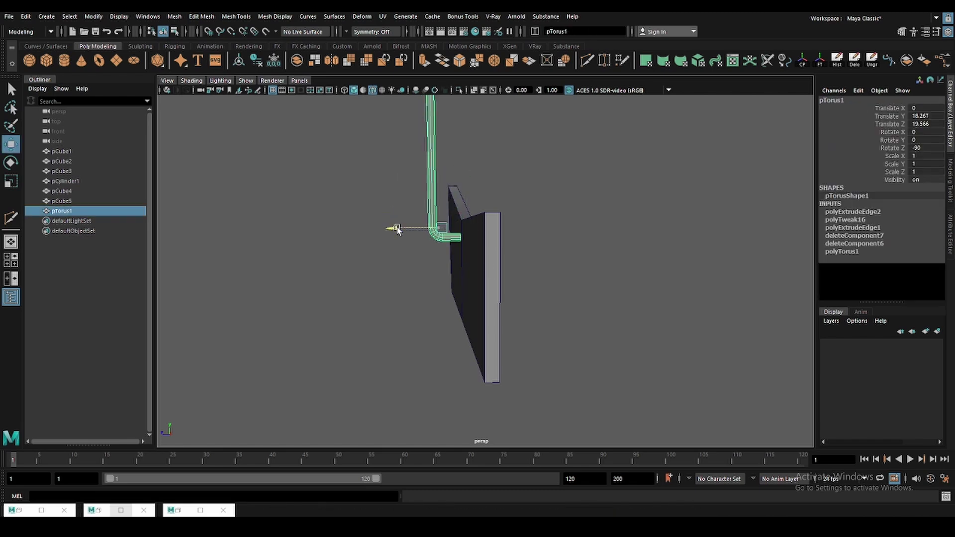
mouse_move(388, 229)
mouse_down()
mouse_move(460, 246)
mouse_move(476, 127)
mouse_up()
scroll(531, 230, down, 5)
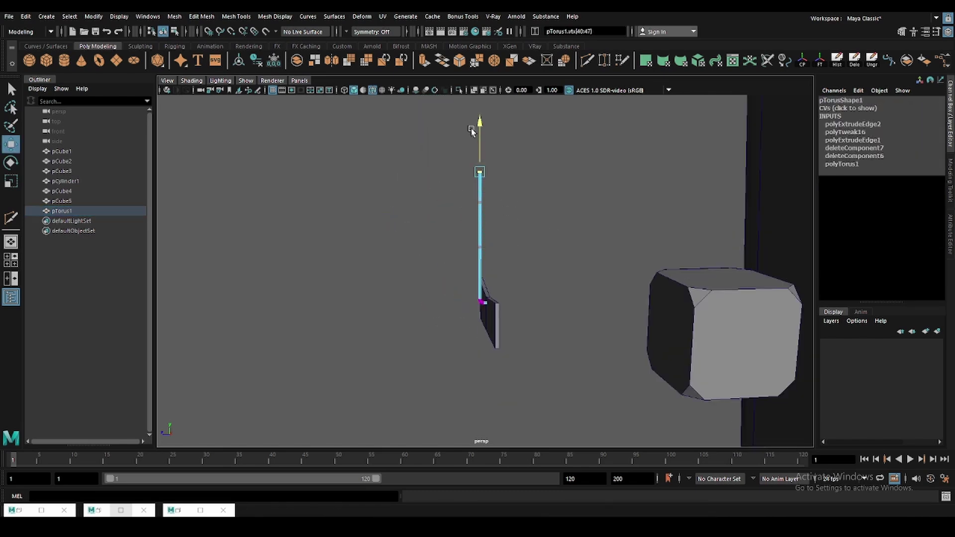
click(507, 239)
scroll(515, 292, down, 5)
- Move pCube5 and pTorus1 together onto the column wall
drag(470, 224, 494, 300)
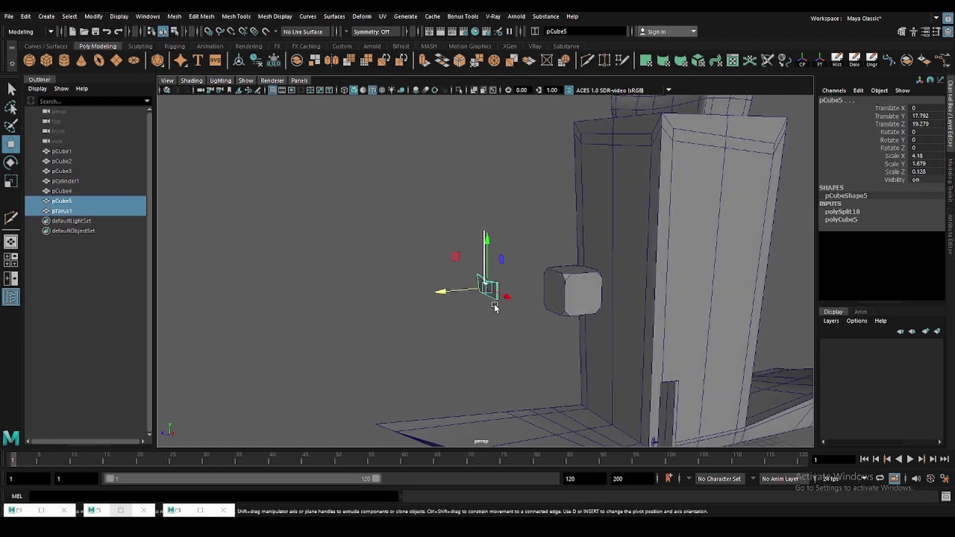
mouse_move(486, 248)
mouse_down()
mouse_move(486, 182)
mouse_move(475, 197)
mouse_move(575, 196)
mouse_up()
click(469, 164)
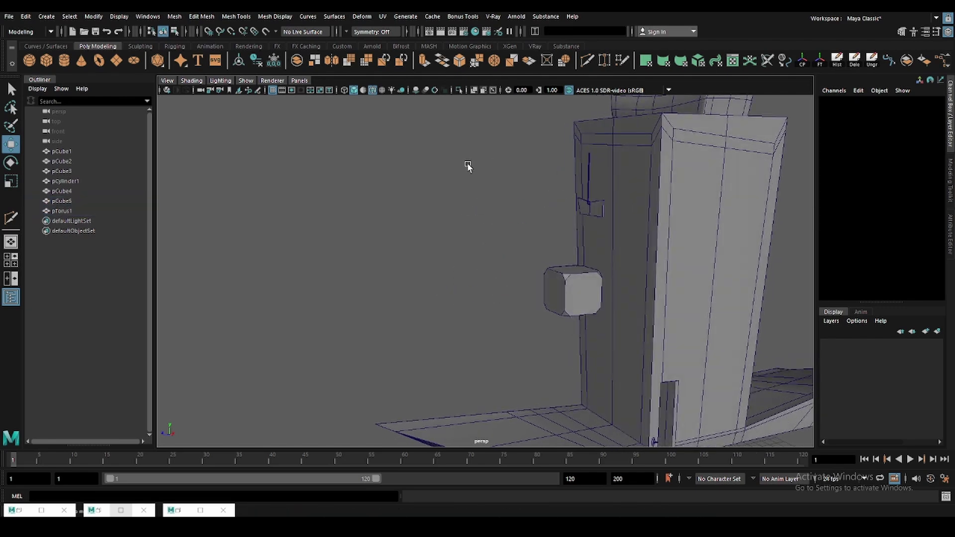
mouse_move(469, 164)
alt+mouse_down()
mouse_move(480, 236)
mouse_move(521, 254)
alt+mouse_up()
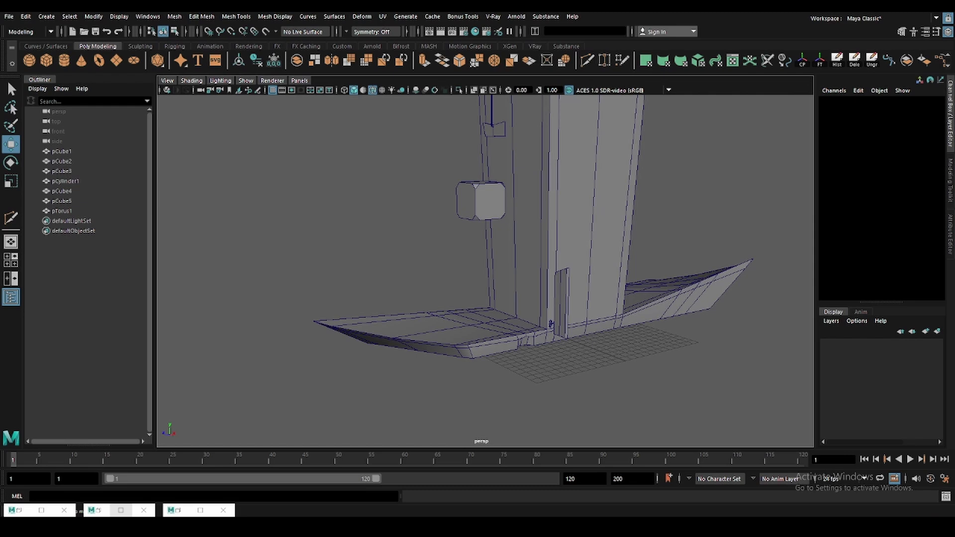
- Orbit closer to the car body and add a new polygon cube beside its floor
alt+drag(566, 236, 462, 211)
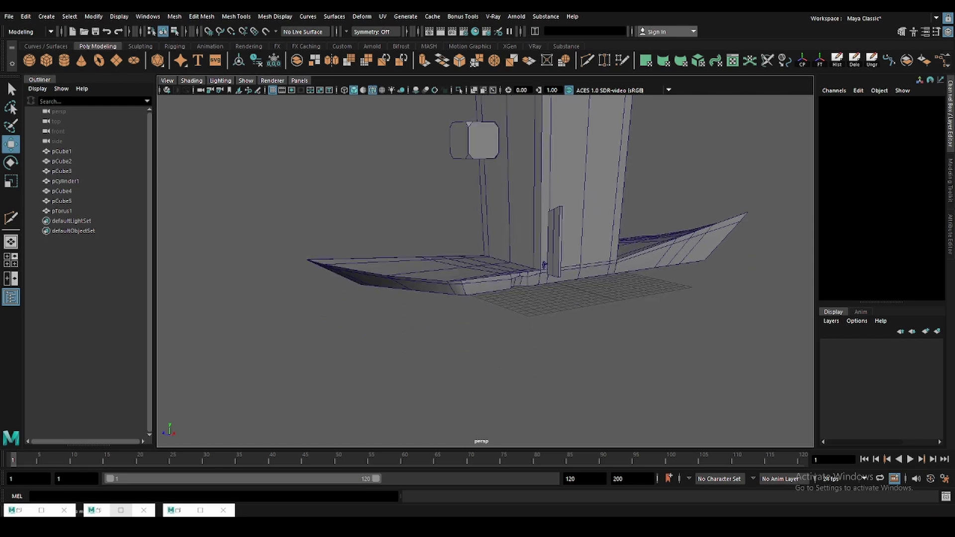
mouse_move(572, 298)
alt+mouse_down()
mouse_move(558, 320)
mouse_move(497, 328)
alt+mouse_up()
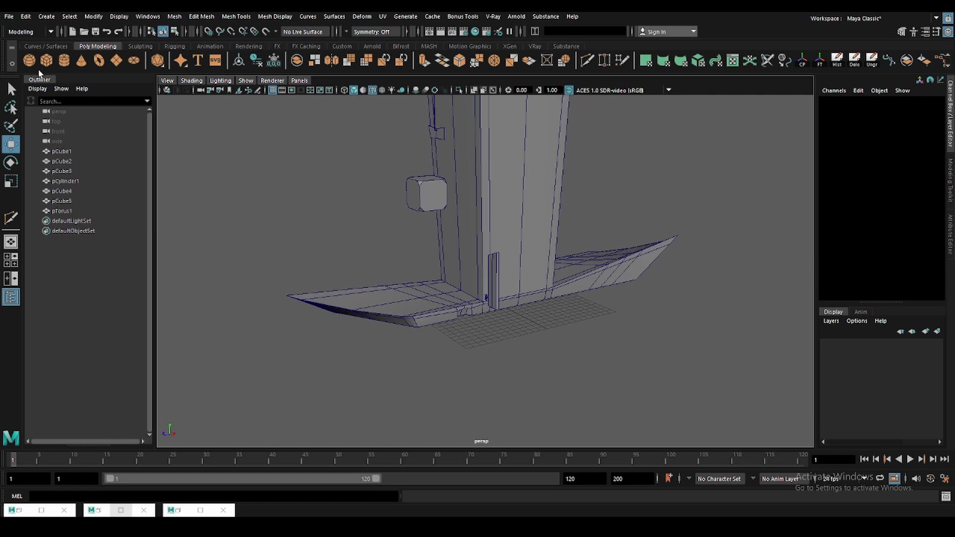
click(494, 282)
- Scale pCube6 into a tall raised slab and duplicate it as a shorter, lower pCube7
key(r)
drag(569, 341, 602, 328)
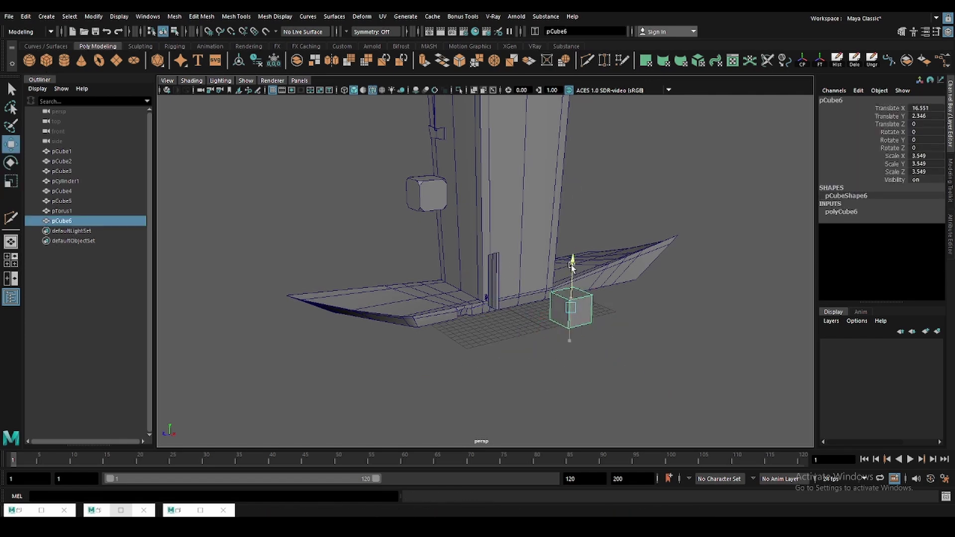
mouse_move(572, 299)
alt+mouse_down()
mouse_move(447, 279)
mouse_move(483, 281)
mouse_move(493, 194)
mouse_move(509, 285)
mouse_move(498, 289)
alt+mouse_up()
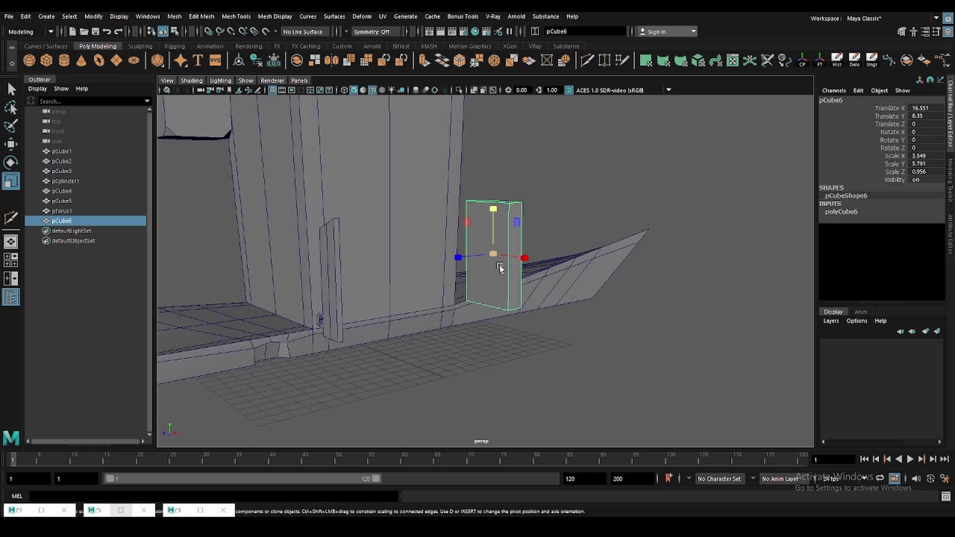
key(ctrl+d)
mouse_move(501, 225)
mouse_down()
mouse_move(497, 306)
mouse_move(530, 313)
mouse_move(503, 317)
mouse_move(511, 298)
mouse_move(483, 279)
mouse_move(507, 292)
mouse_move(495, 275)
mouse_up()
- Insert a middle edge loop on pCube7 and shift its top and bottom edges so it leans
click(501, 348)
key(w)
alt+drag(569, 326, 526, 330)
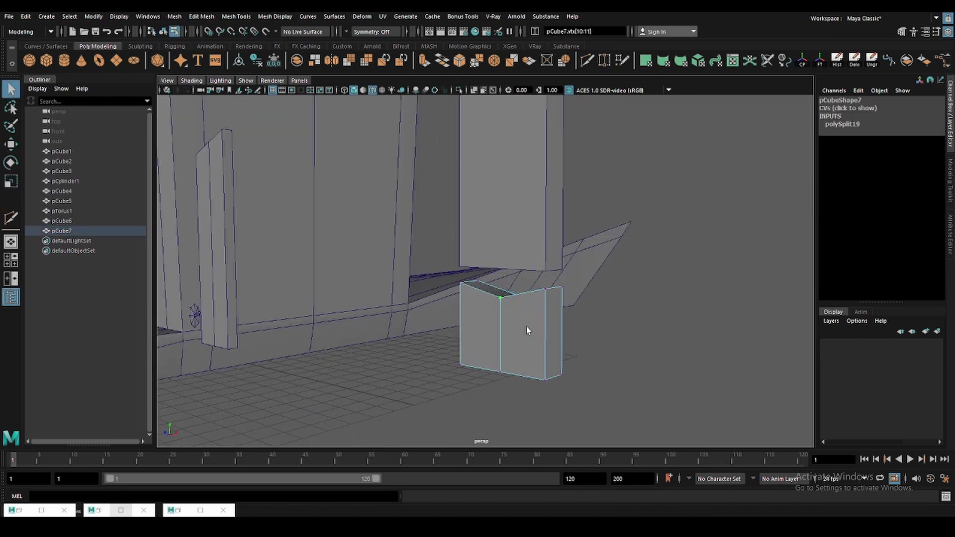
click(518, 294)
mouse_move(518, 296)
alt+mouse_down()
mouse_move(467, 308)
mouse_move(478, 319)
alt+mouse_up()
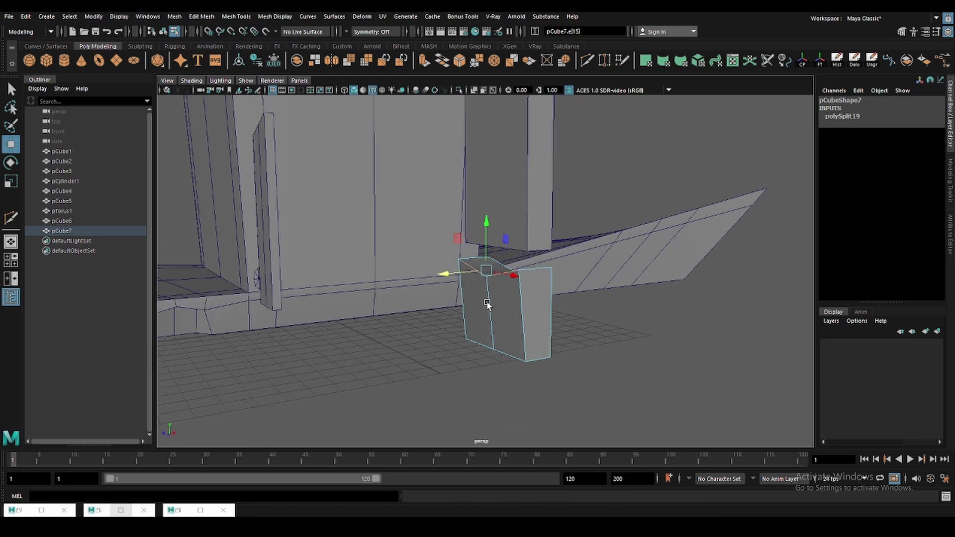
click(492, 348)
mouse_move(458, 351)
mouse_down()
mouse_move(471, 357)
mouse_move(482, 324)
mouse_up()
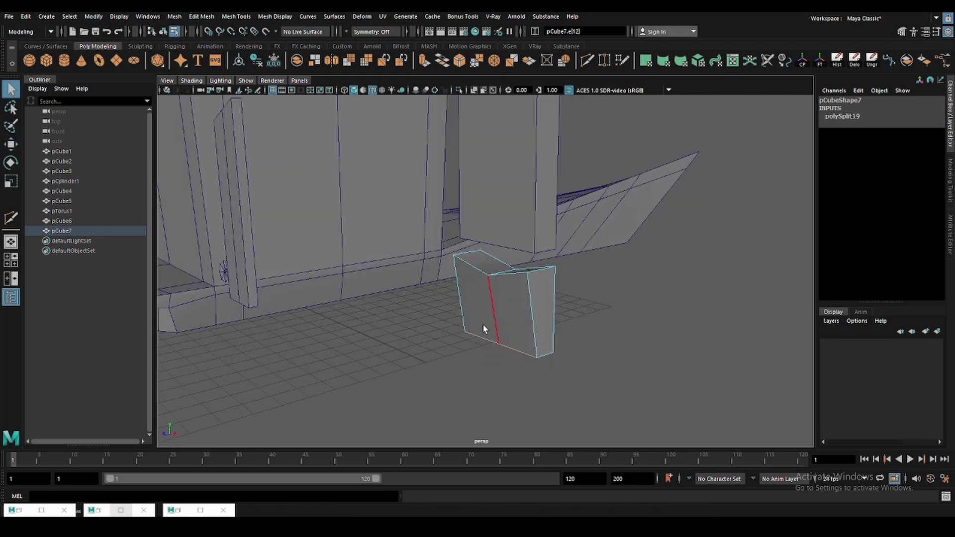
- Multi-Cut a new edge across the lower block and return to object selection
shift+right_drag(482, 324, 537, 315)
mouse_move(537, 316)
alt+mouse_down()
mouse_move(535, 282)
mouse_move(495, 277)
mouse_move(550, 300)
mouse_move(507, 315)
alt+mouse_up()
key(Return)
key(F8)
- Bevel the lower block's middle edge and raise the bevel to 2 segments
key(q)
key(F10)
click(491, 304)
key(ctrl+b)
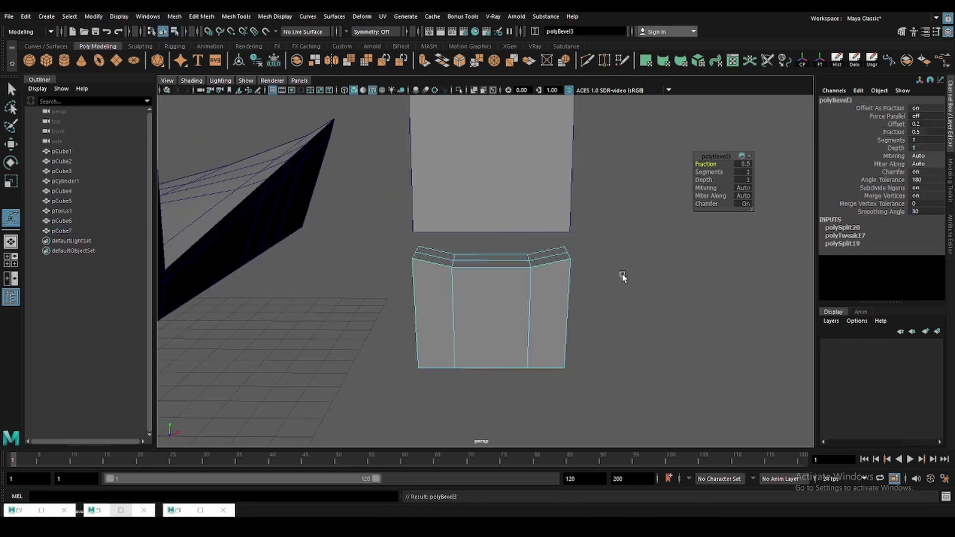
key(ctrl+a)
drag(843, 195, 889, 184)
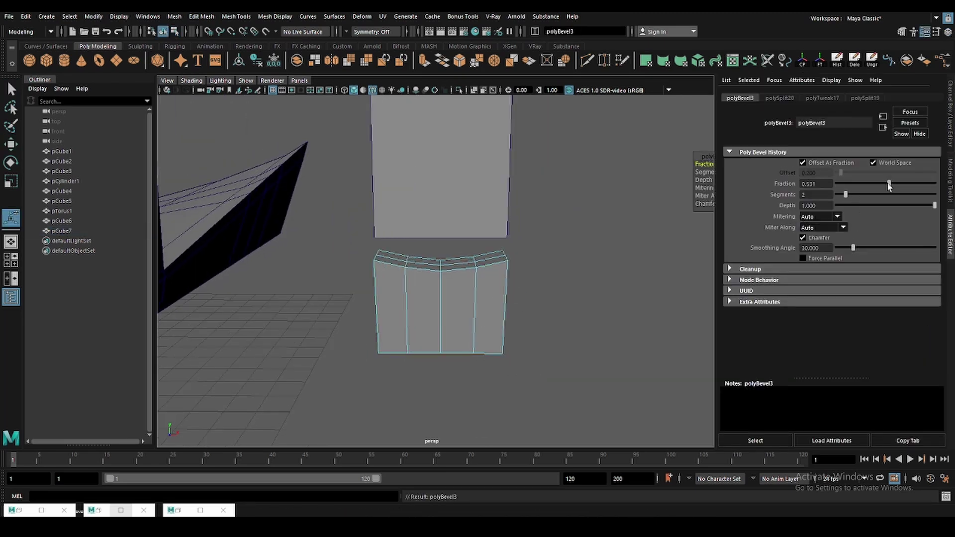
- Preview the bevelled block as smoothed and select a bottom corner face
mouse_move(377, 311)
alt+mouse_down()
mouse_move(432, 318)
mouse_move(444, 296)
alt+mouse_up()
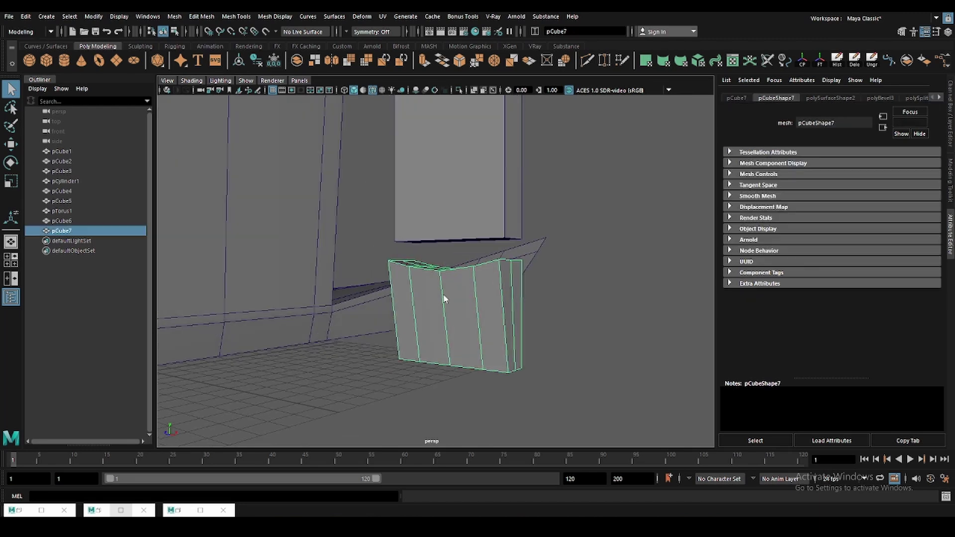
key(F8)
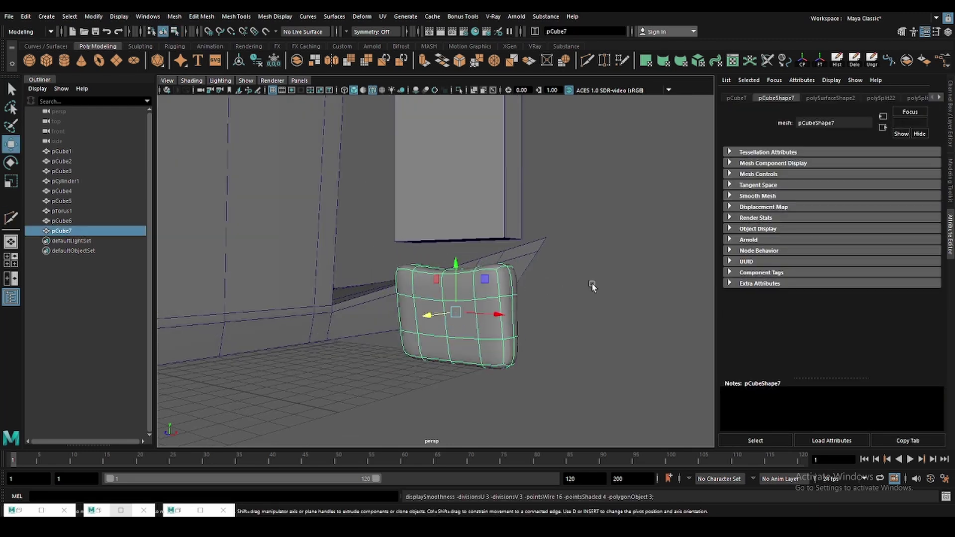
key(3)
click(520, 273)
click(492, 313)
alt+drag(492, 313, 484, 292)
key(F11)
click(484, 292)
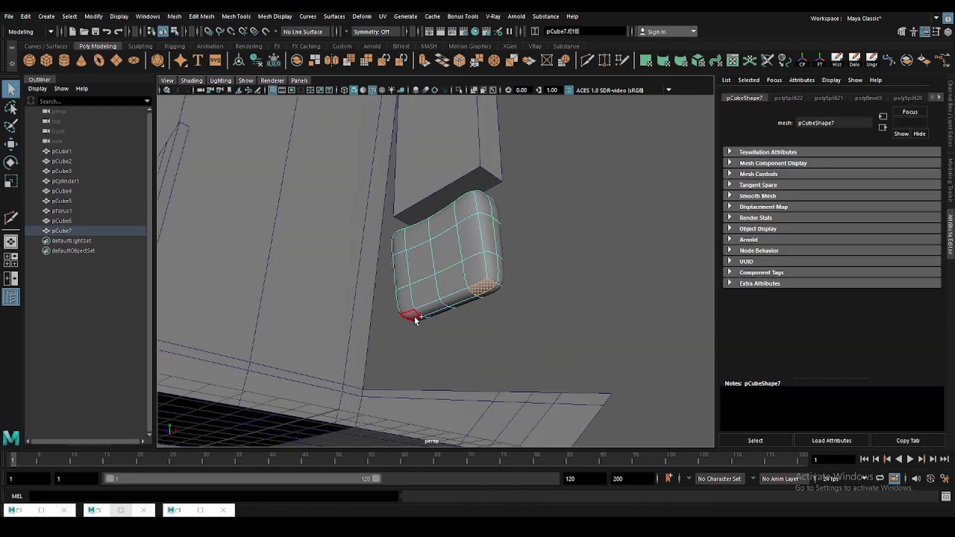
- Insert two extra edge loops across the cushion block pCube7, then reselect it
click(547, 279)
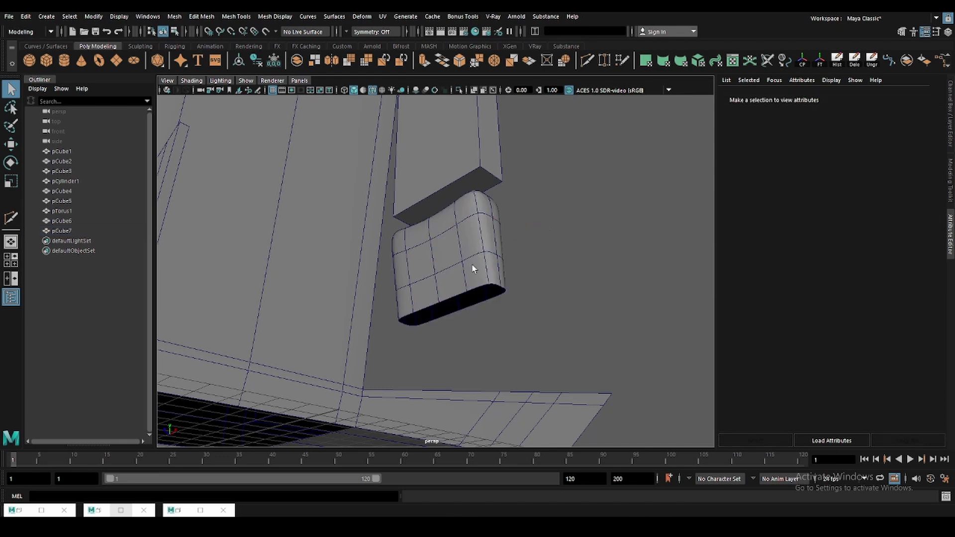
mouse_move(473, 271)
alt+mouse_down()
mouse_move(404, 109)
mouse_move(475, 226)
mouse_move(490, 206)
alt+mouse_up()
click(474, 226)
key(w)
shift+right_drag(490, 206, 445, 233)
click(460, 186)
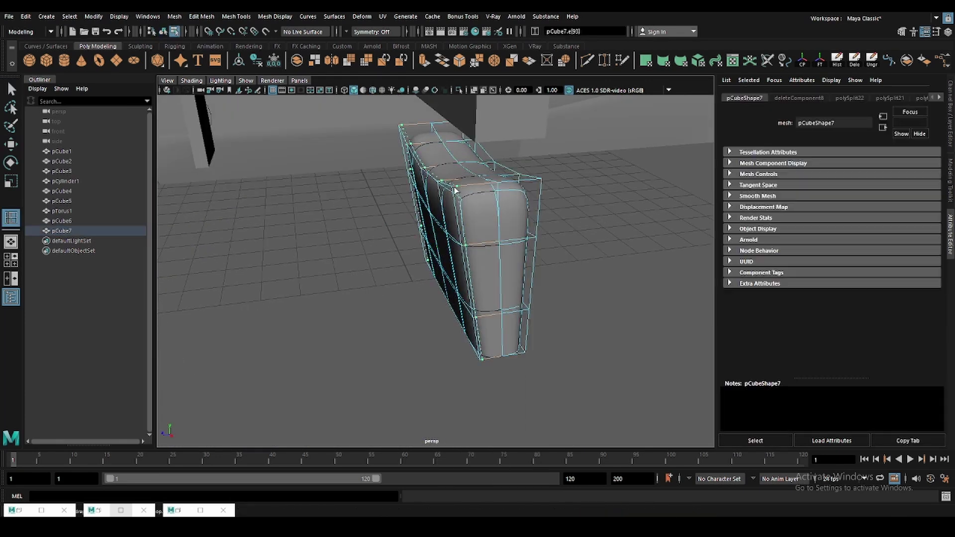
click(460, 186)
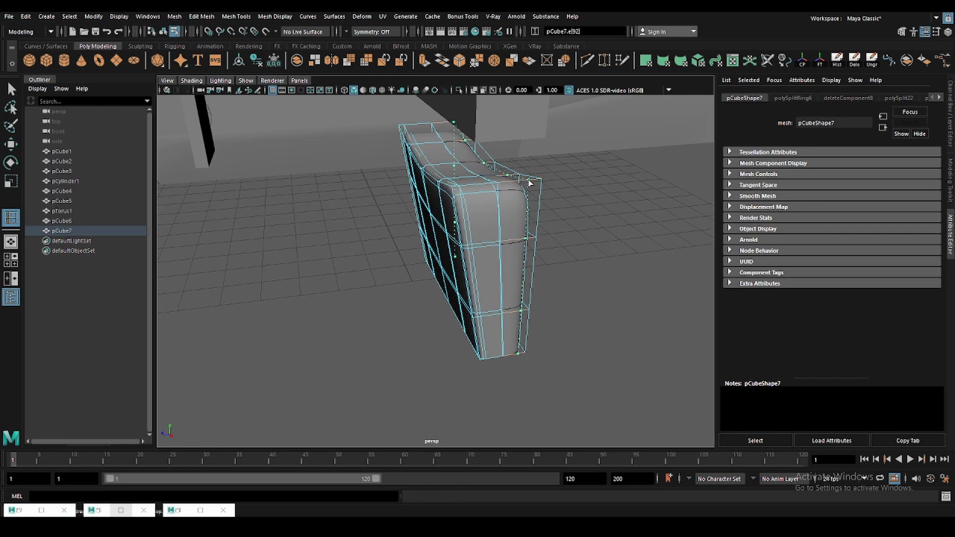
key(w)
click(571, 174)
mouse_move(572, 174)
alt+mouse_down()
mouse_move(499, 235)
mouse_move(457, 234)
mouse_move(430, 253)
mouse_move(575, 271)
mouse_move(454, 316)
alt+mouse_up()
click(431, 254)
- Add a lattice to the cushion and scale and raise its bottom points to taper it
key(e)
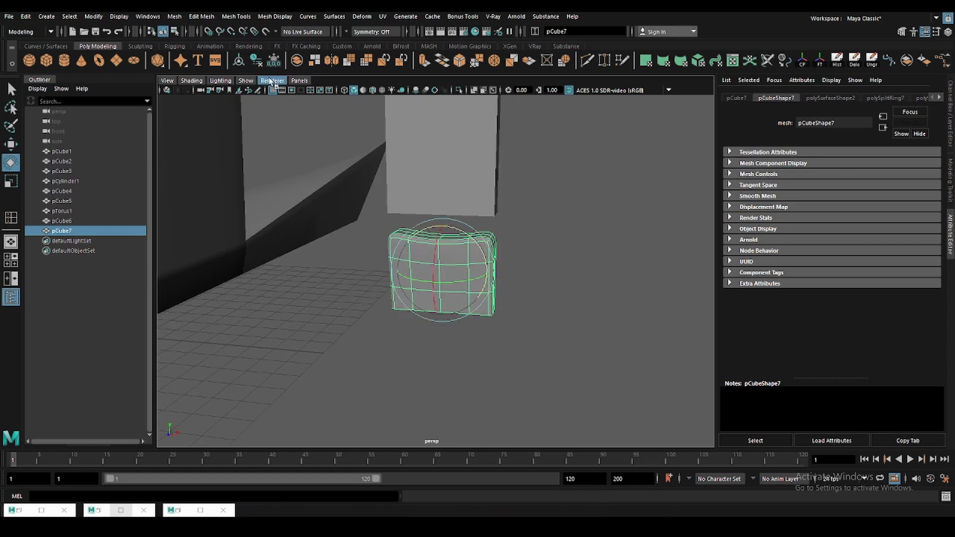
click(29, 61)
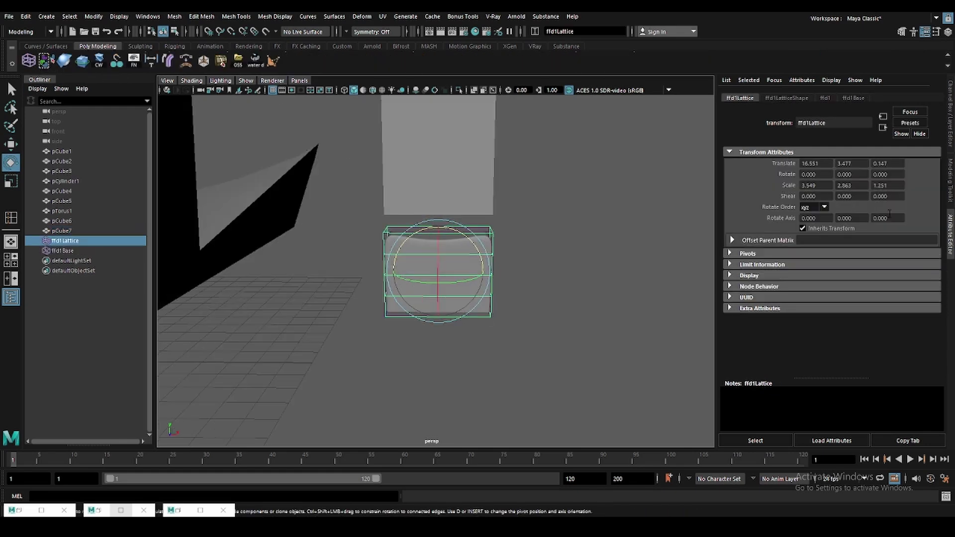
key(ctrl+a)
key(F8)
click(279, 276)
key(r)
mouse_move(408, 308)
mouse_down()
mouse_move(562, 336)
mouse_move(519, 324)
mouse_up()
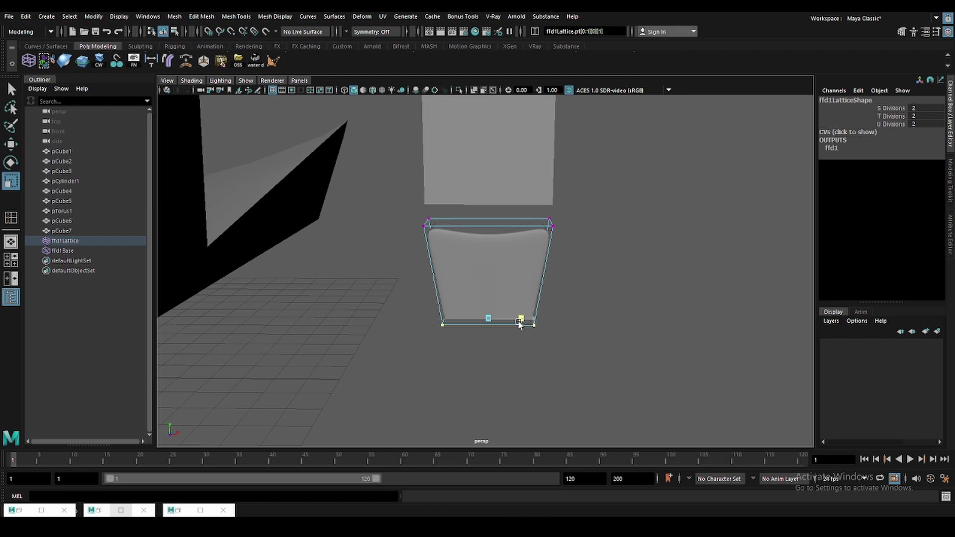
key(w)
mouse_move(484, 274)
mouse_down()
mouse_move(484, 262)
mouse_move(486, 271)
mouse_up()
- Delete the cushion's history to bake the lattice taper
click(587, 267)
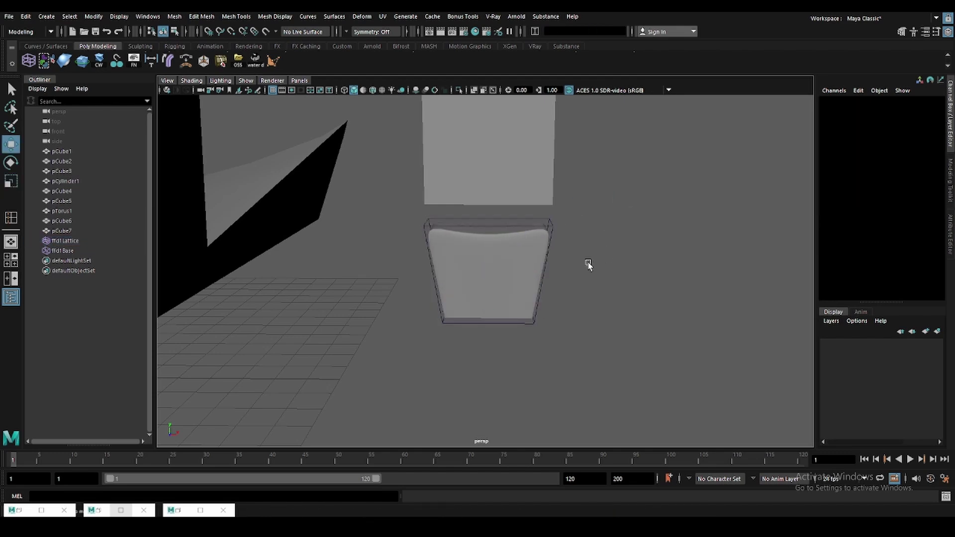
alt+drag(586, 267, 502, 279)
click(502, 269)
key(alt+shift+d)
- Select the tall slab pCube6 and Multi-Cut a horizontal split across it
mouse_move(525, 312)
alt+mouse_down()
mouse_move(497, 321)
mouse_move(502, 298)
mouse_move(577, 315)
mouse_move(541, 300)
mouse_move(614, 343)
alt+mouse_up()
click(498, 305)
click(577, 315)
click(527, 304)
click(601, 387)
mouse_move(601, 387)
alt+mouse_down()
mouse_move(575, 376)
mouse_move(633, 386)
mouse_move(552, 365)
mouse_move(507, 303)
mouse_move(493, 219)
mouse_move(516, 261)
mouse_move(508, 316)
mouse_move(488, 264)
mouse_move(505, 290)
alt+mouse_up()
click(633, 386)
click(506, 303)
key(y)
click(500, 236)
click(516, 264)
- Finish the slab cut and preview pCube6 as smoothed
key(w)
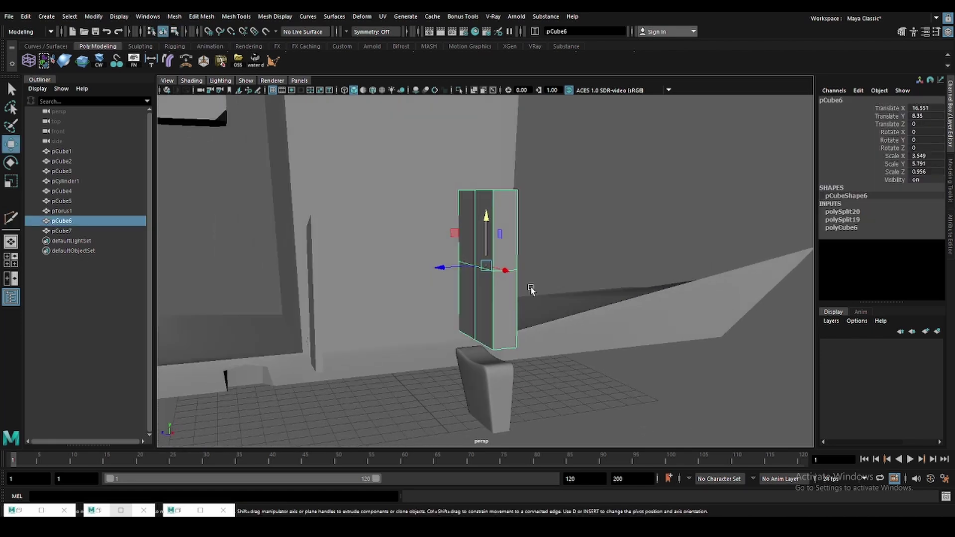
key(3)
alt+drag(485, 258, 479, 236)
key(q)
click(467, 219)
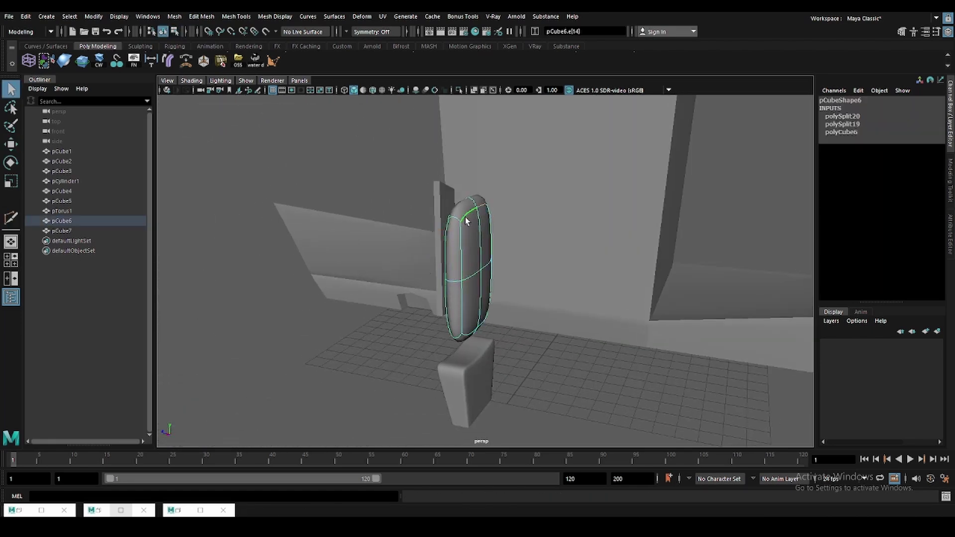
- Cut a vertical line down the capsule-shaped slab and preview it smoothed
alt+drag(441, 264, 434, 257)
key(ctrl+shift+x)
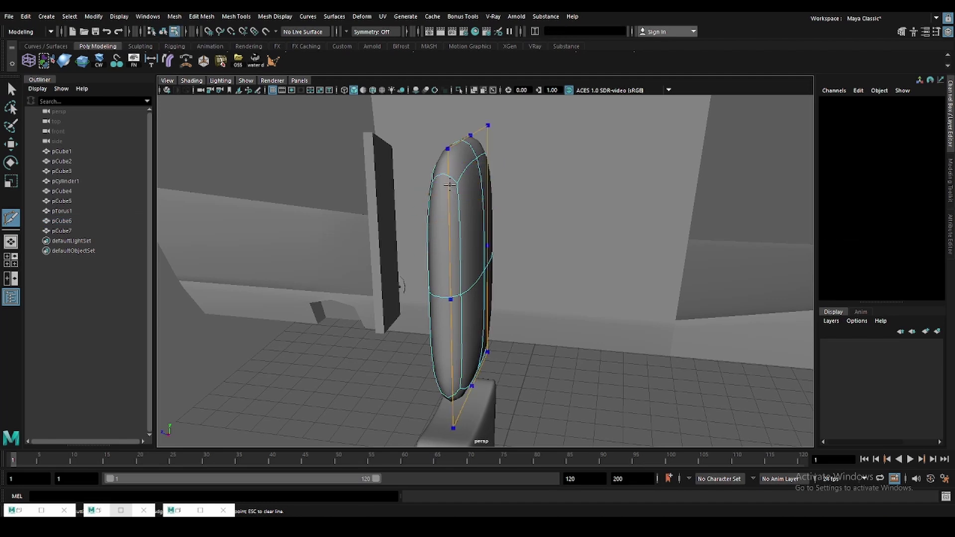
click(442, 168)
key(1)
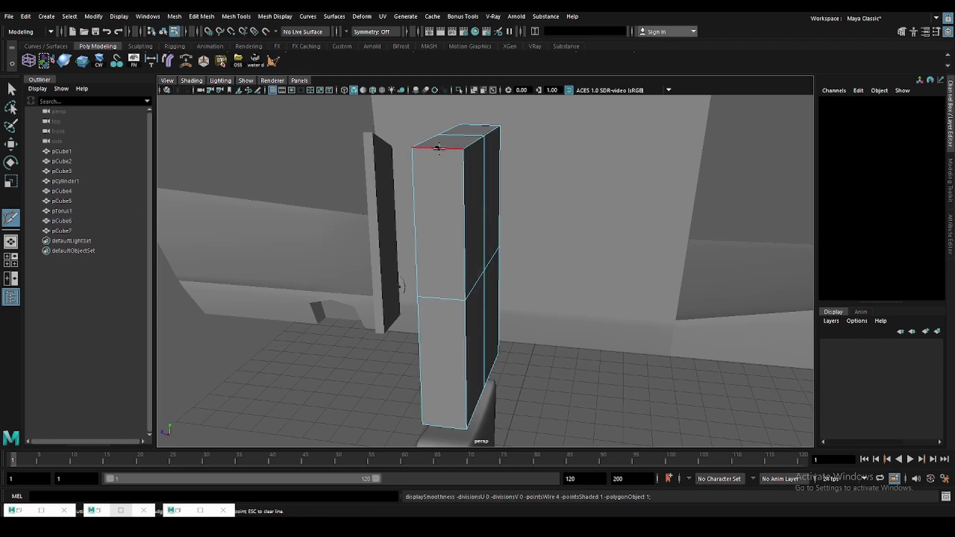
key(w)
key(3)
- Insert an edge loop across the capsule and slide it lower
mouse_move(650, 196)
alt+mouse_down()
mouse_move(534, 214)
mouse_move(514, 227)
alt+mouse_up()
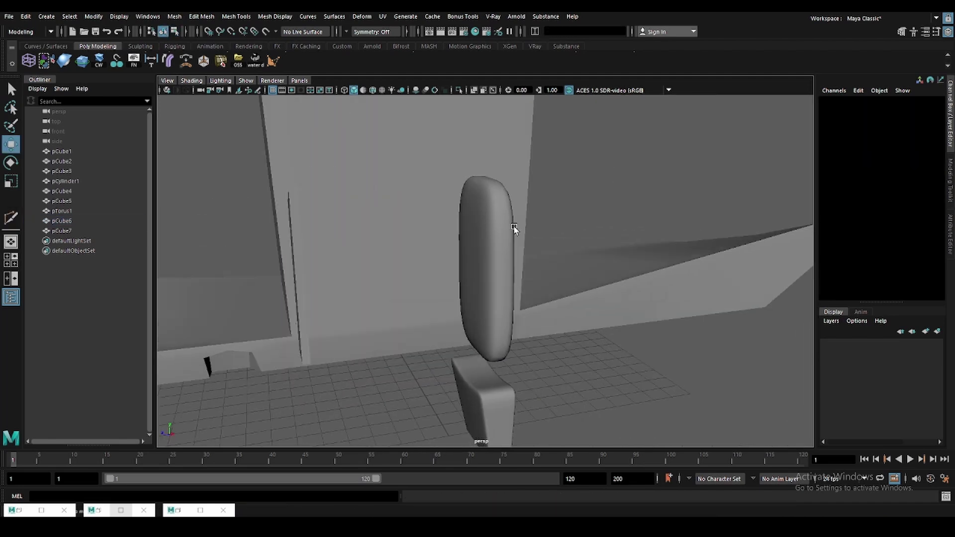
click(483, 276)
key(ctrl+shift+x)
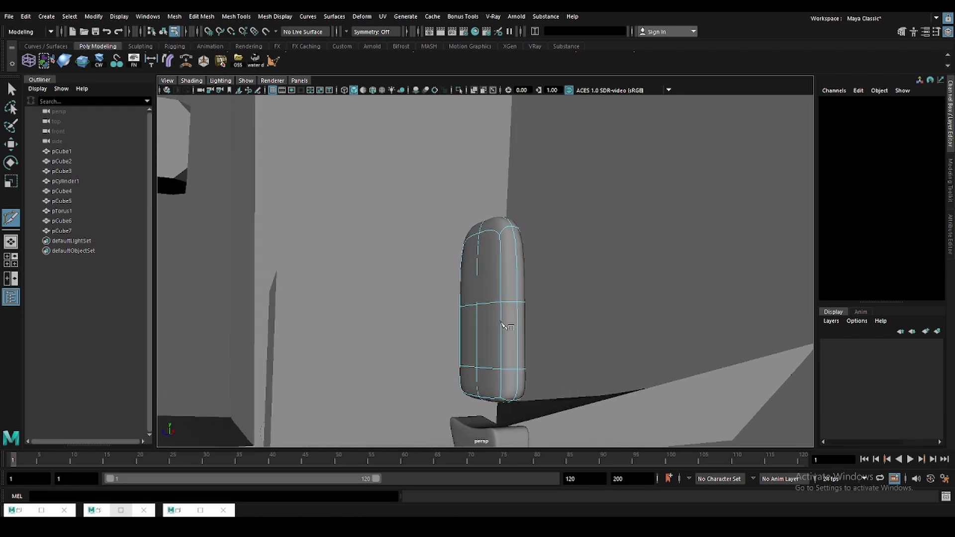
alt+drag(502, 278, 499, 259)
ctrl+click(499, 259)
alt+drag(552, 284, 497, 259)
key(w)
click(481, 258)
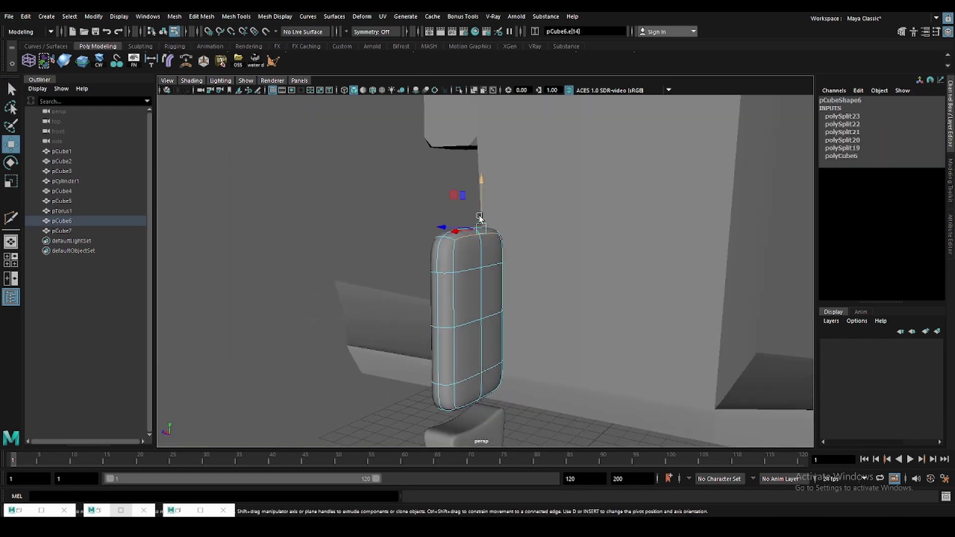
click(469, 275)
shift+middle_drag(473, 273, 479, 269)
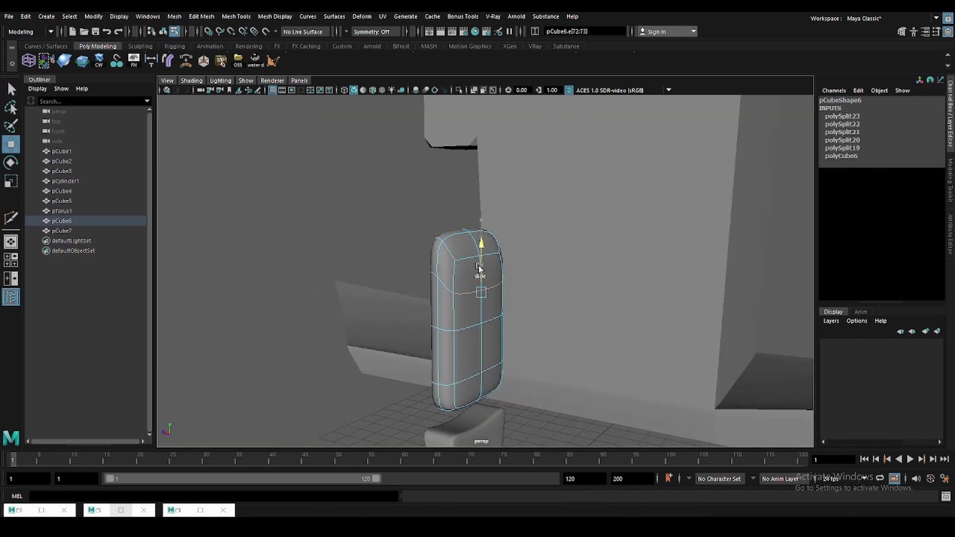
- Select a full edge loop and the edges near the capsule's top
click(356, 194)
alt+drag(501, 263, 485, 293)
key(F8)
click(486, 297)
key(F10)
double_click(486, 291)
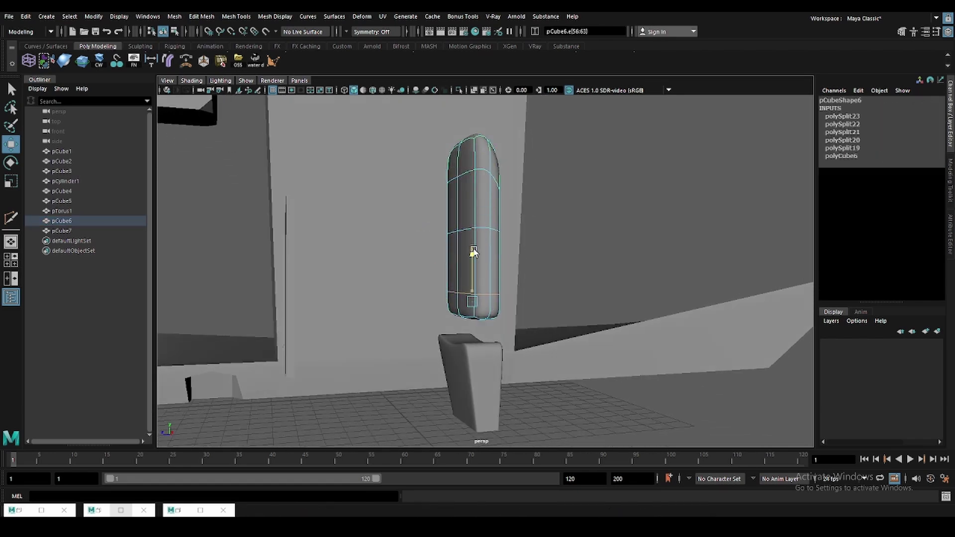
click(461, 229)
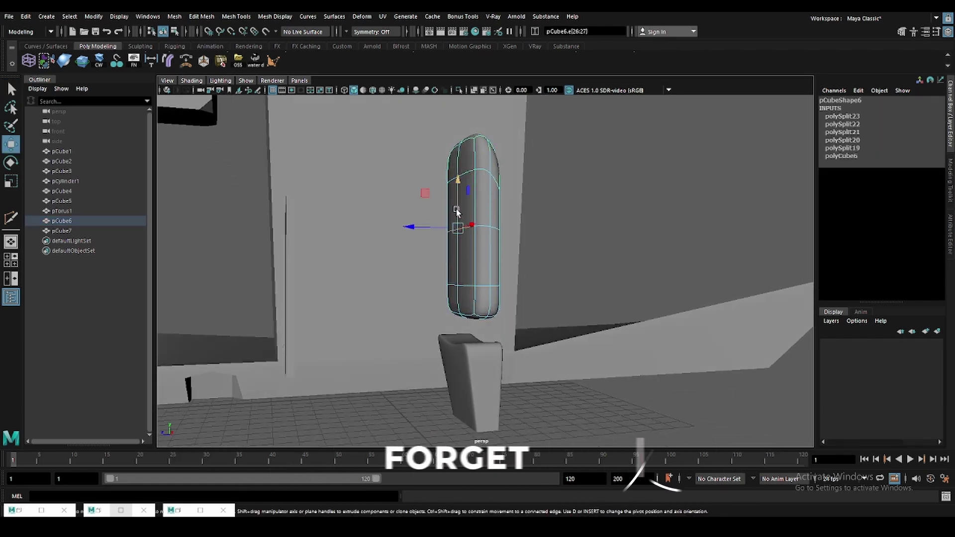
key(q)
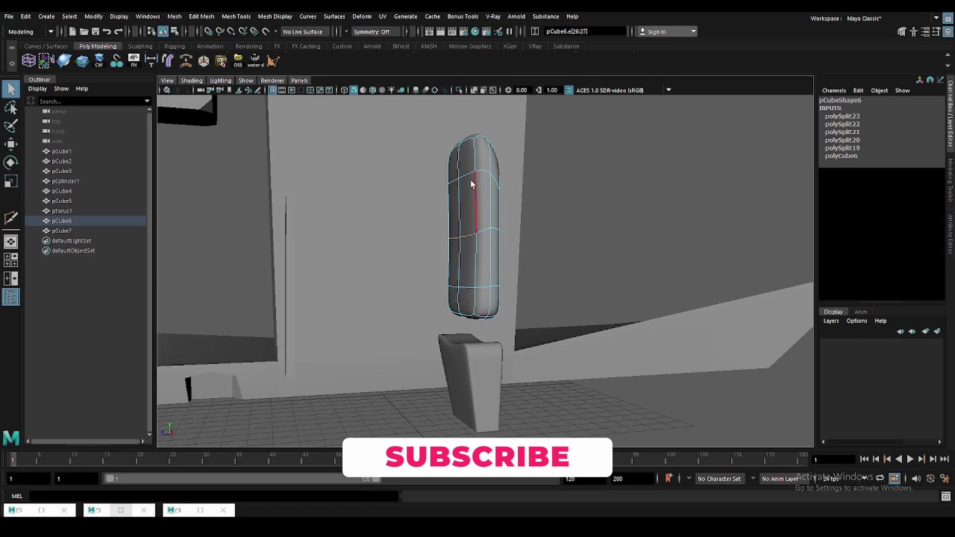
key(F8)
- Scale the capsule to narrow its thickness, then reselect the seat back
mouse_move(458, 279)
alt+mouse_down()
mouse_move(490, 258)
mouse_move(447, 239)
mouse_move(410, 241)
alt+mouse_up()
click(491, 257)
key(r)
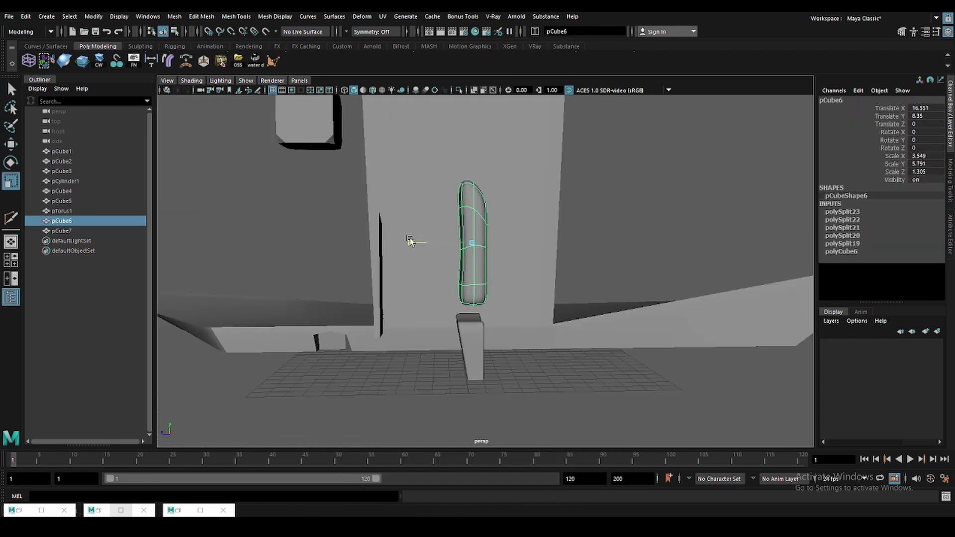
click(624, 213)
alt+drag(624, 213, 477, 213)
click(478, 213)
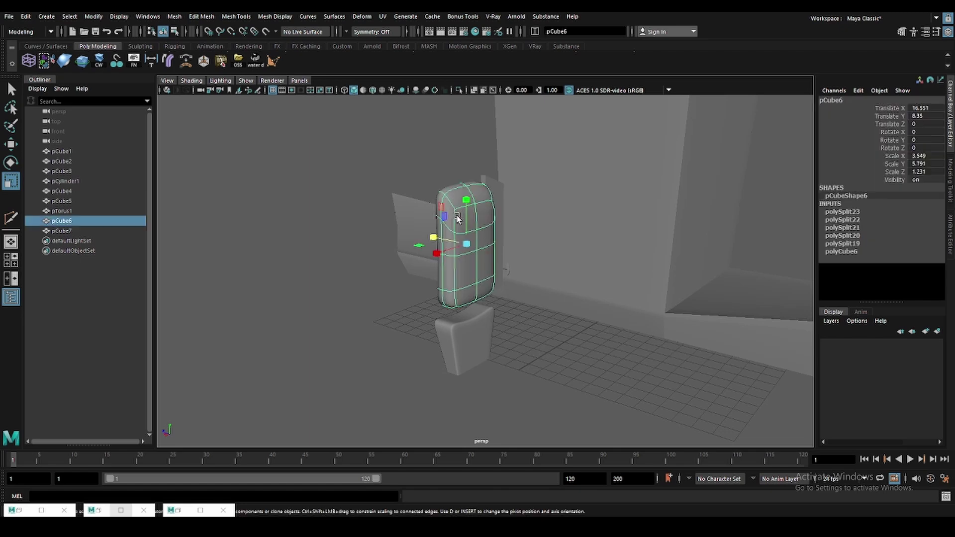
- Scale the seat back's top edge loop to soften its upper end, then select the cushion
key(q)
key(F8)
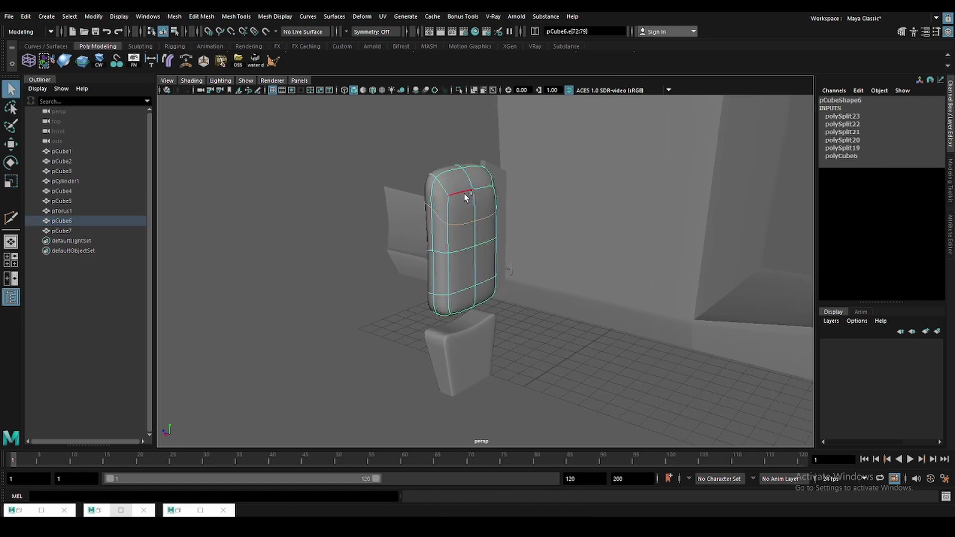
double_click(465, 198)
key(w)
key(e)
key(r)
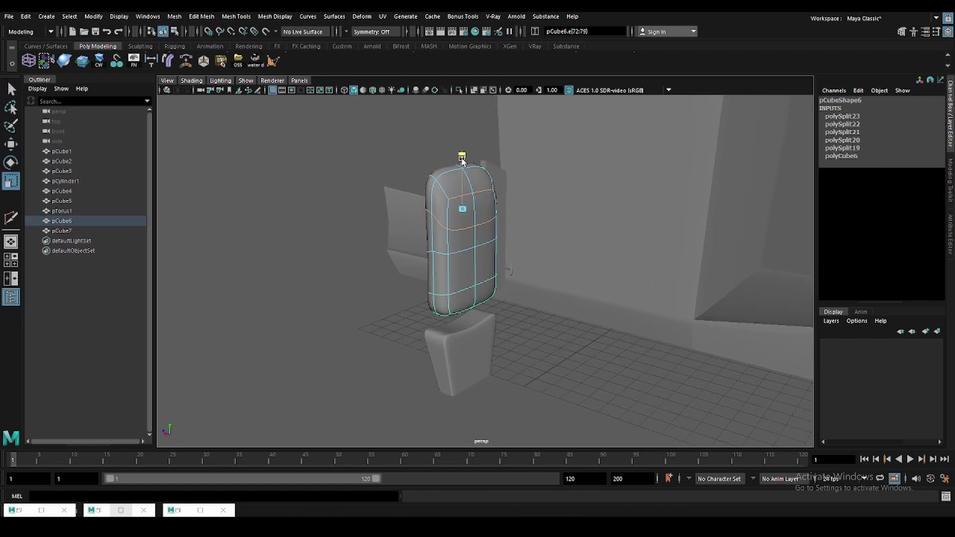
click(412, 182)
mouse_move(411, 182)
alt+mouse_down()
mouse_move(480, 199)
mouse_move(518, 187)
alt+mouse_up()
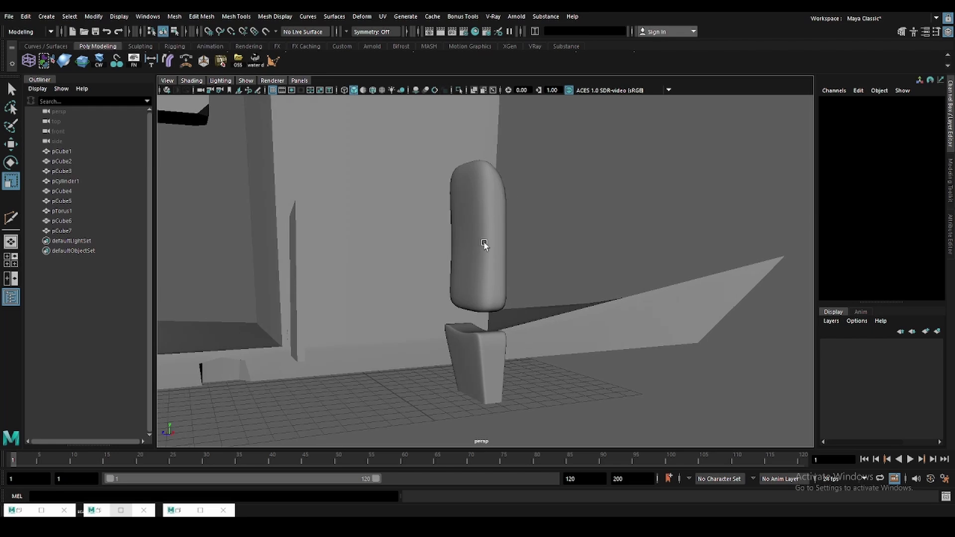
mouse_move(486, 243)
alt+mouse_down()
mouse_move(488, 277)
mouse_move(478, 256)
mouse_move(486, 299)
alt+mouse_up()
click(472, 277)
- Inspect an edge on cushion pCube7, then reselect the cushion from the front
key(q)
key(F10)
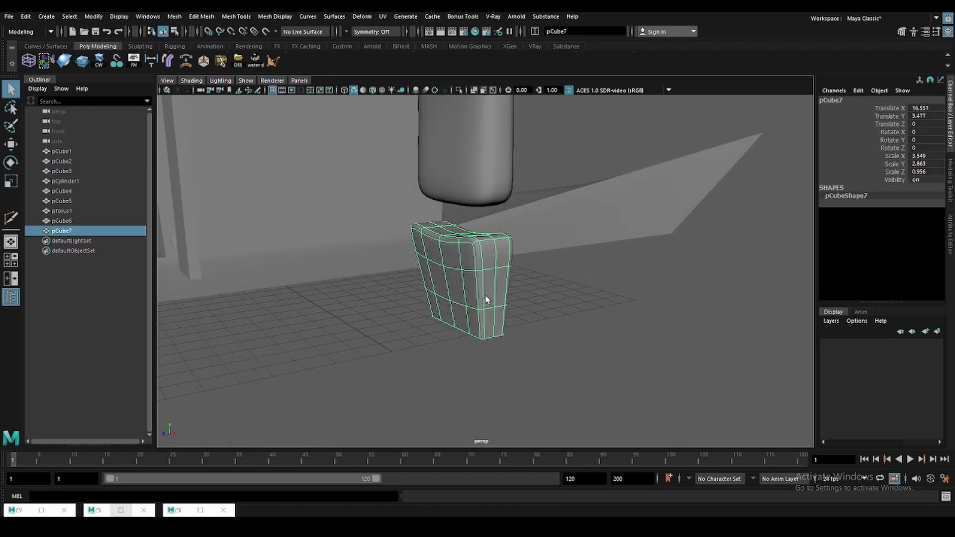
click(483, 259)
alt+drag(503, 257, 418, 281)
key(r)
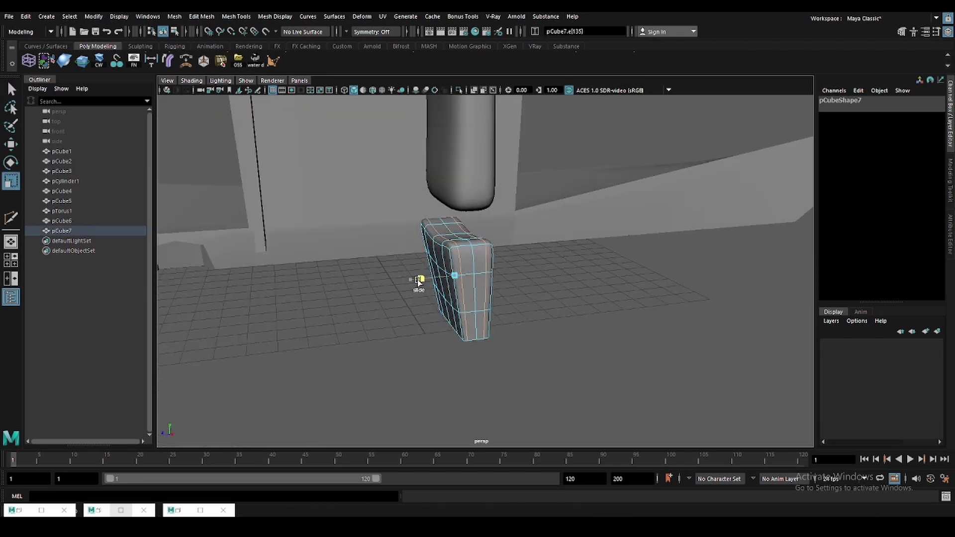
key(F8)
click(544, 309)
mouse_move(544, 309)
alt+mouse_down()
mouse_move(495, 298)
mouse_move(535, 294)
mouse_move(520, 269)
alt+mouse_up()
click(520, 269)
- Move the cushion's top centre vertices to dip its top
key(F9)
key(q)
click(486, 231)
key(w)
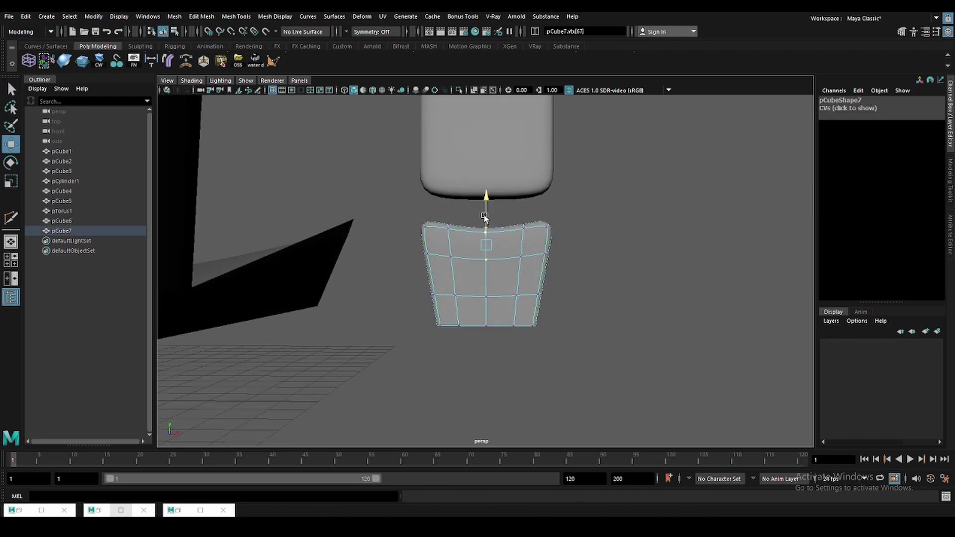
click(448, 231)
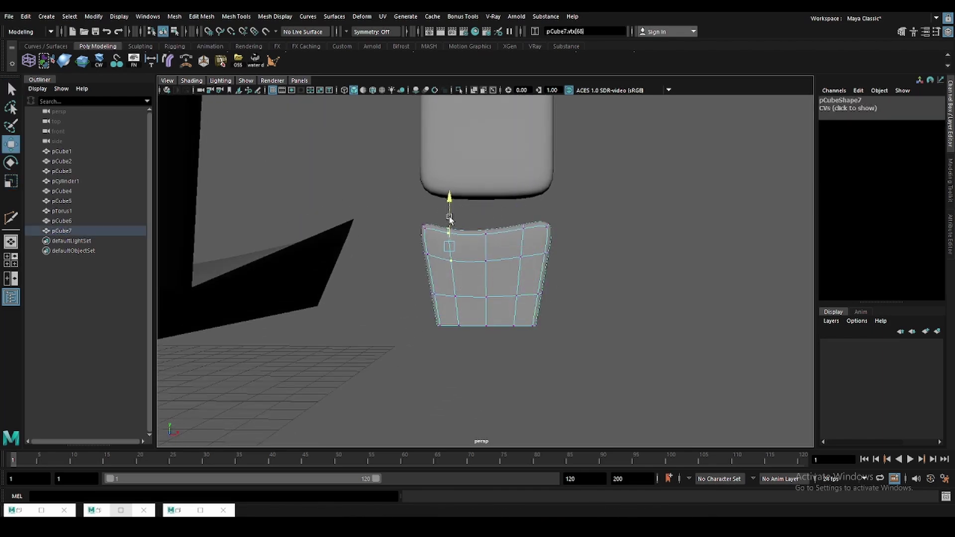
click(519, 234)
click(467, 213)
click(479, 230)
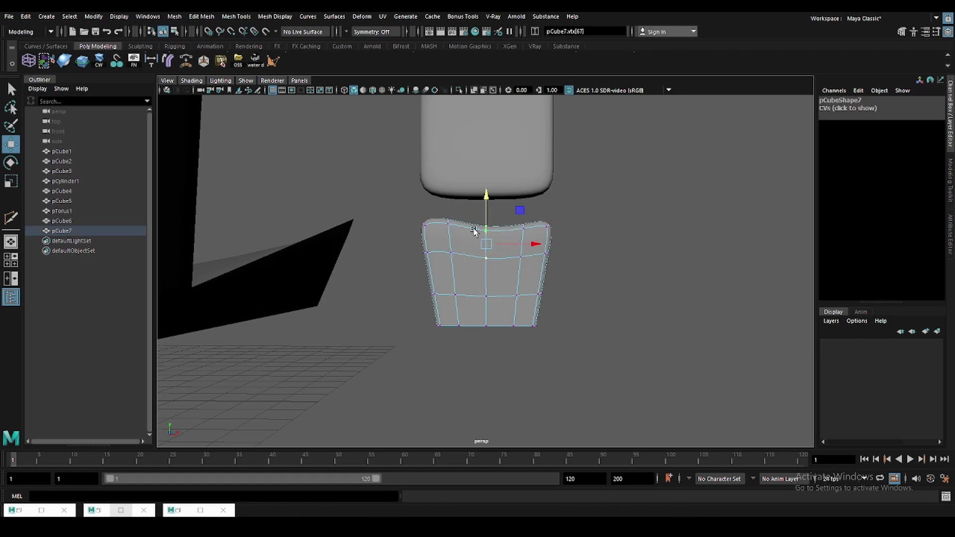
mouse_move(473, 231)
alt+mouse_down()
mouse_move(550, 257)
mouse_move(505, 262)
alt+mouse_up()
- Apply Edit Edge Flow to the cushion's edge loops to curve its top smoothly
key(q)
click(507, 268)
key(F10)
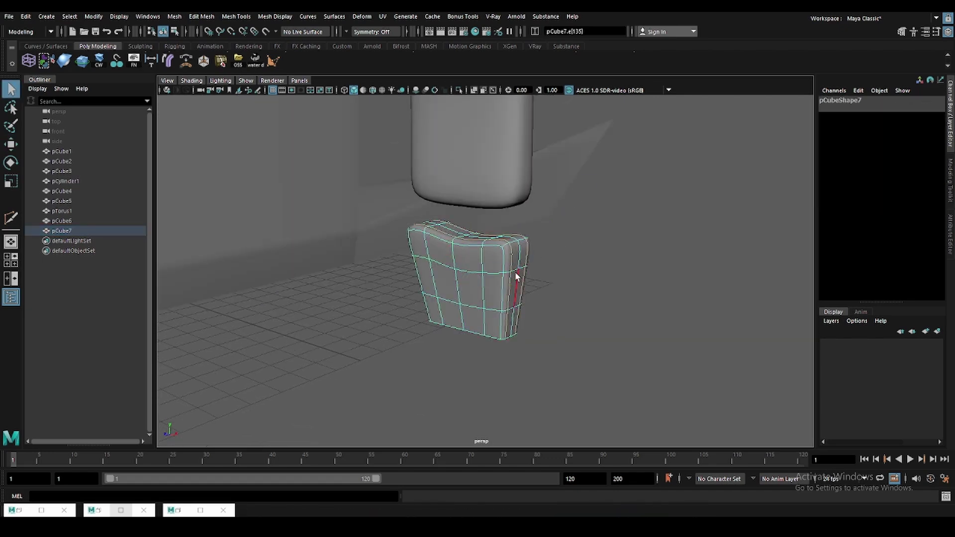
shift+right_drag(572, 214, 592, 228)
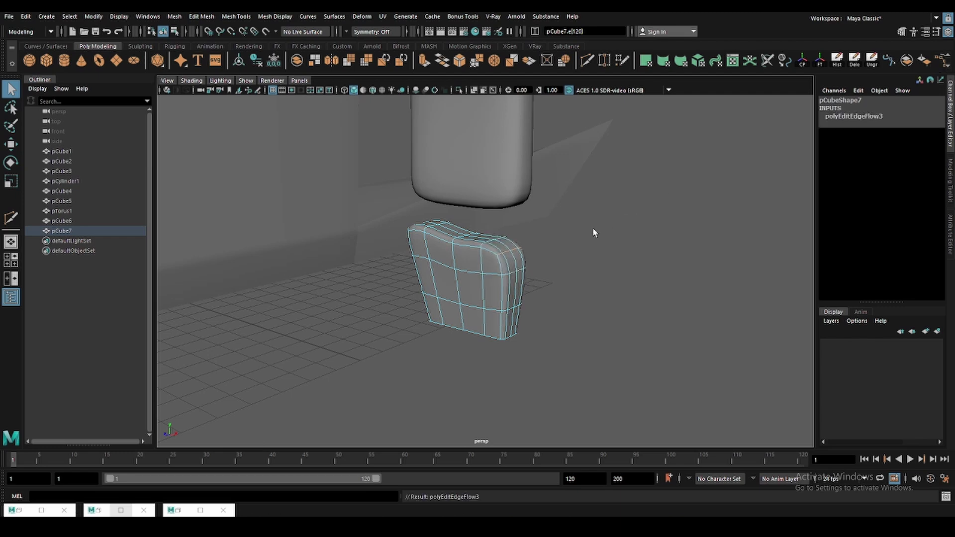
alt+drag(592, 228, 644, 235)
key(g)
mouse_move(445, 242)
alt+mouse_down()
mouse_move(531, 249)
mouse_move(532, 213)
alt+mouse_up()
- Select a different cushion edge and view it from the side
key(w)
click(516, 250)
key(q)
key(w)
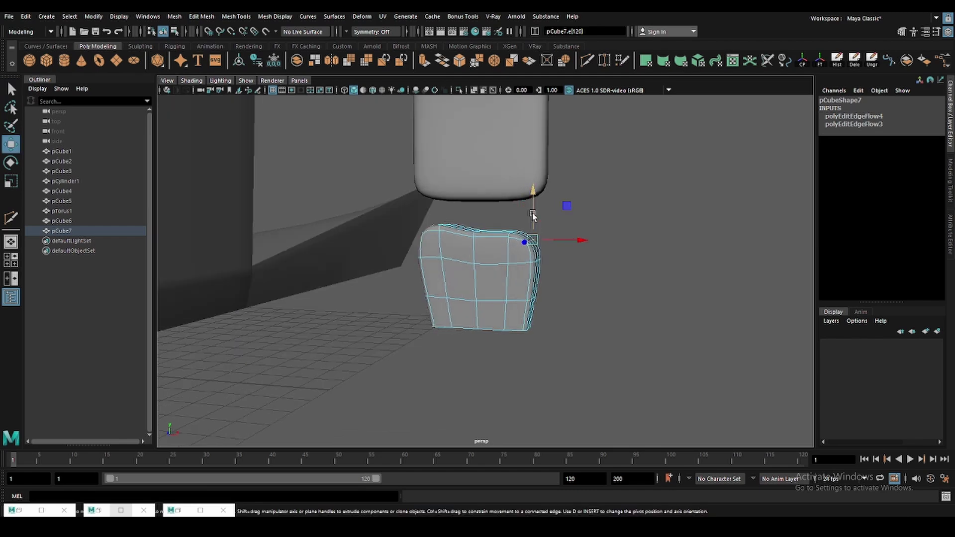
mouse_move(574, 240)
alt+mouse_down()
mouse_move(559, 241)
mouse_move(593, 238)
mouse_move(486, 258)
mouse_move(453, 282)
alt+mouse_up()
- Bend the cushion's middle edge loop slightly leftward to curve its sides
key(F8)
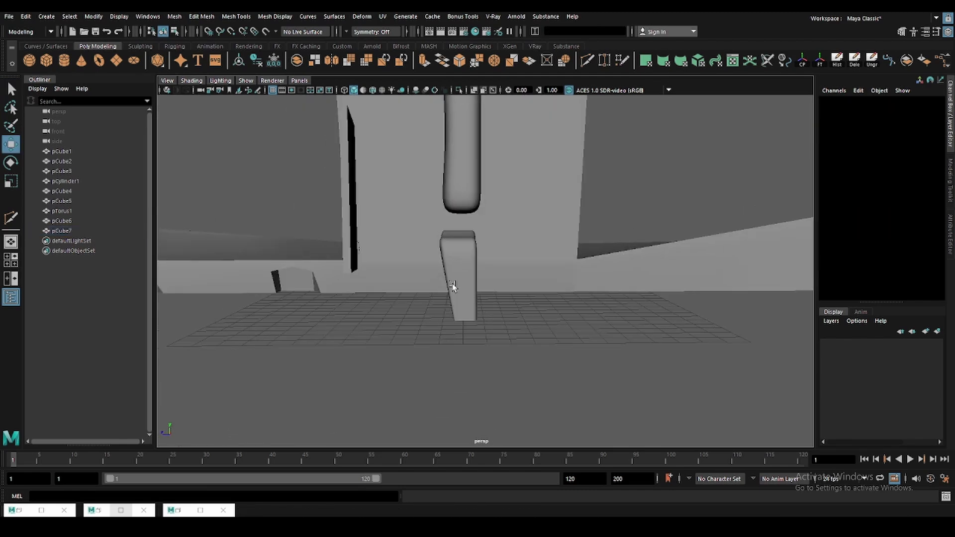
click(467, 291)
key(q)
key(F8)
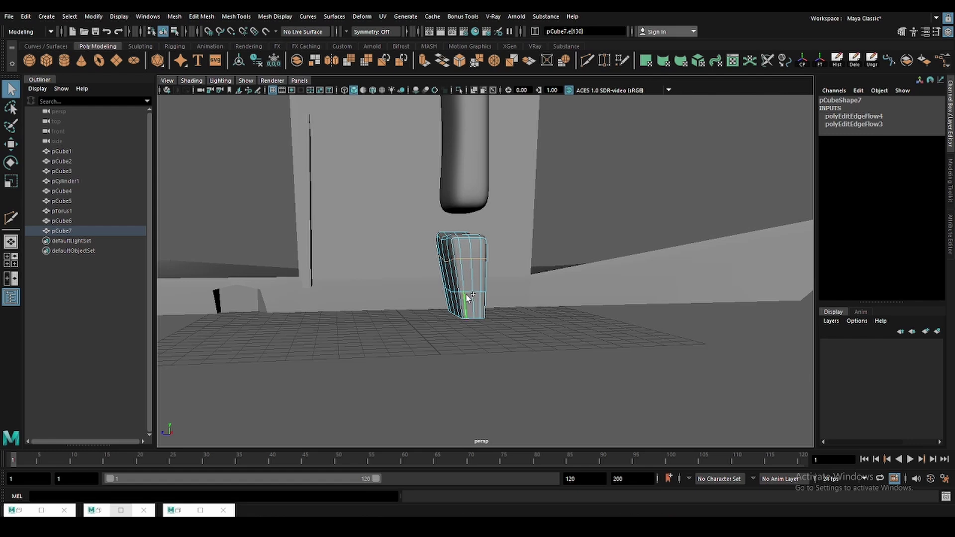
key(w)
drag(429, 273, 423, 276)
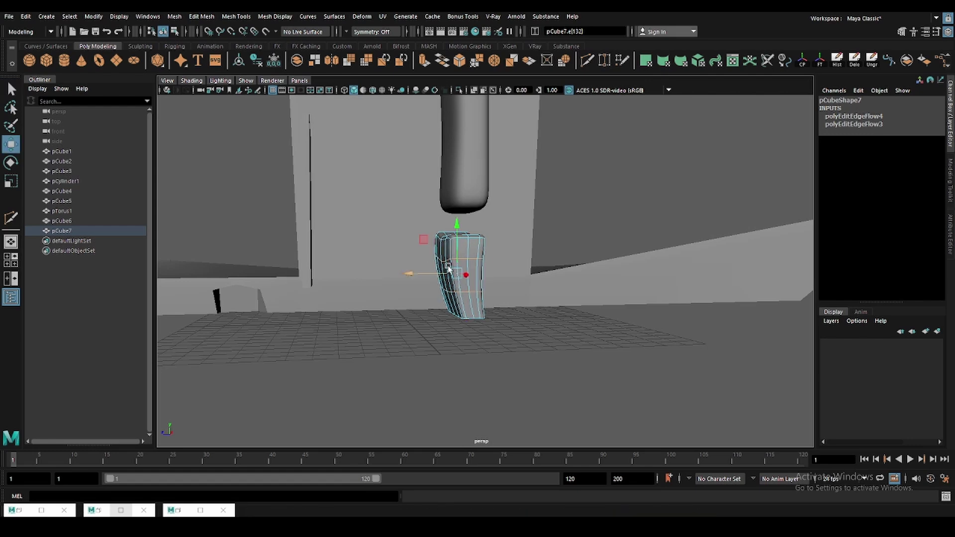
- Undo the bottom edge move and shift the middle edge slightly sideways instead
key(e)
click(465, 319)
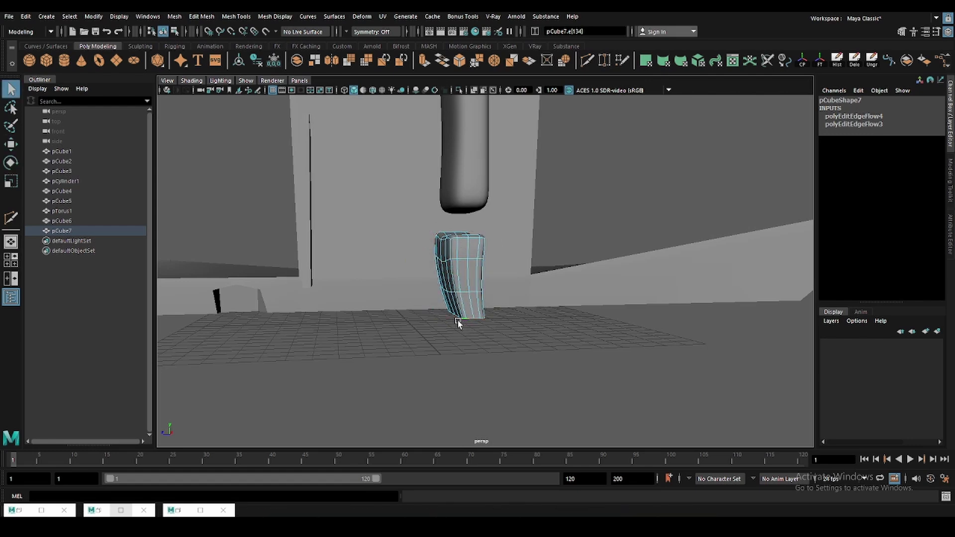
key(w)
key(ctrl+z)
key(w)
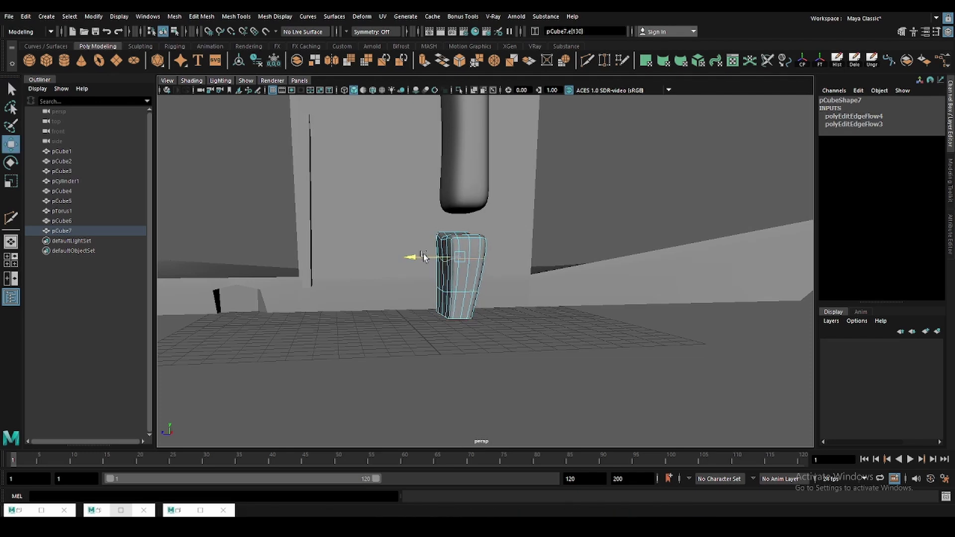
drag(422, 256, 419, 258)
key(F8)
alt+drag(486, 270, 453, 285)
click(453, 285)
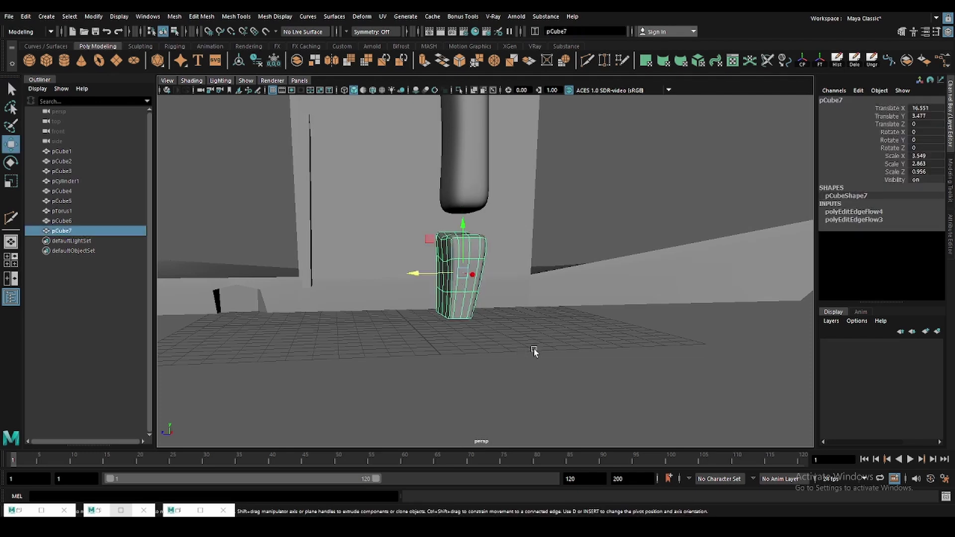
click(533, 348)
- Create a cylinder with 8 axis subdivisions beside the seat
click(65, 60)
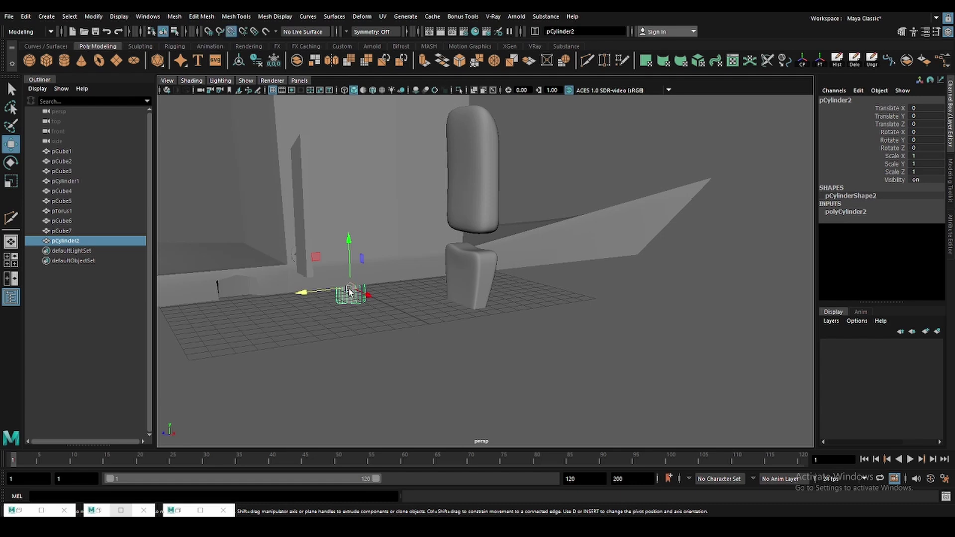
drag(349, 293, 497, 259)
click(893, 211)
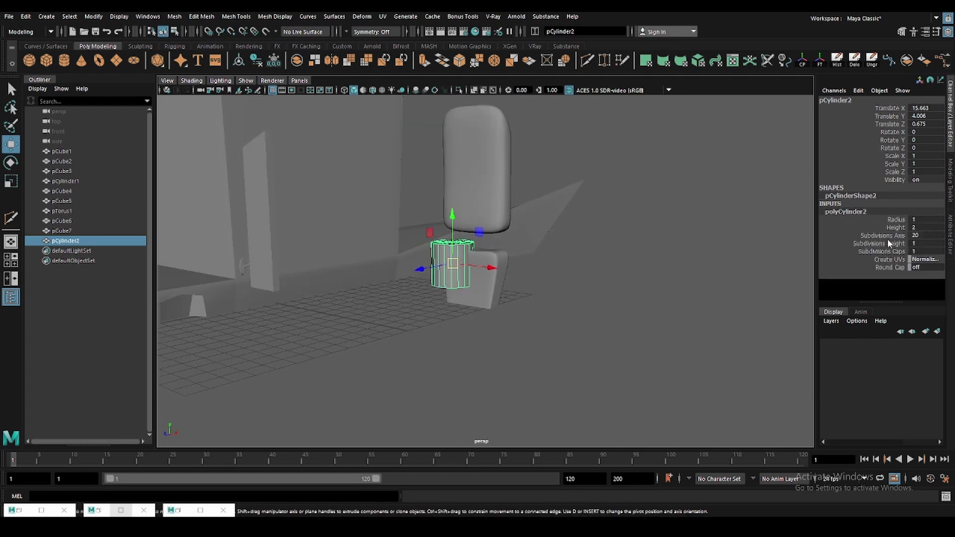
key(Return)
scroll(539, 213, up, 5)
alt+drag(539, 213, 460, 264)
- Scale the cylinder into a thin post between cushion and back, and duplicate it
key(r)
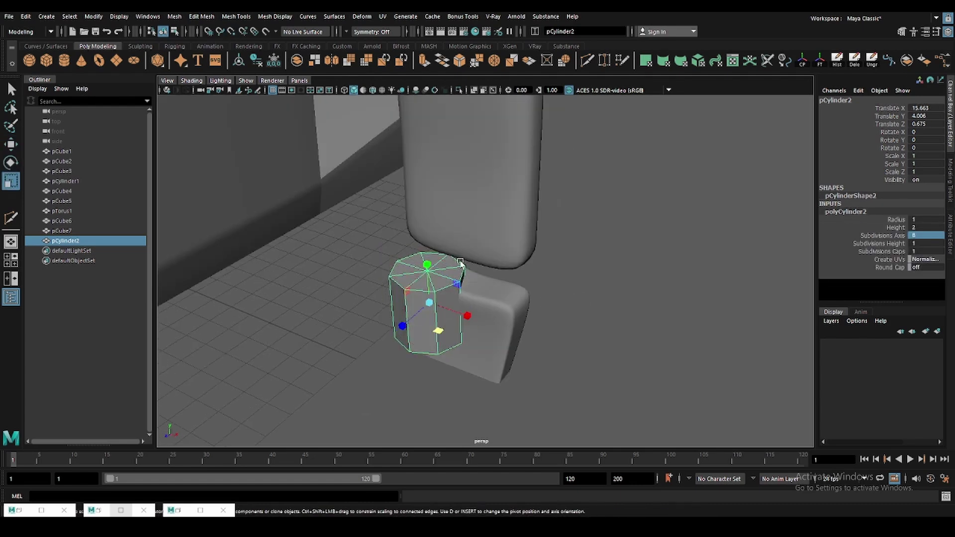
click(373, 90)
mouse_move(428, 302)
mouse_down()
mouse_move(379, 316)
mouse_move(433, 264)
mouse_move(424, 160)
mouse_up()
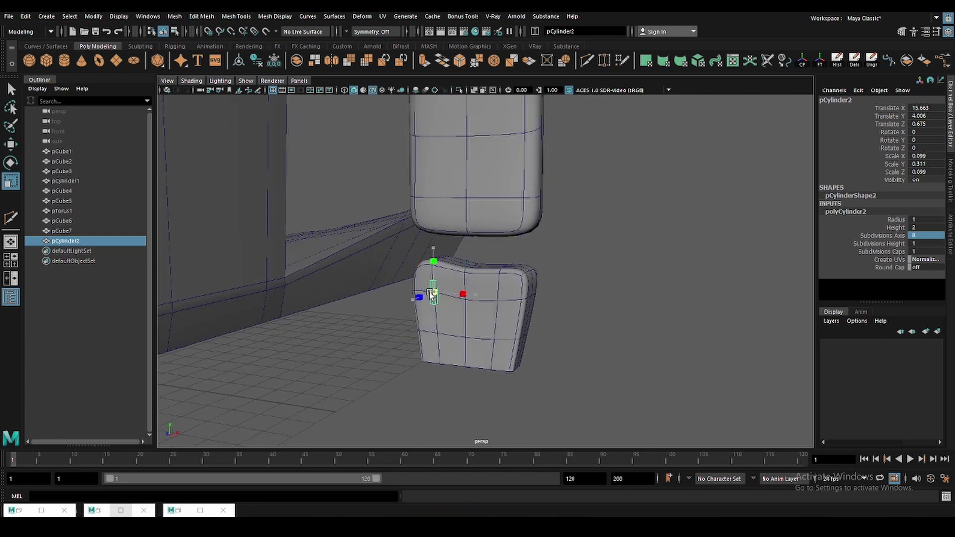
key(w)
mouse_move(430, 220)
alt+mouse_down()
mouse_move(398, 304)
mouse_move(424, 293)
alt+mouse_up()
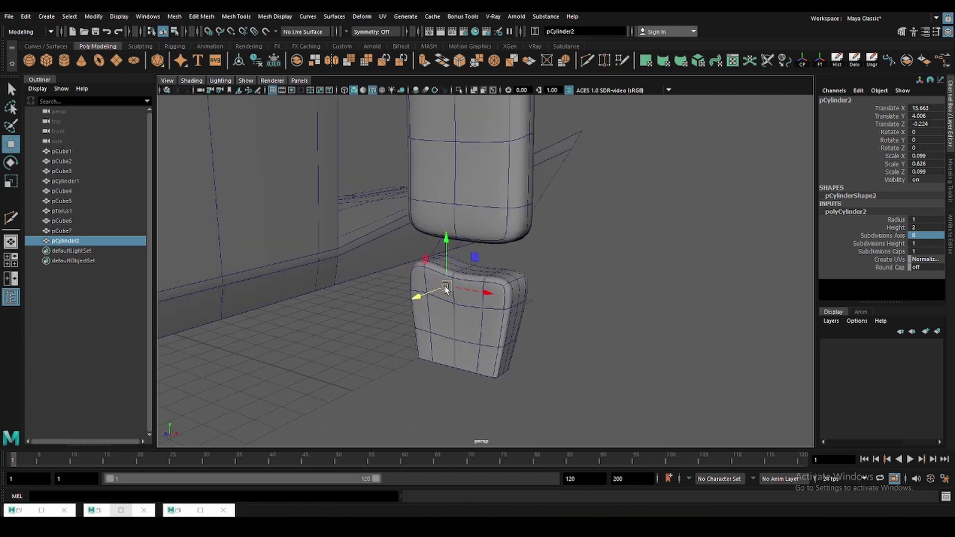
mouse_move(464, 269)
alt+mouse_down()
mouse_move(503, 249)
mouse_move(486, 247)
alt+mouse_up()
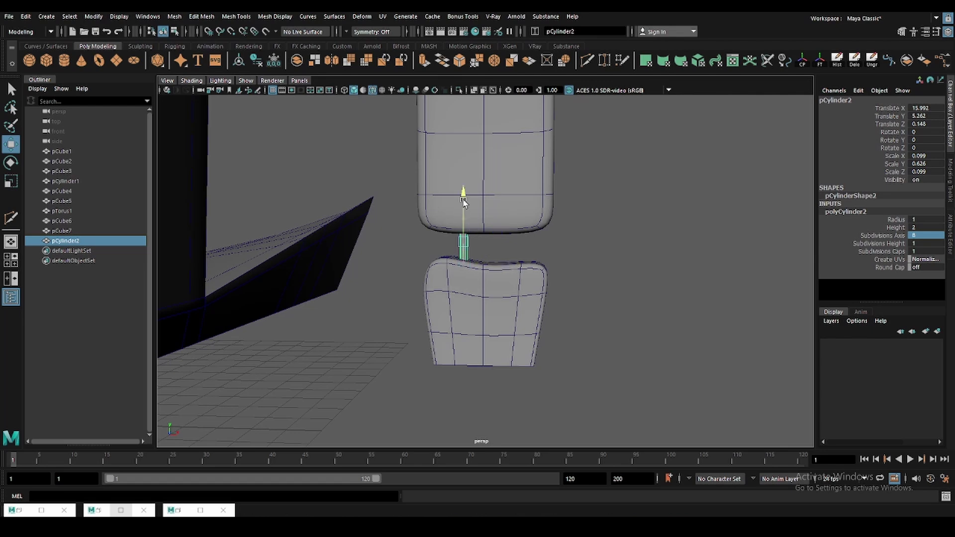
key(ctrl+d)
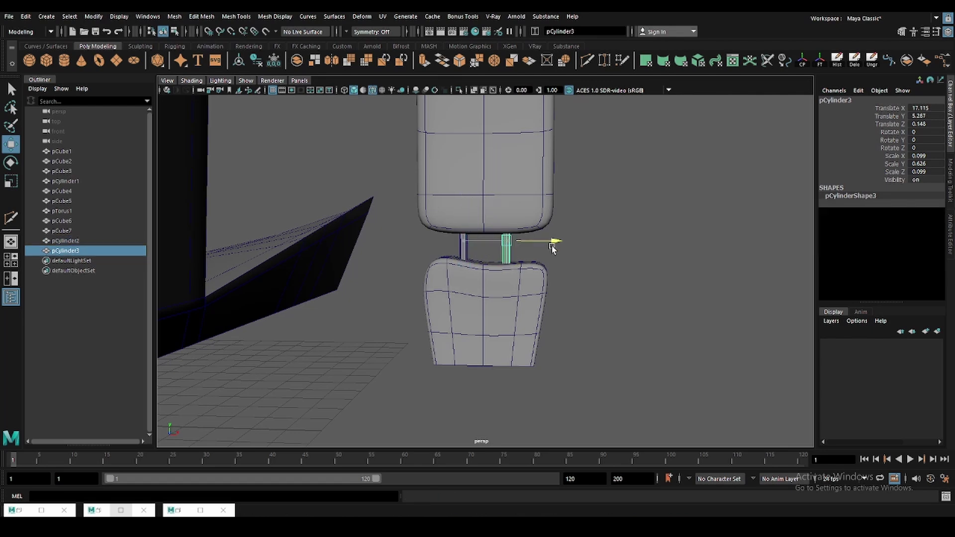
click(577, 243)
mouse_move(603, 239)
alt+mouse_down()
mouse_move(533, 324)
mouse_move(441, 333)
alt+mouse_up()
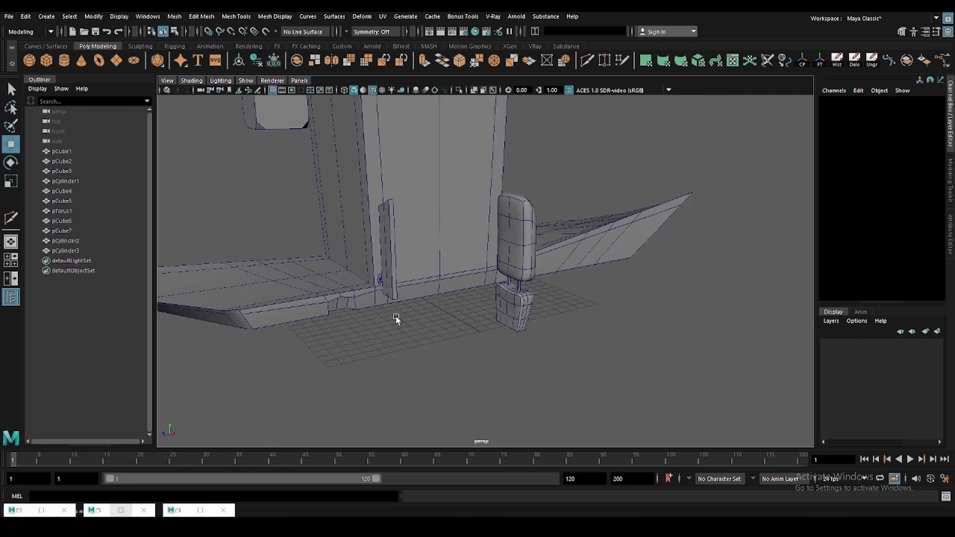
scroll(400, 322, down, 2)
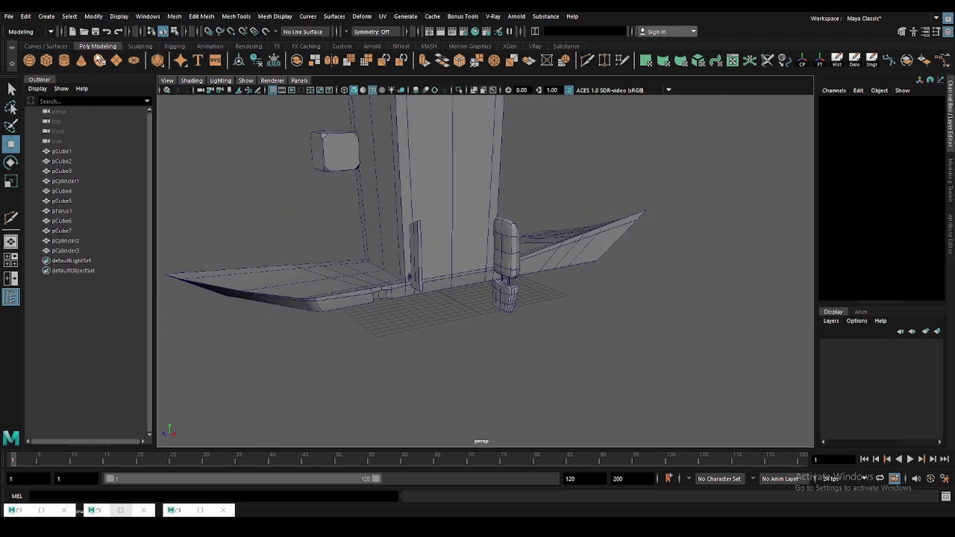
- Duplicate the small cylinder by the door and tilt the copy to form a lever
scroll(372, 269, up, 3)
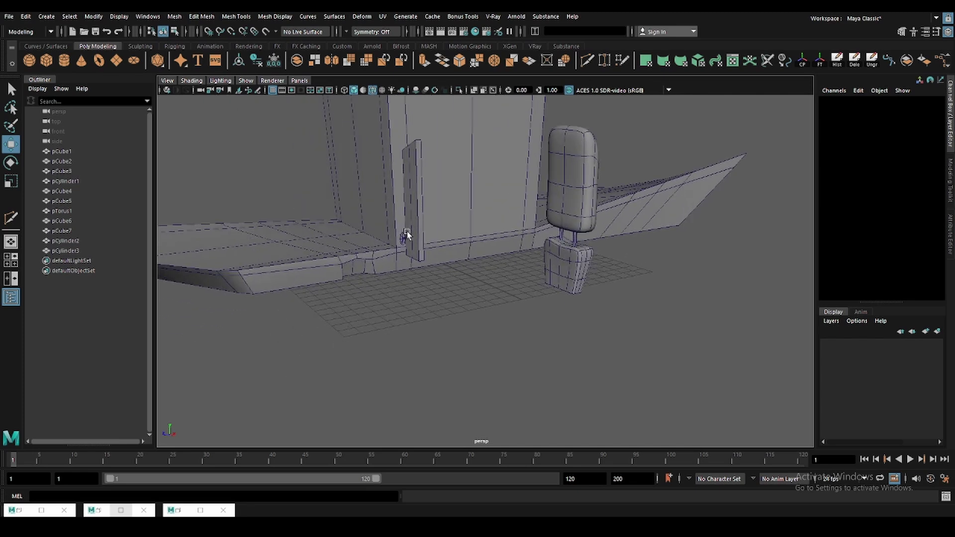
scroll(416, 263, up, 2)
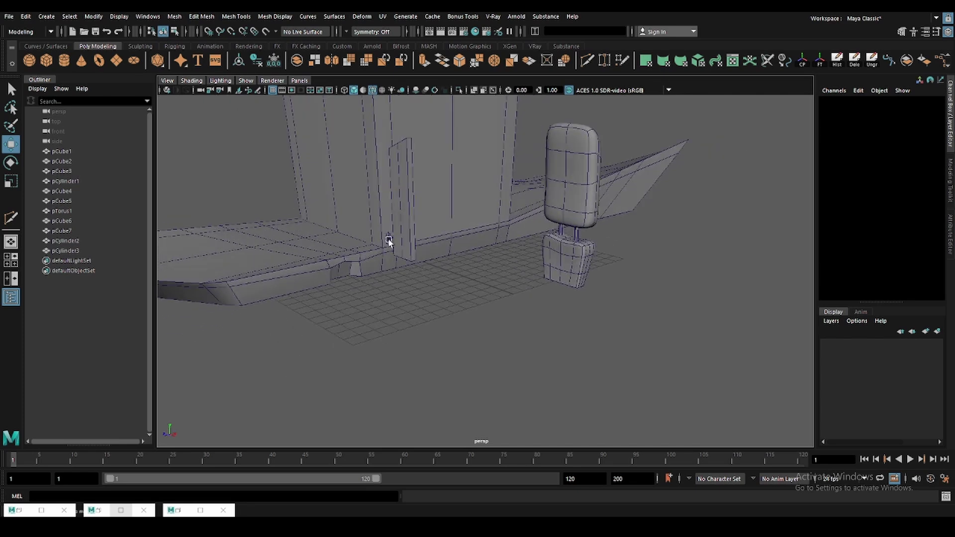
click(389, 241)
key(ctrl+d)
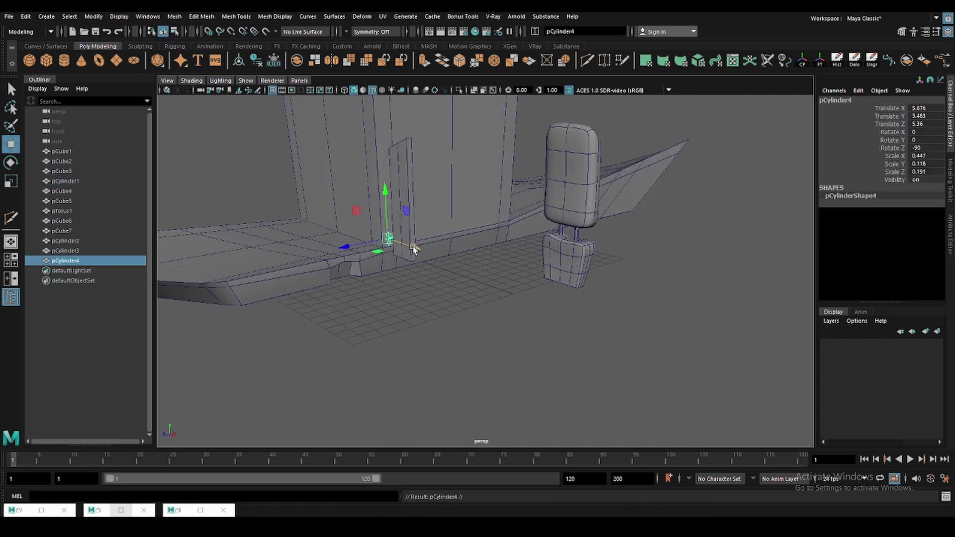
middle_drag(413, 247, 470, 268)
key(e)
drag(497, 233, 518, 293)
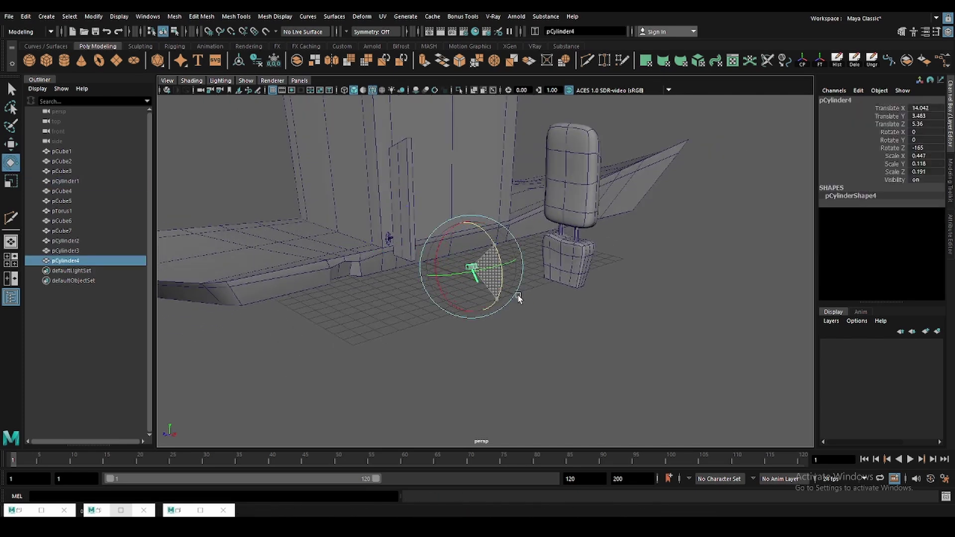
key(f)
- Isolate the lever and scale down the faces of its head
key(ctrl+1)
key(q)
key(F11)
click(485, 242)
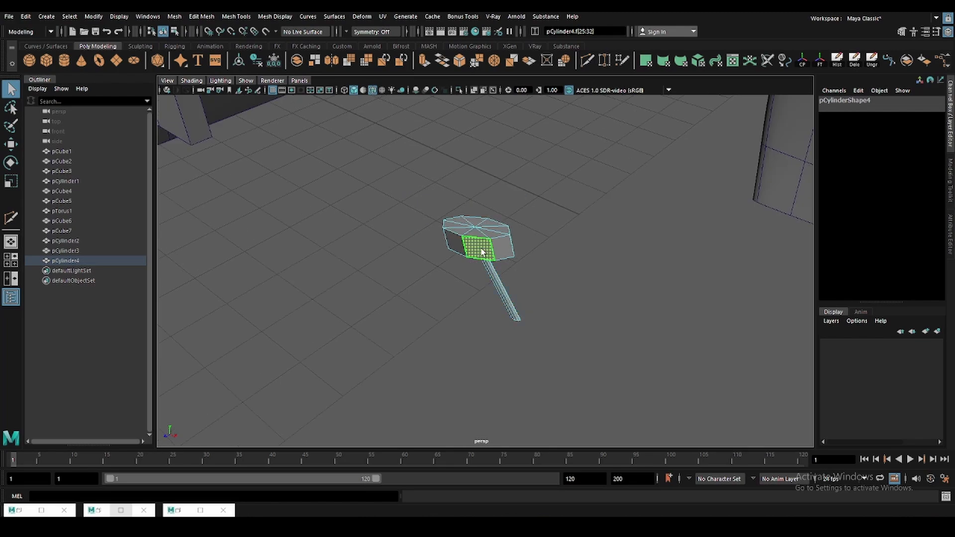
key(r)
drag(463, 274, 397, 307)
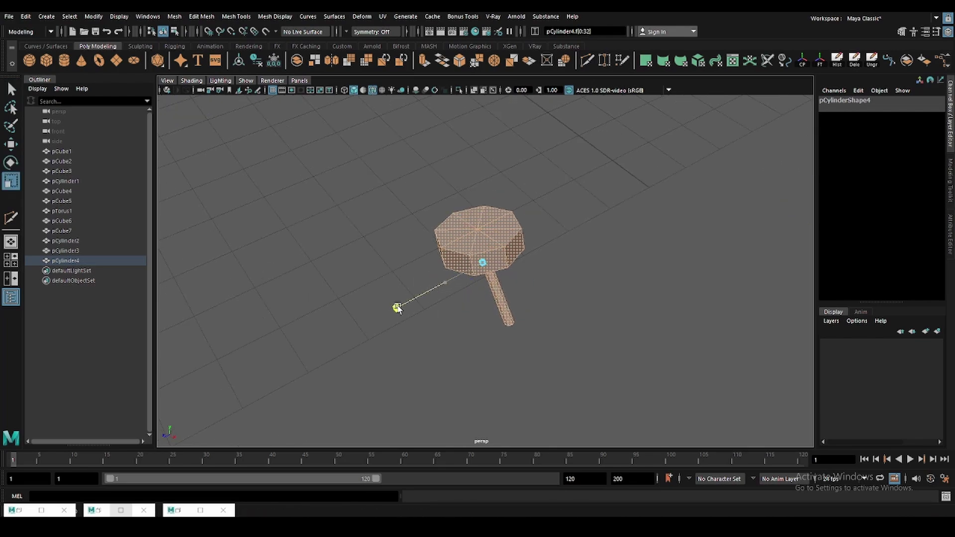
key(ctrl+1)
mouse_move(523, 264)
alt+mouse_down()
mouse_move(566, 248)
mouse_move(532, 244)
alt+mouse_up()
- Widen and thicken the lever head's vertices using Component and World scaling
key(F9)
mouse_move(380, 180)
mouse_down()
mouse_move(494, 227)
mouse_move(422, 228)
mouse_up()
key(e)
key(r)
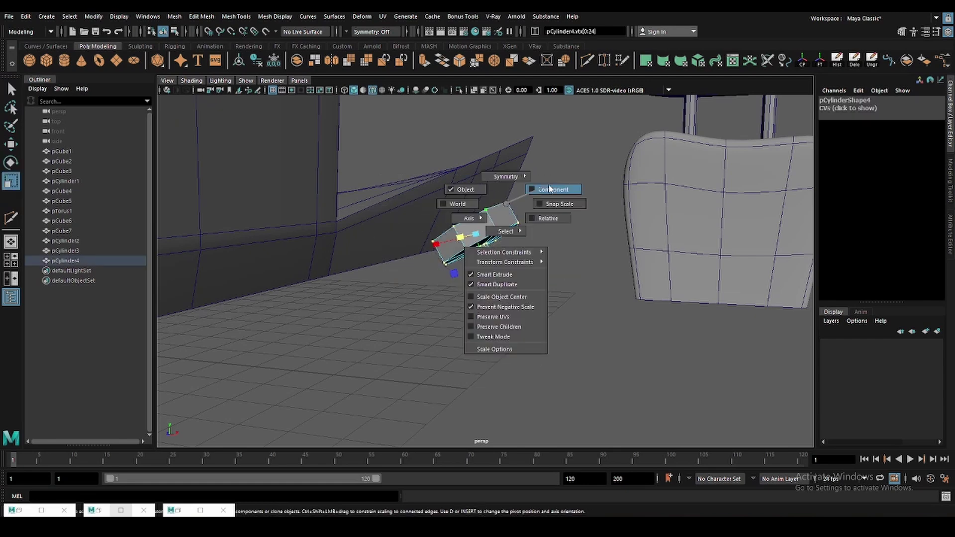
click(550, 189)
shift+right_click(504, 232)
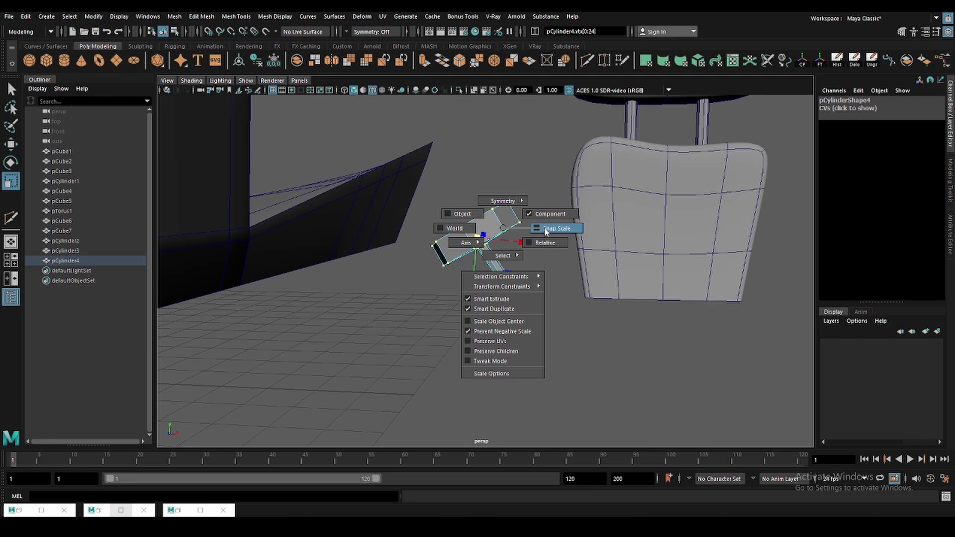
click(466, 232)
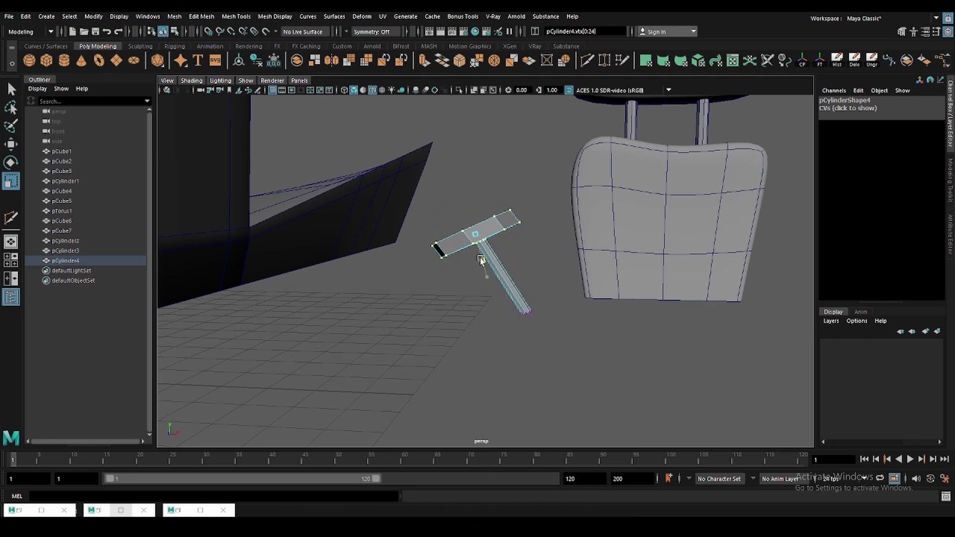
mouse_move(478, 255)
mouse_down()
mouse_move(484, 271)
mouse_move(480, 219)
mouse_move(493, 225)
mouse_up()
- Move the lever's head edge loop, then stretch the handle's bottom edges much longer
key(q)
double_click(486, 229)
key(w)
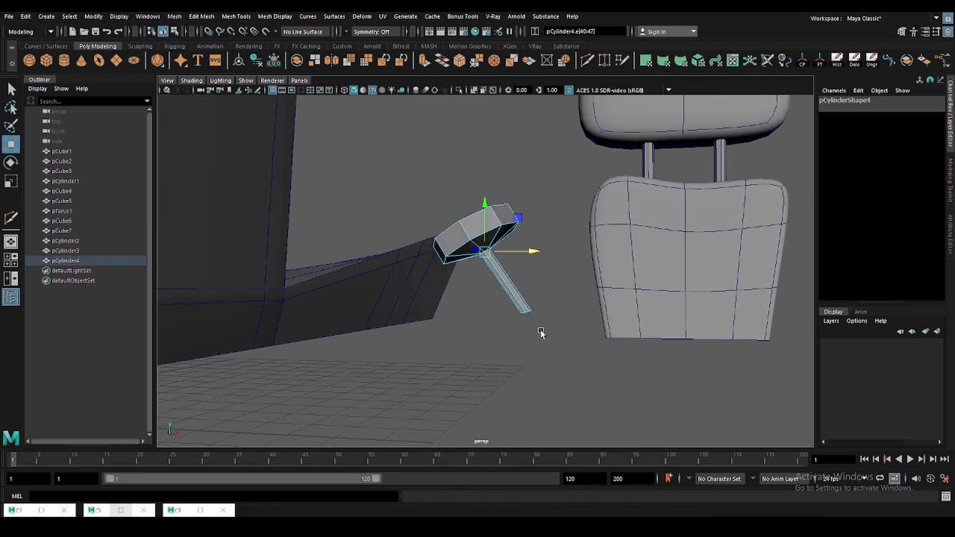
drag(523, 298, 554, 352)
click(547, 299)
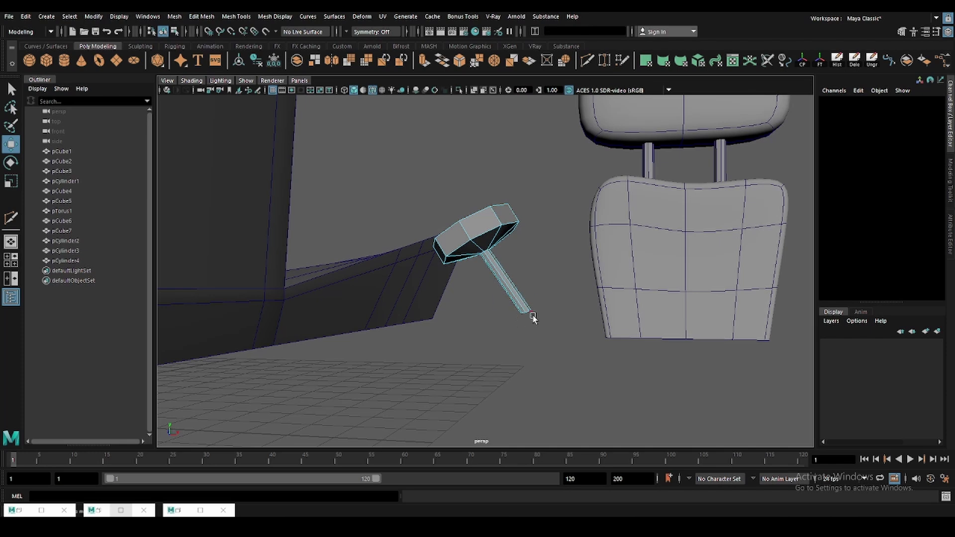
click(531, 315)
scroll(532, 325, down, 4)
drag(501, 255, 622, 405)
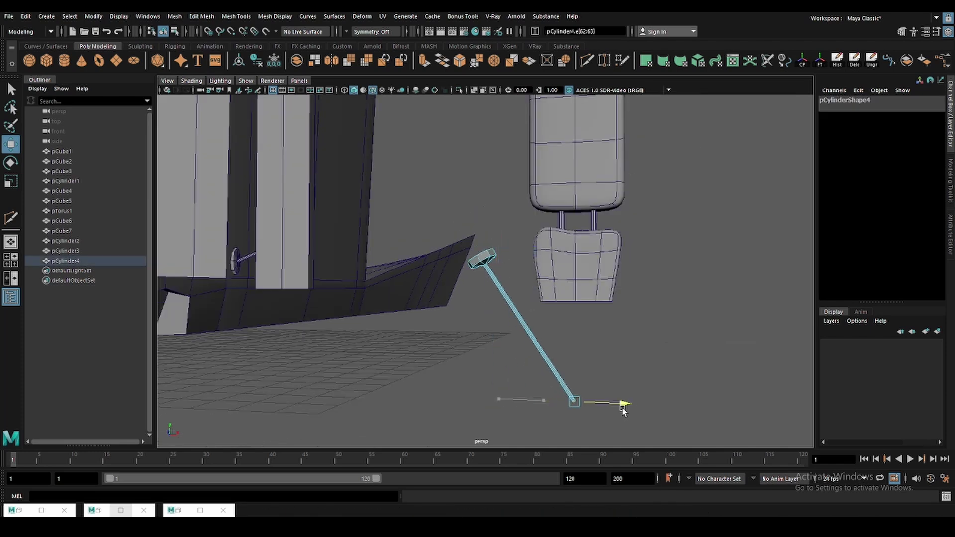
click(654, 292)
mouse_move(654, 292)
alt+mouse_down()
mouse_move(563, 343)
mouse_move(546, 342)
alt+mouse_up()
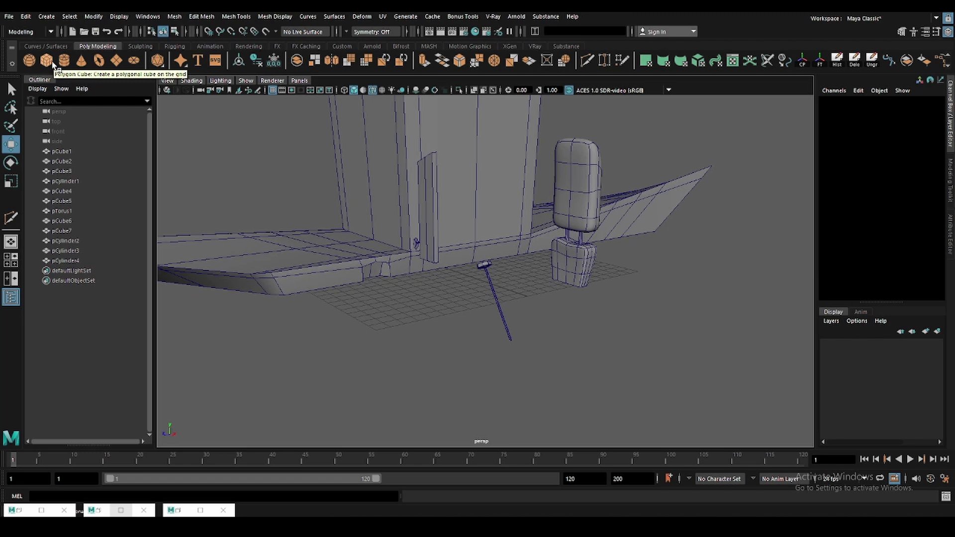
- Add an upright torus with radius 6.1 and move it beside the lever
shift+right_drag(387, 204, 456, 283)
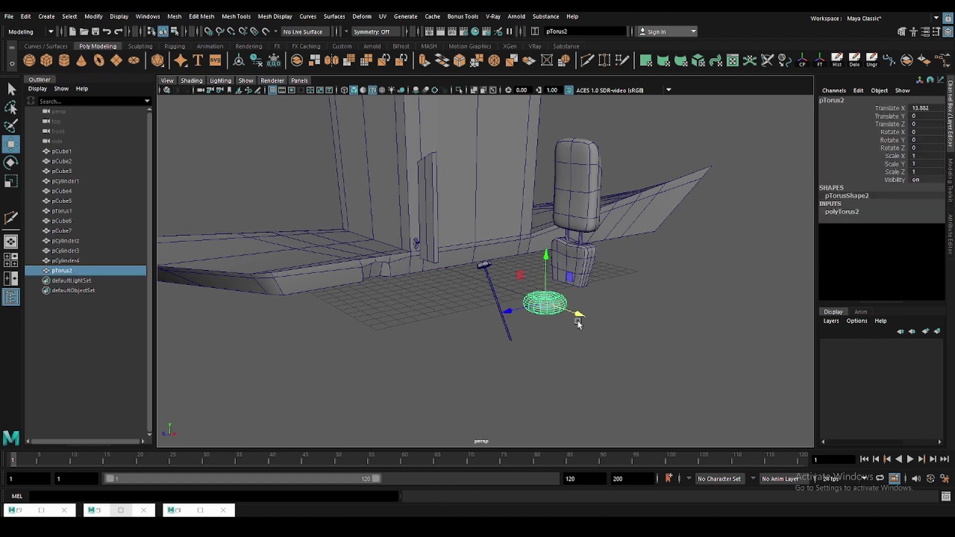
key(e)
mouse_move(518, 273)
mouse_down()
mouse_move(507, 331)
mouse_move(518, 284)
mouse_up()
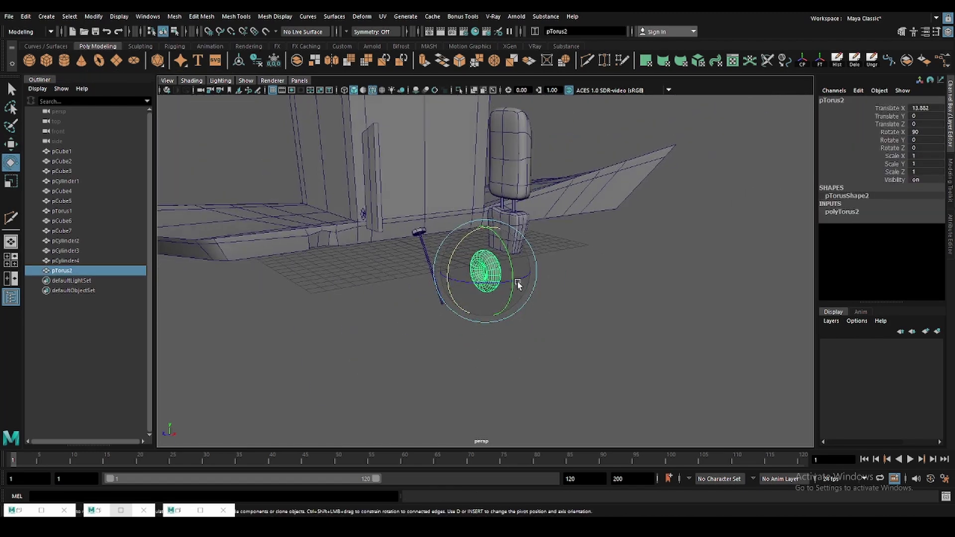
click(842, 212)
click(895, 219)
middle_drag(546, 239, 562, 250)
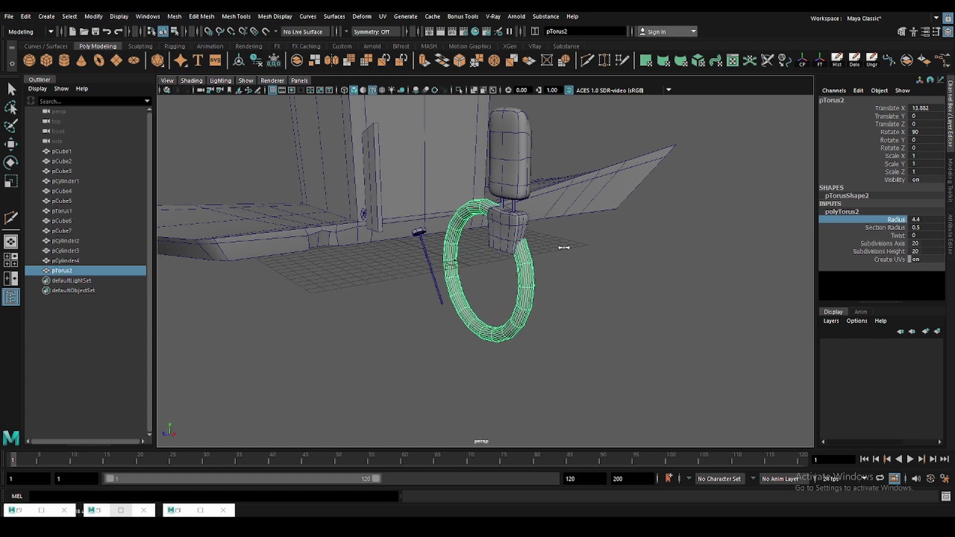
key(w)
mouse_move(446, 269)
mouse_down()
mouse_move(383, 283)
mouse_move(572, 279)
mouse_move(498, 284)
mouse_move(499, 248)
mouse_move(515, 268)
mouse_move(448, 269)
mouse_move(438, 257)
mouse_move(448, 277)
mouse_move(498, 284)
mouse_up()
- Tune the torus to 11 sides, 5 tube subdivisions and section radius about 0.3
click(888, 243)
middle_drag(672, 255, 607, 257)
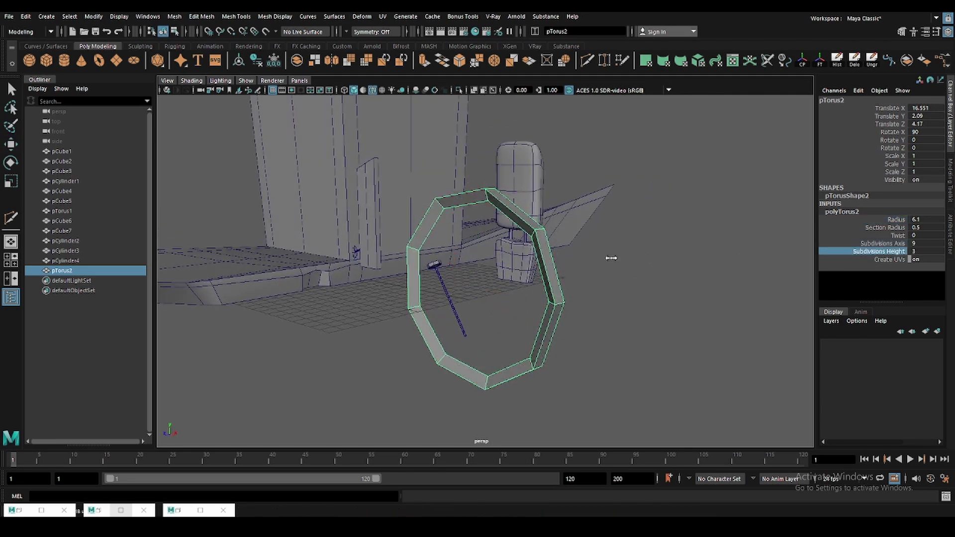
mouse_move(514, 286)
middle_down()
mouse_move(534, 282)
mouse_move(527, 291)
middle_up()
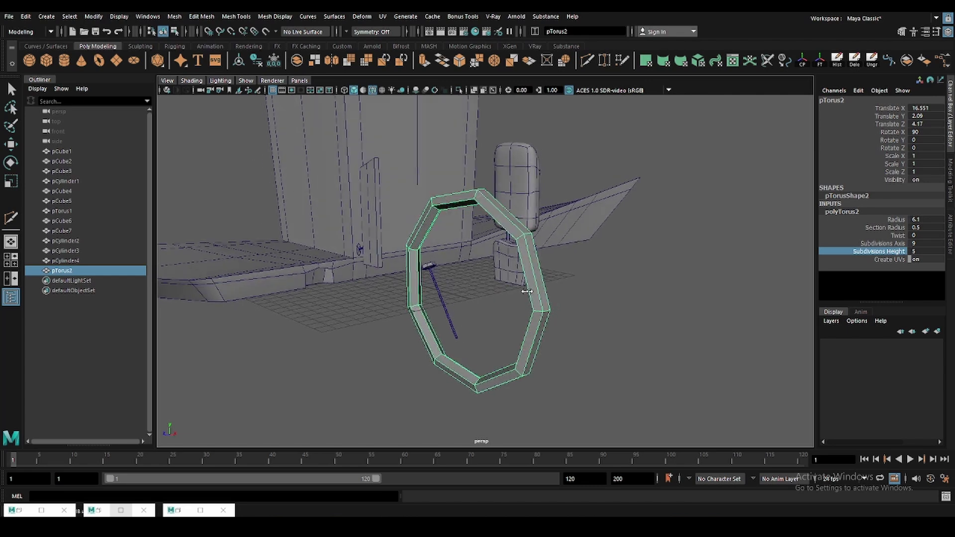
alt+drag(526, 293, 572, 299)
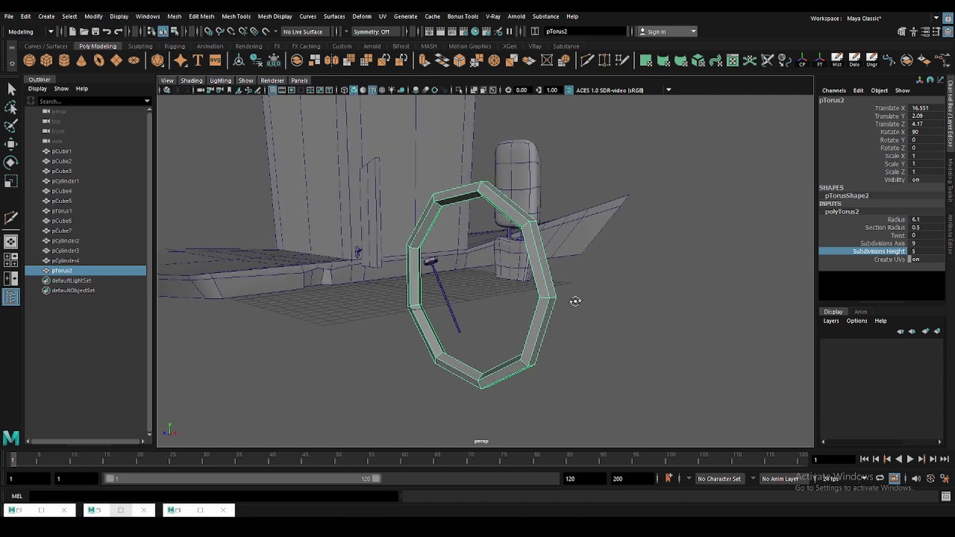
click(886, 228)
middle_drag(601, 249, 603, 250)
alt+drag(562, 281, 539, 283)
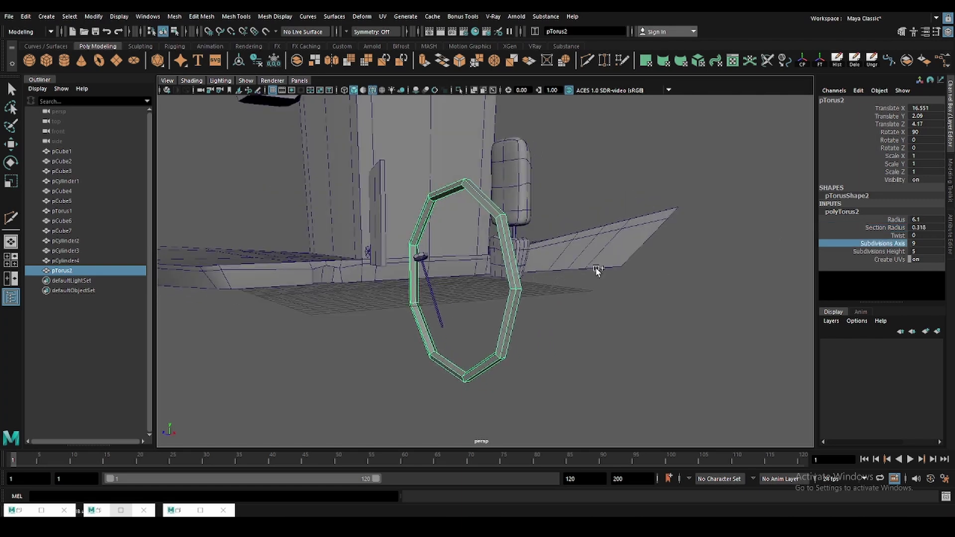
middle_drag(596, 269, 599, 276)
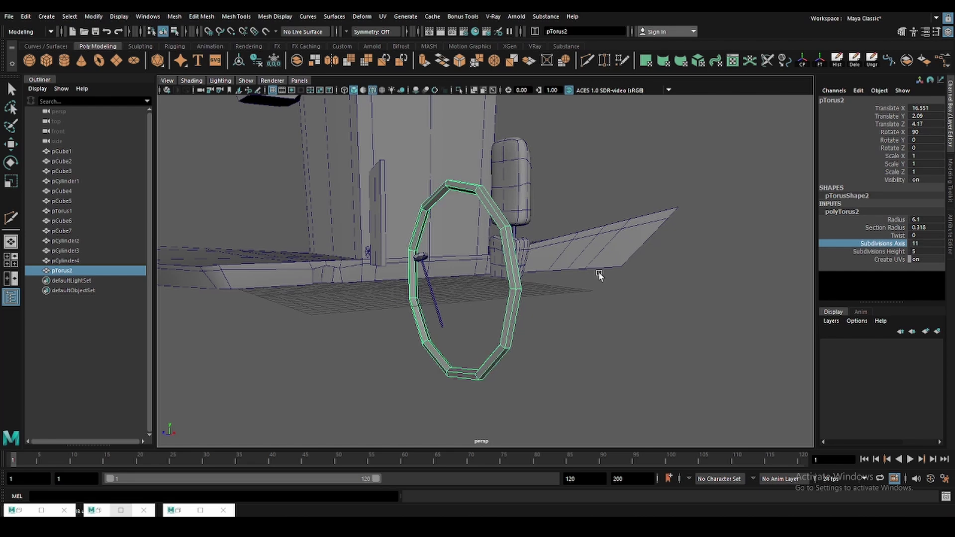
mouse_move(599, 276)
alt+mouse_down()
mouse_move(539, 330)
mouse_move(654, 345)
alt+mouse_up()
- Select the ring's lower faces and raise its axis subdivisions to 12
key(w)
click(654, 345)
click(593, 316)
alt+drag(592, 315, 624, 335)
key(r)
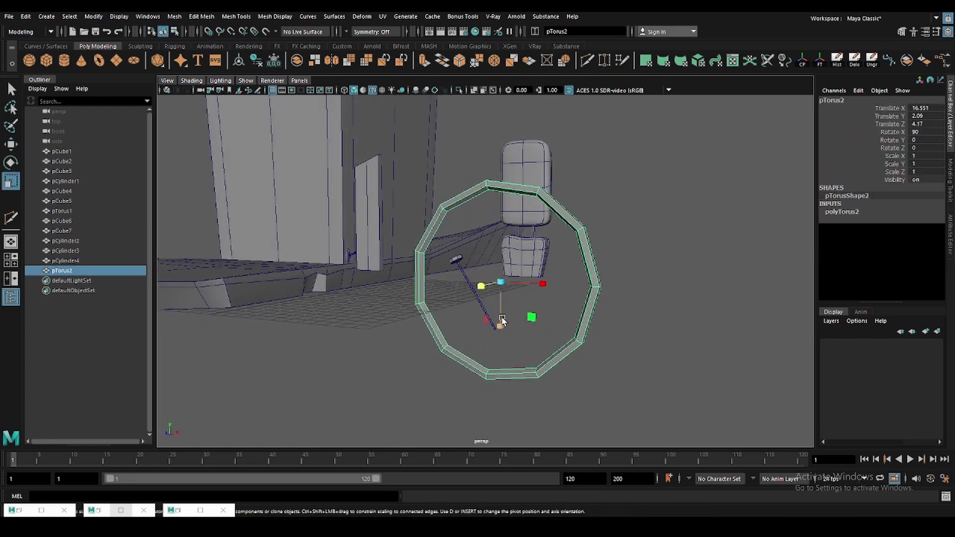
alt+drag(501, 320, 547, 348)
key(q)
key(F11)
mouse_move(605, 401)
mouse_down()
mouse_move(395, 330)
mouse_move(480, 340)
mouse_move(506, 319)
mouse_up()
key(F8)
click(842, 212)
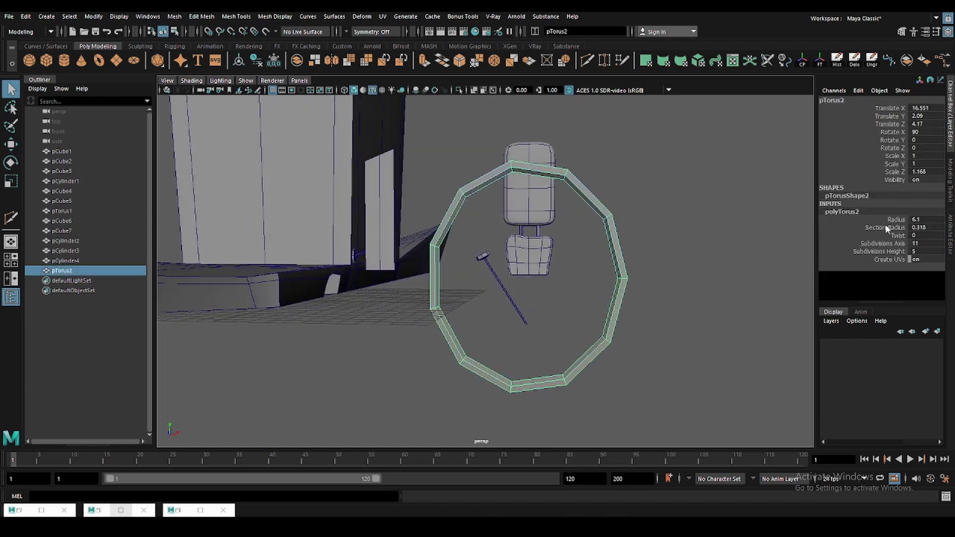
middle_drag(663, 258, 646, 257)
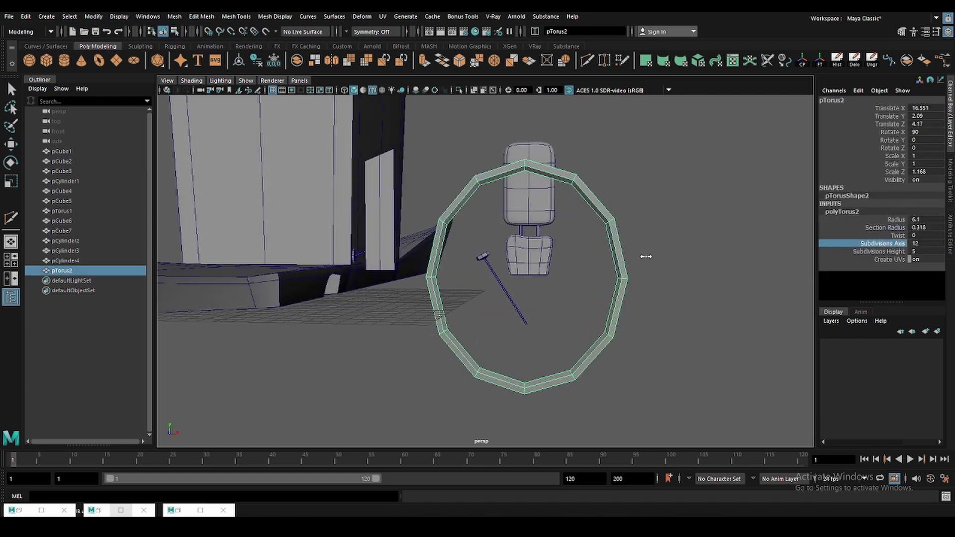
- Delete the ring's lower-half faces to leave an open arch
click(681, 379)
drag(645, 378, 395, 326)
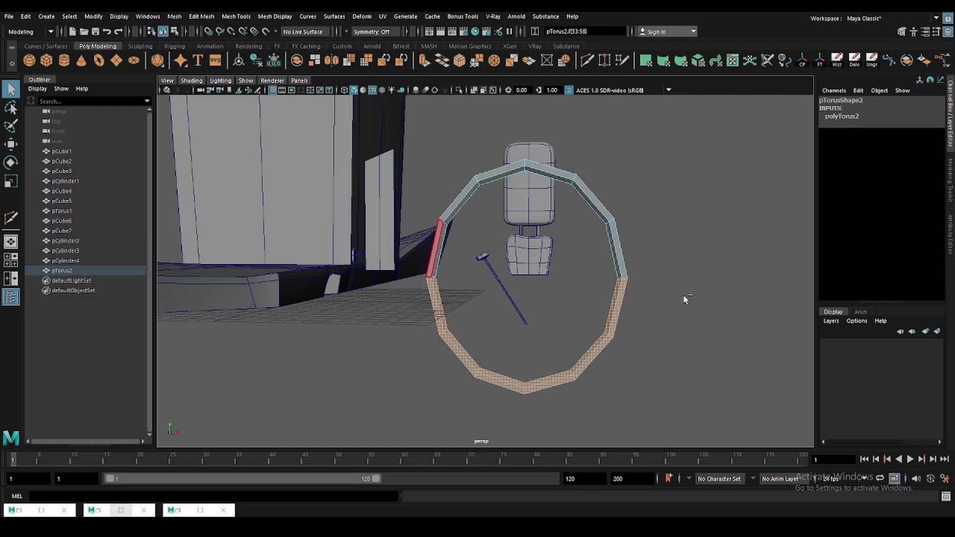
key(Delete)
click(548, 386)
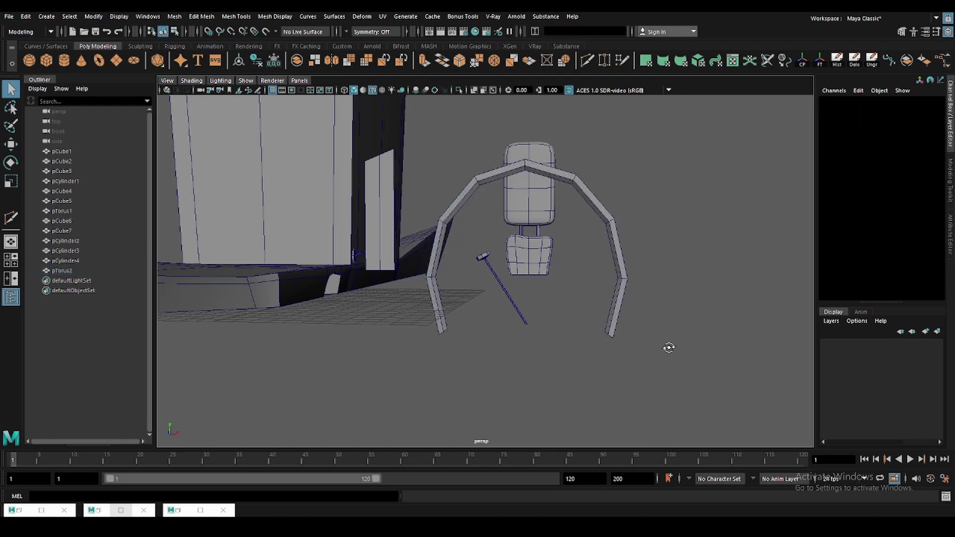
alt+drag(667, 347, 599, 356)
alt+drag(481, 346, 505, 342)
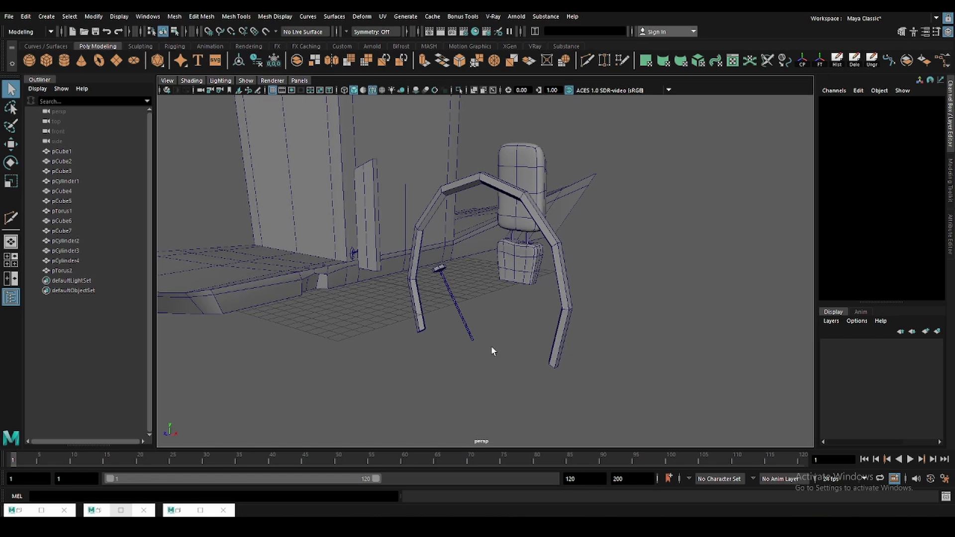
scroll(491, 351, down, 3)
- Turn the lever cylinder 90 degrees and move it under the arch
key(ctrl+z)
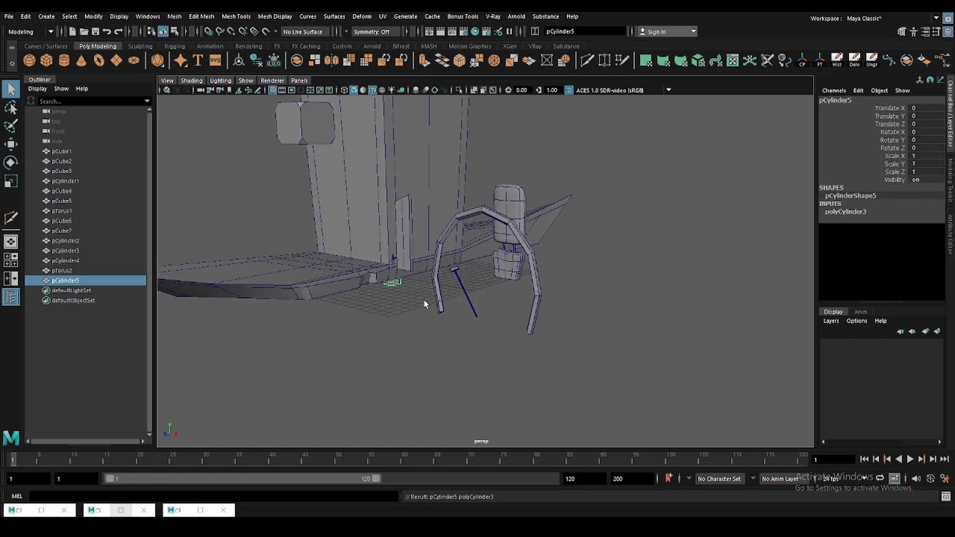
key(w)
drag(398, 269, 495, 293)
key(e)
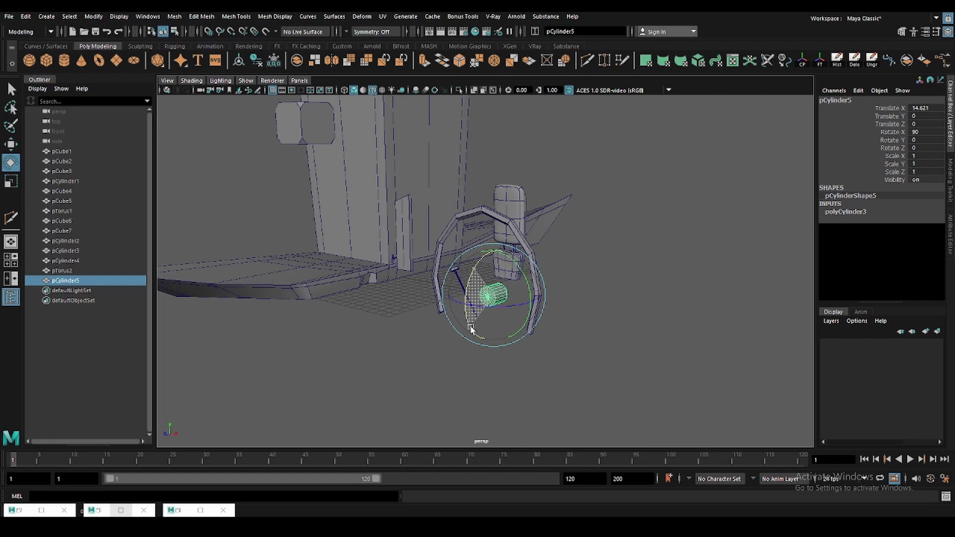
click(863, 212)
text(8)
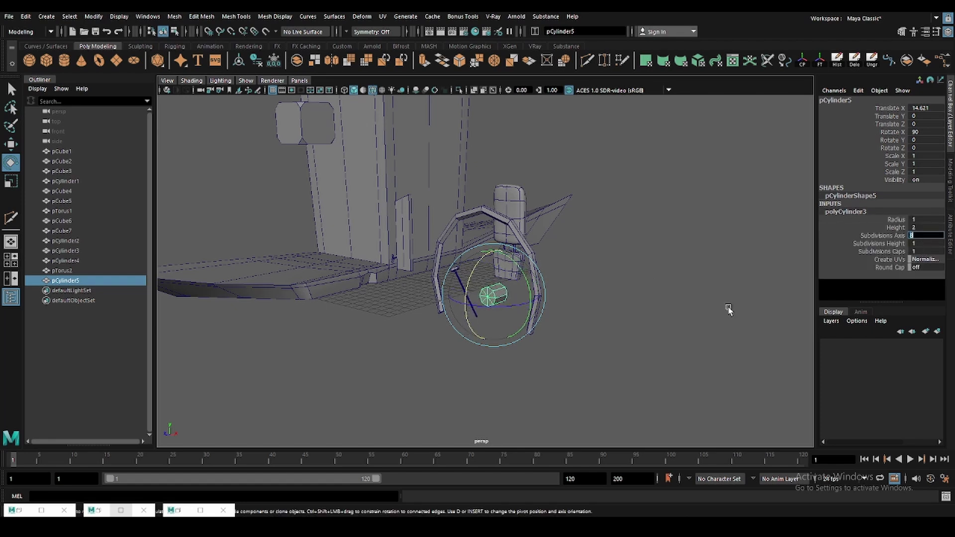
key(w)
alt+drag(728, 310, 572, 298)
scroll(498, 308, up, 2)
mouse_move(497, 316)
mouse_down()
mouse_move(513, 296)
mouse_move(417, 324)
mouse_up()
key(r)
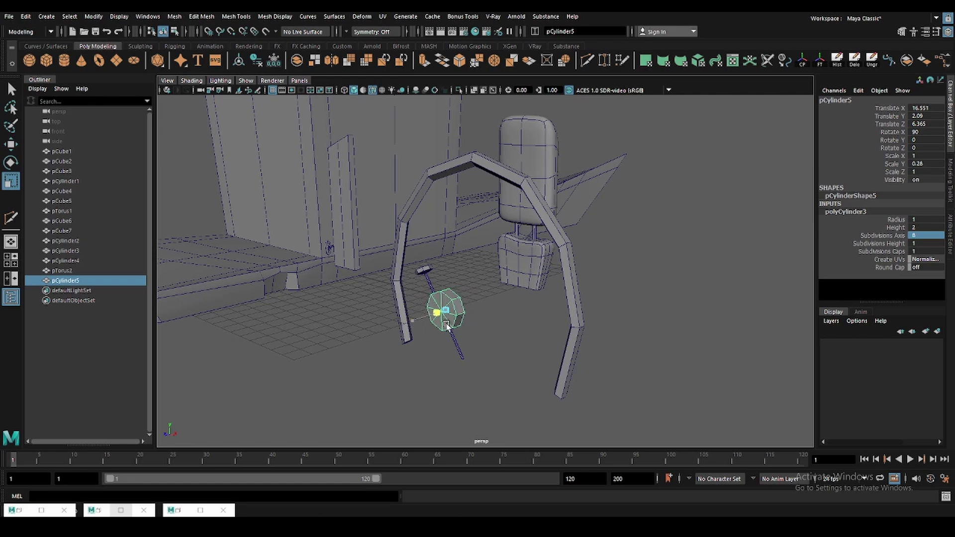
scroll(448, 304, up, 3)
- Extrude the disc's flat face upward into a tall thin column
key(q)
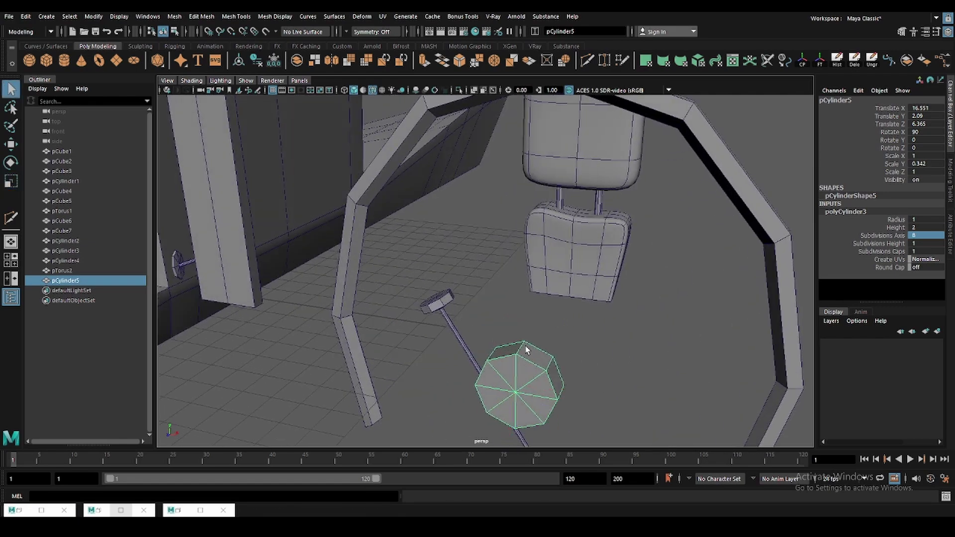
key(F11)
click(530, 353)
key(ctrl+e)
mouse_move(517, 345)
alt+mouse_down()
mouse_move(448, 319)
mouse_move(543, 200)
mouse_move(532, 202)
mouse_move(531, 141)
mouse_move(508, 199)
mouse_move(466, 243)
mouse_move(458, 294)
mouse_move(393, 381)
mouse_move(415, 365)
mouse_move(422, 343)
mouse_move(440, 348)
mouse_move(364, 315)
mouse_move(487, 291)
alt+mouse_up()
key(w)
key(F8)
key(r)
key(w)
- Lower the column's bottom vertex ring and pinch it almost to a point
key(F9)
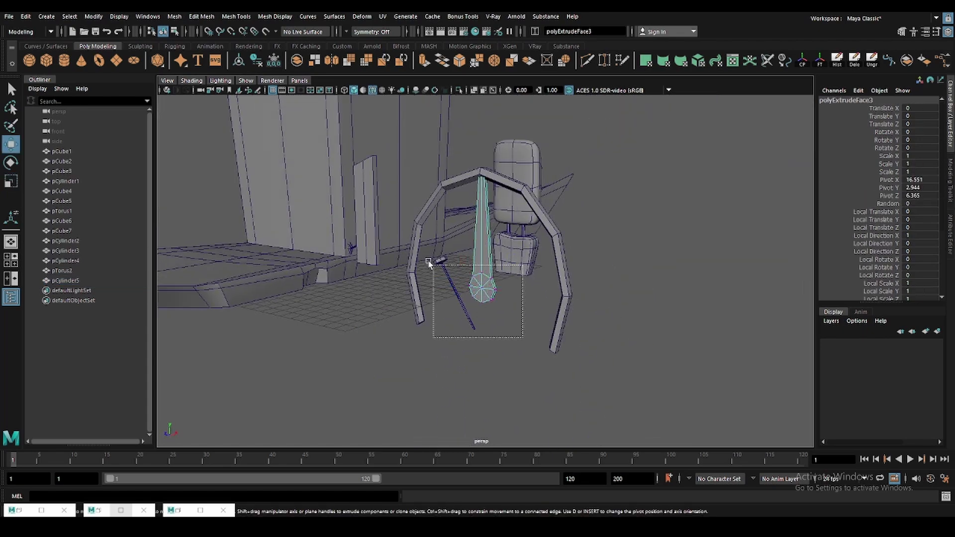
drag(437, 214, 532, 331)
drag(482, 254, 485, 290)
key(r)
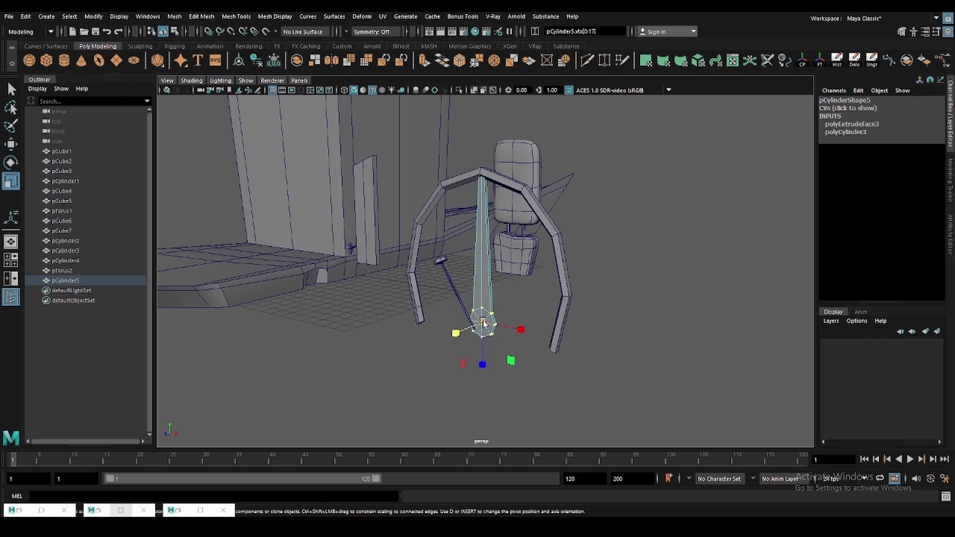
drag(482, 323, 471, 327)
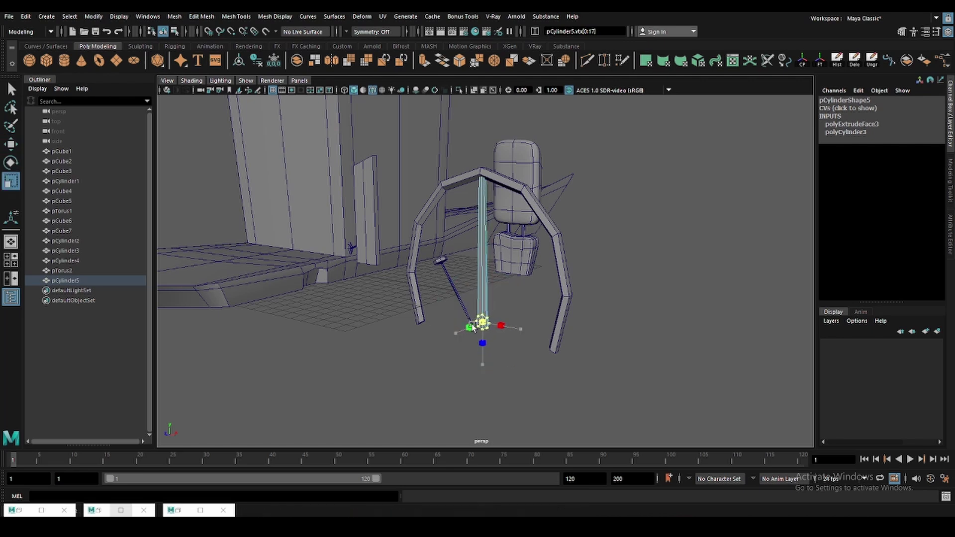
- Select and scale the edge loop at the column base
scroll(496, 297, up, 4)
key(F10)
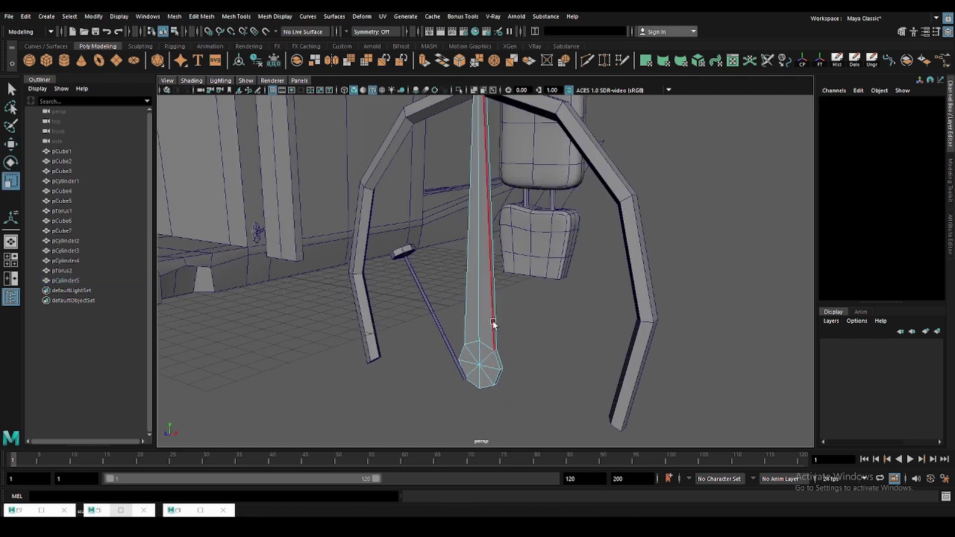
double_click(487, 334)
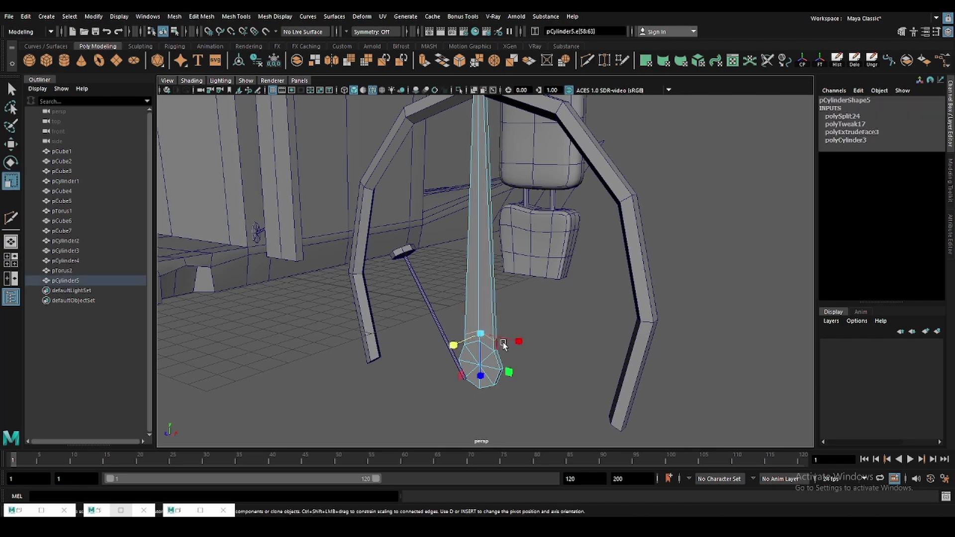
key(r)
click(458, 331)
scroll(537, 322, down, 3)
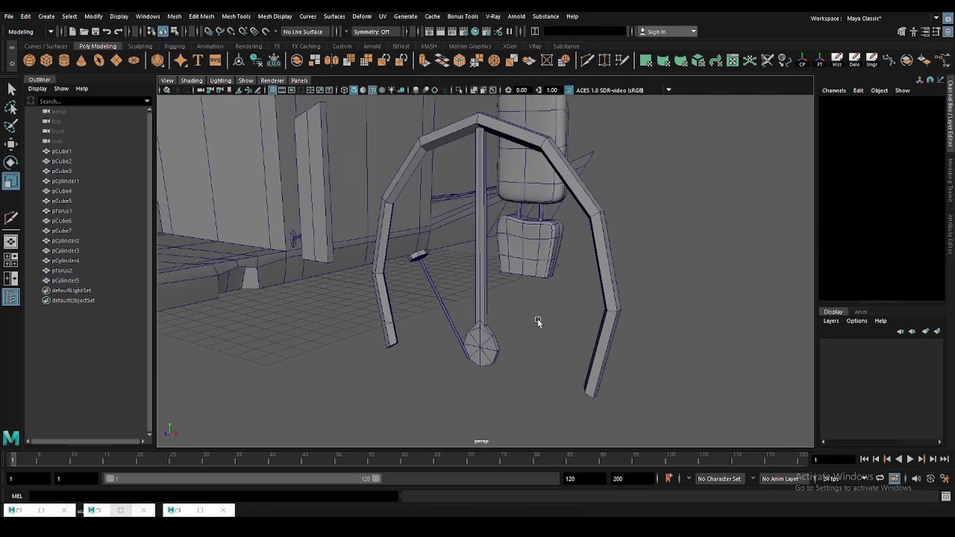
mouse_move(538, 322)
alt+mouse_down()
mouse_move(500, 362)
mouse_move(485, 300)
mouse_move(497, 224)
alt+mouse_up()
- Select the lever's top vertex ring vtx[18:23], then view the lever from low beside the wall
click(486, 301)
key(F9)
drag(433, 174, 516, 197)
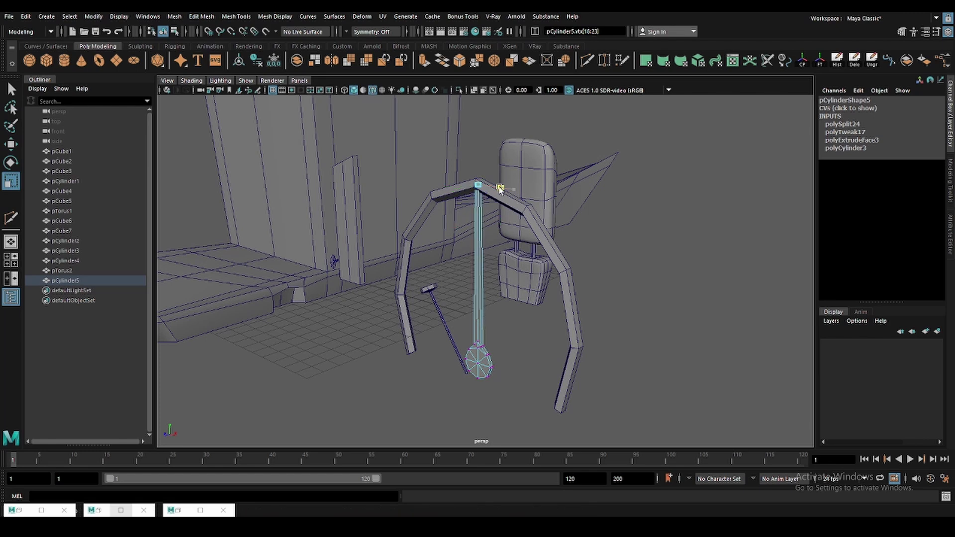
click(593, 213)
mouse_move(592, 213)
alt+mouse_down()
mouse_move(463, 342)
mouse_move(510, 338)
alt+mouse_up()
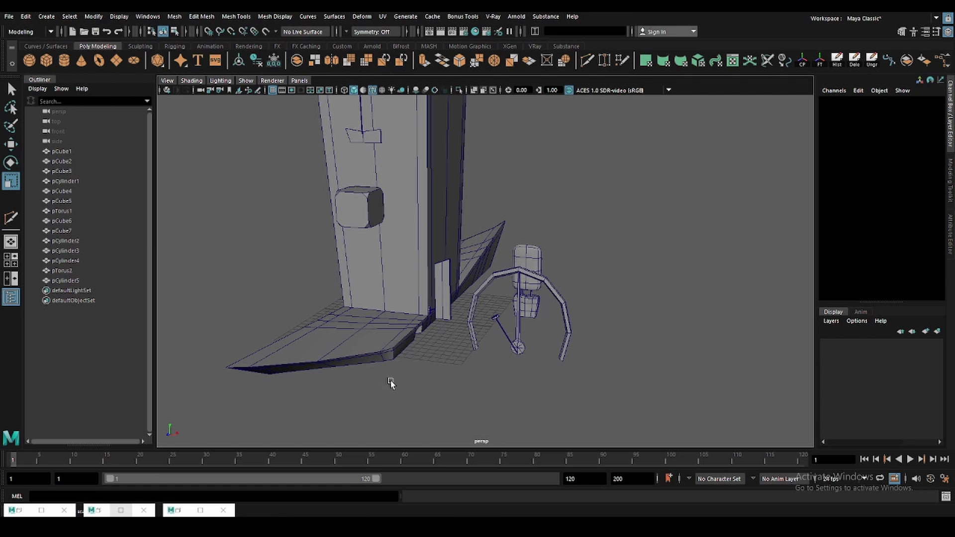
mouse_move(390, 381)
alt+mouse_down()
mouse_move(395, 334)
mouse_move(425, 357)
mouse_move(597, 358)
mouse_move(673, 392)
alt+mouse_up()
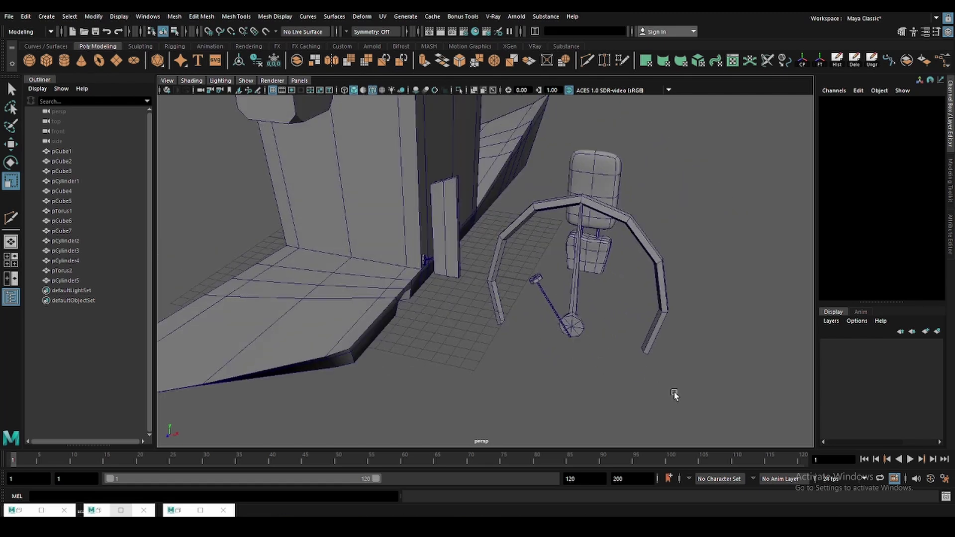
- Slide the seat, lever and frame pieces left toward the body wall
click(534, 200)
key(w)
drag(582, 271, 435, 238)
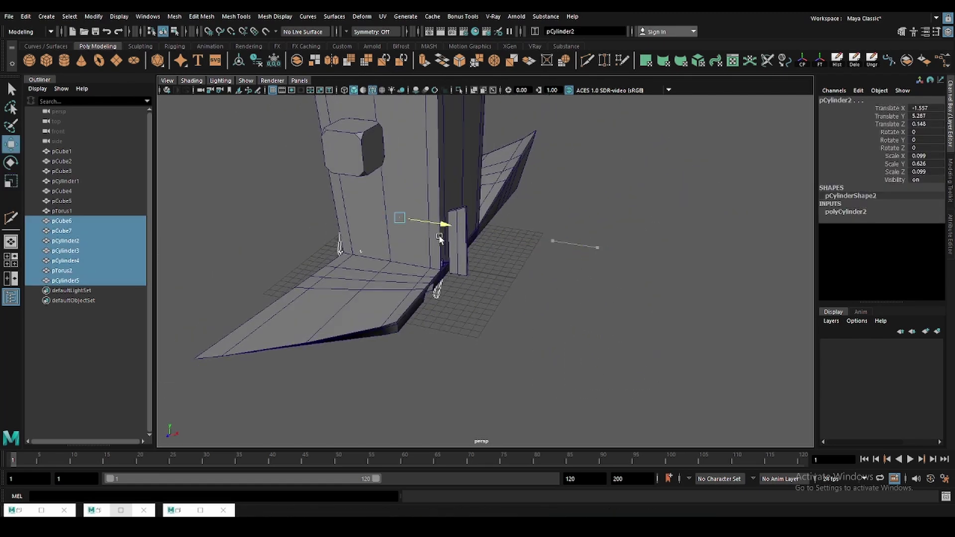
click(472, 269)
mouse_move(472, 269)
alt+mouse_down()
mouse_move(488, 285)
mouse_move(490, 345)
mouse_move(547, 348)
alt+mouse_up()
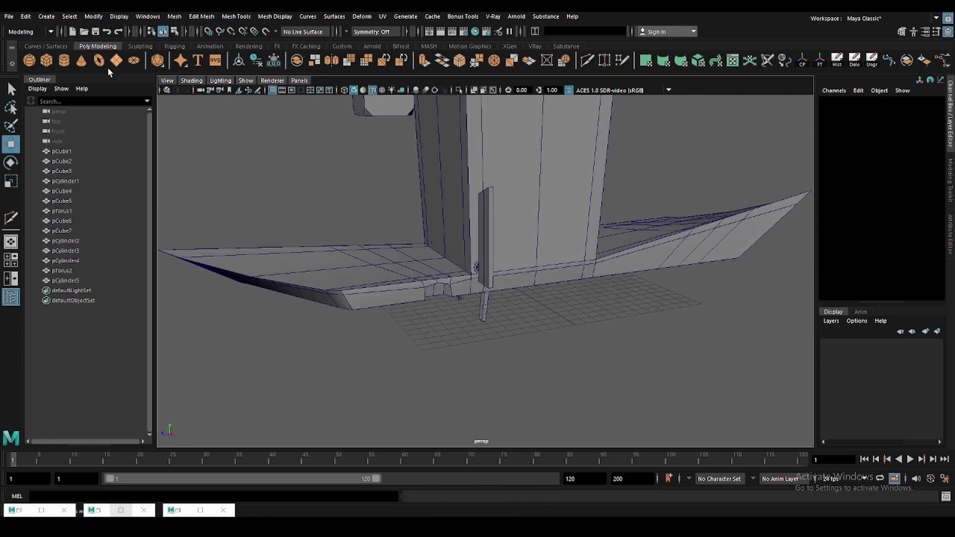
- Create a new cylinder and place it beside the car body
click(65, 60)
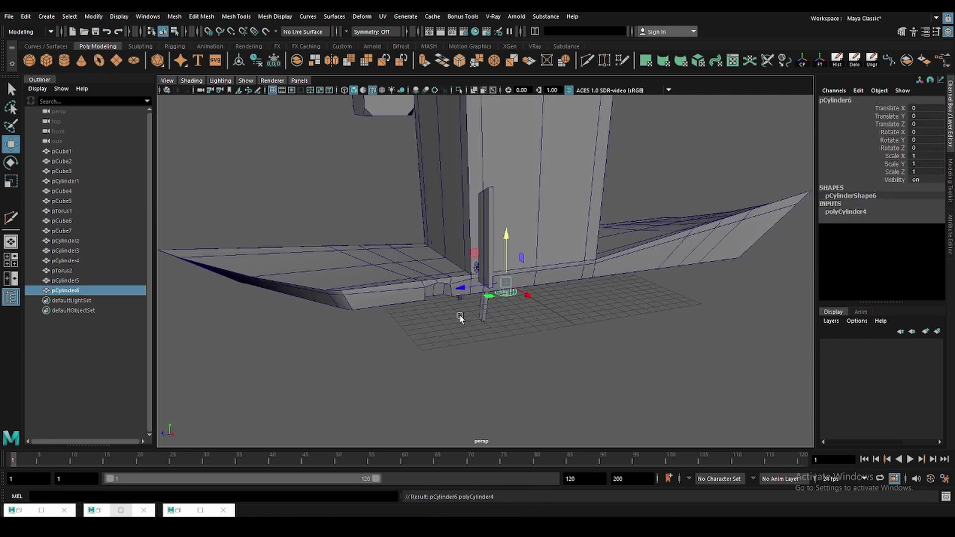
mouse_move(458, 315)
alt+mouse_down()
mouse_move(505, 298)
mouse_move(395, 309)
mouse_move(431, 354)
mouse_move(448, 309)
mouse_move(518, 287)
mouse_move(541, 304)
mouse_move(453, 297)
mouse_move(482, 291)
mouse_move(528, 342)
alt+mouse_up()
key(e)
key(ctrl+z)
key(r)
key(w)
key(r)
scroll(539, 298, up, 3)
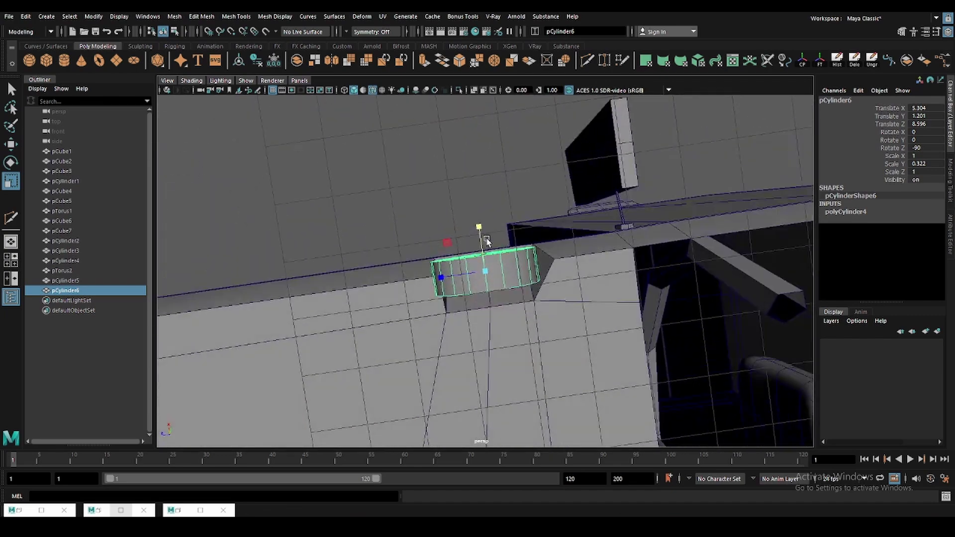
- Try sliding a body edge beside the cylinder, then undo it
key(w)
click(528, 342)
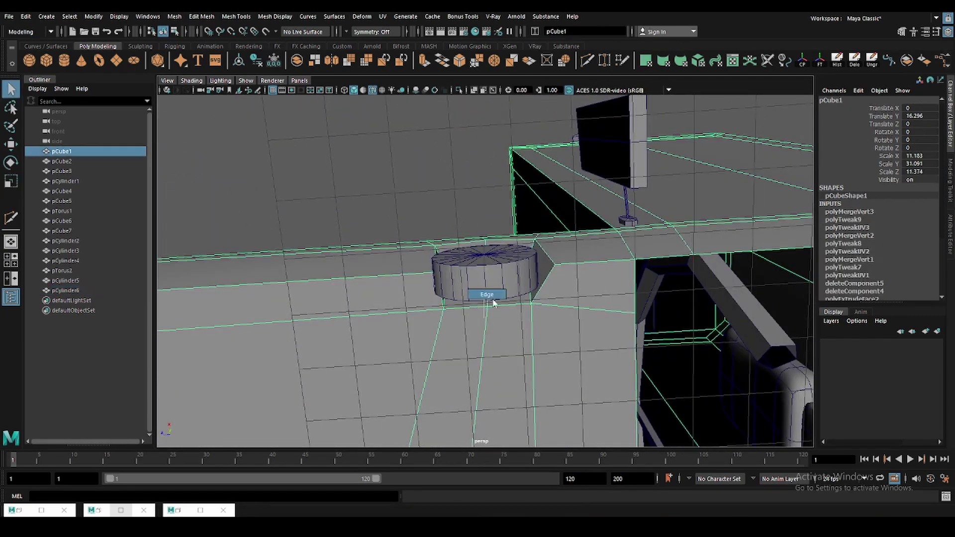
key(F10)
click(468, 308)
drag(468, 309, 436, 310)
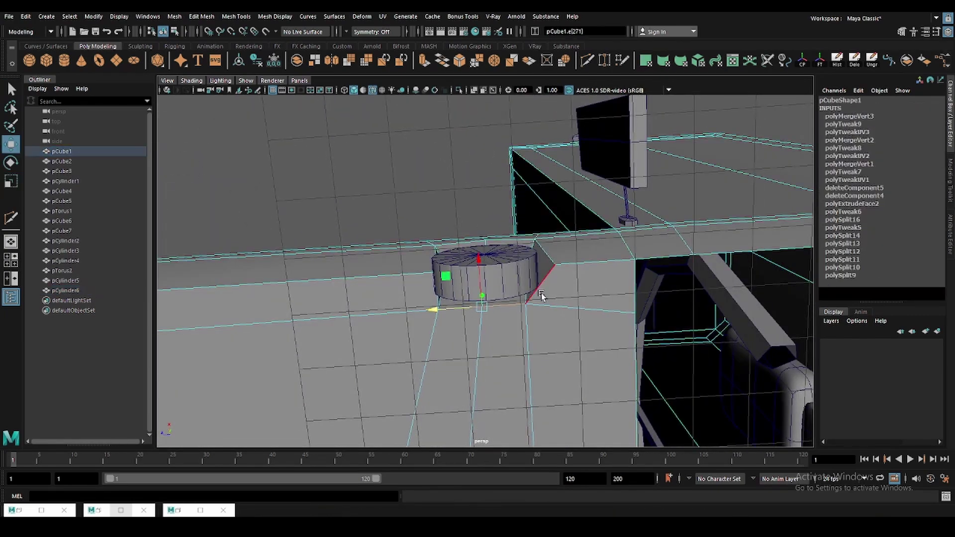
click(437, 290)
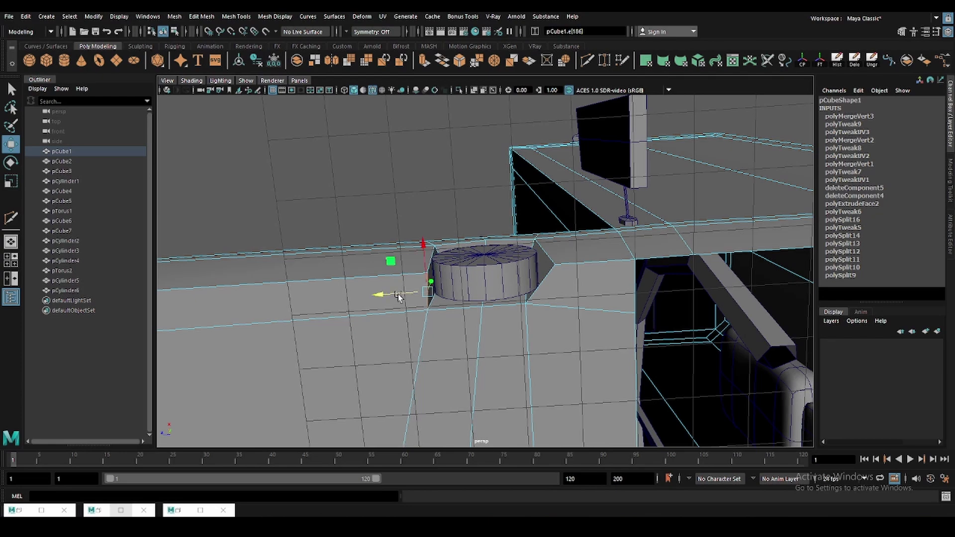
key(ctrl+z)
key(ctrl+z)
mouse_move(436, 315)
alt+mouse_down()
mouse_move(469, 330)
mouse_move(498, 306)
mouse_move(495, 294)
alt+mouse_up()
- Scale the cylinder into a flat round wheel, thinned to 0.322
click(477, 298)
key(r)
mouse_move(484, 333)
mouse_down()
mouse_move(491, 350)
mouse_move(530, 356)
mouse_up()
scroll(490, 350, down, 3)
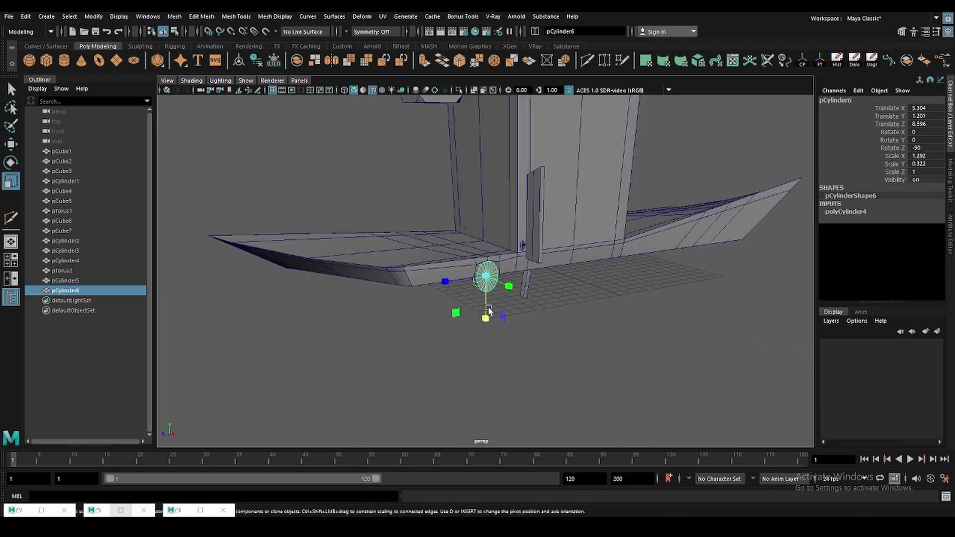
click(530, 356)
- Move the wheel pCylinder6 under the front of the car body
click(503, 312)
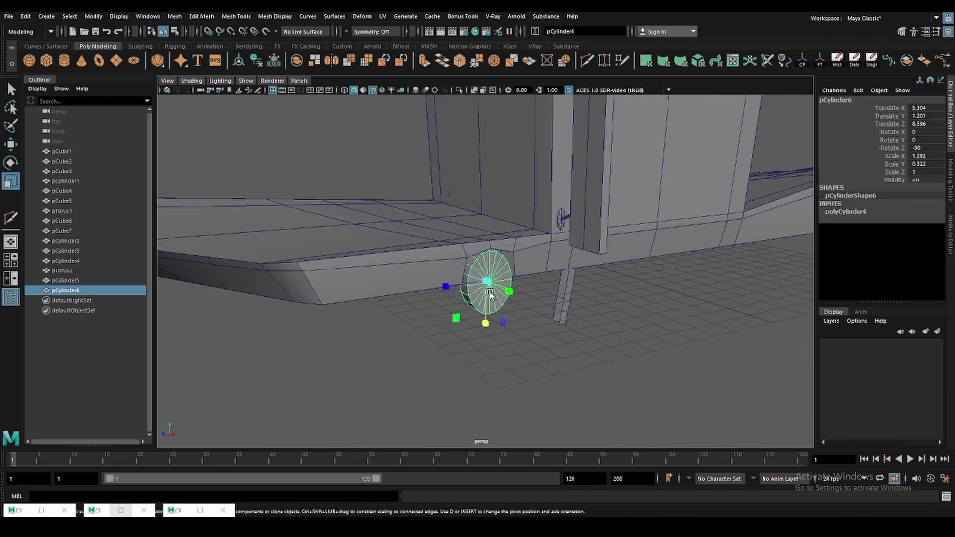
scroll(511, 352, down, 3)
alt+drag(511, 351, 482, 320)
click(486, 275)
key(w)
scroll(640, 293, up, 3)
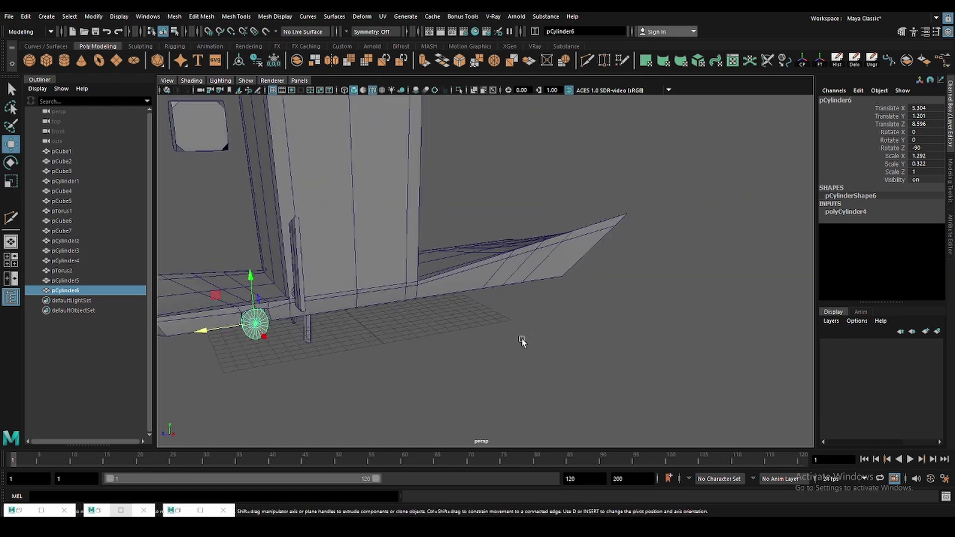
scroll(522, 341, up, 3)
click(392, 308)
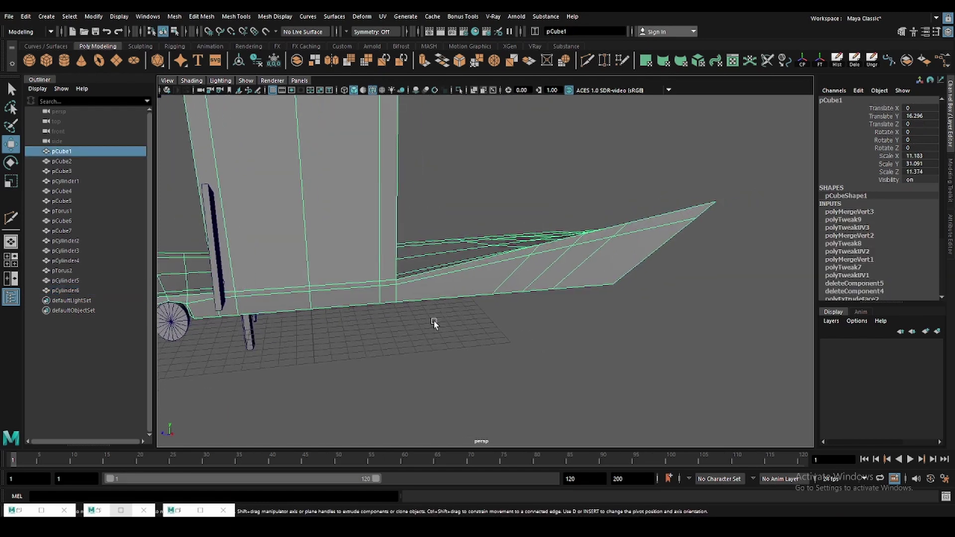
- Extrude two faces on the body's rear ramp
scroll(434, 321, up, 3)
alt+drag(448, 316, 519, 309)
scroll(450, 291, up, 2)
key(q)
key(F11)
click(445, 281)
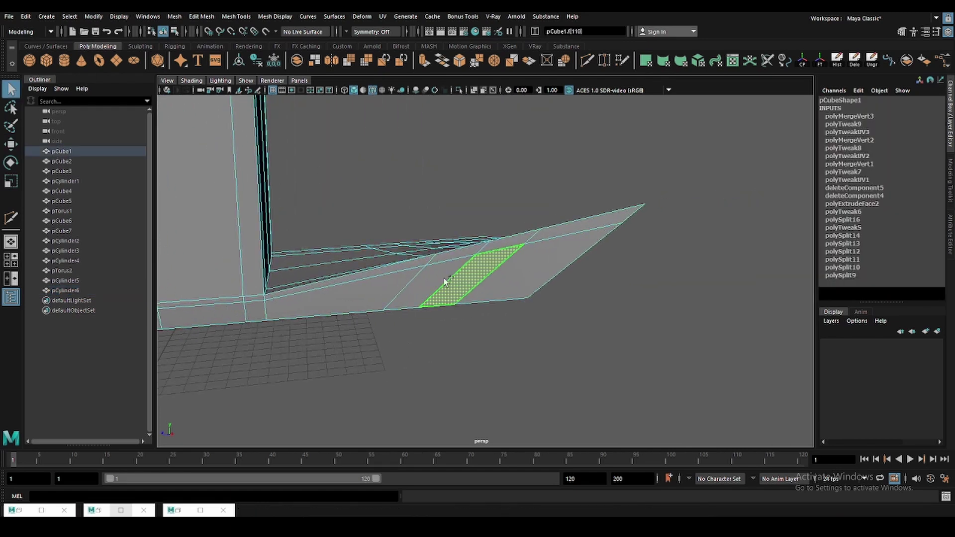
shift+click(478, 279)
key(ctrl+e)
- Try extruding a corner vertex of the ramp opening, then undo it
scroll(480, 299, down, 3)
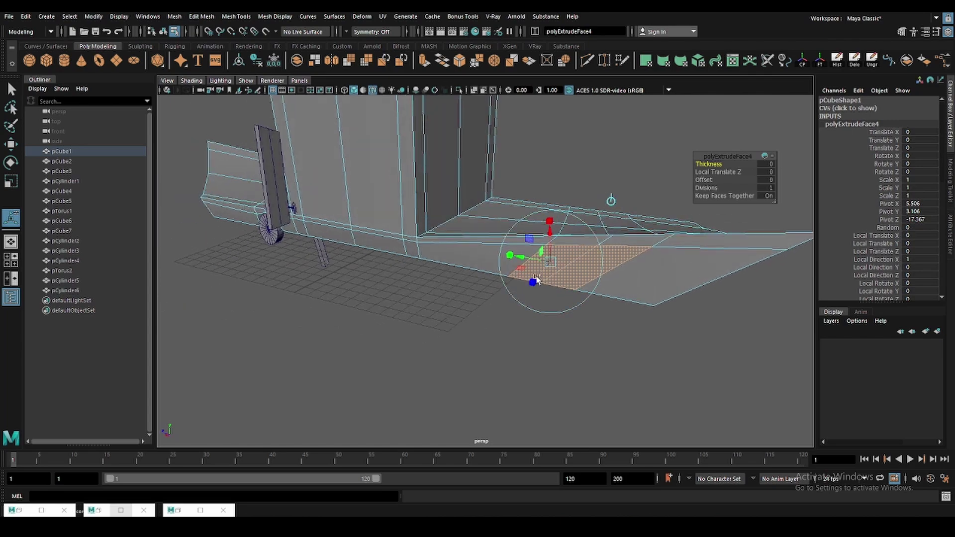
scroll(546, 273, up, 3)
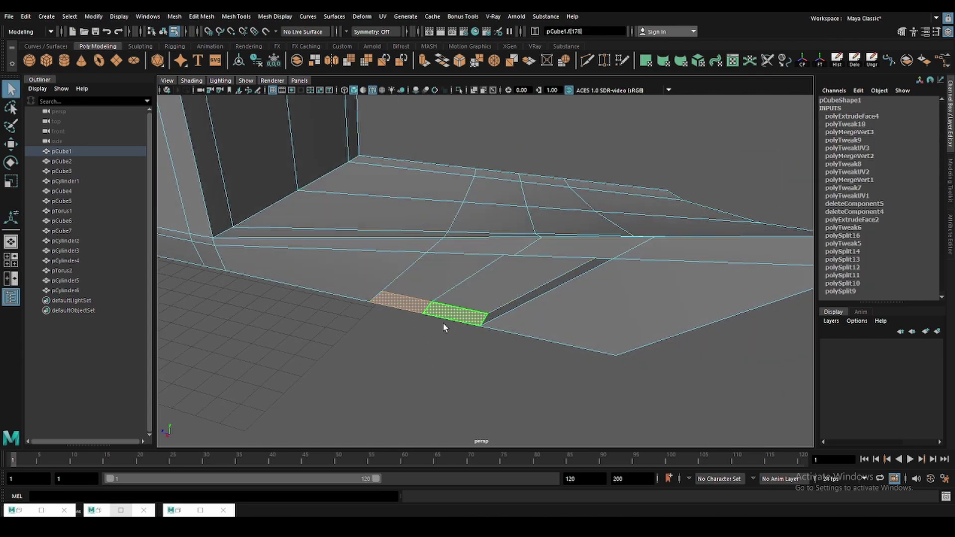
click(443, 323)
scroll(430, 311, up, 4)
alt+drag(430, 311, 392, 267)
key(F9)
click(312, 255)
key(ctrl+e)
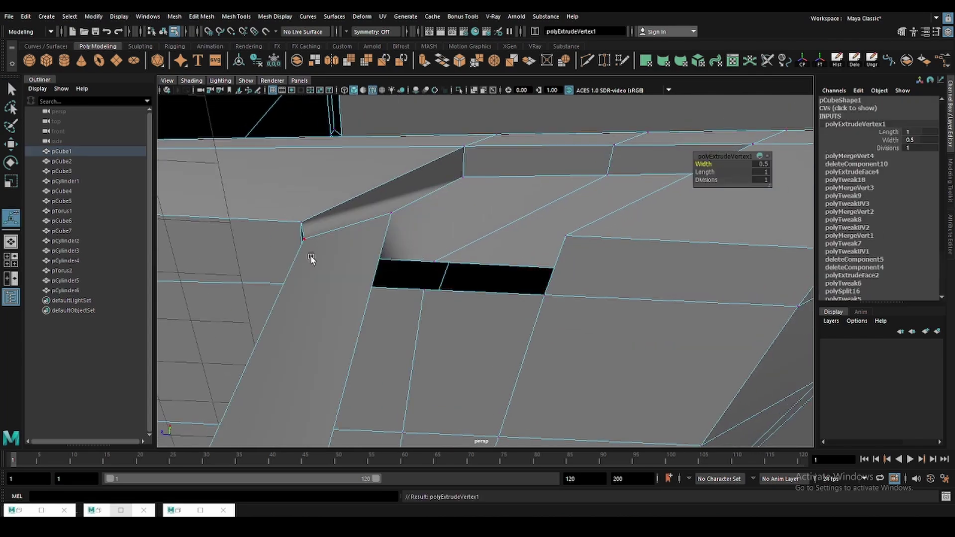
key(ctrl+z)
key(ctrl+z)
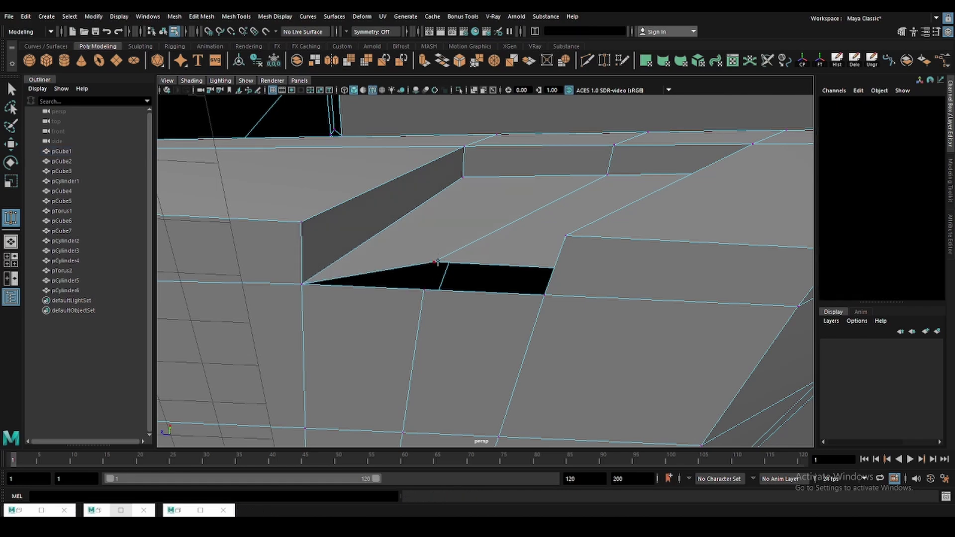
mouse_move(312, 273)
alt+mouse_down()
mouse_move(501, 299)
mouse_move(586, 328)
mouse_move(526, 335)
mouse_move(524, 353)
mouse_move(467, 284)
mouse_move(533, 249)
mouse_move(512, 226)
mouse_move(527, 199)
alt+mouse_up()
- Push the ramp edge e[358] down to open the rear wheel arch
key(w)
click(467, 284)
click(517, 202)
click(537, 208)
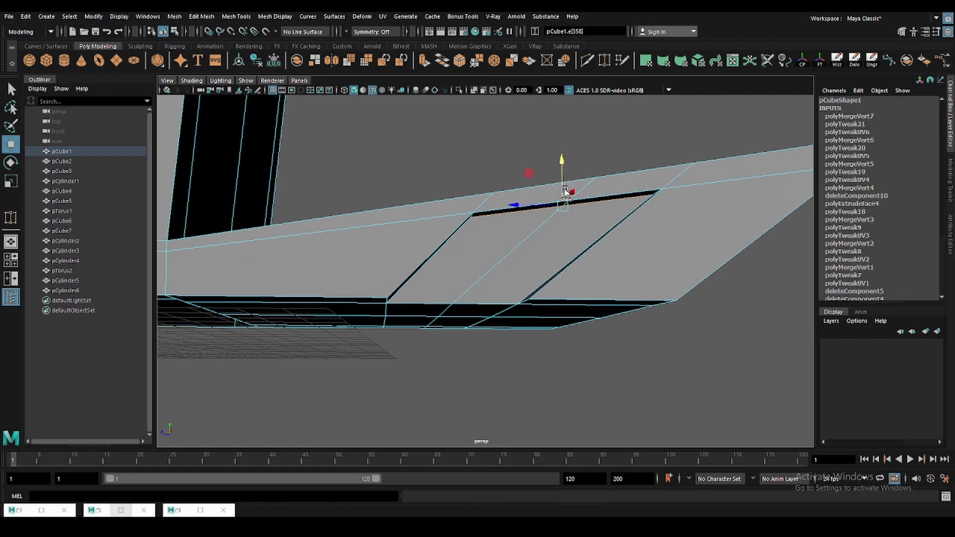
mouse_move(563, 155)
mouse_down()
mouse_move(561, 228)
mouse_move(545, 231)
mouse_move(550, 216)
mouse_move(529, 246)
mouse_move(543, 211)
mouse_up()
key(e)
key(r)
alt+drag(485, 251, 515, 268)
key(w)
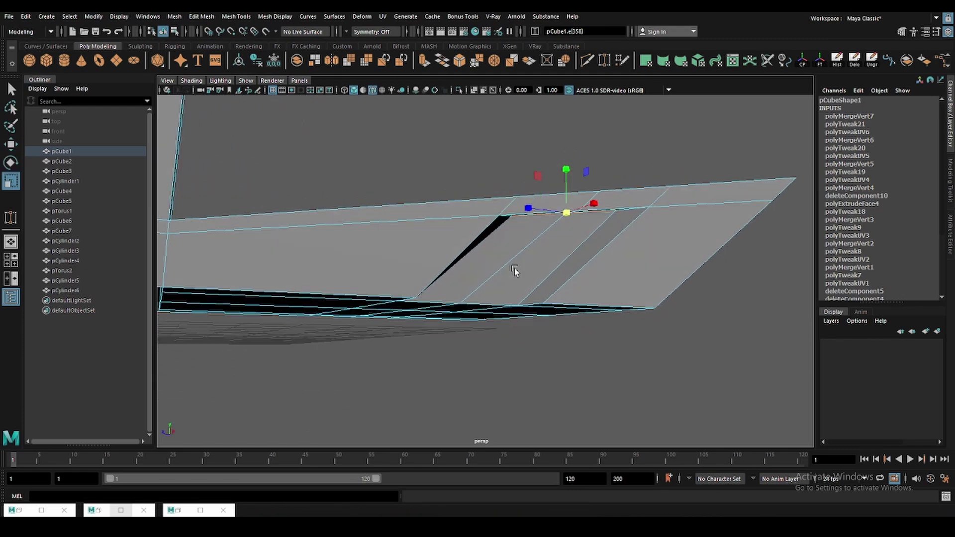
drag(557, 187, 522, 222)
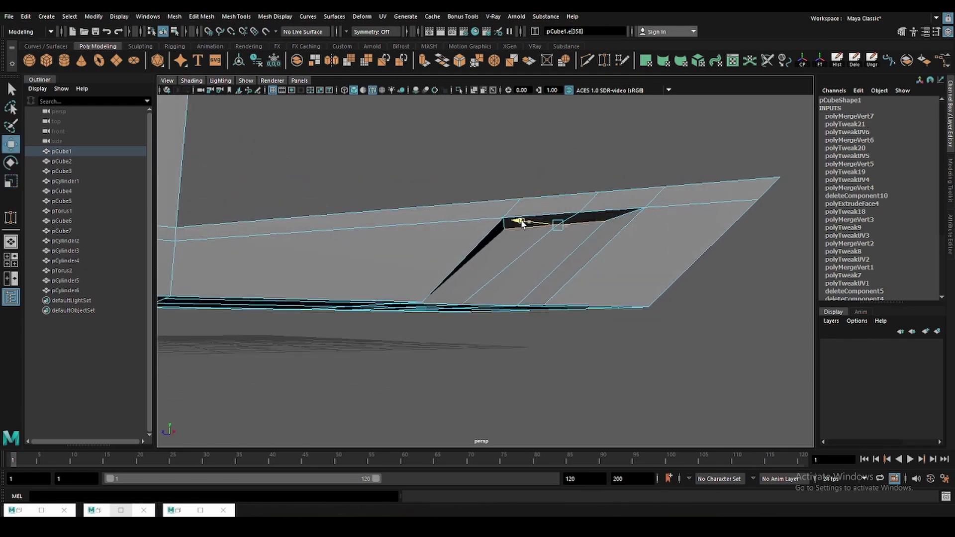
key(F8)
mouse_move(566, 198)
alt+mouse_down()
mouse_move(431, 323)
mouse_move(278, 313)
alt+mouse_up()
click(277, 313)
- Duplicate the front wheel as pCylinder7, move it rearward and widen it
key(ctrl+d)
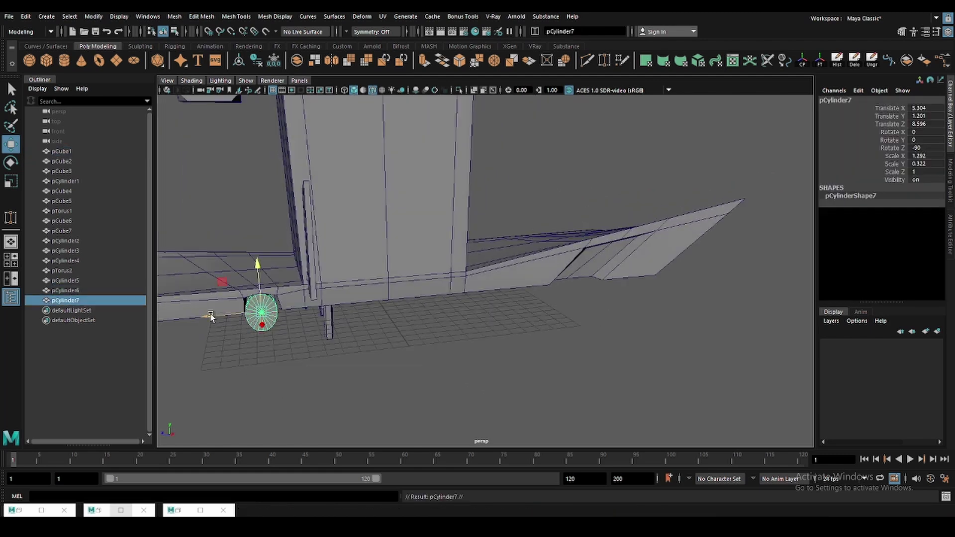
mouse_move(216, 316)
mouse_down()
mouse_move(530, 286)
mouse_move(597, 253)
mouse_move(570, 263)
mouse_move(550, 221)
mouse_up()
key(e)
key(r)
key(e)
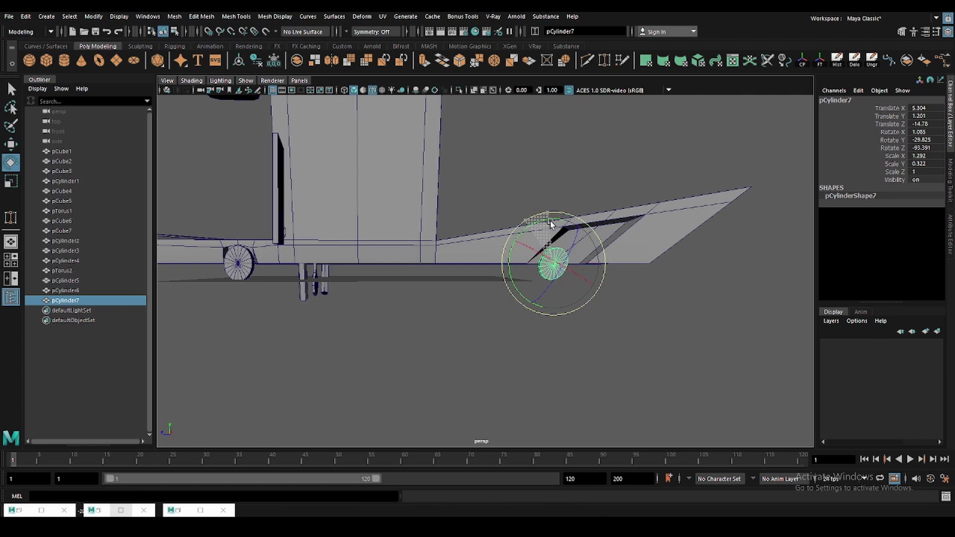
key(r)
drag(529, 298, 529, 306)
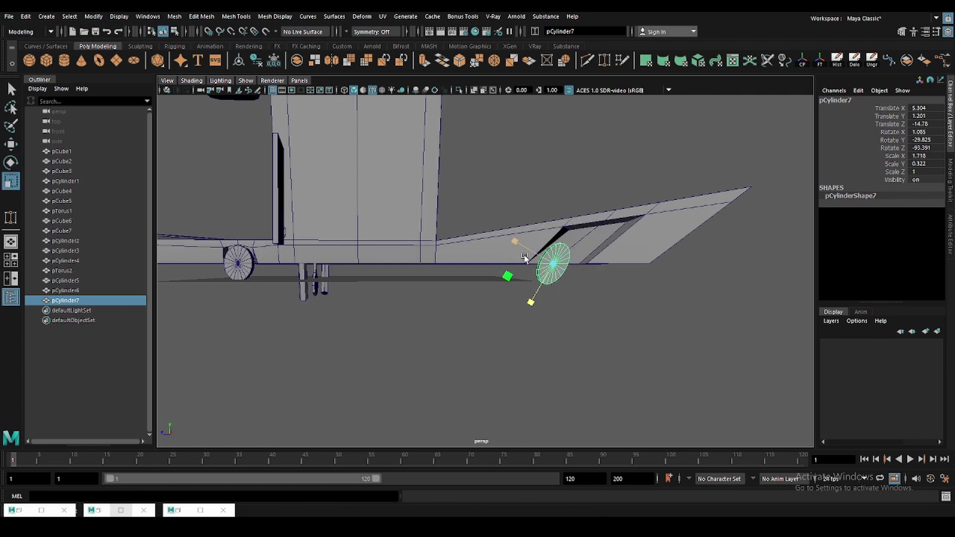
- Raise pCylinder7 in side view so it sits inside the rear arch
mouse_move(524, 257)
alt+mouse_down()
mouse_move(571, 277)
mouse_move(561, 298)
mouse_move(620, 342)
alt+mouse_up()
key(4)
key(w)
drag(544, 313, 545, 309)
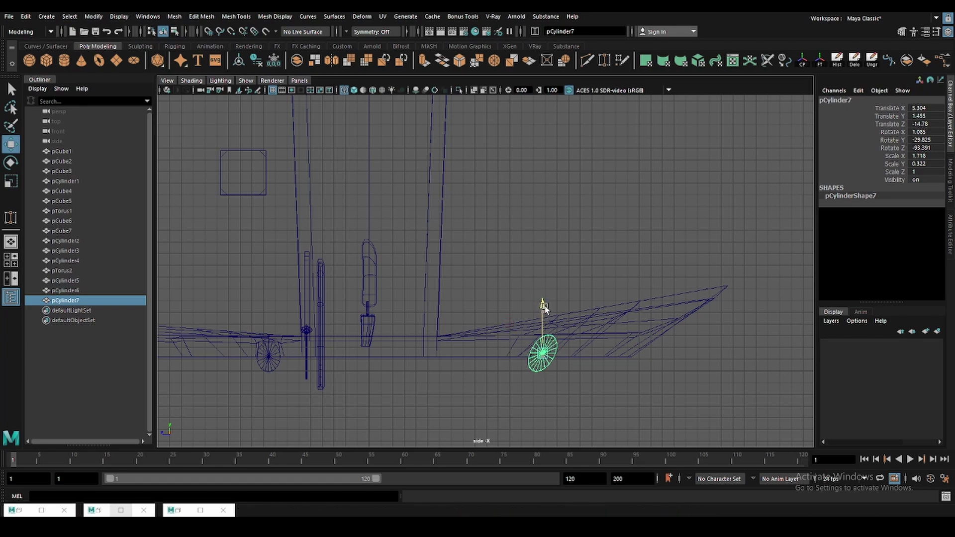
mouse_move(589, 278)
alt+mouse_down()
mouse_move(559, 255)
mouse_move(528, 278)
mouse_move(503, 277)
mouse_move(500, 253)
alt+mouse_up()
key(r)
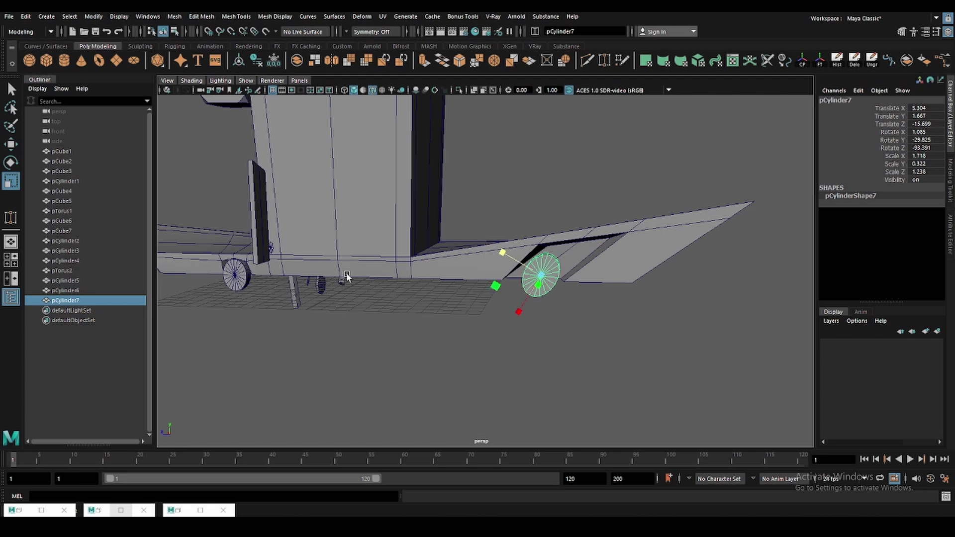
alt+drag(346, 277, 447, 284)
click(362, 282)
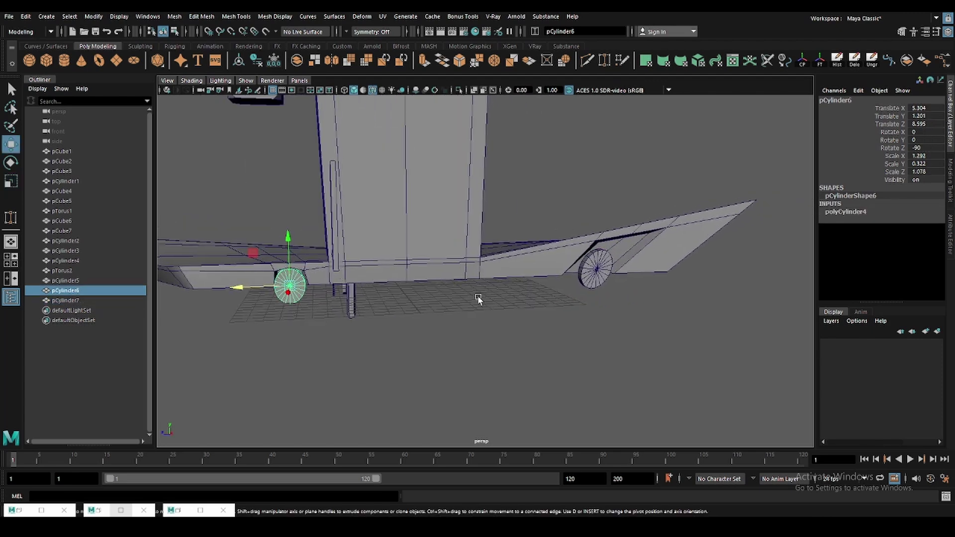
- Inspect the car body's rear wheel-arch edges and vertices
alt+drag(349, 275, 447, 268)
scroll(426, 272, up, 3)
click(432, 273)
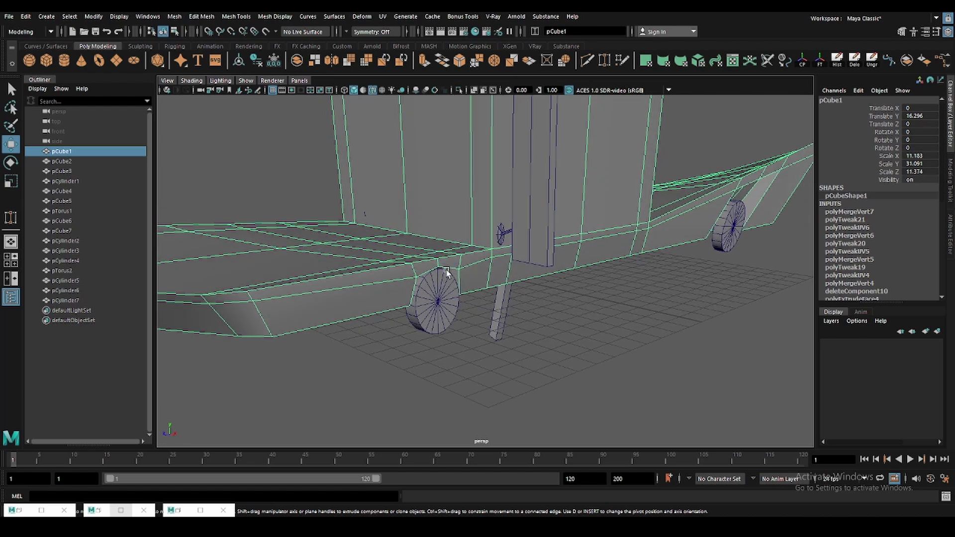
key(F10)
click(416, 217)
mouse_move(416, 216)
alt+mouse_down()
mouse_move(581, 282)
mouse_move(565, 249)
mouse_move(601, 269)
mouse_move(512, 272)
alt+mouse_up()
scroll(566, 294, up, 5)
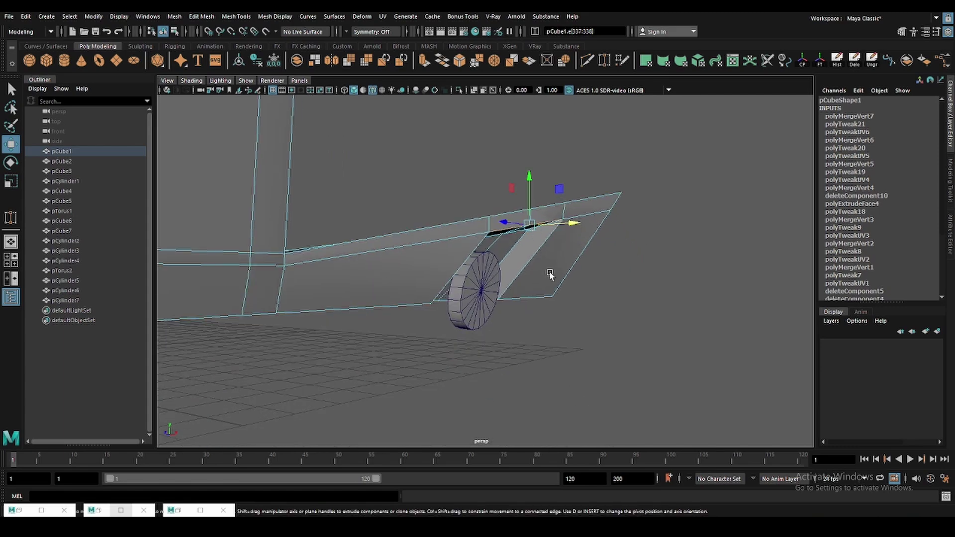
key(q)
mouse_move(508, 269)
alt+mouse_down()
mouse_move(590, 252)
mouse_move(568, 233)
alt+mouse_up()
click(604, 243)
key(F8)
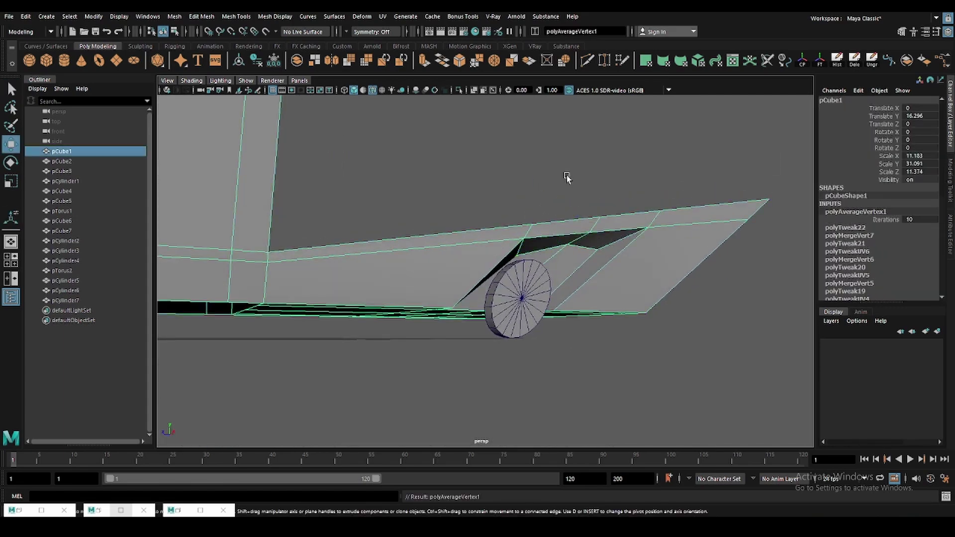
mouse_move(569, 176)
alt+mouse_down()
mouse_move(531, 293)
mouse_move(565, 277)
mouse_move(492, 299)
mouse_move(465, 324)
mouse_move(452, 385)
mouse_move(476, 262)
alt+mouse_up()
- Move and rotate the rear wheel, then save the scene
click(531, 292)
key(w)
key(e)
click(582, 267)
scroll(582, 267, down, 5)
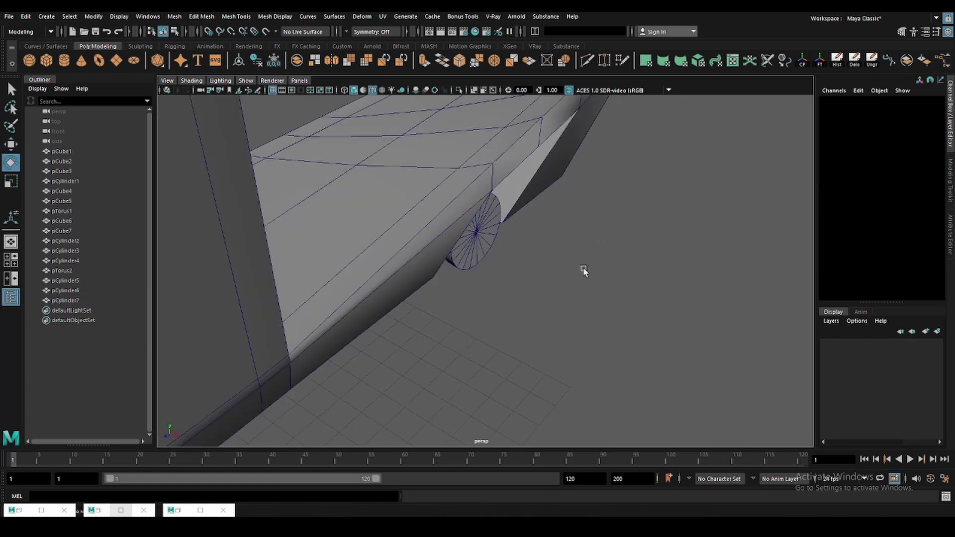
mouse_move(582, 266)
alt+mouse_down()
mouse_move(565, 260)
mouse_move(552, 291)
alt+mouse_up()
click(505, 269)
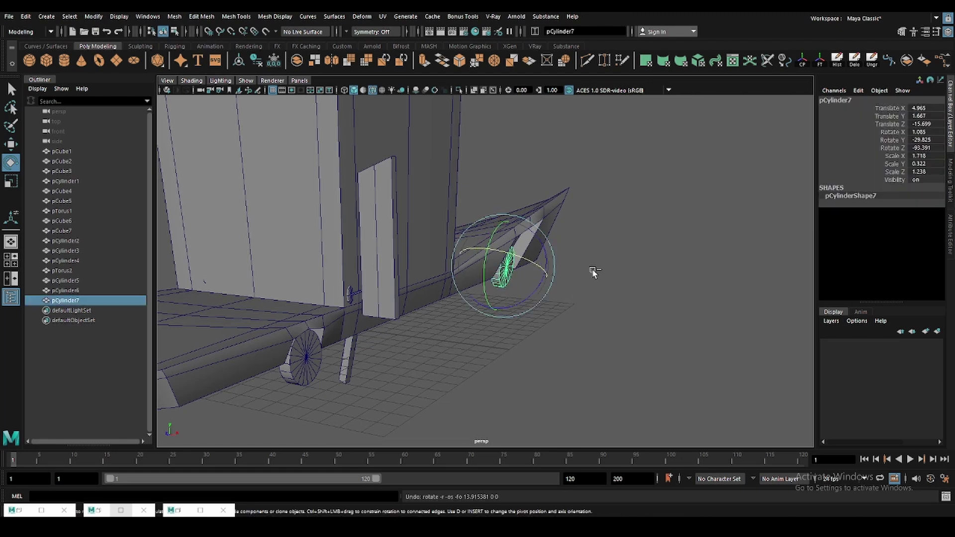
click(614, 259)
key(ctrl+s)
- Scale up wheel pCylinder7 to fill the arch, checking it in the side view
alt+drag(614, 258, 513, 275)
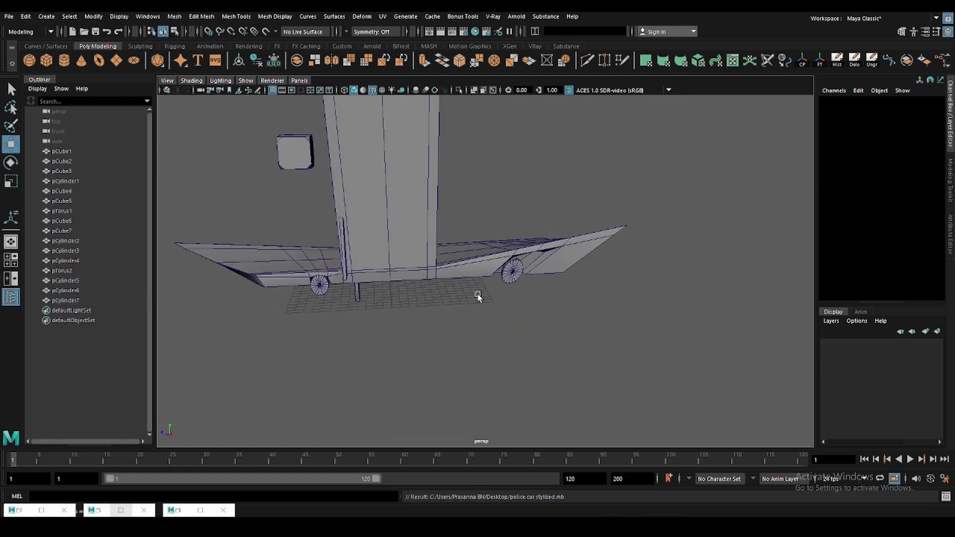
scroll(477, 297, down, 2)
scroll(473, 307, up, 2)
scroll(488, 286, up, 3)
click(522, 277)
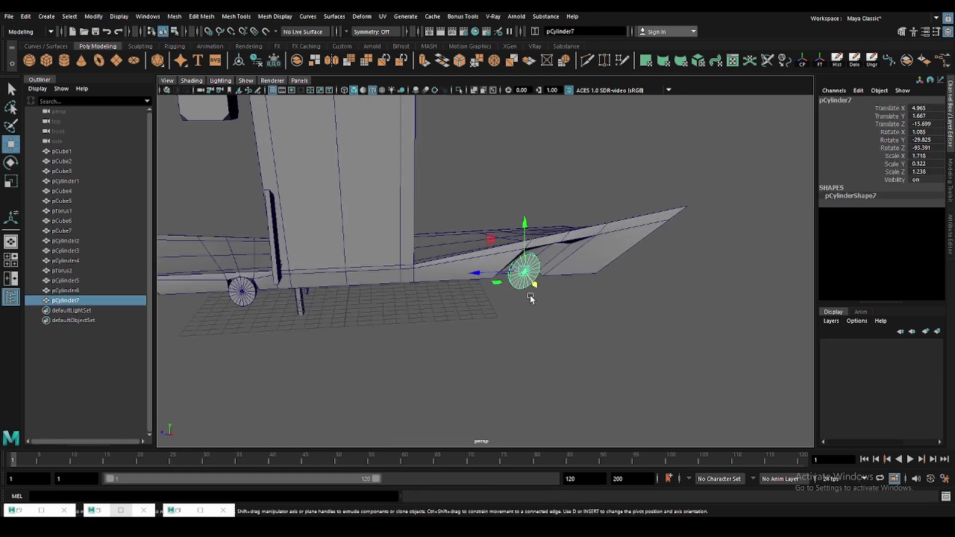
key(r)
mouse_move(531, 298)
alt+mouse_down()
mouse_move(523, 270)
mouse_move(502, 282)
alt+mouse_up()
key(space)
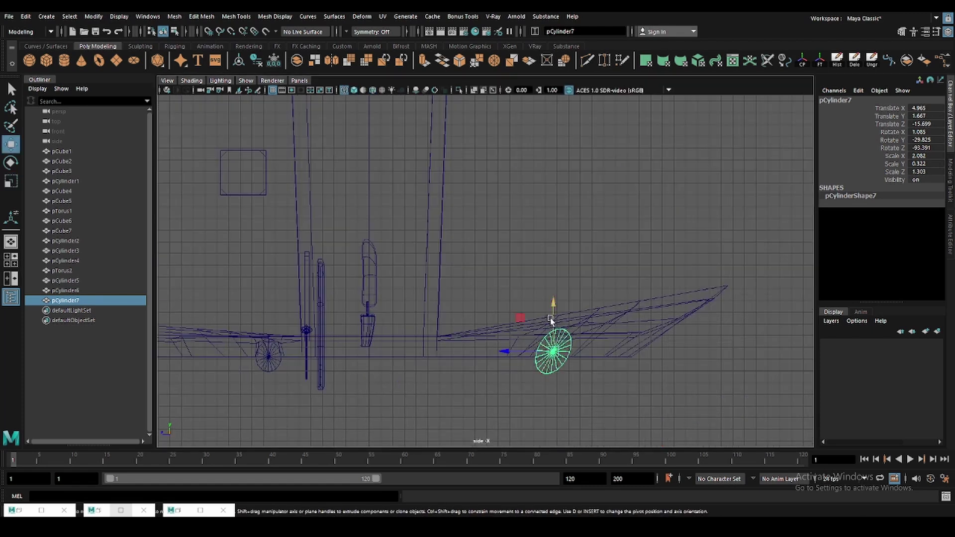
key(space)
key(space)
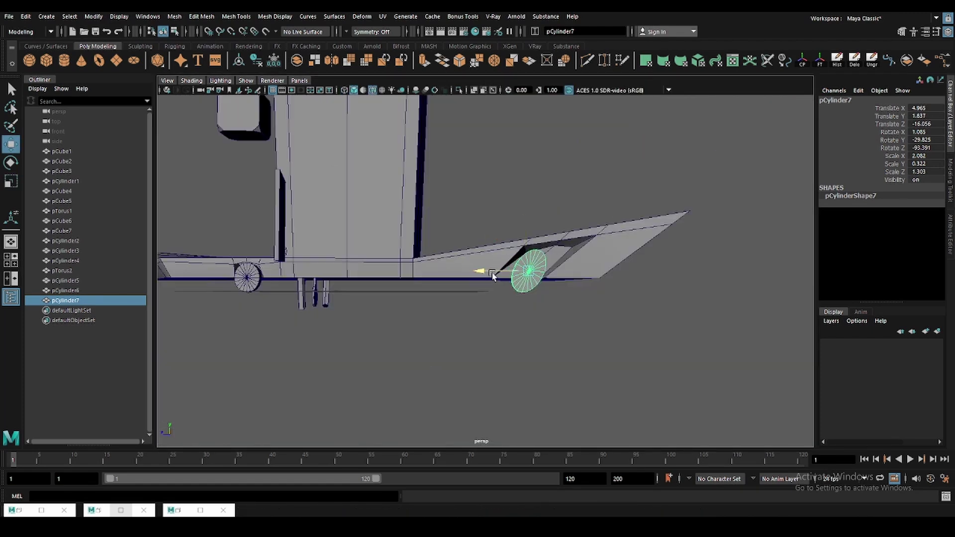
- Tilt pCylinder7 to match the arch angle and rescale it to about 2.243 by 1.303
scroll(535, 301, up, 2)
right_click(543, 253)
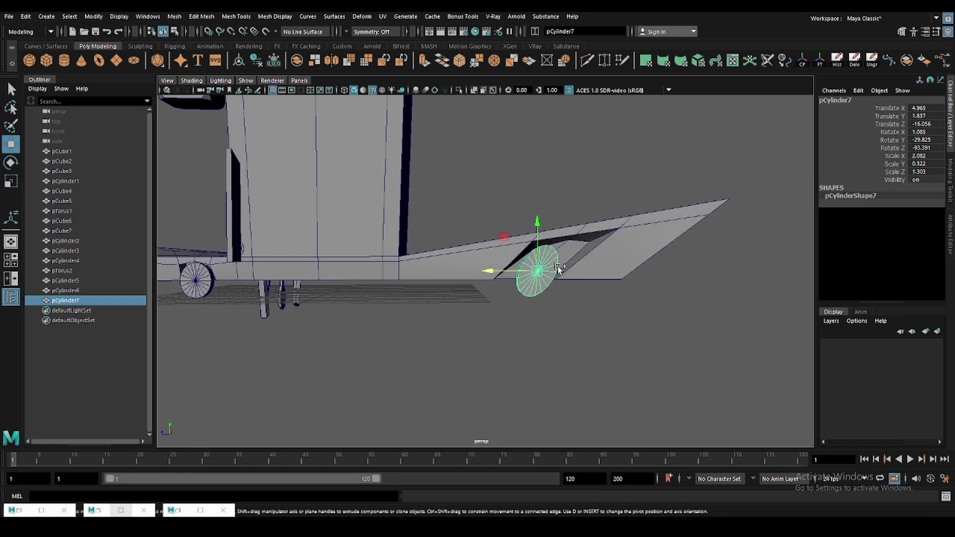
key(e)
right_drag(570, 276, 544, 228)
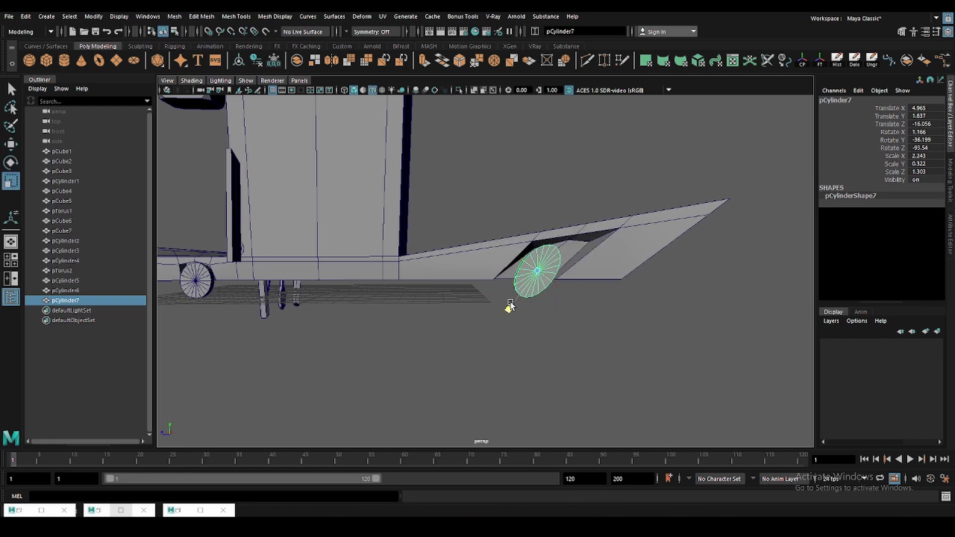
key(r)
click(539, 319)
mouse_move(539, 320)
alt+mouse_down()
mouse_move(577, 275)
mouse_move(618, 267)
alt+mouse_up()
- Smooth pCube1's wheel-arch vertices with Average Vertices
click(606, 252)
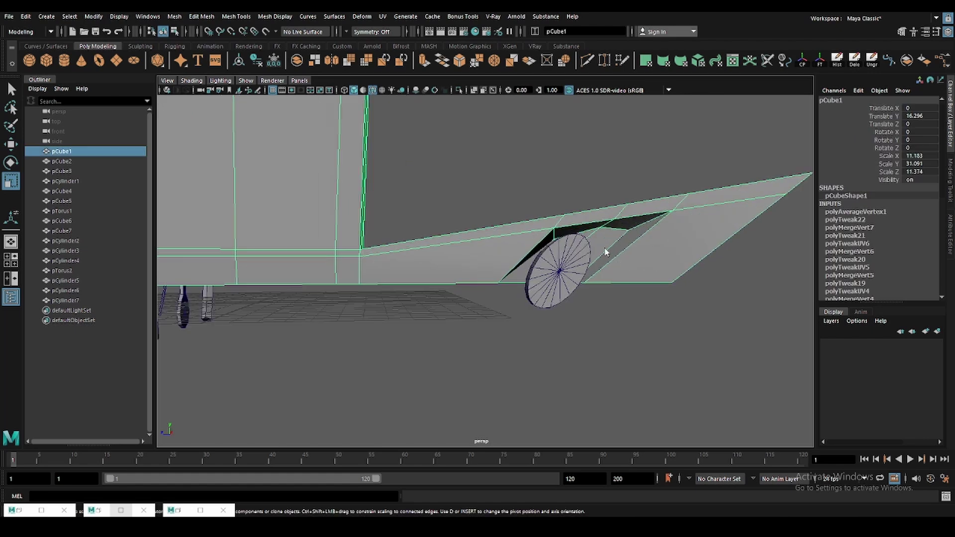
key(F9)
click(609, 234)
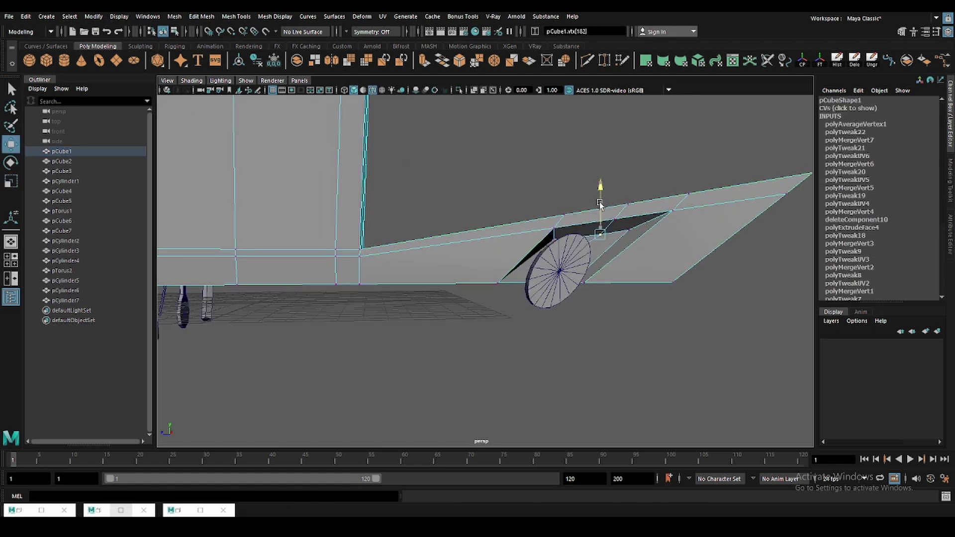
key(F8)
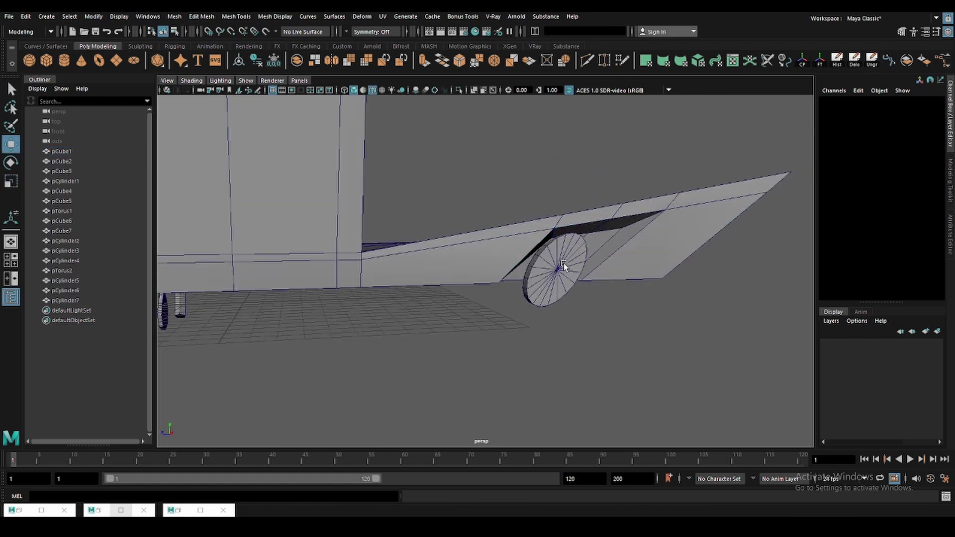
mouse_move(536, 201)
alt+mouse_down()
mouse_move(610, 230)
mouse_move(574, 227)
alt+mouse_up()
key(q)
key(F9)
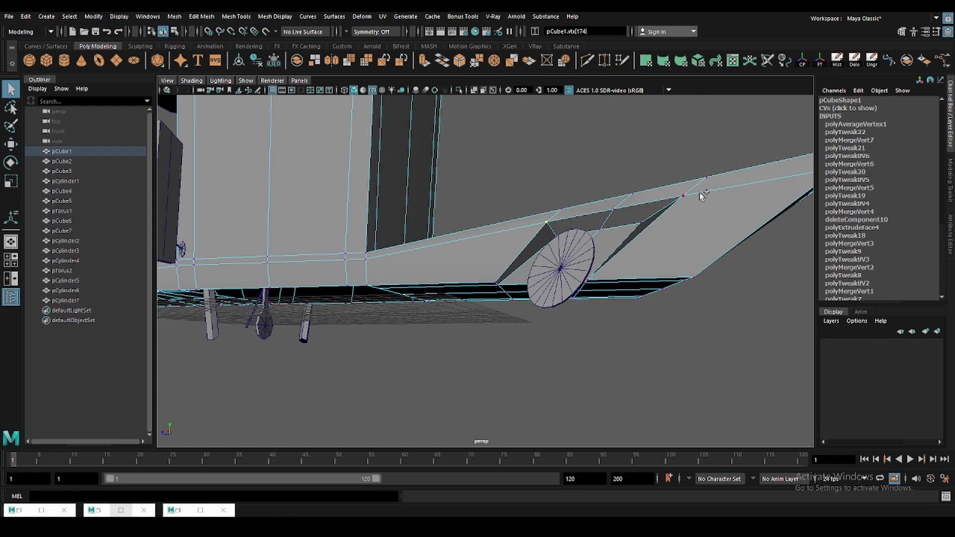
key(g)
alt+drag(700, 193, 597, 242)
key(r)
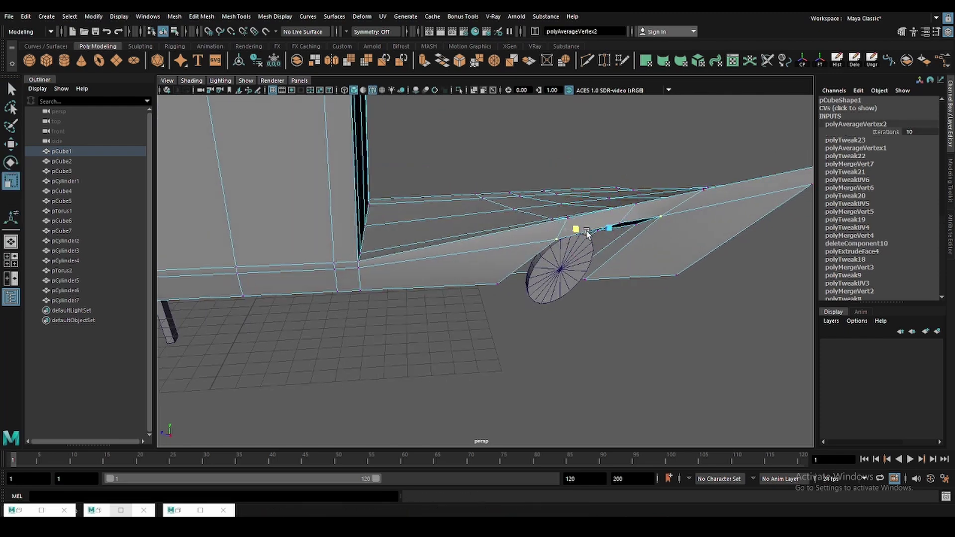
alt+drag(599, 217, 401, 316)
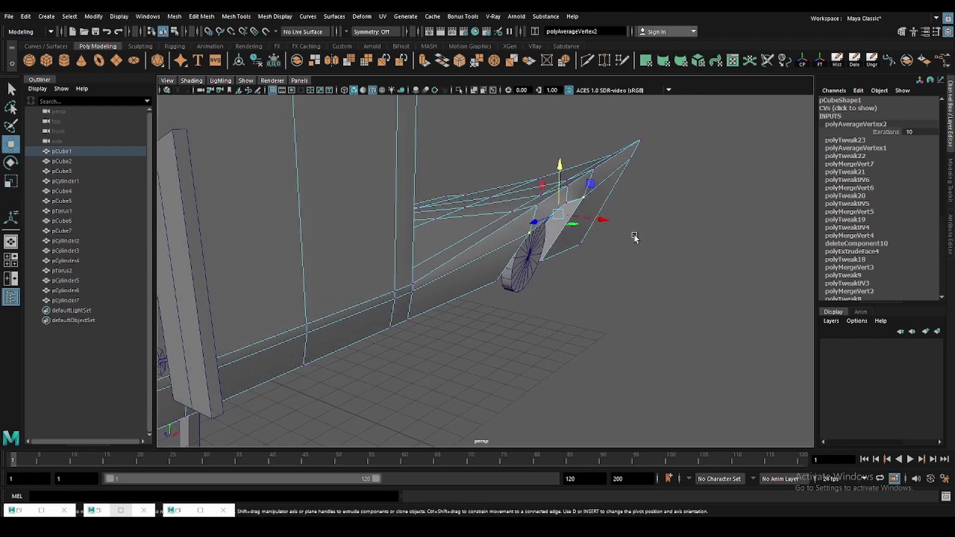
- Adjust a wheel-arch corner vertex on the body and save the scene
click(401, 316)
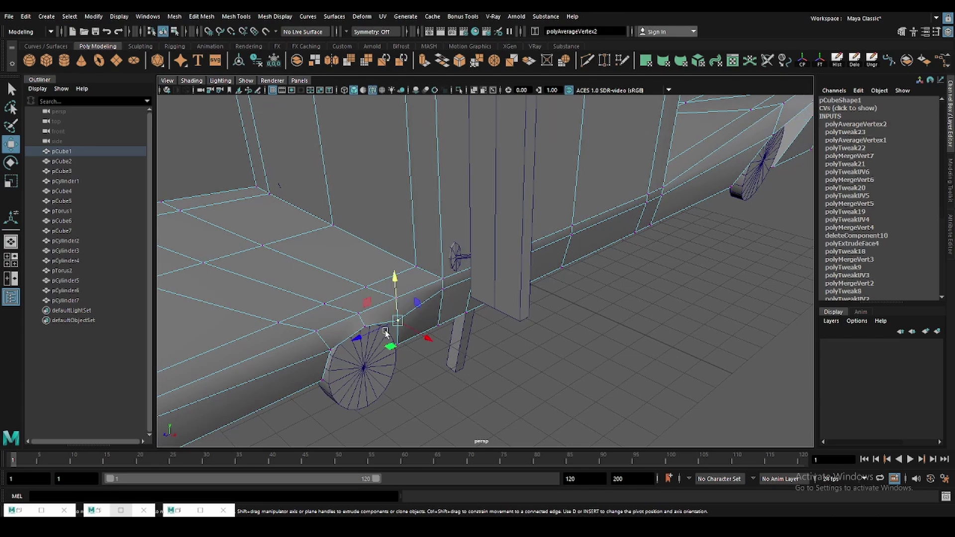
scroll(360, 329, up, 3)
key(e)
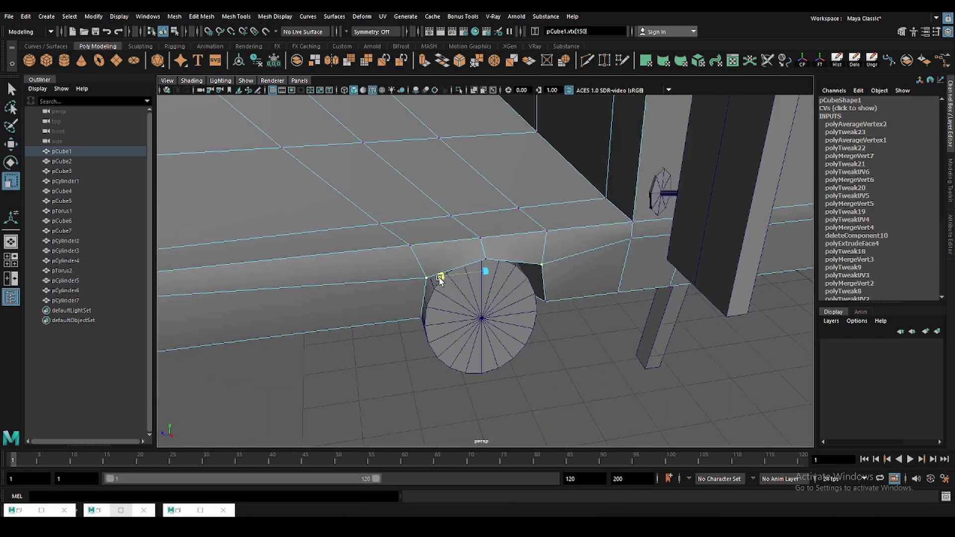
alt+drag(440, 280, 483, 264)
key(w)
key(q)
click(378, 350)
key(ctrl+s)
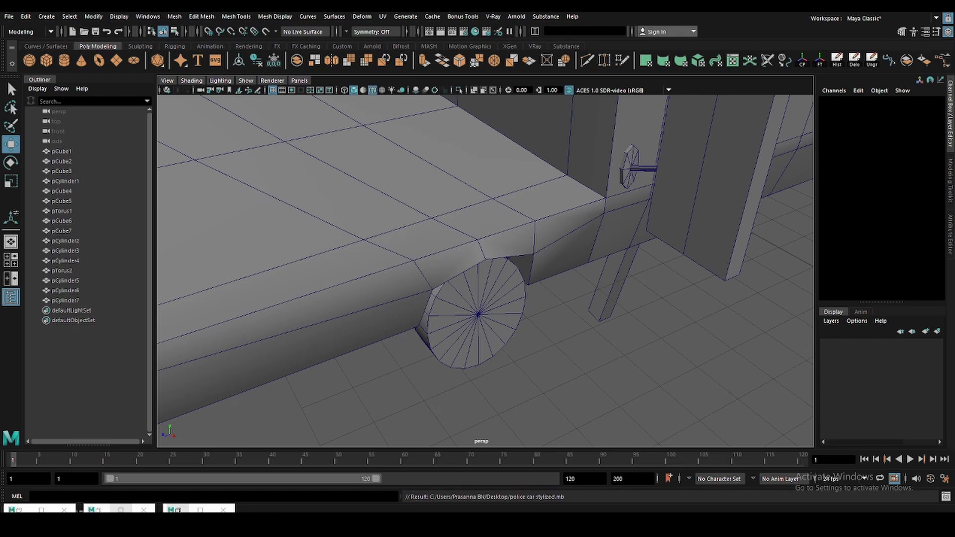
mouse_move(558, 297)
alt+mouse_down()
mouse_move(469, 337)
mouse_move(498, 323)
mouse_move(546, 345)
mouse_move(549, 335)
alt+mouse_up()
- Add a vertical Multi-Cut edge loop down the upright board pCube3
click(550, 224)
key(f)
mouse_move(486, 239)
alt+mouse_down()
mouse_move(486, 252)
mouse_move(510, 246)
mouse_move(490, 252)
mouse_move(517, 330)
alt+mouse_up()
key(q)
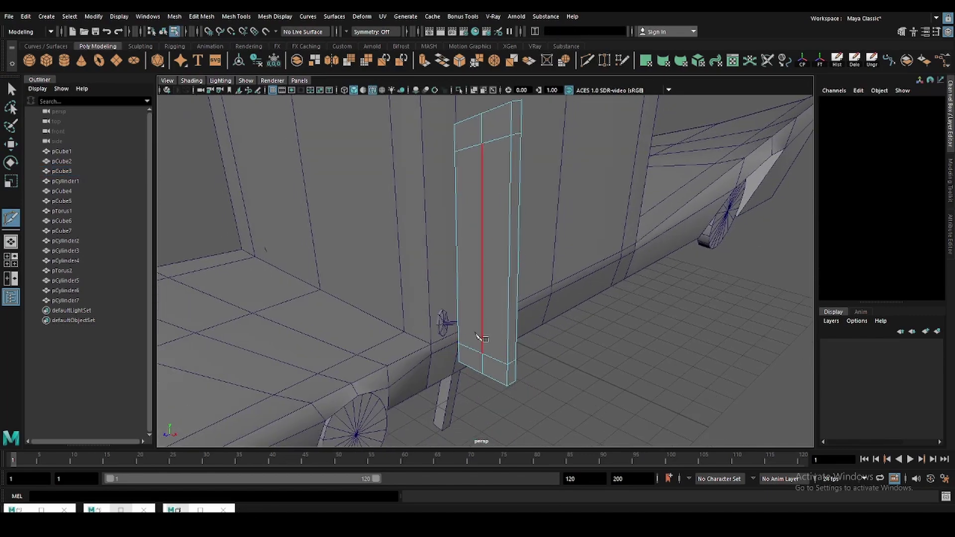
ctrl+click(476, 337)
key(w)
mouse_move(610, 336)
alt+mouse_down()
mouse_move(522, 278)
mouse_move(474, 216)
mouse_move(458, 269)
mouse_move(554, 273)
alt+mouse_up()
- Scale the board's top and bottom corner vertices to round its ends
click(512, 223)
key(F9)
click(473, 162)
key(r)
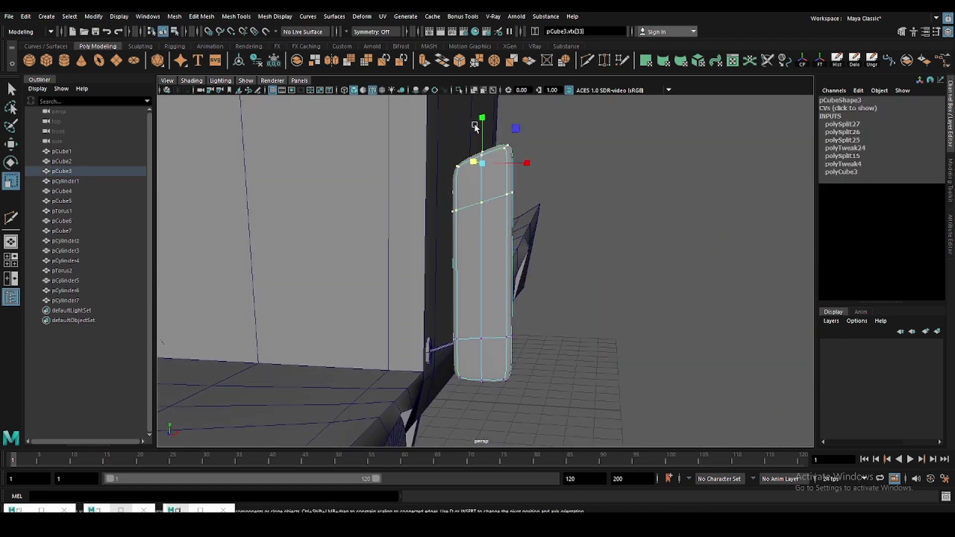
click(544, 163)
mouse_move(544, 163)
alt+mouse_down()
mouse_move(506, 239)
mouse_move(517, 266)
alt+mouse_up()
click(515, 258)
key(w)
key(F9)
click(514, 298)
click(584, 248)
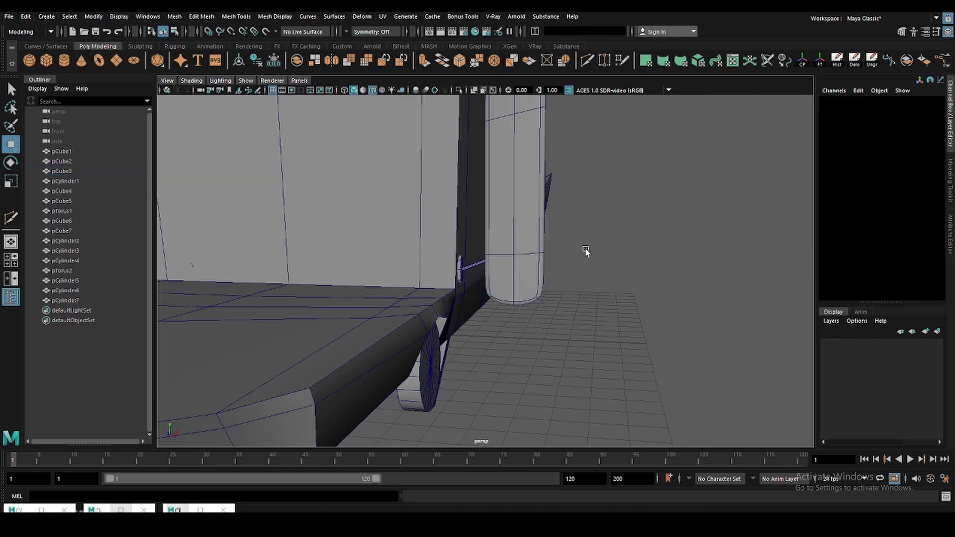
mouse_move(585, 247)
alt+mouse_down()
mouse_move(476, 252)
mouse_move(499, 314)
mouse_move(471, 282)
mouse_move(465, 298)
mouse_move(486, 298)
mouse_move(427, 293)
alt+mouse_up()
- Select an edge and vertex on the body side, undoing the vertex pick
click(443, 293)
key(q)
click(439, 259)
key(ctrl+z)
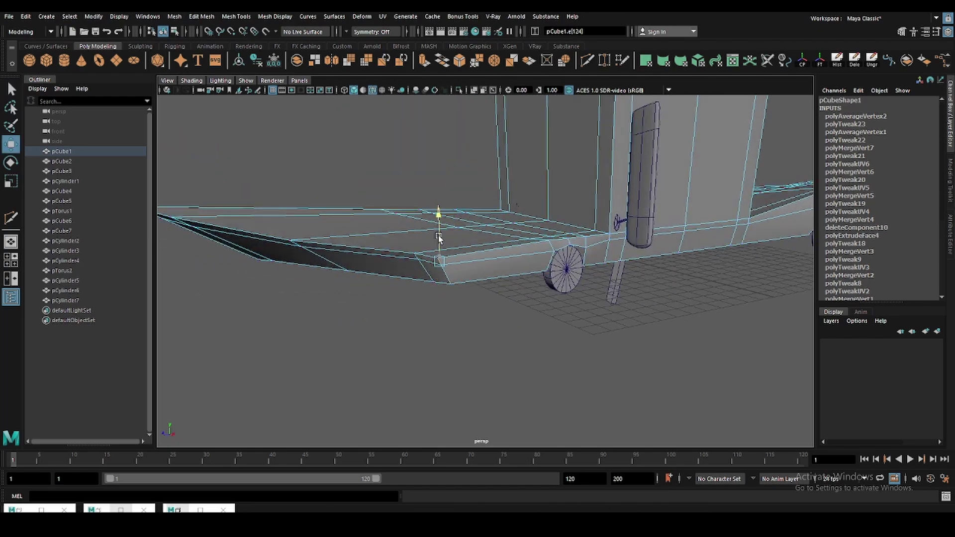
alt+drag(439, 239, 515, 259)
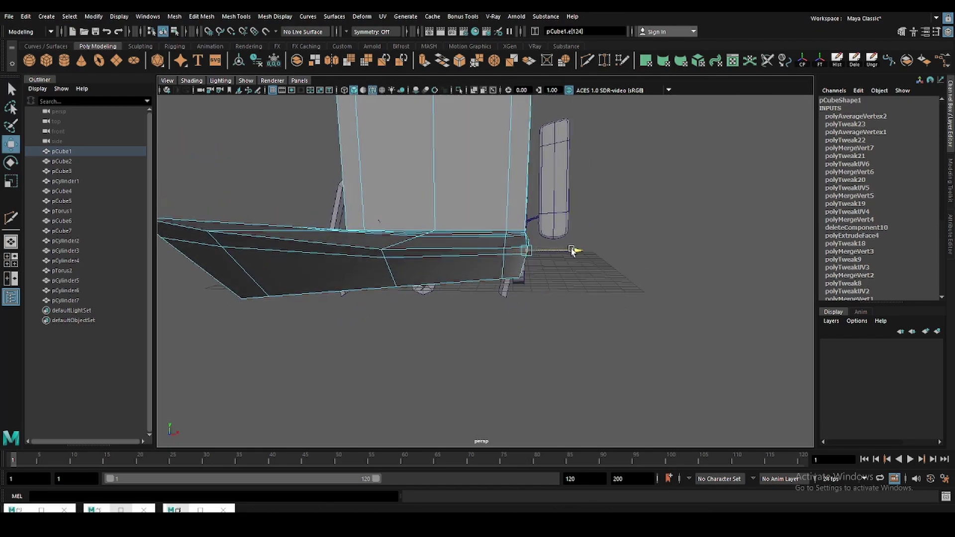
mouse_move(575, 251)
alt+mouse_down()
mouse_move(448, 305)
mouse_move(475, 330)
mouse_move(419, 239)
mouse_move(459, 272)
mouse_move(437, 290)
alt+mouse_up()
key(F8)
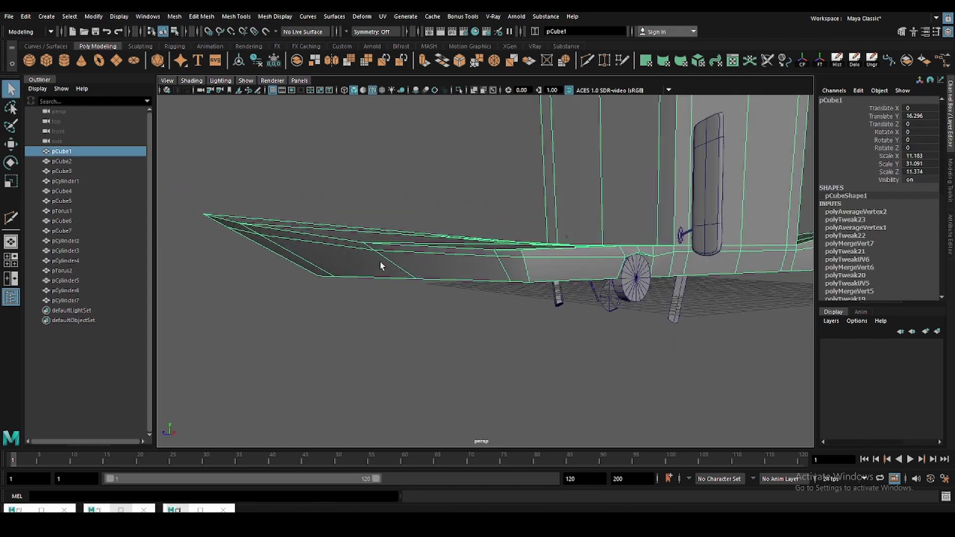
alt+drag(380, 262, 365, 255)
- Pick a side face and edges on the body's pointed front for reshaping
key(F11)
click(391, 261)
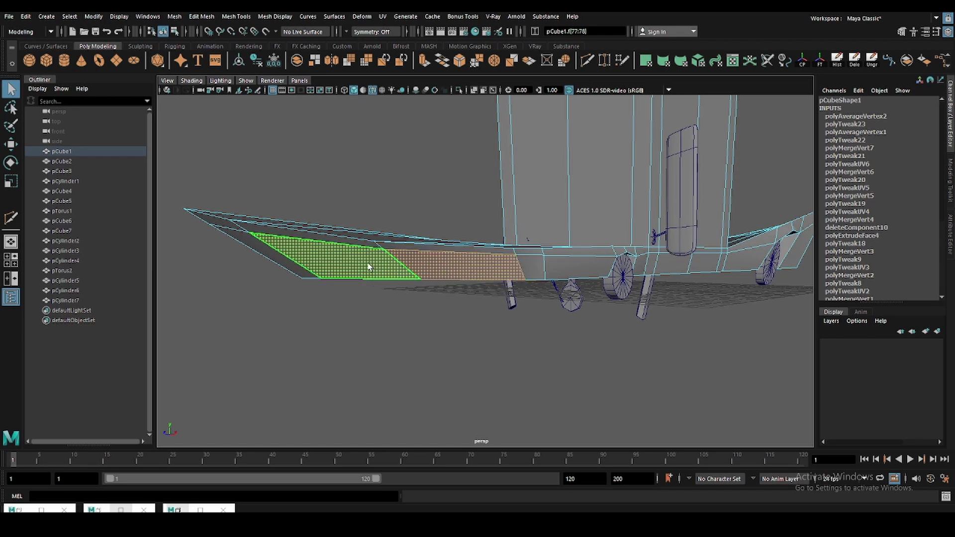
alt+drag(372, 264, 320, 260)
key(F10)
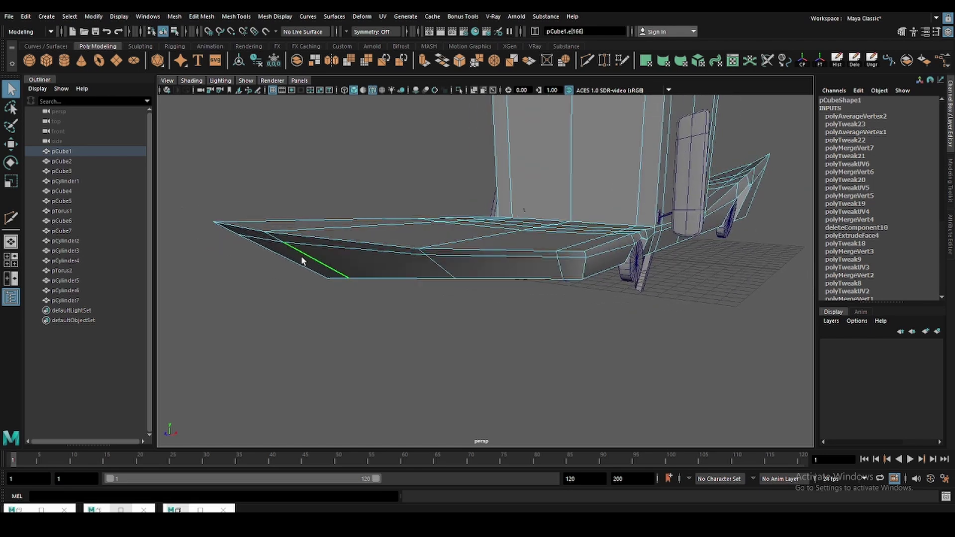
key(F8)
key(w)
alt+drag(497, 279, 540, 285)
scroll(542, 281, up, 5)
- Extrude a side face of the body base
scroll(544, 278, down, 5)
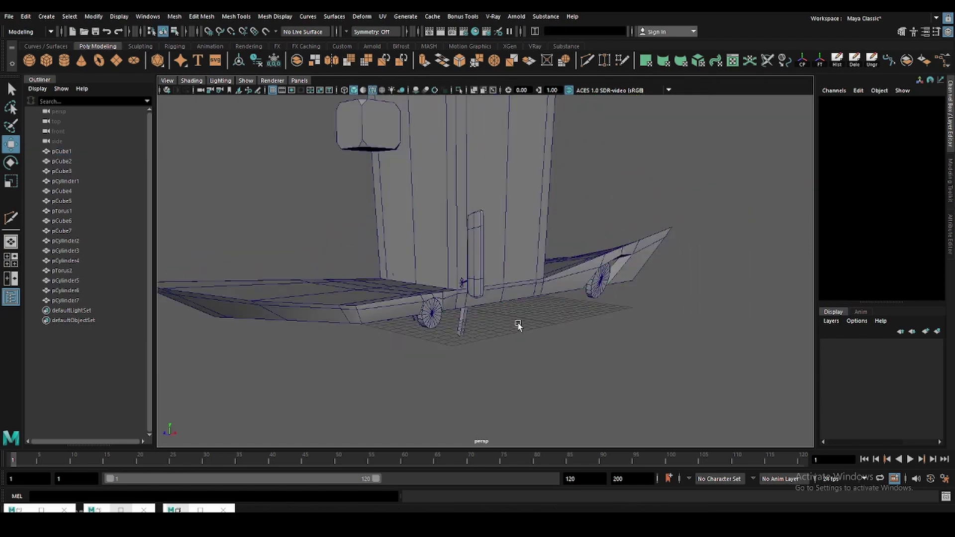
mouse_move(516, 324)
alt+mouse_down()
mouse_move(507, 290)
mouse_move(522, 219)
mouse_move(535, 229)
mouse_move(574, 189)
mouse_move(445, 290)
mouse_move(550, 273)
mouse_move(518, 235)
mouse_move(513, 279)
mouse_move(448, 320)
alt+mouse_up()
scroll(402, 279, up, 5)
key(q)
click(464, 271)
mouse_move(370, 256)
alt+mouse_down()
mouse_move(338, 248)
mouse_move(560, 268)
mouse_move(434, 303)
mouse_move(382, 281)
mouse_move(455, 349)
mouse_move(485, 326)
mouse_move(395, 252)
mouse_move(418, 214)
alt+mouse_up()
key(ctrl+e)
click(468, 360)
- Delete the two faces under the body to open a slot
shift+right_drag(418, 214, 420, 221)
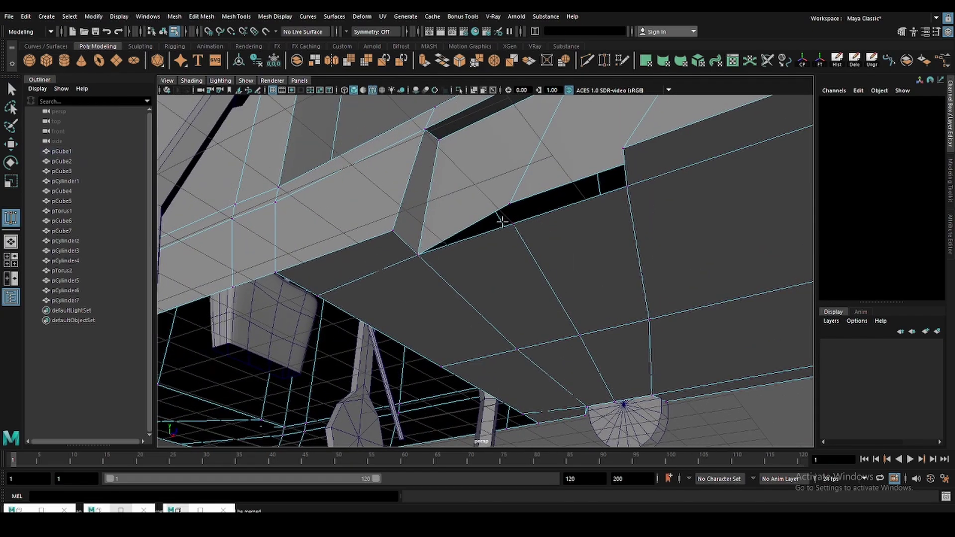
mouse_move(502, 221)
alt+mouse_down()
mouse_move(580, 234)
mouse_move(667, 331)
mouse_move(499, 302)
mouse_move(486, 256)
mouse_move(536, 321)
alt+mouse_up()
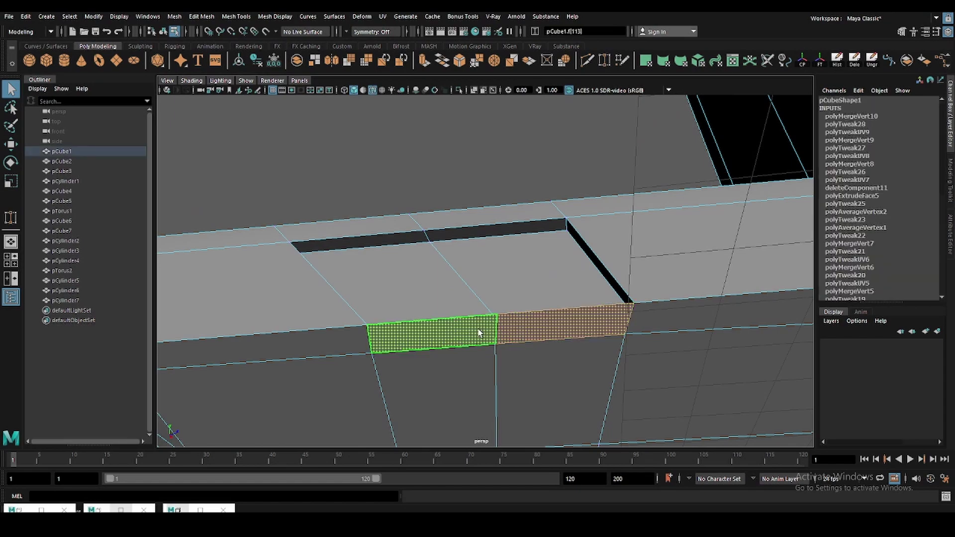
key(y)
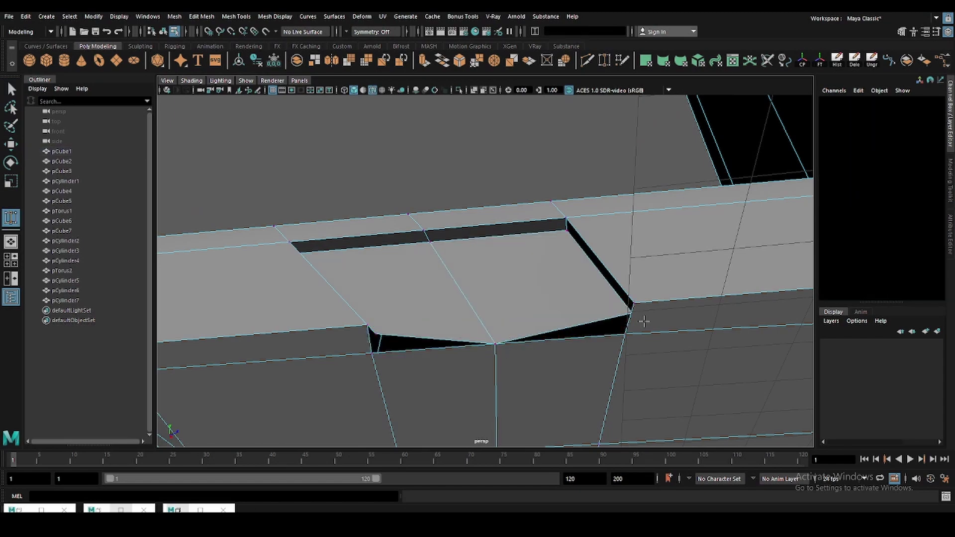
mouse_move(495, 344)
alt+mouse_down()
mouse_move(608, 361)
mouse_move(690, 354)
mouse_move(433, 292)
mouse_move(416, 326)
alt+mouse_up()
key(w)
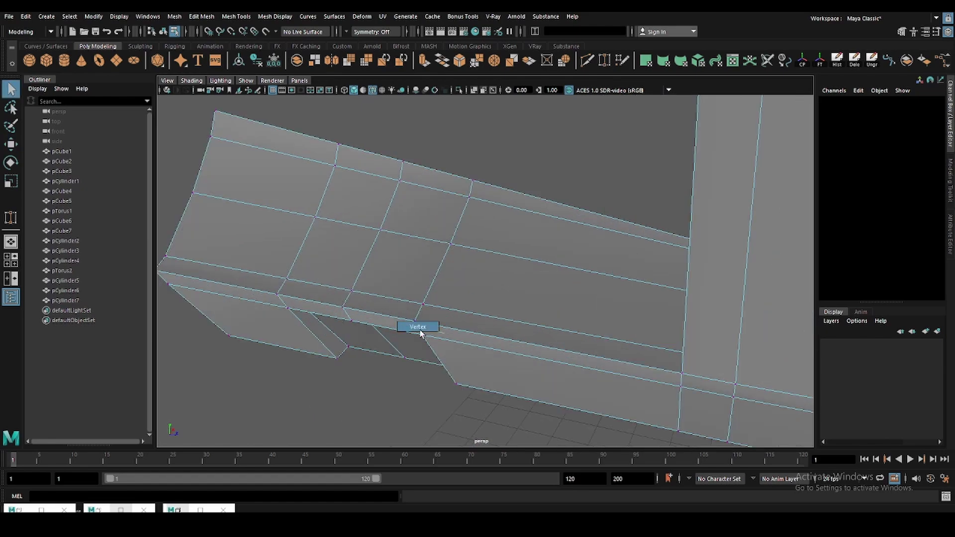
- Average the vertices around the slot's edge and corner
click(416, 326)
alt+drag(292, 307, 380, 358)
shift+right_drag(319, 313, 342, 298)
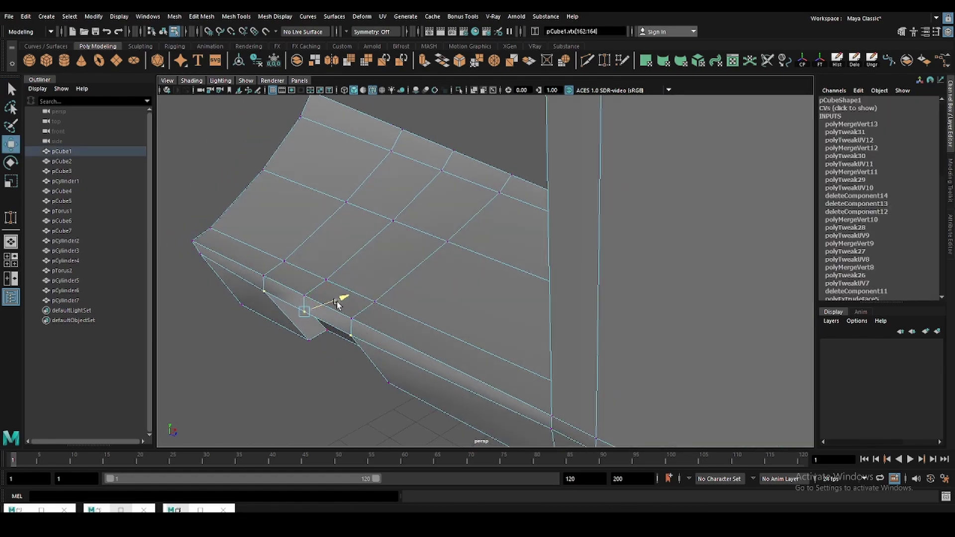
mouse_move(341, 298)
alt+mouse_down()
mouse_move(352, 277)
mouse_move(365, 301)
mouse_move(290, 239)
mouse_move(484, 232)
alt+mouse_up()
key(q)
shift+right_drag(545, 194, 545, 194)
alt+drag(544, 194, 412, 245)
click(396, 232)
key(w)
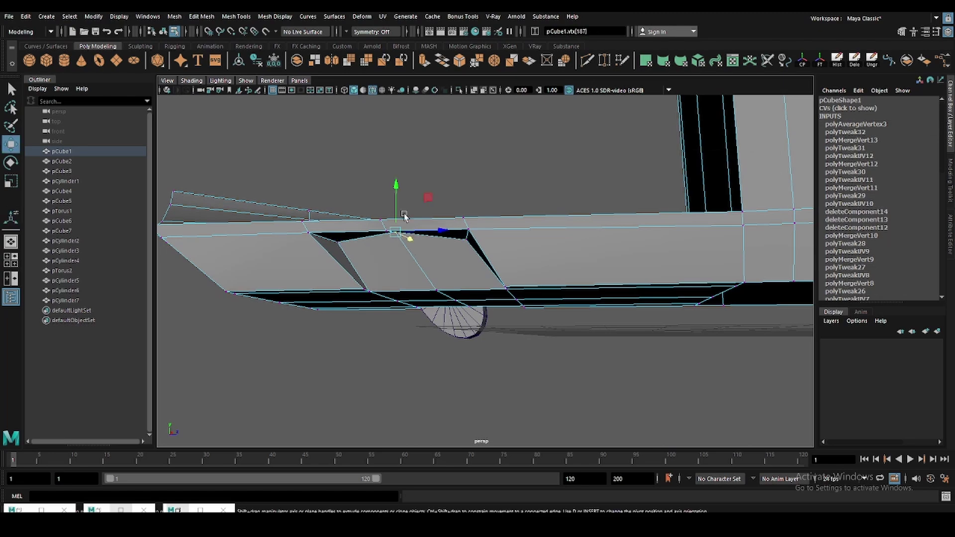
alt+drag(398, 213, 480, 271)
- Average the vertices along the slot and adjust a lower-edge vertex of the base
click(494, 229)
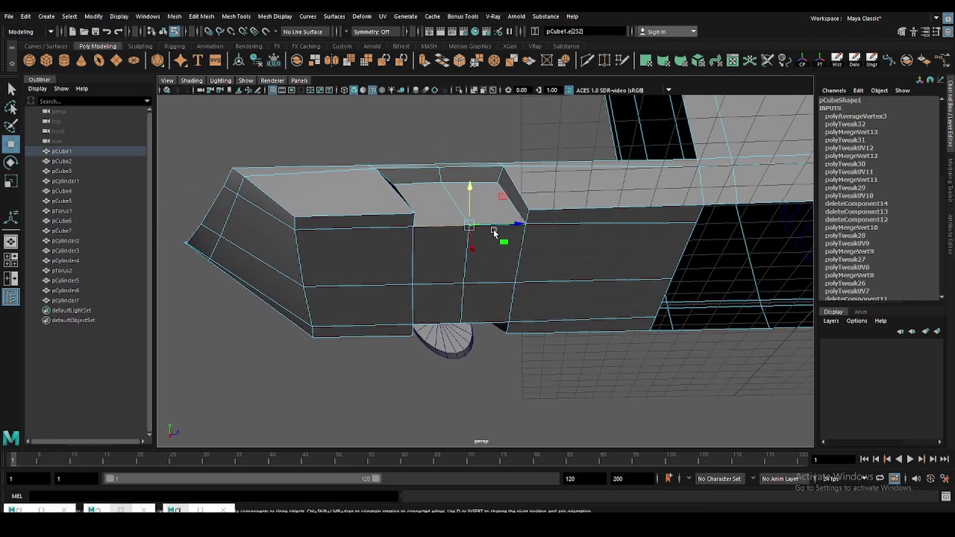
mouse_move(508, 227)
alt+mouse_down()
mouse_move(411, 271)
mouse_move(427, 241)
alt+mouse_up()
shift+right_drag(427, 241, 426, 241)
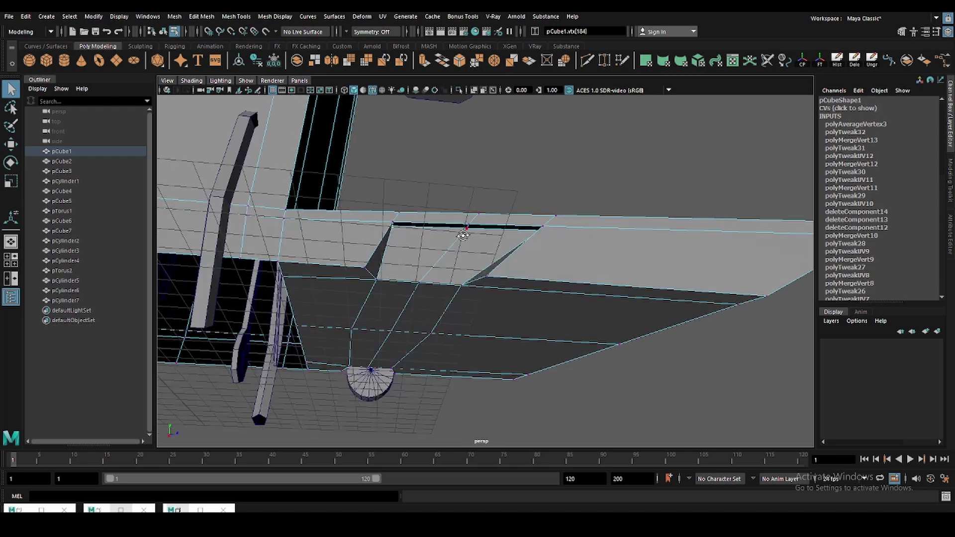
mouse_move(426, 242)
alt+mouse_down()
mouse_move(546, 264)
mouse_move(480, 257)
mouse_move(558, 260)
alt+mouse_up()
key(q)
click(479, 254)
key(q)
mouse_move(403, 256)
alt+mouse_down()
mouse_move(479, 315)
mouse_move(460, 240)
alt+mouse_up()
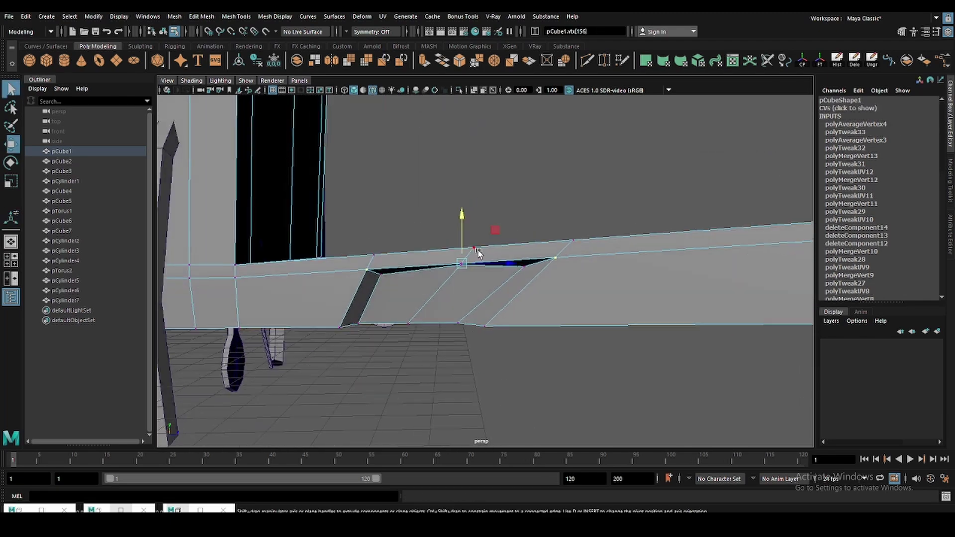
key(w)
- Return to object mode and select the body mesh pCube1
mouse_move(503, 277)
alt+mouse_down()
mouse_move(486, 207)
mouse_move(572, 230)
mouse_move(448, 251)
alt+mouse_up()
key(F8)
click(467, 277)
scroll(497, 248, up, 5)
- Select the edges along the car body's base underside and detach them
alt+drag(553, 222, 481, 278)
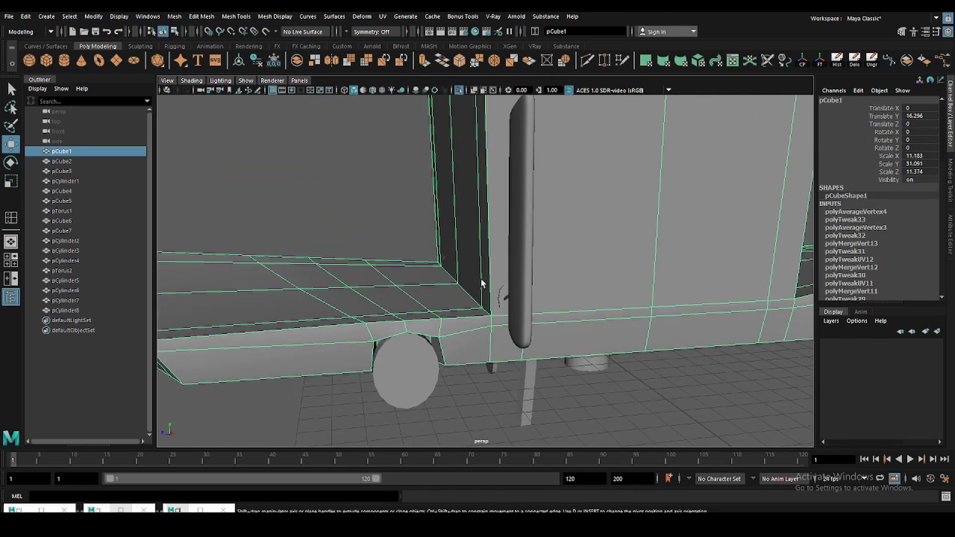
key(F10)
key(q)
click(490, 318)
alt+drag(489, 372, 600, 292)
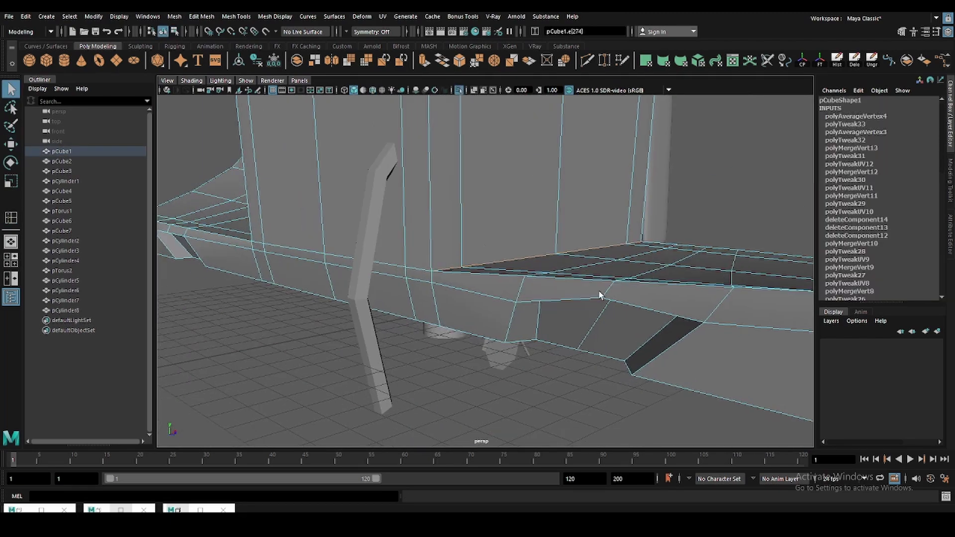
click(433, 306)
mouse_move(432, 307)
alt+mouse_down()
mouse_move(584, 275)
mouse_move(523, 284)
mouse_move(597, 261)
mouse_move(571, 265)
alt+mouse_up()
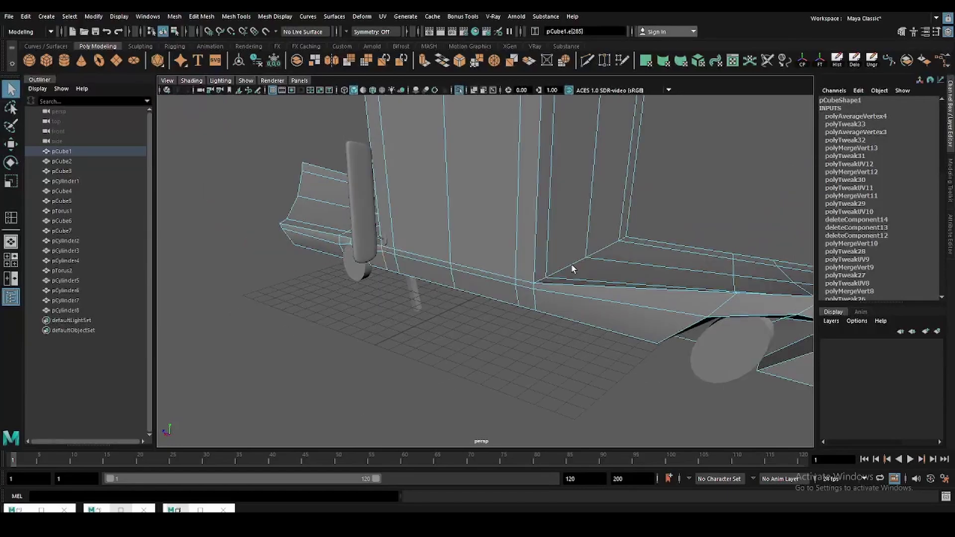
alt+drag(541, 300, 546, 300)
click(469, 334)
mouse_move(469, 334)
alt+mouse_down()
mouse_move(597, 299)
mouse_move(689, 287)
alt+mouse_up()
shift+right_drag(660, 194, 634, 349)
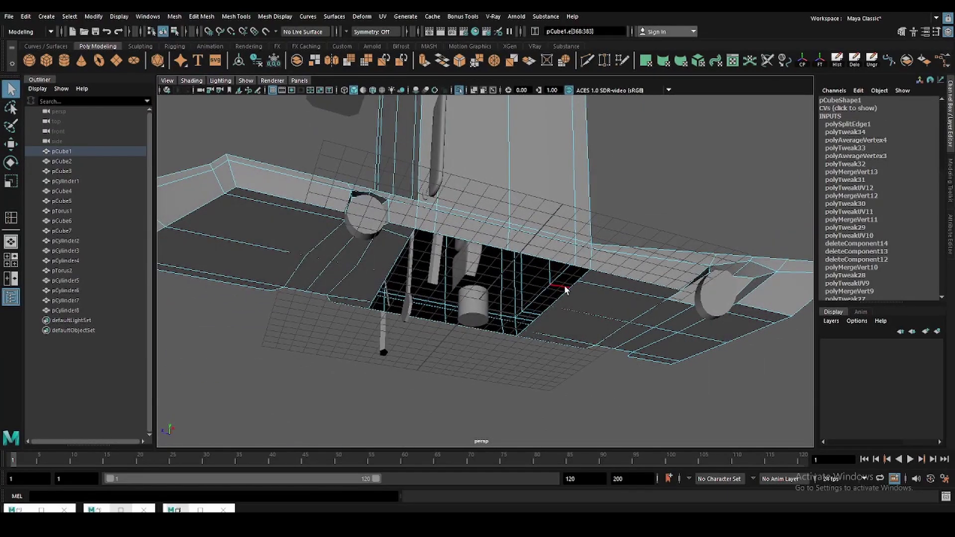
key(F11)
- Select the underside faces, turn on wireframe-on-shaded and return to the cabin front
double_click(632, 276)
alt+drag(631, 275, 459, 278)
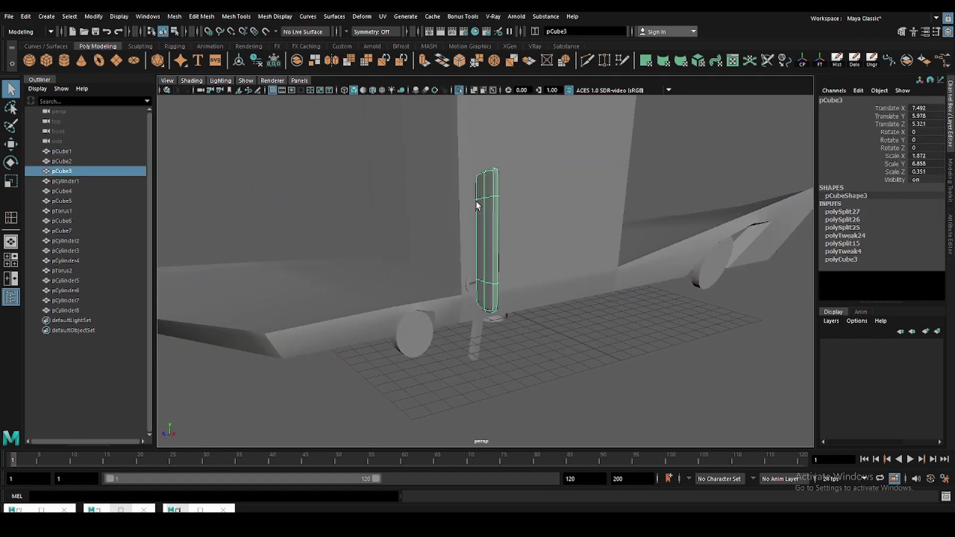
click(373, 90)
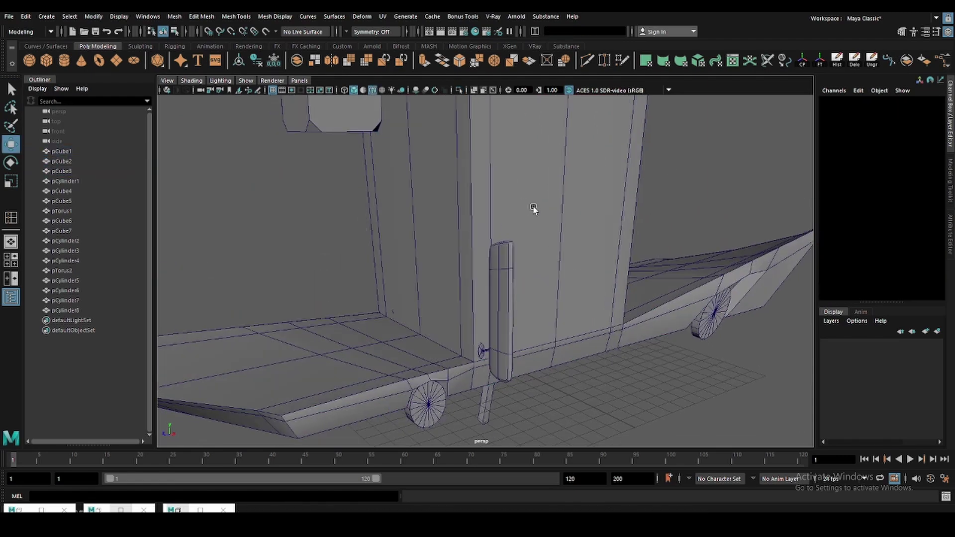
key(w)
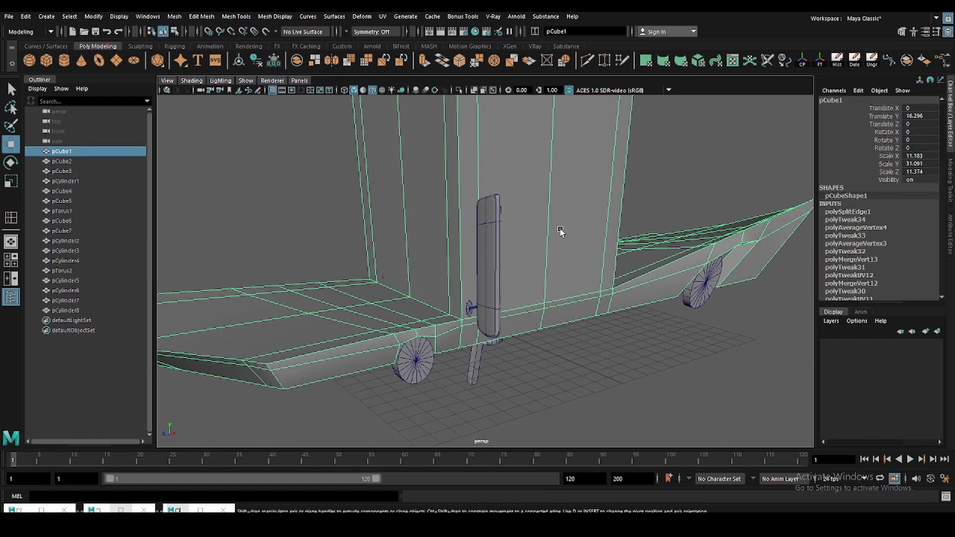
alt+drag(556, 240, 569, 283)
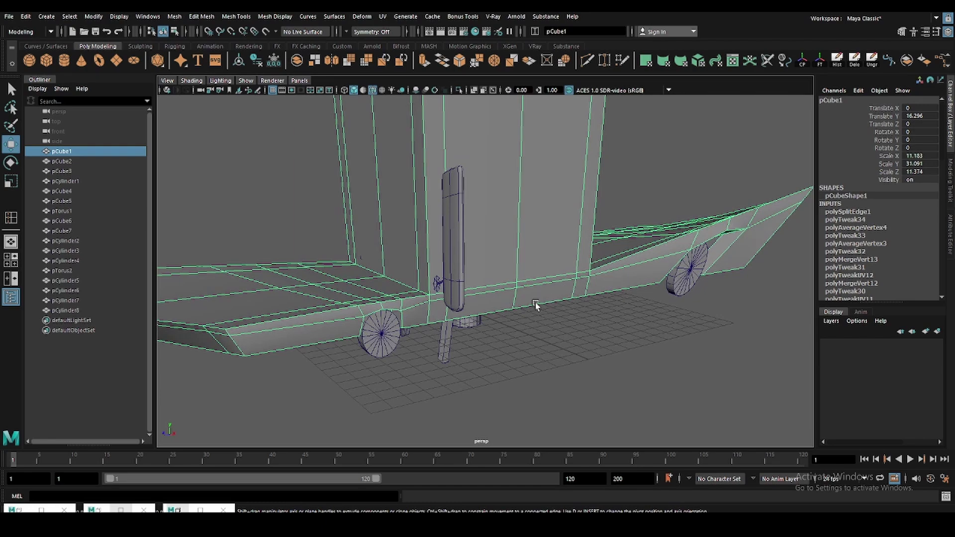
scroll(506, 323, up, 2)
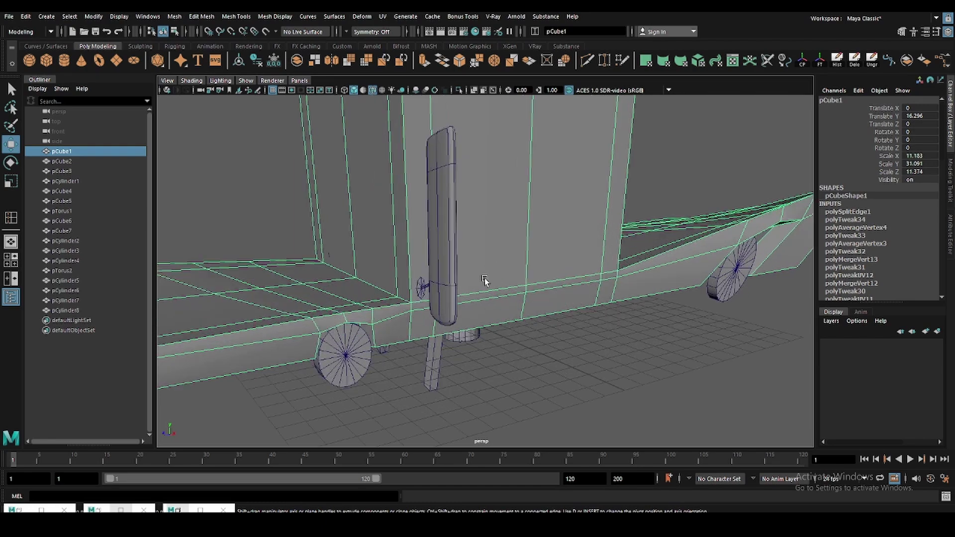
mouse_move(484, 281)
alt+mouse_down()
mouse_move(486, 252)
mouse_move(514, 277)
alt+mouse_up()
- Select the vertical edge on the tall box front and scale it
key(F10)
key(q)
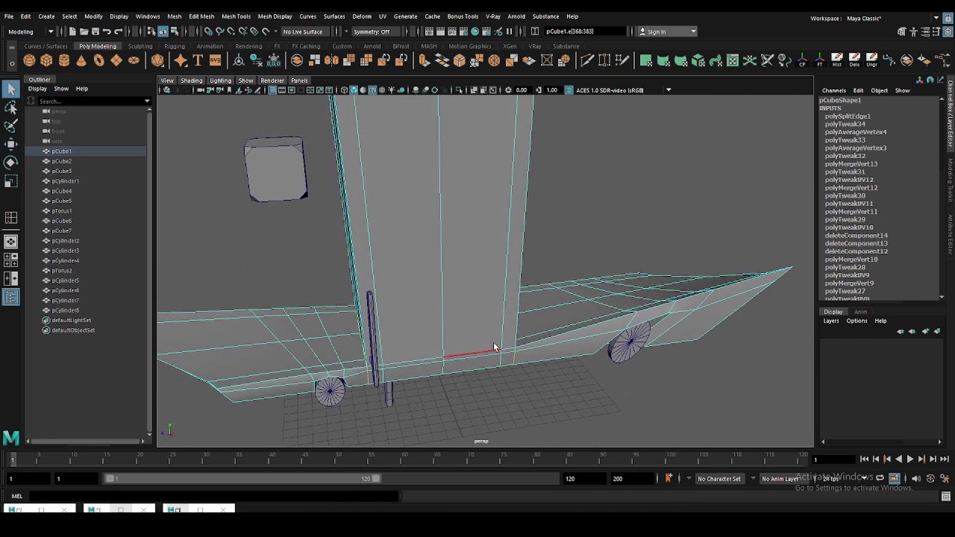
click(481, 349)
key(r)
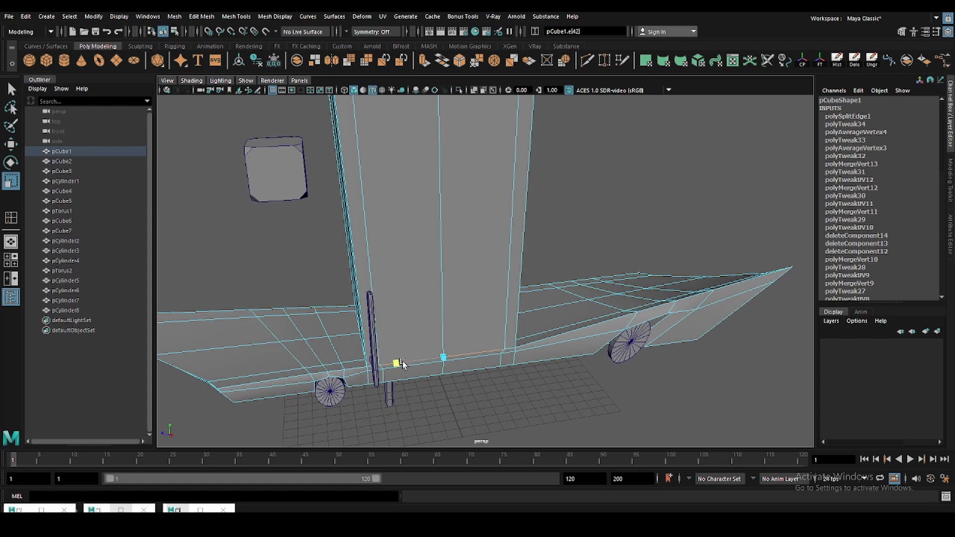
scroll(467, 380, up, 2)
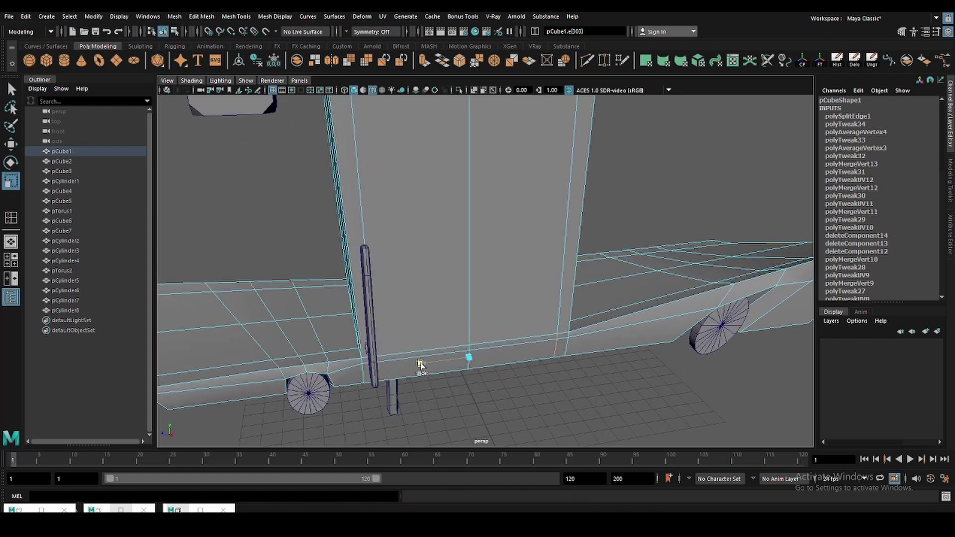
mouse_move(420, 366)
alt+mouse_down()
mouse_move(430, 246)
mouse_move(422, 258)
mouse_move(571, 196)
mouse_move(465, 312)
alt+mouse_up()
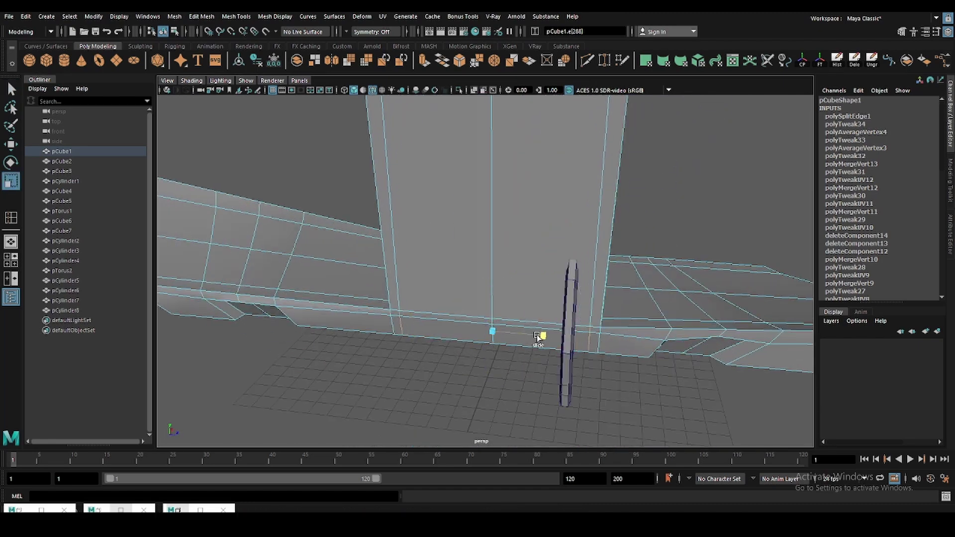
mouse_move(532, 336)
alt+mouse_down()
mouse_move(448, 303)
mouse_move(392, 266)
mouse_move(476, 296)
alt+mouse_up()
- Delete the box's front vertical edge and extract its two front faces
key(q)
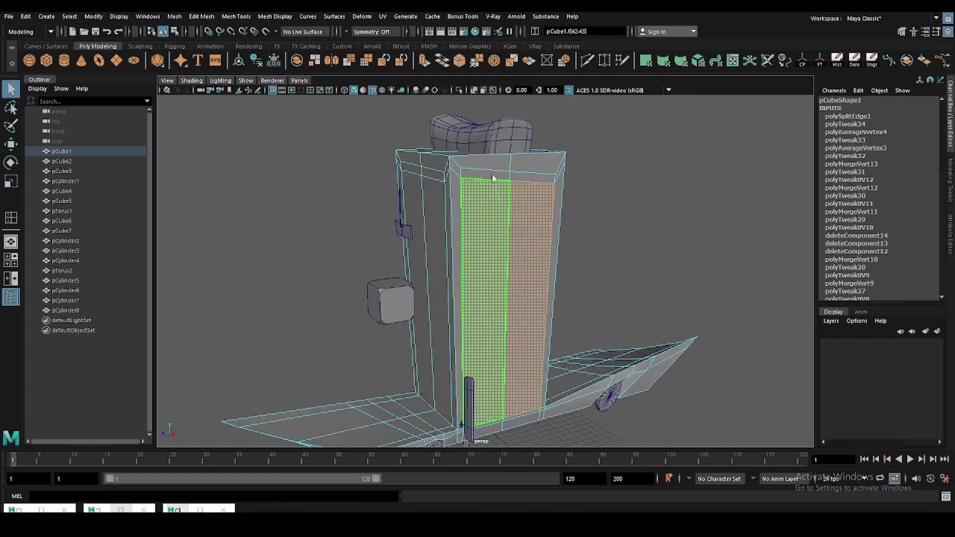
key(ctrl+Delete)
key(F11)
click(485, 189)
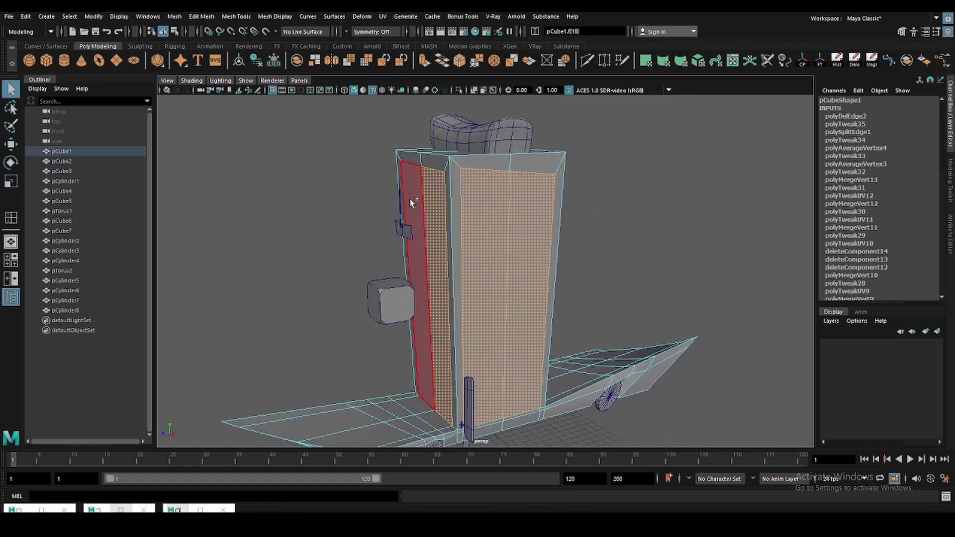
mouse_move(410, 199)
alt+mouse_down()
mouse_move(542, 213)
mouse_move(557, 231)
mouse_move(431, 264)
mouse_move(660, 164)
alt+mouse_up()
shift+click(430, 264)
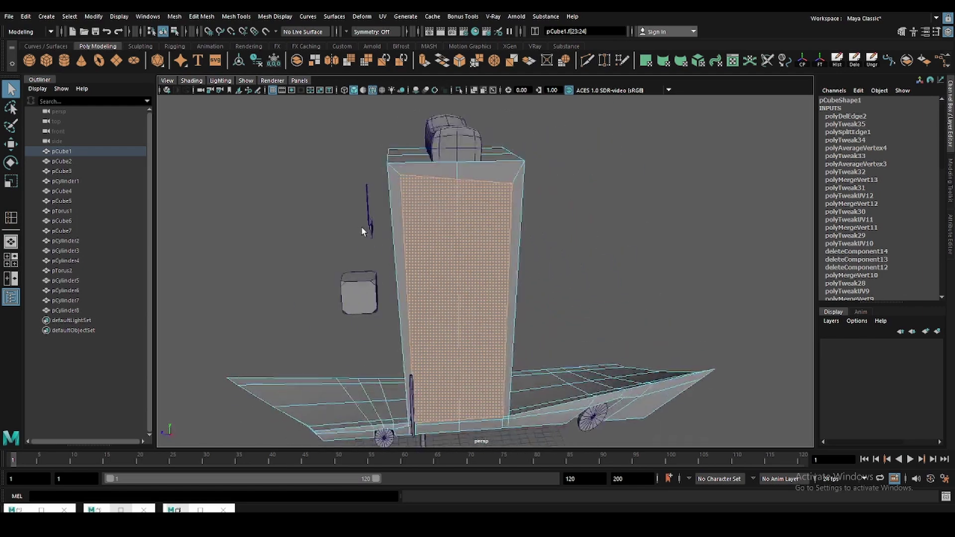
shift+right_click(659, 164)
click(656, 335)
- Split the tower-and-wings mesh into separate objects with Mesh > Separate
alt+drag(656, 336, 589, 267)
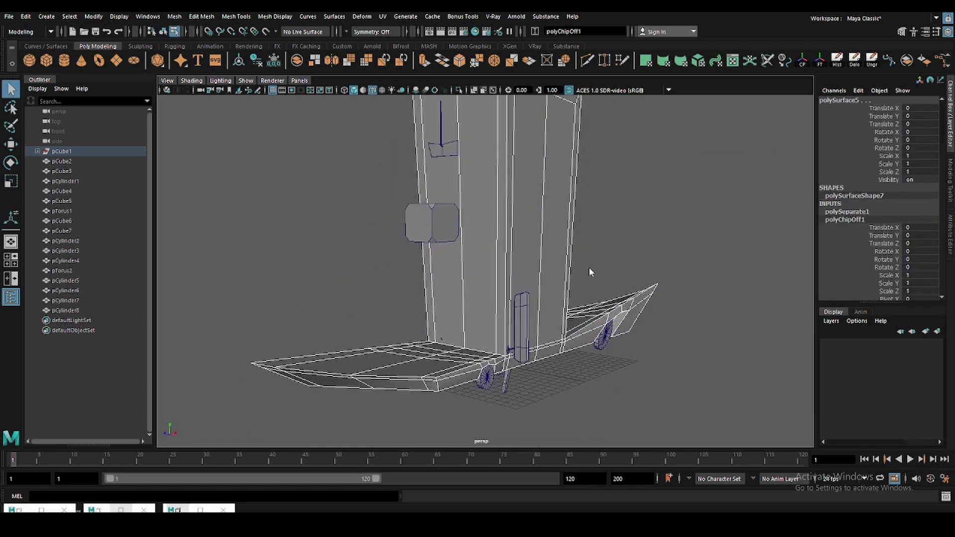
click(505, 250)
alt+drag(506, 250, 537, 247)
click(608, 252)
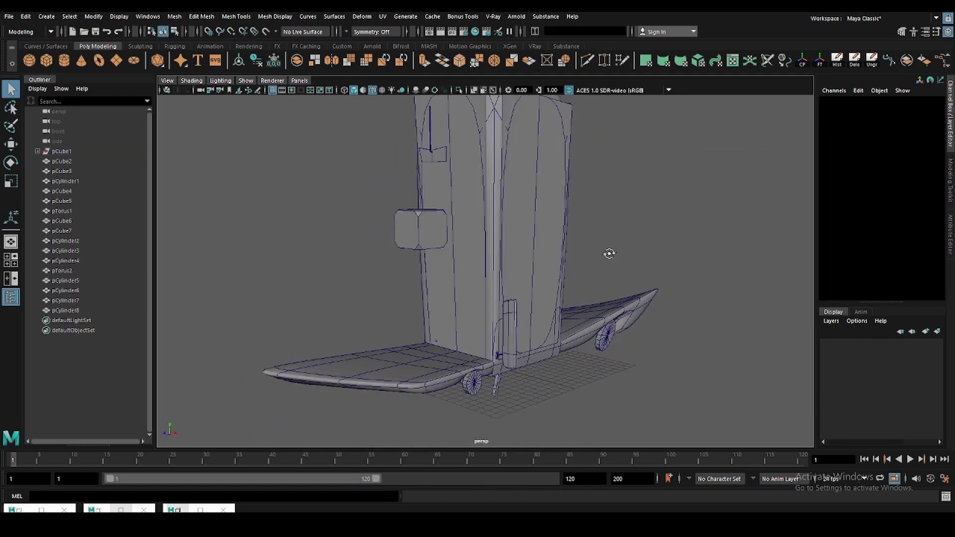
alt+drag(608, 252, 608, 321)
click(608, 322)
click(925, 61)
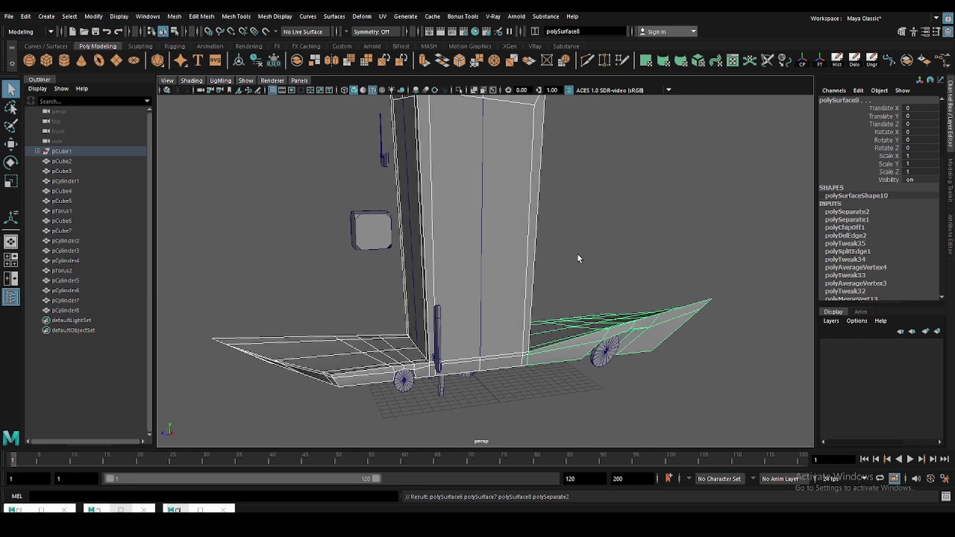
- Select the separated tower piece, test a smooth, and undo it
click(535, 194)
mouse_move(614, 195)
alt+mouse_down()
mouse_move(500, 200)
mouse_move(458, 221)
mouse_move(481, 205)
alt+mouse_up()
click(440, 188)
key(1)
scroll(464, 192, up, 3)
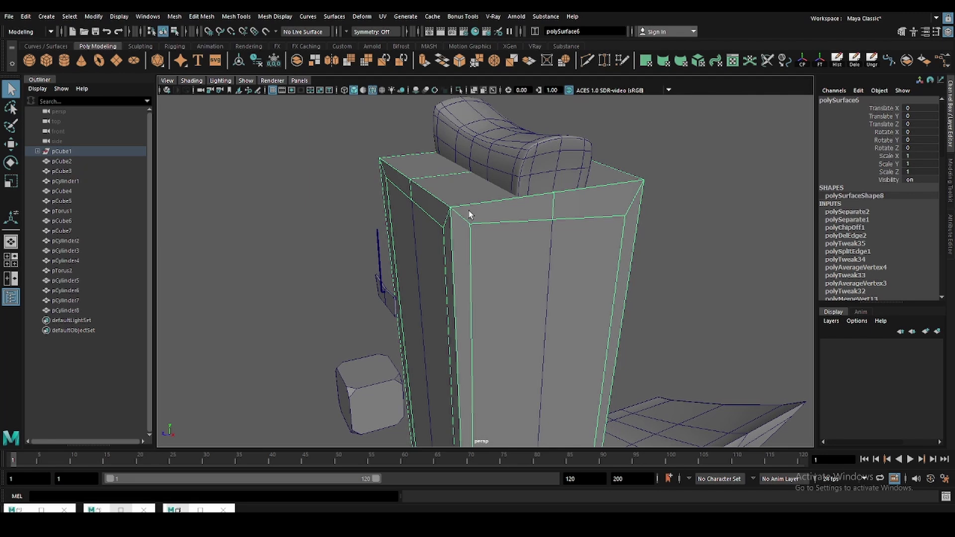
mouse_move(649, 205)
shift+right_down()
mouse_move(679, 208)
mouse_move(457, 235)
shift+right_up()
key(ctrl+z)
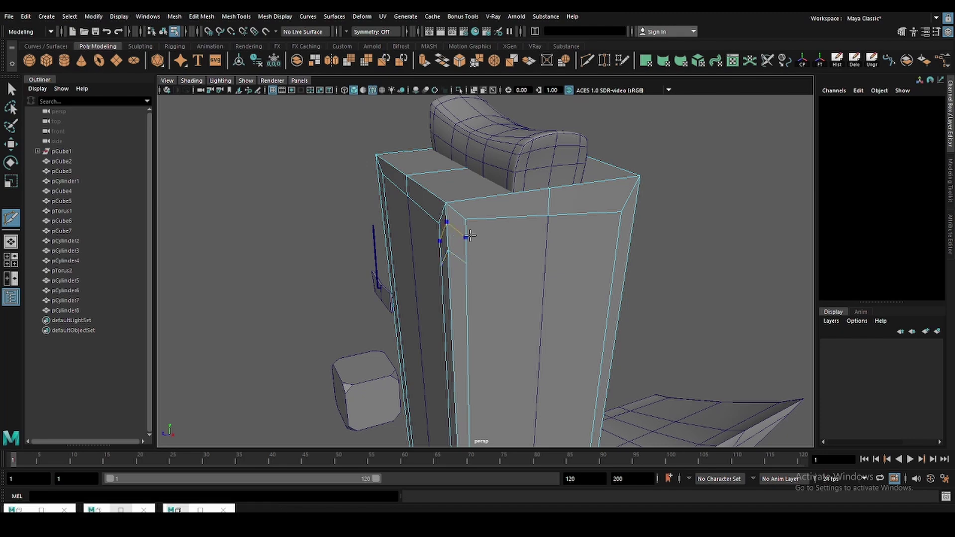
mouse_move(621, 233)
alt+mouse_down()
mouse_move(572, 260)
mouse_move(456, 189)
alt+mouse_up()
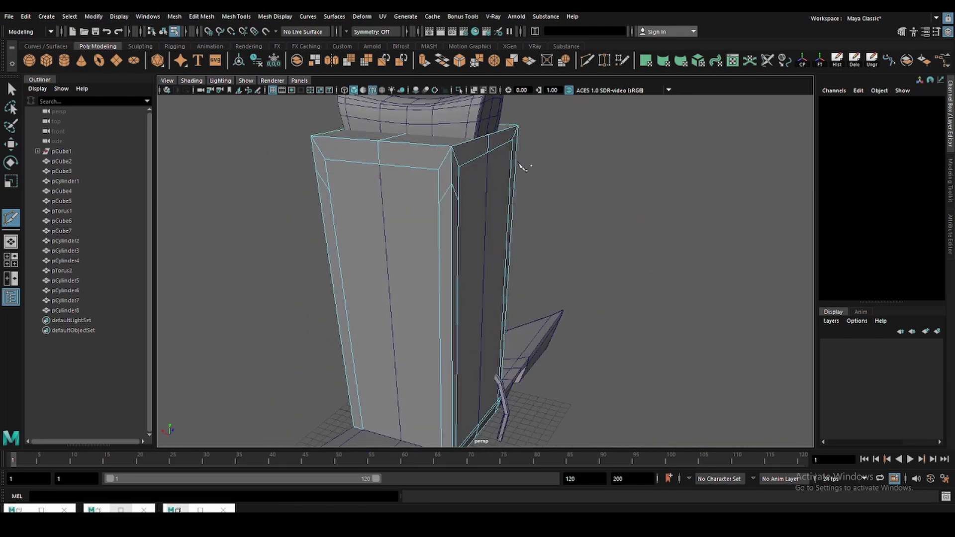
mouse_move(608, 194)
alt+mouse_down()
mouse_move(570, 189)
mouse_move(526, 95)
alt+mouse_up()
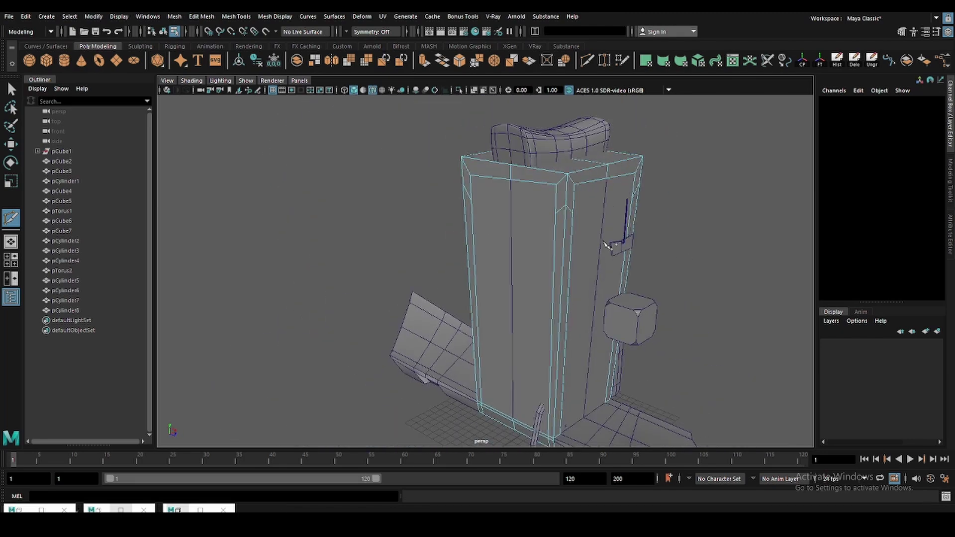
- Isolate the tower, multi-cut a new edge line along its pillar base, and preview it smoothed
key(w)
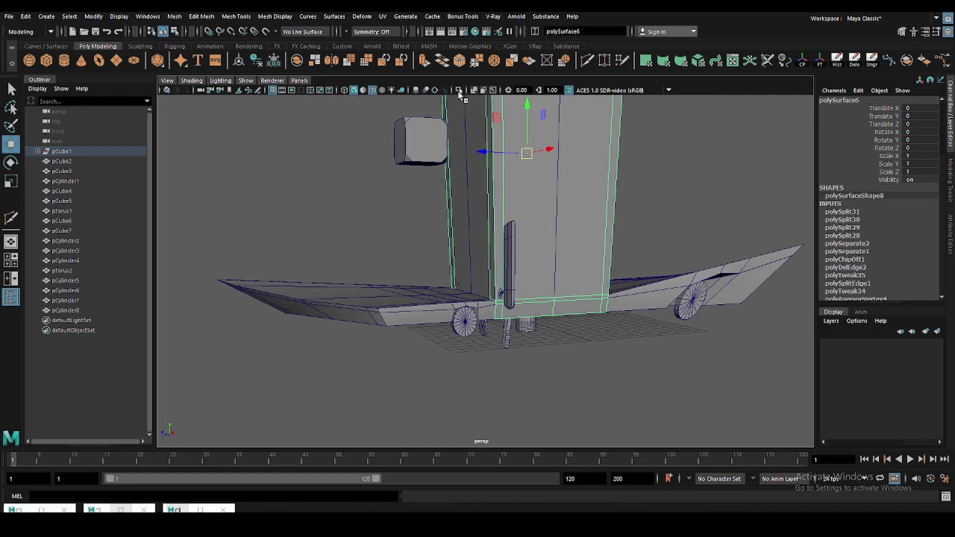
click(458, 91)
mouse_move(529, 319)
alt+mouse_down()
mouse_move(593, 320)
mouse_move(548, 317)
alt+mouse_up()
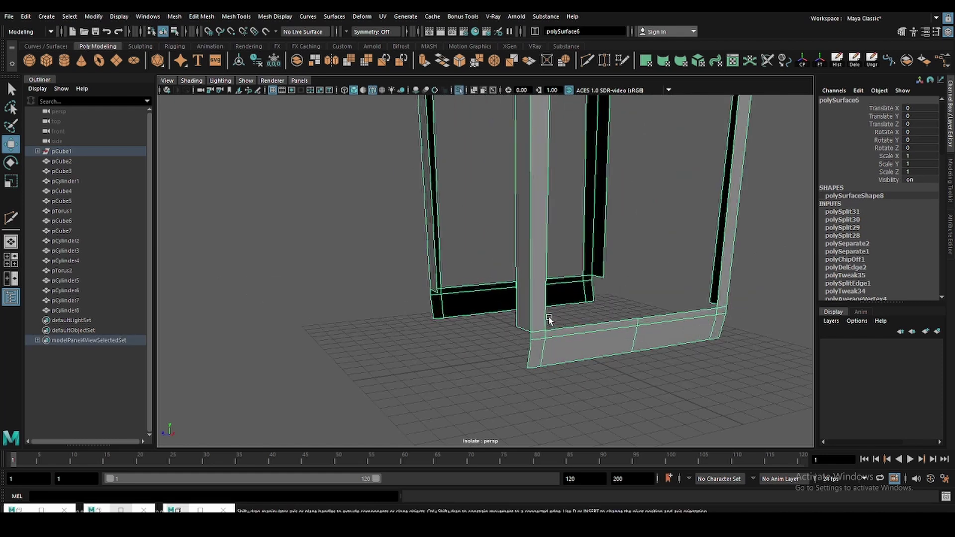
shift+right_drag(548, 318, 549, 348)
click(517, 322)
click(532, 327)
click(545, 324)
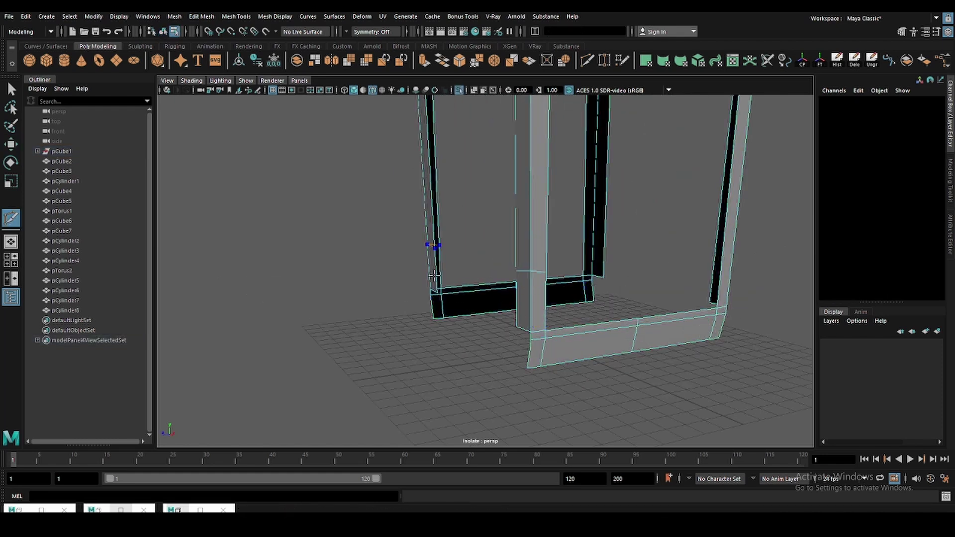
key(w)
key(3)
click(660, 213)
mouse_move(609, 217)
alt+mouse_down()
mouse_move(660, 213)
mouse_move(597, 266)
mouse_move(570, 256)
alt+mouse_up()
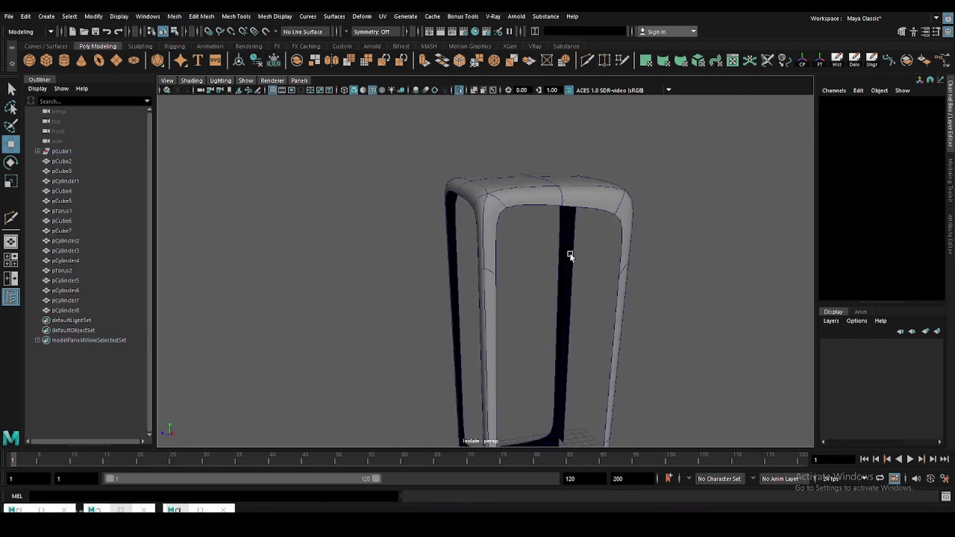
- Show the full model again and bevel the tower's top edges
click(462, 92)
click(512, 220)
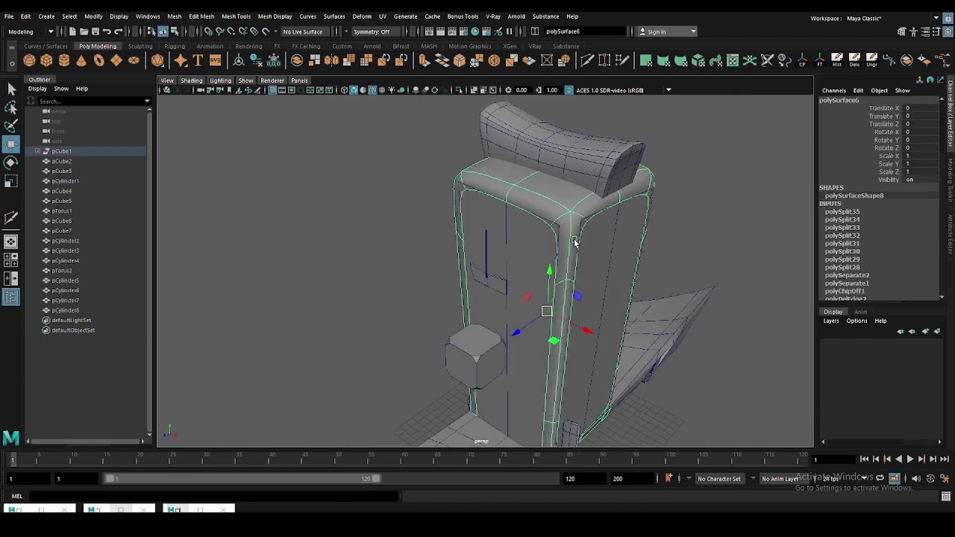
mouse_move(512, 220)
alt+mouse_down()
mouse_move(490, 203)
mouse_move(476, 229)
mouse_move(592, 214)
mouse_move(574, 208)
alt+mouse_up()
key(F10)
key(q)
key(ctrl+b)
key(1)
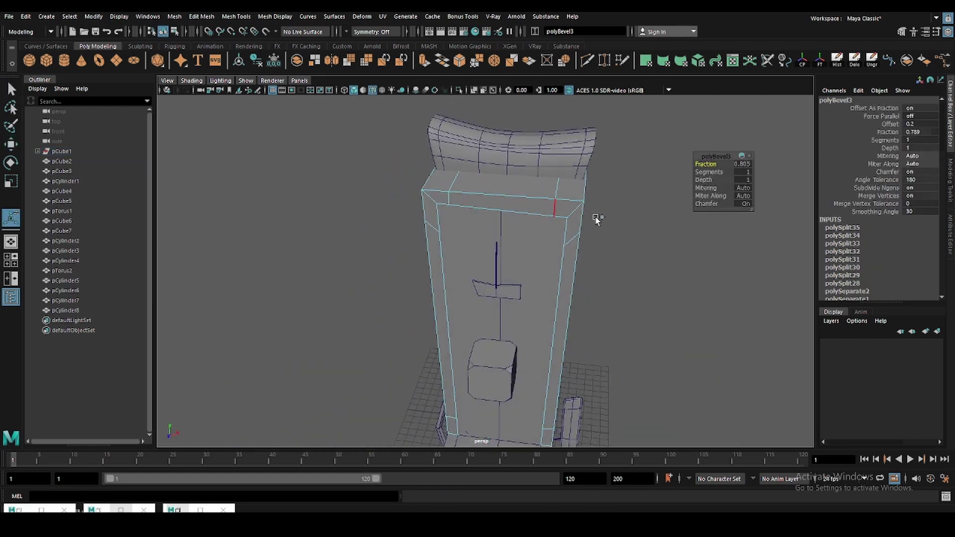
- Insert edge loops across the tower top and near the cabin top
scroll(600, 209, up, 2)
click(574, 199)
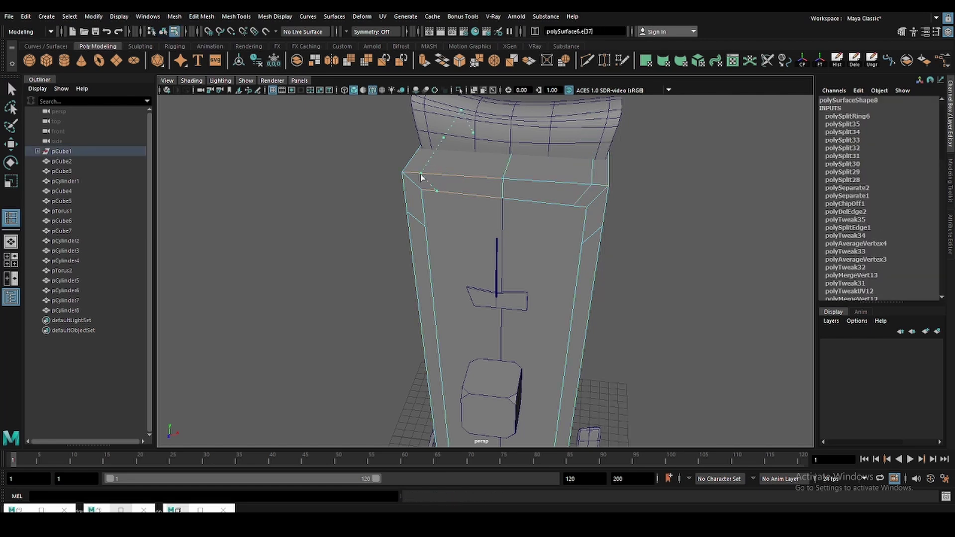
key(w)
key(3)
alt+drag(580, 226, 461, 178)
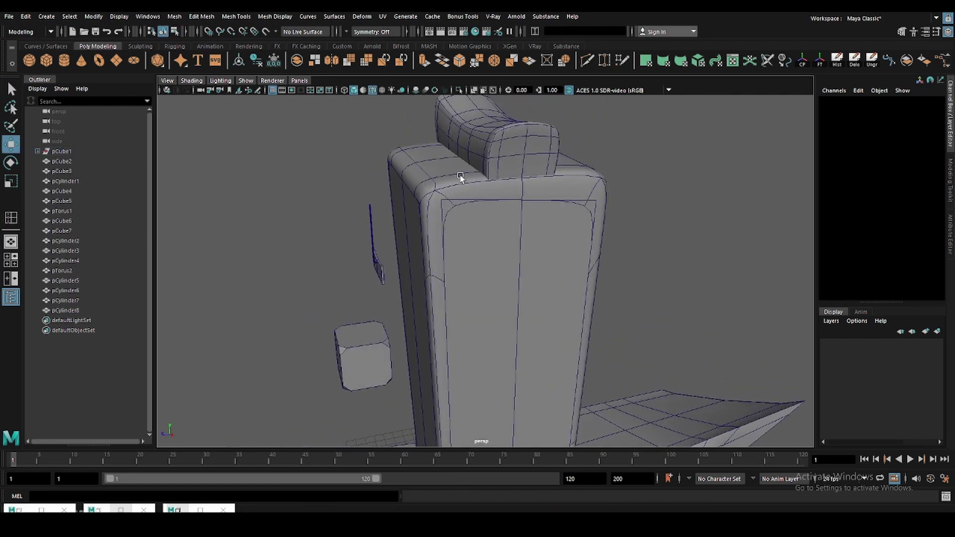
click(460, 178)
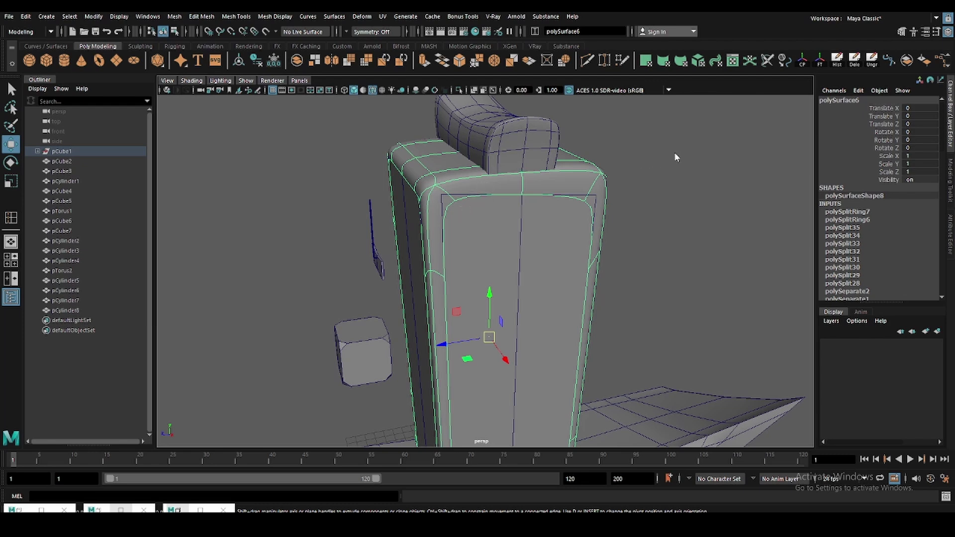
shift+right_drag(675, 157, 646, 149)
click(456, 179)
key(w)
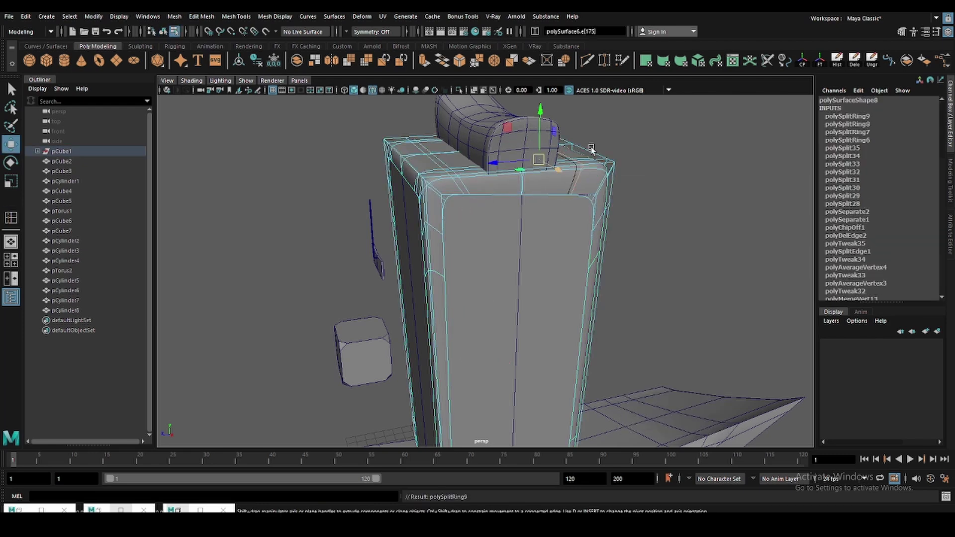
click(648, 165)
- Select the cabin body's top edge, then return to whole-object selection of the cabin
alt+drag(520, 213, 570, 225)
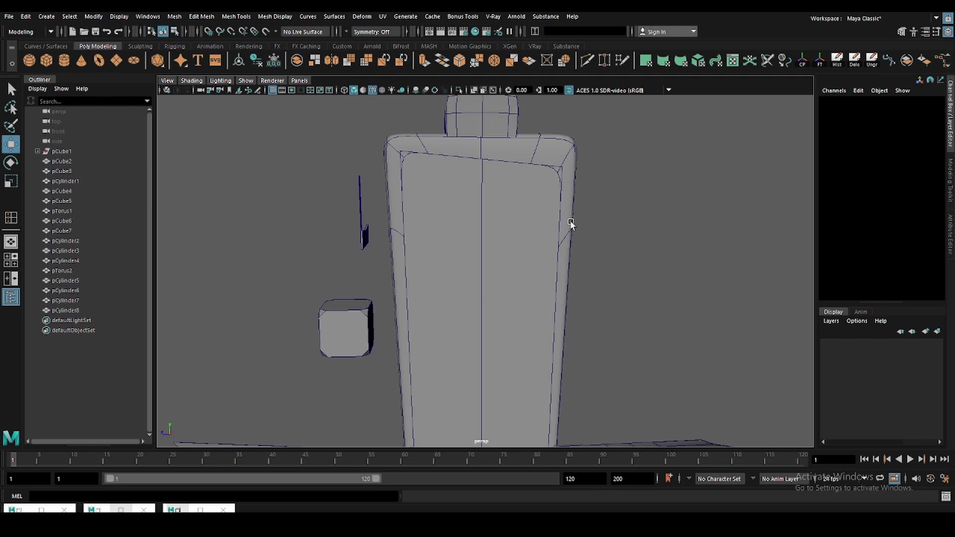
click(573, 178)
right_drag(547, 159, 527, 140)
click(539, 150)
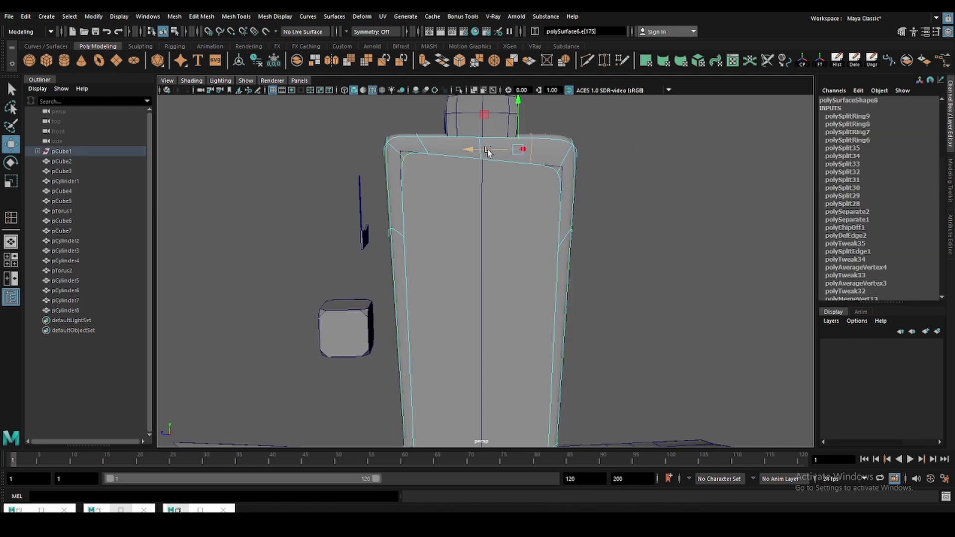
key(F8)
click(632, 183)
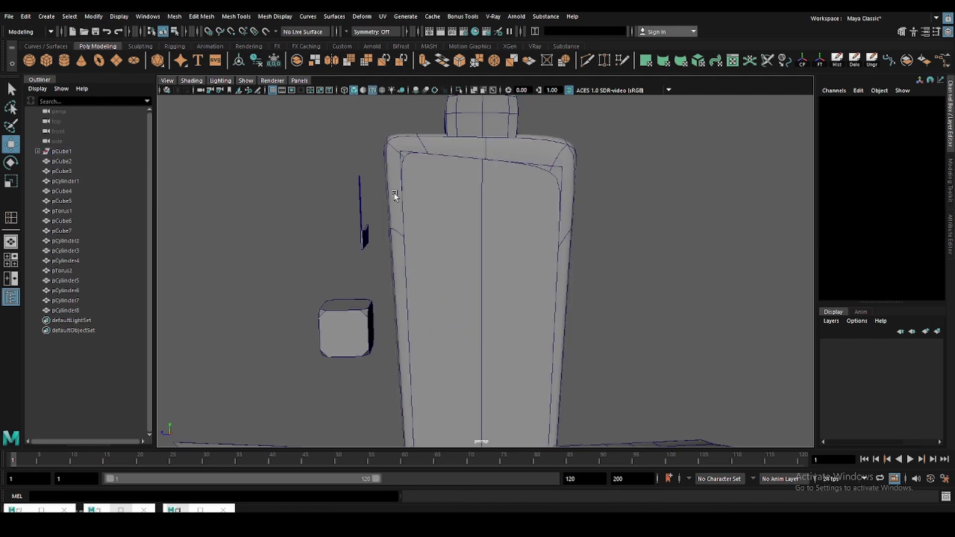
click(394, 194)
- Multi-cut a new edge line across the cabin's side
alt+drag(612, 218, 687, 241)
scroll(588, 240, up, 3)
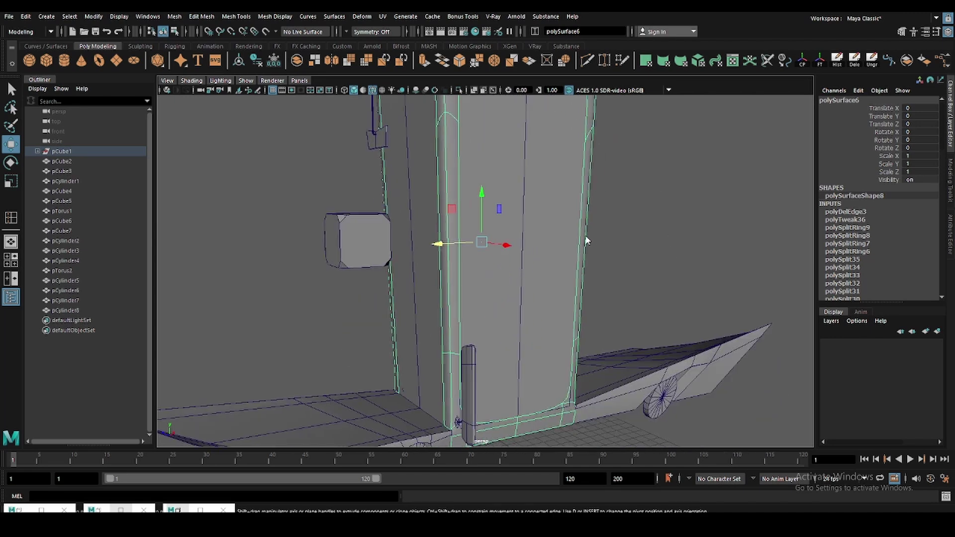
click(588, 229)
alt+drag(442, 241, 437, 269)
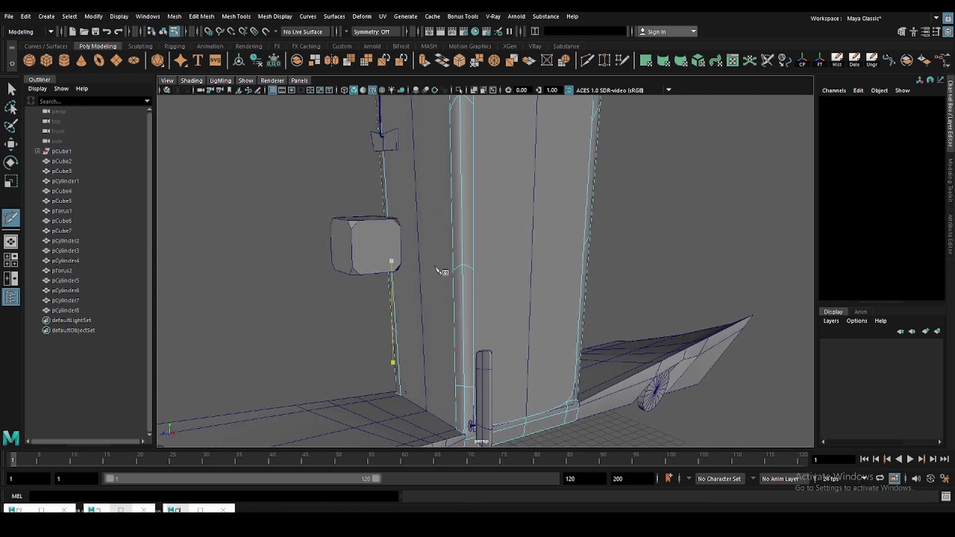
alt+drag(464, 237, 560, 265)
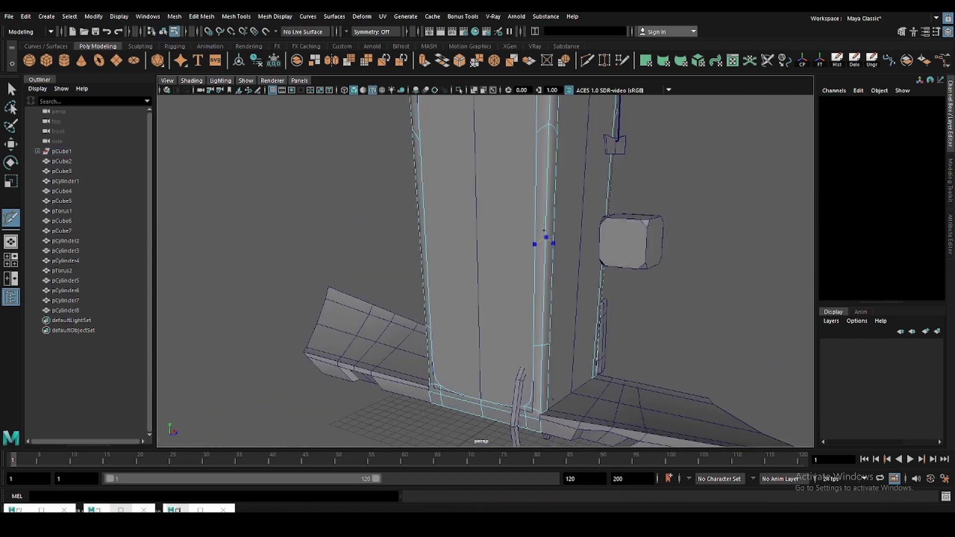
alt+drag(544, 231, 516, 239)
mouse_move(572, 221)
alt+mouse_down()
mouse_move(597, 224)
mouse_move(580, 245)
mouse_move(364, 214)
mouse_move(412, 241)
mouse_move(664, 234)
alt+mouse_up()
key(q)
- Select the edges at the cabin's top corner, then reselect the cabin body
alt+drag(511, 201, 522, 221)
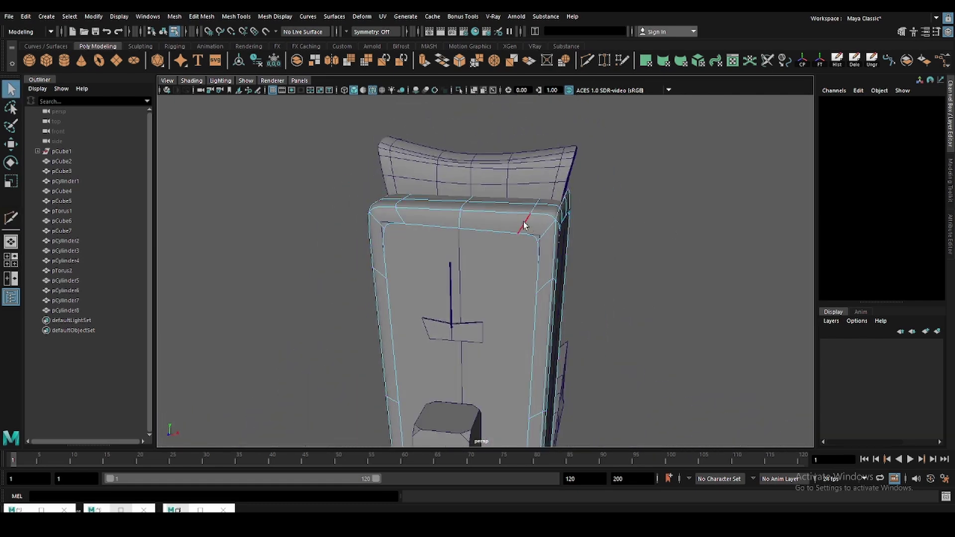
click(543, 206)
key(w)
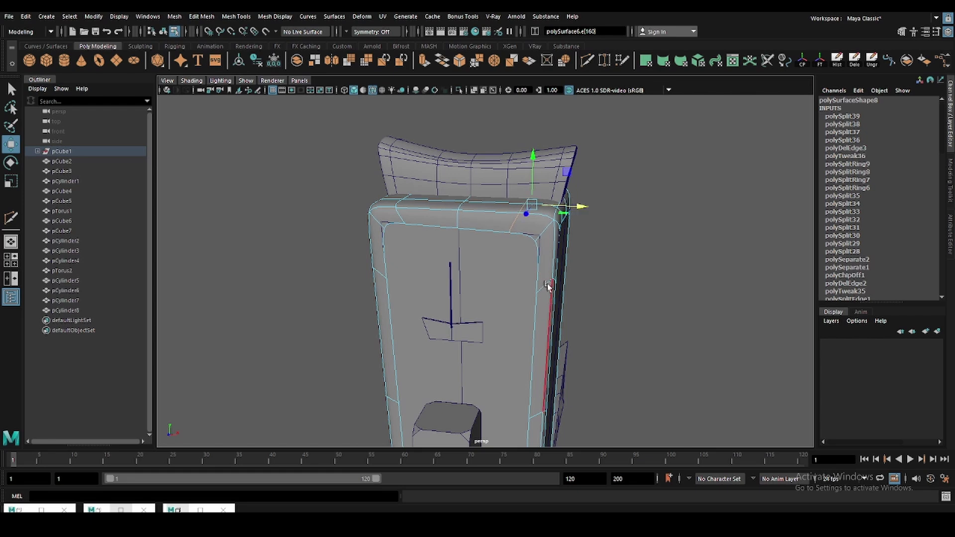
alt+drag(547, 286, 556, 248)
click(556, 247)
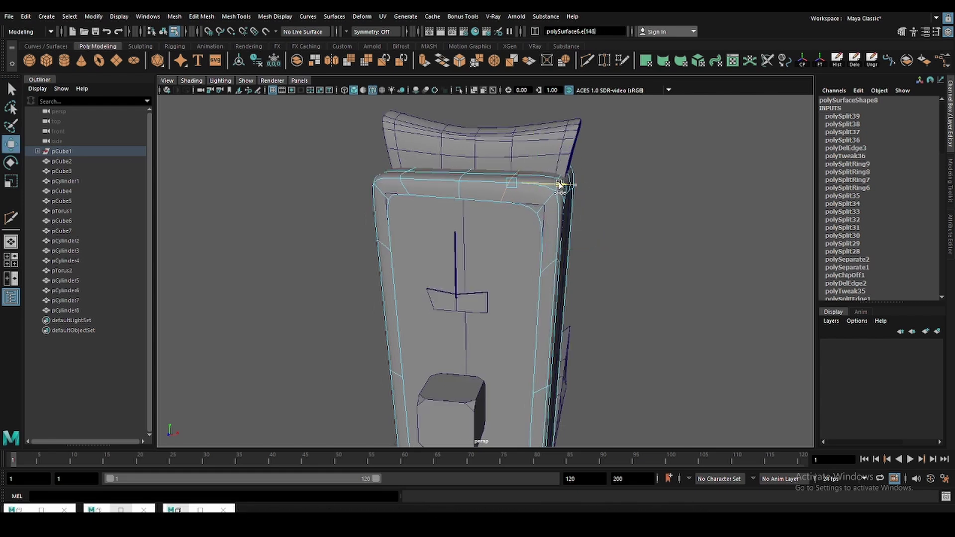
mouse_move(623, 172)
alt+mouse_down()
mouse_move(576, 224)
mouse_move(538, 244)
mouse_move(604, 196)
mouse_move(426, 202)
alt+mouse_up()
click(527, 234)
click(603, 195)
click(442, 223)
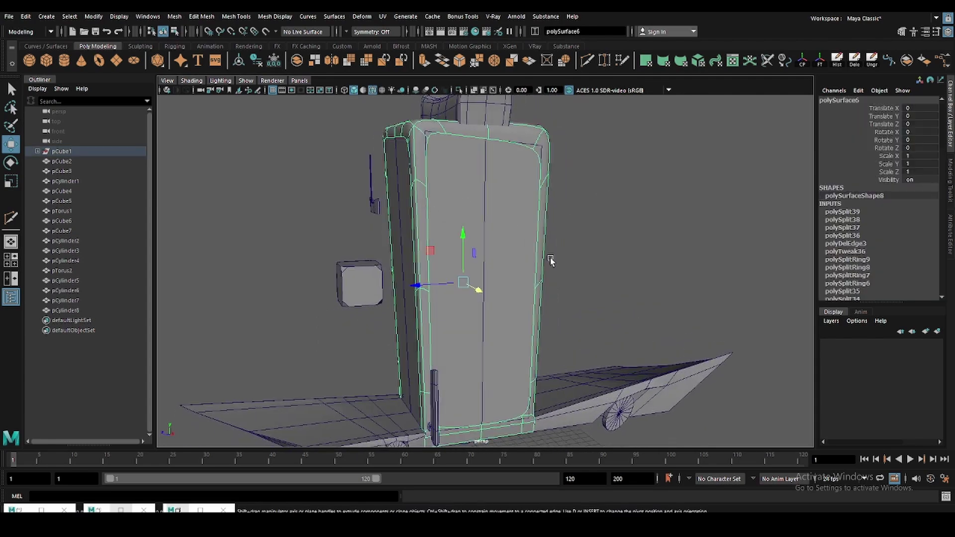
- Insert an edge loop near the cabin base with smooth preview off
alt+drag(550, 262, 582, 228)
right_drag(603, 188, 604, 169)
key(1)
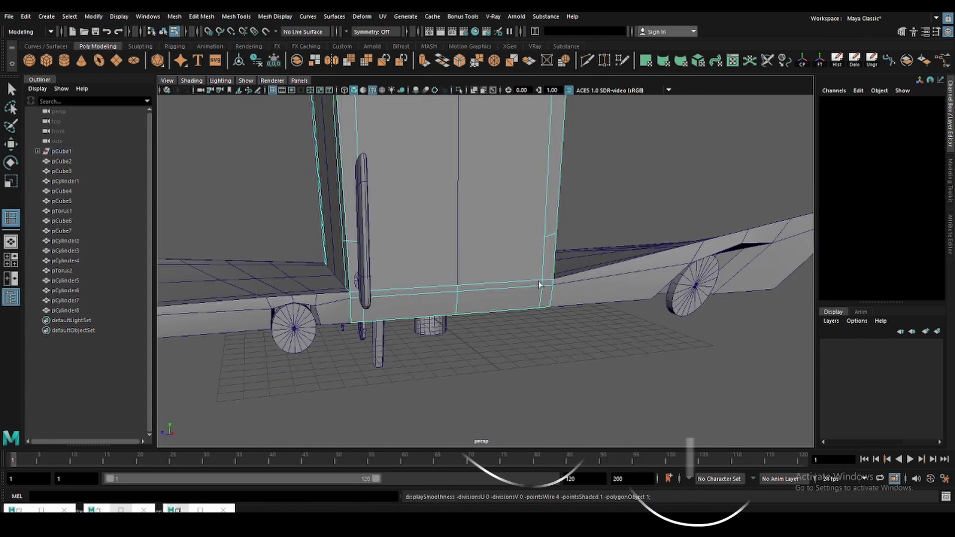
click(539, 284)
mouse_move(539, 284)
alt+mouse_down()
mouse_move(412, 296)
mouse_move(363, 282)
alt+mouse_up()
click(362, 281)
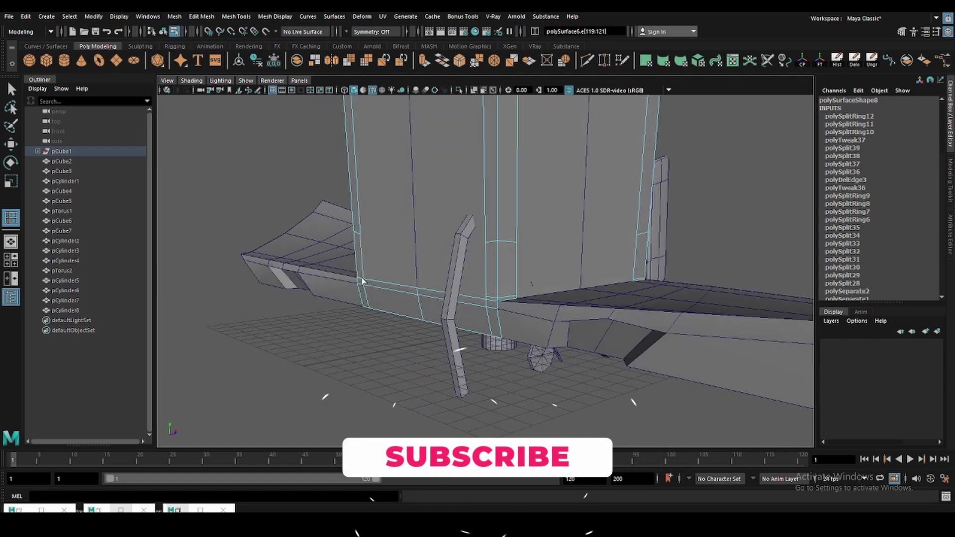
key(w)
click(590, 282)
- Isolate the cabin body and orbit around it to check its shape
alt+drag(590, 282, 508, 269)
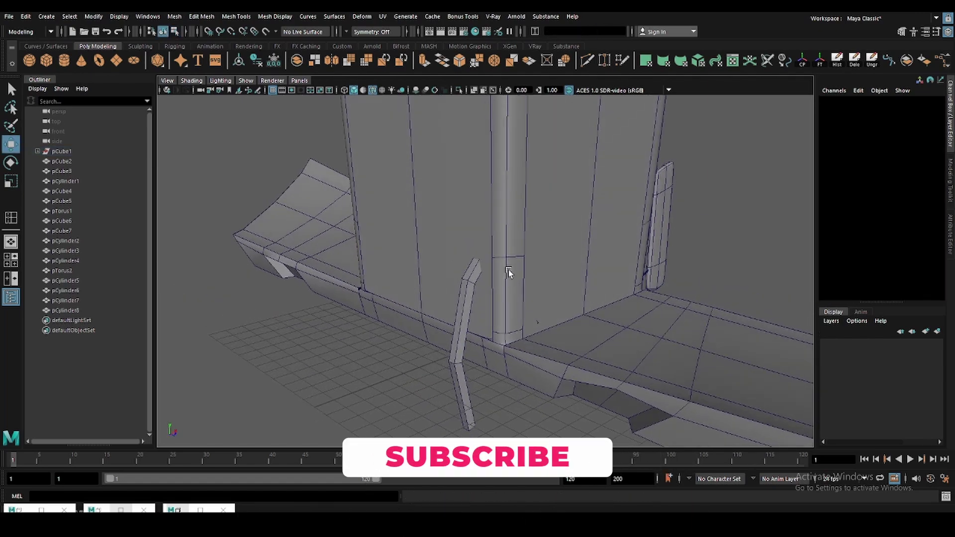
click(458, 90)
key(f)
mouse_move(733, 256)
alt+mouse_down()
mouse_move(509, 272)
mouse_move(565, 242)
mouse_move(422, 196)
mouse_move(438, 226)
alt+mouse_up()
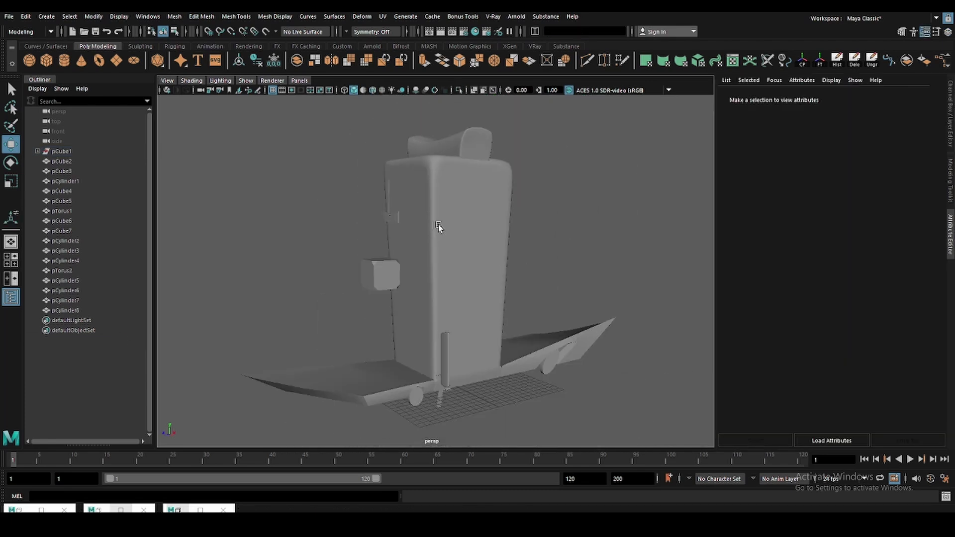
- Put the cabin in edge mode and insert an edge loop near its top
scroll(438, 226, up, 3)
click(438, 226)
scroll(436, 227, up, 2)
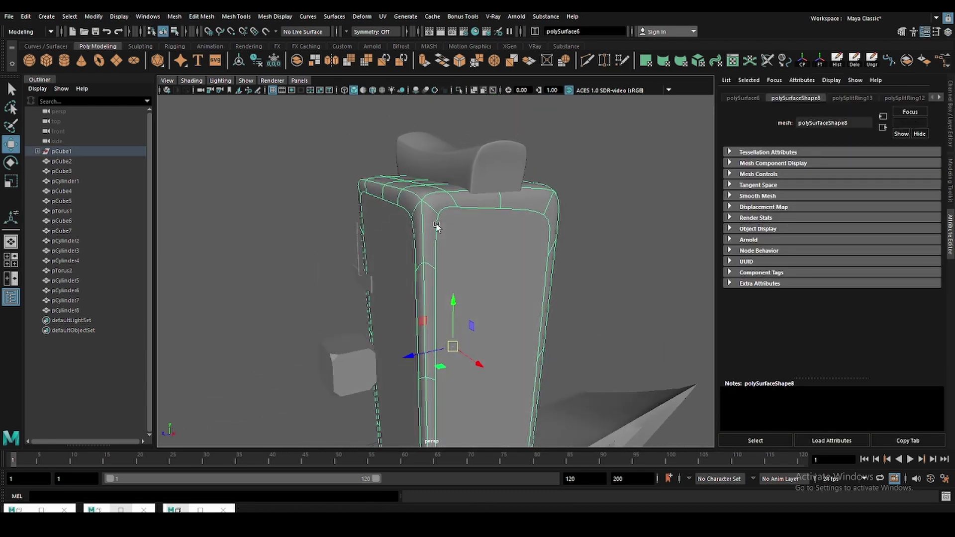
right_drag(608, 180, 604, 147)
click(451, 204)
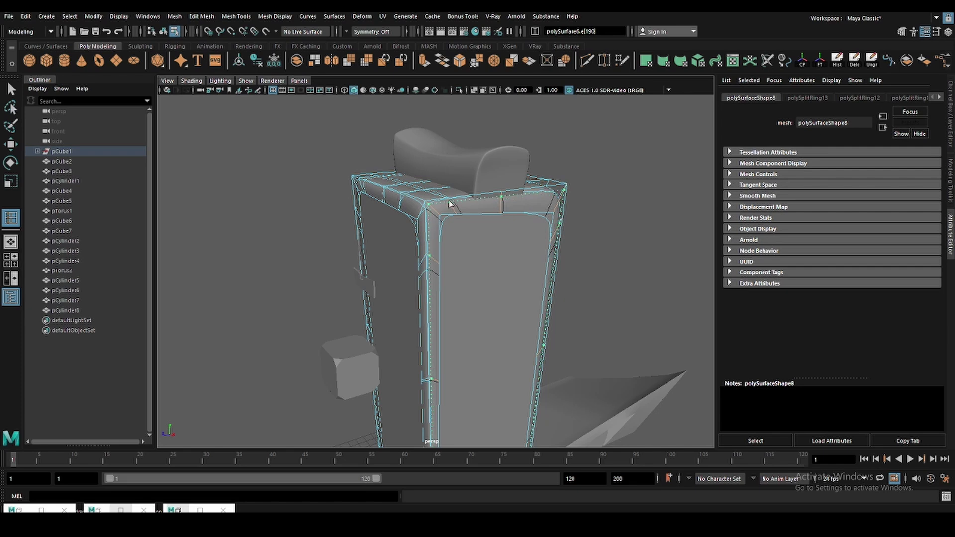
click(449, 204)
alt+drag(449, 204, 578, 212)
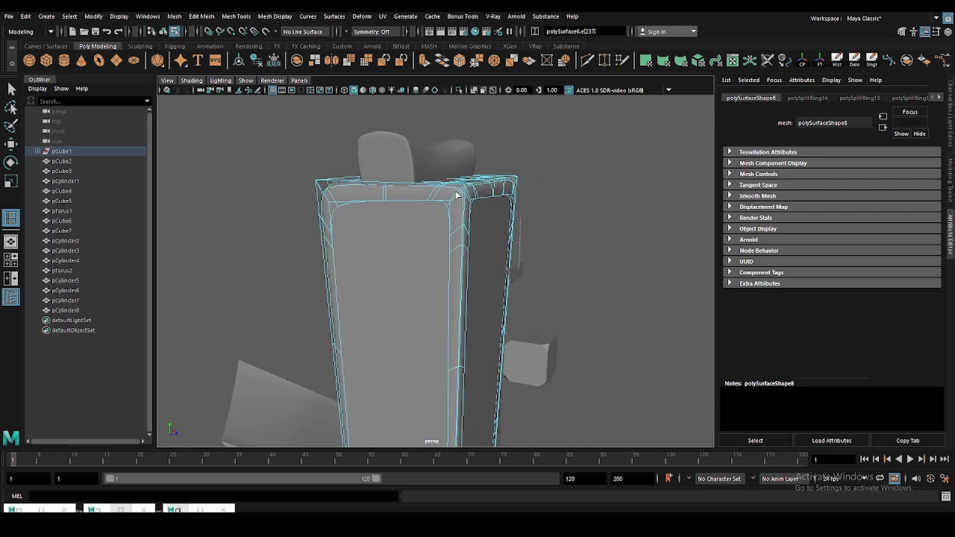
- With smooth preview off, insert a second edge loop at the cabin's top corner
key(F8)
mouse_move(464, 187)
alt+mouse_down()
mouse_move(483, 222)
mouse_move(427, 219)
alt+mouse_up()
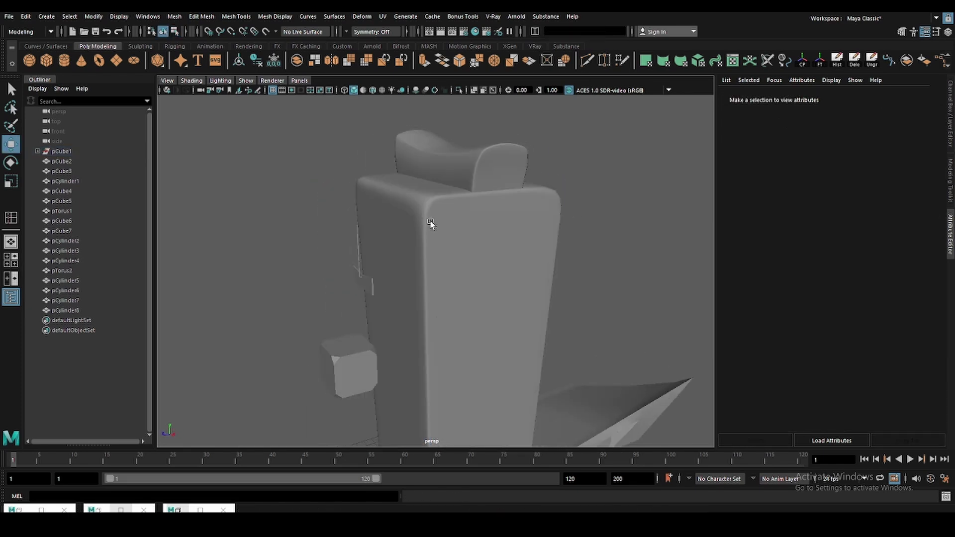
click(423, 207)
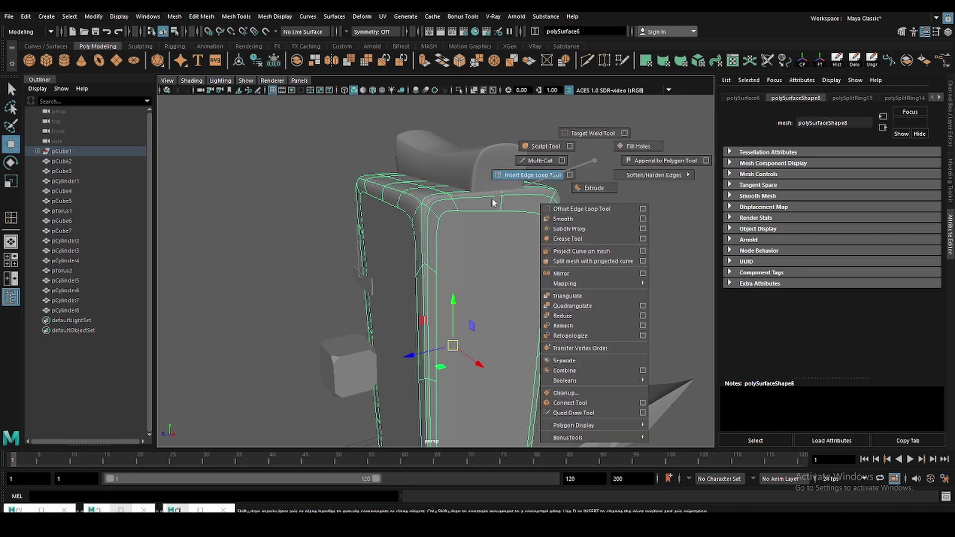
right_drag(554, 194, 419, 211)
key(1)
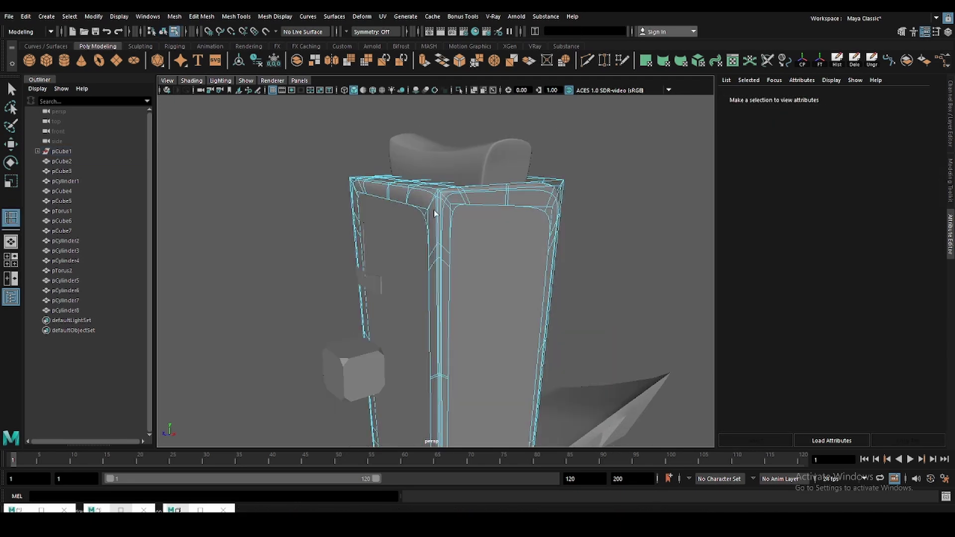
click(408, 198)
click(413, 194)
mouse_move(412, 194)
alt+mouse_down()
mouse_move(543, 215)
mouse_move(471, 213)
alt+mouse_up()
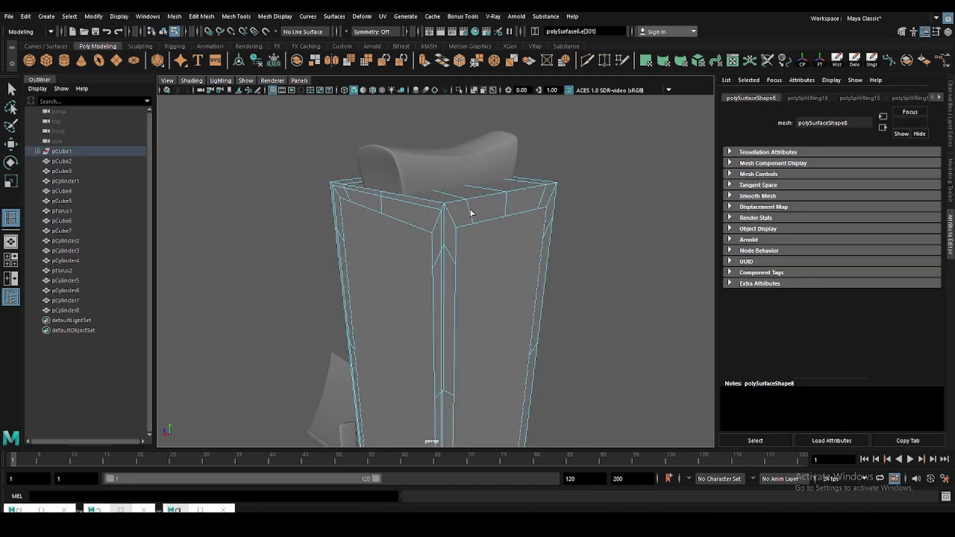
- Restore the smooth preview and move tool, and clear the selection
key(3)
key(F8)
key(w)
click(618, 181)
mouse_move(619, 182)
alt+mouse_down()
mouse_move(574, 240)
mouse_move(536, 245)
mouse_move(670, 236)
mouse_move(673, 259)
mouse_move(691, 250)
mouse_move(462, 253)
mouse_move(473, 230)
alt+mouse_up()
- Assign a new Blinn material to the cabin's window panels
click(473, 230)
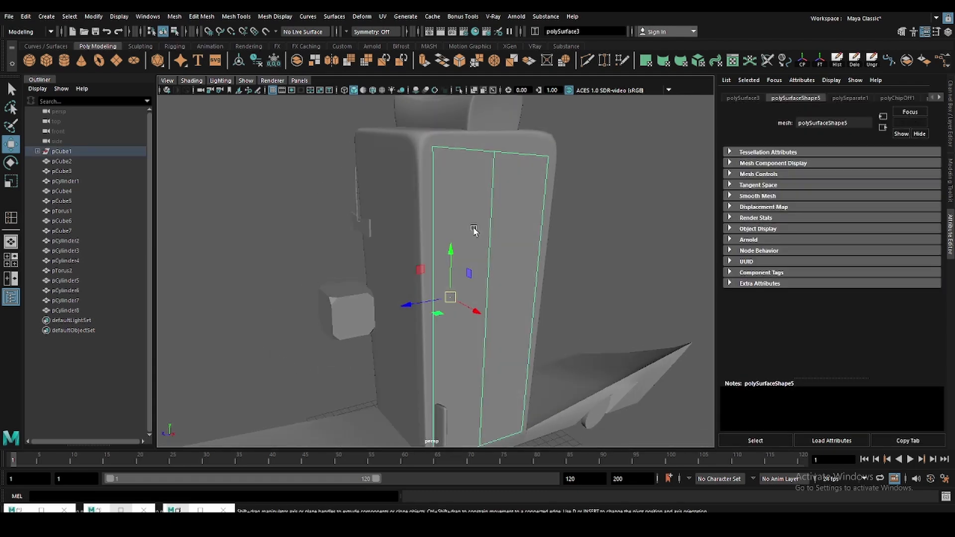
click(417, 137)
scroll(440, 114, down, 5)
scroll(469, 268, up, 10)
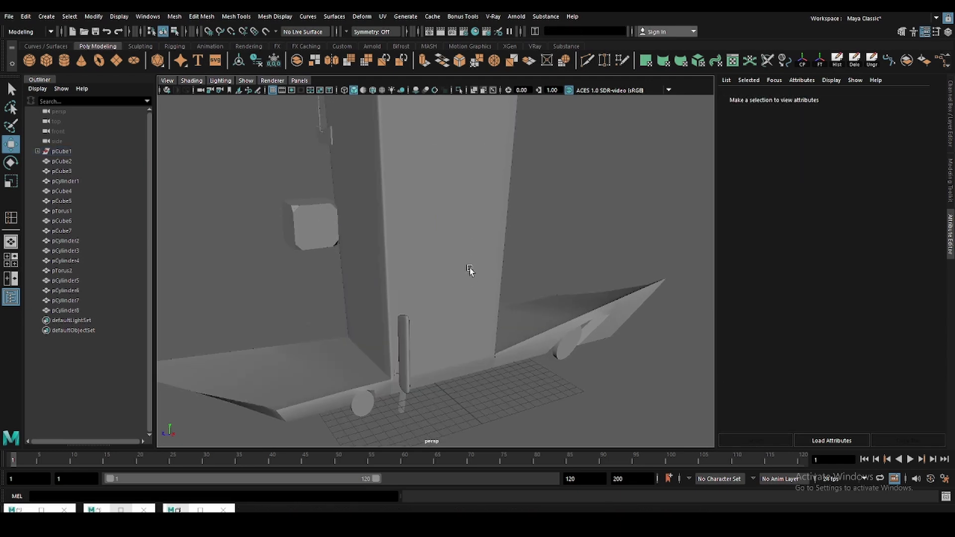
scroll(454, 204, up, 3)
click(455, 204)
scroll(467, 201, down, 5)
mouse_move(469, 207)
alt+mouse_down()
mouse_move(473, 188)
mouse_move(497, 213)
mouse_move(596, 151)
alt+mouse_up()
right_click(596, 150)
click(585, 406)
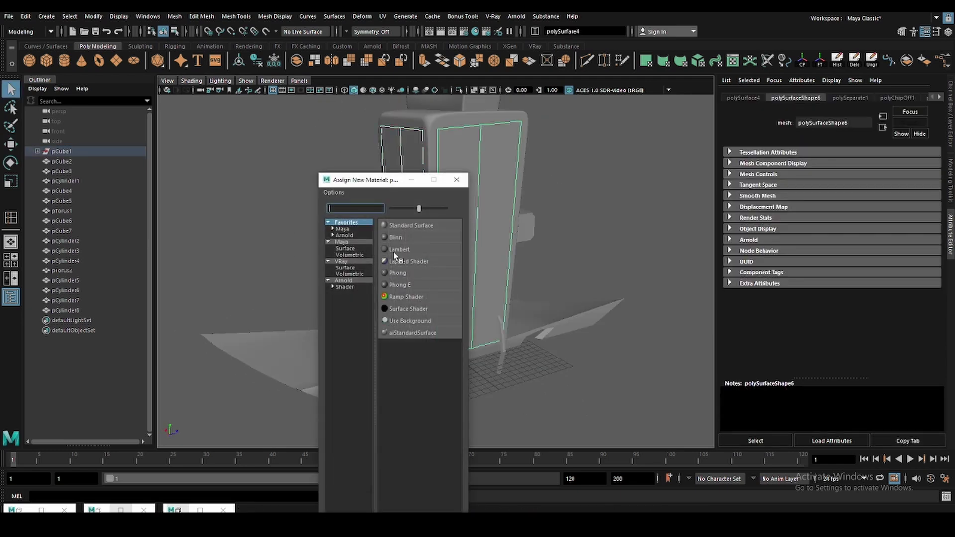
click(393, 252)
- Raise the Blinn's transparency and tint its colour a light, desaturated teal
drag(858, 219, 881, 225)
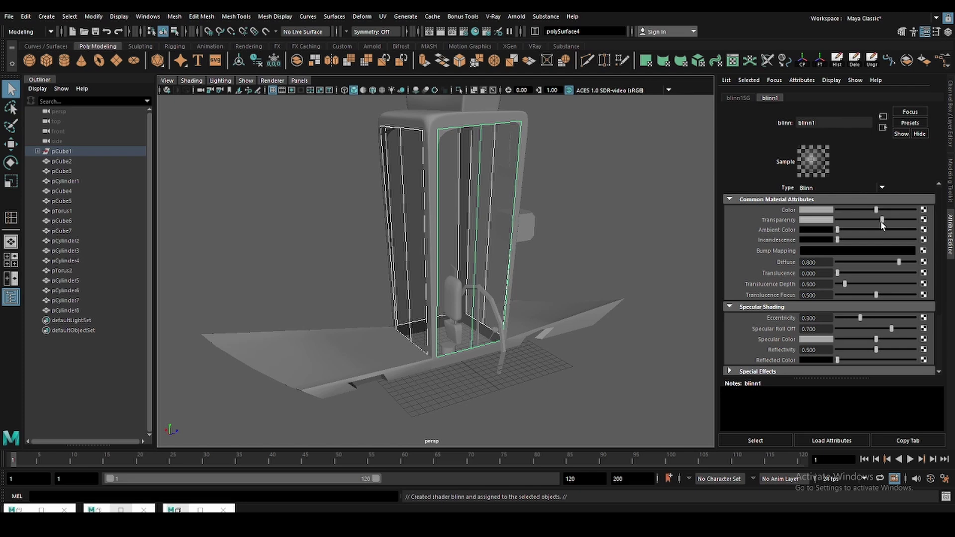
click(824, 213)
click(821, 187)
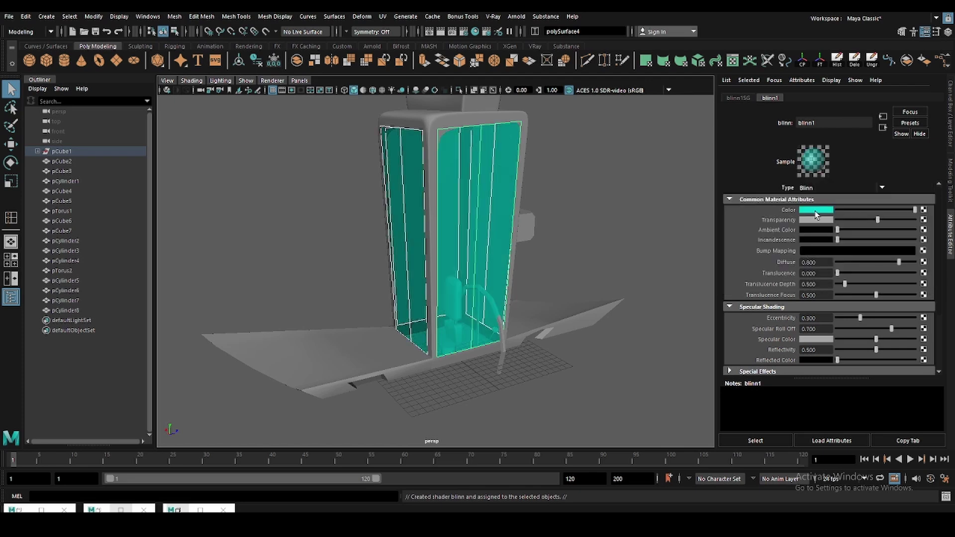
click(824, 208)
drag(848, 247, 794, 247)
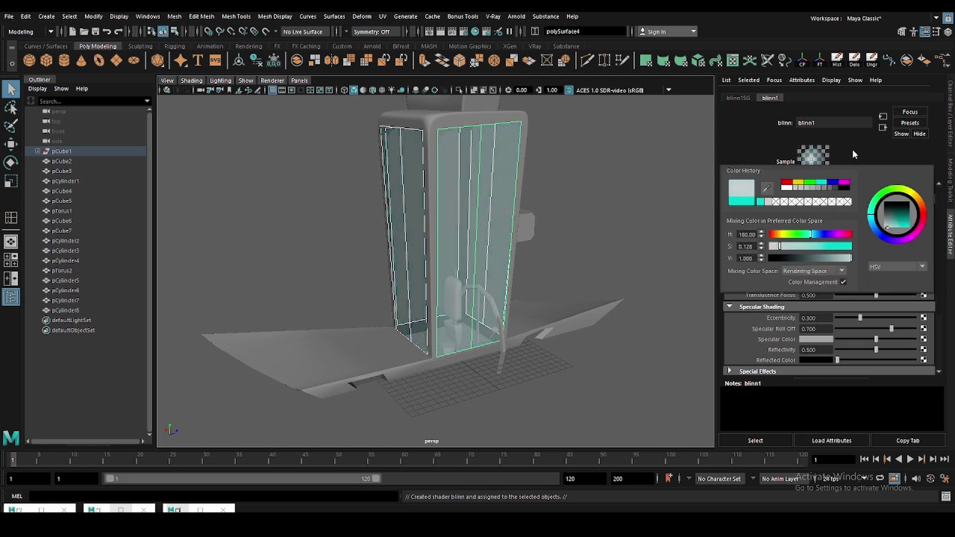
- Deselect the panels and save the scene with Ctrl+S
mouse_move(661, 247)
alt+mouse_down()
mouse_move(571, 239)
mouse_move(562, 277)
mouse_move(586, 199)
mouse_move(427, 288)
mouse_move(452, 251)
mouse_move(521, 225)
mouse_move(518, 245)
mouse_move(570, 169)
alt+mouse_up()
click(572, 239)
key(ctrl+a)
key(ctrl+s)
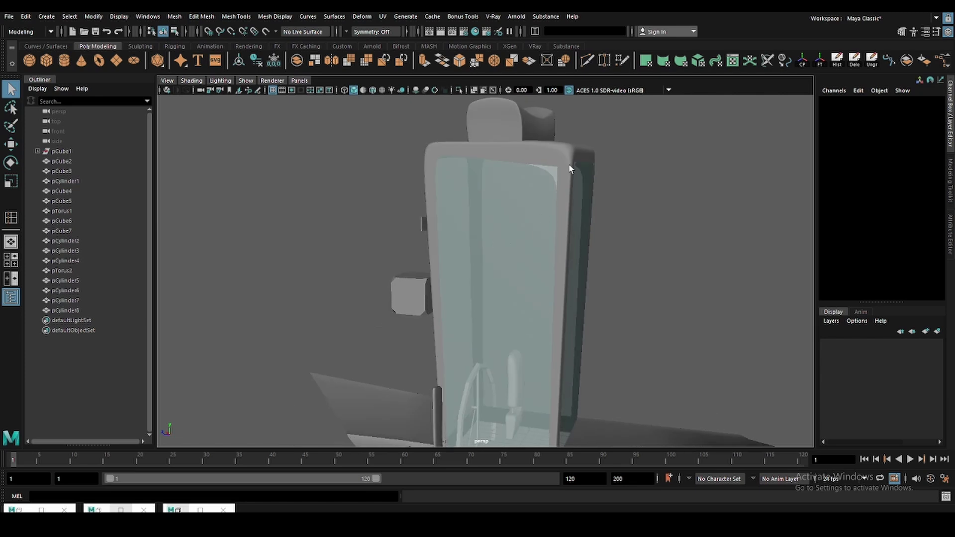
- Rotate the end vertex column of the curved roof piece pCube2
click(568, 189)
key(w)
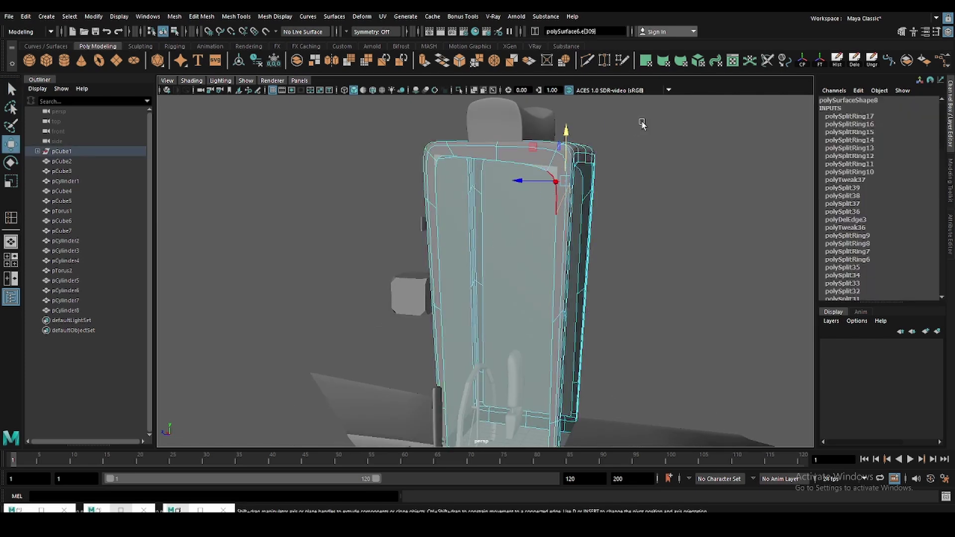
click(642, 124)
mouse_move(642, 124)
alt+mouse_down()
mouse_move(626, 206)
mouse_move(566, 196)
mouse_move(546, 208)
alt+mouse_up()
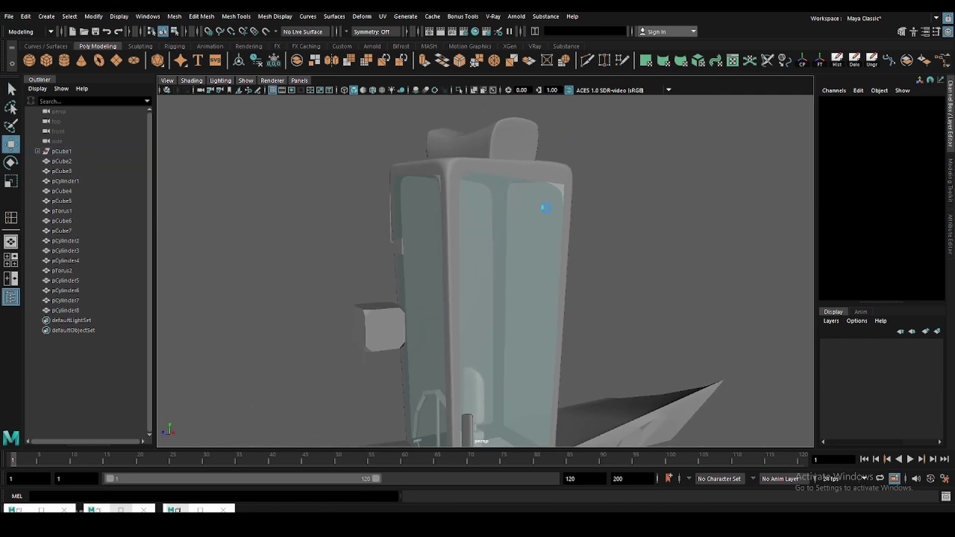
click(513, 142)
key(e)
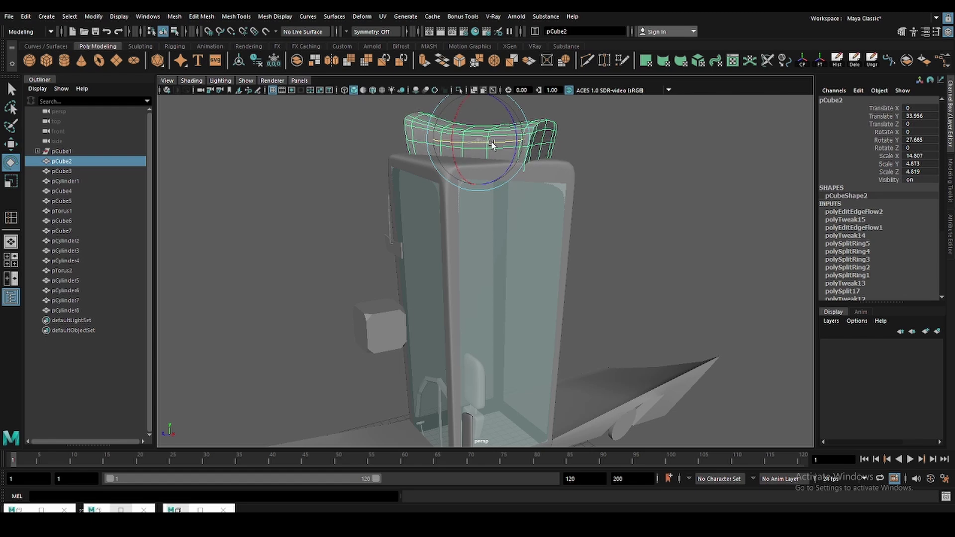
mouse_move(491, 144)
alt+mouse_down()
mouse_move(547, 194)
mouse_move(608, 192)
mouse_move(572, 181)
mouse_move(451, 186)
mouse_move(658, 177)
alt+mouse_up()
key(F9)
drag(637, 246, 501, 106)
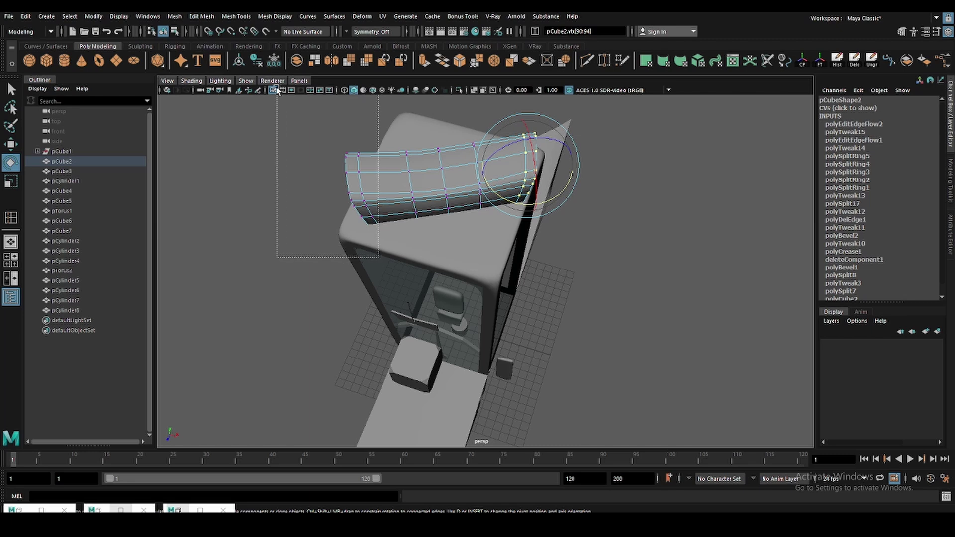
drag(378, 257, 277, 90)
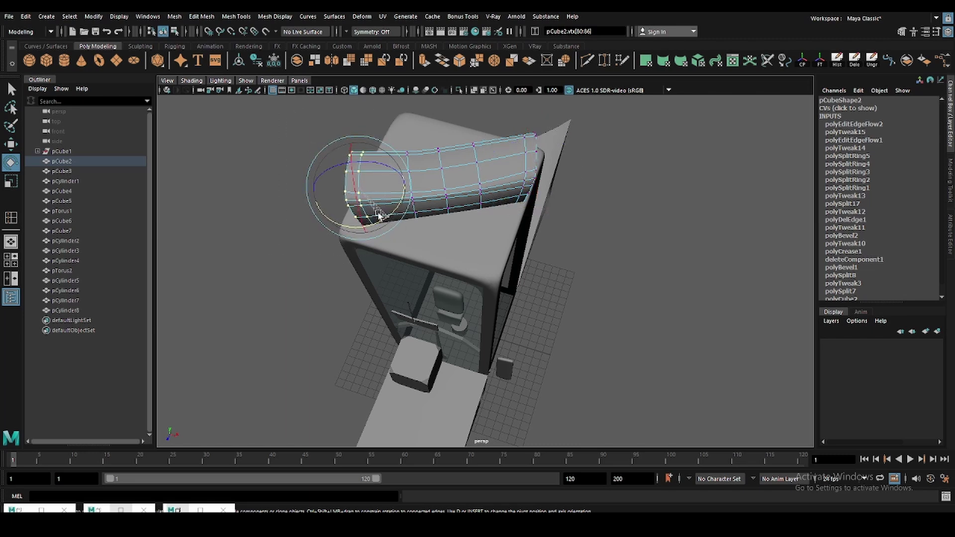
click(276, 175)
- Select cabin frame polySurface6 and box-select its top-corner vertices
mouse_move(276, 174)
alt+mouse_down()
mouse_move(649, 163)
mouse_move(598, 223)
mouse_move(570, 226)
alt+mouse_up()
alt+right_drag(570, 225, 503, 247)
alt+drag(502, 247, 523, 273)
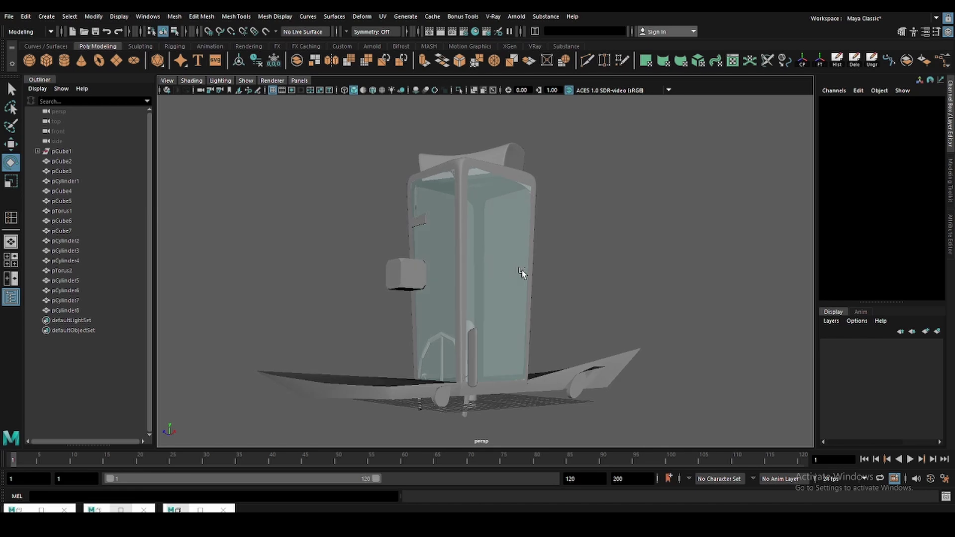
alt+right_drag(522, 273, 528, 269)
alt+drag(528, 269, 525, 277)
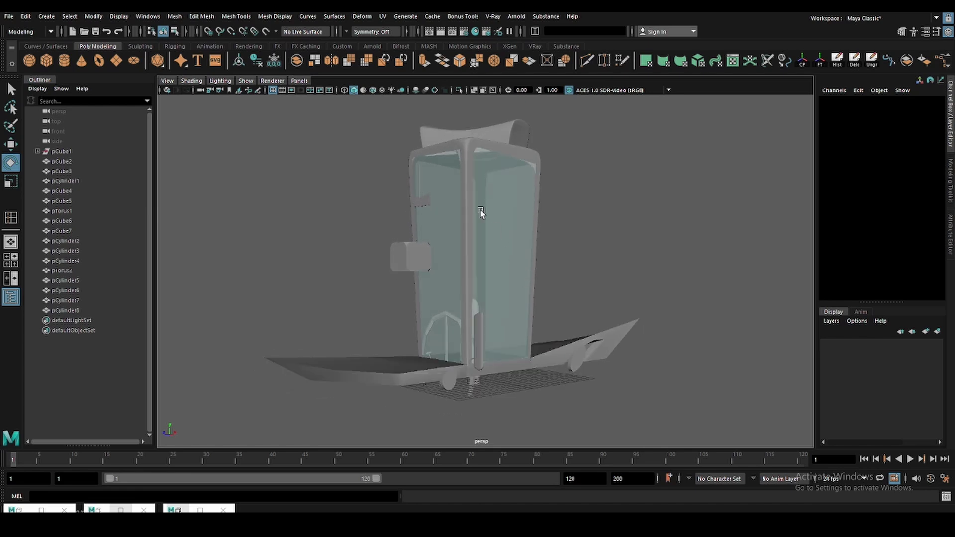
mouse_move(473, 198)
alt+mouse_down()
mouse_move(476, 228)
mouse_move(698, 198)
mouse_move(524, 225)
mouse_move(490, 262)
mouse_move(408, 169)
alt+mouse_up()
click(477, 227)
key(f)
key(q)
key(F9)
mouse_move(409, 169)
mouse_down()
mouse_move(464, 278)
mouse_move(555, 249)
mouse_move(482, 214)
mouse_move(600, 280)
mouse_move(466, 193)
mouse_move(473, 152)
mouse_move(481, 158)
mouse_up()
- Nudge the cabin frame's top-corner vertices with the Move tool
key(w)
key(q)
click(450, 204)
key(w)
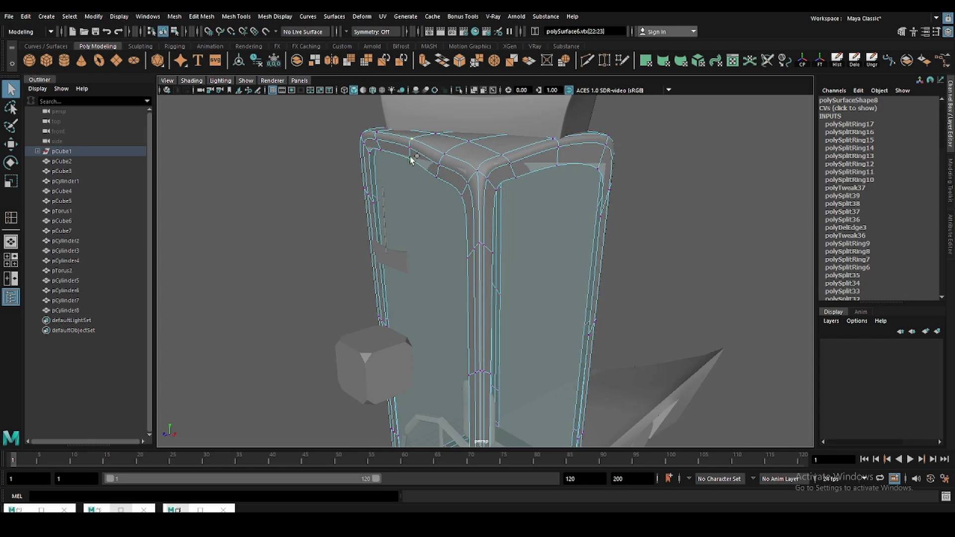
key(w)
double_click(553, 141)
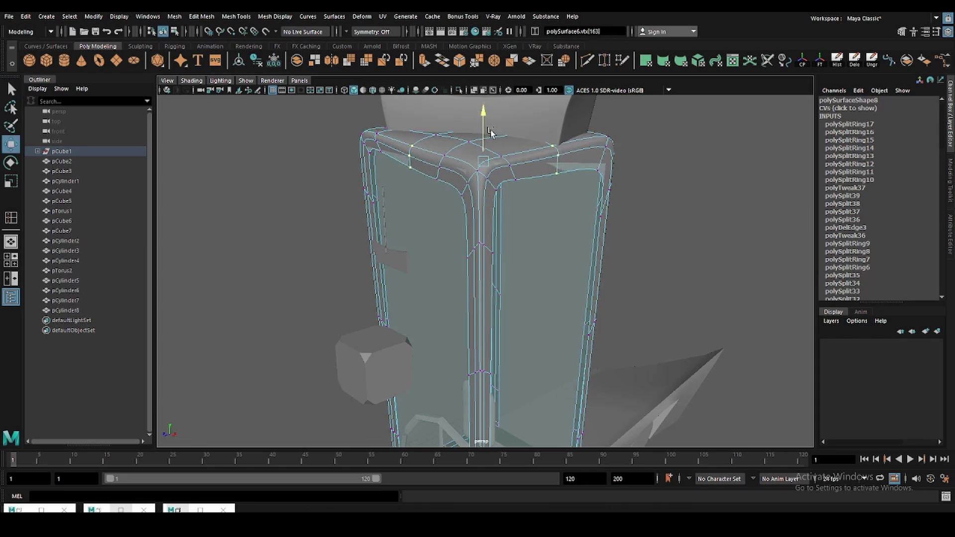
alt+drag(490, 130, 533, 175)
key(F8)
key(q)
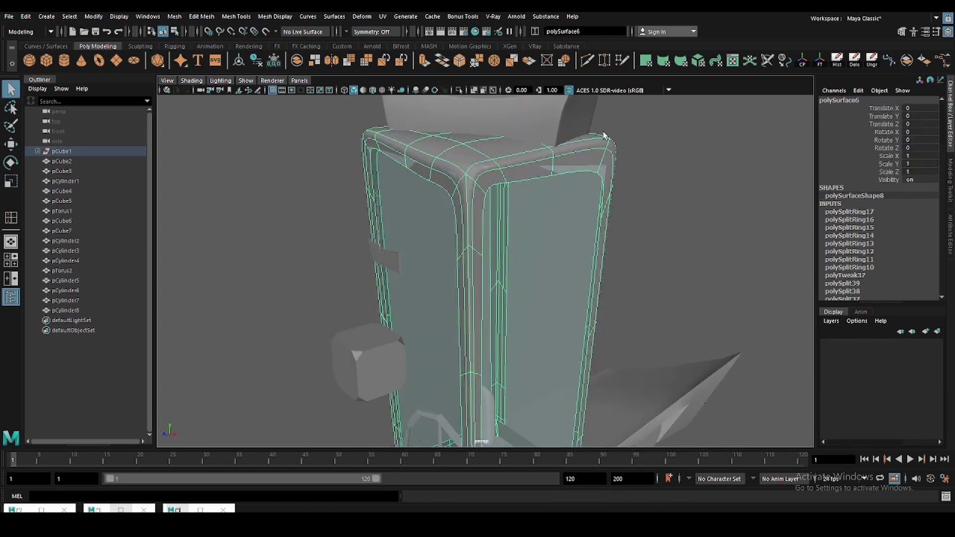
- Isolate polySurface6 and run Average Vertices (10 iterations) repeatedly on its top
click(463, 91)
shift+right_drag(486, 160, 488, 172)
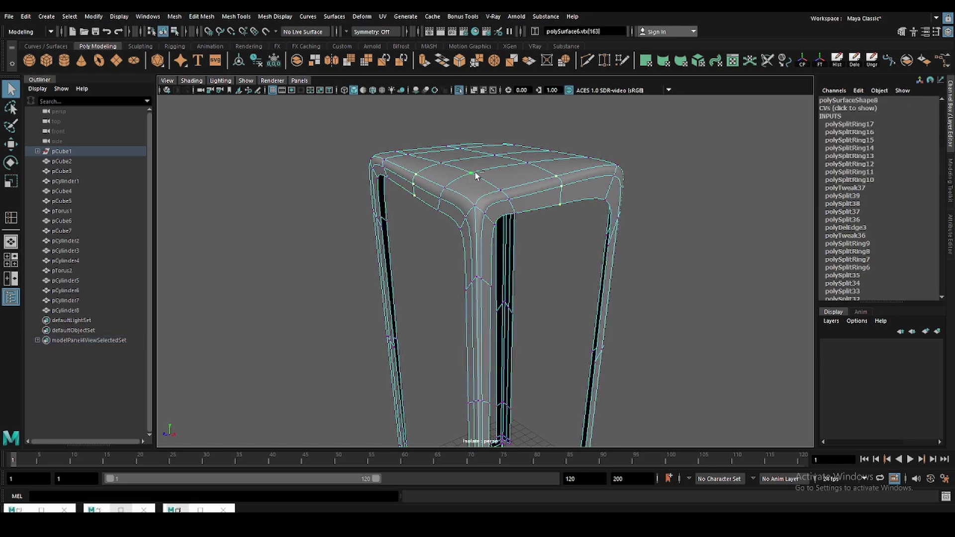
key(g)
key(g)
key(F11)
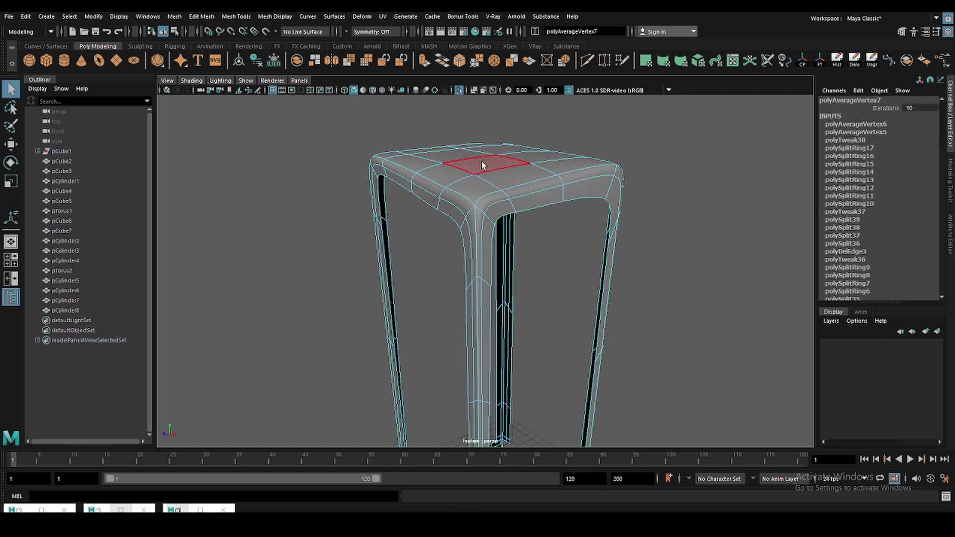
click(481, 163)
key(w)
key(F8)
mouse_move(569, 164)
alt+mouse_down()
mouse_move(514, 328)
mouse_move(537, 195)
mouse_move(548, 202)
mouse_move(541, 144)
mouse_move(591, 219)
alt+mouse_up()
key(F9)
click(547, 204)
key(F8)
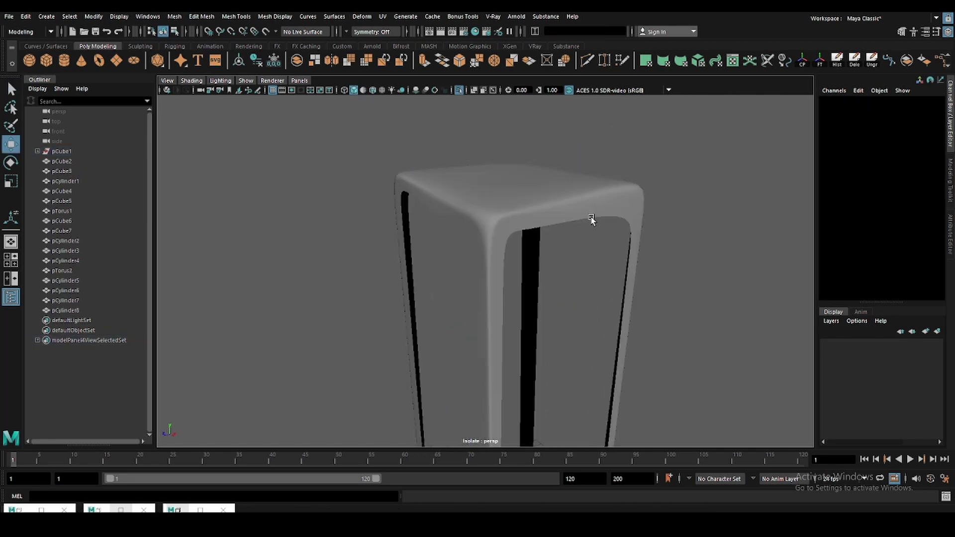
click(463, 213)
- Tweak a top-bar face, average the vertices once more, then exit Isolate Select
mouse_move(467, 215)
alt+mouse_down()
mouse_move(527, 199)
mouse_move(508, 145)
mouse_move(585, 183)
mouse_move(521, 187)
mouse_move(532, 189)
alt+mouse_up()
key(F11)
click(565, 211)
key(F8)
click(536, 188)
key(q)
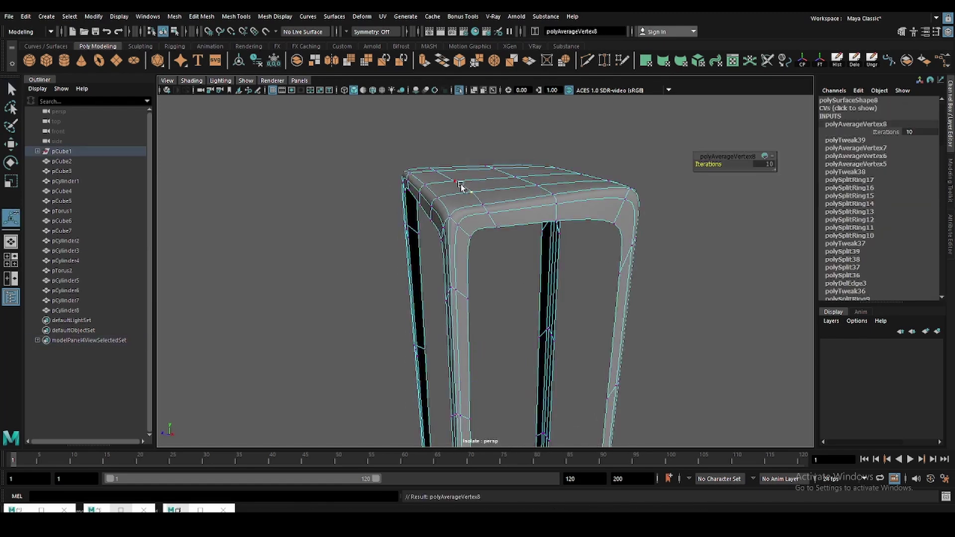
ctrl+click(496, 214)
click(455, 88)
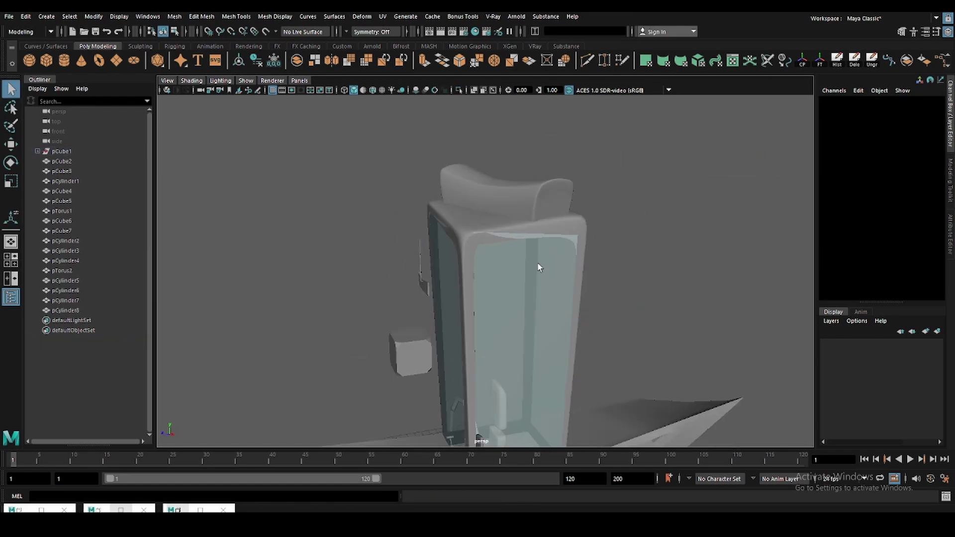
mouse_move(539, 264)
alt+mouse_down()
mouse_move(506, 236)
mouse_move(551, 214)
mouse_move(524, 178)
mouse_move(586, 214)
mouse_move(584, 234)
mouse_move(526, 265)
alt+mouse_up()
- Pull pCube2's end vertices vtx[90:92] into a rounded end over the cabin top
click(524, 179)
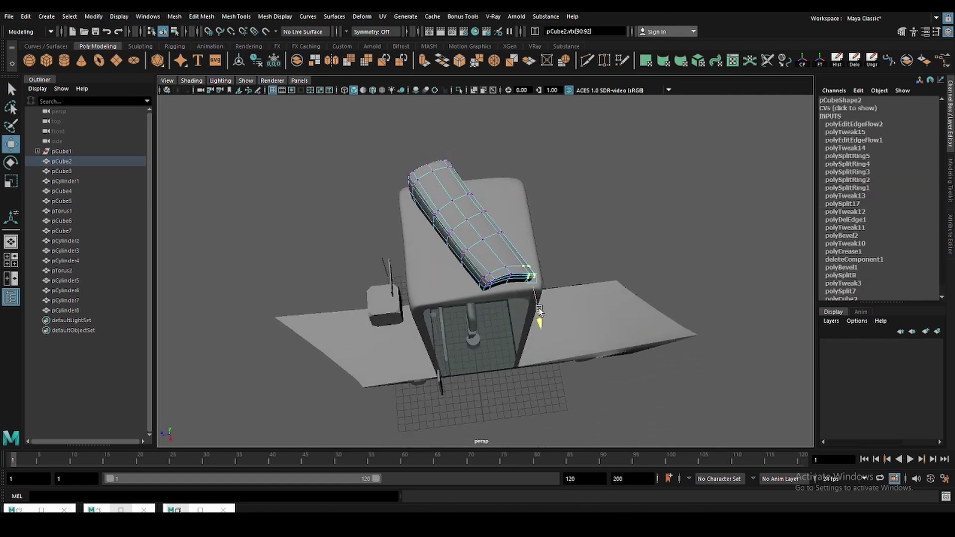
mouse_move(540, 310)
alt+mouse_down()
mouse_move(589, 150)
mouse_move(585, 242)
mouse_move(514, 257)
alt+mouse_up()
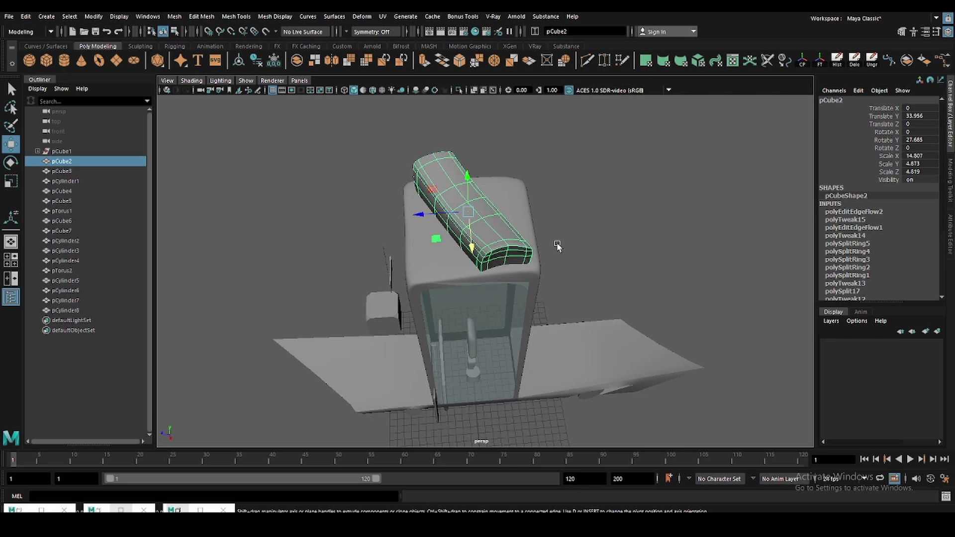
key(q)
click(505, 266)
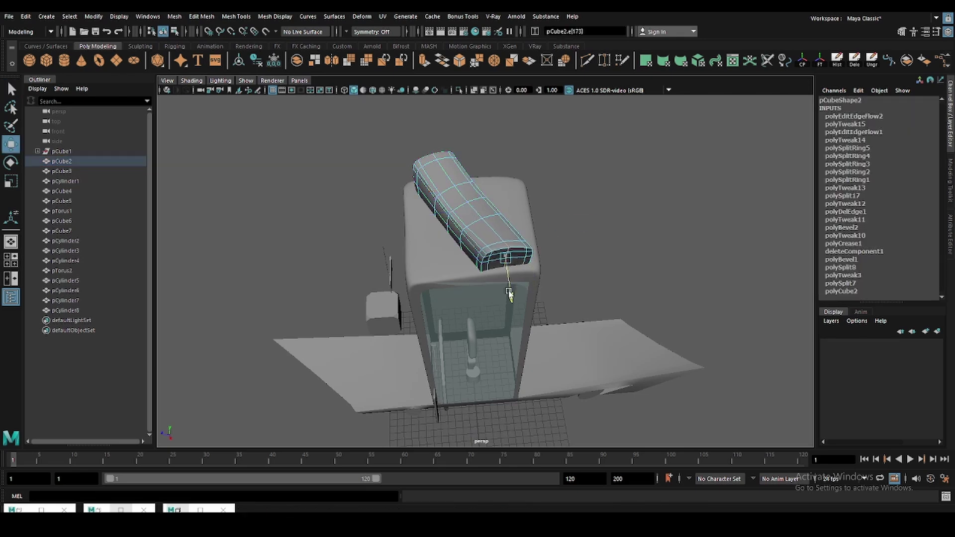
click(640, 181)
mouse_move(640, 181)
alt+mouse_down()
mouse_move(547, 239)
mouse_move(472, 229)
alt+mouse_up()
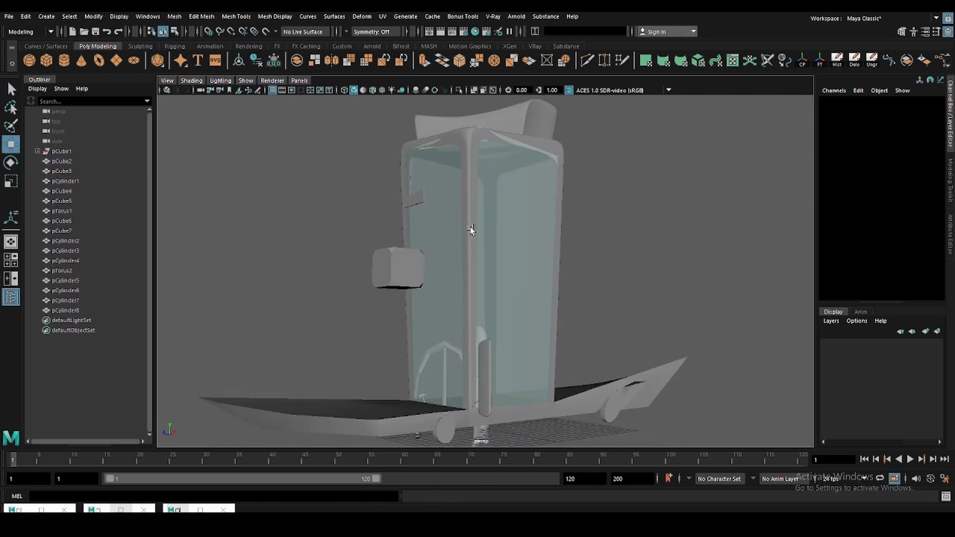
- Move arch pTorus2 into the cabin and narrow its Scale X to 0.492
mouse_move(519, 211)
alt+mouse_down()
mouse_move(454, 243)
mouse_move(460, 199)
mouse_move(541, 283)
mouse_move(512, 269)
alt+mouse_up()
click(460, 199)
key(r)
key(w)
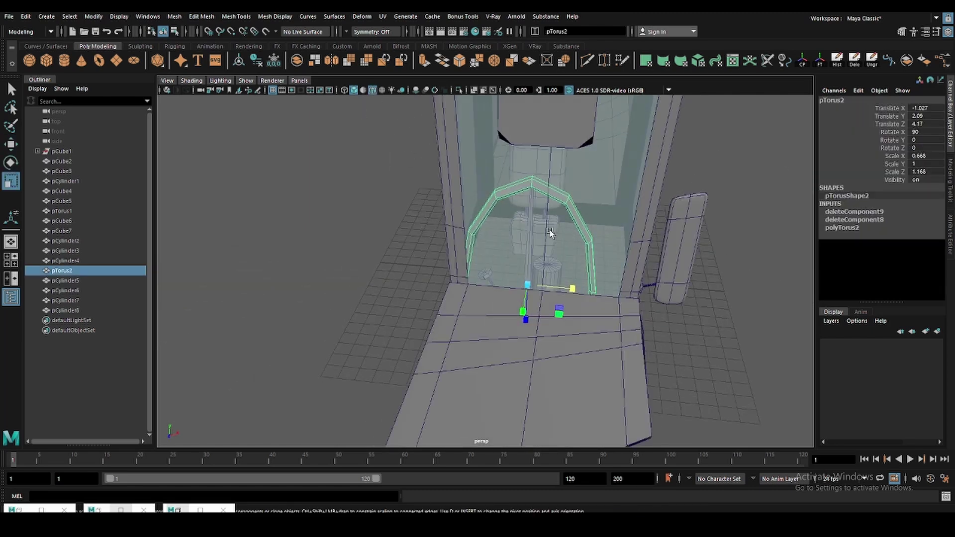
mouse_move(565, 282)
alt+mouse_down()
mouse_move(486, 264)
mouse_move(500, 252)
mouse_move(517, 268)
alt+mouse_up()
key(r)
mouse_move(572, 256)
mouse_down()
mouse_move(514, 258)
mouse_move(523, 253)
mouse_up()
key(q)
- Lengthen central pole pCylinder5 by raising its top vertices
click(524, 253)
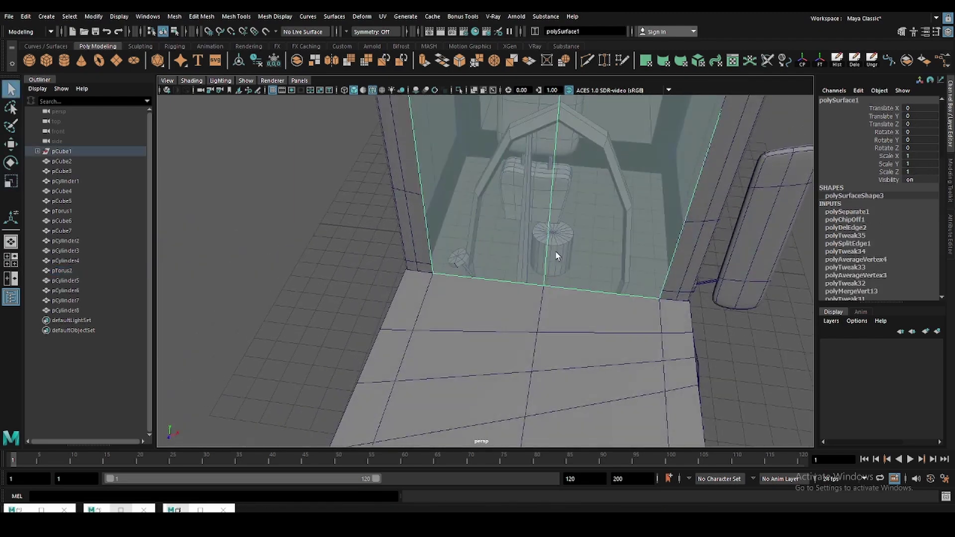
click(526, 224)
key(w)
mouse_move(535, 249)
alt+mouse_down()
mouse_move(522, 292)
mouse_move(423, 281)
mouse_move(448, 279)
mouse_move(505, 305)
mouse_move(547, 243)
mouse_move(547, 277)
alt+mouse_up()
key(r)
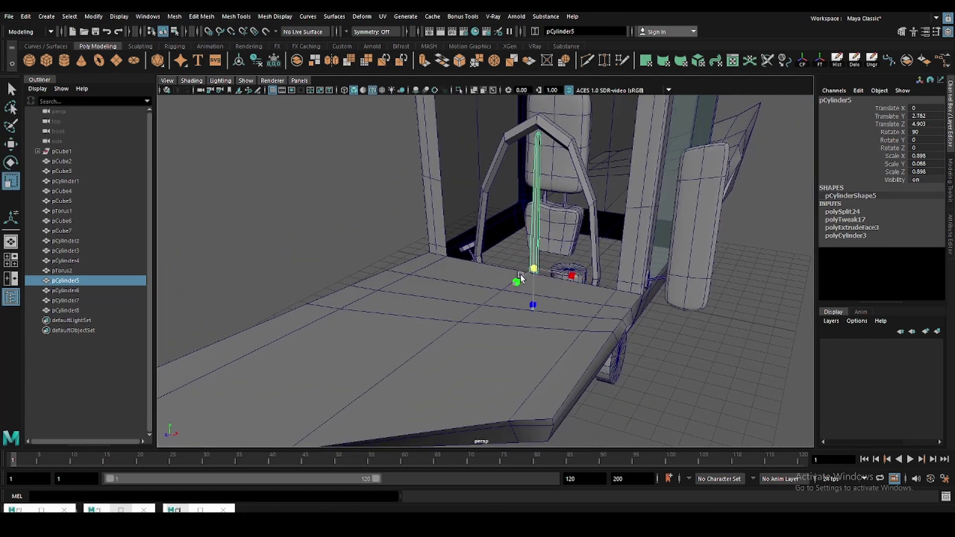
key(w)
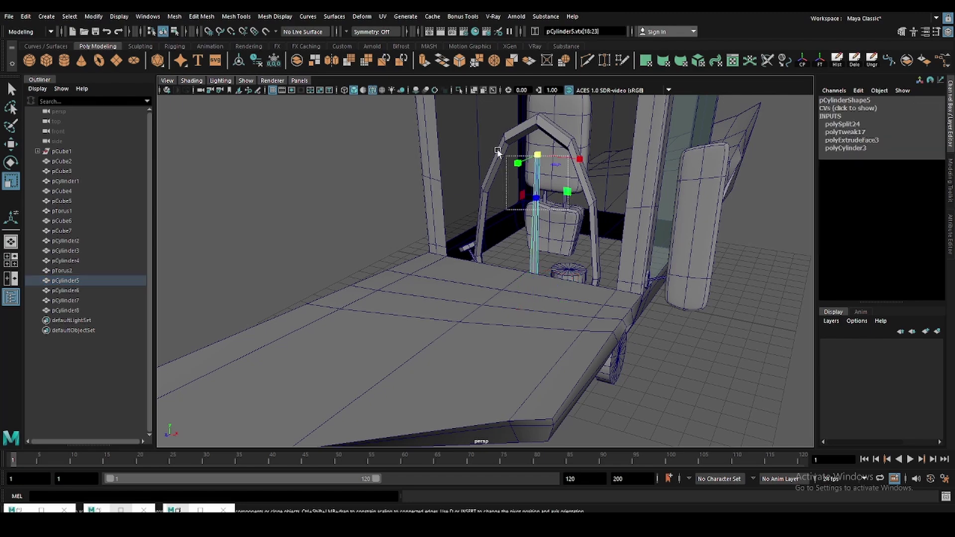
mouse_move(537, 149)
mouse_down()
mouse_move(537, 114)
mouse_move(512, 261)
mouse_up()
- Move steering lever pCylinder4 into place beside the doorway
click(454, 251)
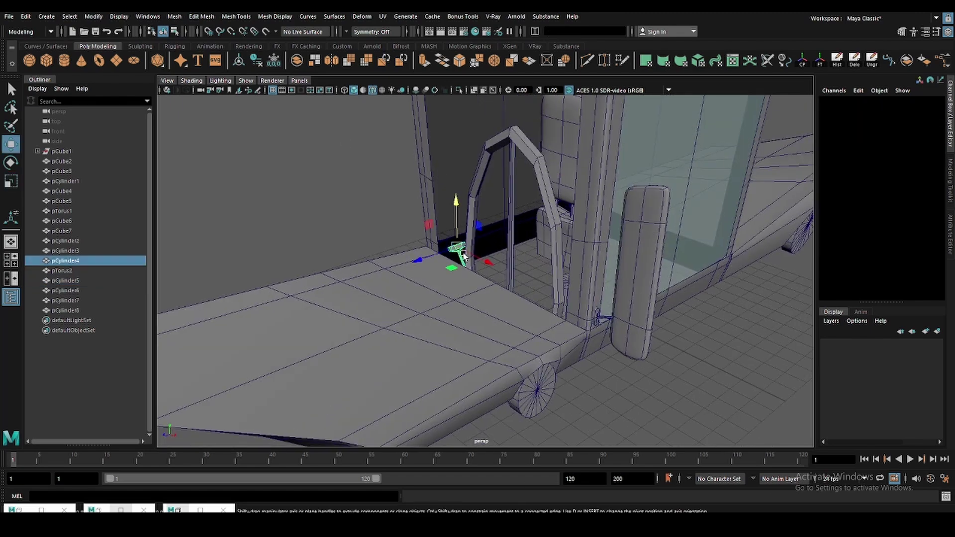
alt+drag(454, 251, 454, 238)
drag(453, 143, 453, 164)
mouse_move(453, 164)
alt+mouse_down()
mouse_move(494, 209)
mouse_move(477, 238)
alt+mouse_up()
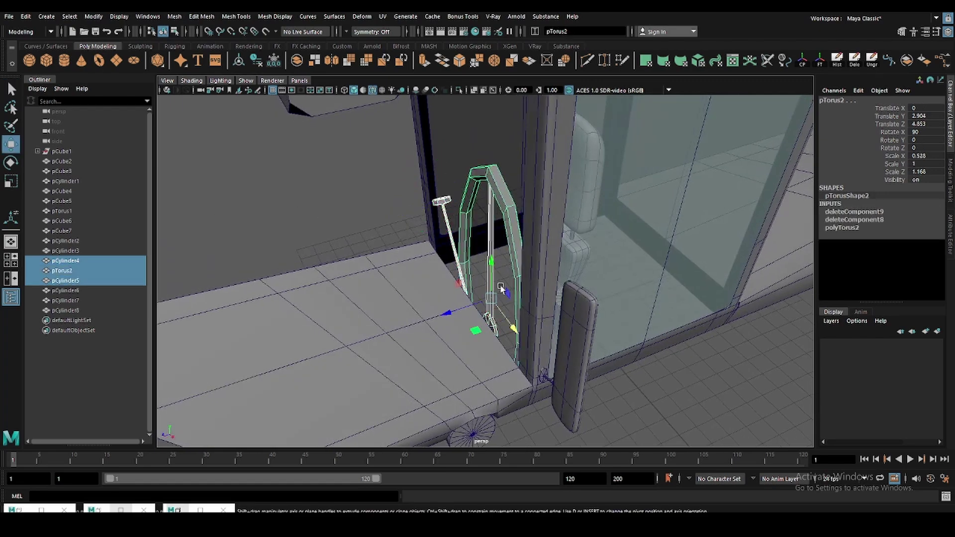
mouse_move(462, 226)
mouse_down()
mouse_move(455, 244)
mouse_move(454, 164)
mouse_up()
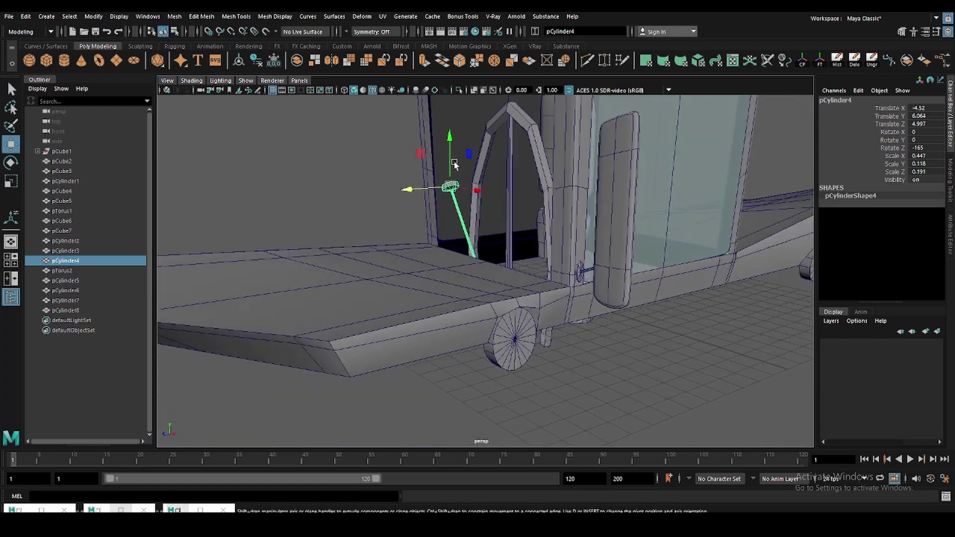
key(F9)
drag(465, 249, 501, 280)
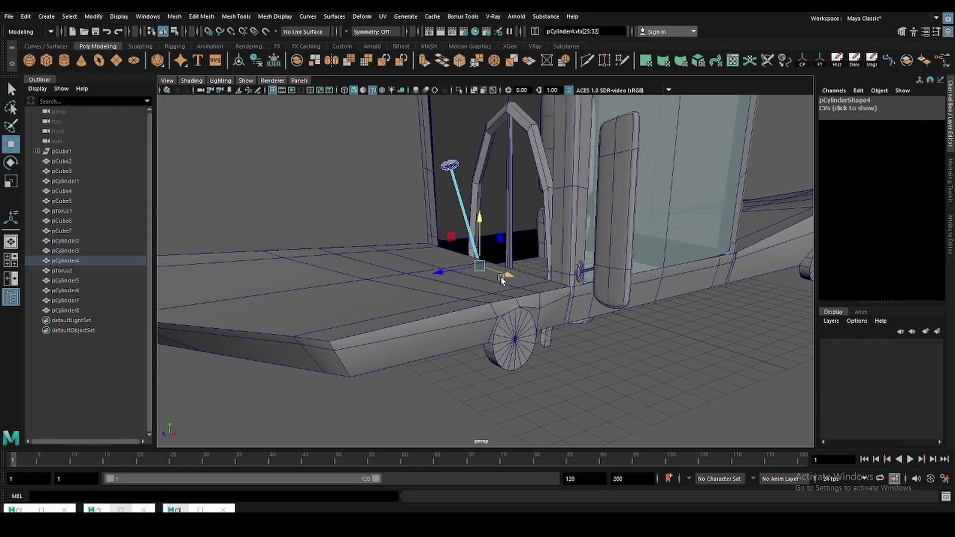
click(302, 180)
mouse_move(302, 180)
alt+mouse_down()
mouse_move(489, 252)
mouse_move(428, 258)
alt+mouse_up()
- Raise arch pTorus2 to Translate Y 4.232 inside the cabin
click(420, 256)
key(r)
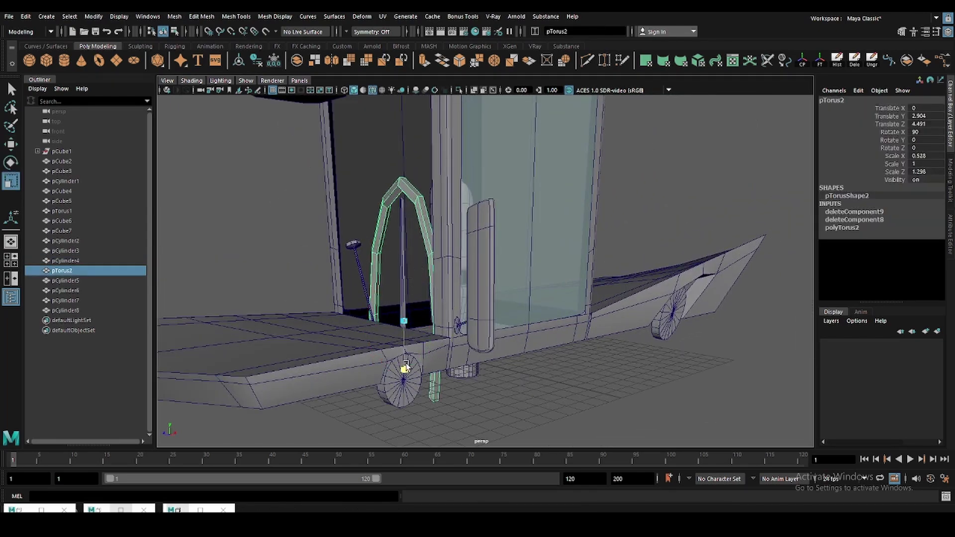
drag(403, 292, 394, 259)
key(q)
mouse_move(237, 214)
alt+mouse_down()
mouse_move(548, 285)
mouse_move(401, 299)
alt+mouse_up()
- Group the two seat pieces and their cylinder parts into one seat group
click(425, 320)
click(426, 343)
click(351, 277)
shift+click(370, 252)
mouse_move(352, 277)
alt+mouse_down()
mouse_move(370, 252)
mouse_move(356, 266)
mouse_move(482, 293)
mouse_move(512, 384)
mouse_move(503, 342)
alt+mouse_up()
shift+click(356, 266)
key(w)
key(ctrl+g)
- Move the seat group into the cabin and unhide the hidden cabin part
key(r)
key(w)
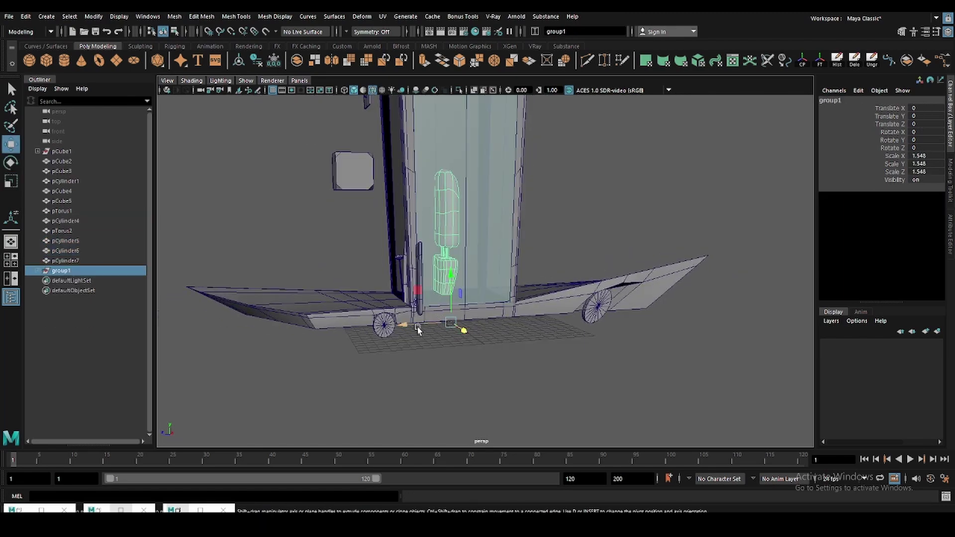
mouse_move(417, 327)
mouse_down()
mouse_move(448, 326)
mouse_move(495, 267)
mouse_move(517, 279)
mouse_up()
click(38, 151)
click(70, 160)
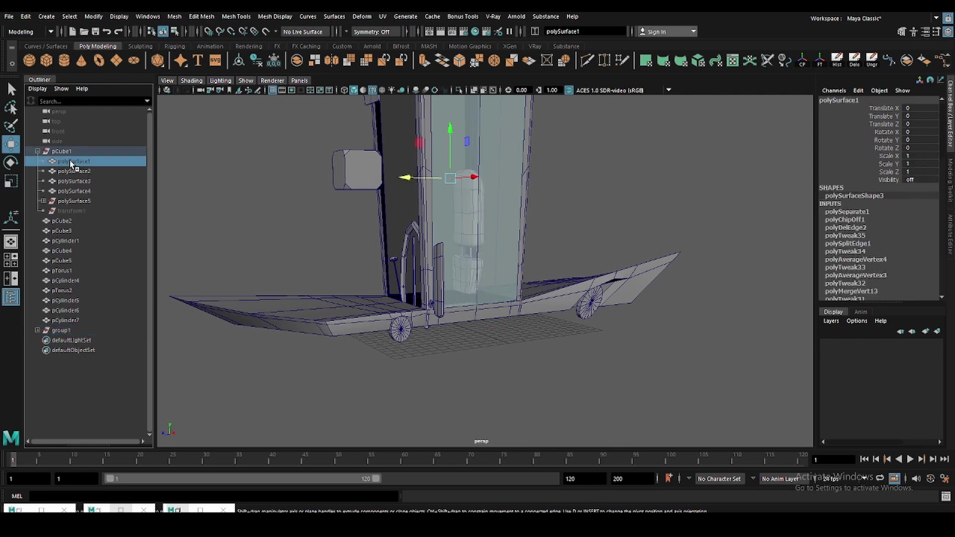
key(shift+h)
- Enlarge the seat group to 2.096 and lower it onto the cabin floor
click(391, 319)
key(r)
mouse_move(391, 319)
alt+mouse_down()
mouse_move(474, 325)
mouse_move(531, 369)
mouse_move(519, 359)
alt+mouse_up()
key(w)
drag(475, 278, 476, 317)
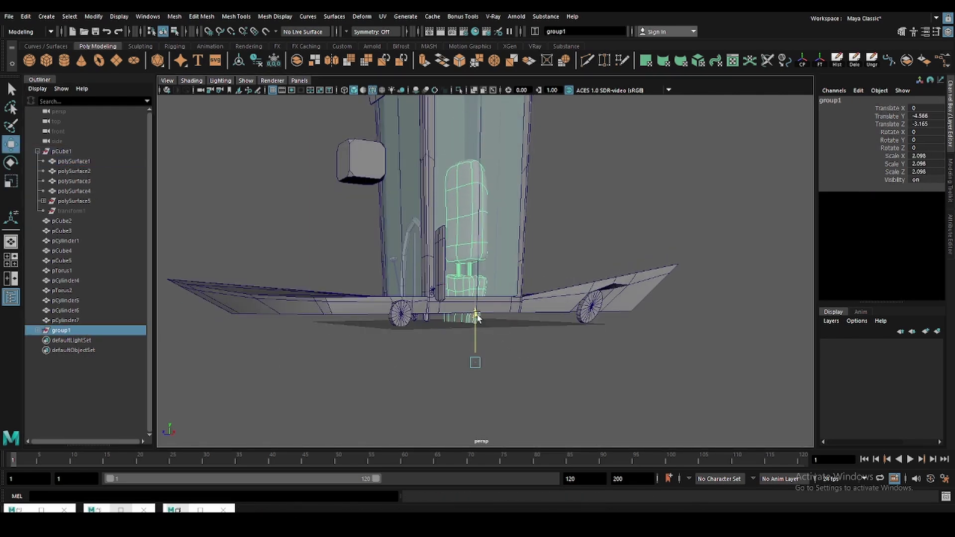
key(space)
scroll(594, 382, up, 3)
drag(504, 398, 505, 404)
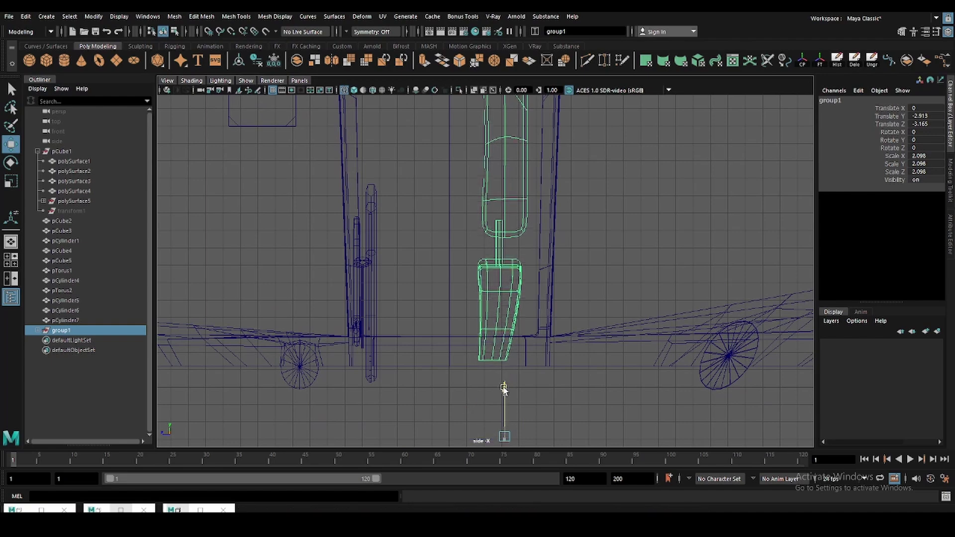
key(space)
key(space)
scroll(562, 238, down, 5)
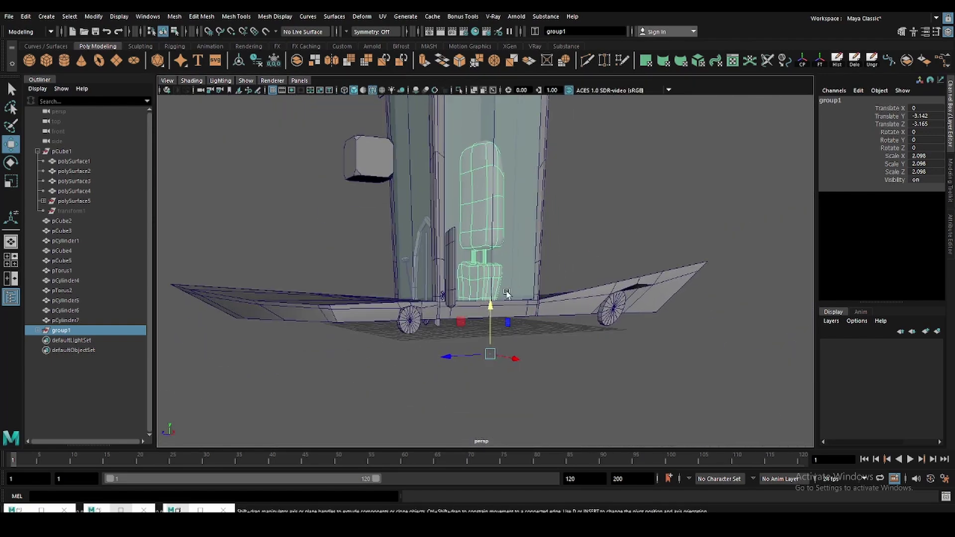
alt+drag(562, 238, 511, 300)
- Tilt the seat group back -5.5 degrees and move it further back
alt+drag(511, 238, 476, 314)
key(e)
key(w)
mouse_move(454, 356)
mouse_down()
mouse_move(440, 357)
mouse_move(464, 351)
mouse_up()
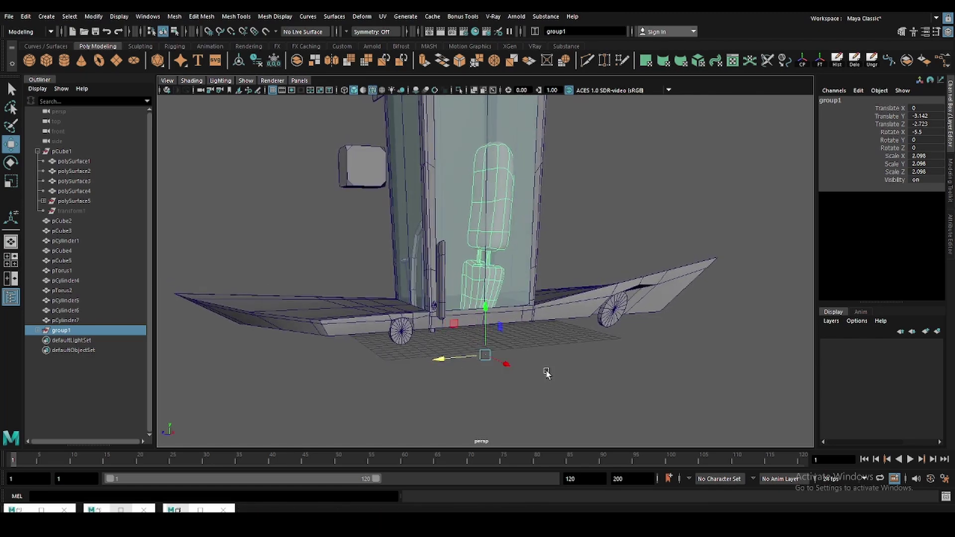
scroll(548, 373, up, 5)
- Check a seat piece, then deselect and zoom out to frame the whole cab
click(489, 323)
mouse_move(580, 367)
alt+mouse_down()
mouse_move(439, 304)
mouse_move(472, 312)
mouse_move(494, 273)
mouse_move(640, 231)
mouse_move(585, 263)
alt+mouse_up()
key(r)
click(585, 263)
scroll(508, 256, down, 3)
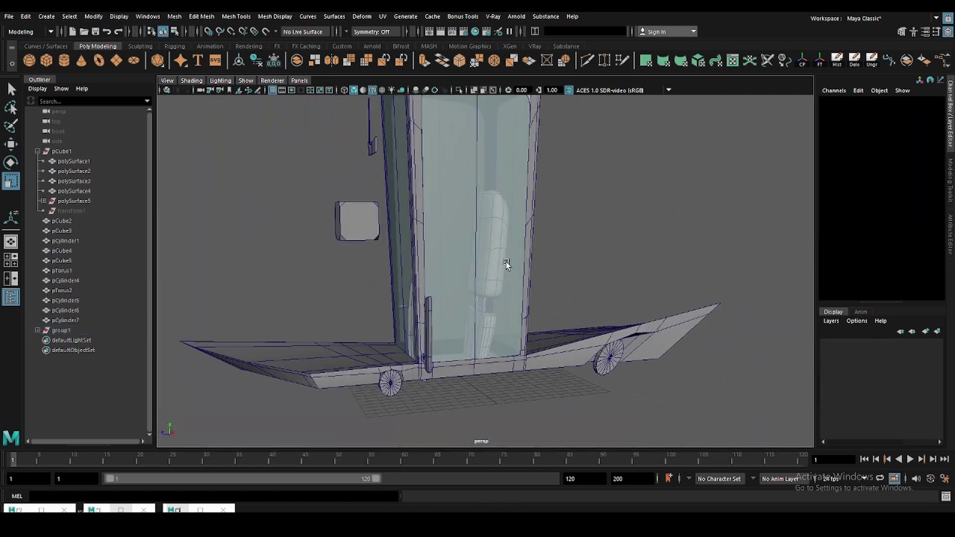
scroll(494, 264, up, 3)
scroll(484, 317, up, 2)
scroll(484, 317, down, 1)
scroll(484, 300, down, 3)
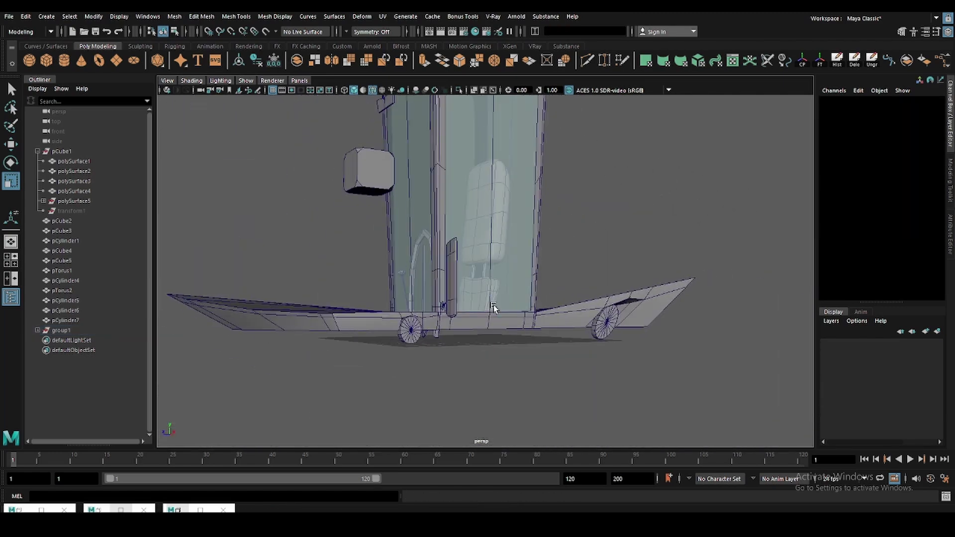
scroll(485, 306, down, 1)
scroll(485, 308, down, 2)
scroll(473, 312, up, 3)
- Widen the tall post pCube3 slightly along X and frame it
click(481, 301)
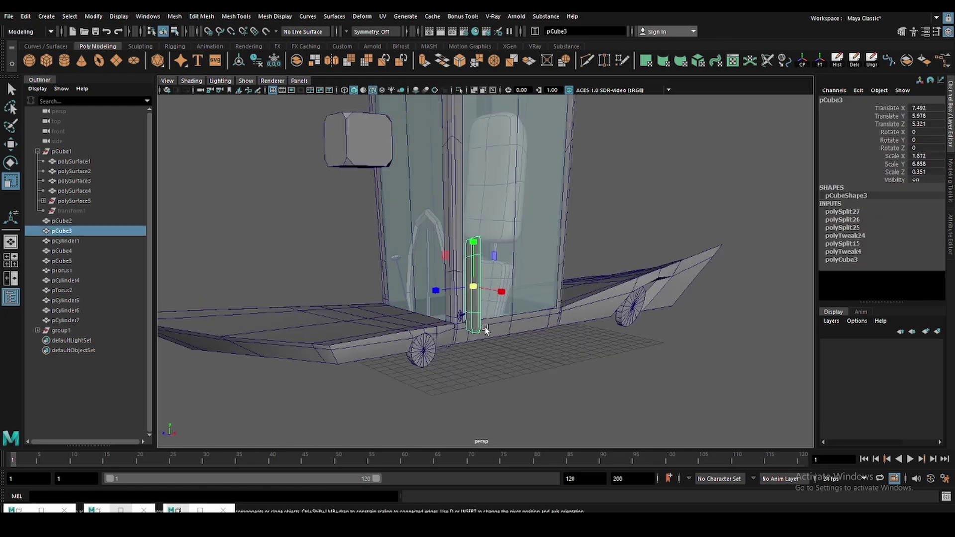
key(w)
key(e)
drag(512, 302, 507, 294)
key(w)
key(f)
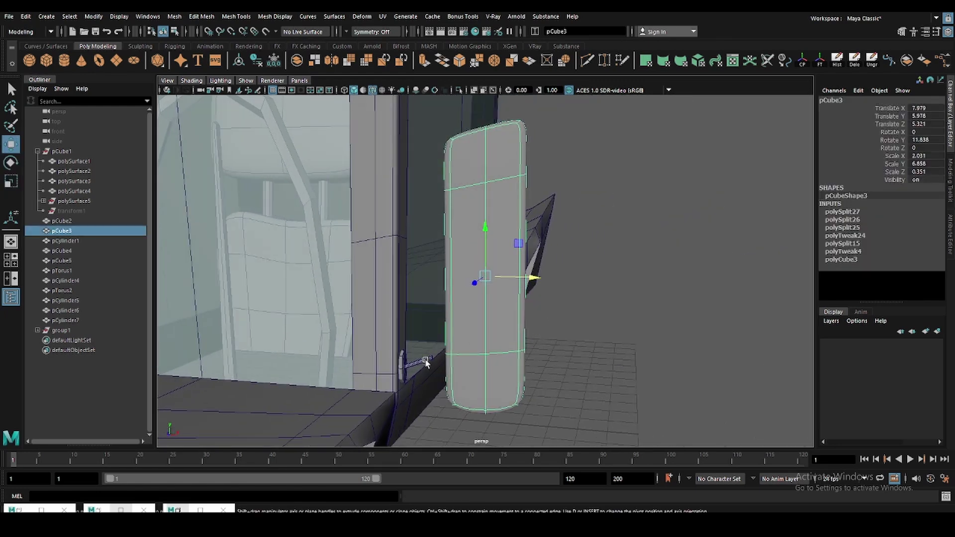
- Cut a new Multi-Cut edge loop into the tall post pCube3
click(426, 363)
key(F9)
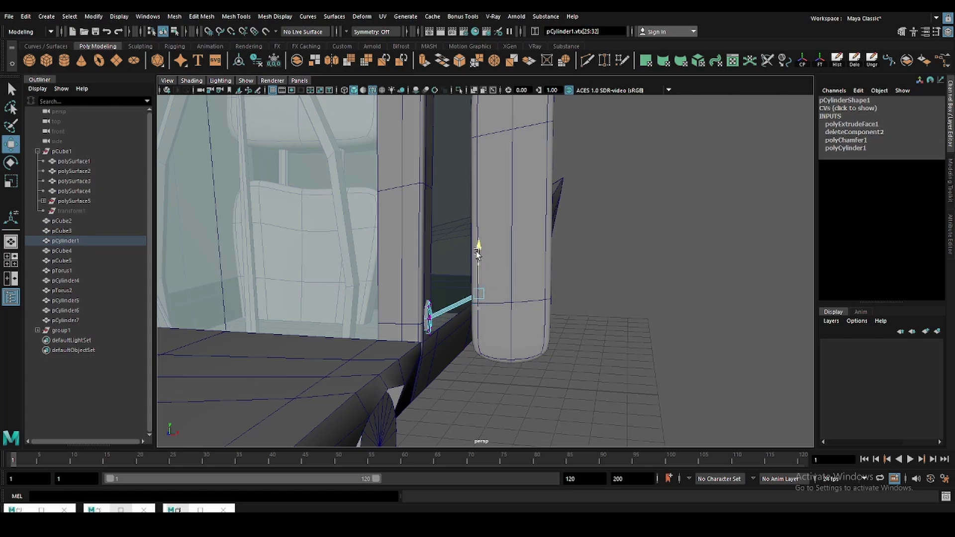
click(478, 247)
key(f)
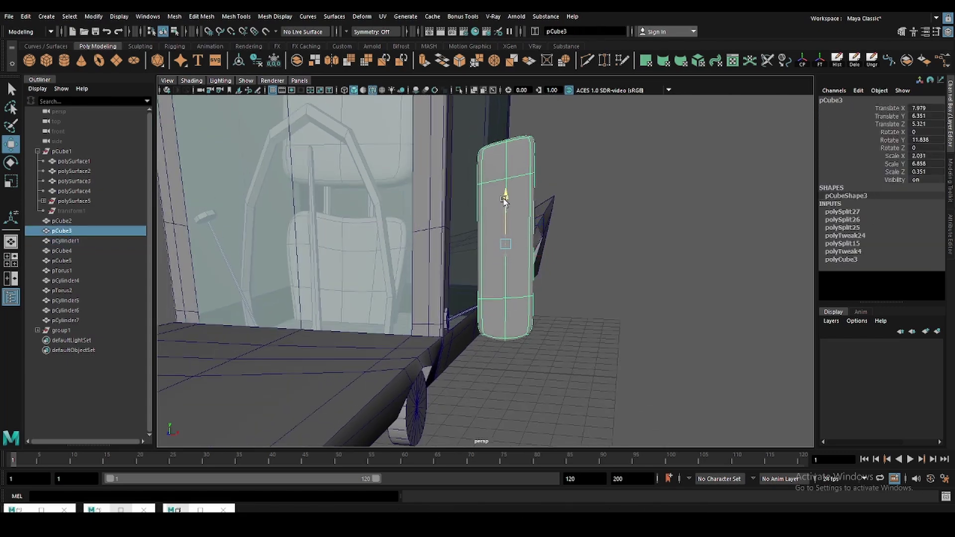
key(ctrl+x)
right_drag(482, 273, 617, 152)
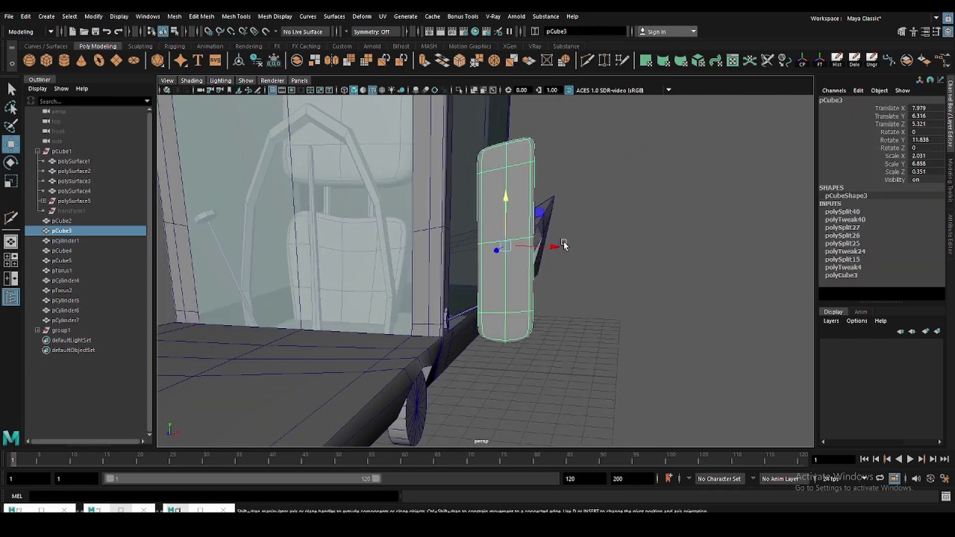
mouse_move(617, 152)
alt+mouse_down()
mouse_move(506, 302)
mouse_move(522, 251)
alt+mouse_up()
- Shift the tall post slightly toward the door
key(e)
key(w)
scroll(528, 255, up, 3)
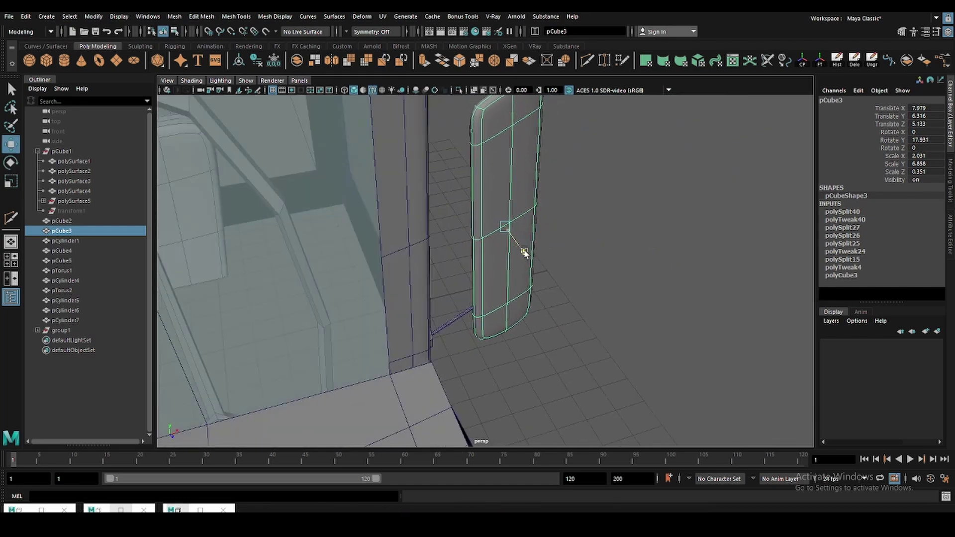
mouse_move(545, 216)
alt+mouse_down()
mouse_move(461, 236)
mouse_move(395, 269)
mouse_move(587, 245)
mouse_move(506, 234)
alt+mouse_up()
scroll(462, 236, down, 5)
- Stretch the backrest pCube6 to Y scale 6.069 and raise it in the cabin
key(q)
click(485, 214)
key(r)
mouse_move(468, 348)
alt+mouse_down()
mouse_move(485, 213)
mouse_move(515, 120)
alt+mouse_up()
key(w)
scroll(534, 173, down, 3)
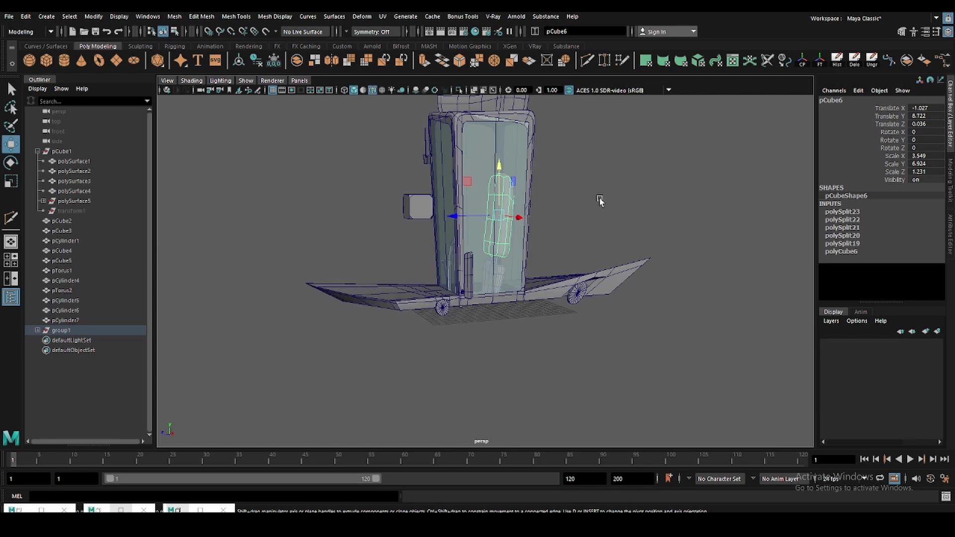
key(r)
scroll(502, 178, up, 3)
key(w)
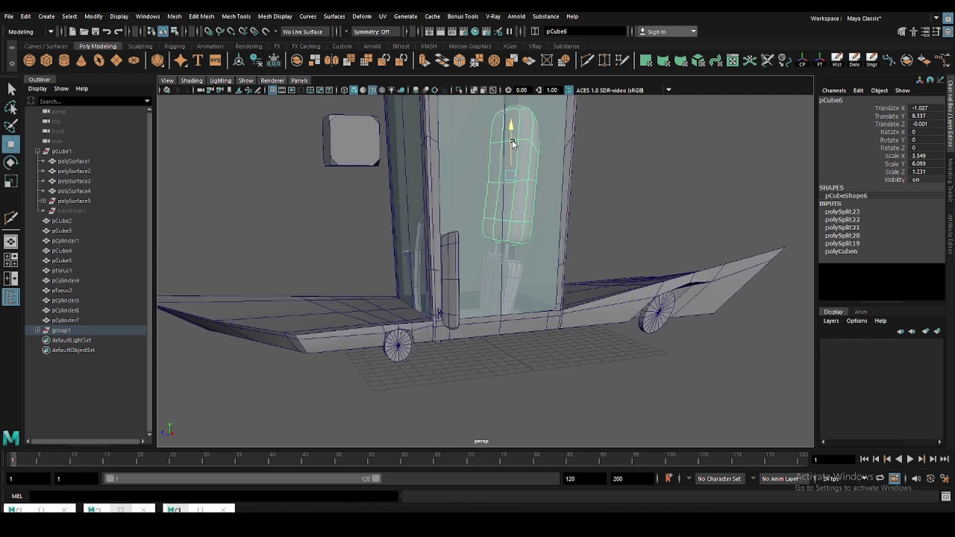
scroll(453, 284, down, 3)
- Lower the top edge loop along the cabin front
click(450, 283)
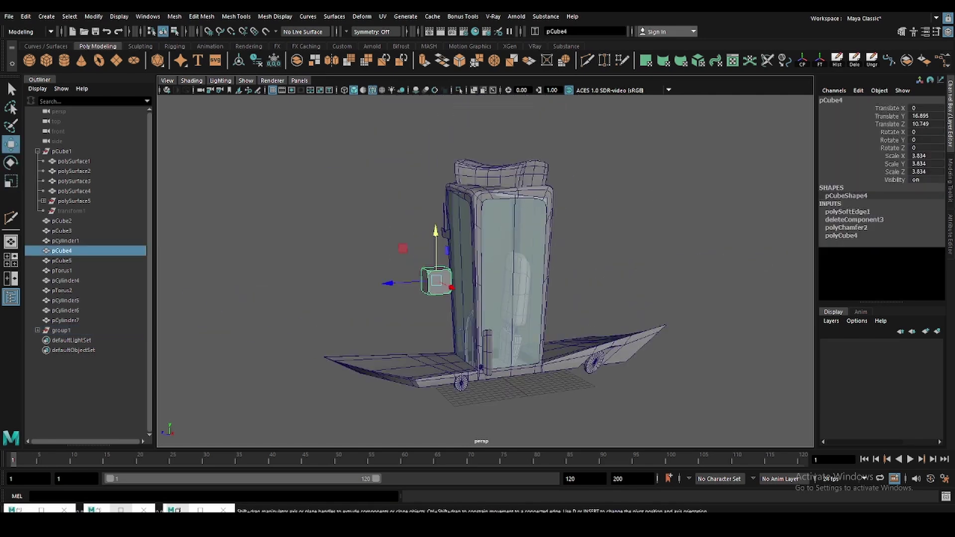
alt+drag(448, 249, 488, 265)
scroll(488, 264, up, 3)
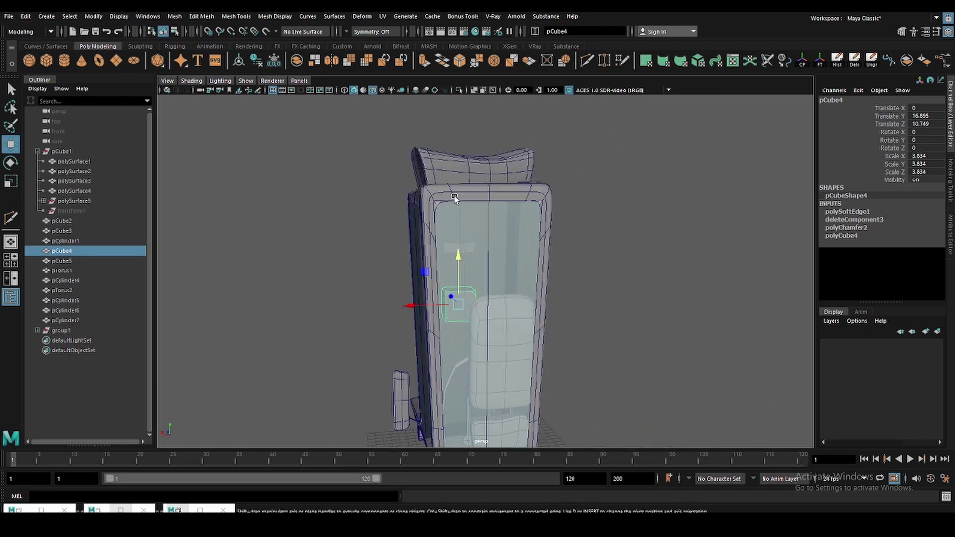
click(491, 224)
alt+drag(491, 224, 565, 224)
key(F10)
click(440, 247)
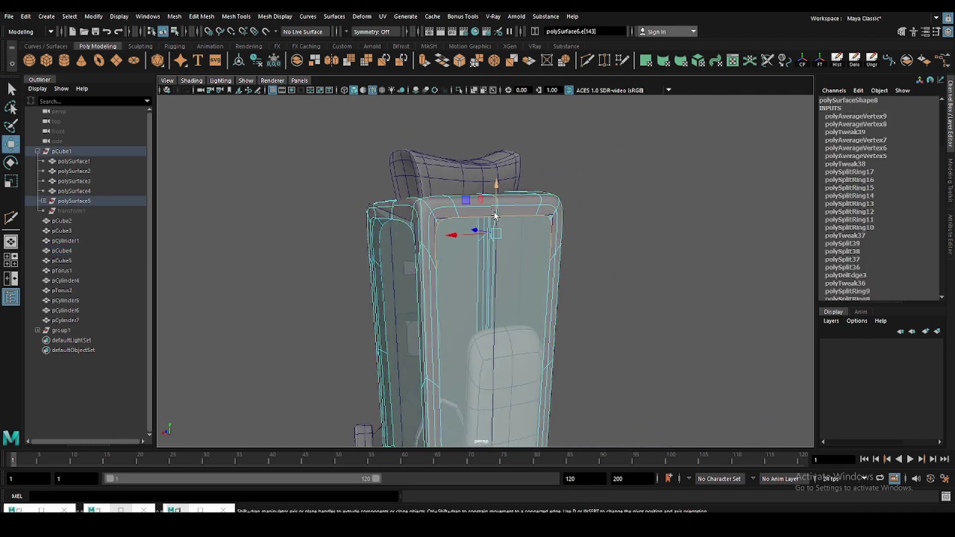
drag(495, 215, 493, 213)
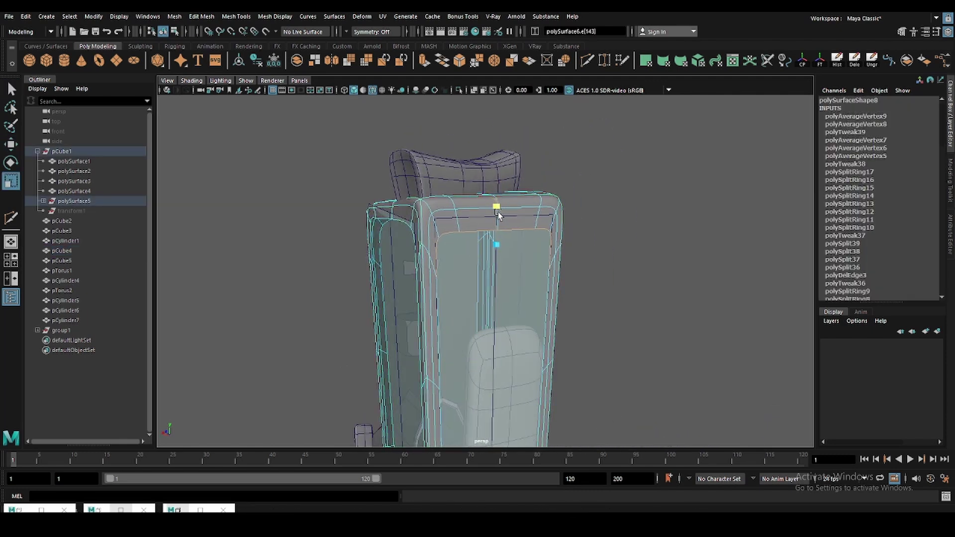
click(595, 153)
alt+drag(595, 153, 372, 264)
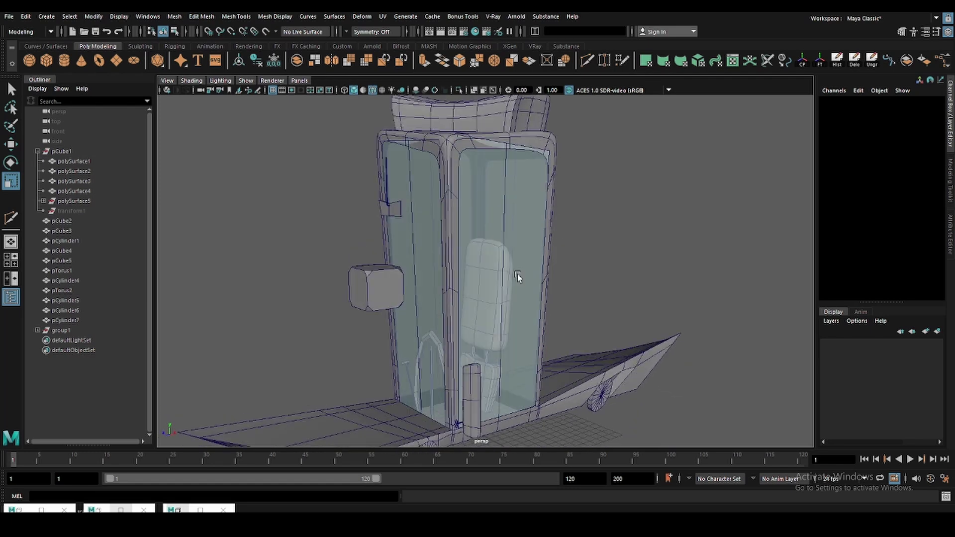
- Tilt the side mirror pCube4 forward around X
click(372, 265)
key(w)
key(e)
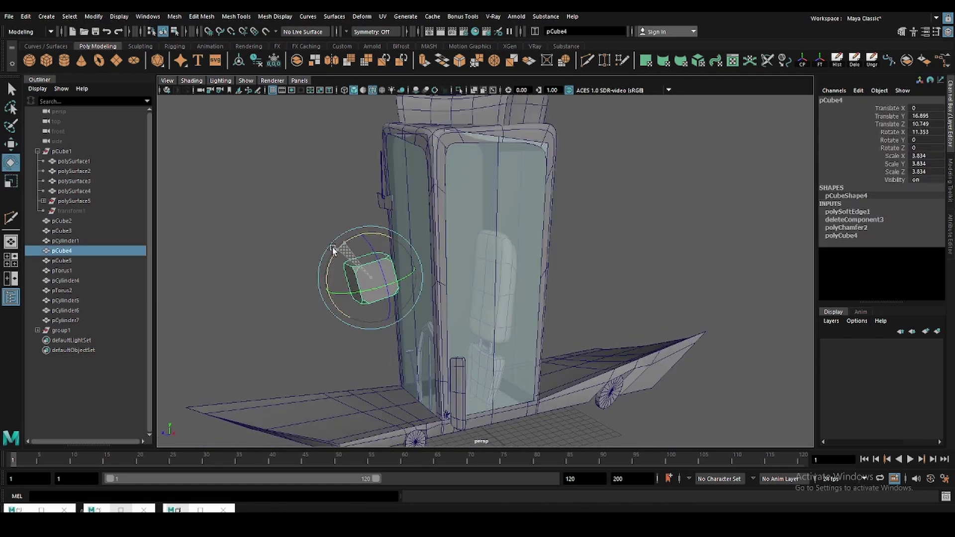
right_click(264, 242)
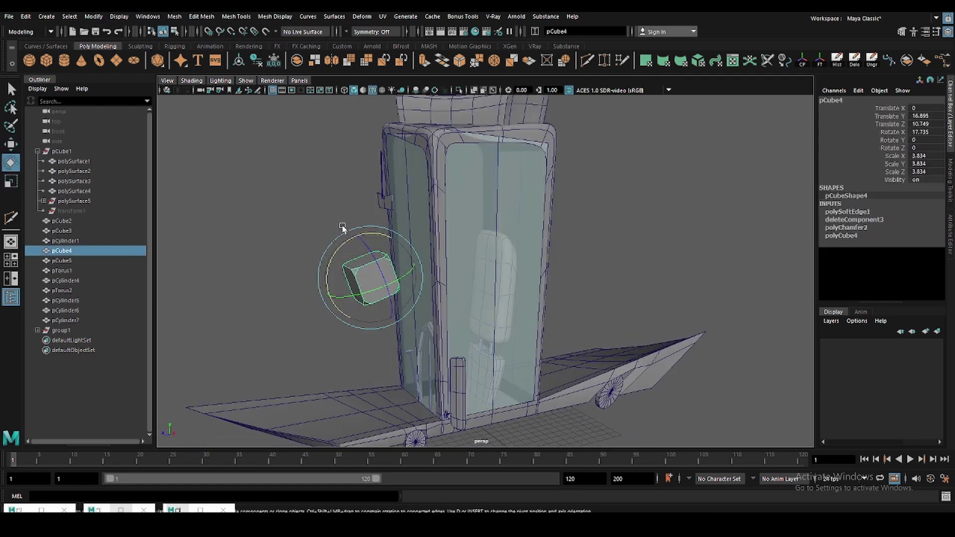
right_click(352, 209)
right_click(342, 191)
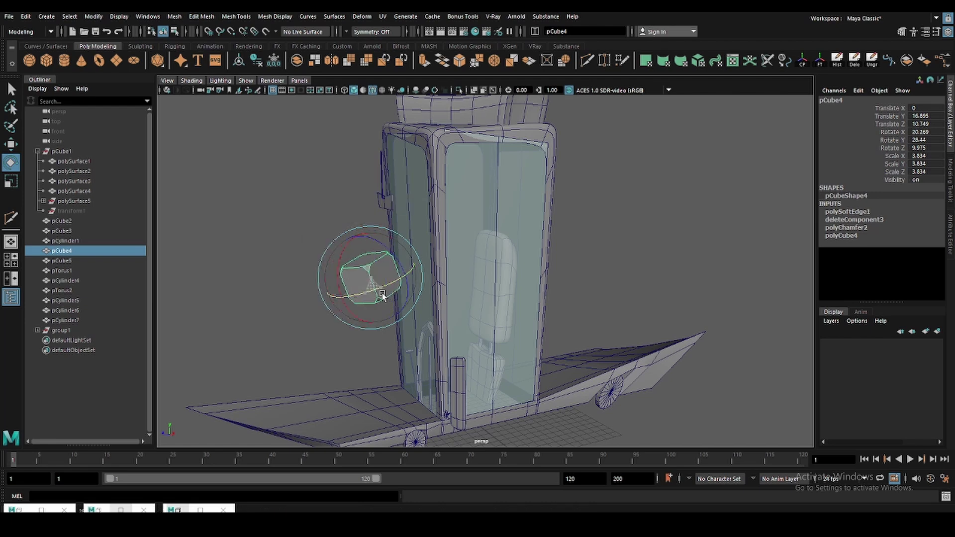
mouse_move(382, 293)
mouse_down()
mouse_move(383, 283)
mouse_move(344, 261)
mouse_up()
alt+middle_drag(375, 270, 401, 259)
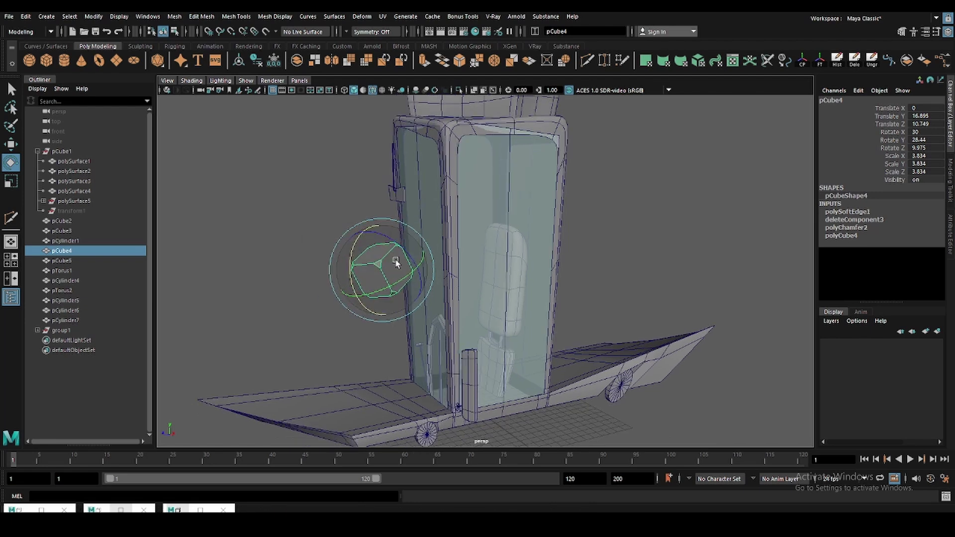
- Duplicate the mirror block, slide the copy left and angle it against the mirror
key(ctrl+d)
key(w)
mouse_move(417, 272)
mouse_down()
mouse_move(385, 257)
mouse_move(399, 253)
mouse_up()
key(e)
key(w)
mouse_move(360, 224)
mouse_down()
mouse_move(352, 271)
mouse_move(343, 264)
mouse_up()
key(f)
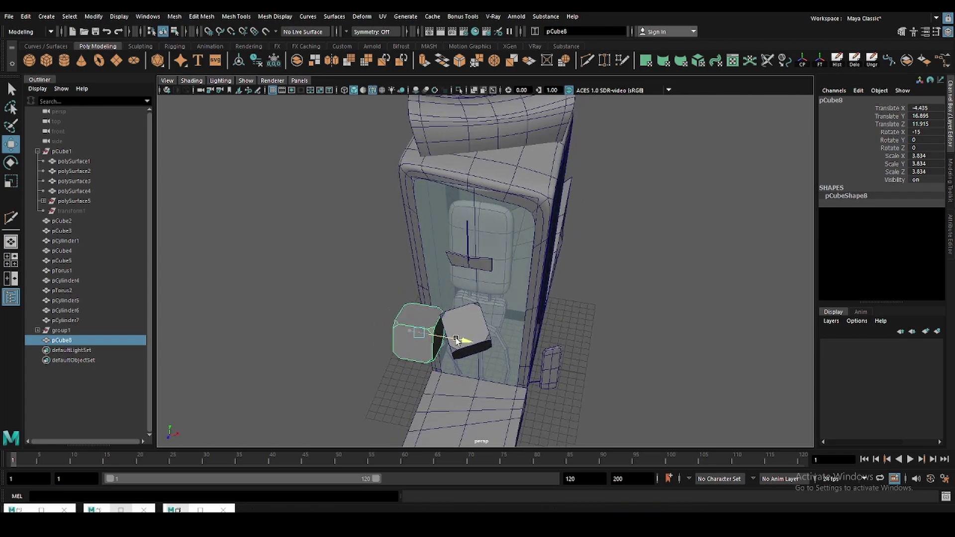
mouse_move(446, 267)
alt+mouse_down()
mouse_move(470, 308)
mouse_move(537, 318)
mouse_move(465, 275)
alt+mouse_up()
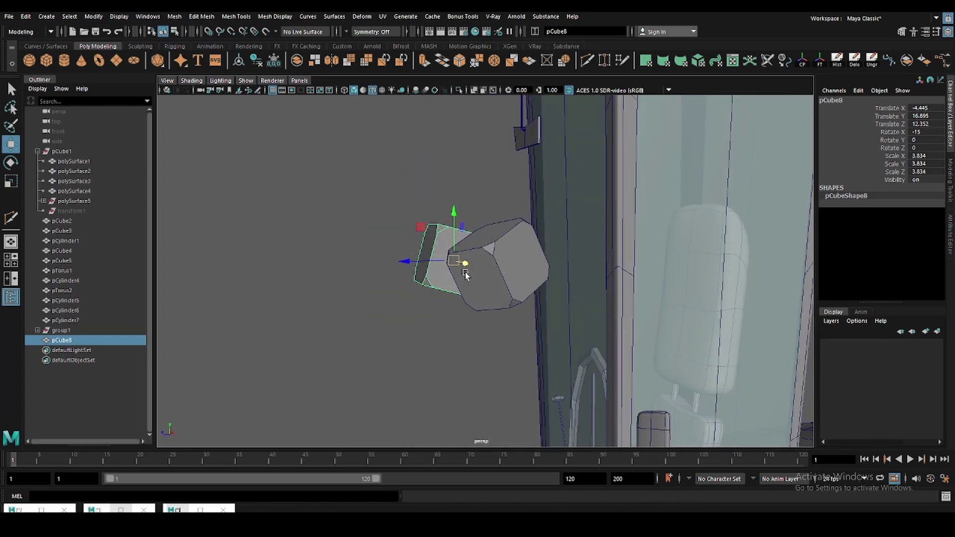
key(e)
mouse_move(466, 273)
mouse_down()
mouse_move(469, 251)
mouse_move(376, 315)
mouse_move(440, 287)
mouse_move(415, 219)
mouse_move(398, 208)
mouse_up()
key(w)
- Nudge the thin cabin plate pCube5 back along Z
click(376, 315)
click(415, 219)
alt+drag(398, 207, 481, 147)
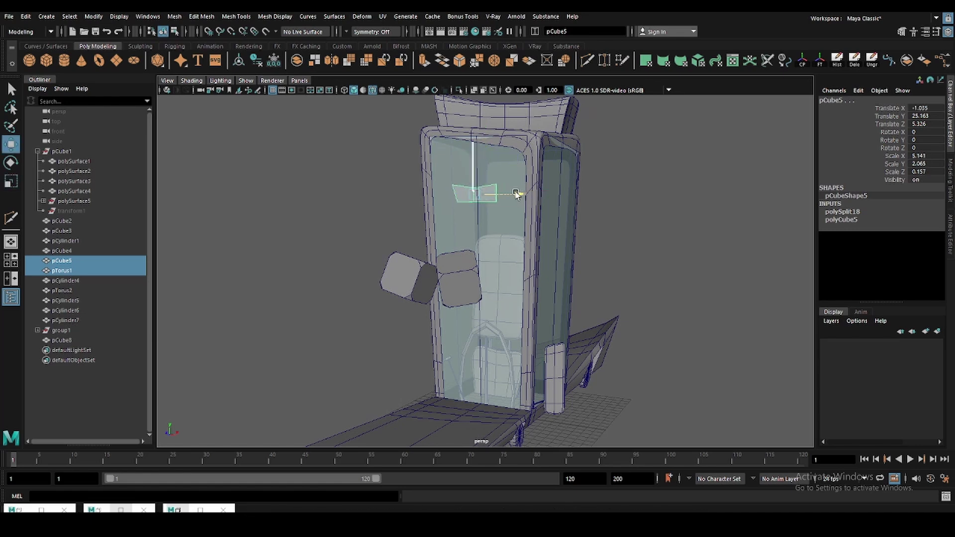
mouse_move(519, 194)
alt+mouse_down()
mouse_move(608, 251)
mouse_move(523, 254)
mouse_move(458, 210)
alt+mouse_up()
click(608, 251)
click(458, 210)
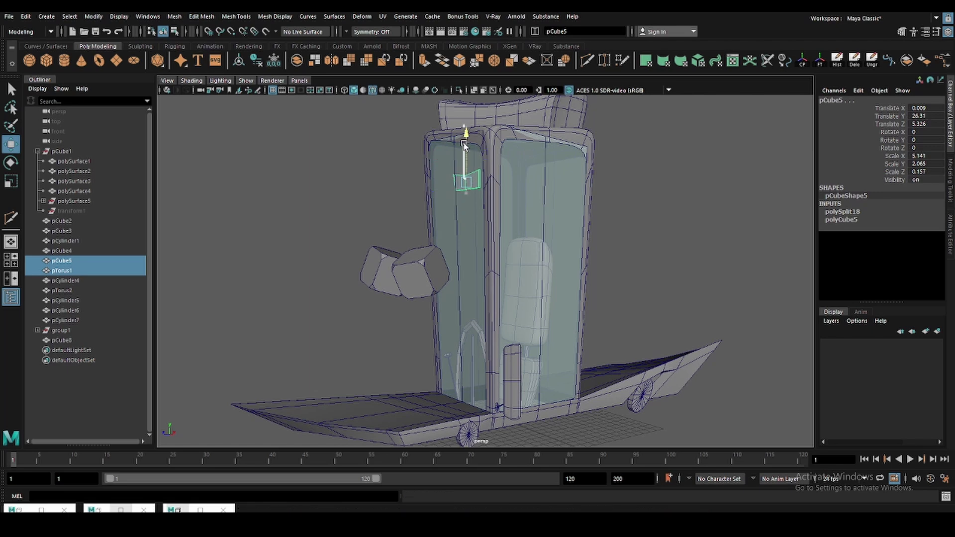
drag(427, 179, 428, 186)
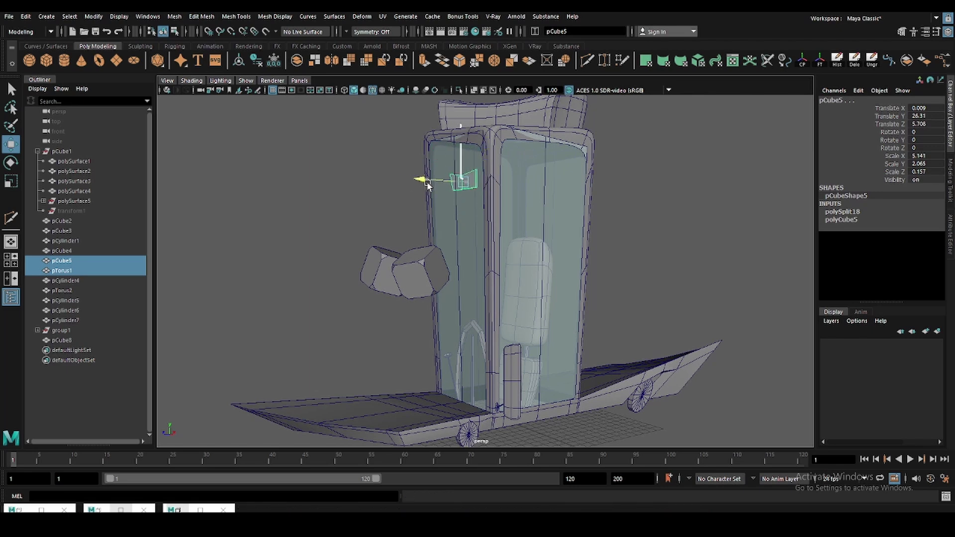
alt+drag(488, 179, 462, 140)
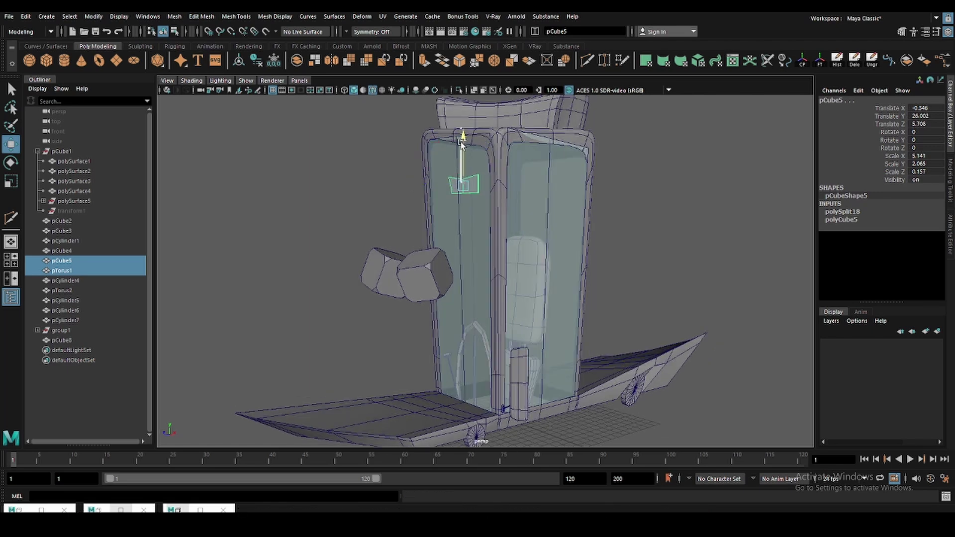
click(260, 160)
mouse_move(259, 161)
alt+mouse_down()
mouse_move(351, 193)
mouse_move(246, 121)
alt+mouse_up()
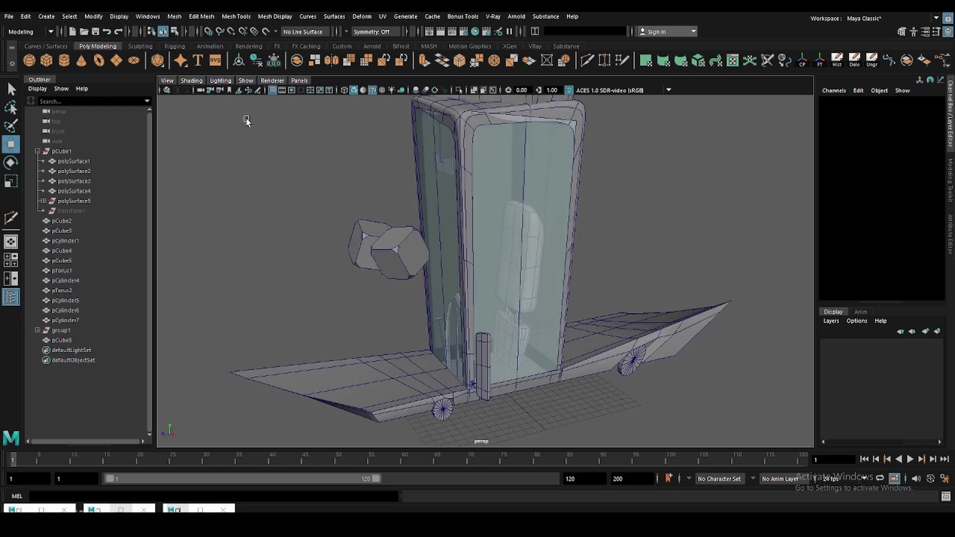
- Add an 8-sided cylinder beside the mirror, scaled to 0.659 × 2.624 × 0.659
click(65, 61)
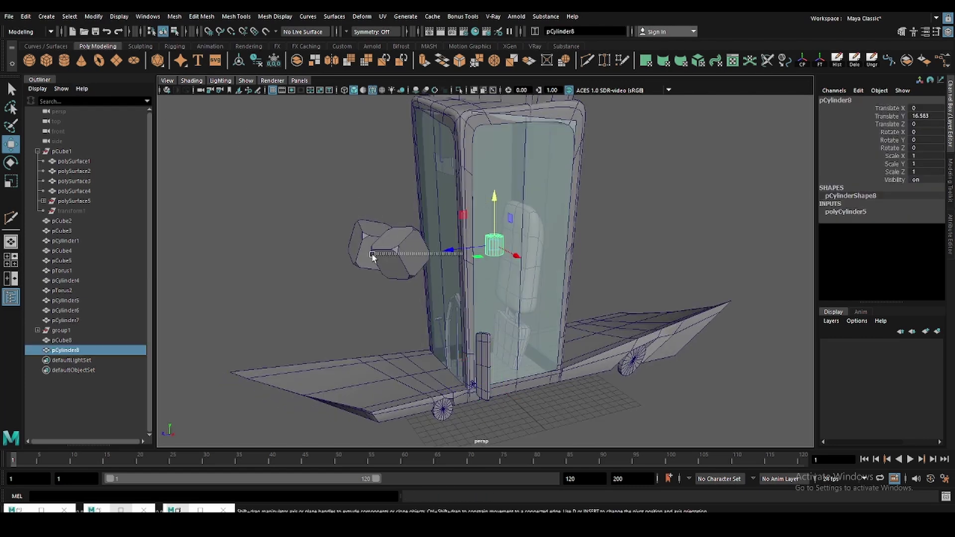
drag(372, 256, 373, 256)
click(846, 211)
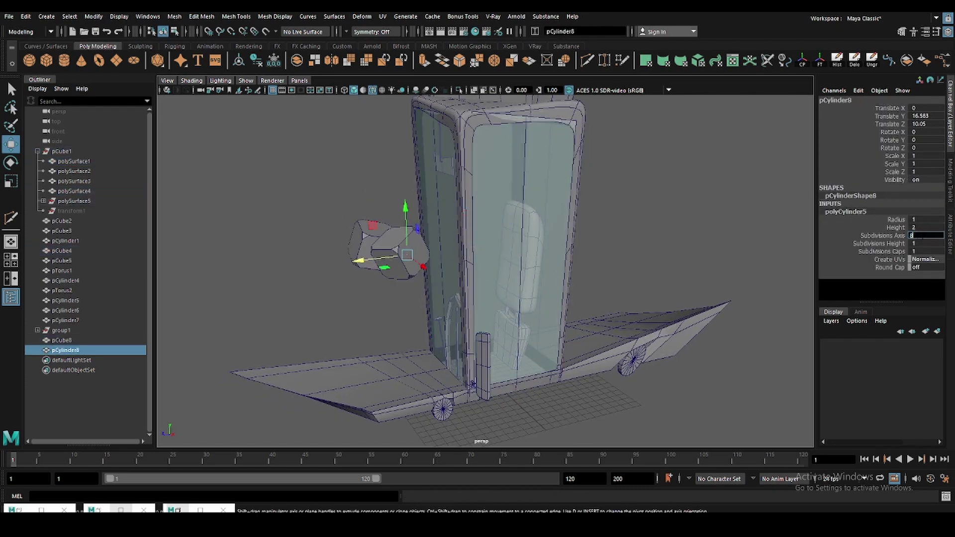
alt+middle_drag(413, 188, 407, 232)
key(r)
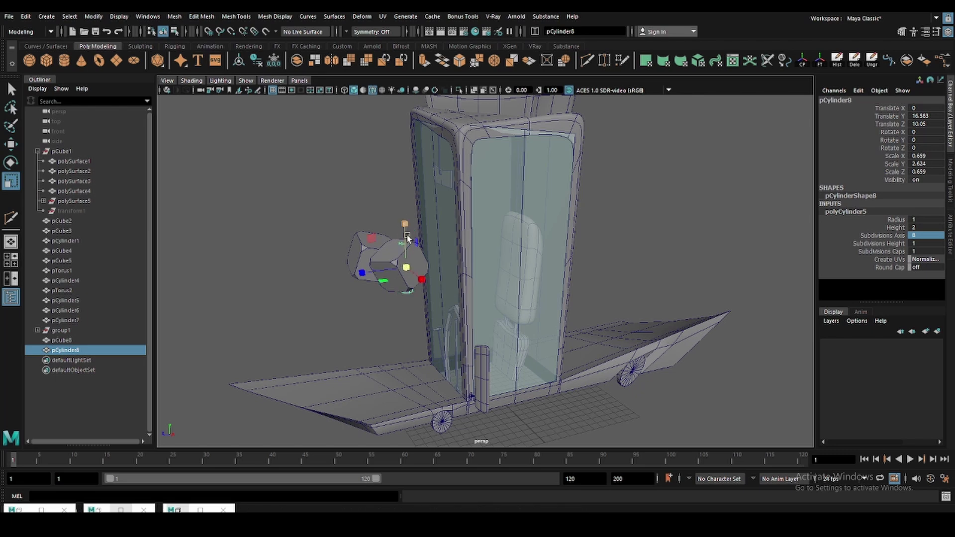
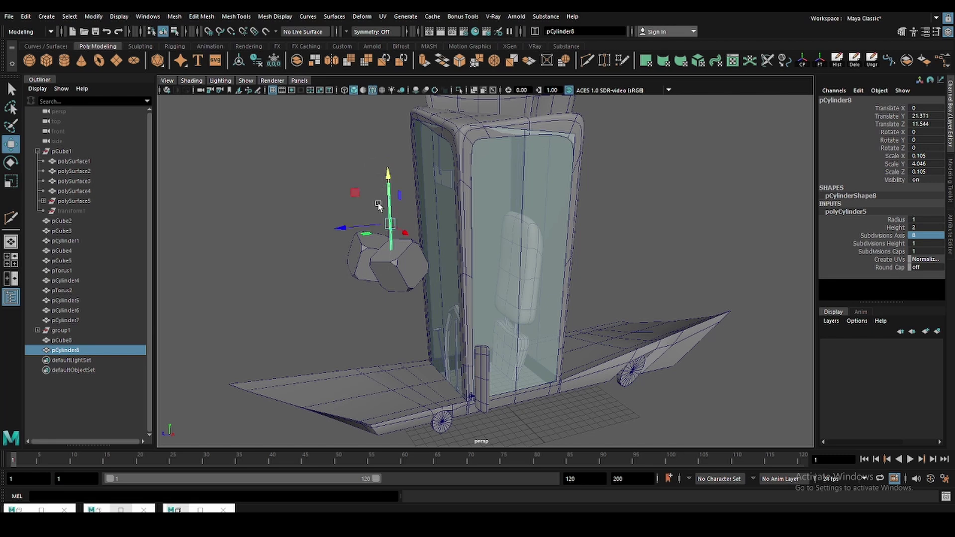
- Duplicate the thin rod and place the copy beside the original
alt+drag(378, 205, 448, 239)
key(ctrl+d)
key(e)
mouse_move(516, 246)
mouse_down()
mouse_move(472, 246)
mouse_move(517, 269)
mouse_move(432, 389)
mouse_move(396, 247)
mouse_move(428, 297)
mouse_move(401, 241)
mouse_up()
click(487, 256)
key(w)
key(Right)
key(Left)
key(e)
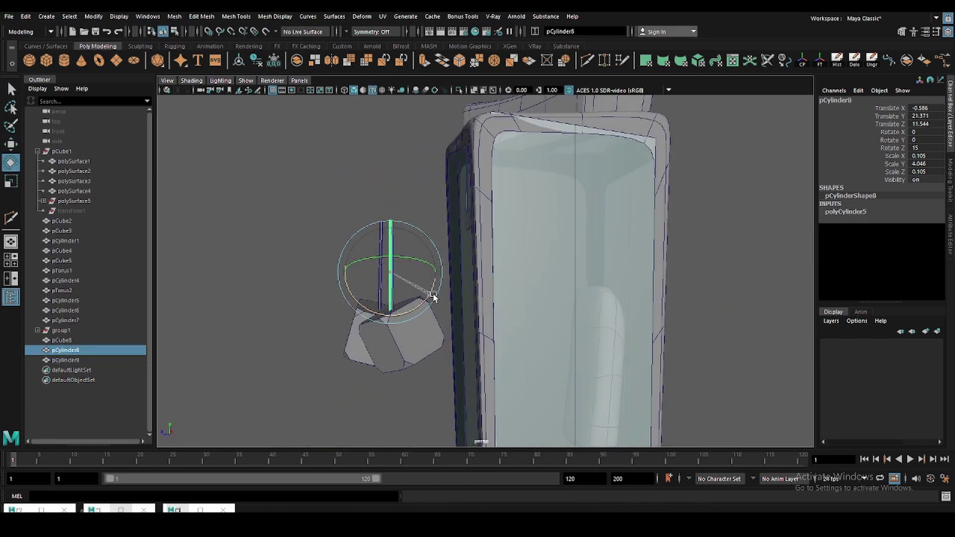
key(Right)
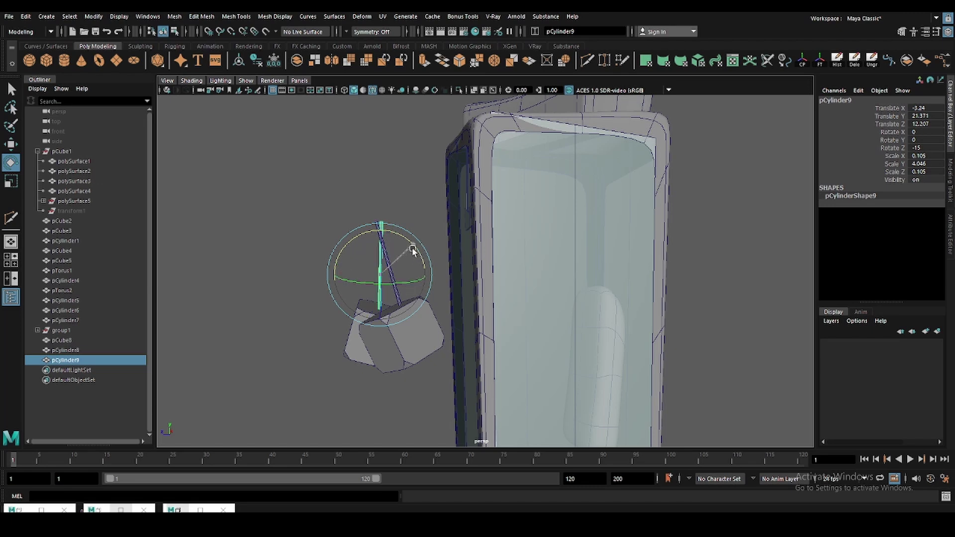
- Undo the copied rod's tilt and tilt the original rod forward instead
alt+drag(410, 248, 400, 255)
key(ctrl+z)
key(w)
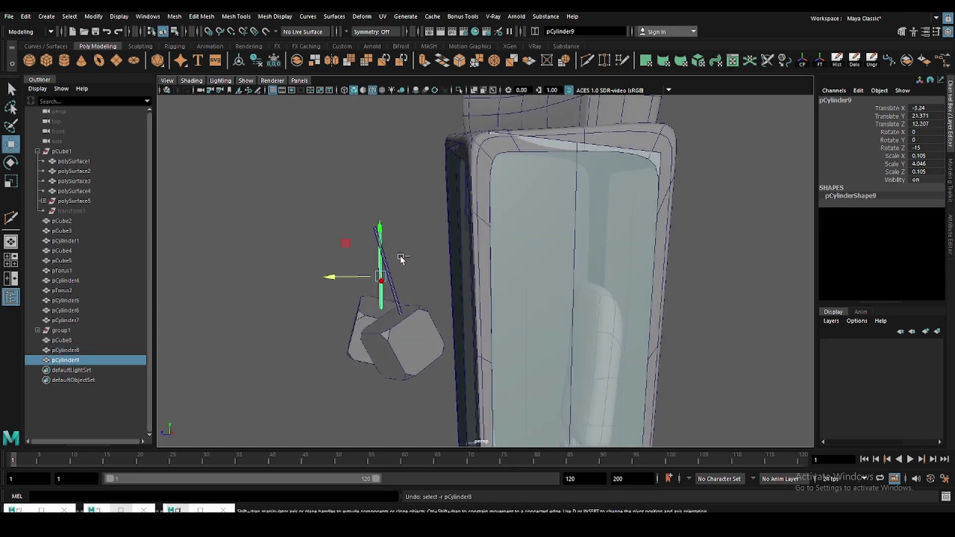
key(ctrl+z)
key(ctrl+z)
key(e)
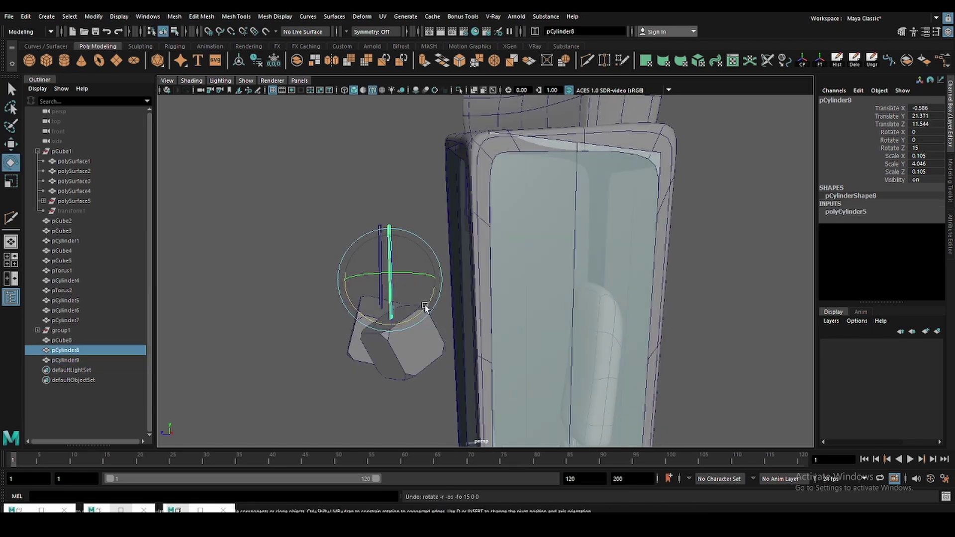
drag(425, 298, 432, 308)
key(w)
alt+drag(349, 284, 516, 355)
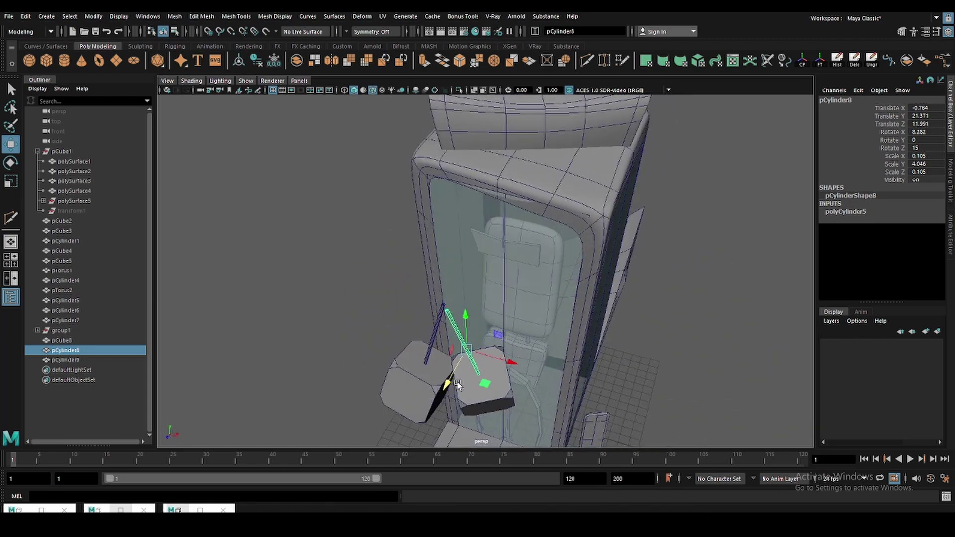
mouse_move(457, 384)
alt+mouse_down()
mouse_move(493, 275)
mouse_move(415, 218)
mouse_move(435, 262)
alt+mouse_up()
- Tilt the copied rod, then scale the original rod thinner and shorter
click(483, 312)
key(e)
key(q)
shift+click(415, 219)
key(r)
middle_drag(411, 274, 404, 274)
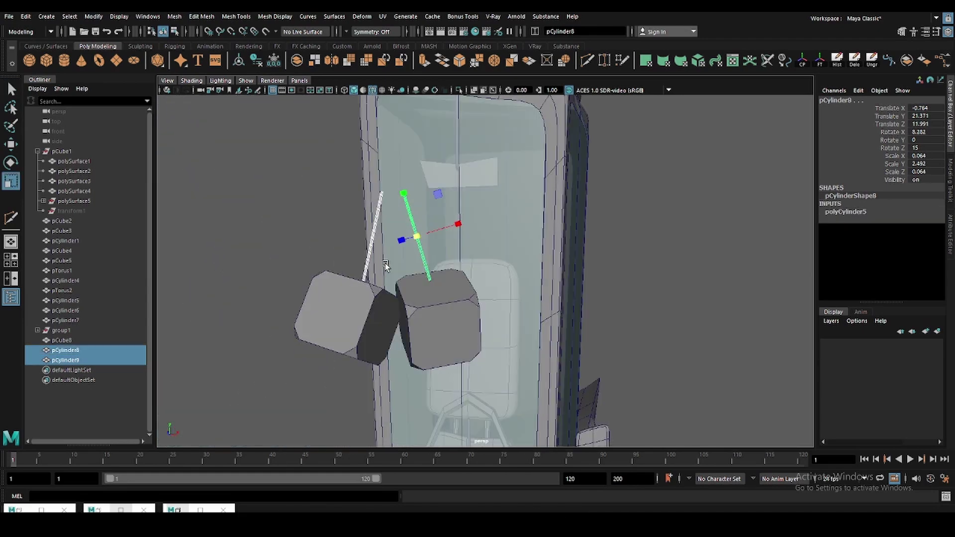
alt+drag(404, 275, 418, 276)
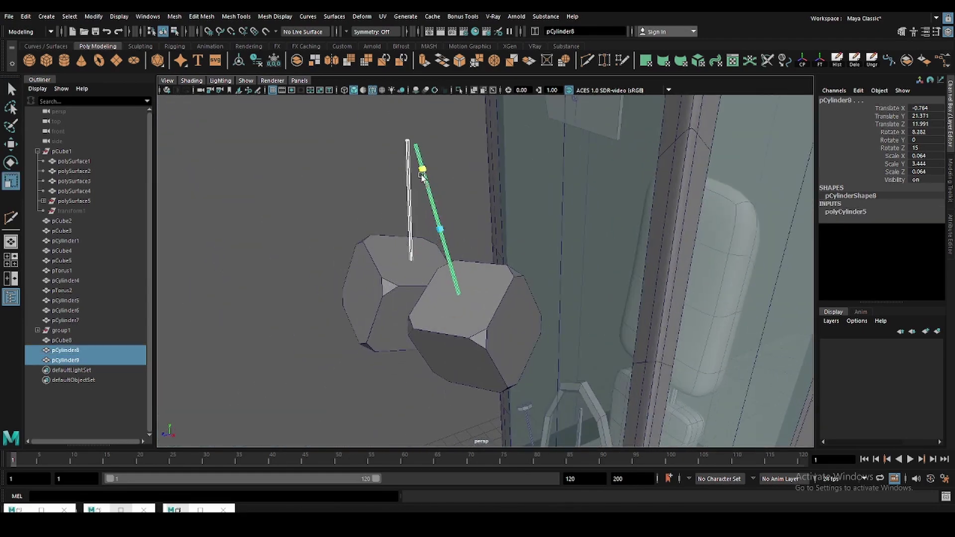
mouse_move(421, 175)
alt+mouse_down()
mouse_move(463, 226)
mouse_move(378, 224)
alt+mouse_up()
- Select the cube blocks and rods, then slide them along X and raise them to the cabin
key(ctrl+F11)
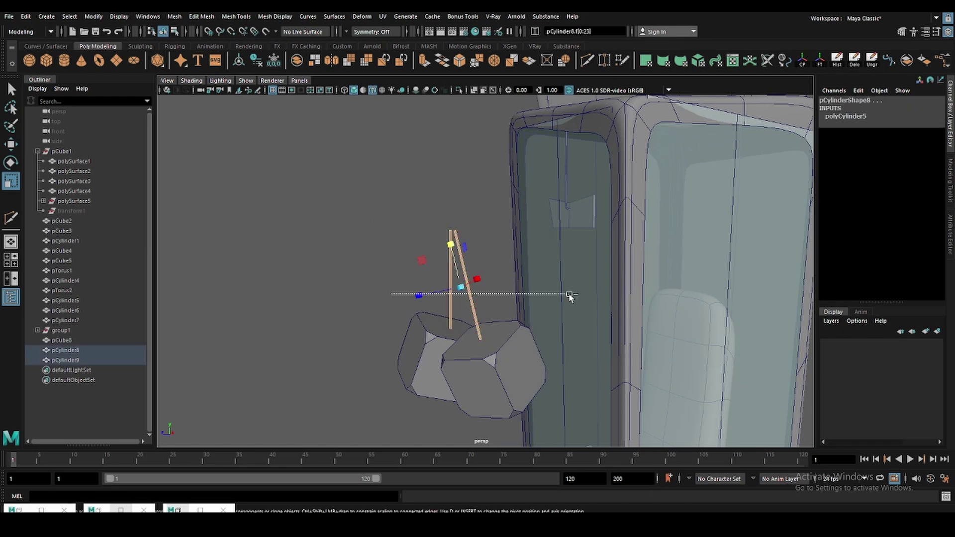
key(F8)
key(w)
shift+click(493, 368)
shift+click(557, 341)
mouse_move(557, 341)
alt+mouse_down()
mouse_move(438, 326)
mouse_move(521, 332)
alt+mouse_up()
mouse_move(584, 281)
mouse_down()
mouse_move(583, 262)
mouse_move(557, 237)
mouse_move(576, 224)
mouse_move(571, 279)
mouse_move(416, 257)
mouse_move(399, 265)
mouse_up()
- Move the block assembly along Z in the enlarged top view
key(space)
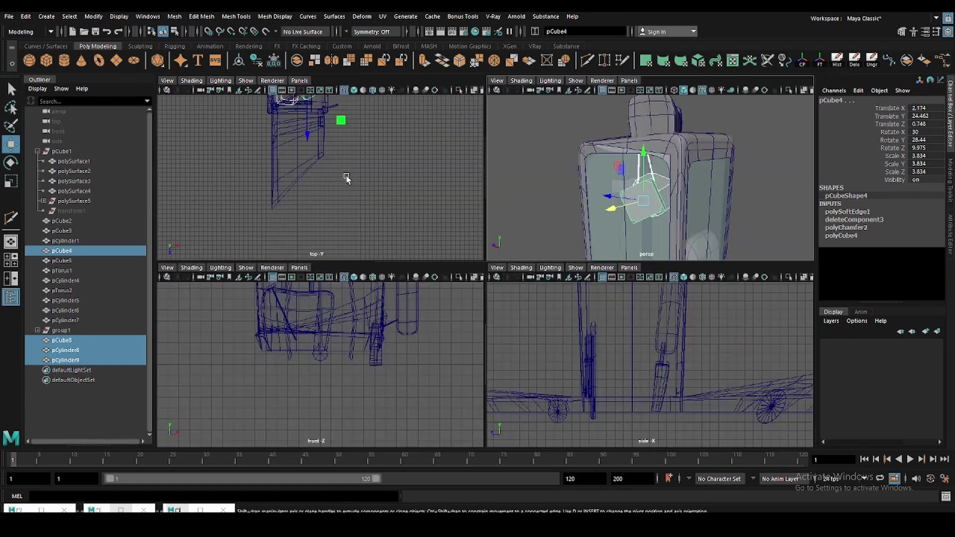
key(space)
drag(514, 314, 513, 305)
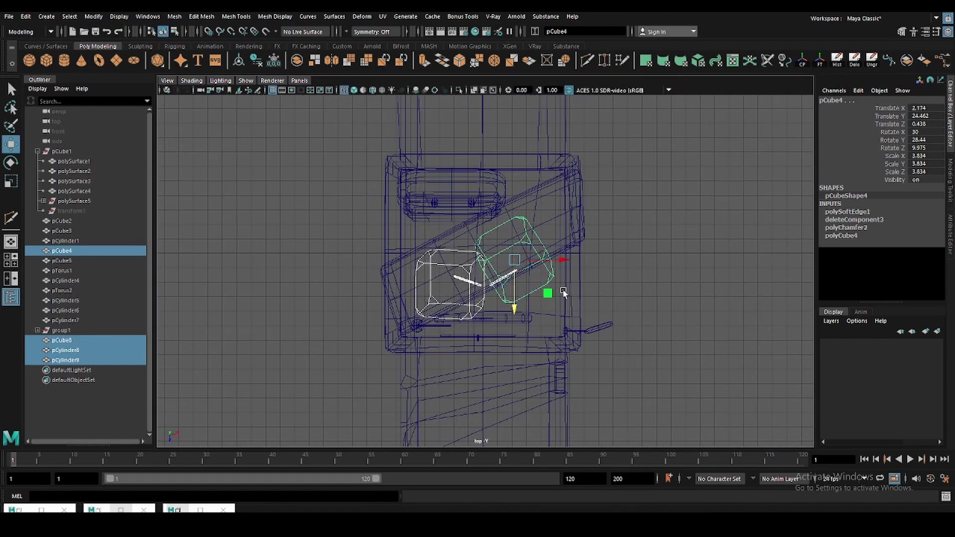
key(space)
key(space)
- Nudge the cube along Z and enlarge it to about 4.5 scale in perspective
mouse_move(569, 257)
alt+mouse_down()
mouse_move(572, 305)
mouse_move(527, 294)
mouse_move(454, 206)
mouse_move(639, 250)
mouse_move(607, 228)
mouse_move(449, 225)
alt+mouse_up()
scroll(511, 291, up, 2)
mouse_move(408, 198)
mouse_down()
mouse_move(438, 219)
mouse_move(456, 211)
mouse_move(417, 208)
mouse_up()
scroll(448, 209, up, 2)
key(r)
key(w)
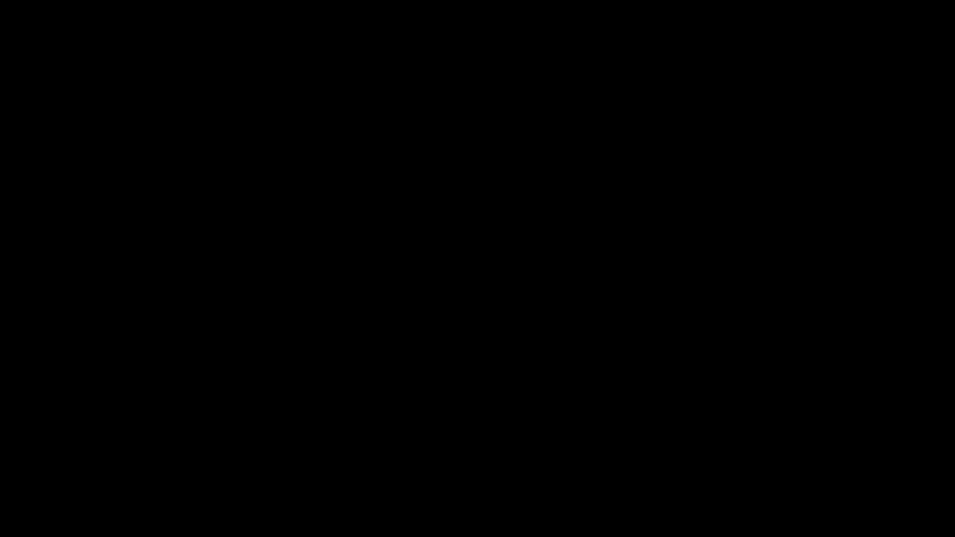
- Select the left front deck panel (polySurface7) and delete its unwanted edges
key(w)
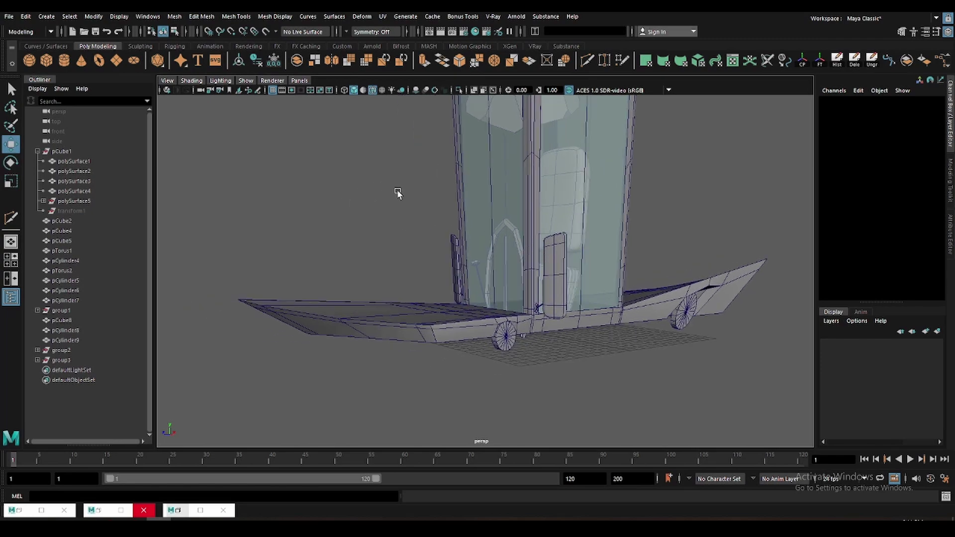
alt+drag(378, 190, 426, 316)
click(426, 315)
scroll(425, 315, up, 3)
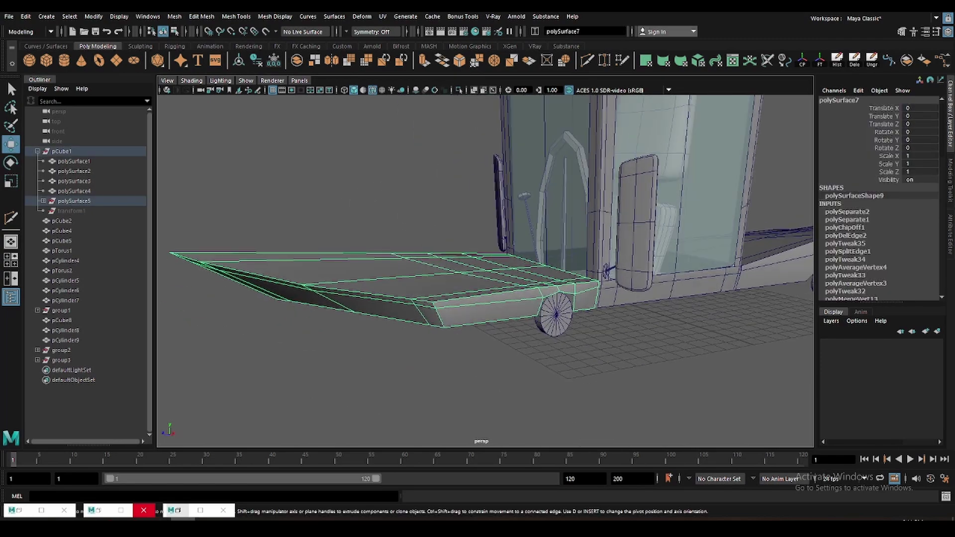
mouse_move(490, 312)
alt+mouse_down()
mouse_move(409, 298)
mouse_move(434, 317)
mouse_move(433, 293)
mouse_move(454, 298)
alt+mouse_up()
key(q)
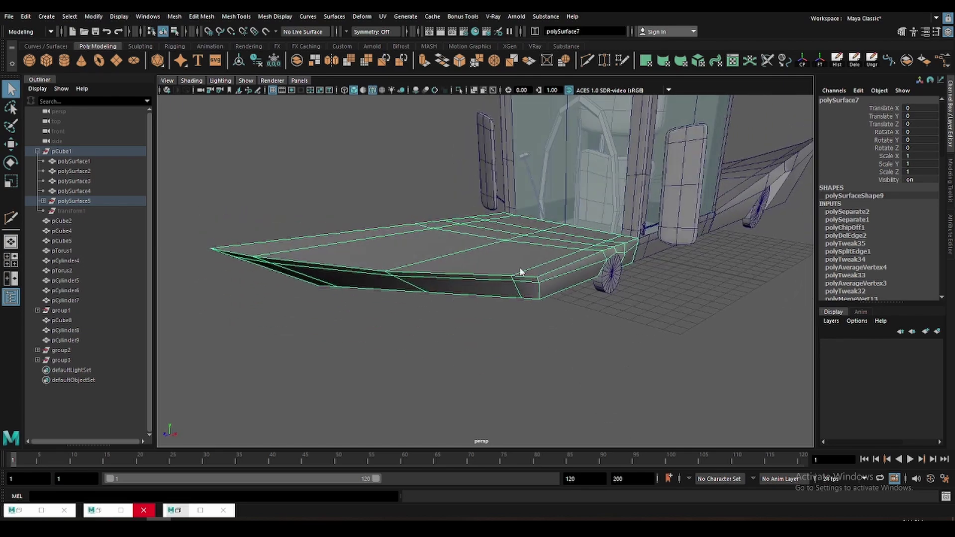
key(F10)
click(520, 272)
key(Delete)
key(w)
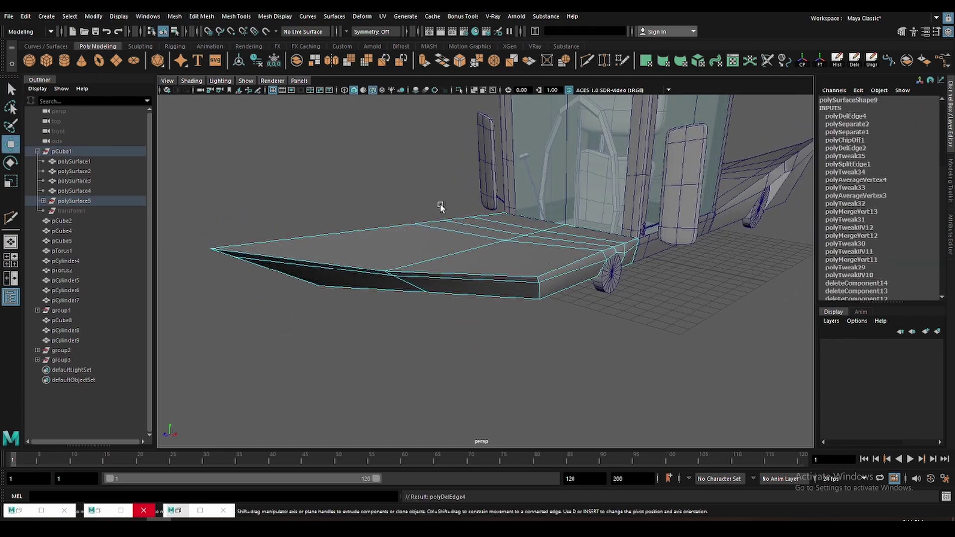
key(F8)
- Insert an edge loop across the front deck with the Insert Edge Loop Tool
key(1)
mouse_move(504, 329)
alt+mouse_down()
mouse_move(460, 300)
mouse_move(512, 277)
mouse_move(507, 284)
mouse_move(491, 253)
alt+mouse_up()
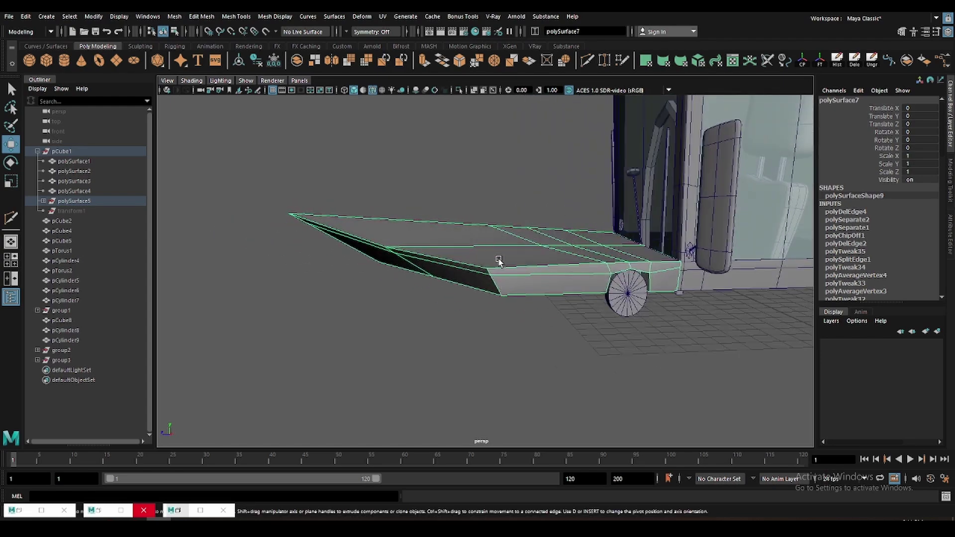
scroll(512, 225, up, 3)
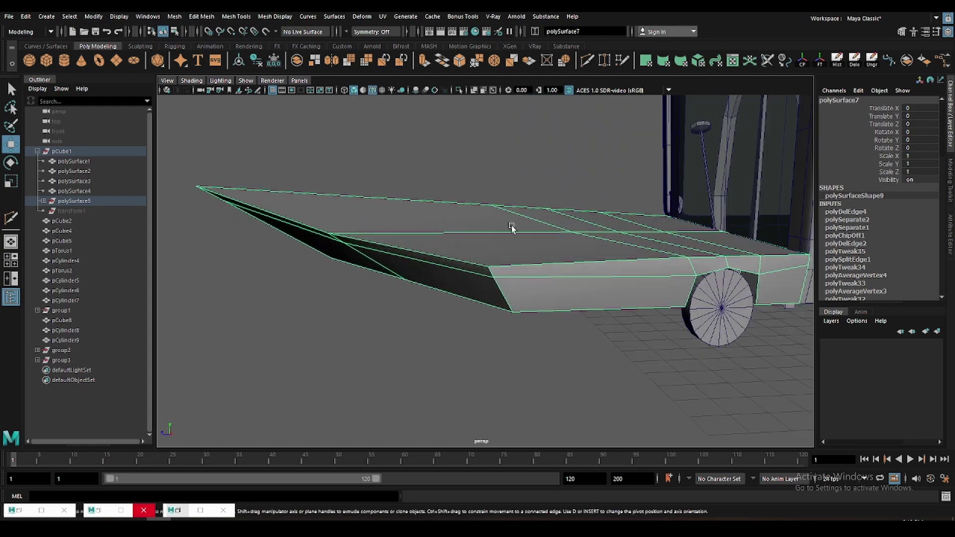
shift+right_drag(511, 226, 413, 247)
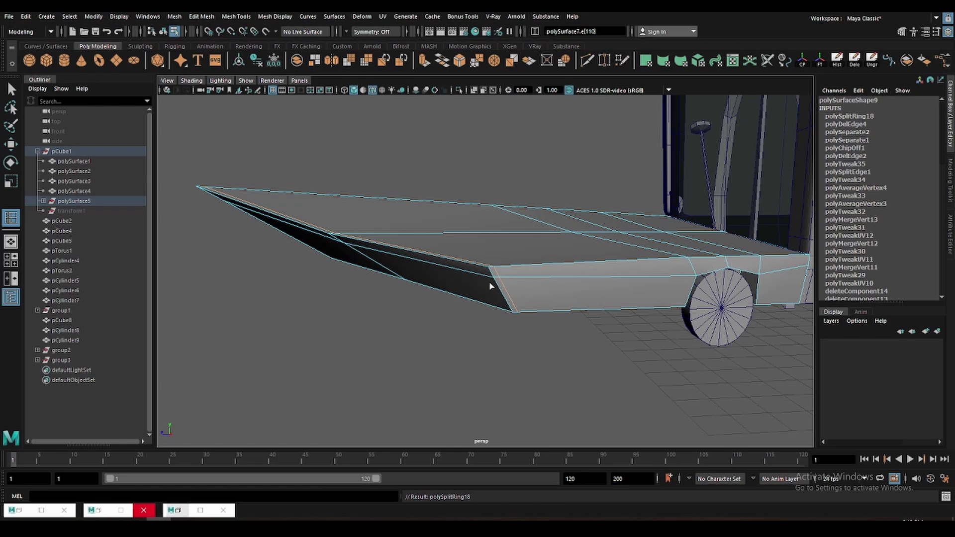
mouse_move(525, 310)
alt+mouse_down()
mouse_move(572, 275)
mouse_move(532, 267)
alt+mouse_up()
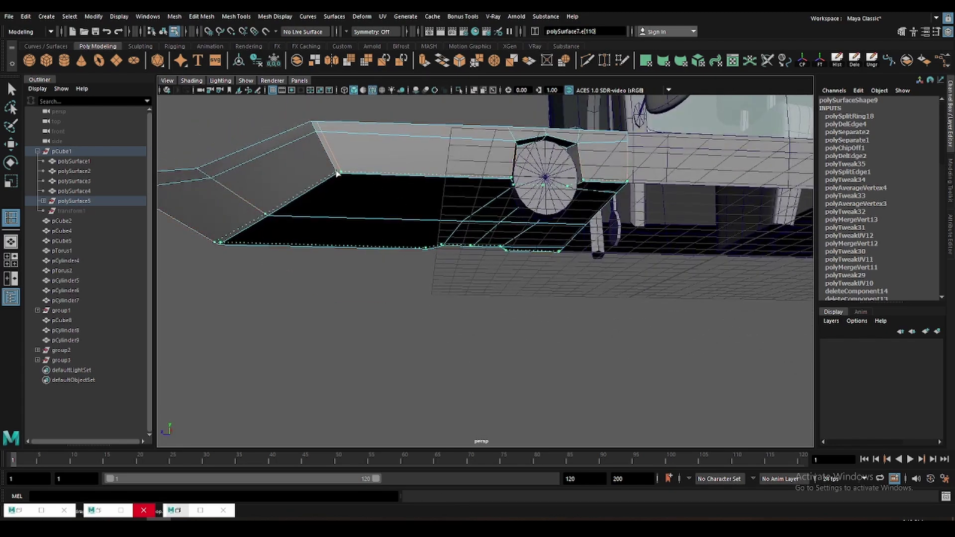
click(338, 173)
alt+drag(337, 174, 446, 265)
key(w)
- Insert two more edge loops near and beside the front wheel
key(F8)
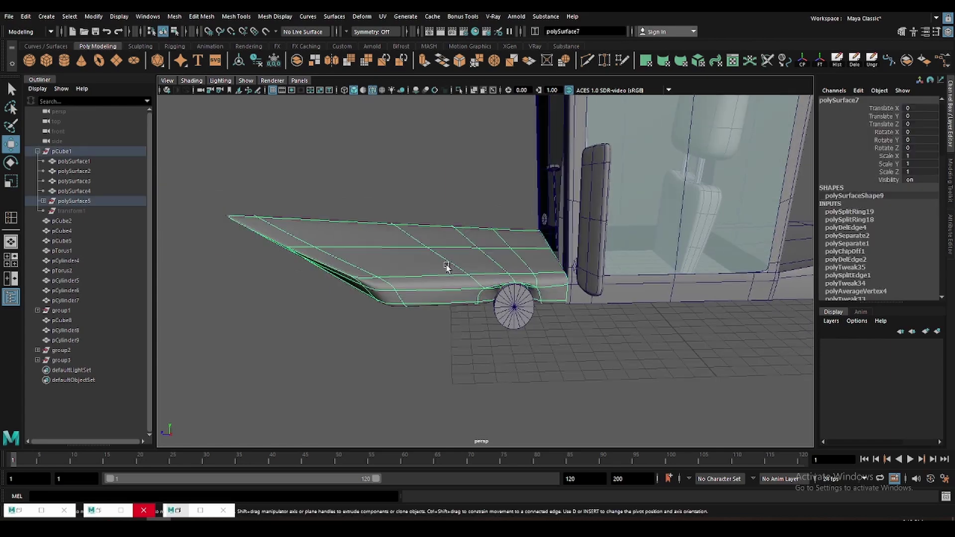
key(F10)
mouse_move(446, 180)
alt+mouse_down()
mouse_move(442, 294)
mouse_move(387, 338)
mouse_move(566, 298)
alt+mouse_up()
click(384, 330)
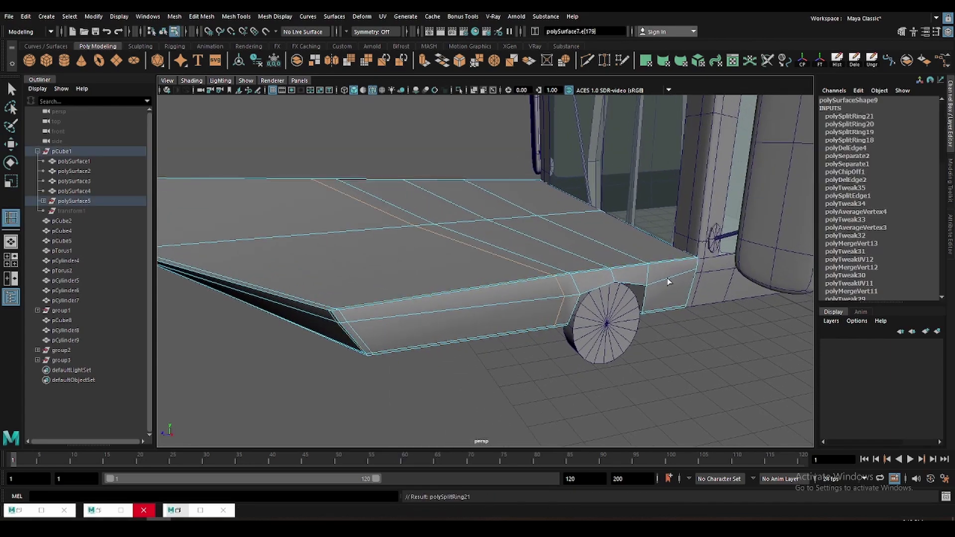
click(668, 282)
mouse_move(668, 281)
alt+mouse_down()
mouse_move(584, 294)
mouse_move(527, 221)
mouse_move(565, 252)
mouse_move(569, 276)
alt+mouse_up()
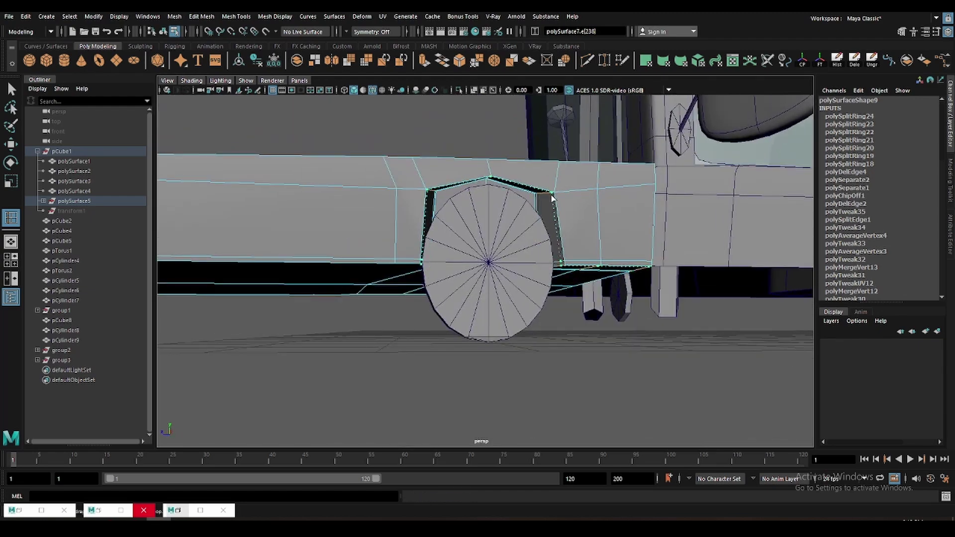
key(w)
alt+drag(639, 383, 407, 129)
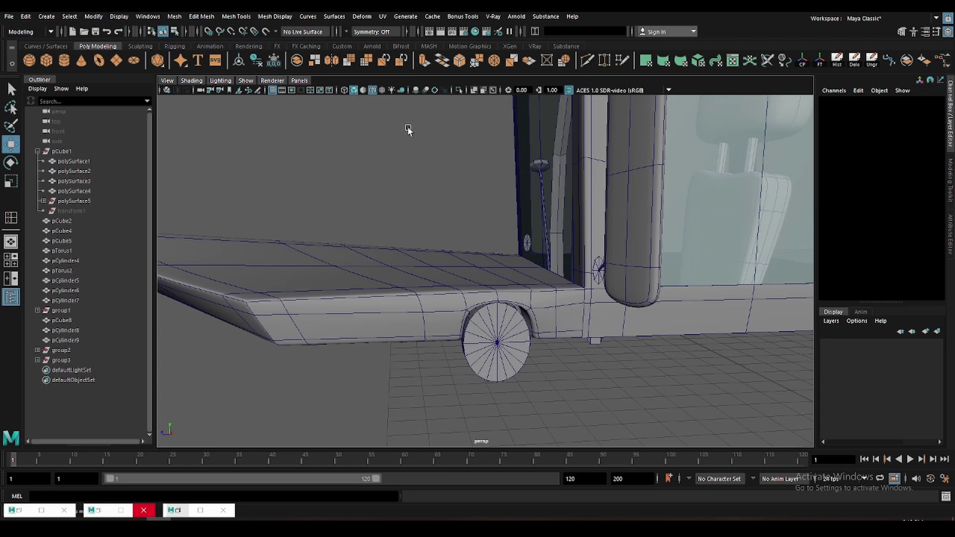
- Select the edge loop at the wheel arch top and resize it
click(374, 90)
alt+drag(454, 230, 466, 283)
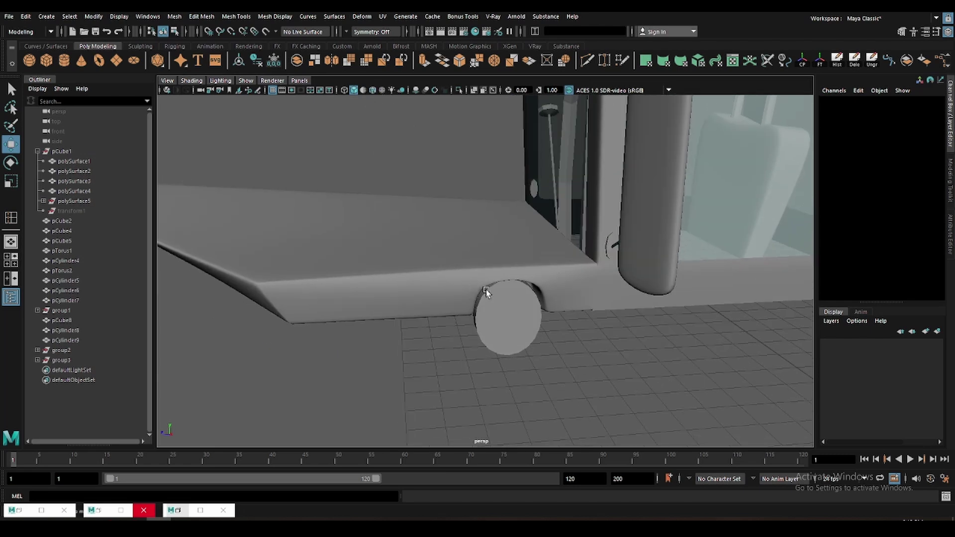
click(485, 289)
key(F11)
click(514, 278)
scroll(514, 277, up, 3)
key(F8)
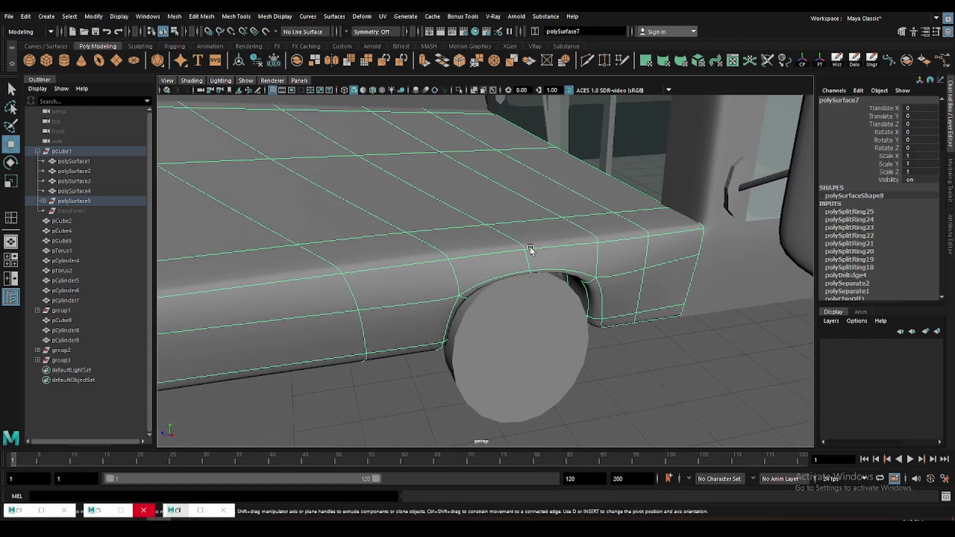
mouse_move(530, 249)
alt+mouse_down()
mouse_move(486, 304)
mouse_move(524, 242)
mouse_move(535, 285)
mouse_move(625, 249)
mouse_move(471, 258)
alt+mouse_up()
click(469, 298)
click(471, 258)
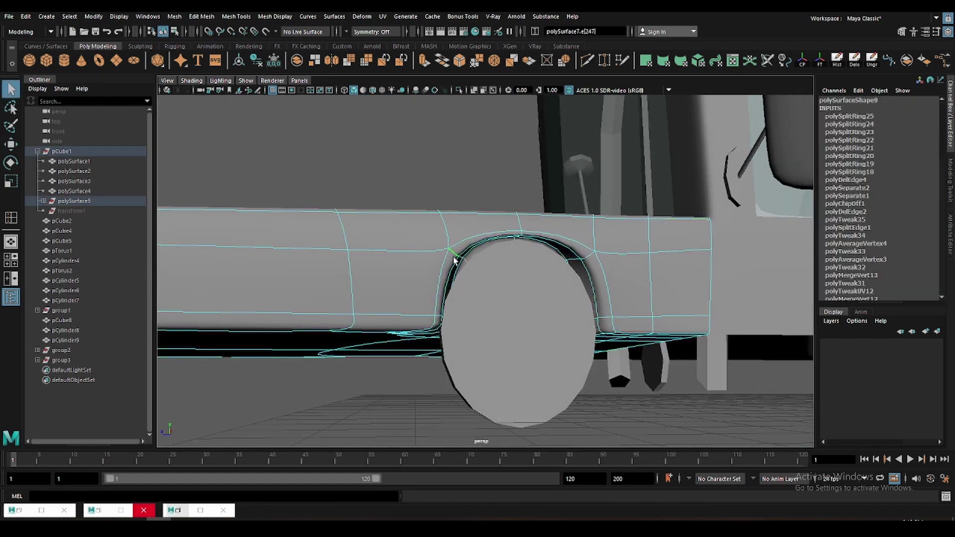
double_click(588, 260)
alt+drag(589, 260, 503, 264)
key(r)
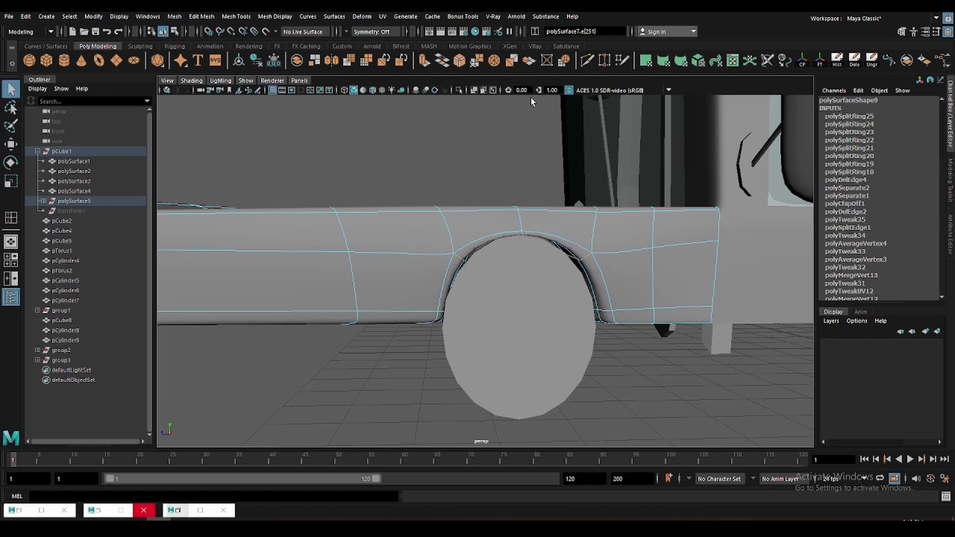
- Select the arch-top vertex and turn off the see-through display
mouse_move(536, 229)
alt+mouse_down()
mouse_move(534, 238)
mouse_move(495, 212)
mouse_move(534, 226)
mouse_move(537, 171)
mouse_move(535, 204)
alt+mouse_up()
click(495, 212)
click(483, 90)
scroll(540, 228, up, 3)
key(q)
scroll(532, 213, up, 3)
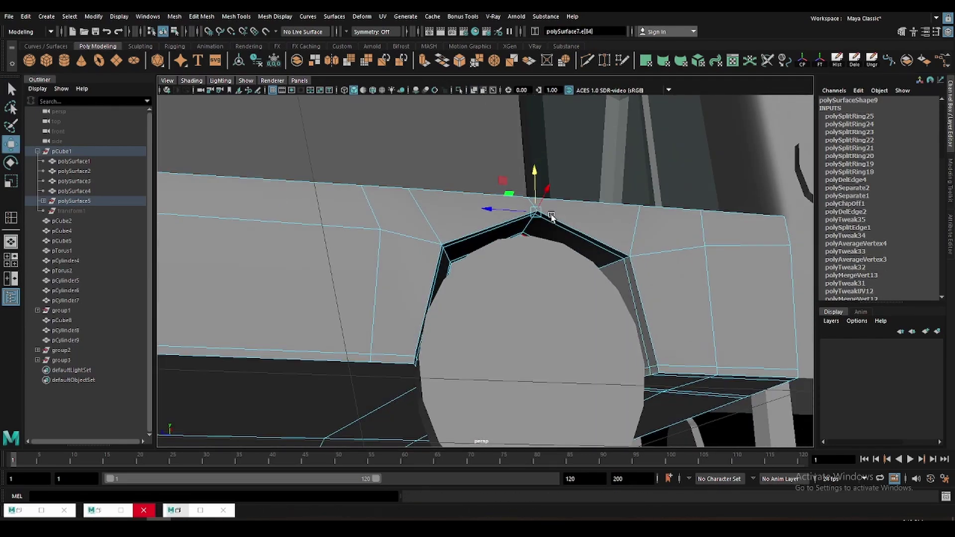
scroll(530, 248, up, 3)
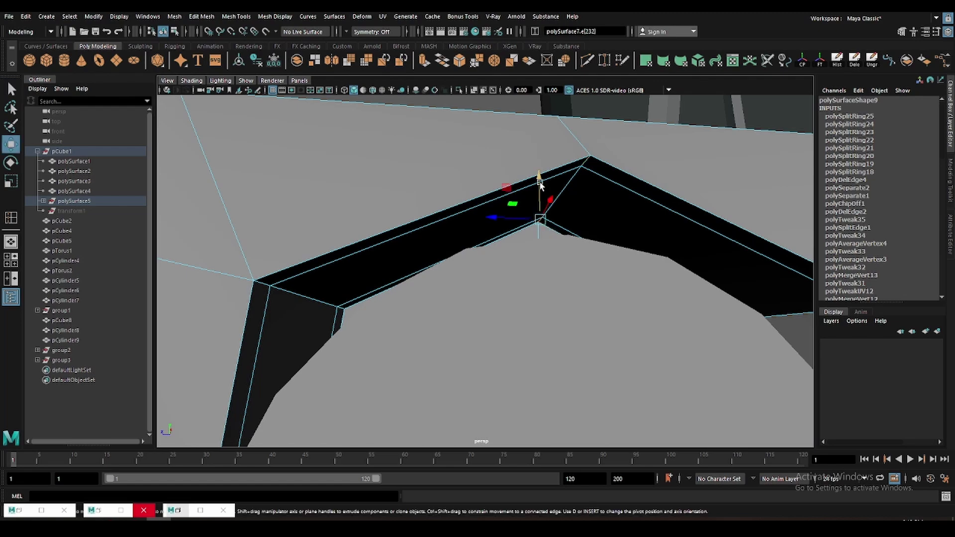
scroll(541, 185, down, 3)
mouse_move(537, 190)
alt+mouse_down()
mouse_move(447, 209)
mouse_move(451, 280)
mouse_move(508, 275)
mouse_move(450, 254)
mouse_move(560, 330)
mouse_move(436, 267)
mouse_move(482, 258)
mouse_move(473, 263)
mouse_move(465, 264)
mouse_move(512, 231)
mouse_move(456, 241)
alt+mouse_up()
click(431, 210)
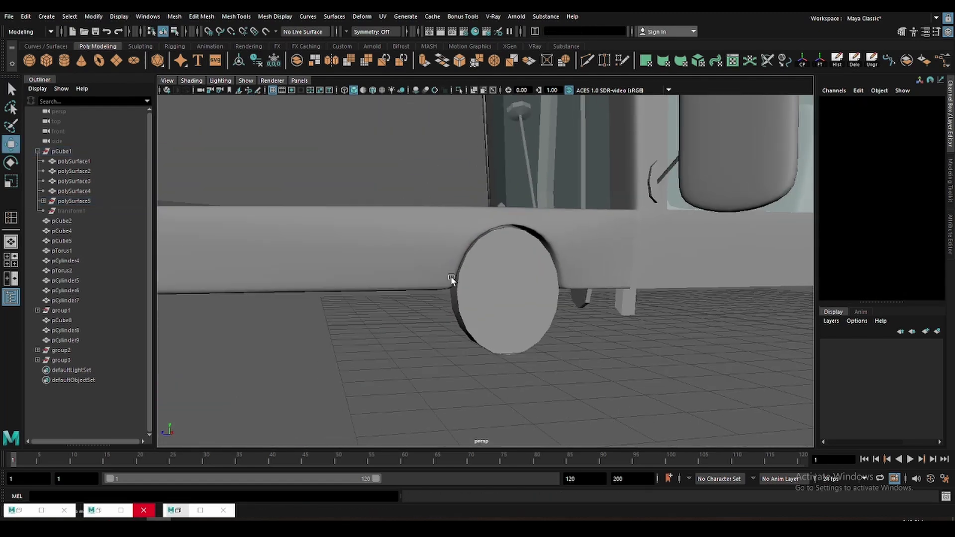
- Select the car body and slide an edge along the wheel arch to the left
click(422, 255)
click(451, 255)
click(455, 256)
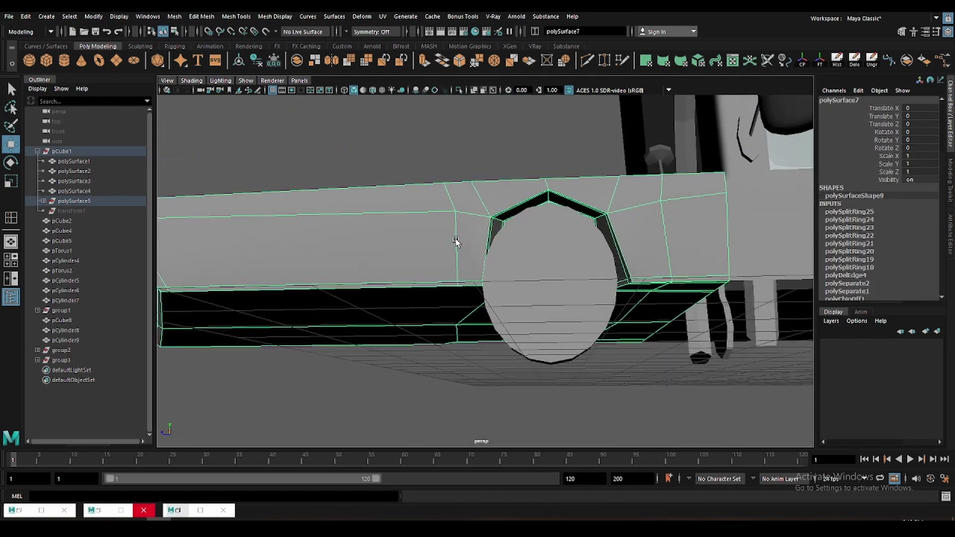
alt+right_drag(456, 240, 563, 252)
scroll(562, 248, up, 2)
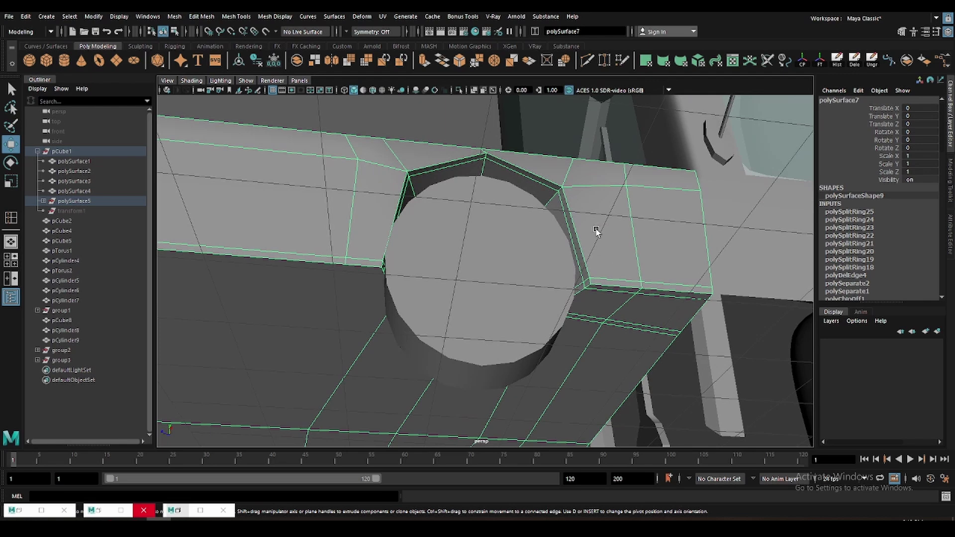
alt+drag(604, 219, 641, 177)
click(620, 194)
ctrl+shift+drag(528, 229, 493, 231)
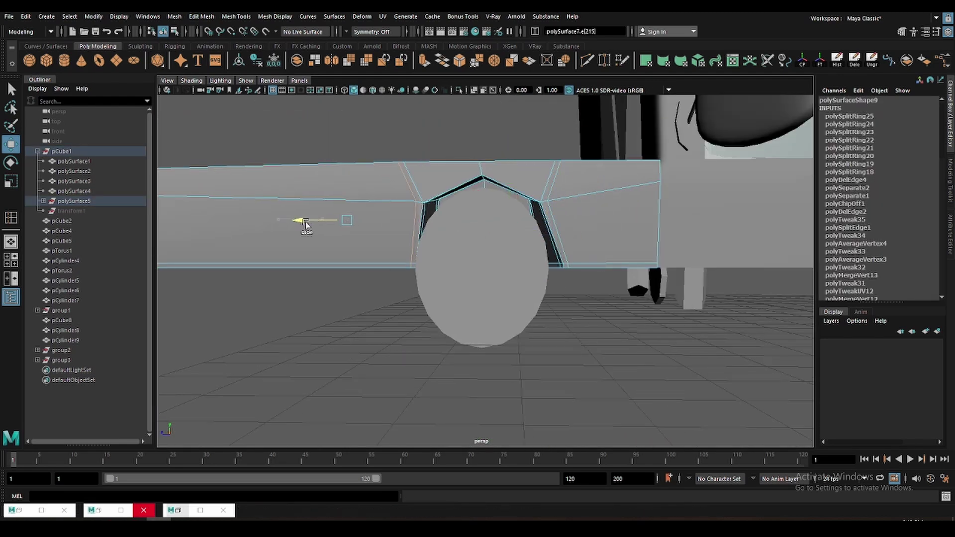
- Select the whole body mesh and preview the arch with smoothing
alt+drag(288, 195, 560, 232)
click(516, 228)
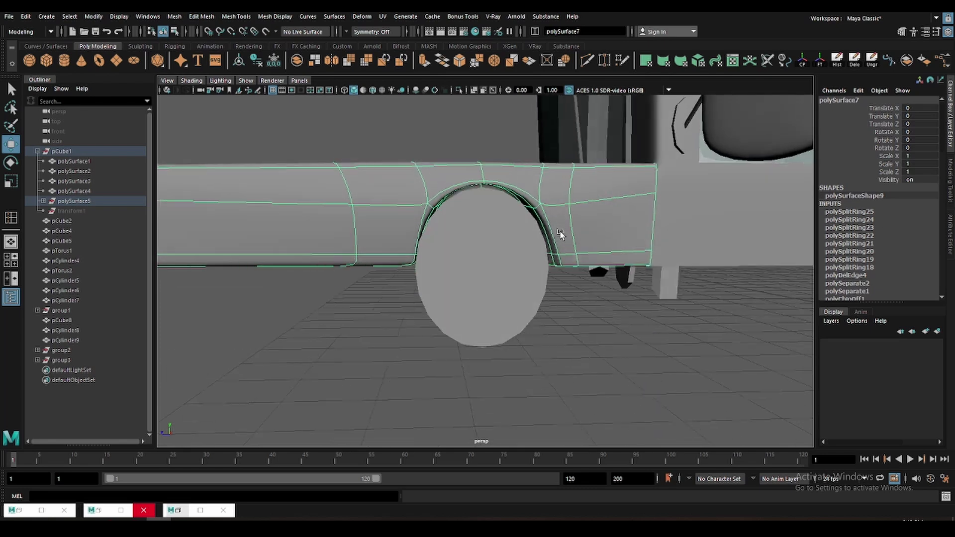
key(1)
scroll(471, 229, up, 2)
scroll(471, 229, up, 2)
- On the faceted mesh, merge the stray wheel-arch corner vertices and collapse an edge to its center
key(ctrl+shift+x)
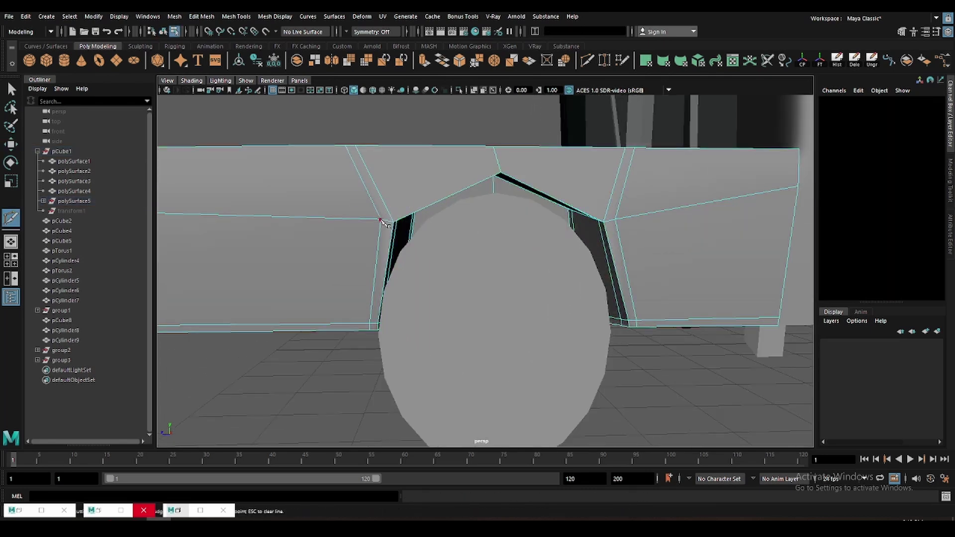
click(611, 221)
click(381, 219)
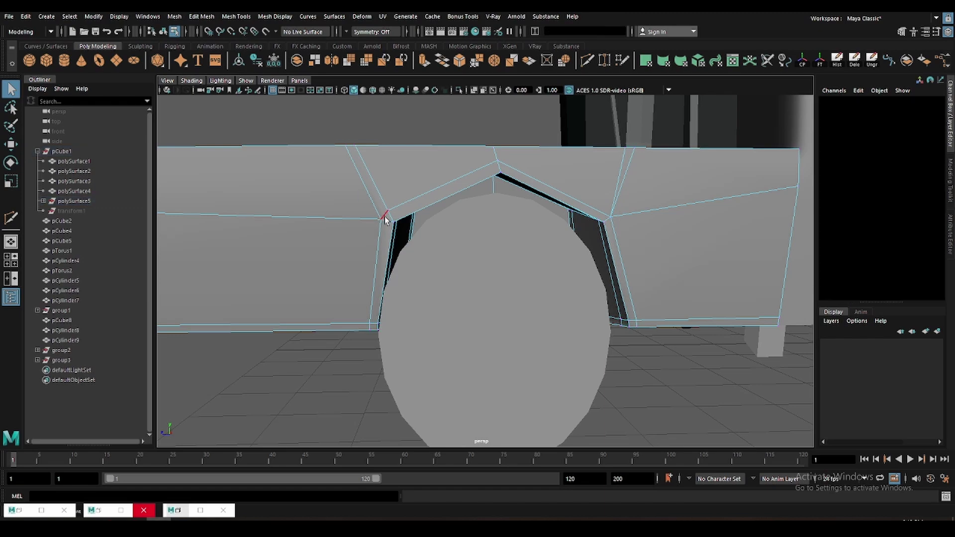
mouse_move(381, 222)
alt+mouse_down()
mouse_move(505, 291)
mouse_move(510, 306)
mouse_move(594, 291)
alt+mouse_up()
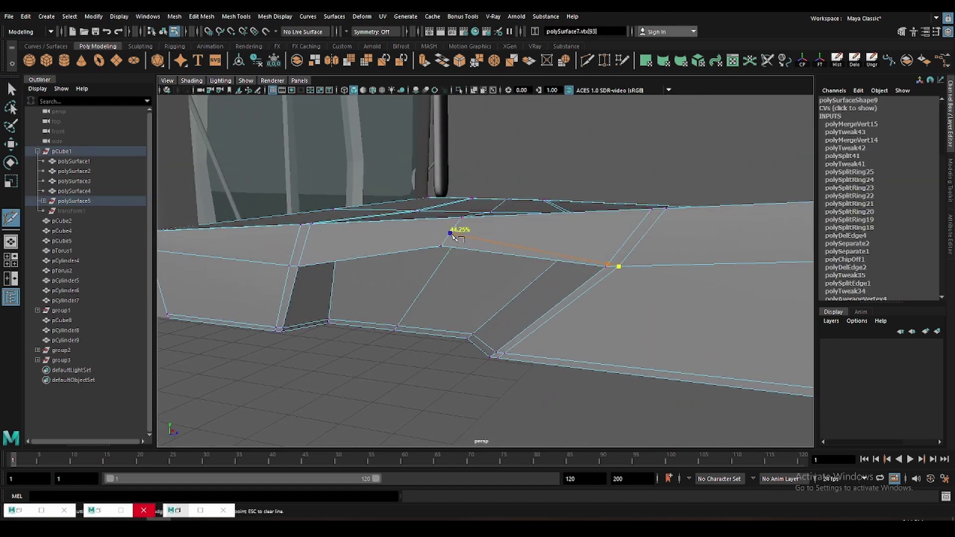
alt+drag(293, 271, 362, 320)
key(Return)
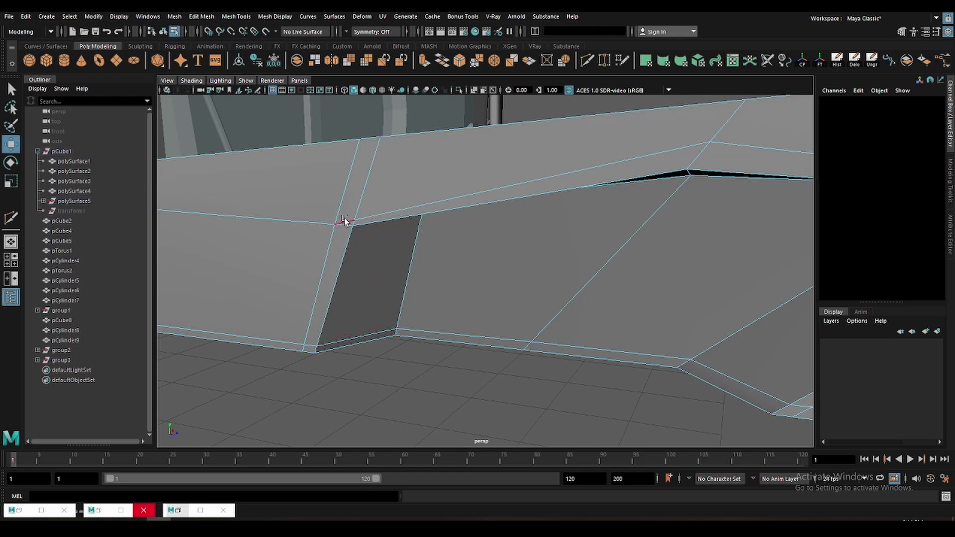
key(w)
click(345, 218)
alt+right_drag(345, 218, 489, 229)
key(ctrl+z)
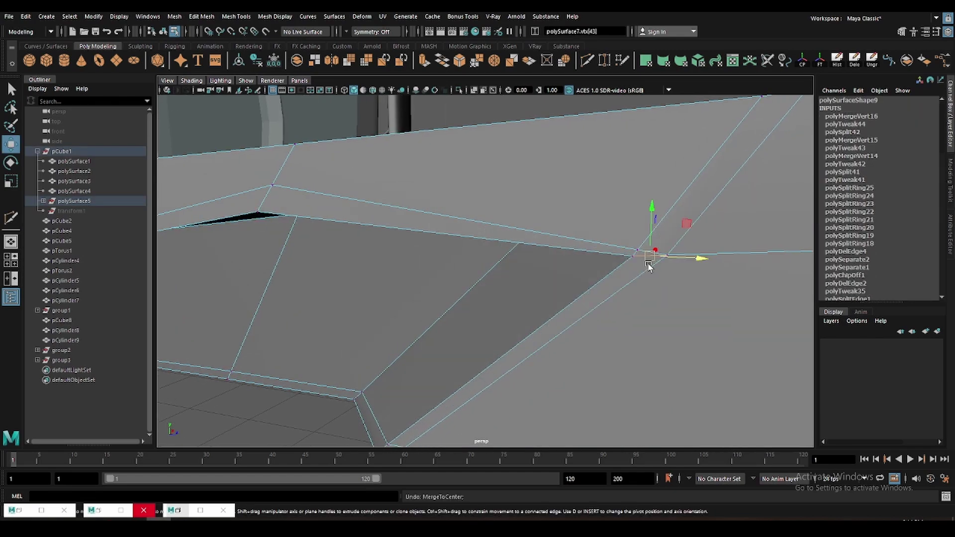
shift+right_drag(657, 211, 657, 210)
- Delete the leftover edge on the body side near the wheel
scroll(519, 239, down, 2)
alt+drag(605, 240, 448, 283)
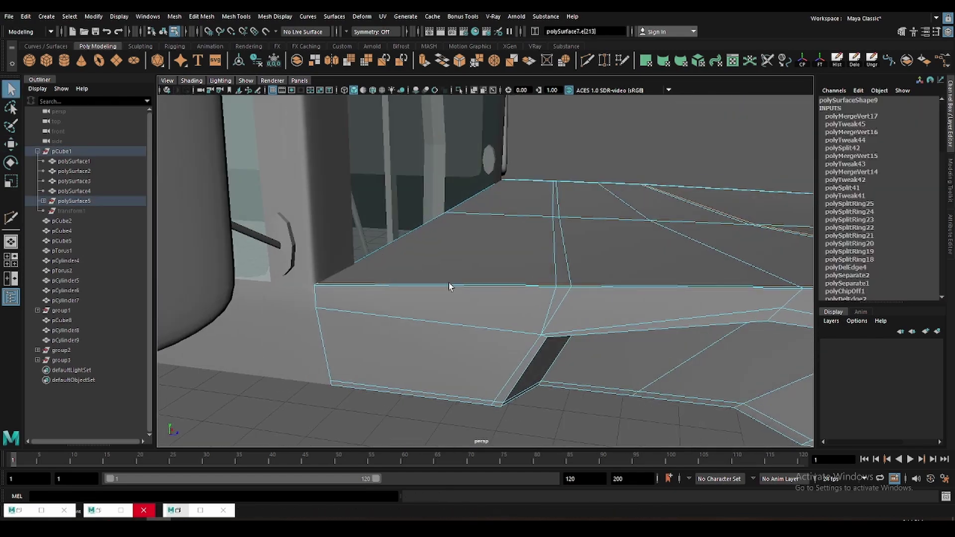
click(540, 299)
alt+drag(540, 298, 476, 306)
key(Delete)
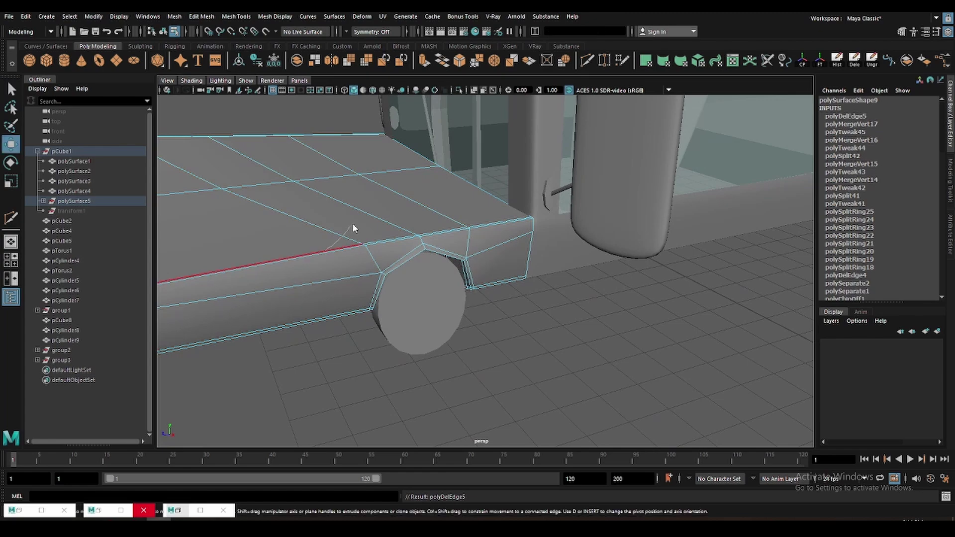
mouse_move(542, 372)
alt+mouse_down()
mouse_move(448, 348)
mouse_move(398, 299)
alt+mouse_up()
- Multi-Cut a new edge from the top of the hood down to the lower body edge
key(y)
click(270, 120)
click(364, 209)
click(383, 272)
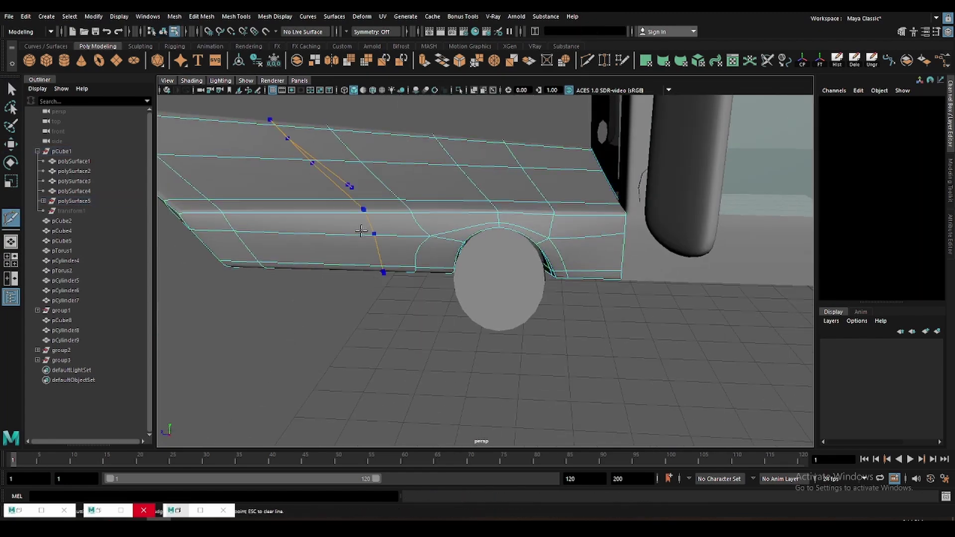
key(w)
- Select the edges along the top of the wheel arch and inspect the arch opening
mouse_move(465, 304)
alt+mouse_down()
mouse_move(434, 239)
mouse_move(487, 271)
alt+mouse_up()
click(479, 239)
key(f)
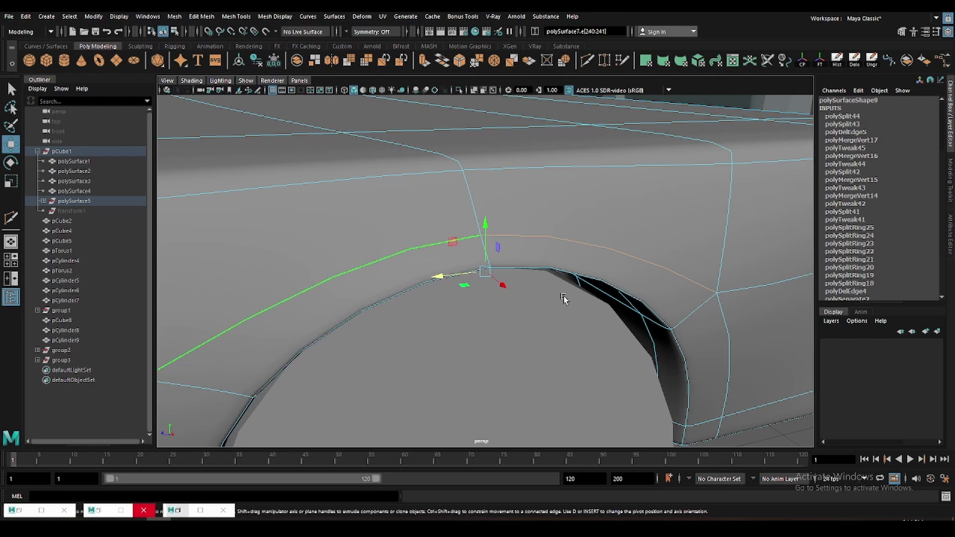
mouse_move(564, 299)
alt+mouse_down()
mouse_move(373, 313)
mouse_move(505, 345)
mouse_move(529, 292)
alt+mouse_up()
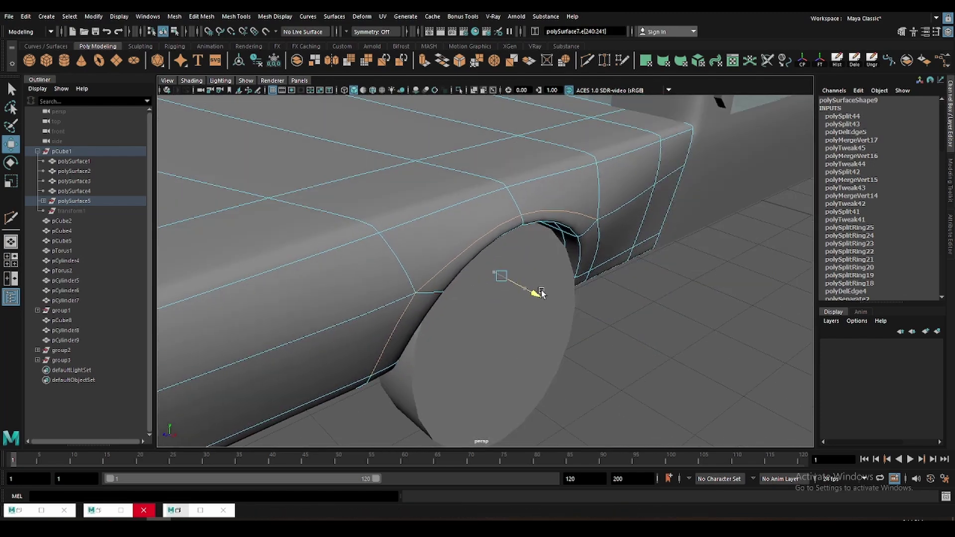
mouse_move(467, 252)
alt+mouse_down()
mouse_move(503, 345)
mouse_move(538, 277)
mouse_move(560, 267)
alt+mouse_up()
click(538, 277)
scroll(580, 262, up, 3)
right_drag(560, 267, 552, 238)
alt+drag(552, 239, 472, 244)
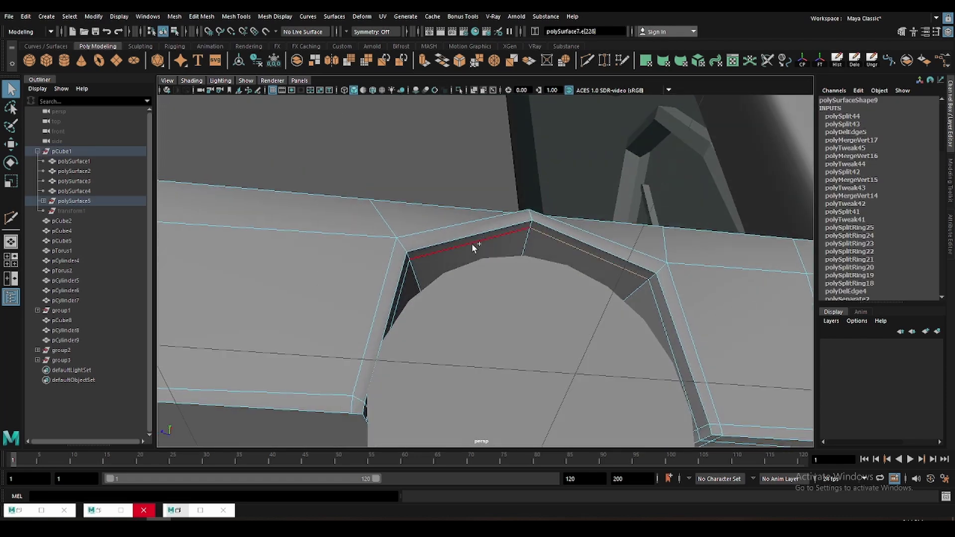
click(553, 232)
alt+drag(561, 229, 545, 264)
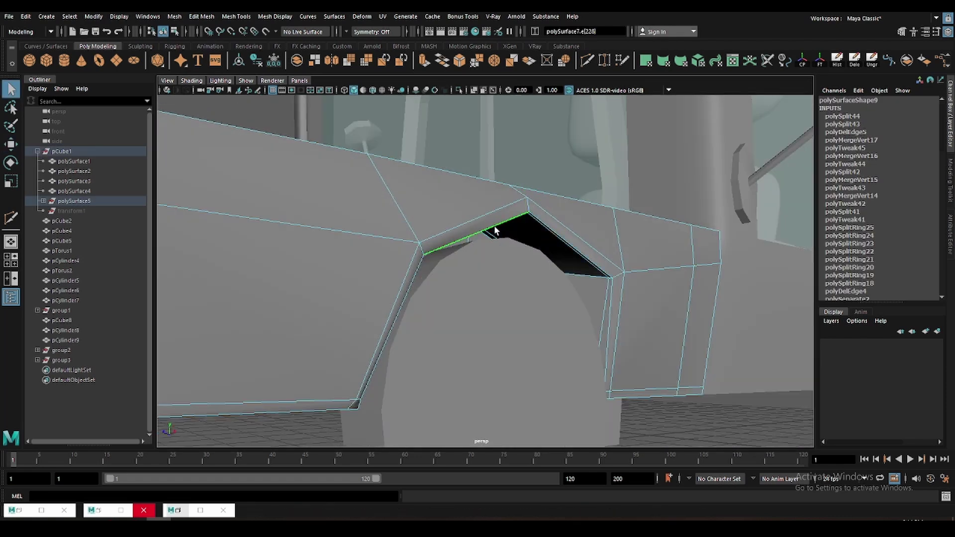
- In wireframe, pick vertices on the body near the wheel arch
key(F8)
mouse_move(507, 203)
alt+mouse_down()
mouse_move(341, 131)
mouse_move(525, 290)
alt+mouse_up()
click(449, 226)
mouse_move(449, 226)
alt+mouse_down()
mouse_move(448, 241)
mouse_move(486, 311)
mouse_move(550, 315)
mouse_move(545, 291)
mouse_move(511, 277)
mouse_move(505, 313)
mouse_move(558, 300)
mouse_move(615, 264)
mouse_move(672, 318)
mouse_move(637, 313)
alt+mouse_up()
click(550, 315)
click(511, 277)
key(4)
key(F9)
mouse_move(565, 280)
alt+mouse_down()
mouse_move(537, 258)
mouse_move(571, 228)
mouse_move(390, 277)
mouse_move(473, 304)
mouse_move(493, 261)
mouse_move(547, 315)
alt+mouse_up()
click(537, 258)
click(493, 261)
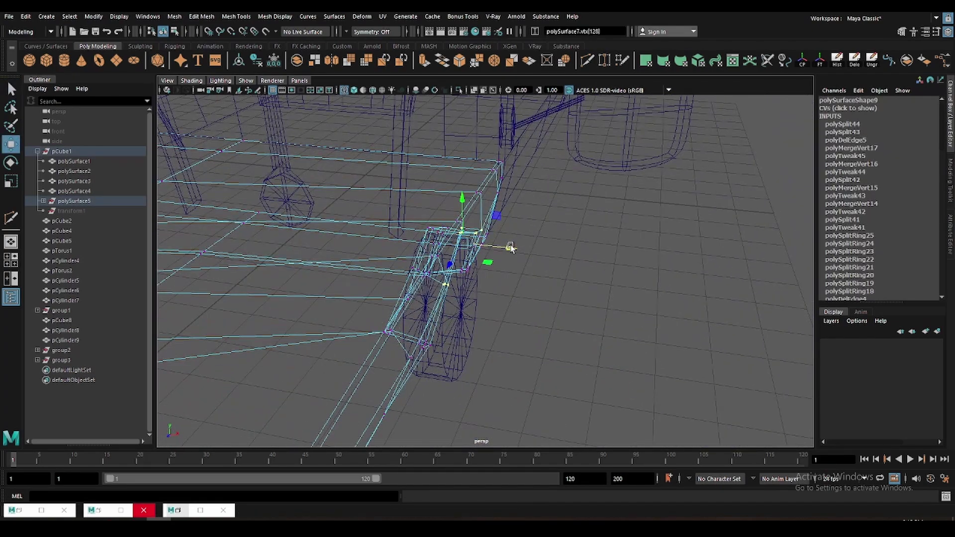
- Average the body vertices around the arch to even out the surface
key(5)
key(f)
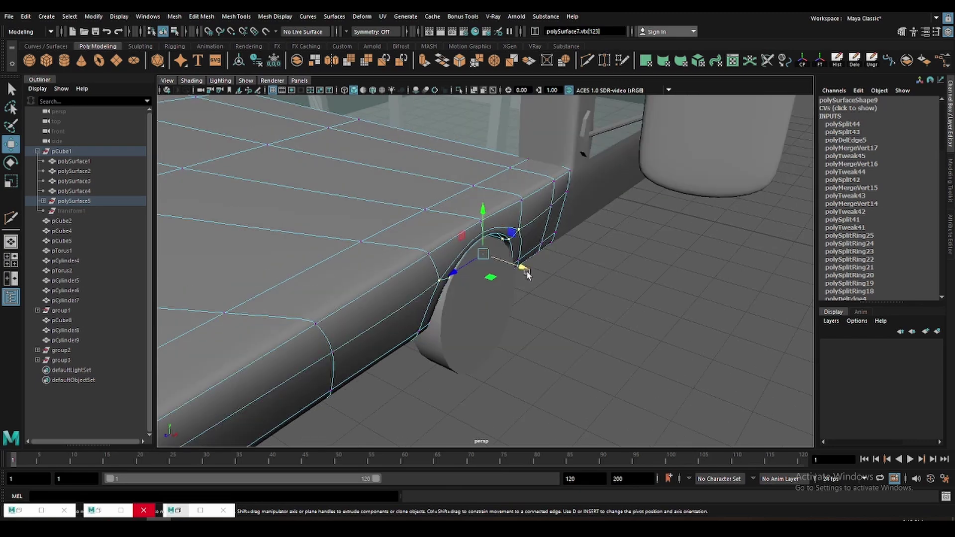
mouse_move(516, 267)
alt+mouse_down()
mouse_move(569, 279)
mouse_move(488, 301)
mouse_move(558, 266)
alt+mouse_up()
click(569, 279)
click(531, 292)
key(q)
click(583, 388)
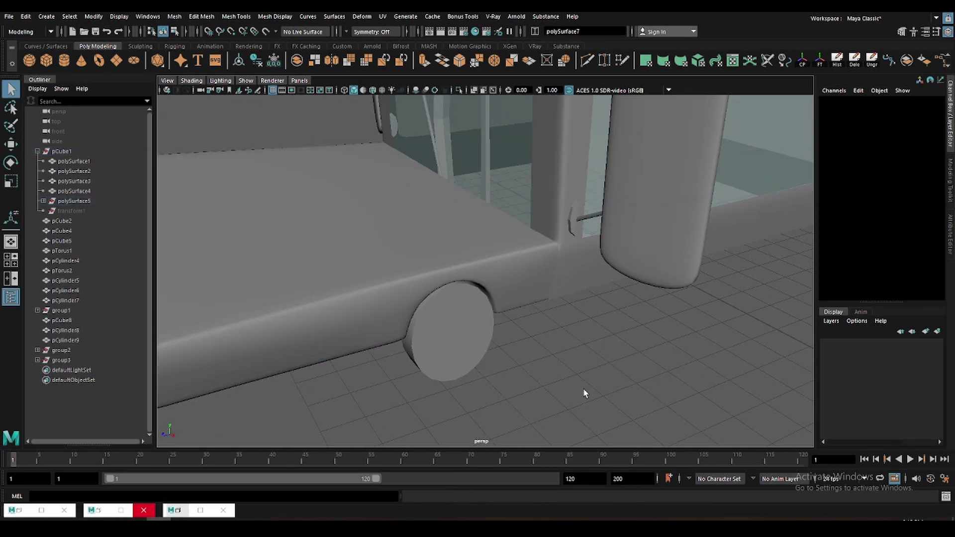
mouse_move(583, 393)
alt+mouse_down()
mouse_move(443, 284)
mouse_move(505, 312)
mouse_move(516, 305)
mouse_move(441, 246)
mouse_move(482, 256)
alt+mouse_up()
click(504, 261)
key(g)
key(q)
click(504, 312)
- Add a new cut across the front body toward the pointed nose
click(482, 256)
alt+drag(471, 318, 502, 262)
shift+right_drag(502, 262, 484, 250)
click(483, 250)
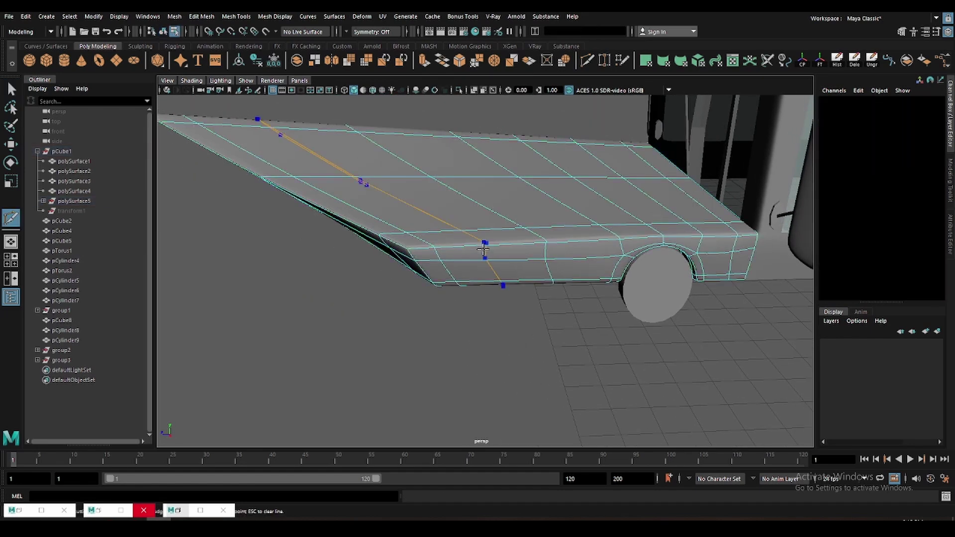
key(w)
mouse_move(397, 244)
alt+mouse_down()
mouse_move(411, 300)
mouse_move(401, 305)
mouse_move(516, 281)
mouse_move(542, 249)
alt+mouse_up()
- Select the lower front face loop along the body
click(410, 301)
click(516, 281)
key(F11)
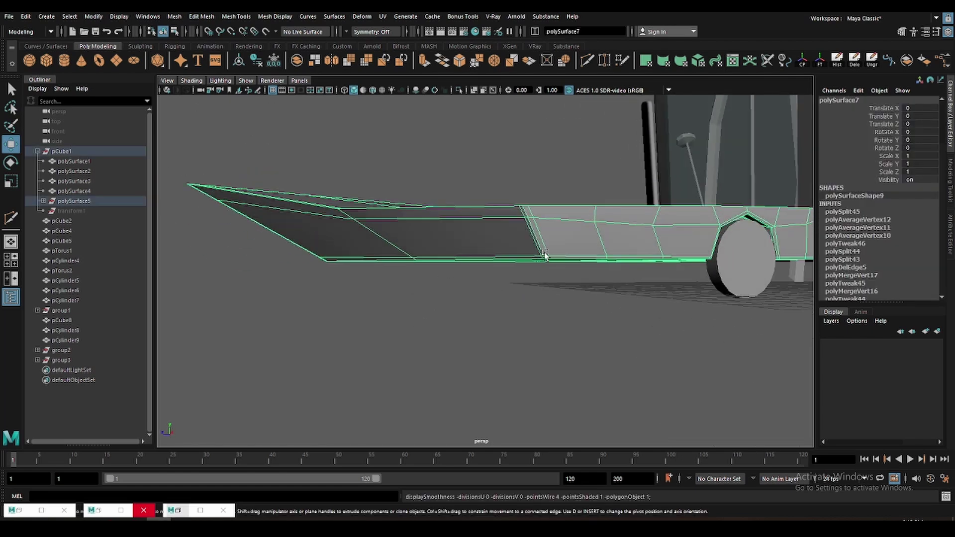
key(q)
click(547, 241)
click(548, 240)
mouse_move(457, 266)
alt+mouse_down()
mouse_move(484, 276)
mouse_move(485, 292)
mouse_move(425, 237)
mouse_move(629, 273)
mouse_move(537, 272)
alt+mouse_up()
double_click(425, 237)
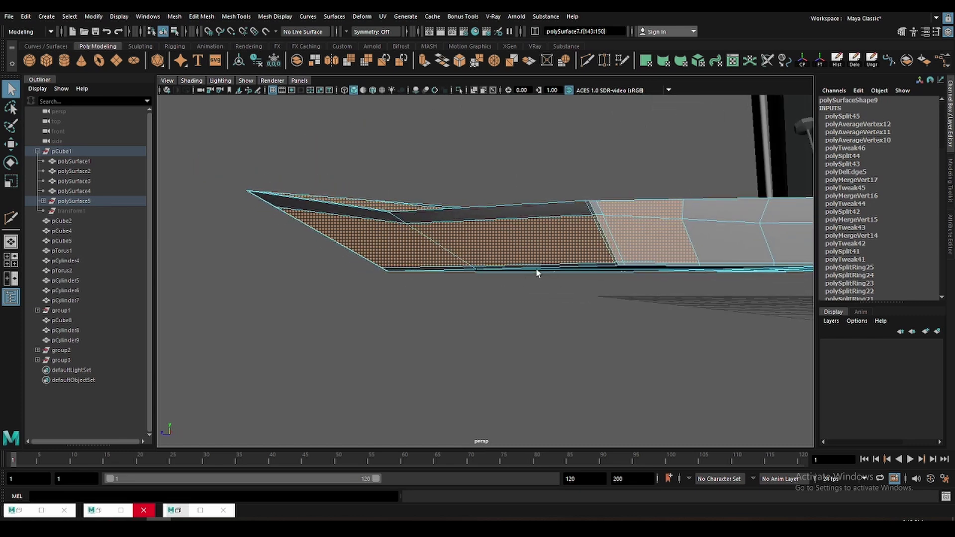
- Extract the lower front faces as a separate strip piece
click(392, 263)
mouse_move(476, 251)
alt+mouse_down()
mouse_move(605, 252)
mouse_move(494, 290)
mouse_move(635, 273)
mouse_move(518, 273)
mouse_move(531, 283)
mouse_move(458, 294)
alt+mouse_up()
click(617, 254)
shift+right_drag(318, 334, 311, 454)
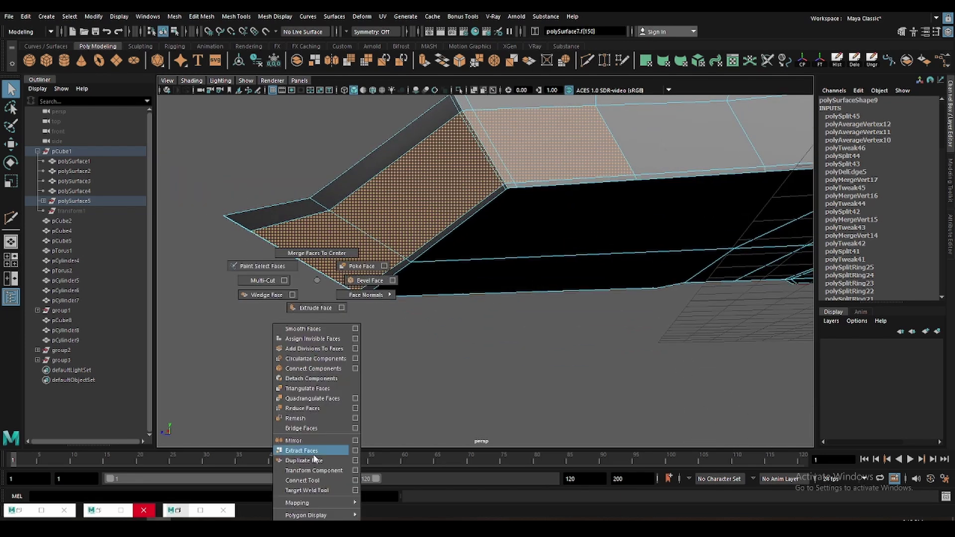
key(F8)
key(w)
mouse_move(461, 367)
alt+mouse_down()
mouse_move(541, 291)
mouse_move(516, 305)
mouse_move(425, 114)
alt+mouse_up()
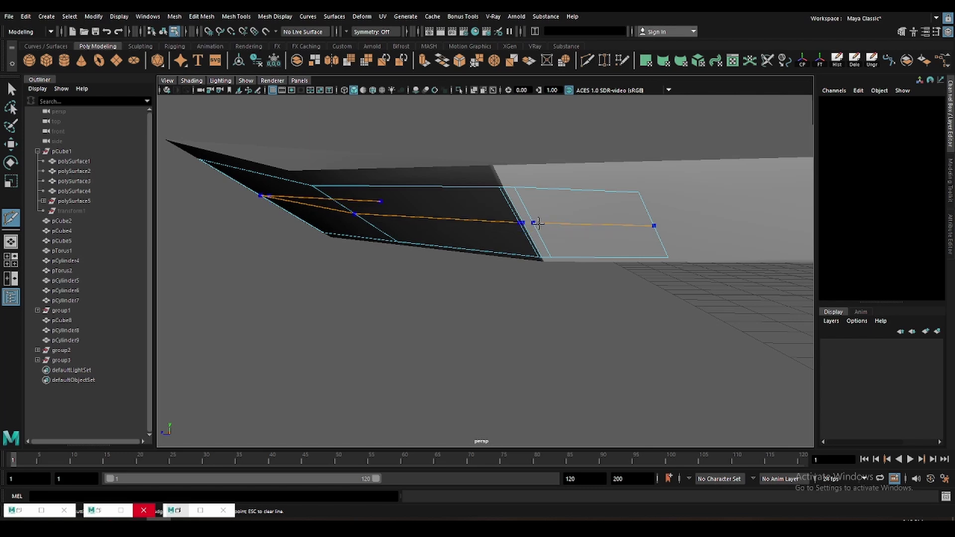
- Multi-Cut new edges across the extracted strip
key(q)
scroll(519, 350, down, 3)
click(513, 214)
mouse_move(512, 228)
alt+mouse_down()
mouse_move(567, 290)
mouse_move(486, 320)
alt+mouse_up()
key(F8)
click(468, 255)
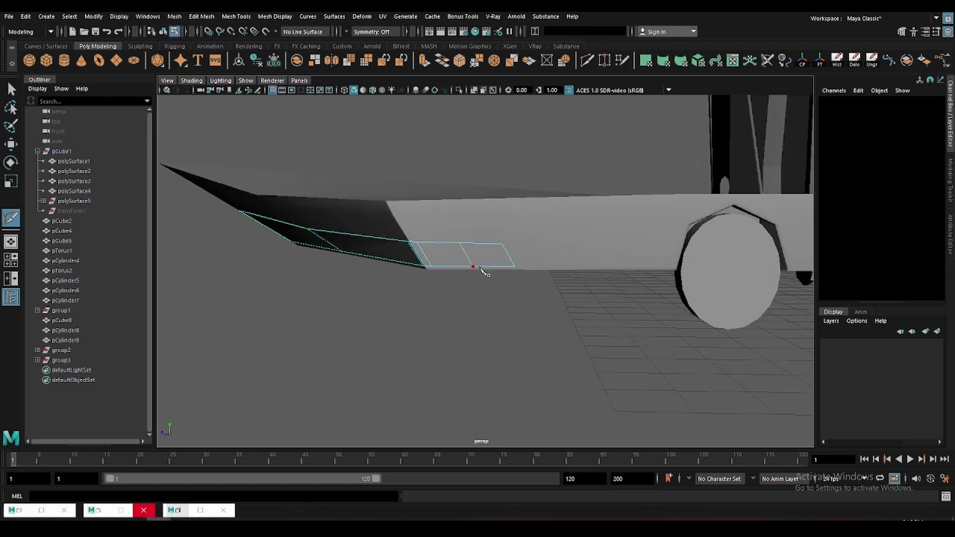
key(q)
mouse_move(531, 238)
alt+mouse_down()
mouse_move(505, 306)
mouse_move(571, 317)
mouse_move(536, 299)
mouse_move(479, 300)
alt+mouse_up()
- Extrude the strip with thickness and shift its faces sideways
click(596, 303)
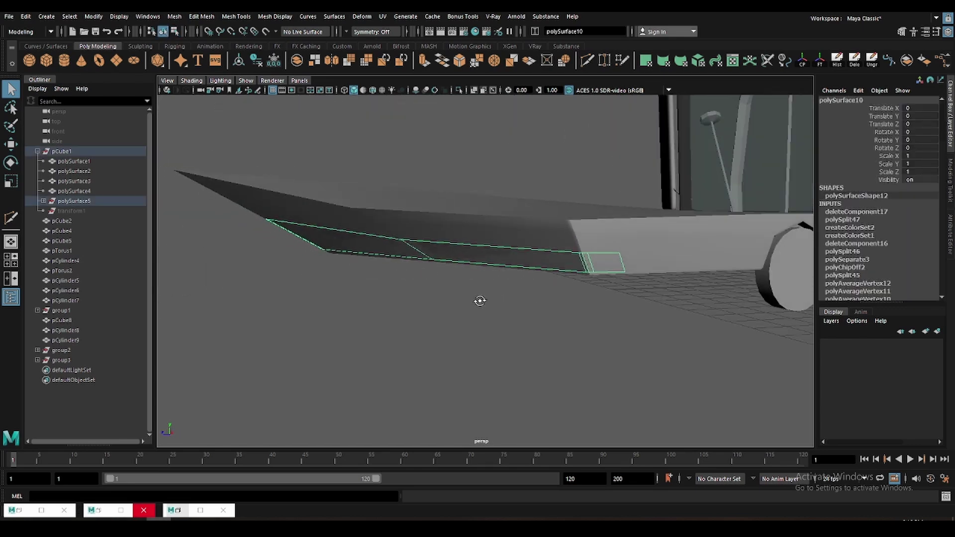
key(ctrl+e)
mouse_move(539, 324)
middle_down()
mouse_move(526, 324)
mouse_move(544, 328)
middle_up()
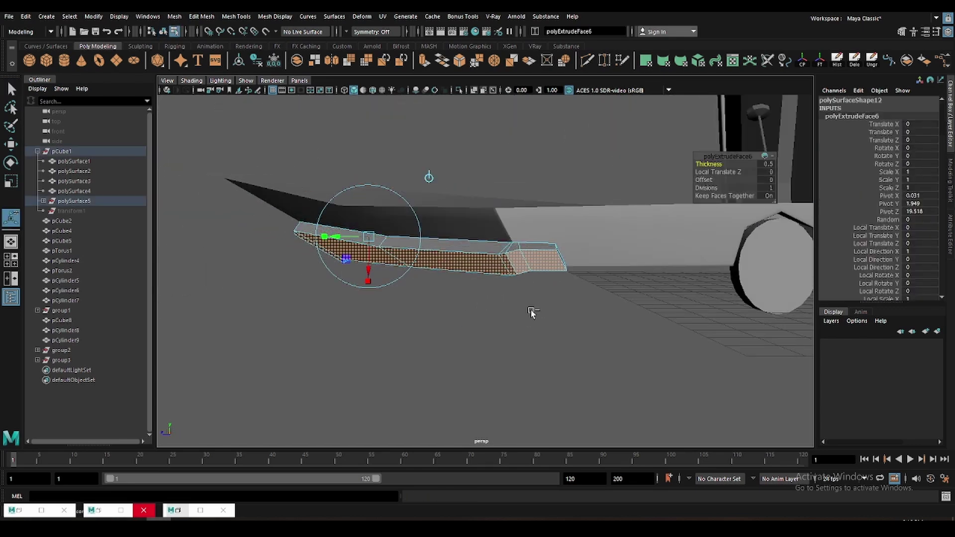
mouse_move(531, 312)
alt+mouse_down()
mouse_move(353, 238)
mouse_move(446, 297)
alt+mouse_up()
key(r)
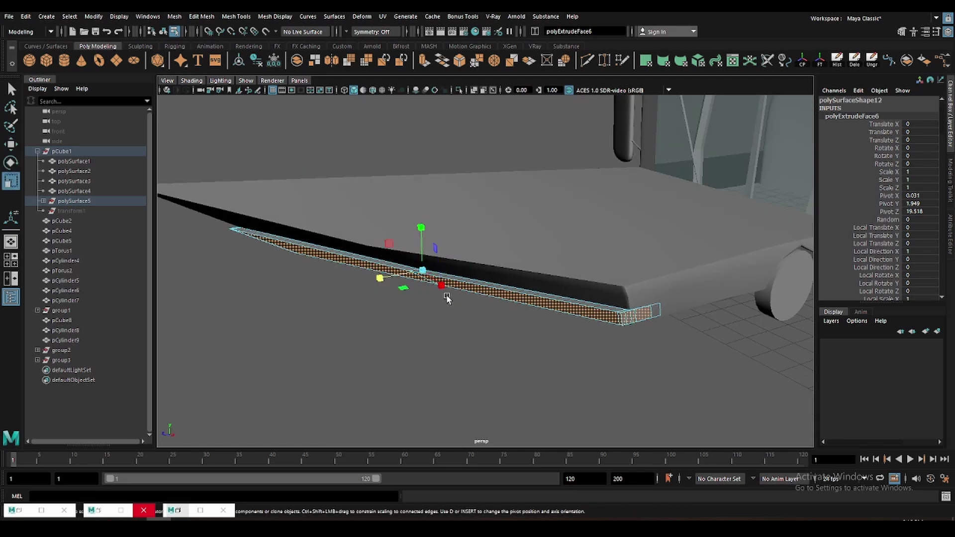
key(w)
mouse_move(391, 279)
mouse_down()
mouse_move(367, 286)
mouse_move(390, 298)
mouse_move(378, 258)
mouse_move(358, 271)
mouse_move(399, 273)
mouse_move(368, 277)
mouse_move(373, 252)
mouse_move(329, 234)
mouse_move(522, 361)
mouse_move(477, 311)
mouse_move(508, 329)
mouse_move(478, 305)
mouse_up()
- Scale the strip in World space, preview it smoothed, and isolate it
key(r)
click(378, 267)
click(352, 267)
shift+right_click(393, 266)
key(F8)
key(3)
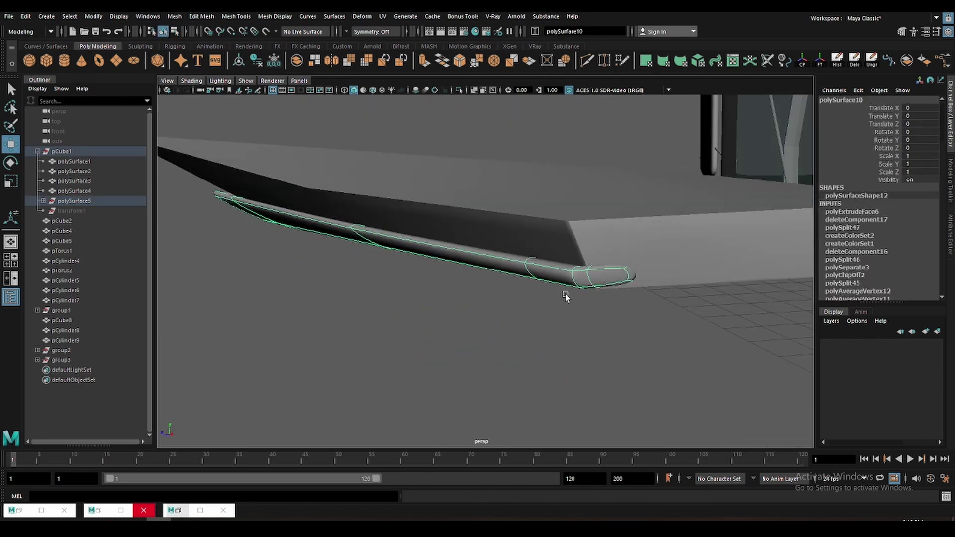
key(ctrl+1)
- Delete the face at the front strip's tip
alt+drag(508, 197, 528, 266)
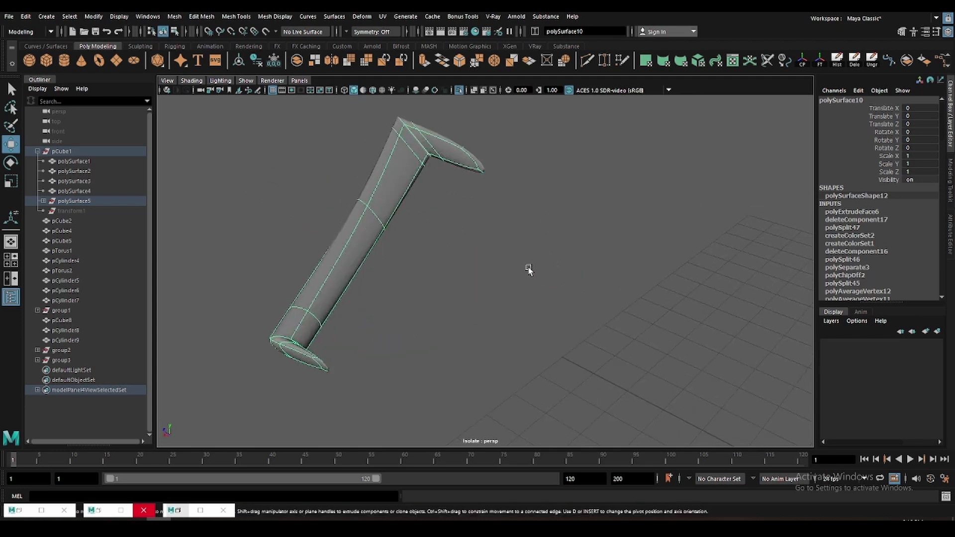
key(F11)
click(448, 166)
mouse_move(447, 166)
alt+mouse_down()
mouse_move(454, 240)
mouse_move(293, 199)
mouse_move(458, 237)
mouse_move(508, 282)
alt+mouse_up()
key(Delete)
key(F10)
click(555, 316)
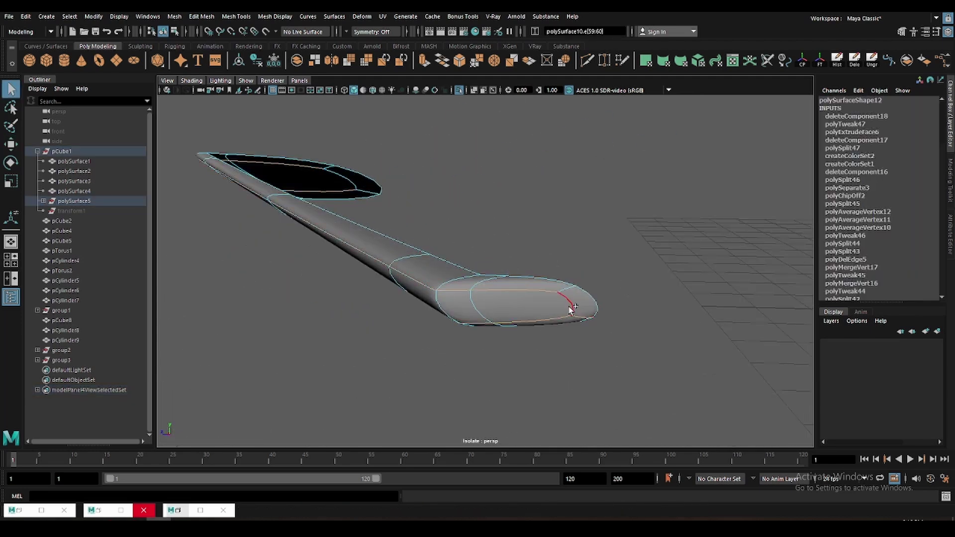
- Bevel the open-end edge loop with 2 segments and fraction about 0.3
double_click(570, 307)
alt+drag(570, 307, 590, 292)
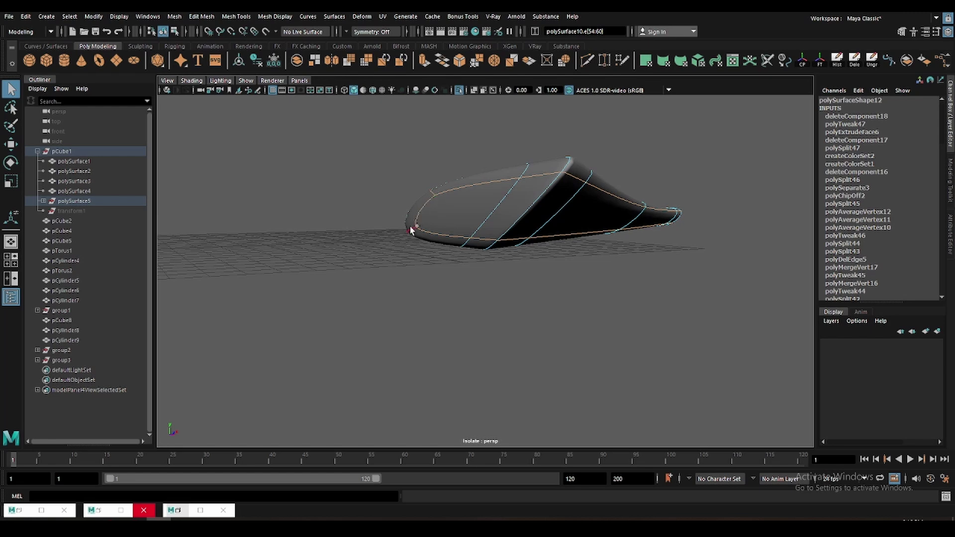
key(ctrl+b)
mouse_move(425, 245)
alt+mouse_down()
mouse_move(388, 267)
mouse_move(348, 258)
alt+mouse_up()
key(ctrl+a)
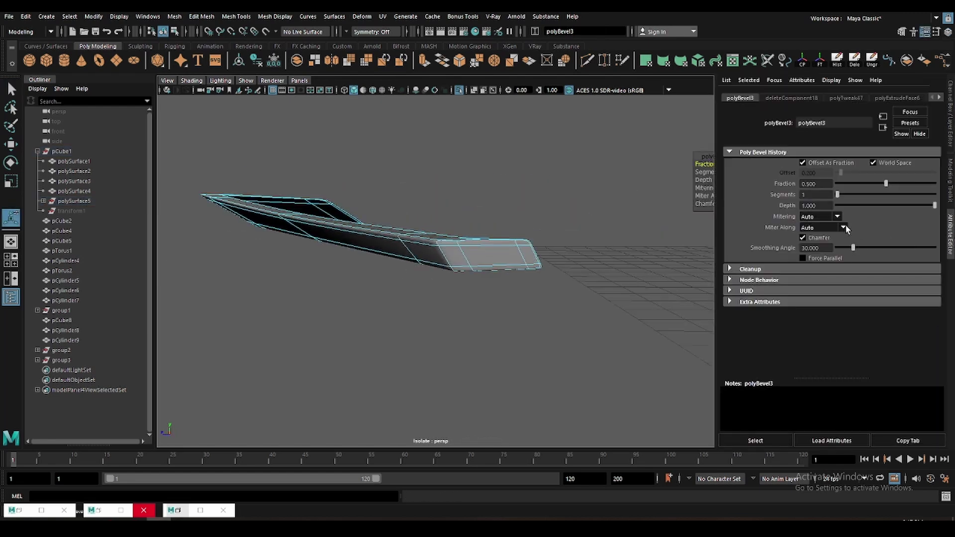
key(f)
key(1)
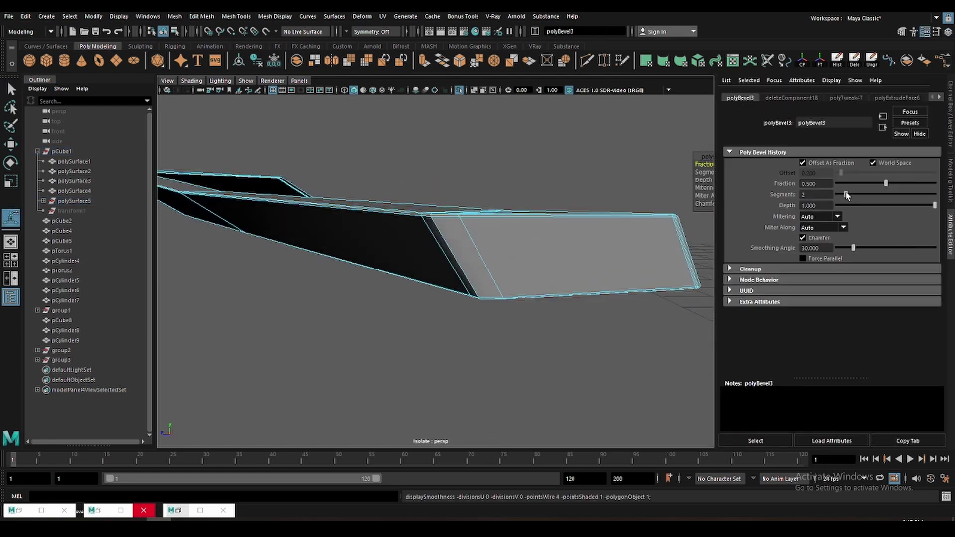
- Deselect the panel, return to the full scene and select the bumper piece
scroll(494, 189, down, 3)
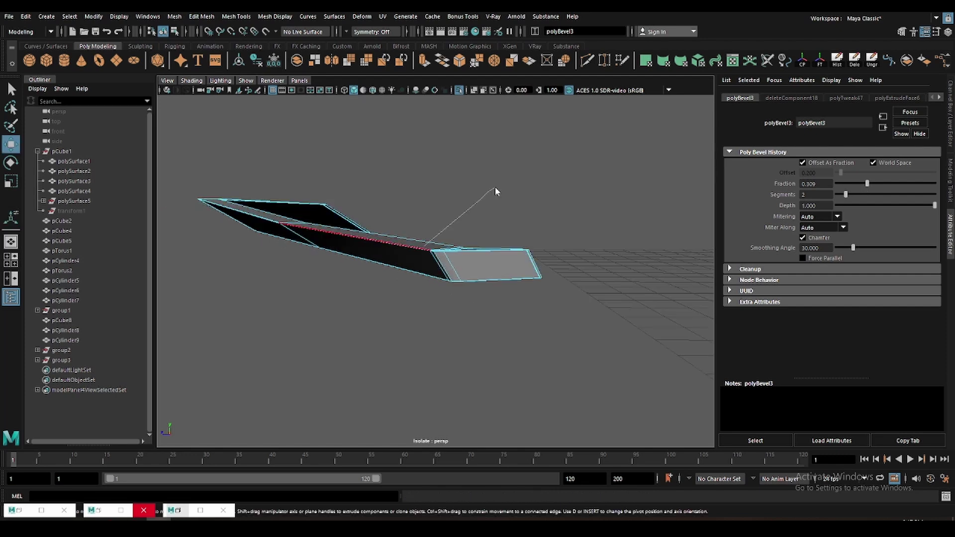
key(F8)
click(417, 113)
scroll(423, 269, down, 5)
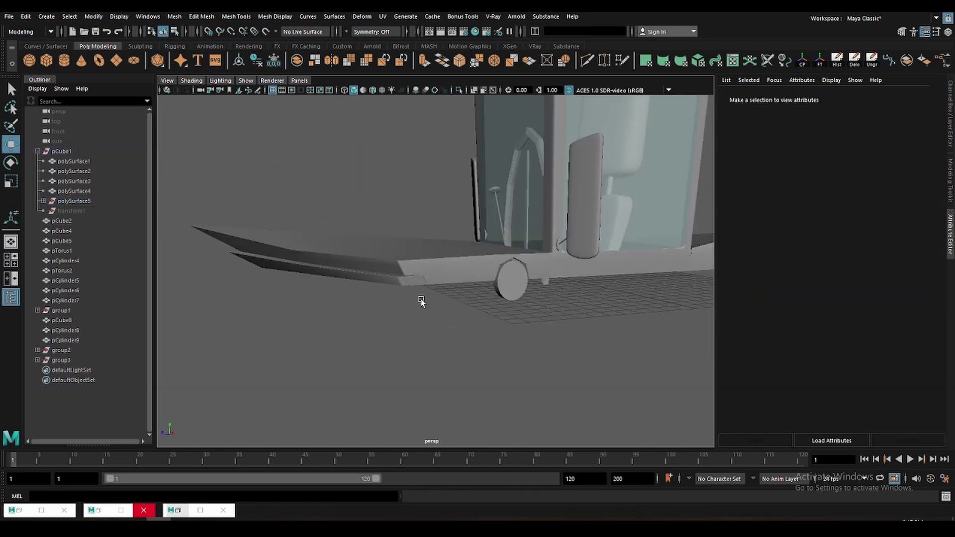
mouse_move(457, 295)
alt+mouse_down()
mouse_move(438, 284)
mouse_move(462, 281)
alt+mouse_up()
click(466, 271)
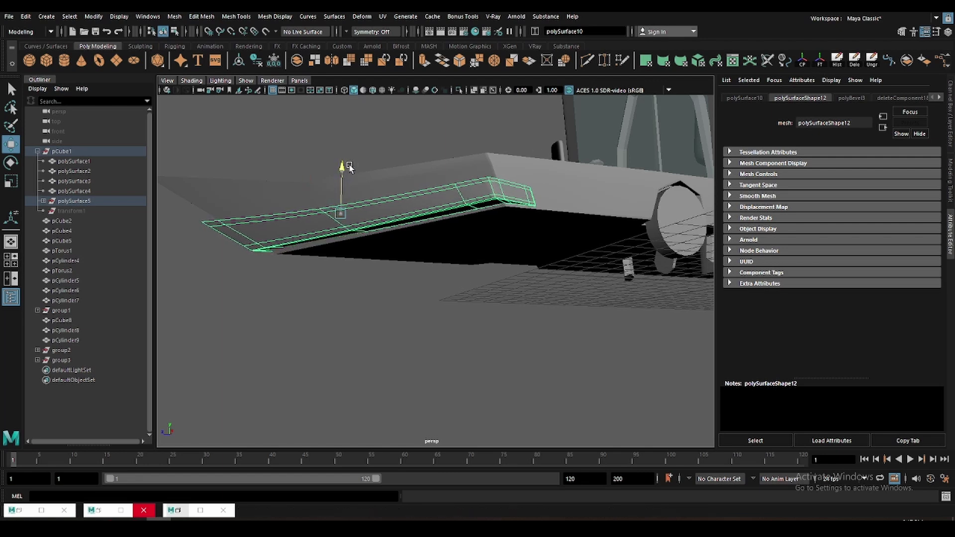
- Scale the bumper piece and save the scene
key(r)
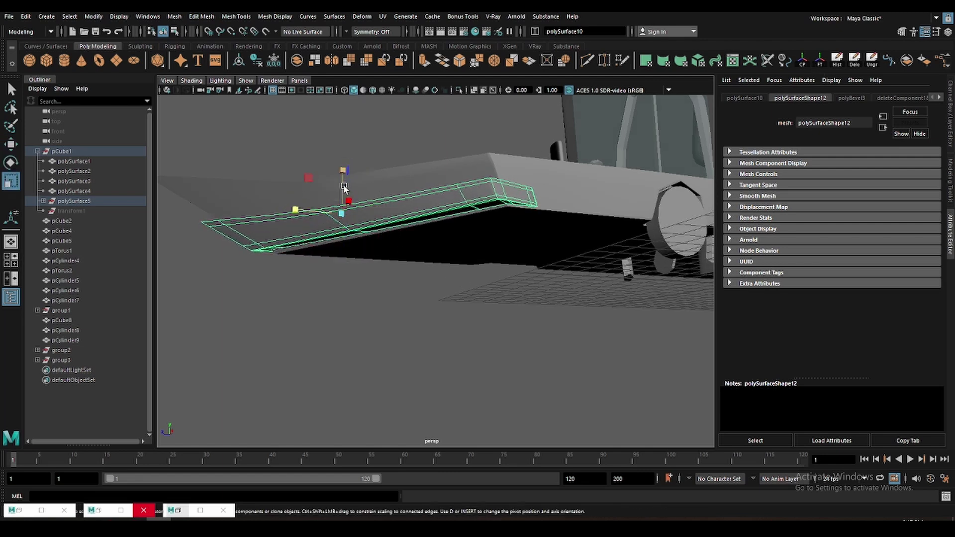
key(ctrl+s)
mouse_move(341, 172)
alt+mouse_down()
mouse_move(414, 353)
mouse_move(396, 322)
mouse_move(397, 386)
mouse_move(495, 334)
mouse_move(464, 292)
mouse_move(484, 298)
alt+mouse_up()
click(413, 353)
key(q)
key(r)
click(452, 288)
click(396, 386)
- Try deleting and beveling a bumper edge, undoing the deletion, then save
click(485, 297)
right_drag(485, 298, 444, 286)
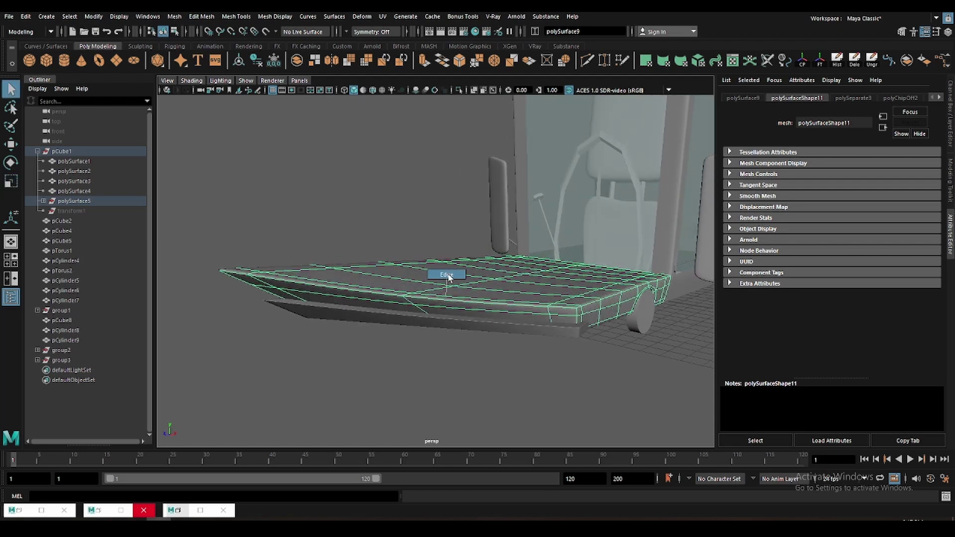
click(444, 286)
key(Delete)
key(ctrl+z)
mouse_move(444, 285)
alt+mouse_down()
mouse_move(403, 307)
mouse_move(422, 295)
mouse_move(421, 303)
mouse_move(406, 294)
mouse_move(409, 253)
alt+mouse_up()
key(ctrl+b)
key(ctrl+s)
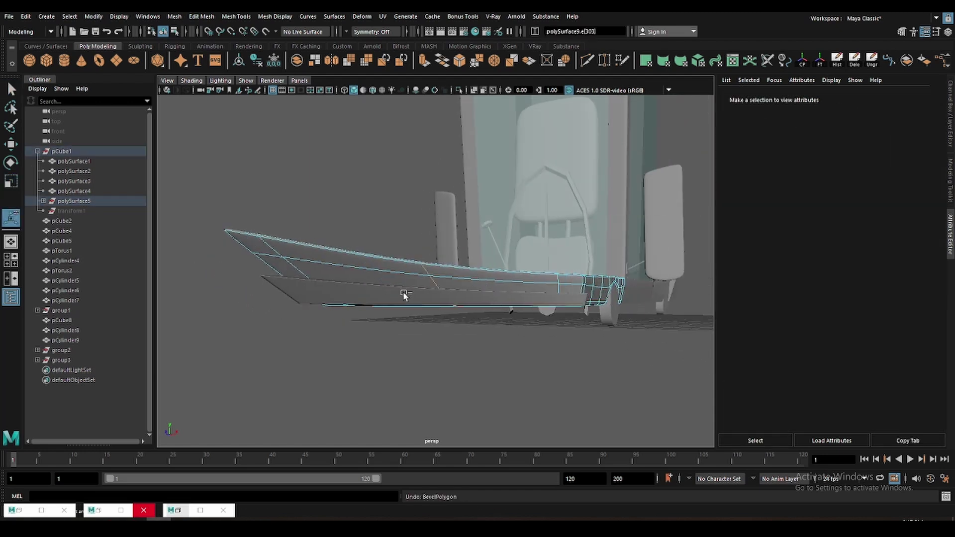
- Select vertices along the front panel's edge and move them to reshape it
click(409, 253)
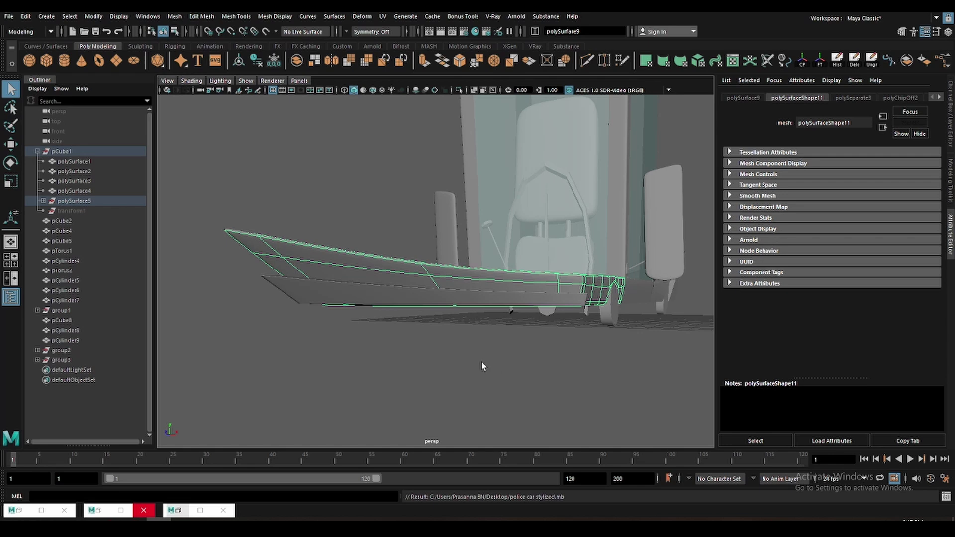
mouse_move(482, 362)
alt+mouse_down()
mouse_move(469, 343)
mouse_move(455, 363)
alt+mouse_up()
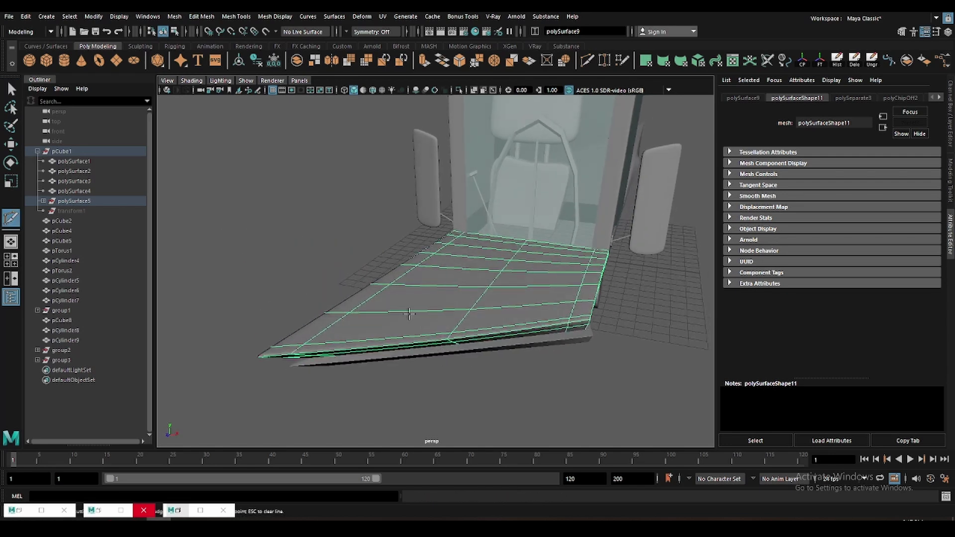
key(F9)
key(q)
mouse_move(404, 267)
alt+mouse_down()
mouse_move(341, 245)
mouse_move(356, 330)
mouse_move(335, 266)
mouse_move(441, 332)
mouse_move(422, 298)
mouse_move(457, 307)
mouse_move(448, 319)
mouse_move(393, 280)
alt+mouse_up()
click(339, 307)
key(w)
click(418, 298)
- Relax the front panel by running Mesh > Average Vertices twice
key(F8)
click(469, 348)
click(422, 337)
shift+right_drag(392, 281, 413, 263)
mouse_move(437, 279)
alt+mouse_down()
mouse_move(325, 296)
mouse_move(341, 292)
alt+mouse_up()
key(F8)
key(F8)
key(F8)
key(g)
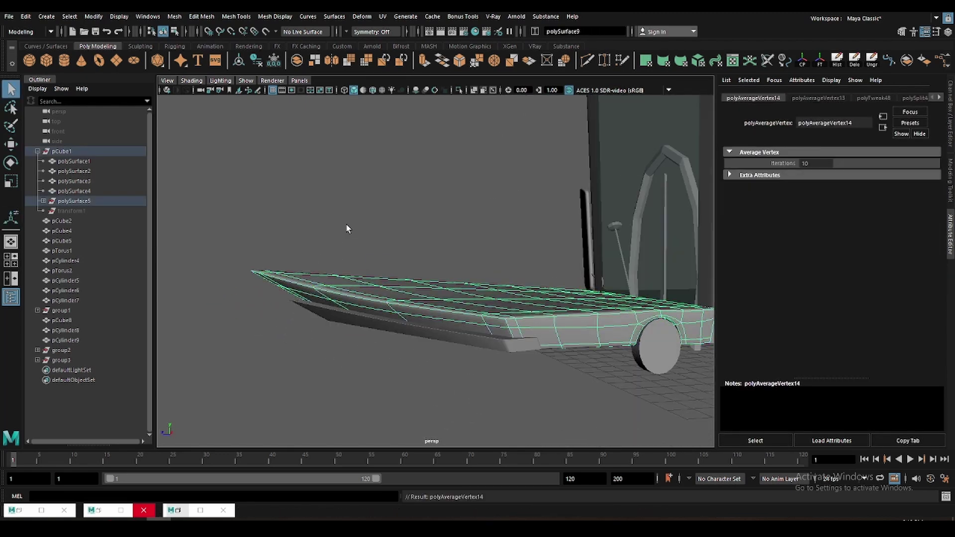
click(347, 228)
mouse_move(348, 228)
alt+mouse_down()
mouse_move(446, 330)
mouse_move(434, 315)
mouse_move(411, 334)
mouse_move(362, 335)
mouse_move(512, 295)
alt+mouse_up()
- Add a Multi-Cut edge line along the front panel's side
click(378, 318)
key(w)
shift+right_drag(512, 295, 514, 293)
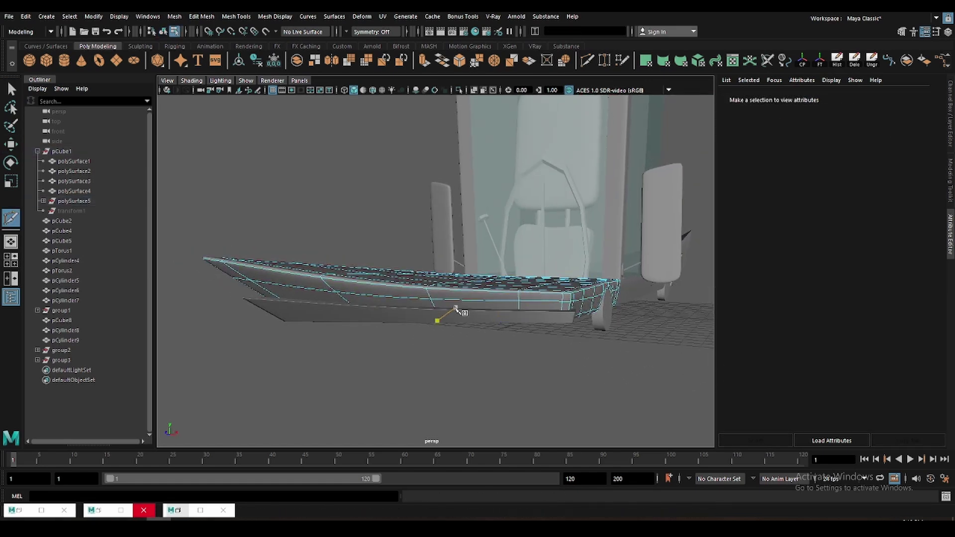
key(q)
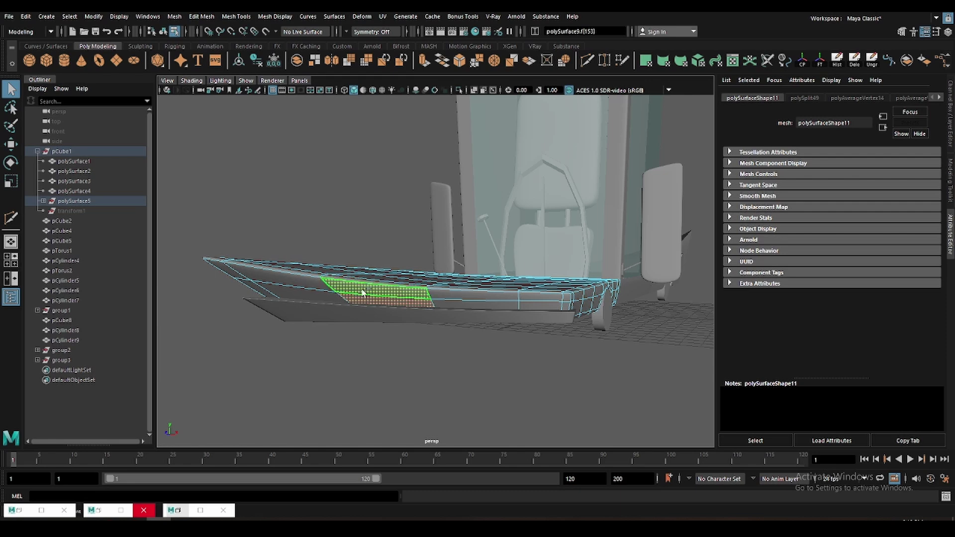
alt+drag(452, 299, 440, 319)
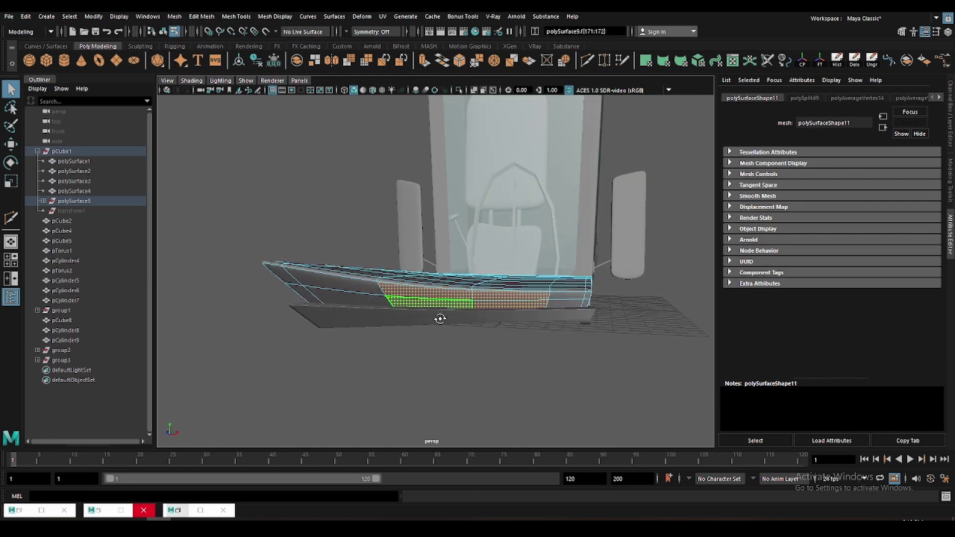
key(F8)
scroll(368, 288, up, 2)
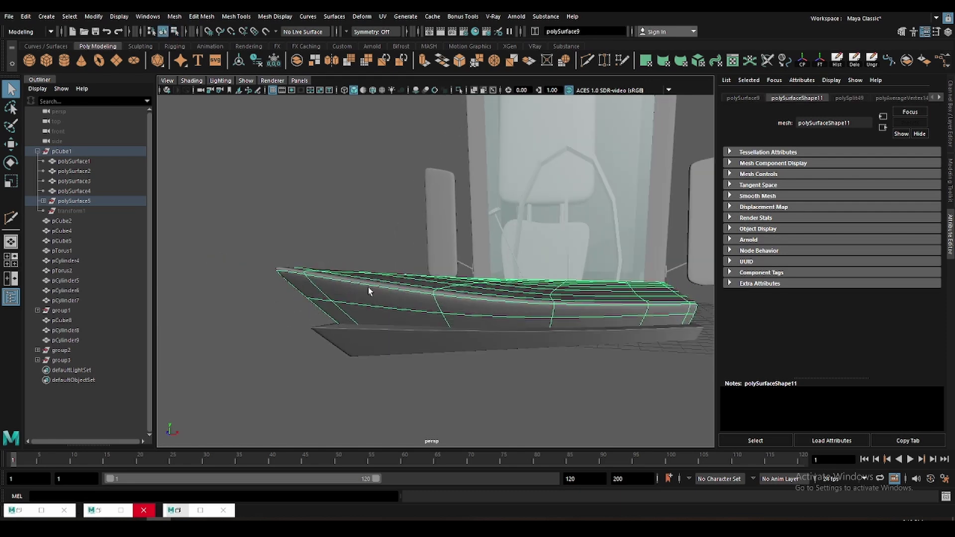
key(w)
- Select a panel edge loop, then give the whole panel a one-level Mesh > Smooth
alt+drag(383, 288, 450, 347)
key(F10)
double_click(434, 341)
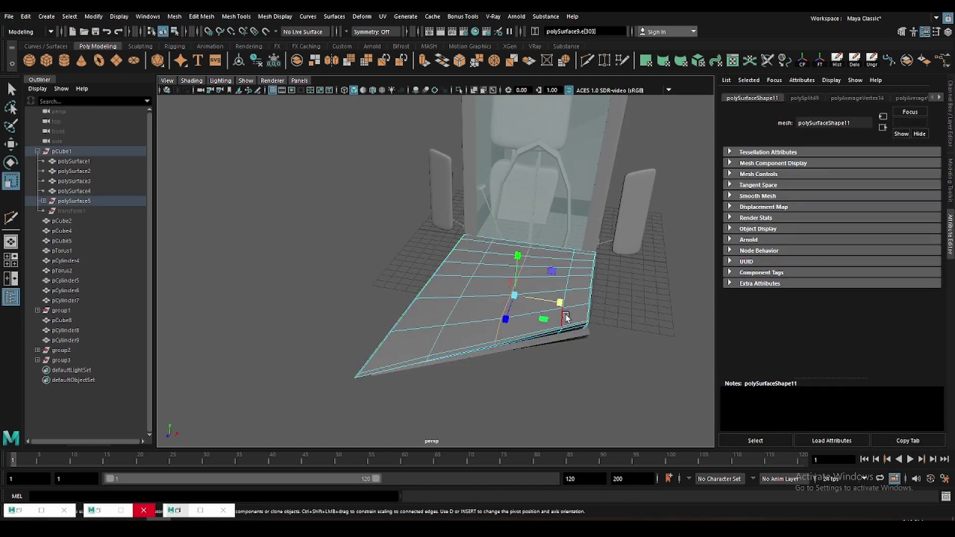
click(638, 324)
click(520, 341)
mouse_move(520, 341)
alt+mouse_down()
mouse_move(456, 320)
mouse_move(343, 208)
alt+mouse_up()
key(w)
shift+right_drag(342, 208, 341, 259)
alt+drag(341, 259, 361, 241)
scroll(361, 241, up, 2)
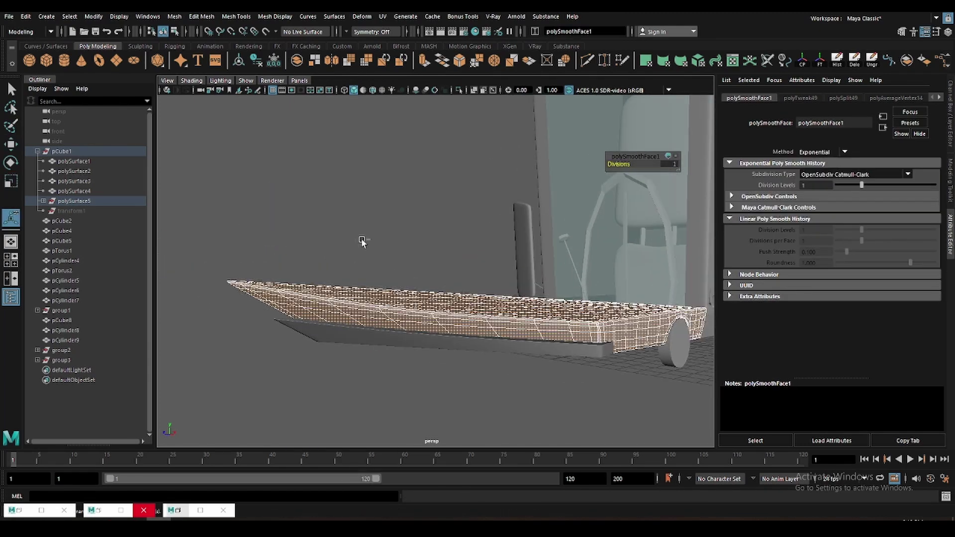
- Undo the Smooth on the front panel and check it with smooth preview
key(ctrl+z)
click(346, 311)
mouse_move(346, 311)
alt+mouse_down()
mouse_move(437, 351)
mouse_move(397, 377)
alt+mouse_up()
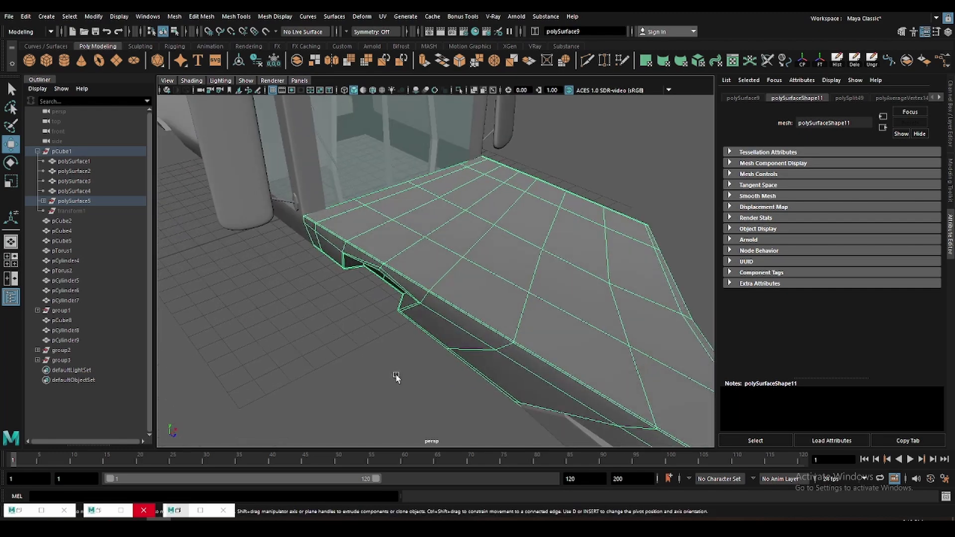
key(3)
click(299, 400)
mouse_move(298, 400)
alt+mouse_down()
mouse_move(463, 260)
mouse_move(416, 277)
mouse_move(440, 262)
alt+mouse_up()
click(439, 262)
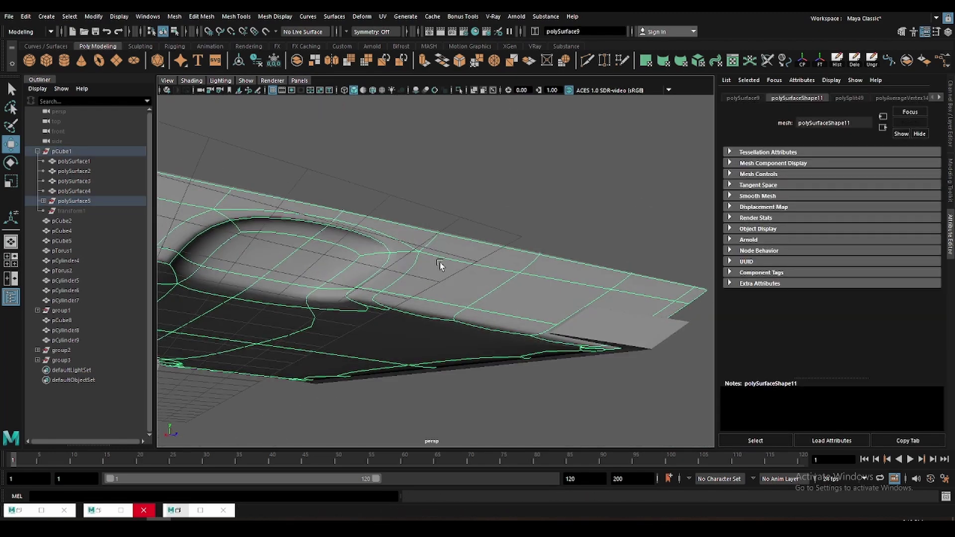
- Inspect a panel edge while toggling smooth preview off and back on
right_drag(458, 199, 462, 167)
alt+drag(448, 209, 398, 239)
key(1)
click(387, 240)
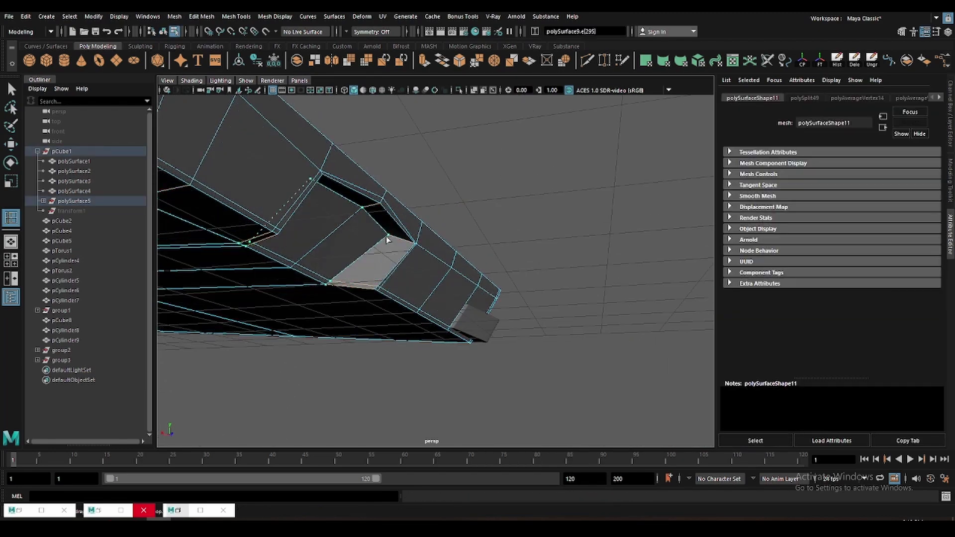
mouse_move(414, 245)
alt+mouse_down()
mouse_move(406, 224)
mouse_move(338, 272)
mouse_move(460, 217)
alt+mouse_up()
key(F8)
key(w)
key(3)
click(446, 284)
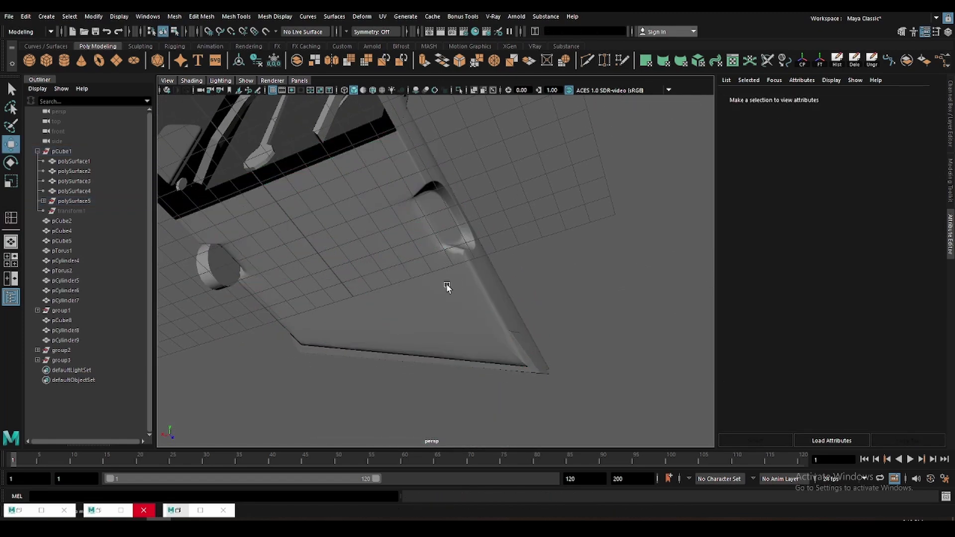
- Select faces on the hull side panel in face mode, then clear the selection
mouse_move(575, 270)
alt+mouse_down()
mouse_move(447, 309)
mouse_move(335, 297)
mouse_move(481, 267)
mouse_move(424, 211)
alt+mouse_up()
click(335, 297)
key(F11)
click(398, 224)
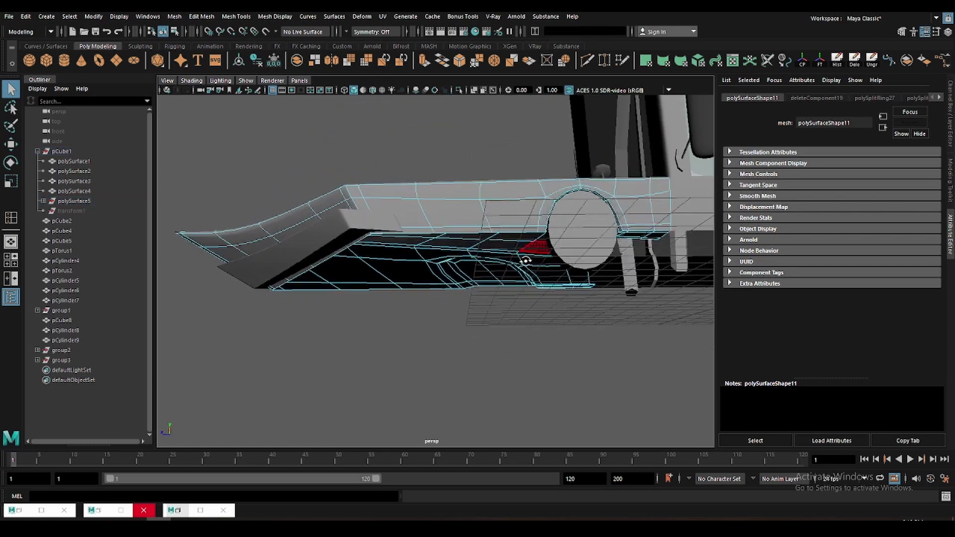
mouse_move(528, 250)
alt+mouse_down()
mouse_move(373, 352)
mouse_move(429, 316)
alt+mouse_up()
click(374, 352)
alt+middle_drag(429, 316, 440, 266)
- Select and frame the side wing piece, then pick a vertex on it
mouse_move(440, 266)
alt+mouse_down()
mouse_move(390, 291)
mouse_move(513, 303)
mouse_move(501, 303)
mouse_move(516, 328)
mouse_move(412, 249)
alt+mouse_up()
click(515, 328)
key(f)
click(377, 213)
- Undo the vertex averaging on the wing and select one of its edges
key(ctrl+z)
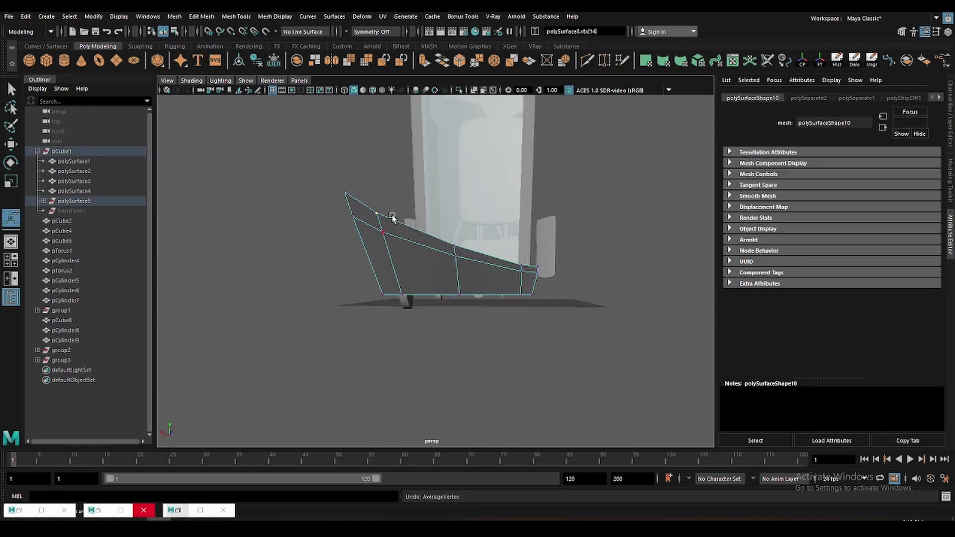
mouse_move(489, 268)
alt+mouse_down()
mouse_move(392, 282)
mouse_move(402, 312)
mouse_move(511, 305)
alt+mouse_up()
key(q)
mouse_move(429, 263)
alt+mouse_down()
mouse_move(448, 288)
mouse_move(439, 275)
mouse_move(440, 283)
alt+mouse_up()
key(F10)
mouse_move(386, 132)
alt+mouse_down()
mouse_move(249, 259)
mouse_move(323, 239)
mouse_move(350, 217)
mouse_move(495, 284)
mouse_move(362, 218)
alt+mouse_up()
click(245, 265)
- Insert two edge loops on the wing, relax vertices, and preview it smoothed
click(350, 216)
click(355, 228)
key(q)
shift+right_drag(544, 208, 501, 219)
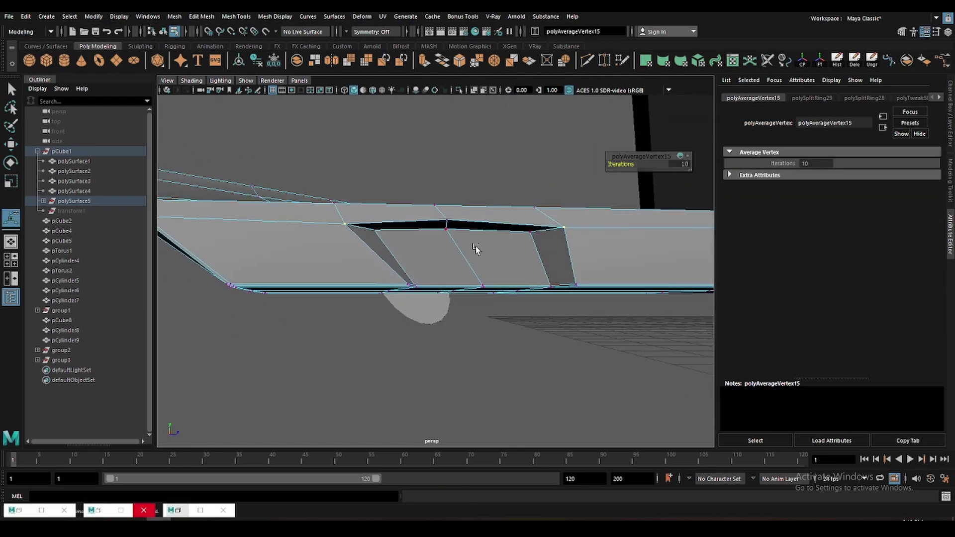
alt+drag(473, 249, 555, 291)
key(F8)
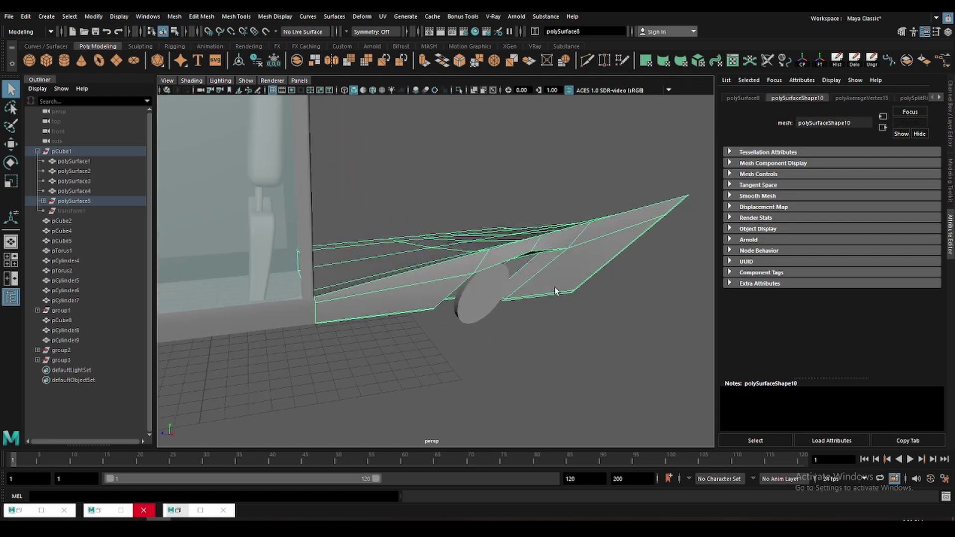
key(3)
click(615, 332)
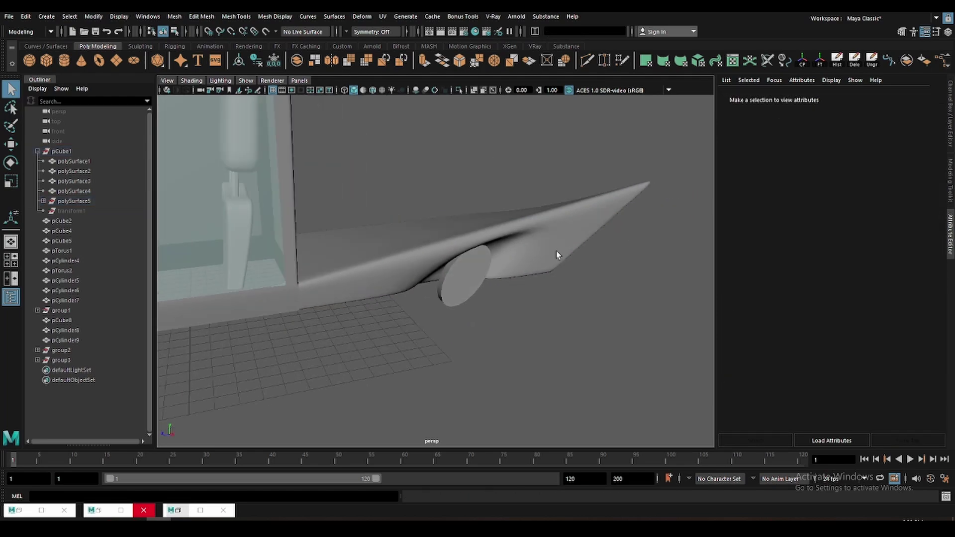
- Add more edge loops across the wing, including one near the wheel arch
right_drag(547, 172, 522, 199)
click(352, 272)
mouse_move(352, 271)
alt+mouse_down()
mouse_move(544, 271)
mouse_move(571, 249)
mouse_move(302, 247)
alt+mouse_up()
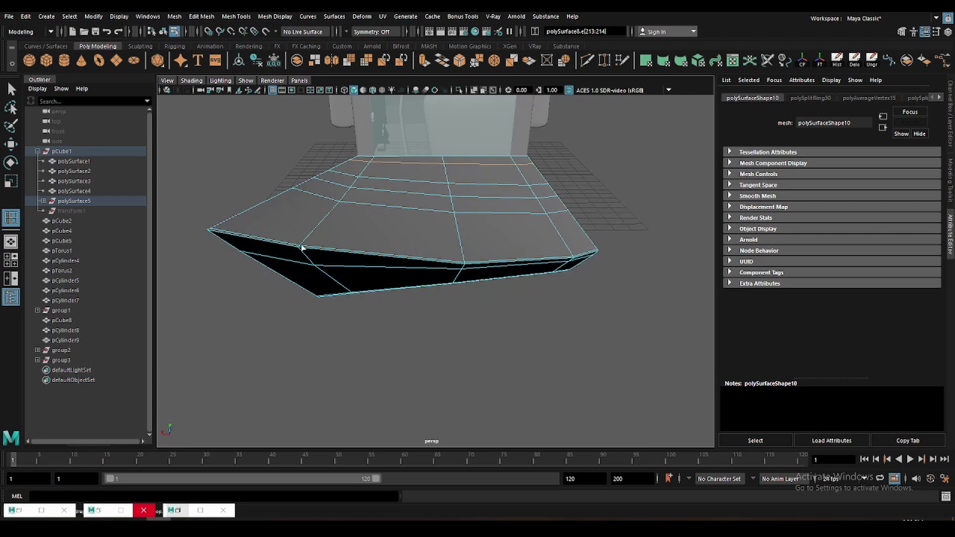
click(216, 238)
mouse_move(217, 237)
alt+mouse_down()
mouse_move(575, 275)
mouse_move(322, 213)
alt+mouse_up()
click(515, 244)
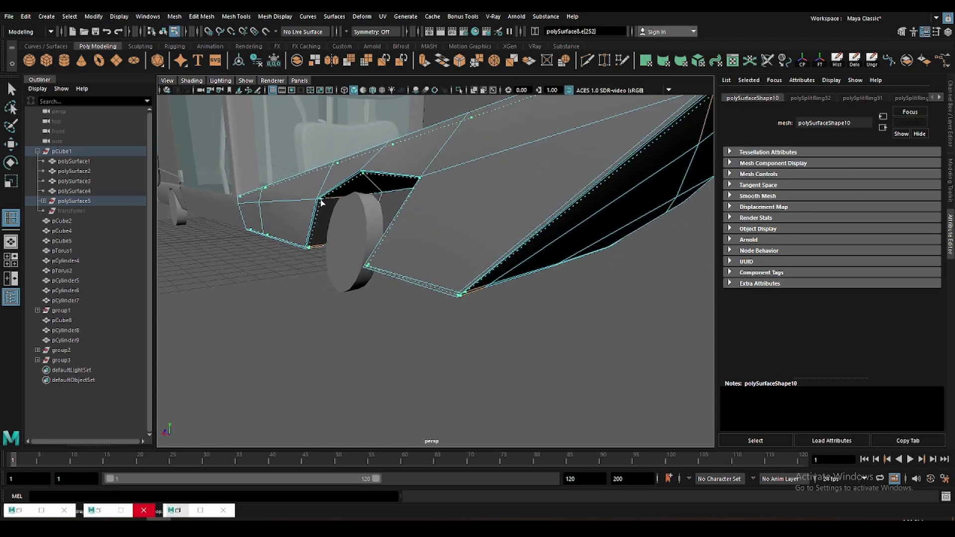
click(348, 202)
mouse_move(348, 202)
alt+mouse_down()
mouse_move(426, 219)
mouse_move(360, 209)
mouse_move(512, 196)
alt+mouse_up()
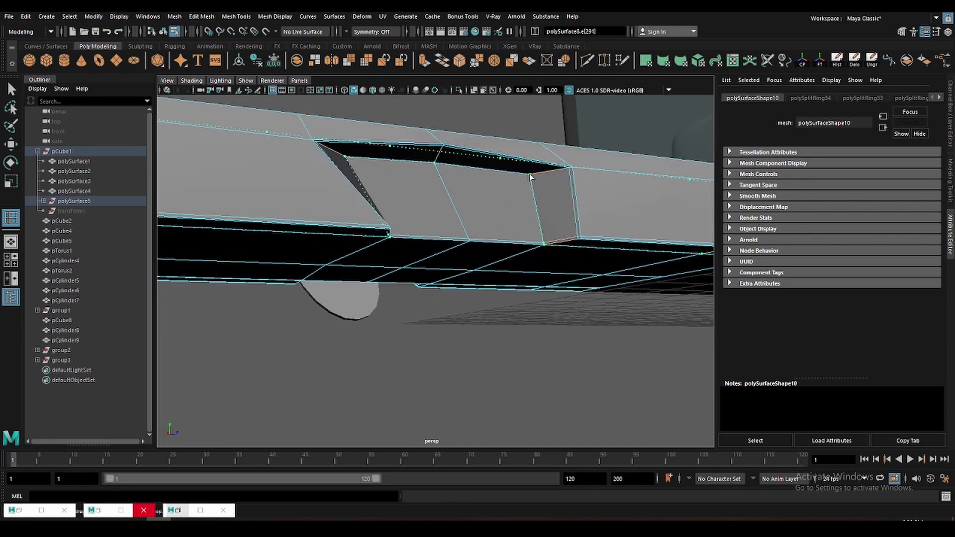
- Check the vent with smooth preview on, then return to the blocky cage
key(F8)
key(3)
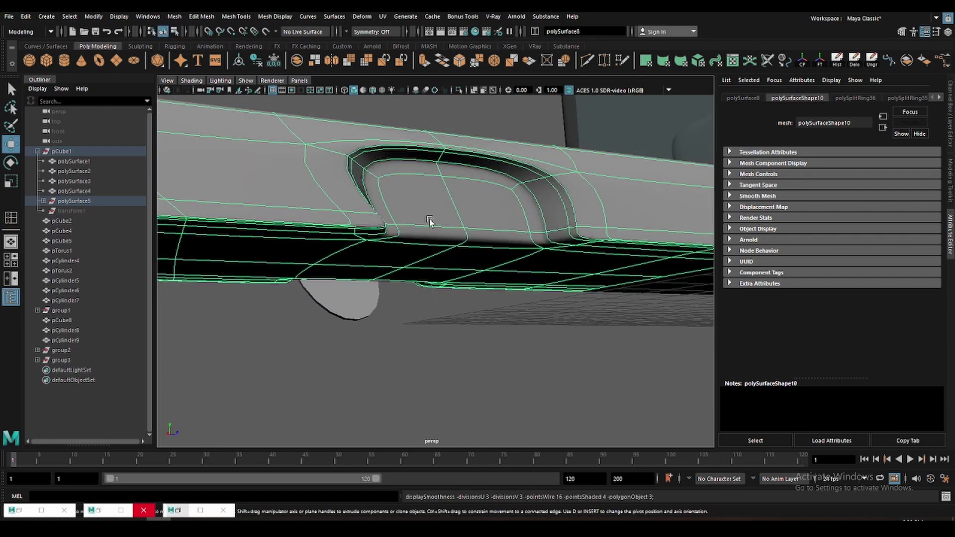
mouse_move(433, 222)
alt+mouse_down()
mouse_move(398, 241)
mouse_move(414, 259)
alt+mouse_up()
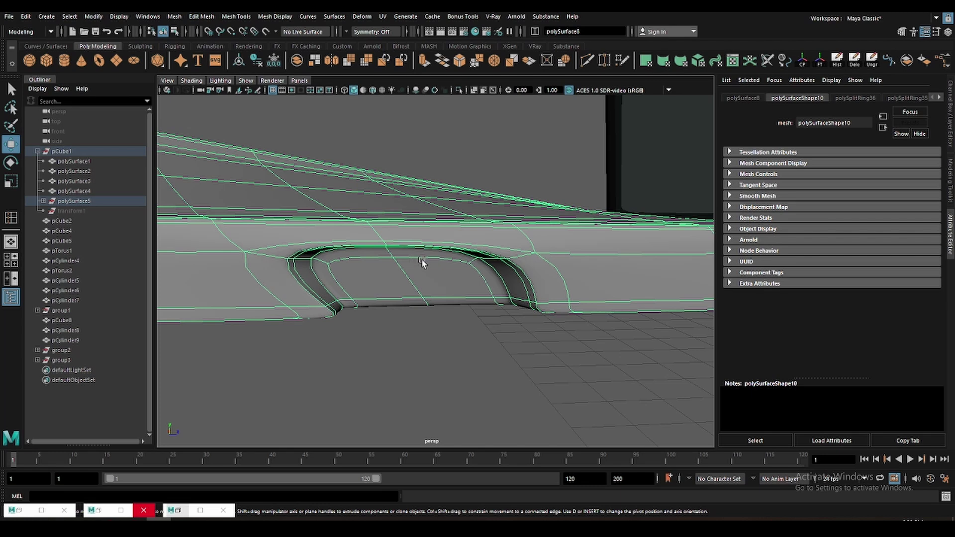
key(1)
alt+drag(422, 260, 467, 256)
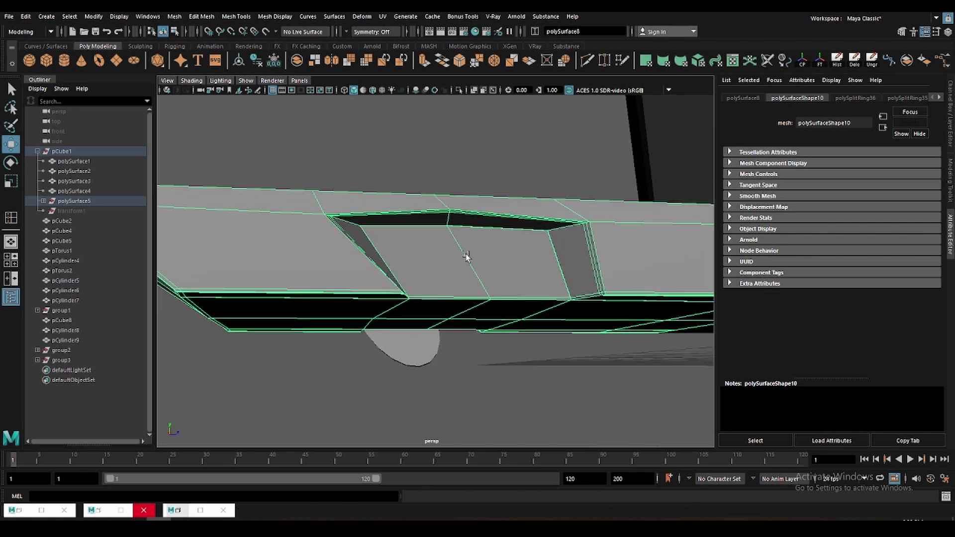
key(q)
key(F10)
- Select the vent's rim edge and scale it to narrow the slot above the wheel
click(458, 228)
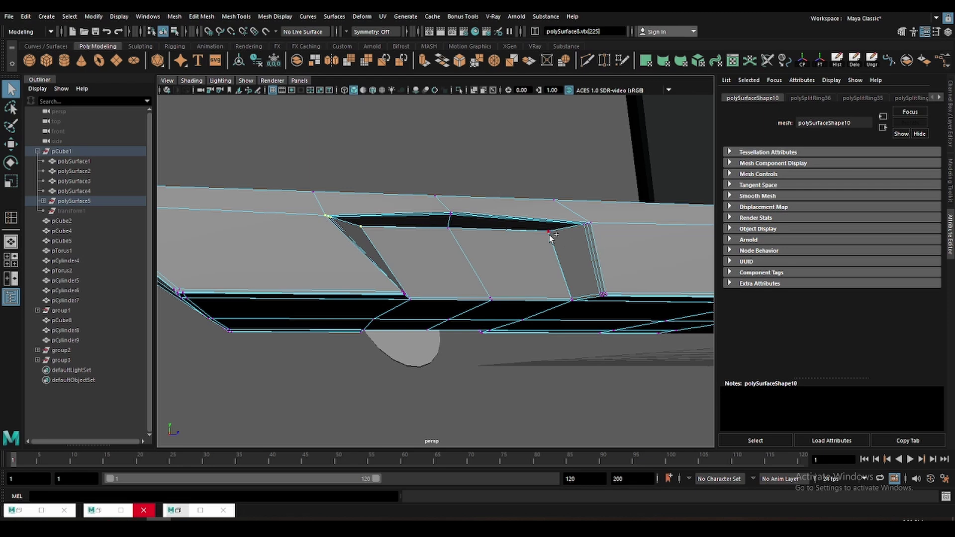
key(3)
key(1)
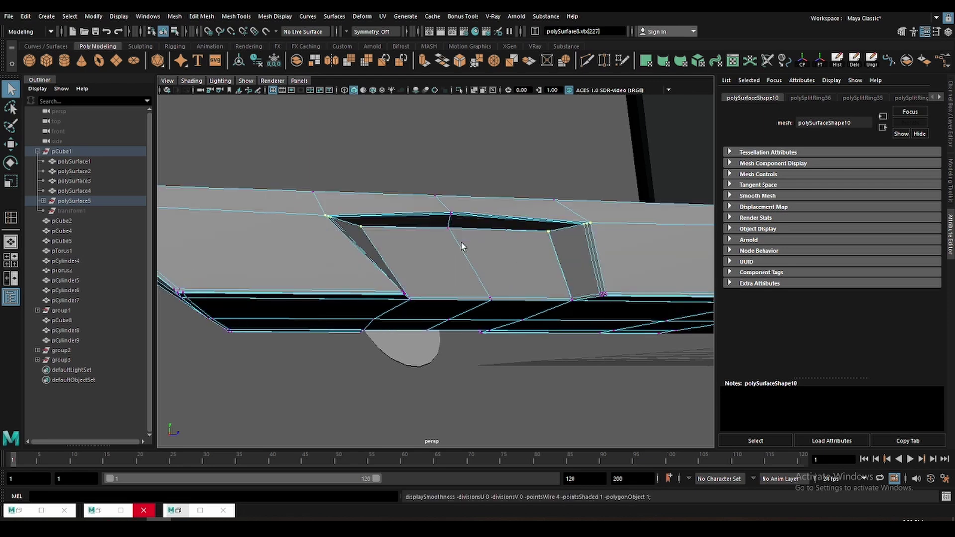
mouse_move(461, 244)
alt+mouse_down()
mouse_move(453, 288)
mouse_move(569, 309)
mouse_move(615, 260)
mouse_move(556, 238)
alt+mouse_up()
key(r)
scroll(458, 289, up, 4)
scroll(525, 274, up, 3)
scroll(549, 263, up, 1)
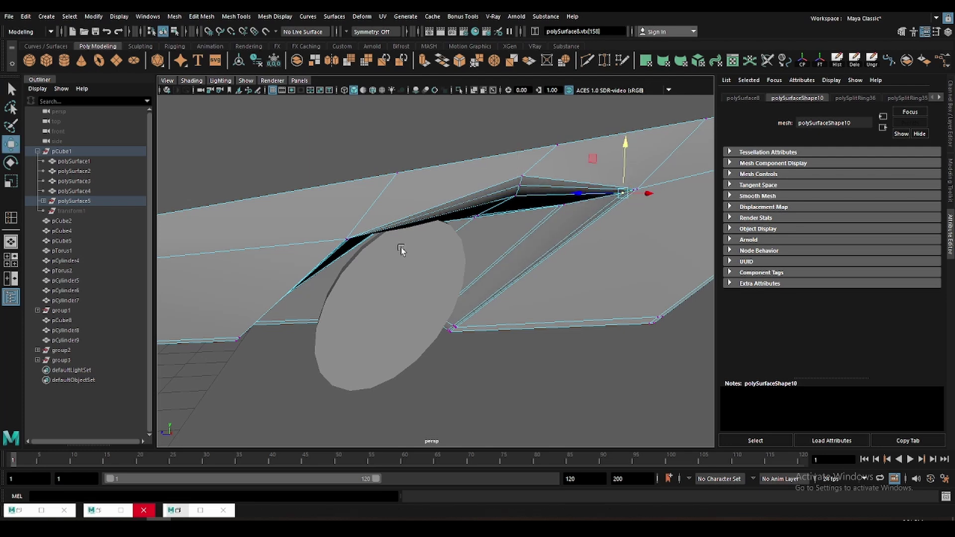
- Undo the vertex averaging and preview the body panel with smooth display
mouse_move(401, 250)
alt+mouse_down()
mouse_move(315, 187)
mouse_move(377, 241)
mouse_move(561, 262)
mouse_move(535, 256)
alt+mouse_up()
key(ctrl+z)
key(F8)
key(3)
key(w)
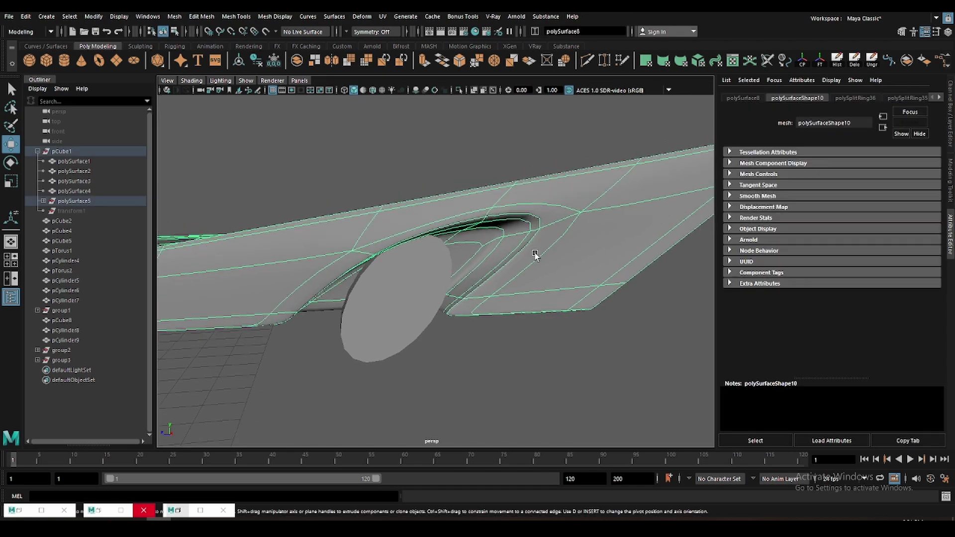
scroll(535, 255, down, 3)
click(401, 390)
scroll(407, 299, up, 2)
- Reselect the body panel and view its opening and underside from above
click(477, 269)
alt+drag(476, 269, 463, 266)
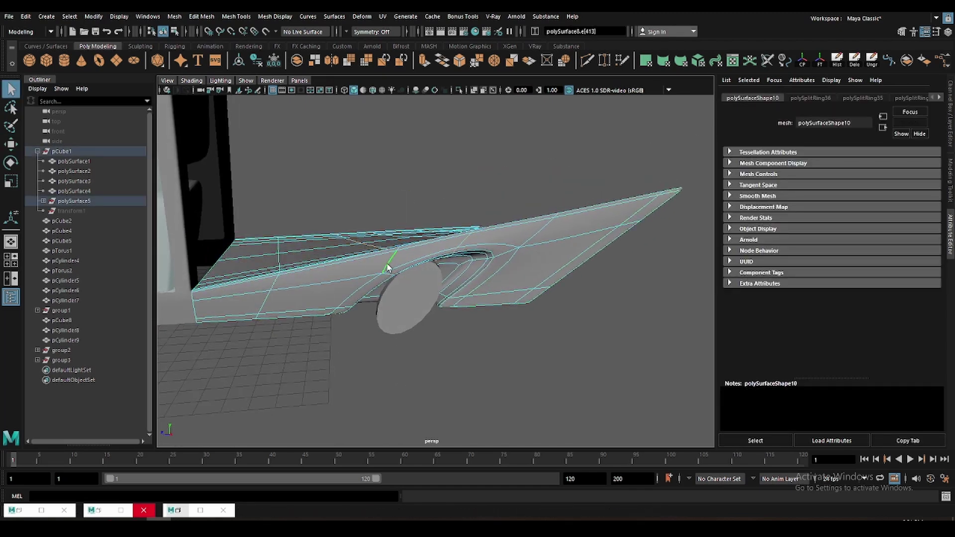
scroll(416, 285, up, 3)
key(q)
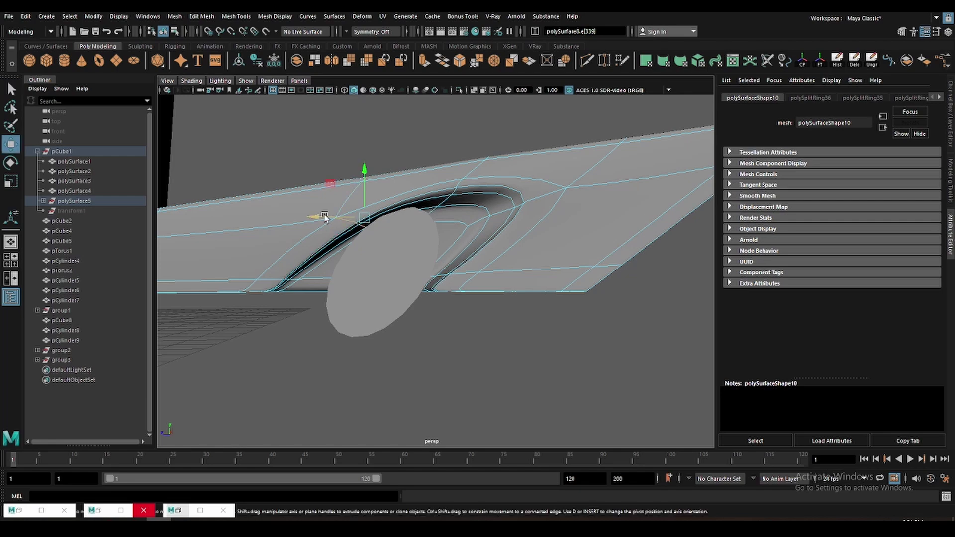
mouse_move(310, 214)
alt+mouse_down()
mouse_move(421, 250)
mouse_move(392, 262)
mouse_move(390, 143)
alt+mouse_up()
key(F8)
key(ctrl+h)
key(shift+h)
- Insert an extra edge loop along the front panel
shift+right_click(397, 166)
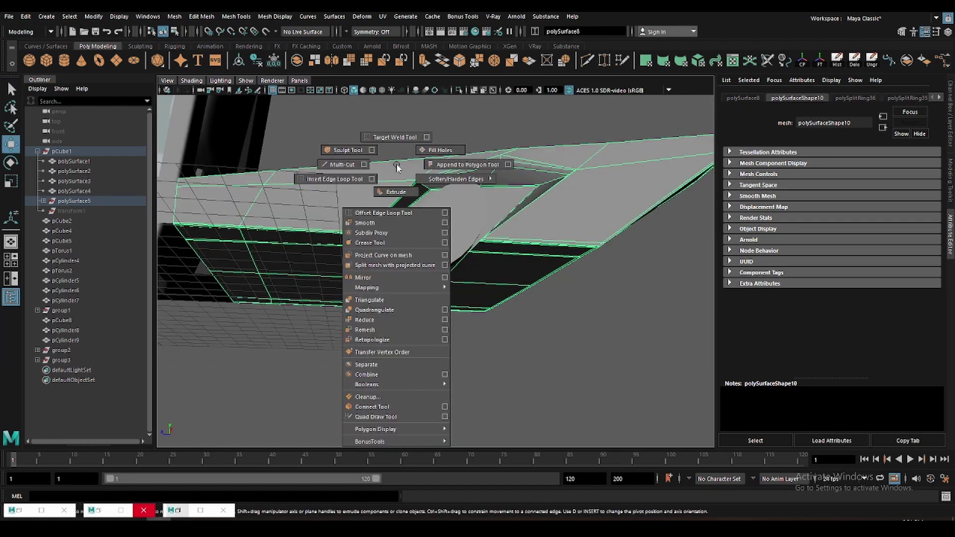
shift+right_drag(397, 165, 372, 183)
click(366, 180)
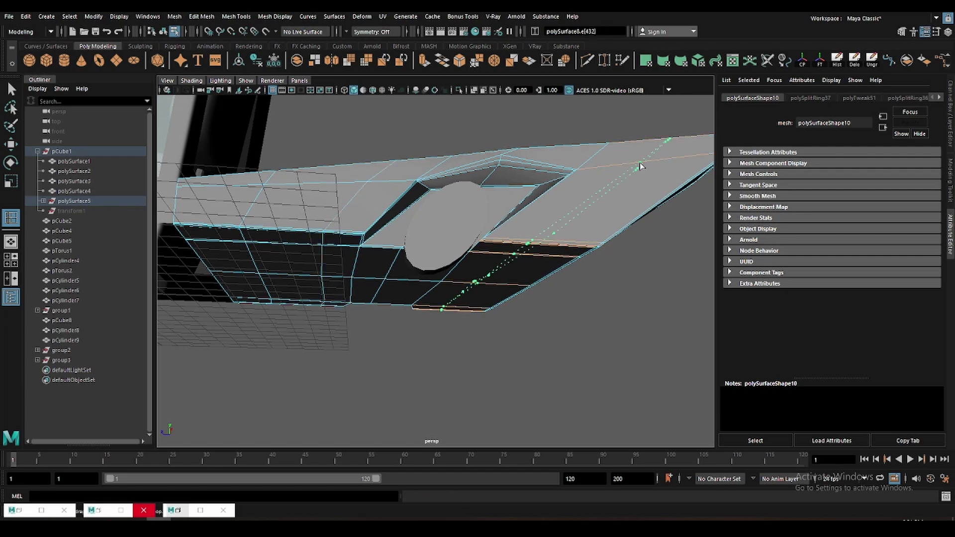
key(w)
key(3)
- Delete the front panel's end faces and a stray face, leaving that end open
mouse_move(508, 144)
alt+mouse_down()
mouse_move(446, 375)
mouse_move(369, 288)
mouse_move(373, 260)
mouse_move(488, 276)
alt+mouse_up()
key(q)
key(F11)
click(503, 269)
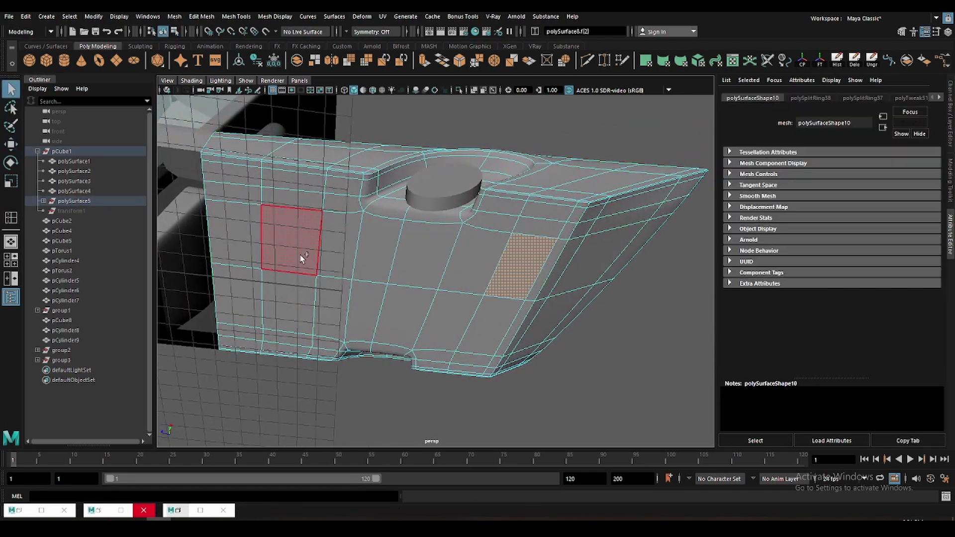
double_click(281, 243)
shift+double_click(291, 306)
shift+click(491, 316)
key(Delete)
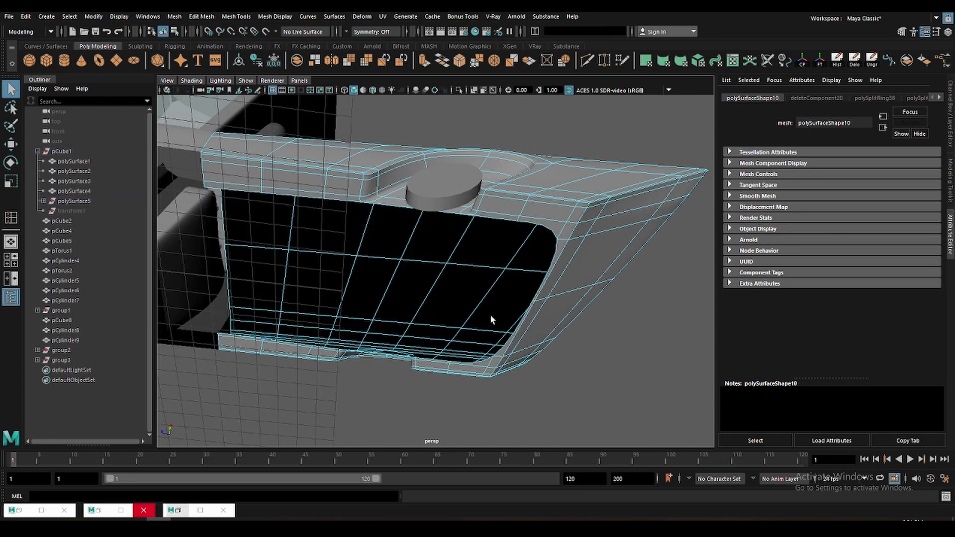
mouse_move(490, 314)
alt+mouse_down()
mouse_move(352, 299)
mouse_move(557, 234)
mouse_move(491, 335)
mouse_move(488, 386)
alt+mouse_up()
key(Delete)
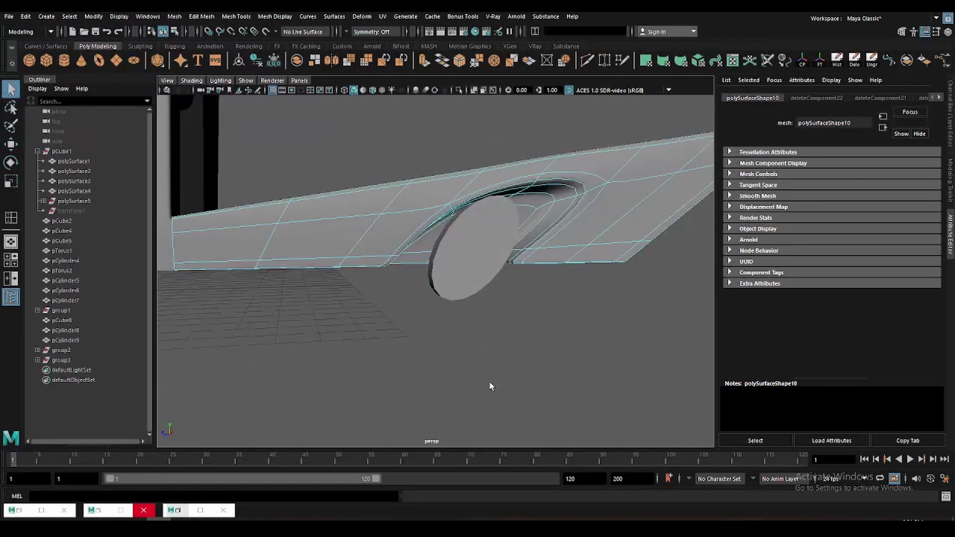
- Select and scale an edge on the wheel-arch slot
click(488, 386)
click(515, 252)
alt+drag(516, 252, 479, 335)
key(F10)
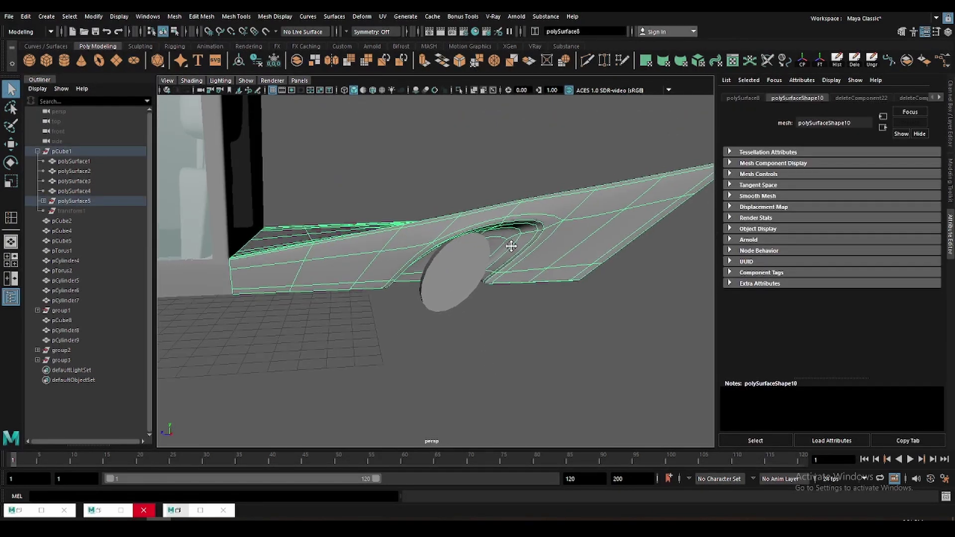
alt+drag(512, 245, 508, 256)
click(495, 241)
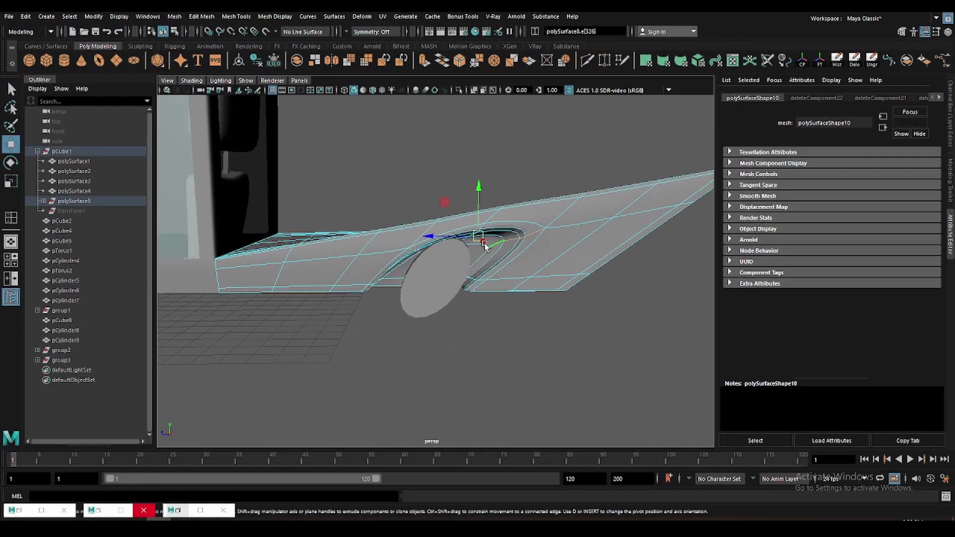
key(r)
alt+drag(425, 239, 444, 243)
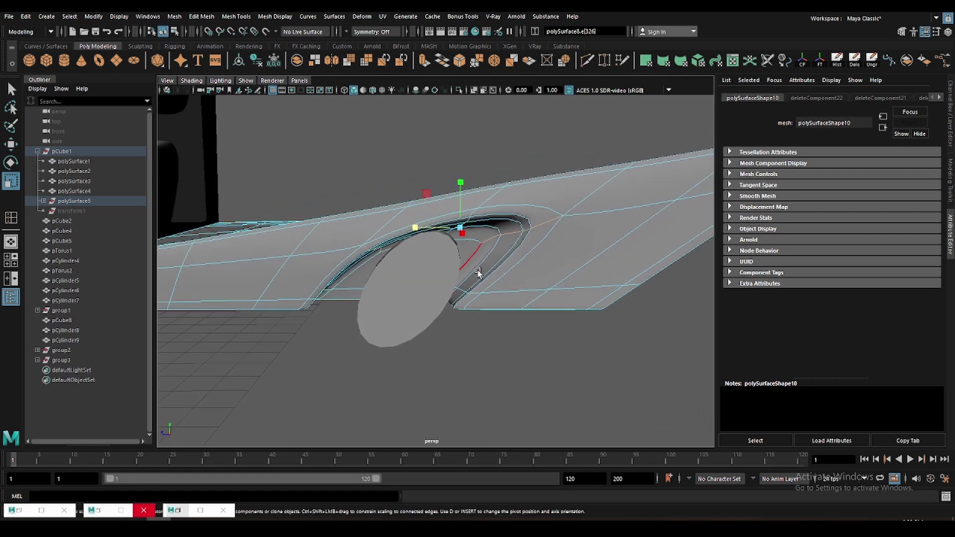
alt+middle_drag(475, 273, 486, 271)
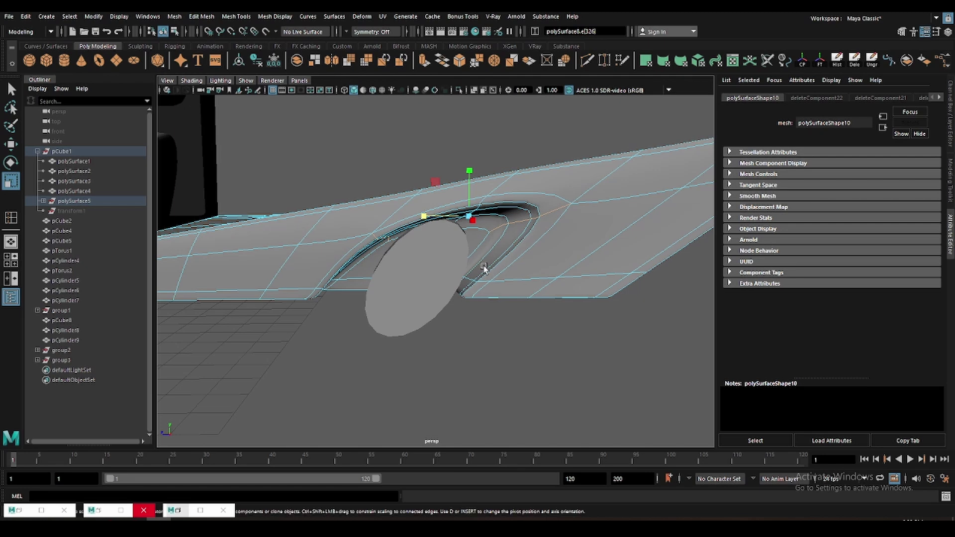
mouse_move(485, 268)
alt+mouse_down()
mouse_move(500, 273)
mouse_move(494, 241)
mouse_move(490, 249)
alt+mouse_up()
key(F8)
click(499, 242)
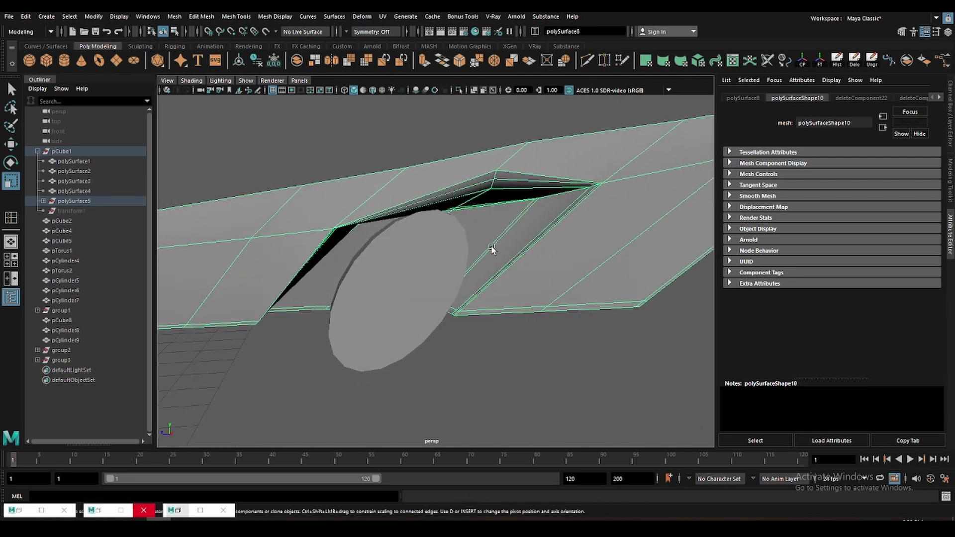
- Pull the slot's top vertex upward and inspect the reshaped arch
key(q)
key(F9)
click(496, 194)
drag(498, 173, 495, 151)
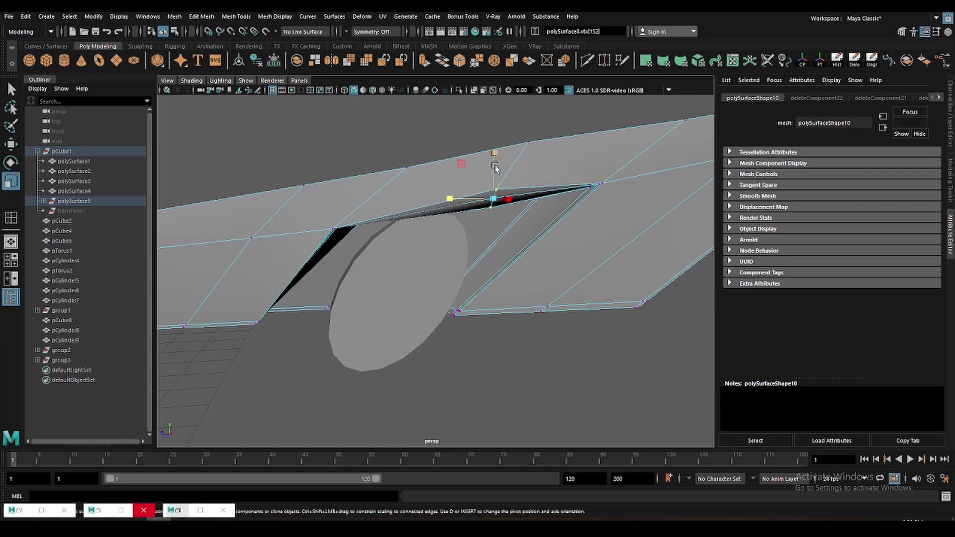
key(e)
key(r)
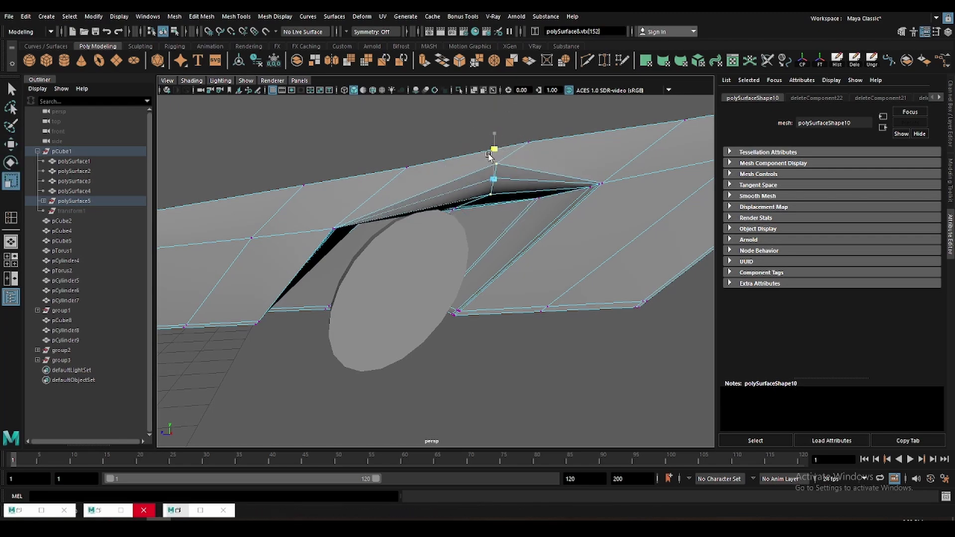
alt+drag(498, 198, 654, 257)
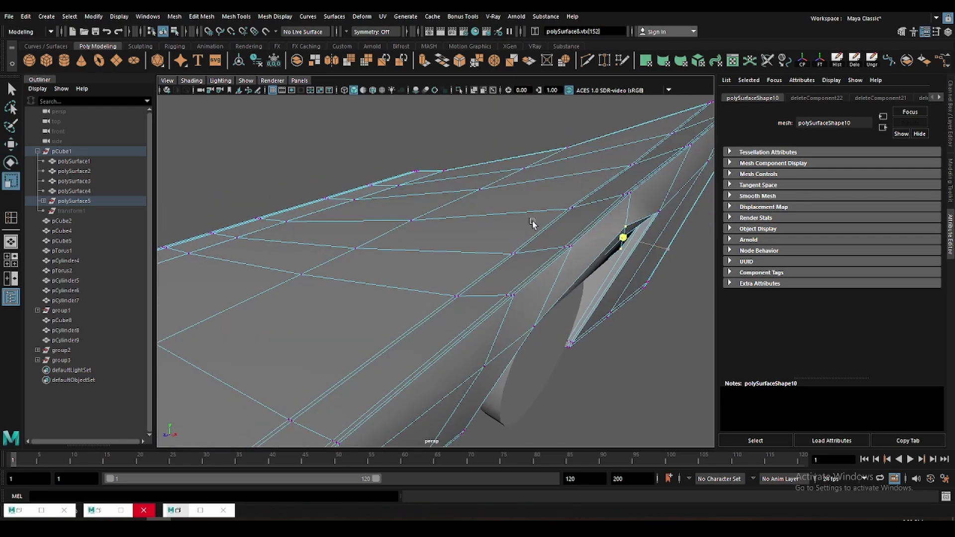
alt+drag(533, 223, 513, 269)
key(q)
key(r)
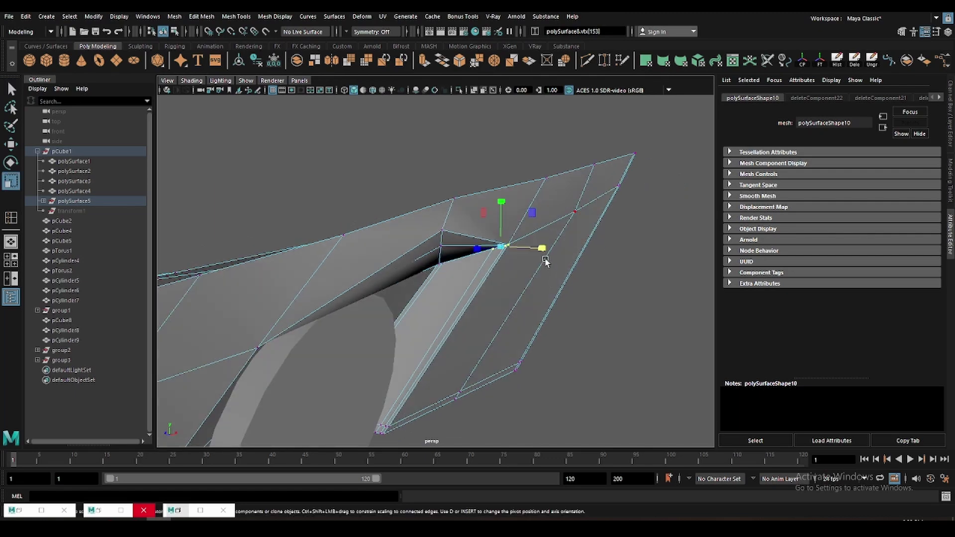
mouse_move(412, 230)
alt+mouse_down()
mouse_move(601, 252)
mouse_move(351, 271)
mouse_move(324, 323)
mouse_move(307, 330)
mouse_move(327, 284)
mouse_move(452, 305)
mouse_move(487, 242)
mouse_move(505, 271)
mouse_move(486, 262)
mouse_move(491, 273)
mouse_move(501, 210)
mouse_move(582, 204)
alt+mouse_up()
key(q)
key(w)
key(r)
key(q)
- Slide another slot vertex, relax the arch vertices with 10 averaging iterations, then deselect
click(500, 205)
key(w)
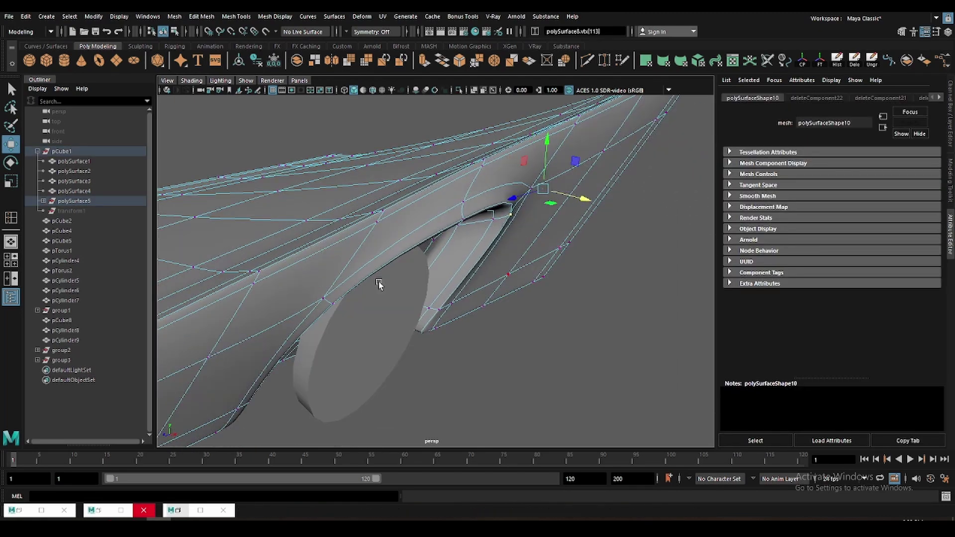
drag(363, 318, 363, 332)
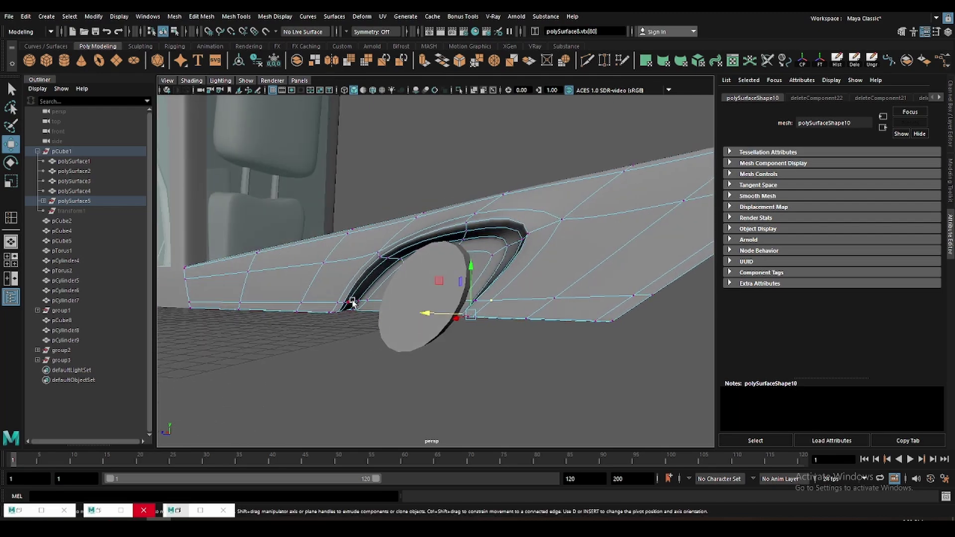
key(w)
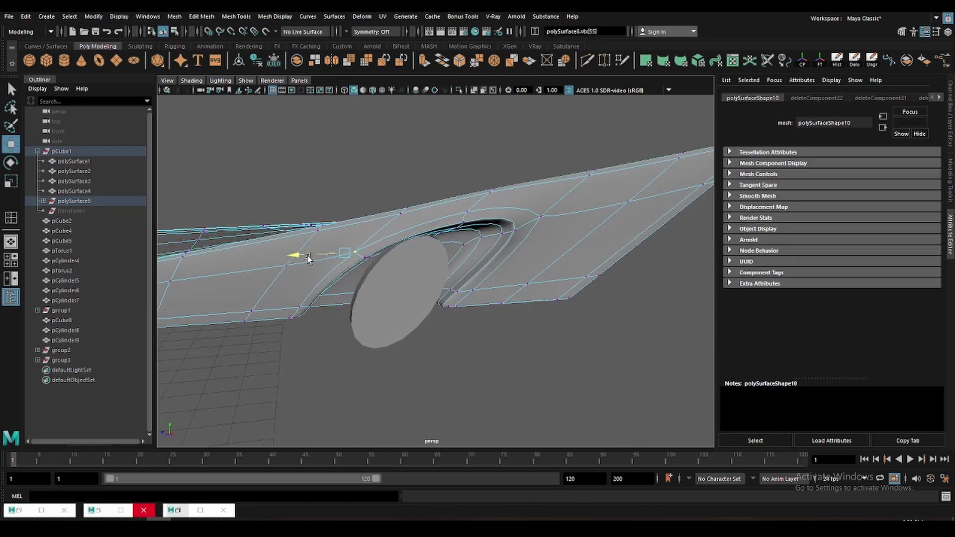
mouse_move(309, 259)
alt+mouse_down()
mouse_move(462, 243)
mouse_move(433, 209)
alt+mouse_up()
shift+right_drag(437, 292, 464, 240)
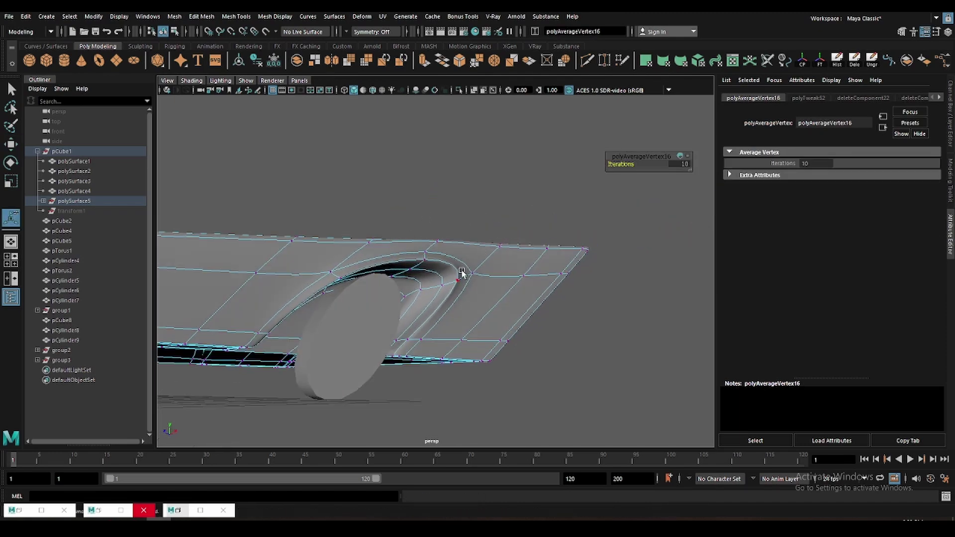
click(571, 288)
mouse_move(572, 288)
alt+mouse_down()
mouse_move(454, 290)
mouse_move(407, 277)
alt+mouse_up()
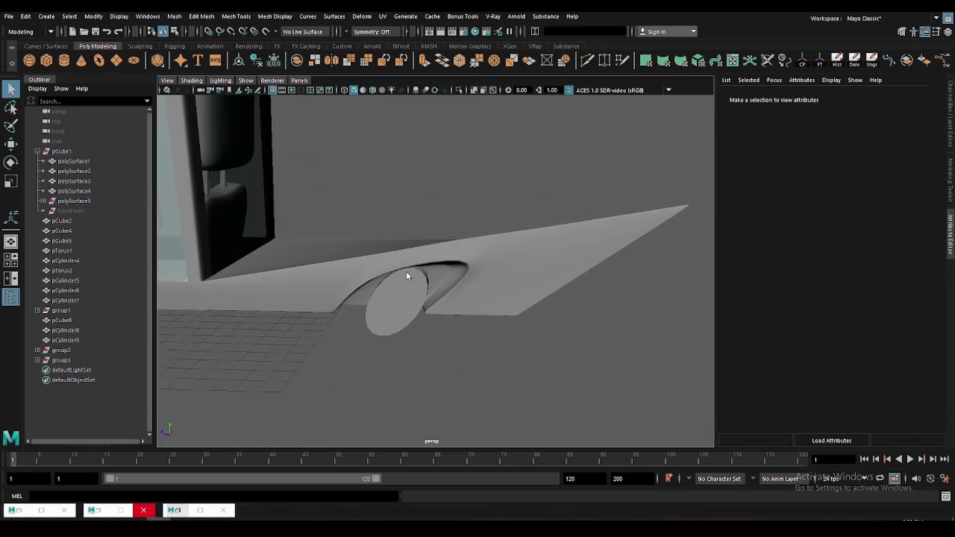
- Slide the arch slot edge left to reshape the opening above the wheel
click(406, 276)
alt+drag(486, 271, 476, 271)
right_drag(476, 271, 506, 260)
click(481, 265)
key(r)
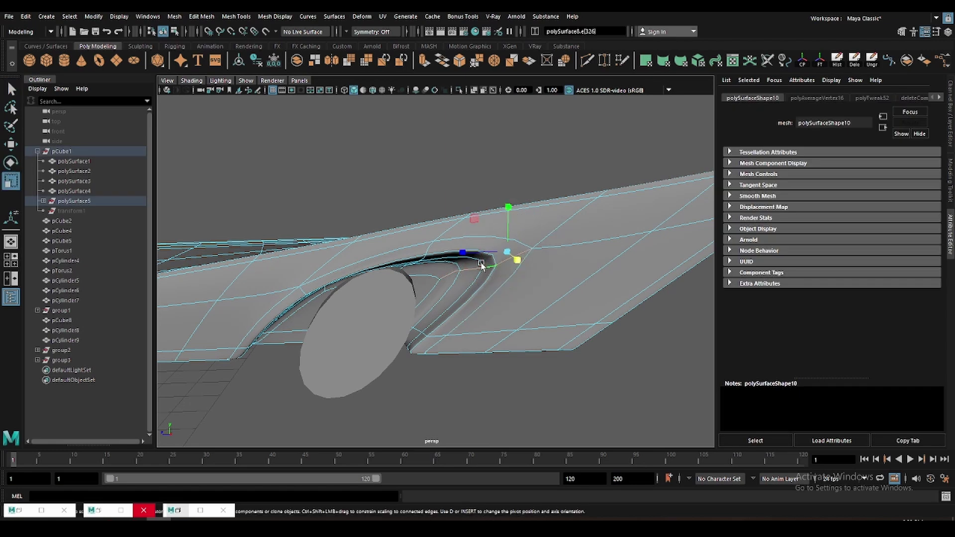
key(w)
alt+drag(473, 260, 488, 276)
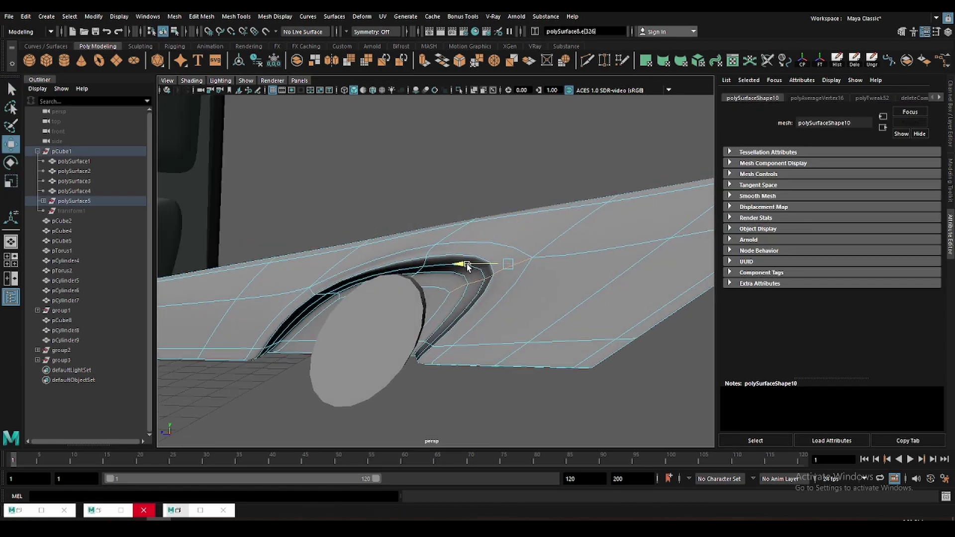
mouse_move(403, 246)
mouse_down()
mouse_move(379, 247)
mouse_move(395, 273)
mouse_move(466, 199)
mouse_up()
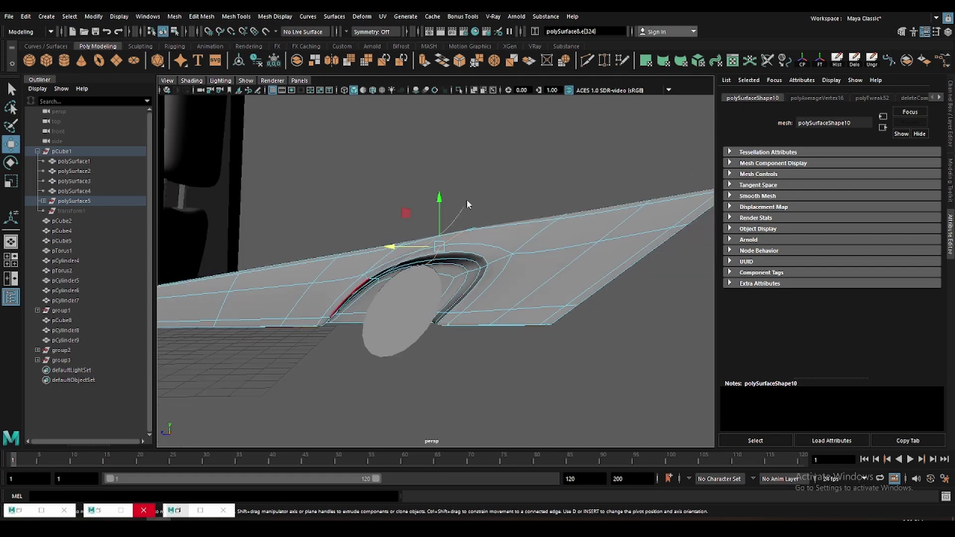
click(501, 208)
- Rotate the wheel disc pCylinder7 so it sits inside its arch
alt+right_drag(509, 262, 437, 263)
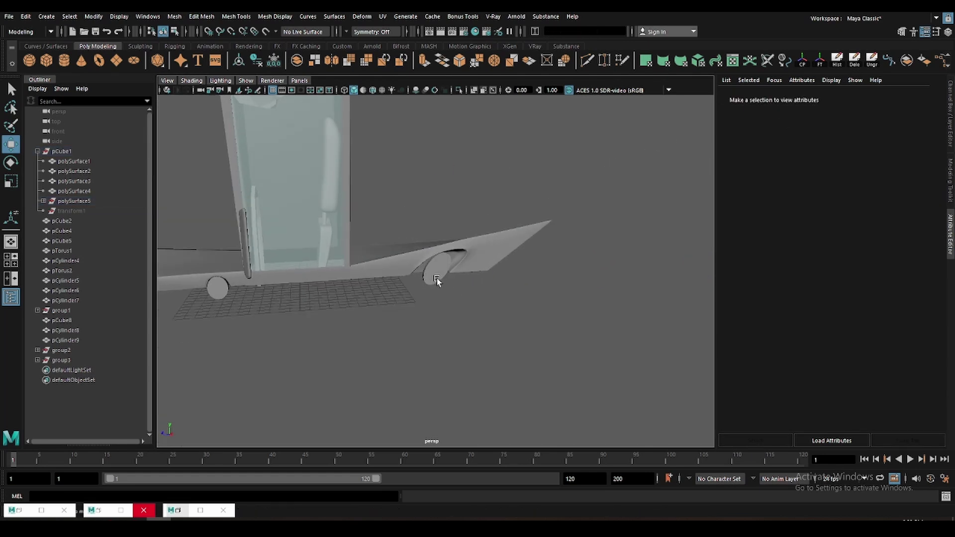
mouse_move(437, 262)
alt+mouse_down()
mouse_move(513, 279)
mouse_move(477, 250)
mouse_move(465, 278)
alt+mouse_up()
click(513, 279)
key(e)
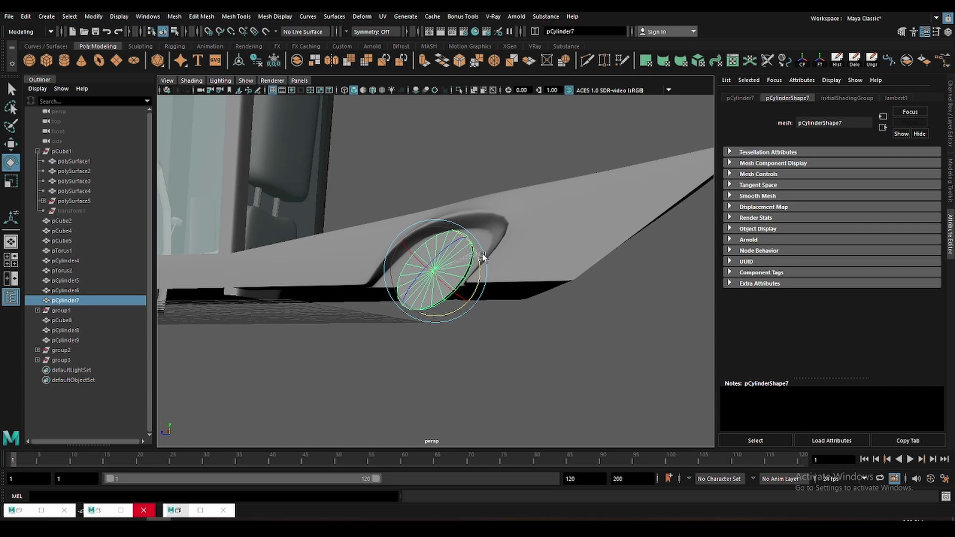
key(w)
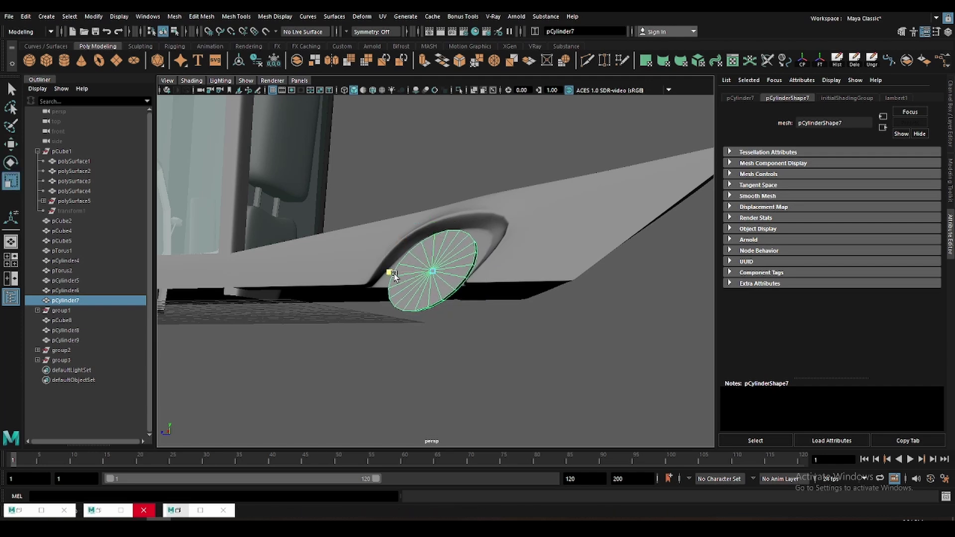
- Select the arch-top edges on polySurface9, ready to move them
mouse_move(394, 276)
alt+mouse_down()
mouse_move(510, 325)
mouse_move(390, 288)
alt+mouse_up()
key(q)
click(384, 247)
mouse_move(384, 247)
alt+right_down()
mouse_move(441, 239)
mouse_move(441, 219)
alt+right_up()
click(420, 238)
mouse_move(421, 238)
alt+mouse_down()
mouse_move(406, 238)
mouse_move(487, 294)
mouse_move(438, 267)
mouse_move(449, 280)
alt+mouse_up()
key(w)
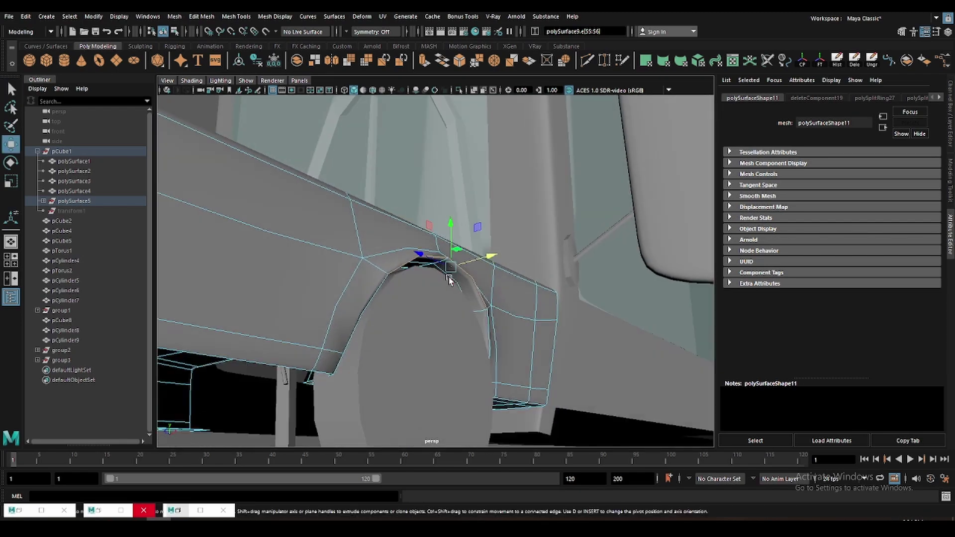
- Select and move the edge loop around the wheel arch
mouse_move(432, 241)
alt+mouse_down()
mouse_move(473, 277)
mouse_move(457, 262)
mouse_move(486, 320)
mouse_move(516, 337)
mouse_move(523, 313)
mouse_move(454, 284)
mouse_move(456, 253)
alt+mouse_up()
click(454, 283)
double_click(437, 245)
key(w)
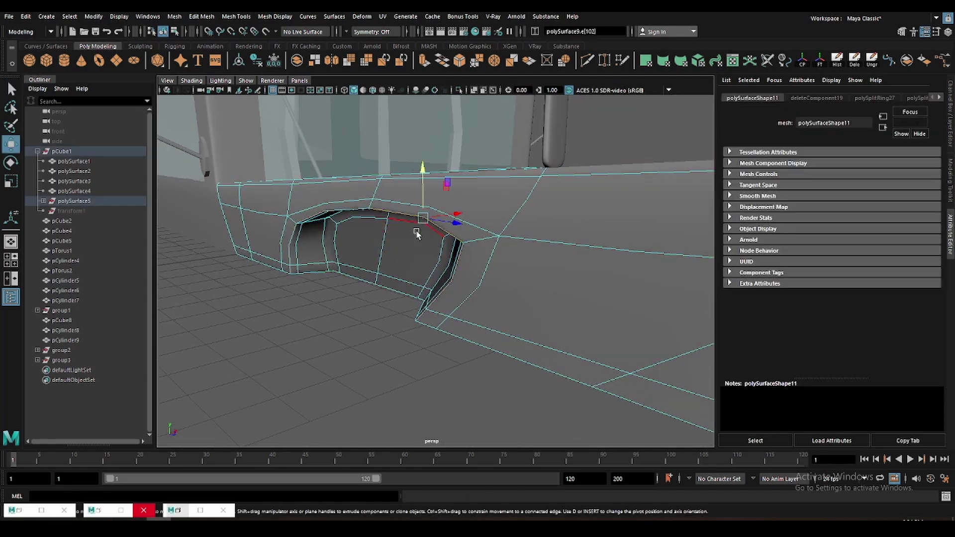
alt+drag(372, 201, 359, 243)
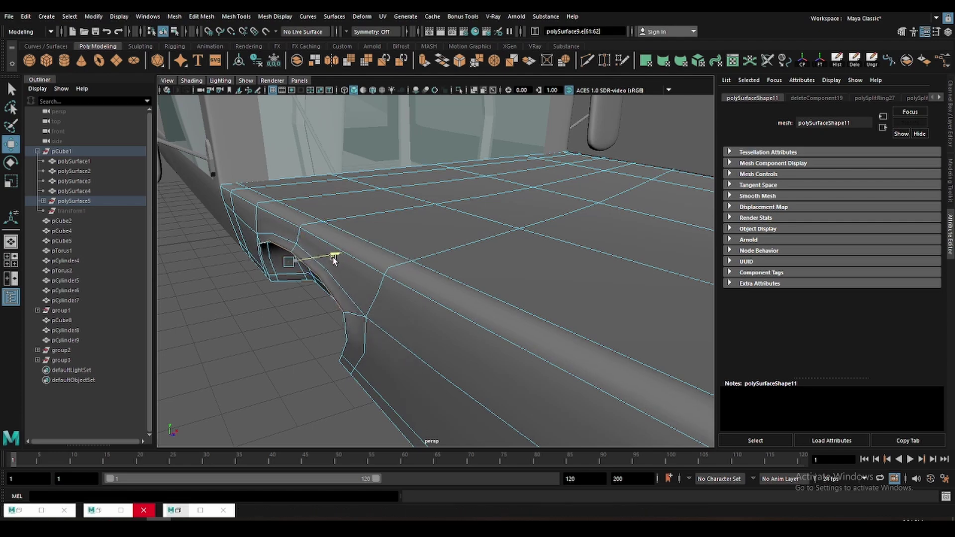
mouse_move(294, 251)
alt+mouse_down()
mouse_move(427, 221)
mouse_move(446, 268)
alt+mouse_up()
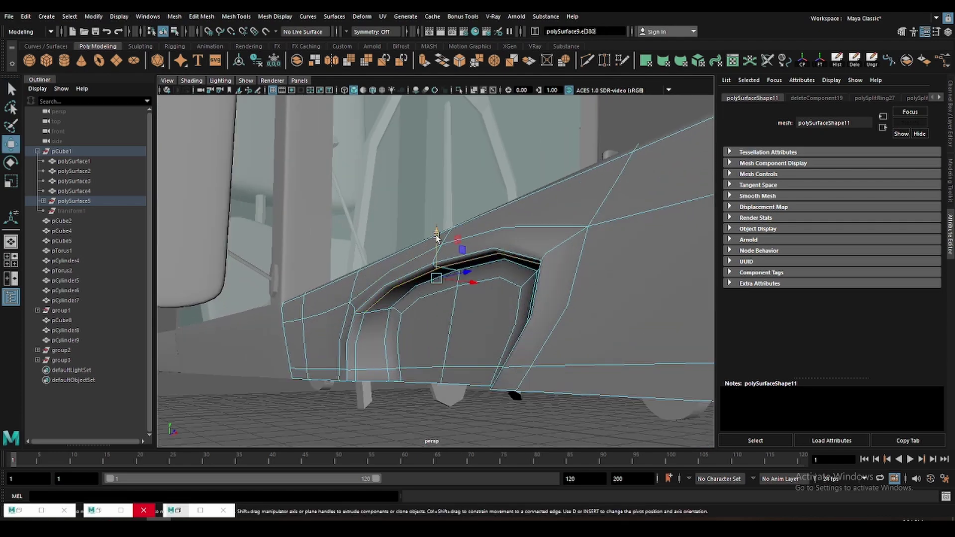
alt+drag(436, 236, 451, 277)
key(q)
alt+drag(431, 244, 472, 271)
key(F8)
mouse_move(326, 284)
alt+mouse_down()
mouse_move(514, 311)
mouse_move(307, 239)
mouse_move(435, 322)
alt+mouse_up()
click(435, 322)
mouse_move(416, 276)
alt+mouse_down()
mouse_move(437, 319)
mouse_move(470, 315)
mouse_move(524, 273)
mouse_move(376, 293)
mouse_move(571, 320)
mouse_move(515, 309)
mouse_move(548, 317)
alt+mouse_up()
- Insert four edge loops with edge flow across the hood panel polySurface8
click(524, 273)
click(376, 292)
click(515, 309)
key(F10)
click(532, 316)
click(544, 213)
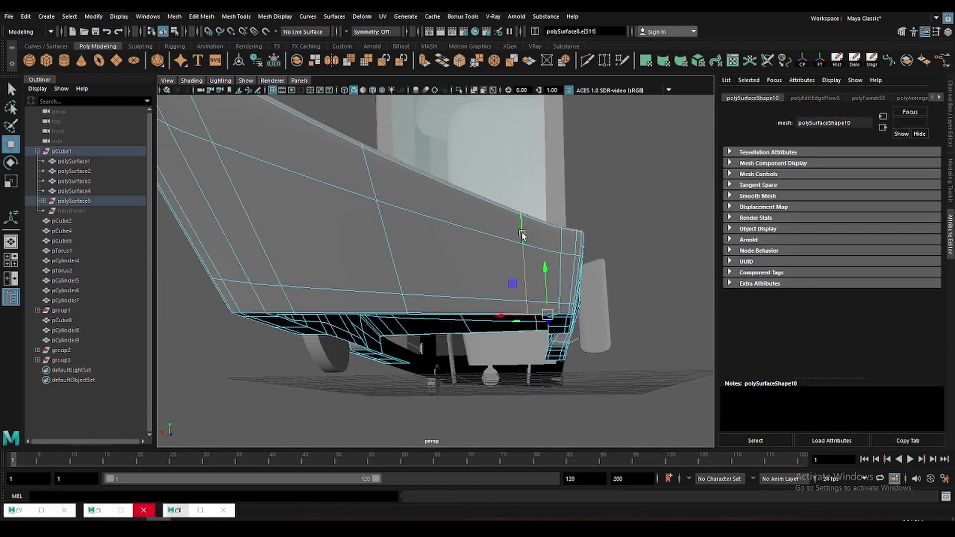
click(522, 234)
mouse_move(522, 234)
alt+mouse_down()
mouse_move(417, 269)
mouse_move(510, 241)
mouse_move(494, 272)
alt+mouse_up()
click(413, 264)
click(378, 254)
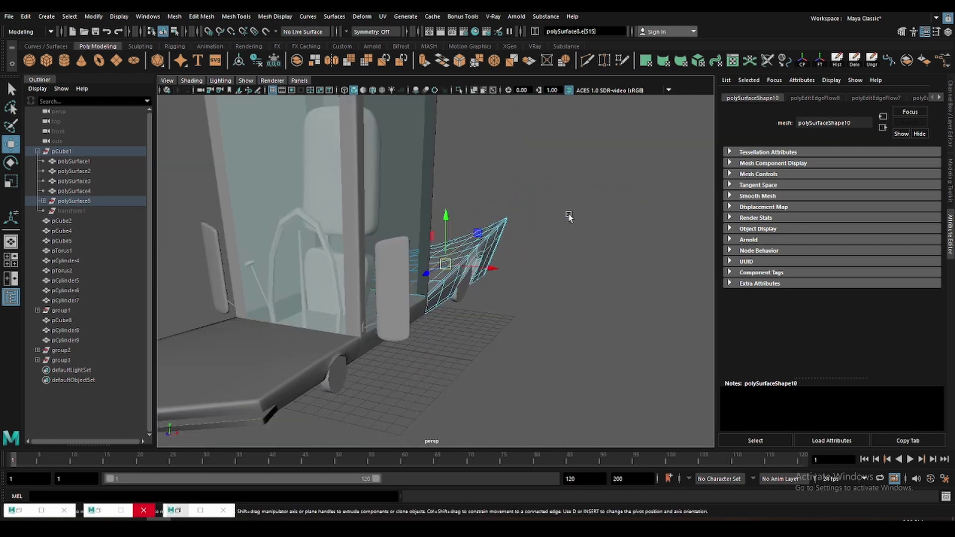
click(494, 272)
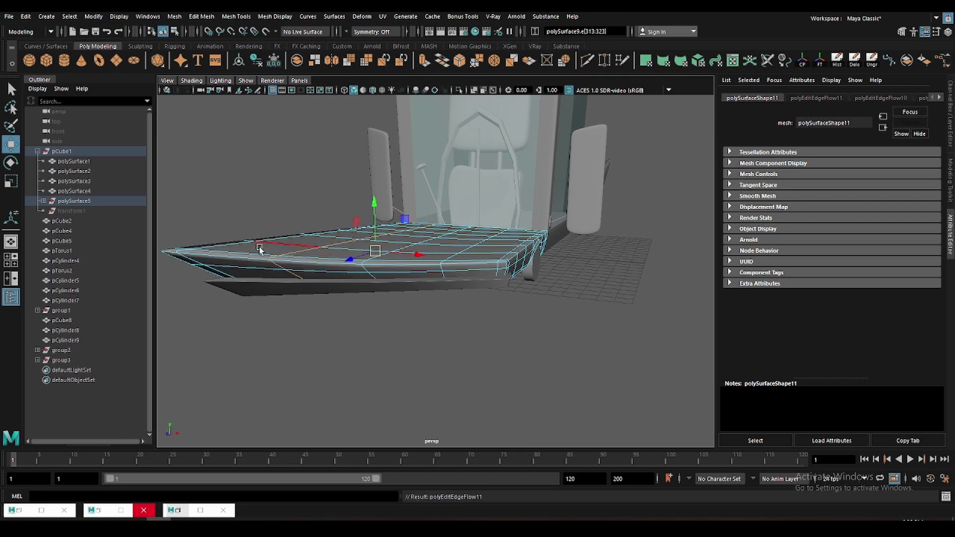
click(444, 303)
mouse_move(259, 249)
alt+mouse_down()
mouse_move(444, 303)
mouse_move(561, 296)
mouse_move(365, 297)
mouse_move(552, 317)
alt+mouse_up()
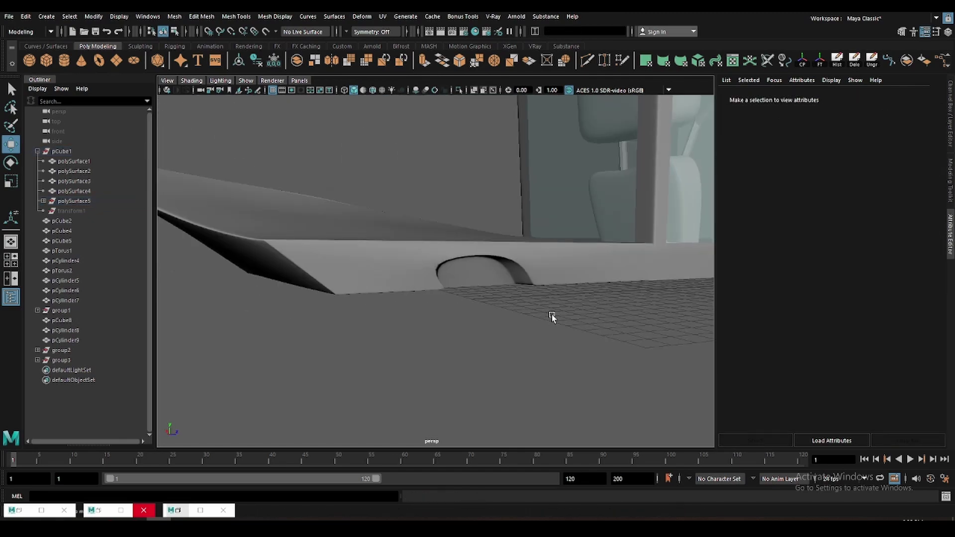
- Adjust the edge at the top of the front panel's wheel arch
click(558, 264)
mouse_move(558, 264)
alt+mouse_down()
mouse_move(282, 269)
mouse_move(471, 246)
mouse_move(433, 247)
mouse_move(472, 253)
mouse_move(549, 324)
mouse_move(547, 306)
mouse_move(454, 301)
mouse_move(490, 341)
mouse_move(464, 302)
mouse_move(565, 316)
mouse_move(475, 281)
mouse_move(483, 274)
alt+mouse_up()
click(283, 269)
key(w)
key(w)
click(549, 324)
- Chamfer the wheel disc's centre vertex into an inner face and scale it up
click(475, 281)
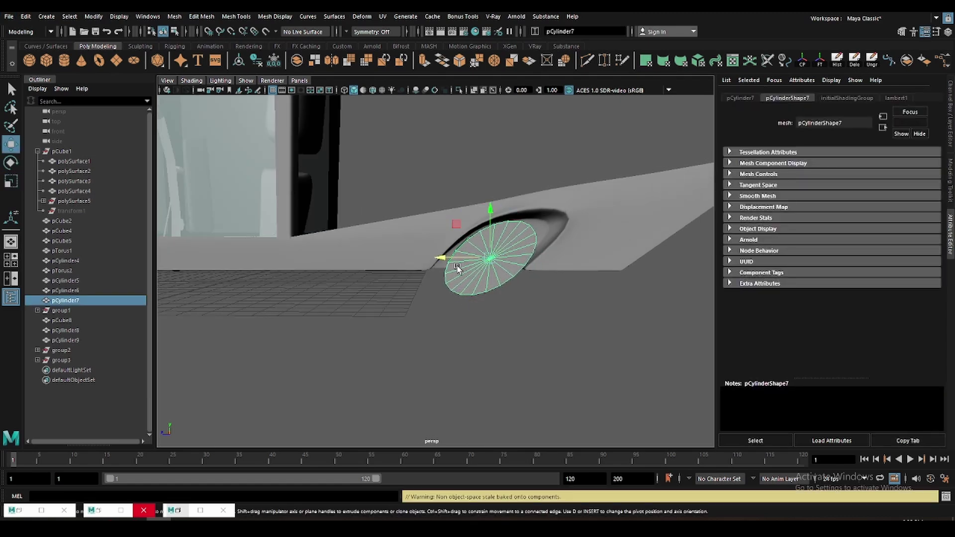
click(486, 316)
scroll(512, 259, up, 5)
key(q)
click(470, 260)
right_drag(471, 259, 434, 273)
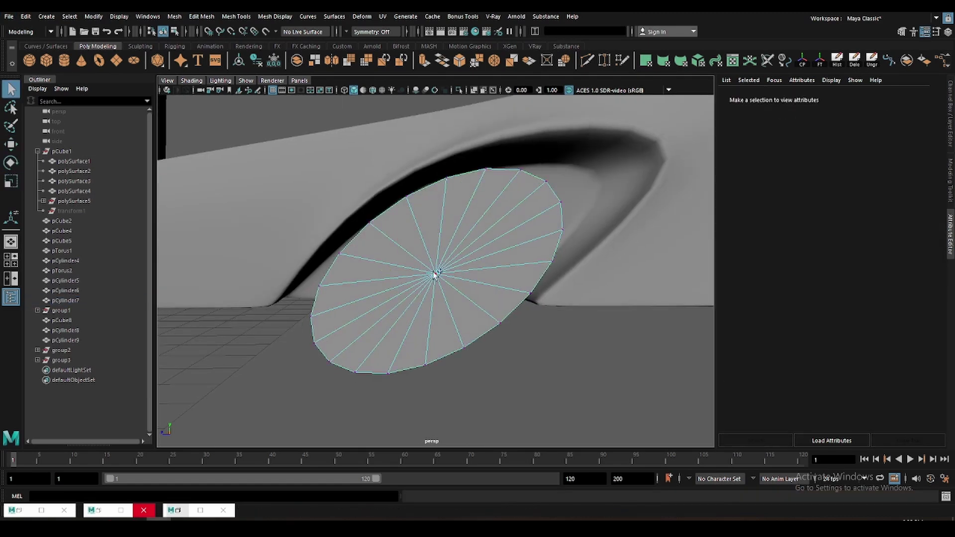
key(ctrl+shift+v)
key(r)
mouse_move(441, 273)
mouse_down()
mouse_move(462, 284)
mouse_move(493, 272)
mouse_up()
key(F8)
- Bevel the tire's rim edge ring with a larger fraction and 4 segments
key(F10)
key(q)
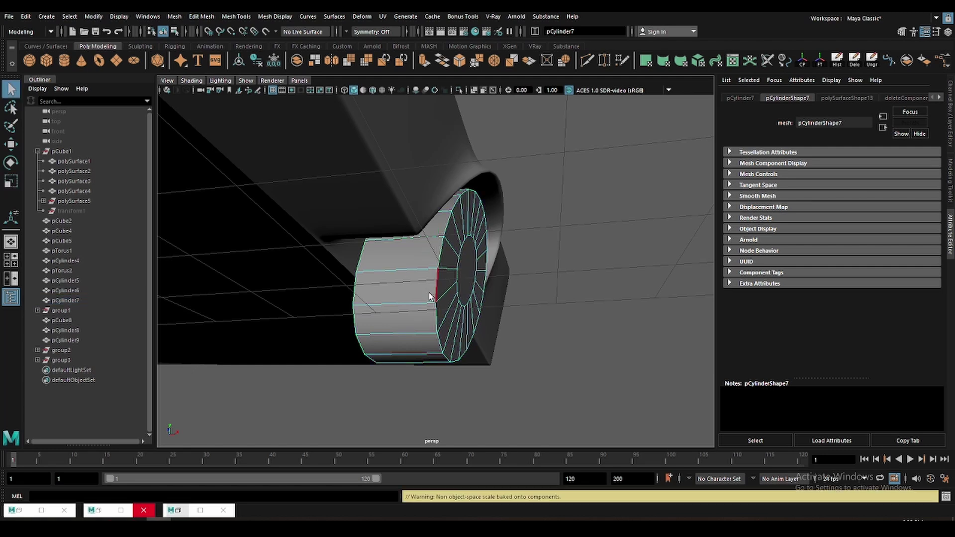
double_click(430, 296)
key(ctrl+b)
alt+drag(395, 284, 438, 258)
mouse_move(886, 183)
mouse_down()
mouse_move(870, 189)
mouse_move(912, 189)
mouse_up()
drag(846, 194, 864, 195)
alt+drag(407, 279, 366, 298)
mouse_move(913, 184)
mouse_down()
mouse_move(928, 185)
mouse_move(845, 195)
mouse_move(871, 193)
mouse_up()
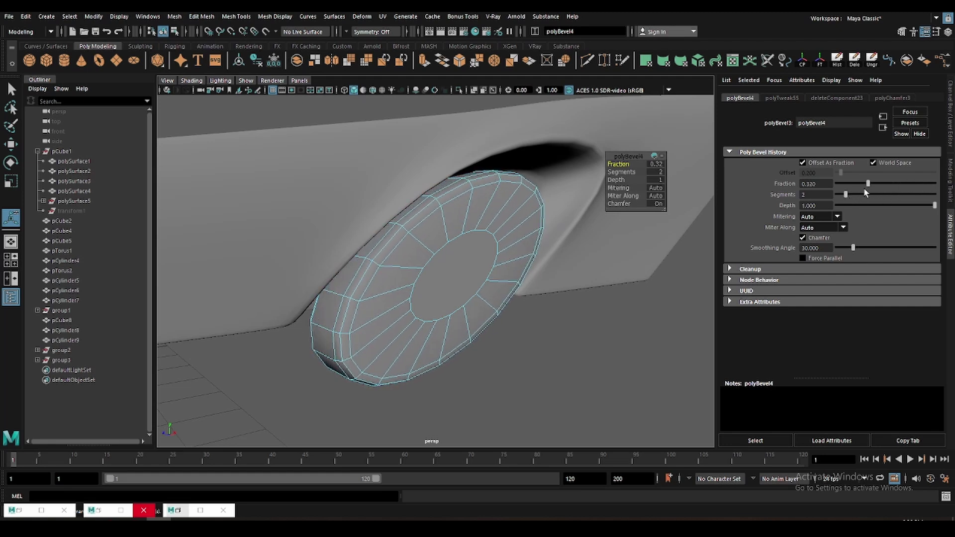
alt+drag(448, 258, 378, 294)
- Select the whole tire and look down on its inner cap
key(F10)
click(354, 297)
key(w)
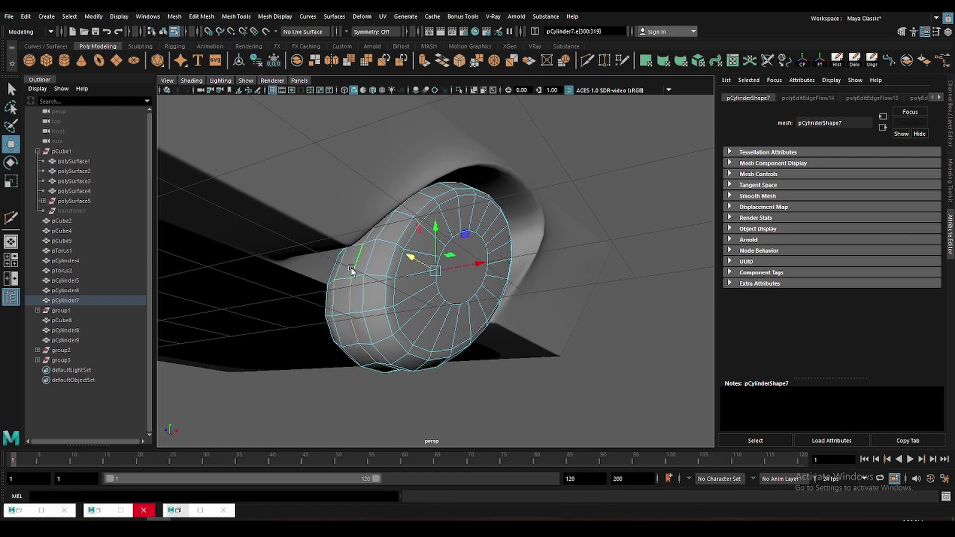
key(F8)
scroll(479, 357, up, 5)
click(478, 357)
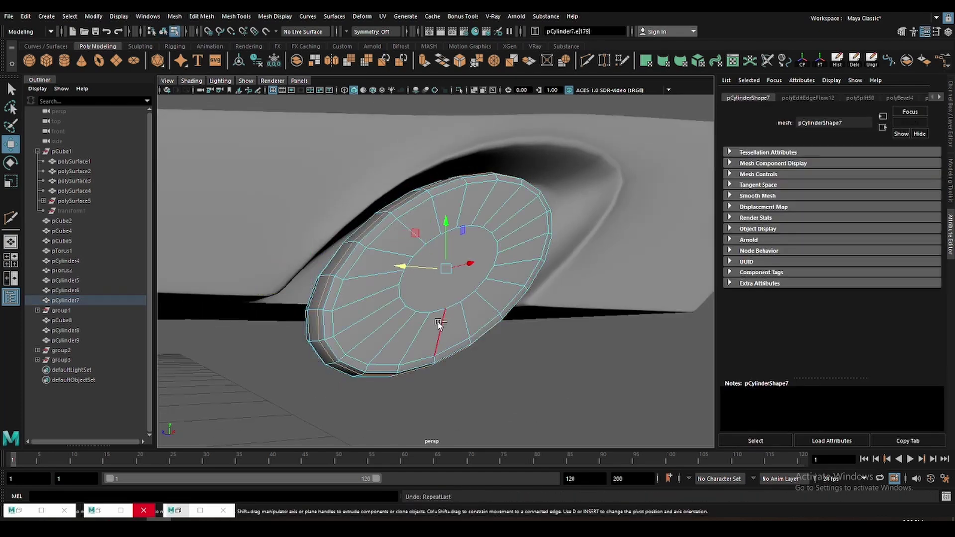
mouse_move(440, 321)
alt+mouse_down()
mouse_move(422, 296)
mouse_move(446, 313)
alt+mouse_up()
- Extrude the tire's inner cap face twice, pushing it in and insetting it
key(F11)
click(445, 272)
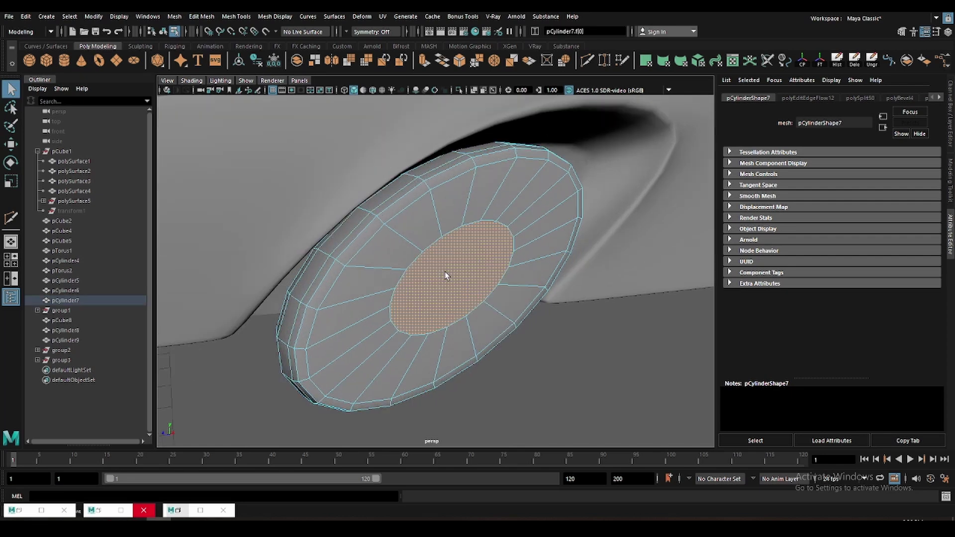
key(ctrl+e)
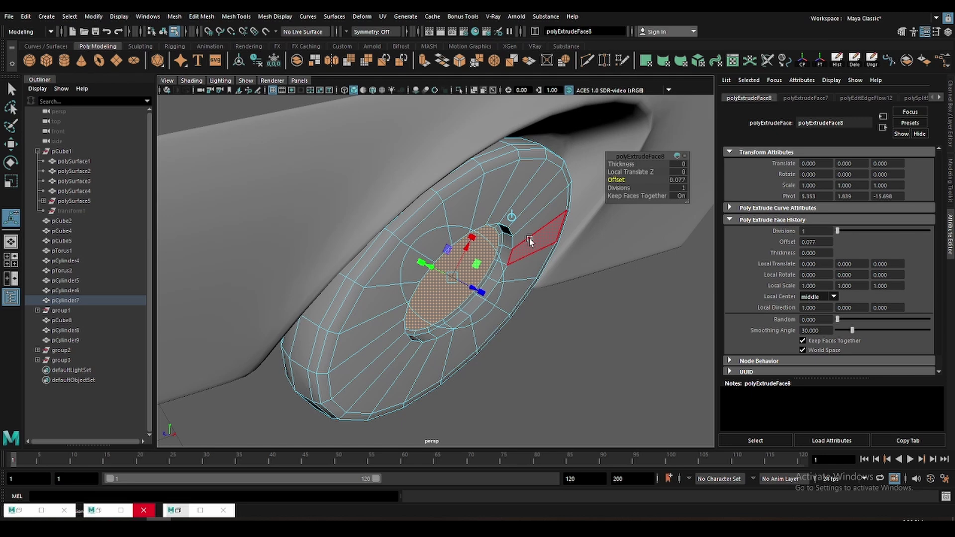
key(ctrl+e)
drag(477, 291, 481, 295)
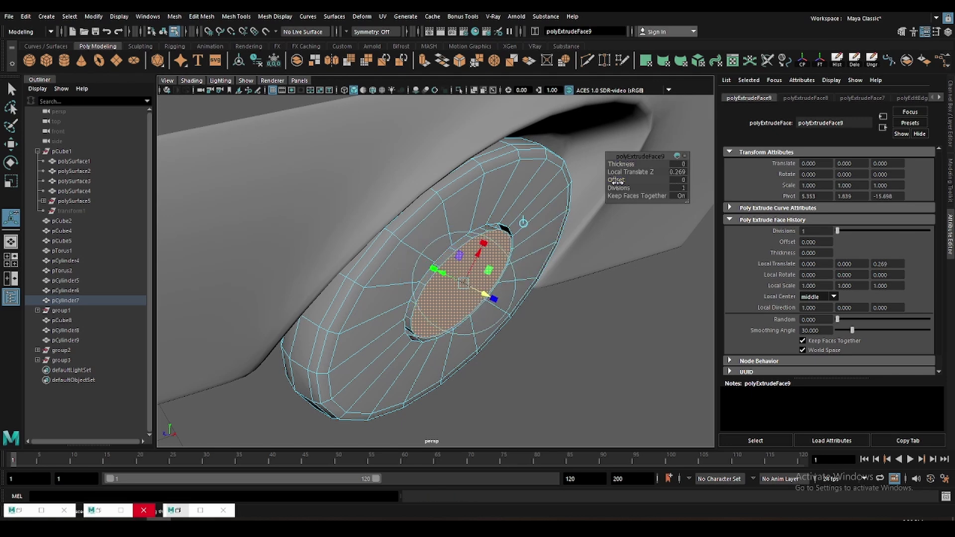
drag(617, 182, 631, 186)
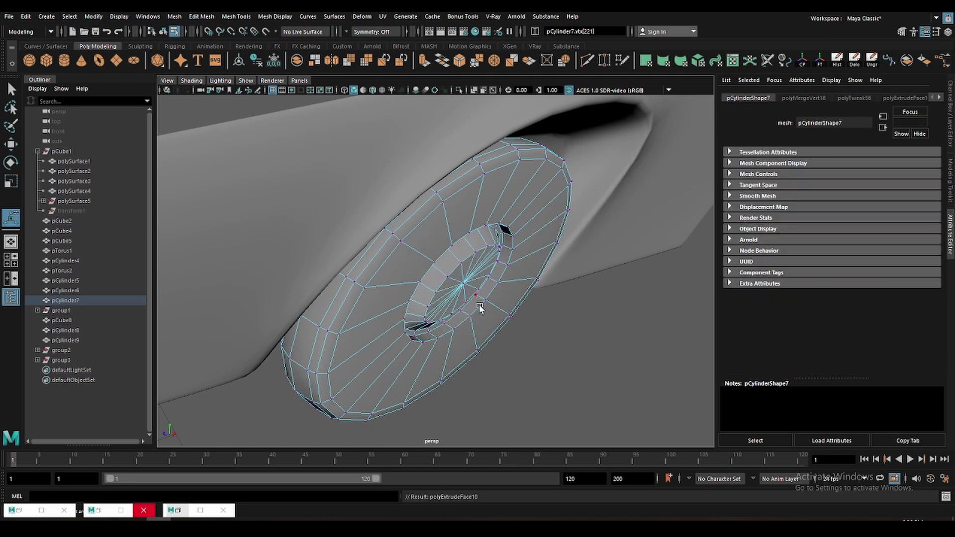
scroll(463, 283, up, 3)
key(ctrl+b)
scroll(465, 294, up, 3)
key(ctrl+z)
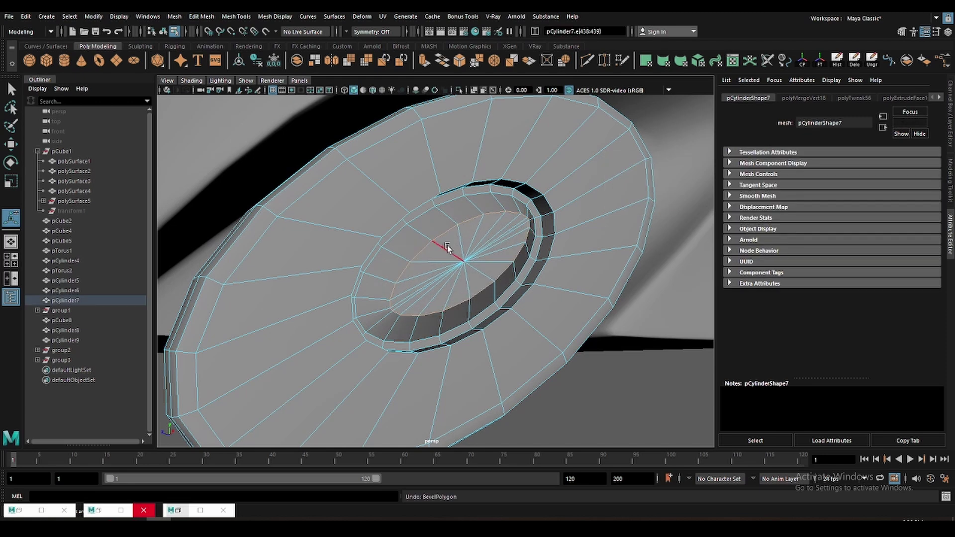
- Add a new edge loop around the tire ring and even out its flow
key(Return)
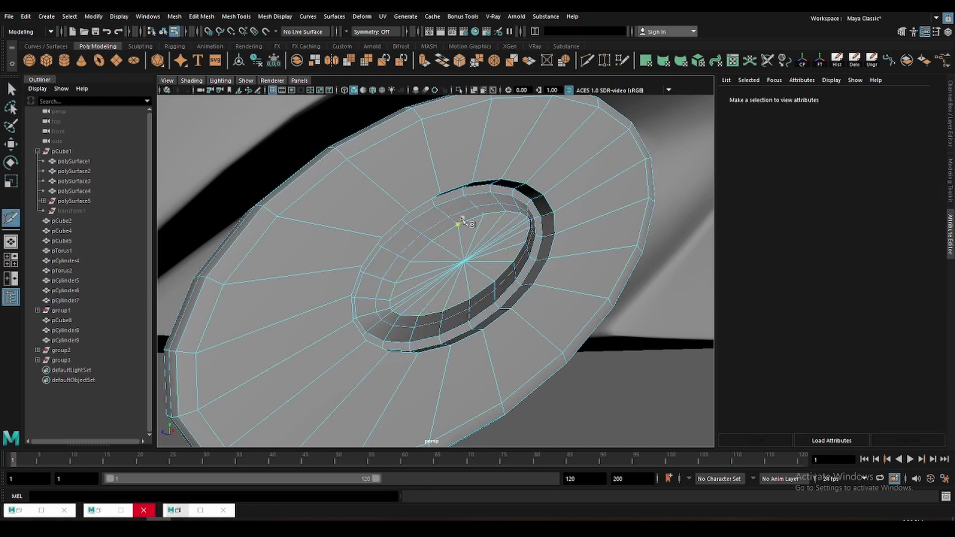
key(w)
shift+right_drag(461, 243, 473, 218)
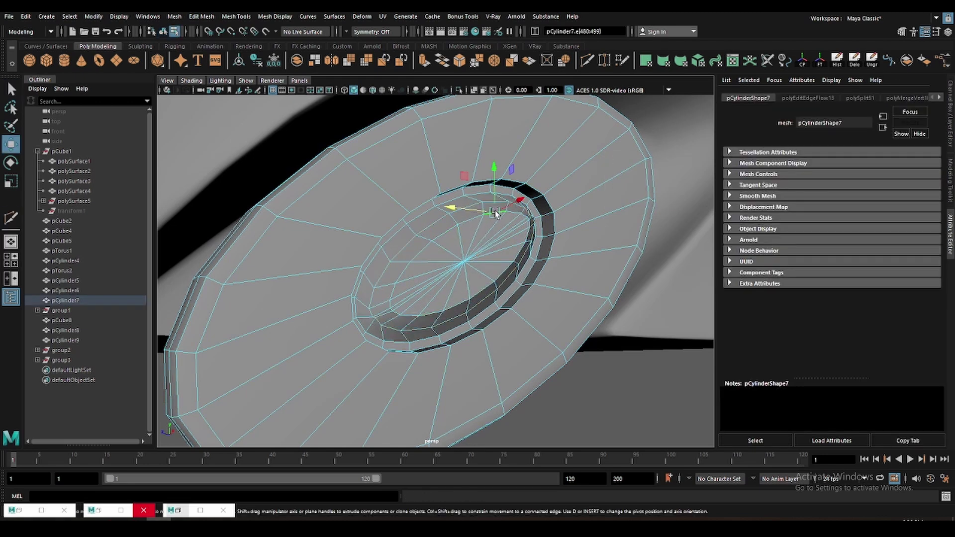
key(g)
key(g)
key(F8)
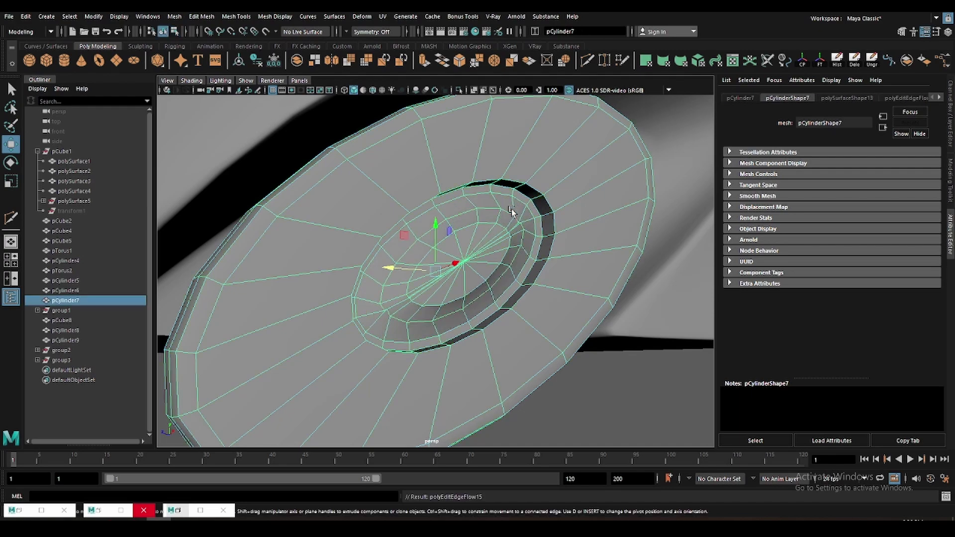
scroll(511, 209, down, 3)
key(ctrl+z)
- Soften the tire's edge shading, then undo back to the ring edge selection
key(ctrl+z)
key(ctrl+z)
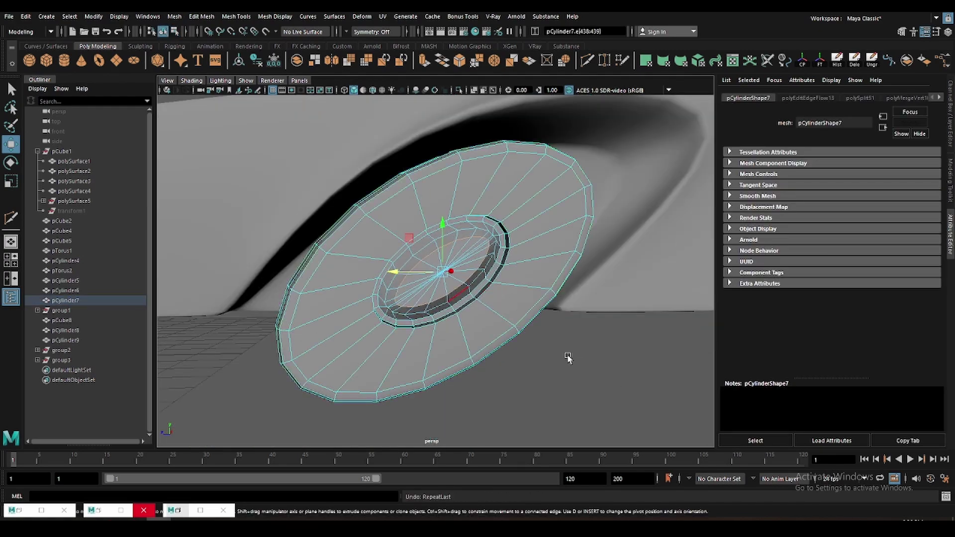
key(F8)
click(497, 230)
shift+right_drag(504, 228, 597, 254)
key(ctrl+z)
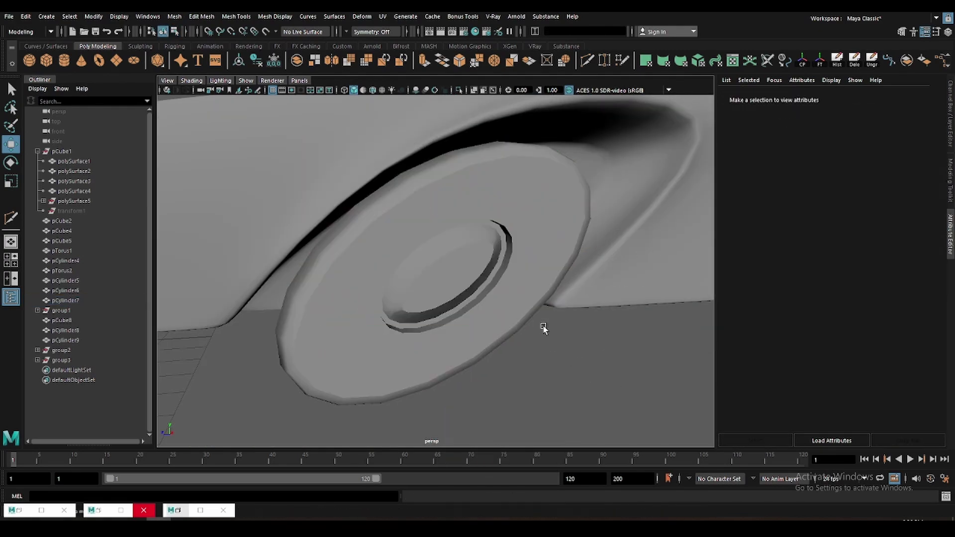
key(ctrl+z)
shift+right_drag(482, 238, 521, 254)
key(ctrl+z)
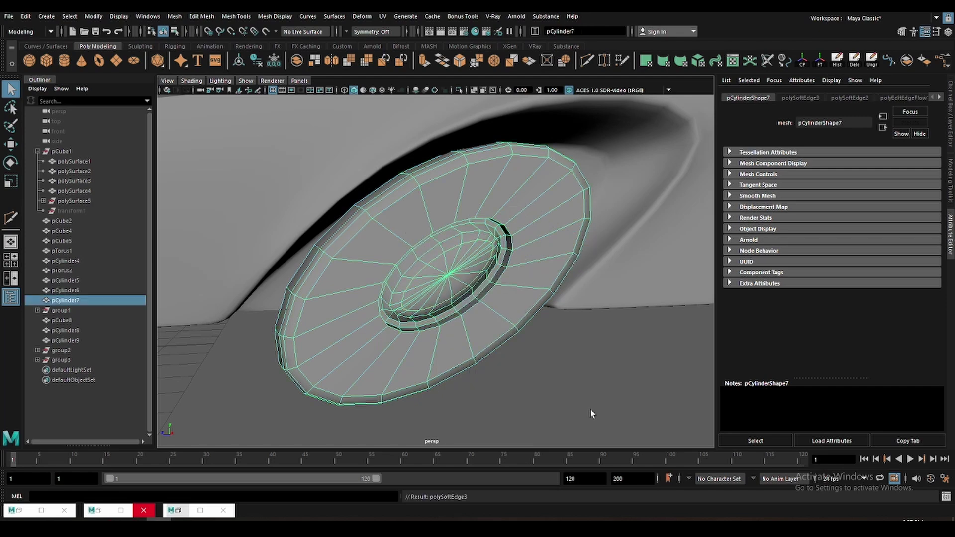
key(ctrl+z)
key(ctrl+z)
key(ctrl+z)
key(ctrl+z)
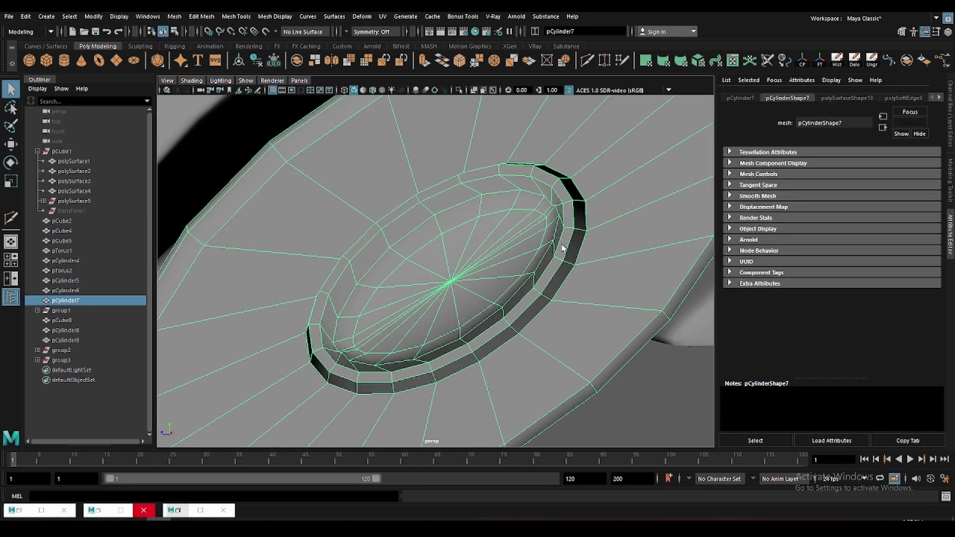
key(ctrl+z)
key(ctrl+z)
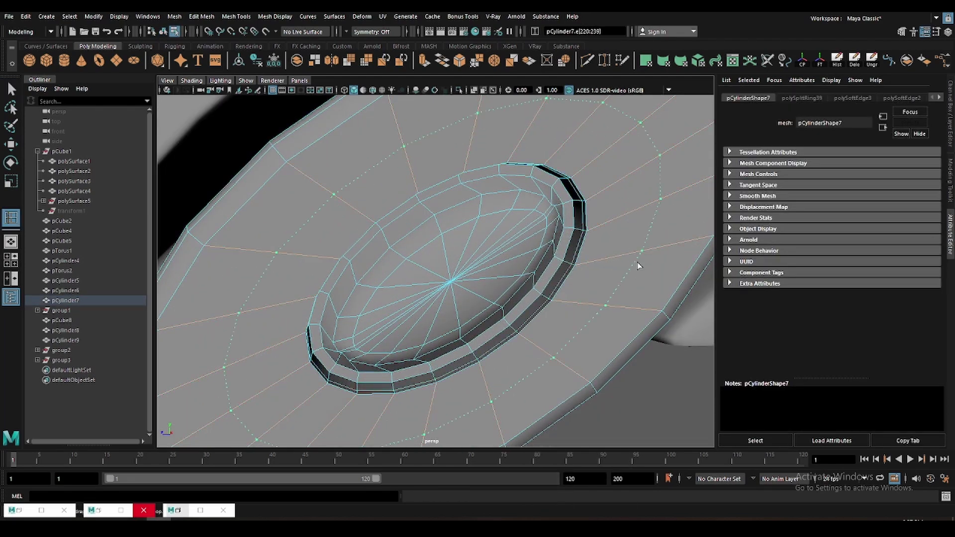
key(ctrl+z)
key(ctrl+z)
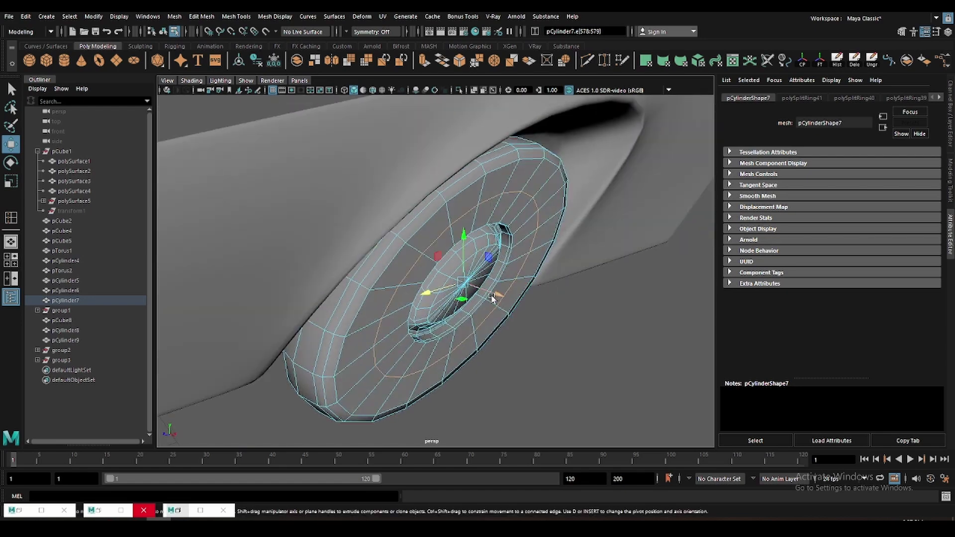
key(ctrl+z)
key(ctrl+z)
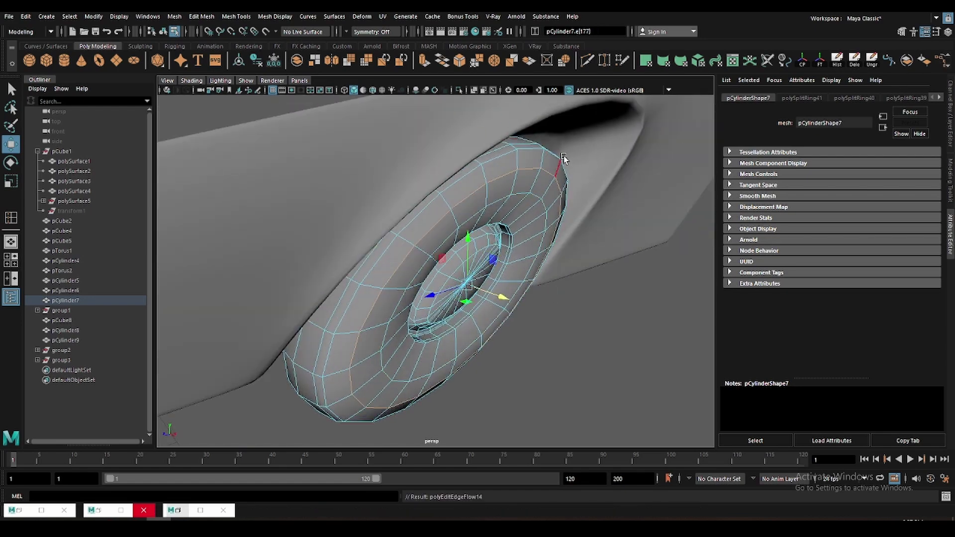
key(ctrl+z)
key(ctrl+z)
- Slide the edge loop across the ring and preview the tire smoothed
drag(518, 282, 514, 281)
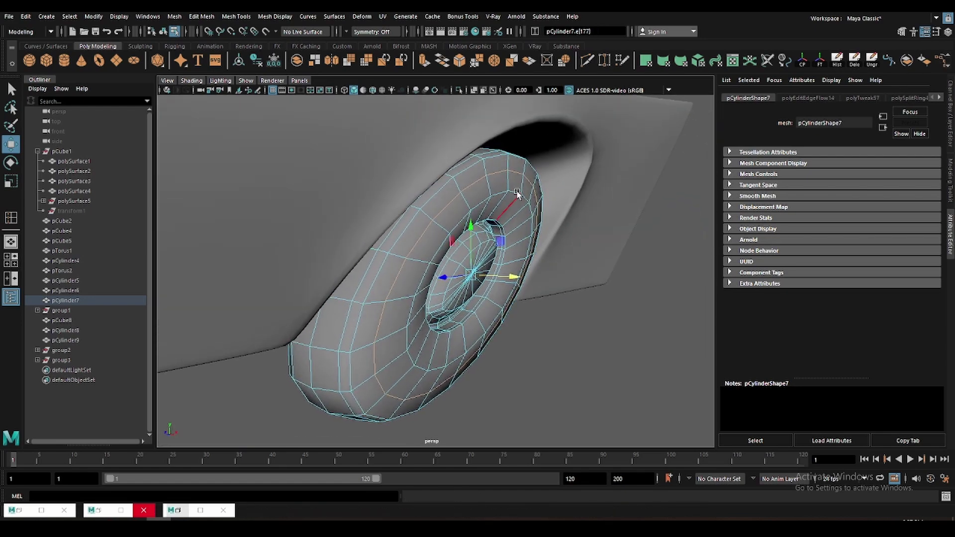
key(F8)
key(3)
click(474, 258)
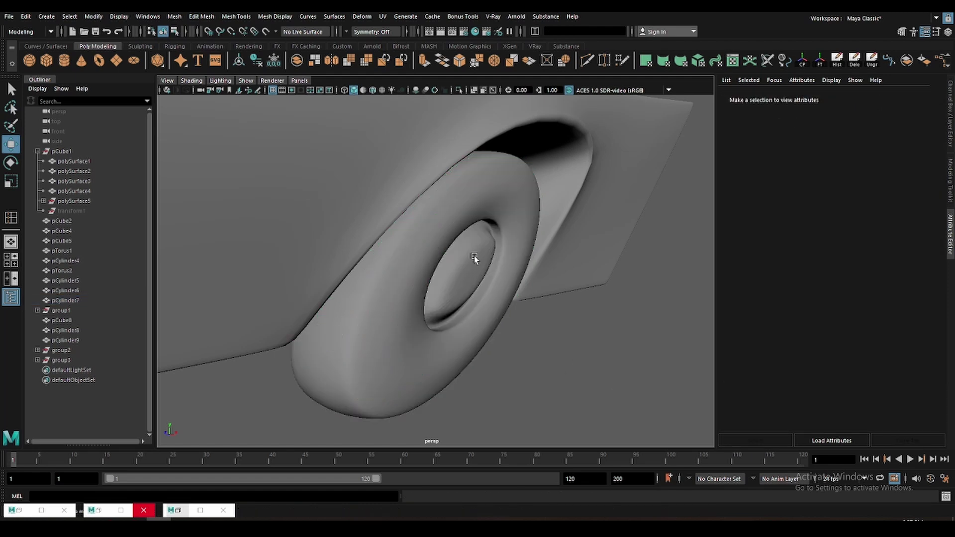
alt+drag(474, 258, 420, 260)
click(383, 271)
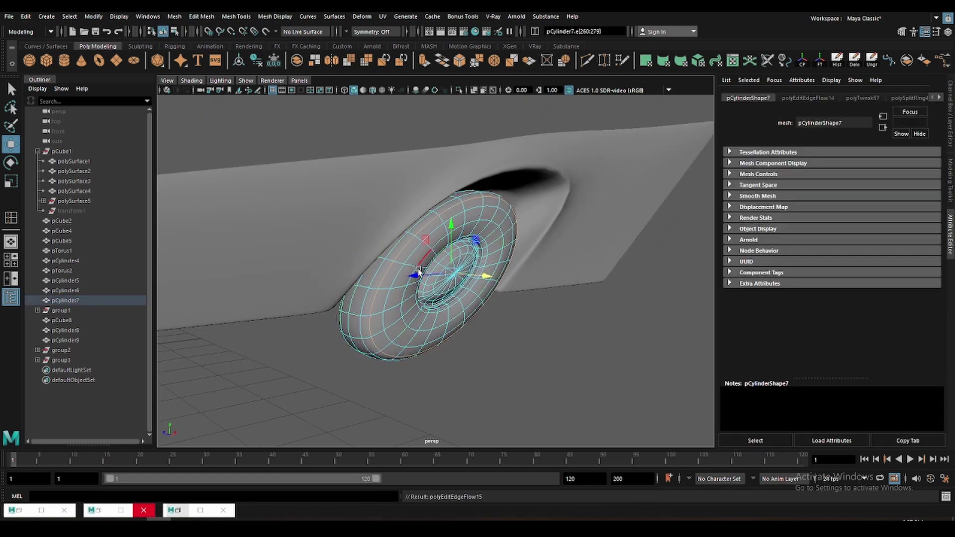
click(512, 354)
scroll(437, 348, down, 5)
mouse_move(437, 348)
alt+mouse_down()
mouse_move(391, 322)
mouse_move(459, 307)
mouse_move(471, 358)
mouse_move(488, 374)
mouse_move(466, 292)
mouse_move(394, 267)
alt+mouse_up()
- Frame the front wheel and rotate and scale it into position
scroll(476, 348, up, 3)
click(394, 399)
key(f)
scroll(466, 291, down, 3)
scroll(429, 284, up, 1)
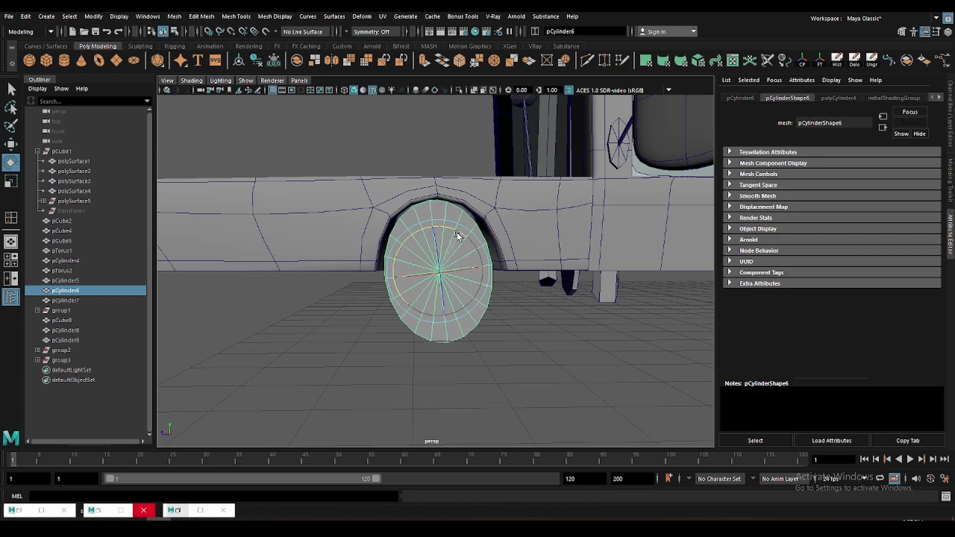
key(r)
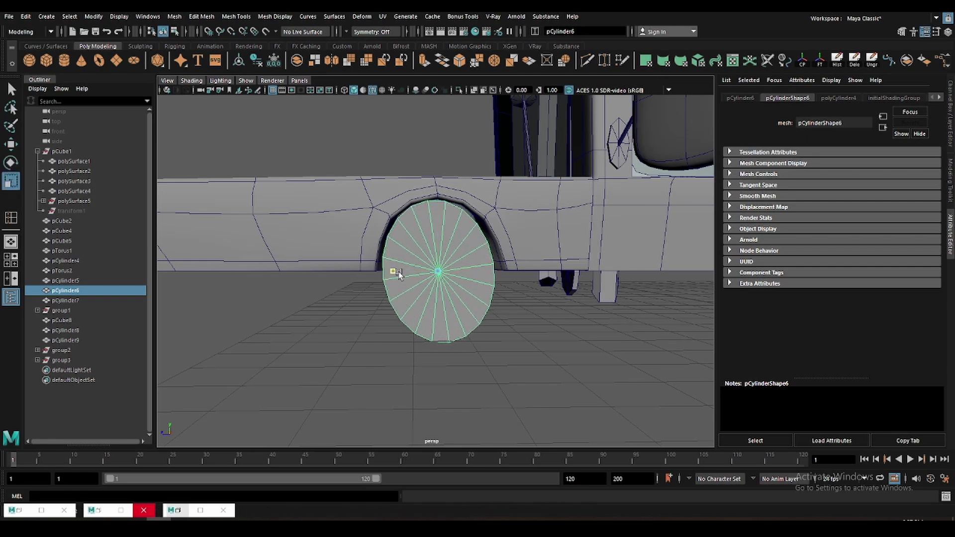
key(e)
mouse_move(398, 271)
alt+mouse_down()
mouse_move(497, 273)
mouse_move(456, 294)
mouse_move(464, 281)
mouse_move(447, 278)
mouse_move(439, 241)
mouse_move(482, 262)
mouse_move(475, 249)
mouse_move(368, 274)
alt+mouse_up()
key(q)
key(r)
key(e)
shift+right_drag(367, 275, 367, 274)
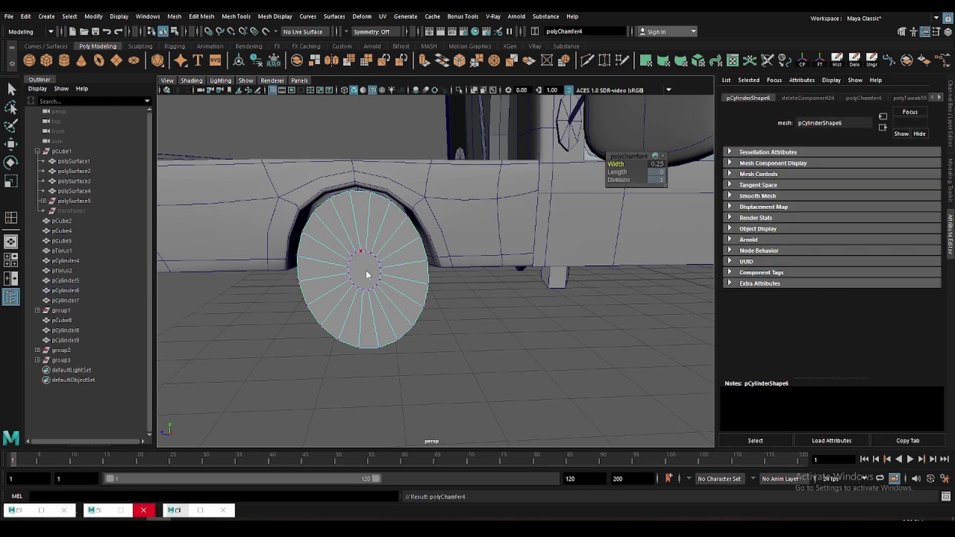
- Extrude the wheel's centre face twice, merge it to the centre, and bevel the hub edges
click(367, 275)
key(r)
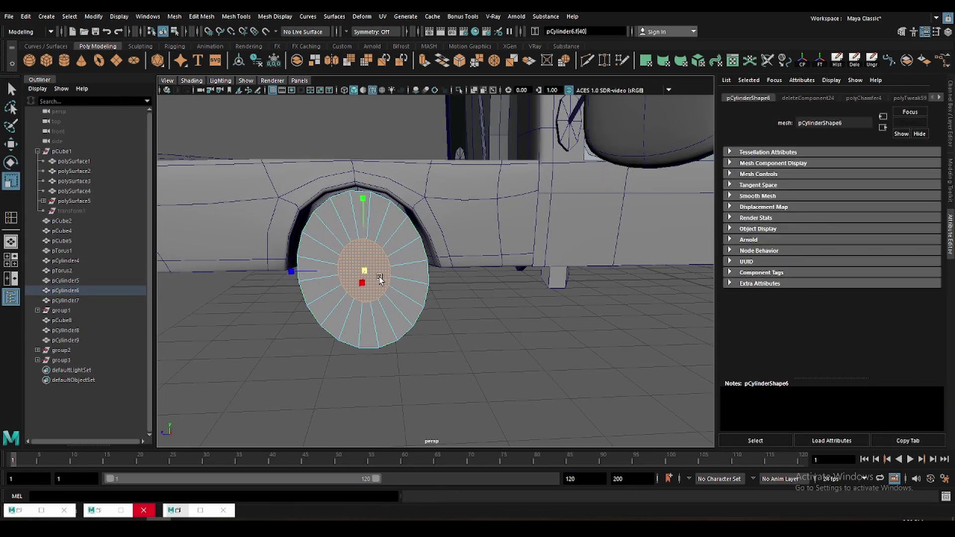
key(ctrl+e)
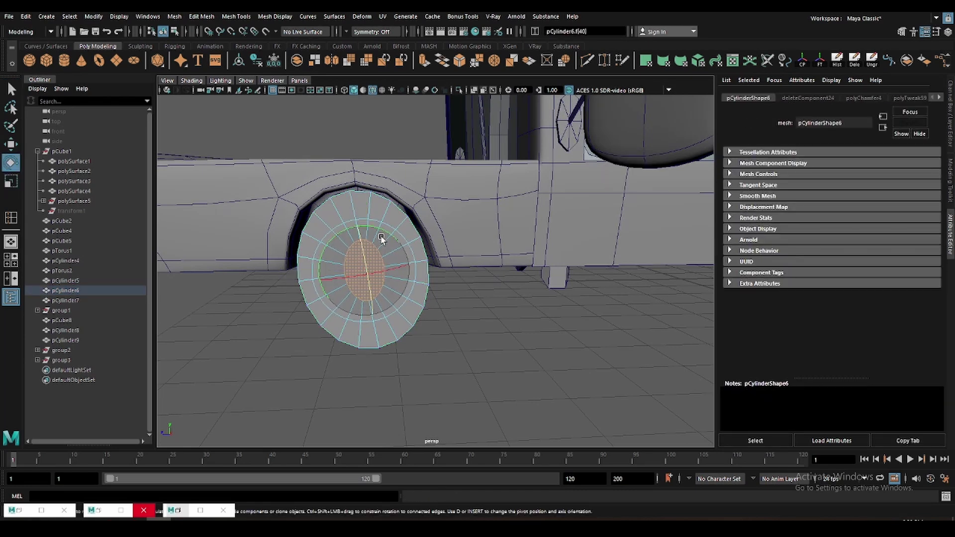
alt+drag(367, 229, 412, 269)
key(ctrl+e)
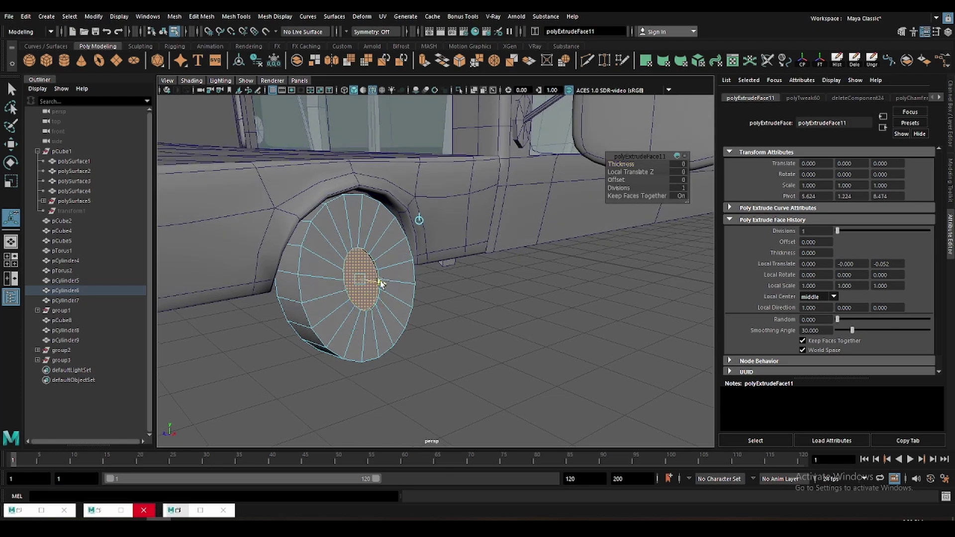
scroll(376, 277, up, 2)
scroll(393, 283, up, 2)
scroll(411, 292, up, 2)
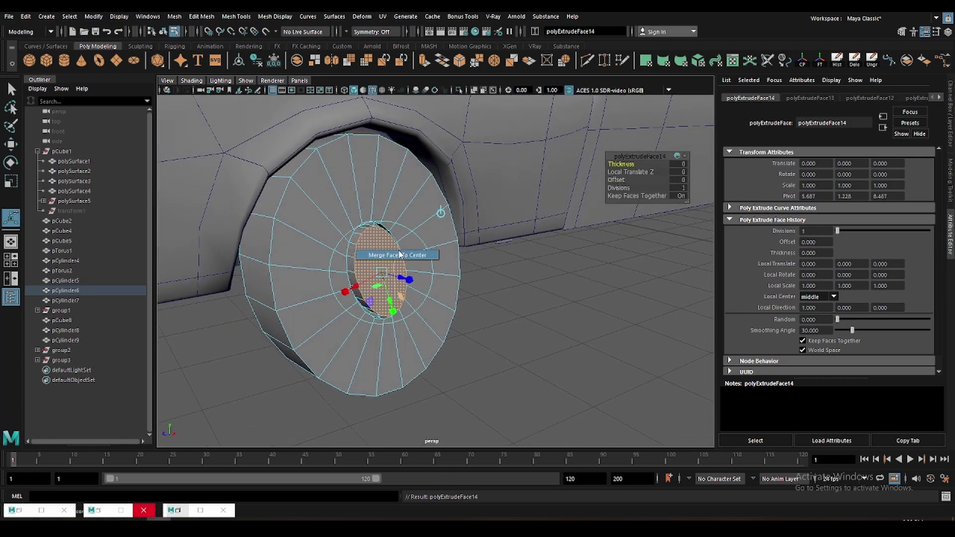
click(399, 255)
key(ctrl+b)
scroll(399, 264, up, 3)
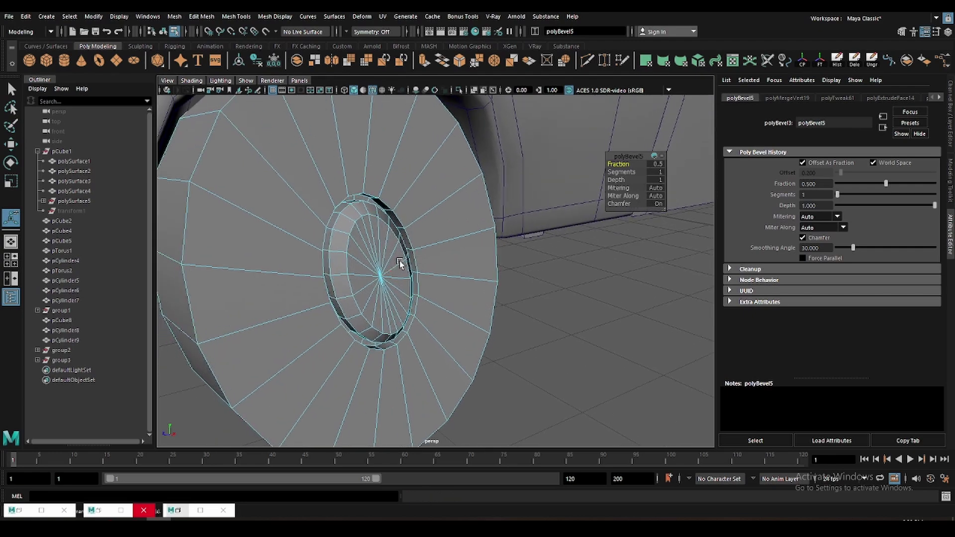
click(346, 208)
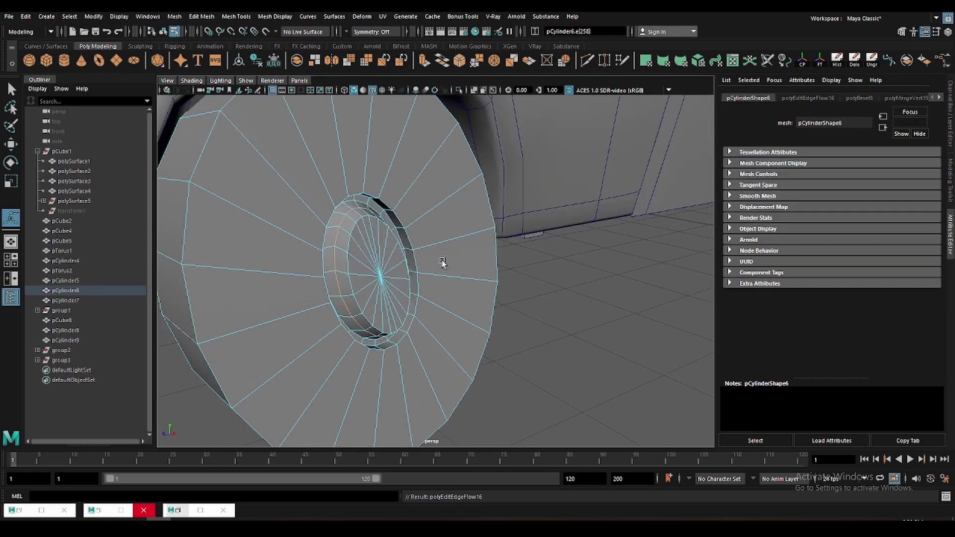
- Set the hub bevel to 2 segments and fine-tune its width
mouse_move(440, 265)
alt+mouse_down()
mouse_move(420, 246)
mouse_move(373, 241)
mouse_move(421, 228)
mouse_move(441, 203)
mouse_move(452, 154)
alt+mouse_up()
key(q)
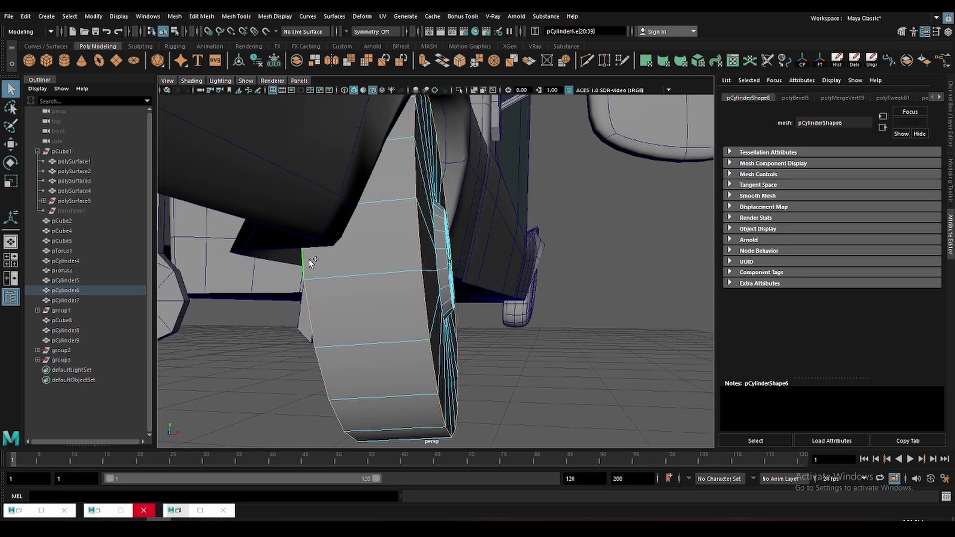
drag(841, 195, 845, 197)
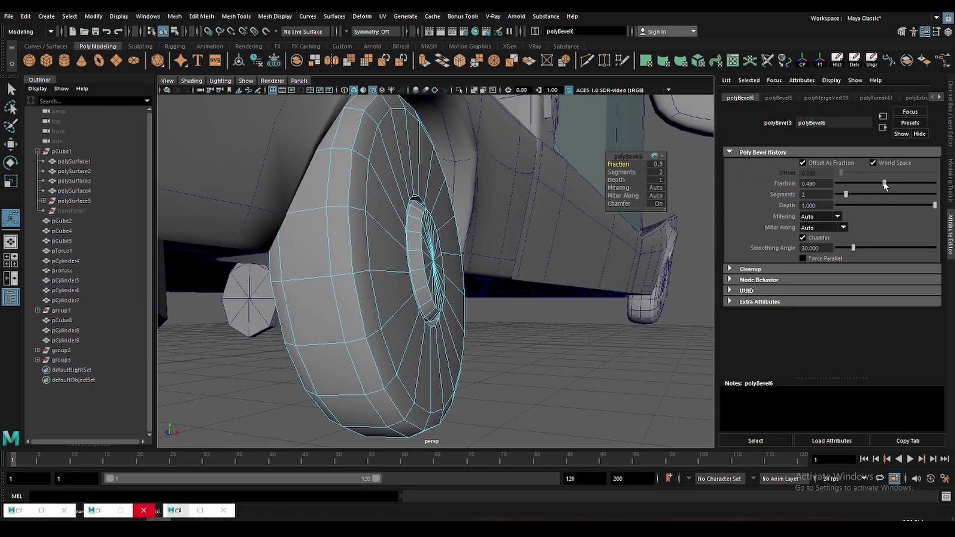
shift+right_drag(343, 234, 318, 219)
key(w)
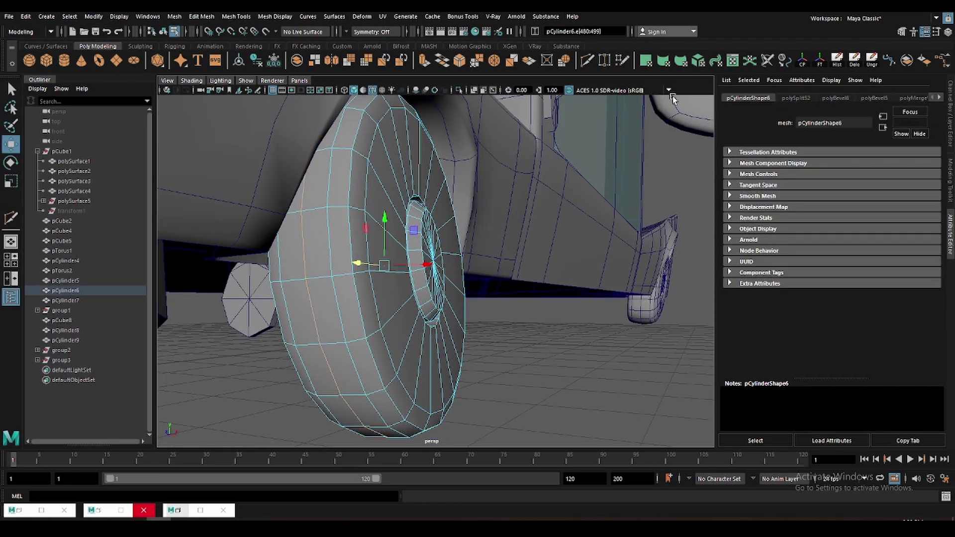
- Insert a new edge loop around the wheel and pick neighbouring edges
mouse_move(529, 159)
alt+mouse_down()
mouse_move(387, 243)
mouse_move(368, 189)
mouse_move(298, 194)
alt+mouse_up()
ctrl+click(370, 181)
key(w)
click(368, 187)
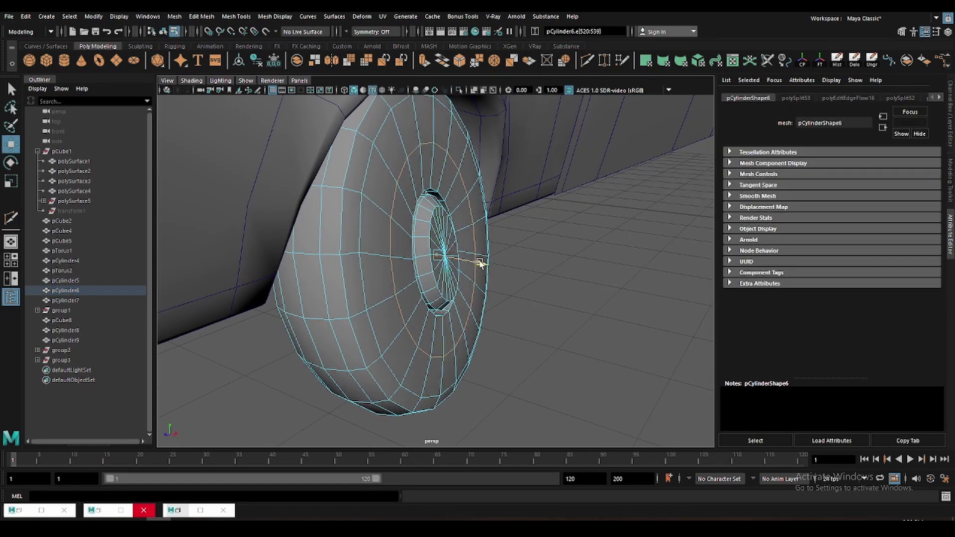
alt+drag(540, 242, 368, 164)
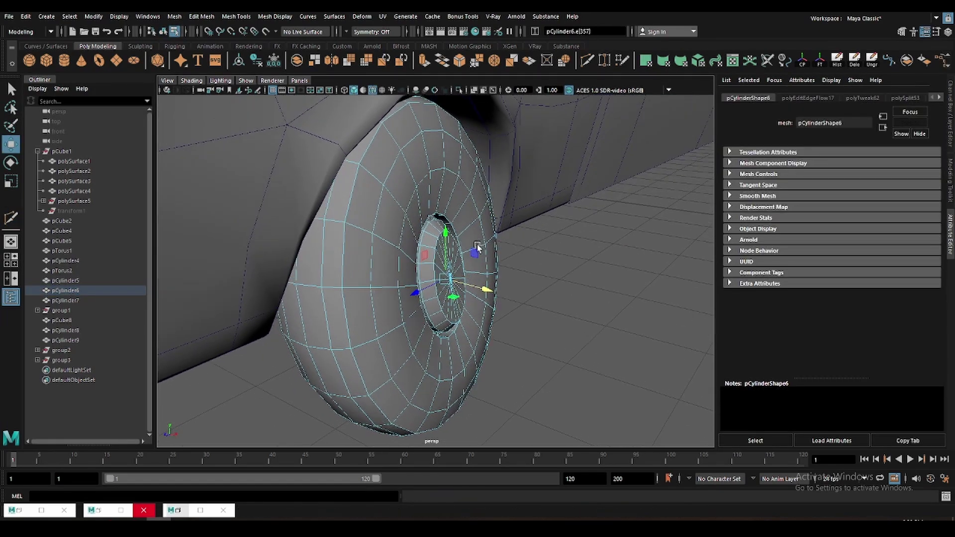
click(362, 157)
- Select the edge loop at the hub and move it to adjust the flow
alt+drag(348, 198, 423, 209)
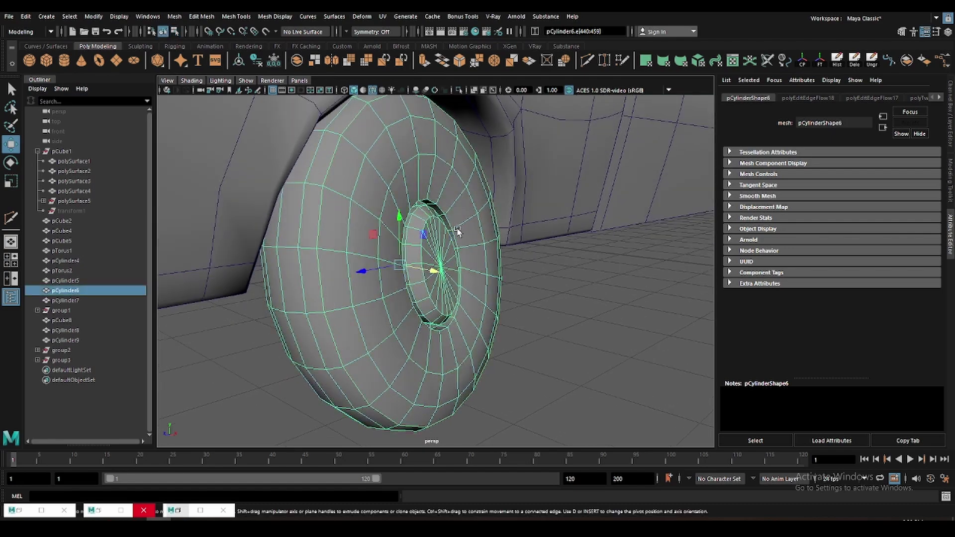
right_click(432, 209)
scroll(462, 208, up, 3)
click(462, 207)
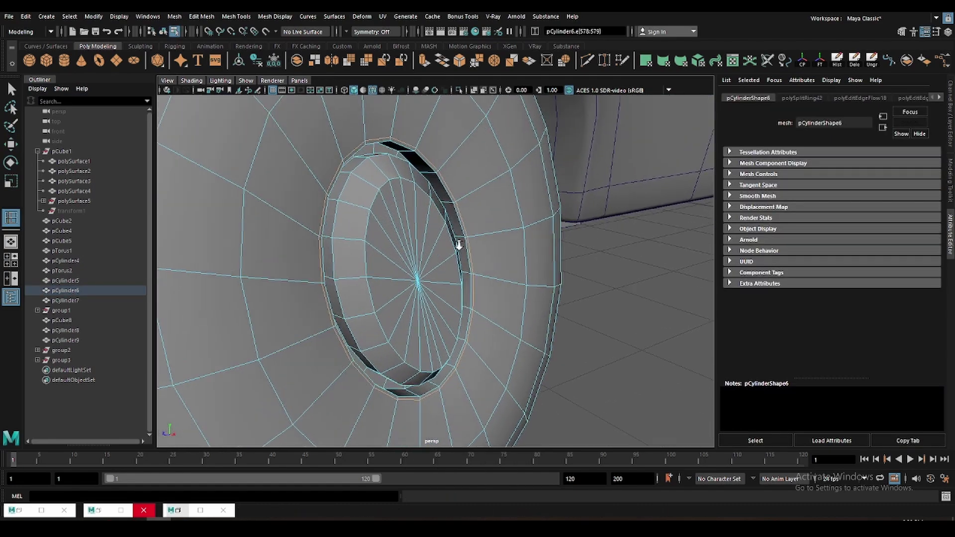
mouse_move(462, 207)
alt+mouse_down()
mouse_move(365, 195)
mouse_move(348, 214)
alt+mouse_up()
scroll(365, 195, up, 2)
key(w)
scroll(507, 266, down, 5)
- Hide the wireframe on shaded and view the smoothed wheel from the car's side
click(372, 90)
scroll(473, 256, down, 2)
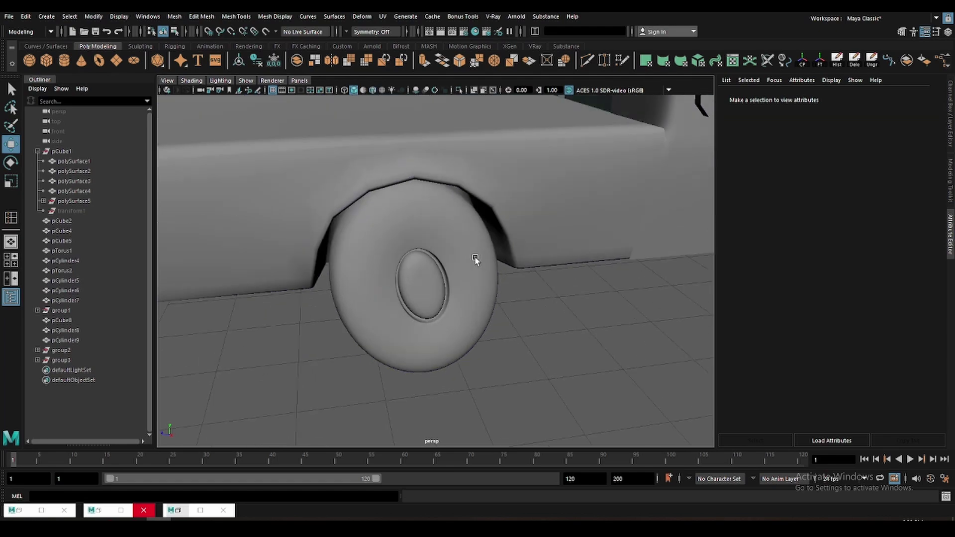
scroll(437, 263, down, 5)
mouse_move(431, 267)
alt+mouse_down()
mouse_move(467, 304)
mouse_move(454, 276)
mouse_move(473, 269)
alt+mouse_up()
- Pull the front panel's arch-top edge to reshape the wheel arch
mouse_move(427, 251)
alt+mouse_down()
mouse_move(506, 282)
mouse_move(501, 294)
mouse_move(546, 235)
mouse_move(450, 234)
mouse_move(530, 255)
alt+mouse_up()
click(546, 234)
click(453, 231)
click(509, 254)
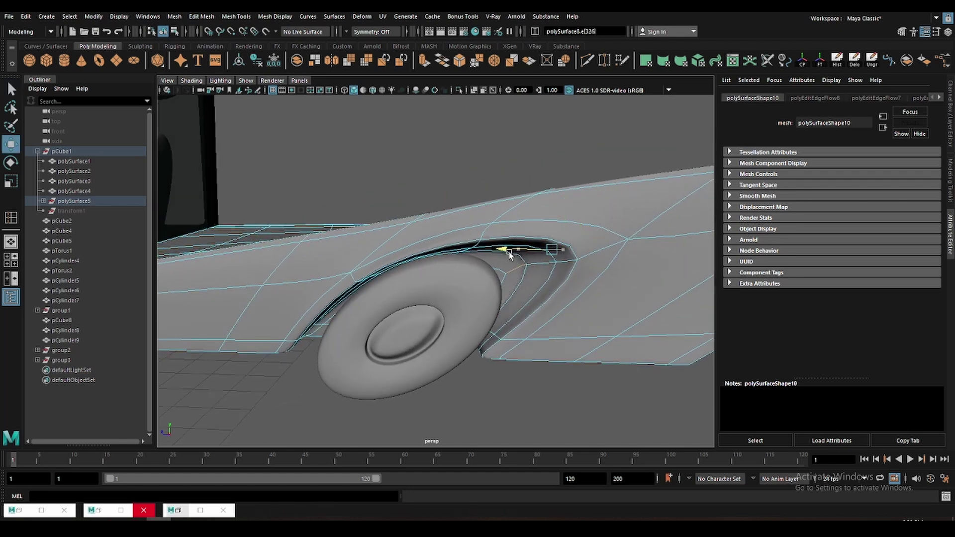
key(w)
drag(557, 244, 542, 251)
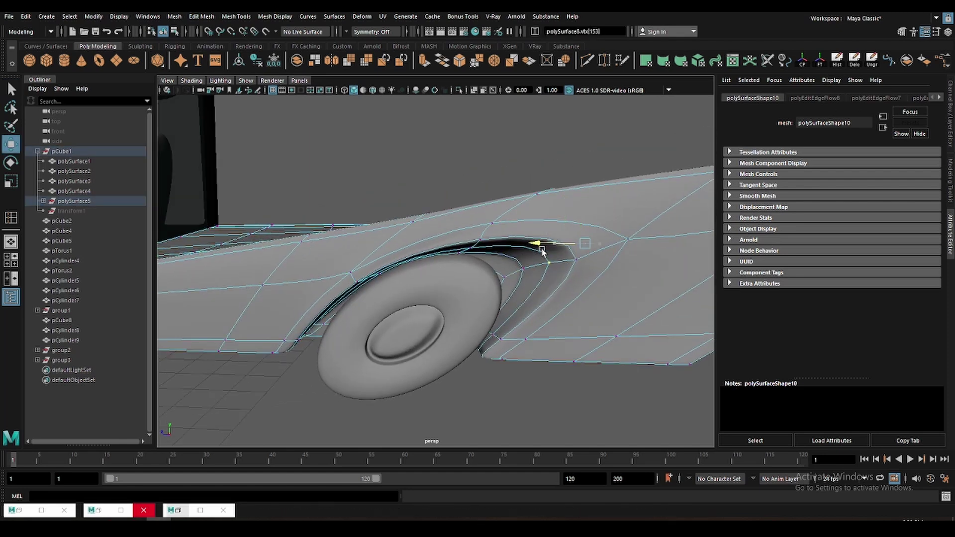
mouse_move(563, 198)
alt+mouse_down()
mouse_move(526, 273)
mouse_move(475, 273)
mouse_move(499, 305)
mouse_move(421, 244)
alt+mouse_up()
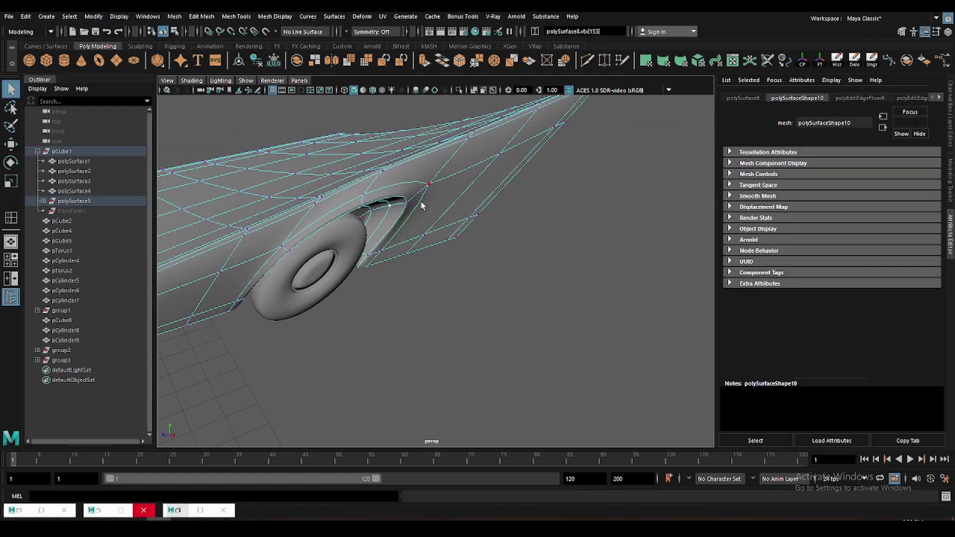
- Select further edges near the arch and along the platform's rim
click(437, 209)
mouse_move(438, 208)
alt+mouse_down()
mouse_move(439, 191)
mouse_move(470, 188)
mouse_move(503, 261)
alt+mouse_up()
click(439, 191)
click(502, 261)
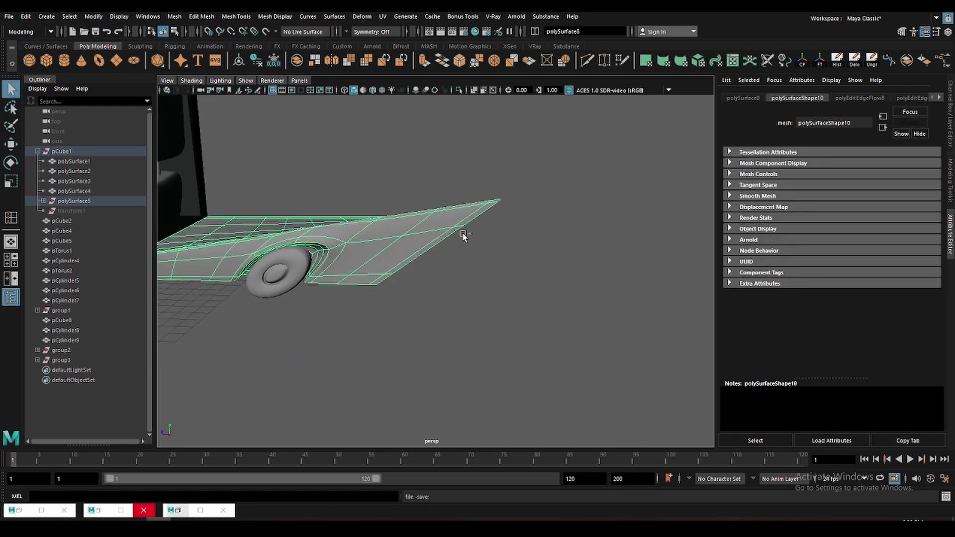
mouse_move(465, 235)
alt+mouse_down()
mouse_move(578, 232)
mouse_move(505, 232)
mouse_move(456, 260)
mouse_move(318, 207)
alt+mouse_up()
click(405, 224)
mouse_move(405, 224)
alt+mouse_down()
mouse_move(437, 277)
mouse_move(405, 293)
mouse_move(363, 230)
mouse_move(486, 249)
mouse_move(401, 298)
mouse_move(414, 264)
mouse_move(598, 259)
alt+mouse_up()
- Select a rim edge and preview the front panel smoothed to inspect its corner
key(q)
click(362, 230)
key(3)
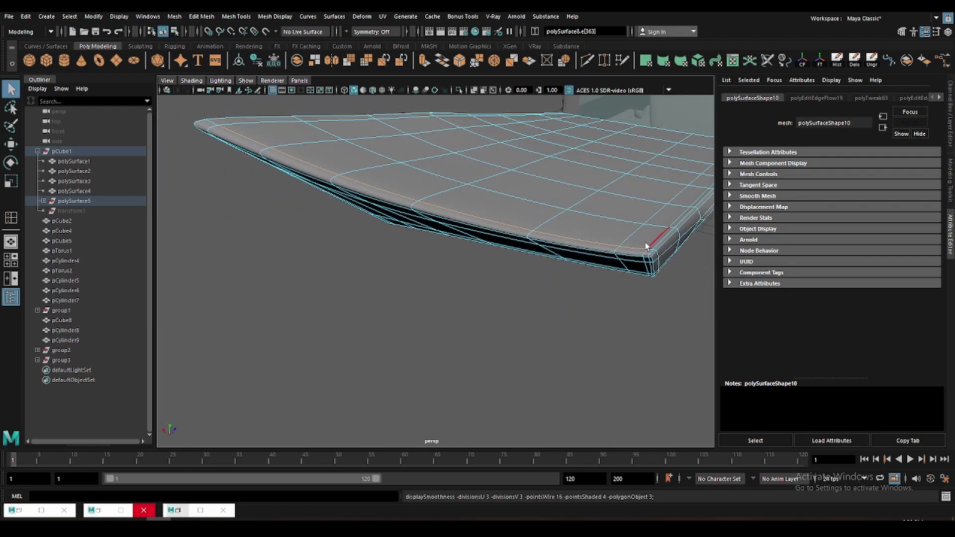
mouse_move(655, 254)
alt+mouse_down()
mouse_move(538, 266)
mouse_move(607, 270)
alt+mouse_up()
scroll(601, 289, up, 5)
scroll(686, 292, down, 5)
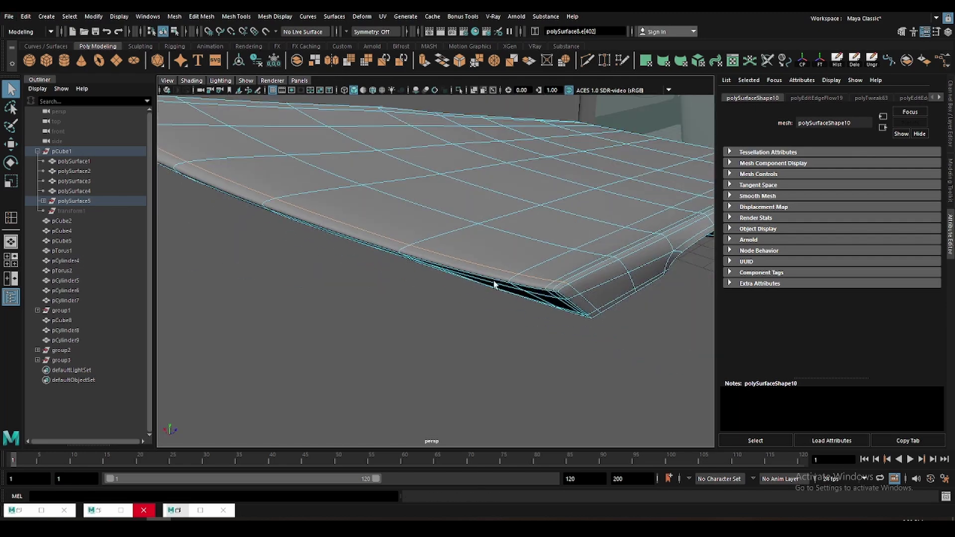
alt+drag(685, 292, 522, 273)
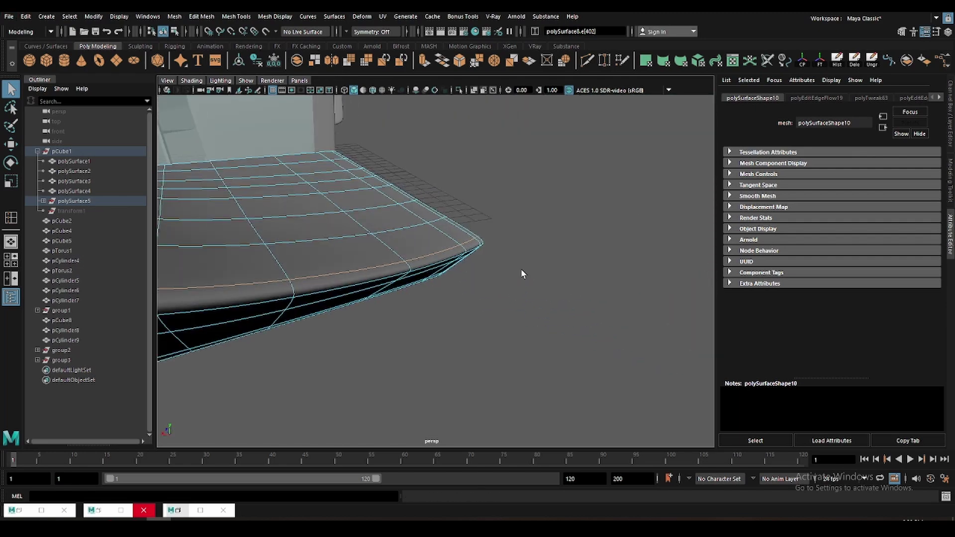
- Look down on the rounded edge and select the next panel edge to move
mouse_move(521, 273)
alt+mouse_down()
mouse_move(493, 247)
mouse_move(369, 313)
mouse_move(436, 280)
mouse_move(418, 327)
mouse_move(454, 325)
mouse_move(463, 297)
alt+mouse_up()
key(w)
click(491, 251)
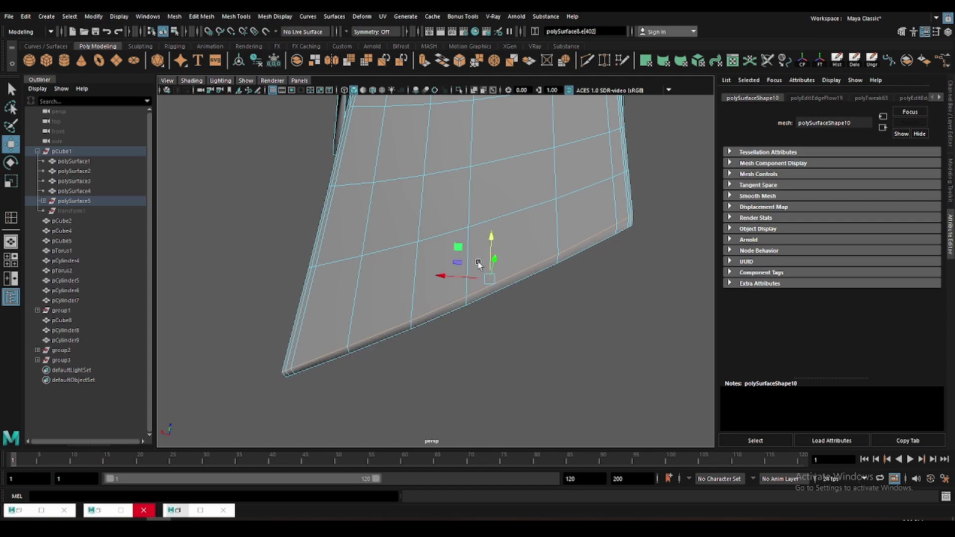
mouse_move(491, 251)
alt+mouse_down()
mouse_move(508, 241)
mouse_move(481, 256)
mouse_move(465, 284)
mouse_move(486, 217)
alt+mouse_up()
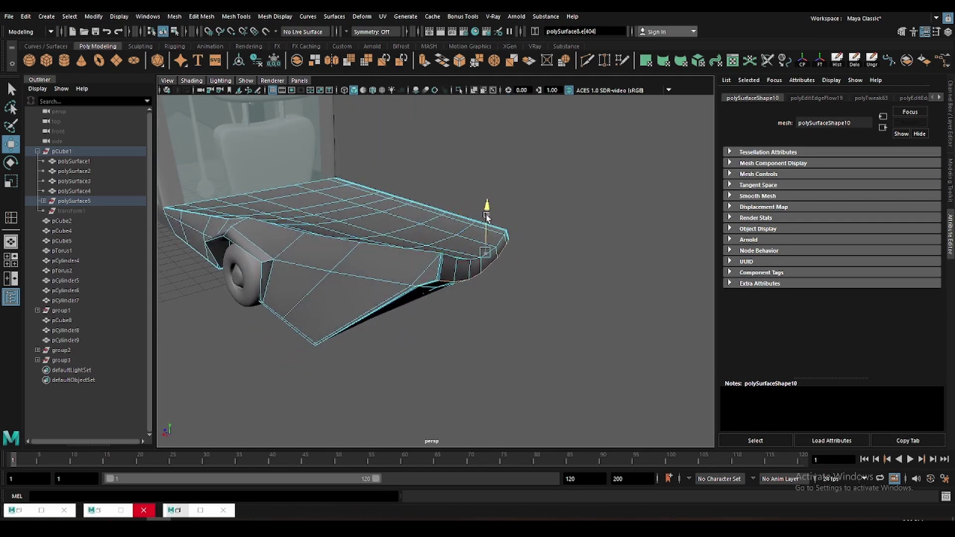
- Reselect the front fender mesh and frame its tip up close
mouse_move(486, 255)
alt+mouse_down()
mouse_move(434, 270)
mouse_move(462, 234)
mouse_move(406, 297)
alt+mouse_up()
key(q)
click(446, 211)
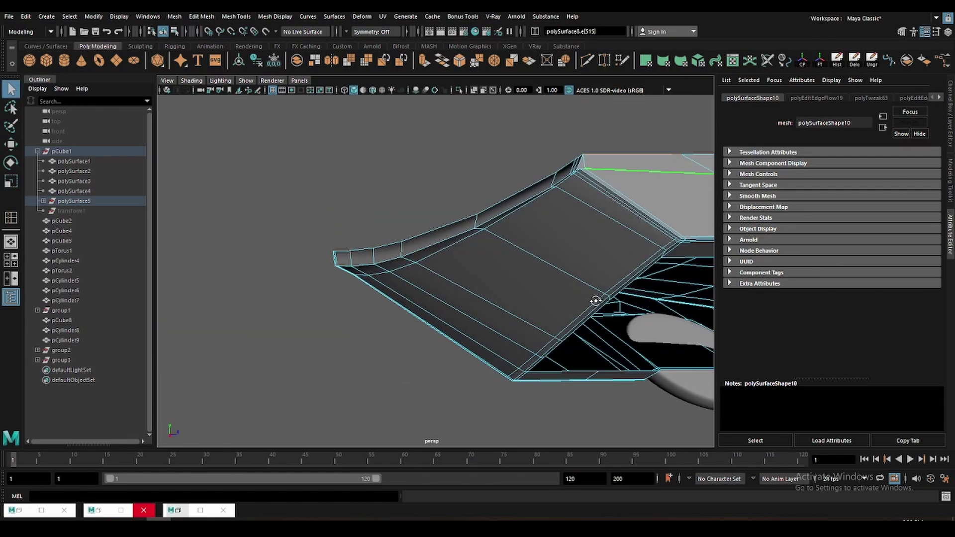
mouse_move(592, 303)
alt+mouse_down()
mouse_move(639, 265)
mouse_move(405, 228)
alt+mouse_up()
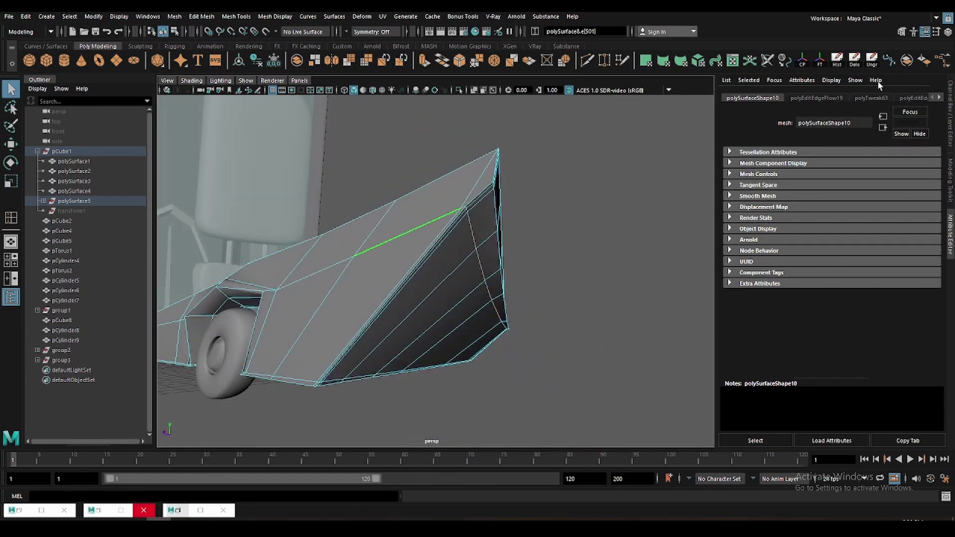
scroll(561, 210, down, 3)
scroll(554, 252, down, 3)
alt+drag(473, 313, 491, 228)
key(F8)
key(w)
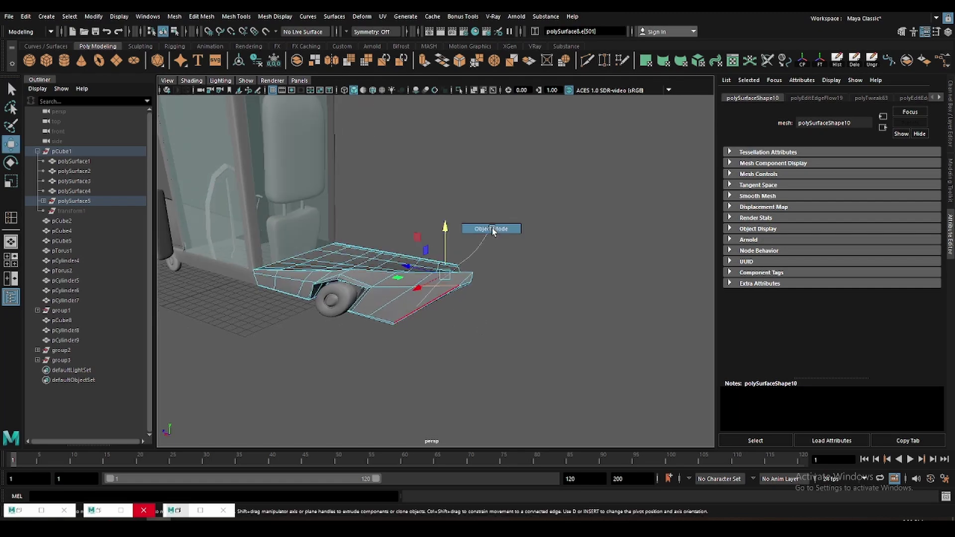
click(559, 201)
scroll(480, 324, up, 3)
click(448, 320)
mouse_move(448, 320)
alt+mouse_down()
mouse_move(504, 287)
mouse_move(409, 295)
alt+mouse_up()
scroll(524, 287, up, 2)
- Select two edges near the fender tip and slide them left along the panel
key(q)
key(F10)
click(391, 309)
scroll(572, 305, up, 3)
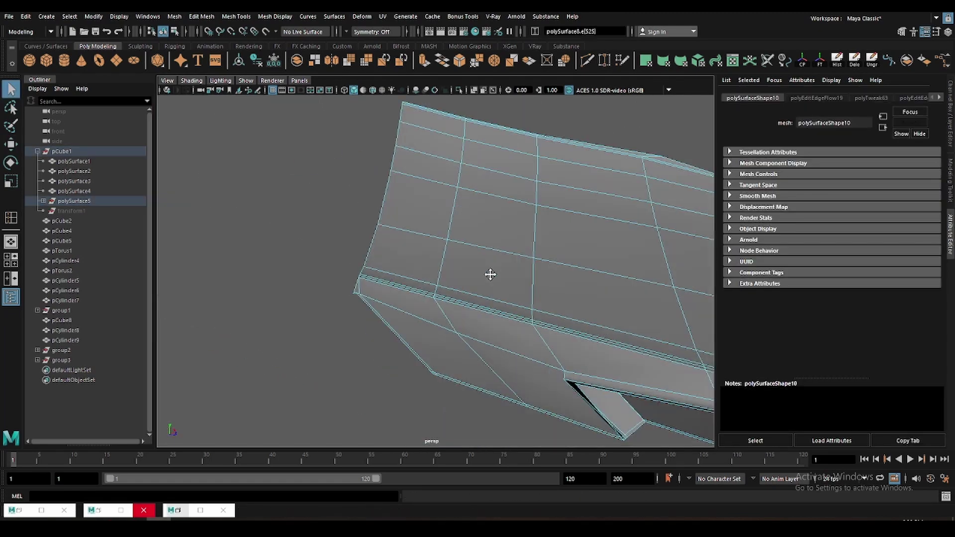
alt+drag(489, 273, 447, 299)
shift+click(447, 298)
key(w)
shift+middle_drag(497, 171, 417, 177)
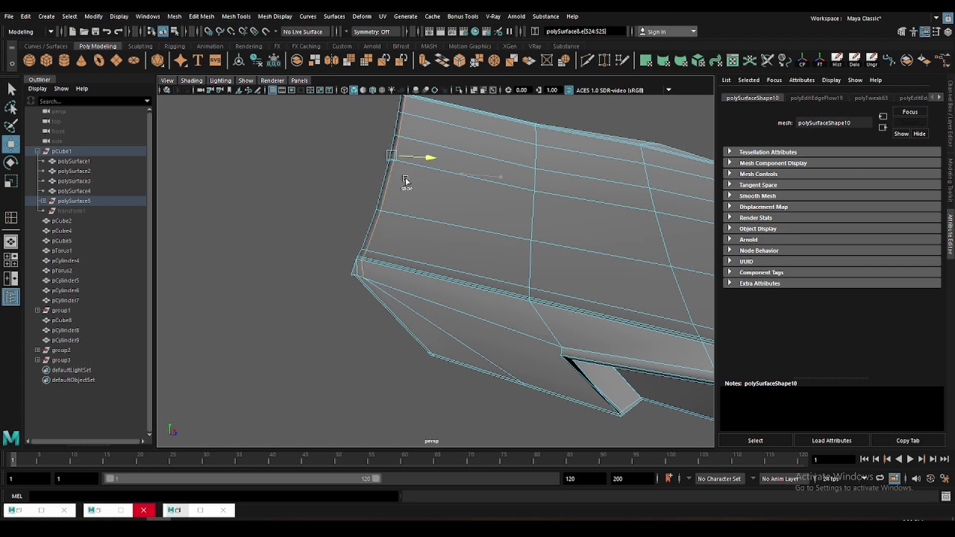
- Select the fender's side and top-crease edges and angle them with Rotate
mouse_move(399, 180)
alt+mouse_down()
mouse_move(438, 253)
mouse_move(395, 235)
mouse_move(366, 255)
alt+mouse_up()
scroll(393, 237, down, 2)
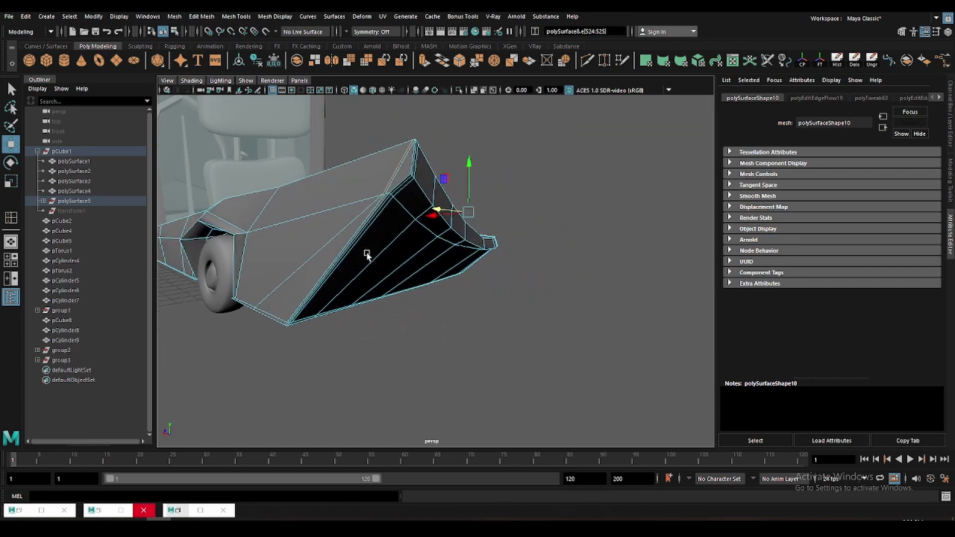
click(336, 235)
click(354, 198)
mouse_move(353, 197)
alt+mouse_down()
mouse_move(367, 234)
mouse_move(476, 247)
mouse_move(437, 252)
mouse_move(354, 201)
alt+mouse_up()
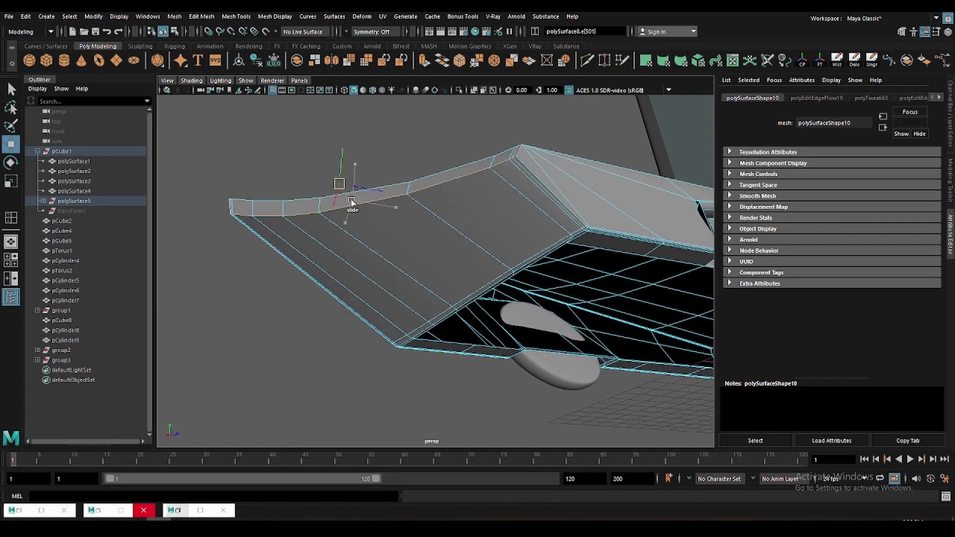
key(e)
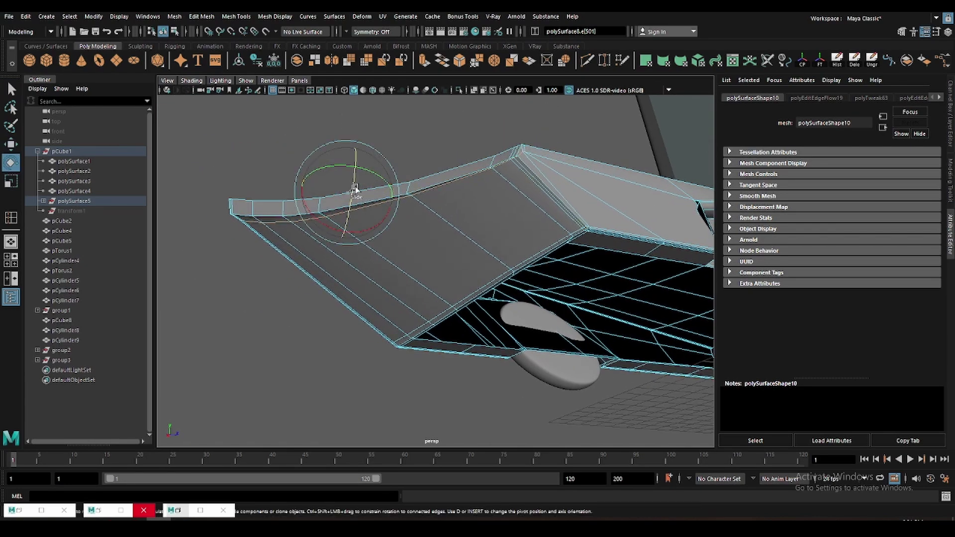
key(w)
- Clear the edges and switch the selection from the right fender to the left fender
click(330, 177)
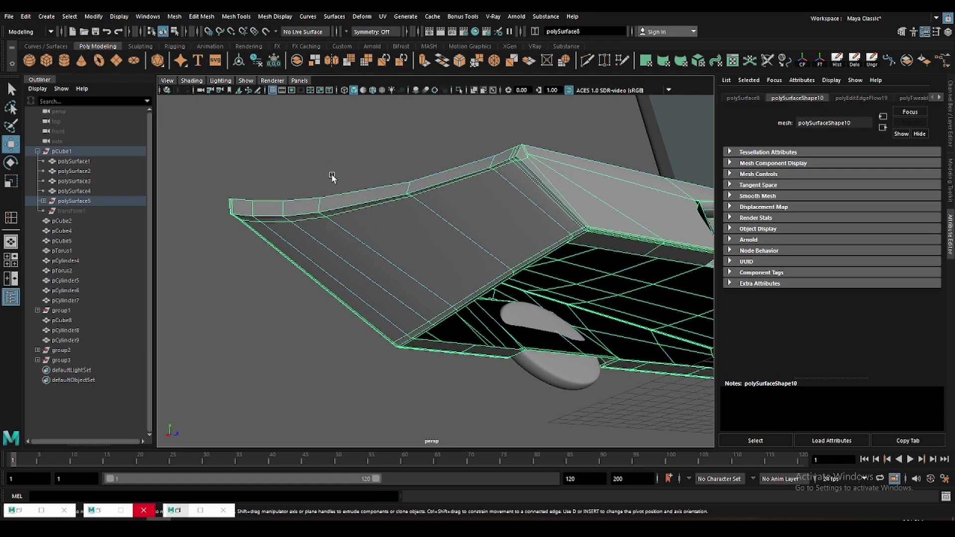
mouse_move(330, 177)
alt+mouse_down()
mouse_move(383, 257)
mouse_move(514, 305)
mouse_move(465, 285)
mouse_move(513, 284)
mouse_move(477, 266)
mouse_move(433, 292)
mouse_move(341, 304)
mouse_move(580, 305)
alt+mouse_up()
click(478, 267)
key(ctrl+a)
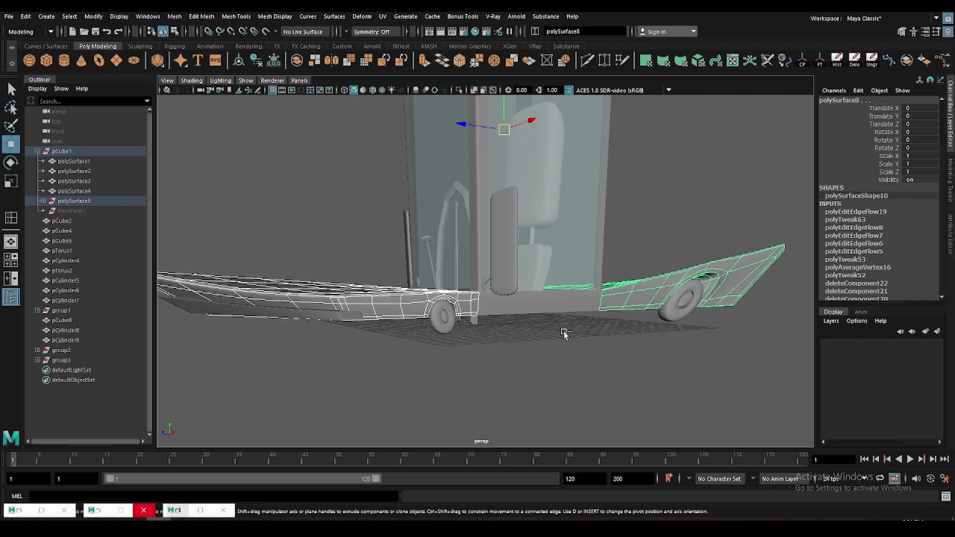
click(565, 326)
click(383, 297)
- Save the scene and apply Smooth to the selected left fender
key(f)
key(ctrl+s)
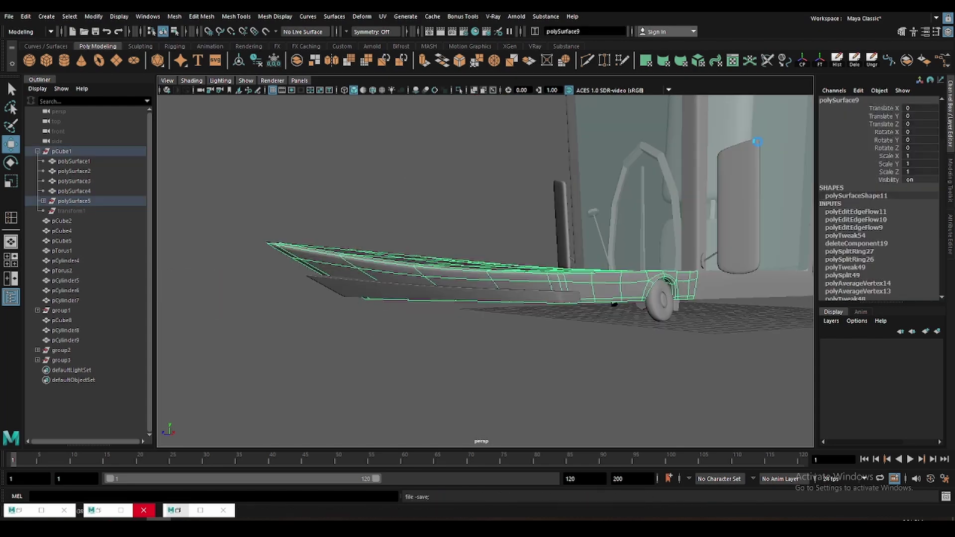
scroll(455, 243, up, 5)
shift+right_click(365, 144)
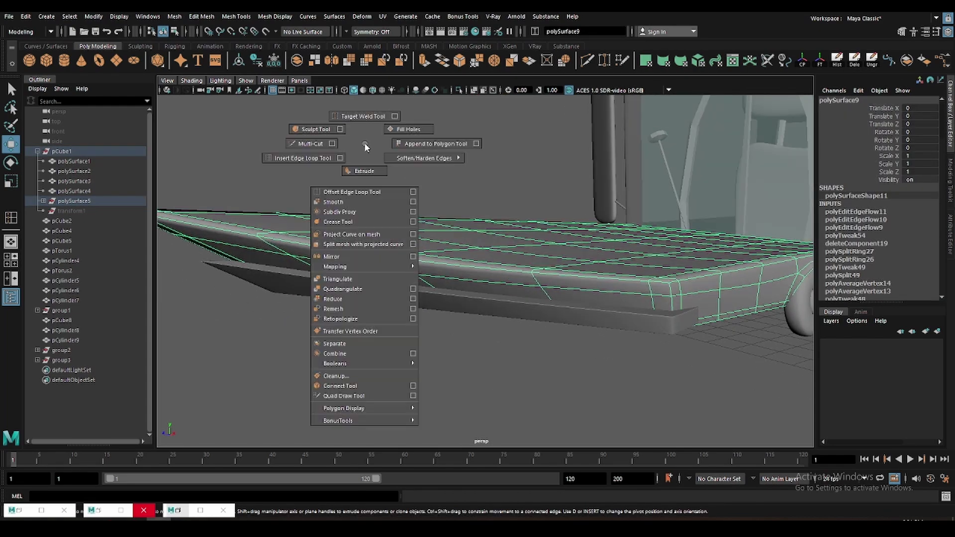
click(354, 202)
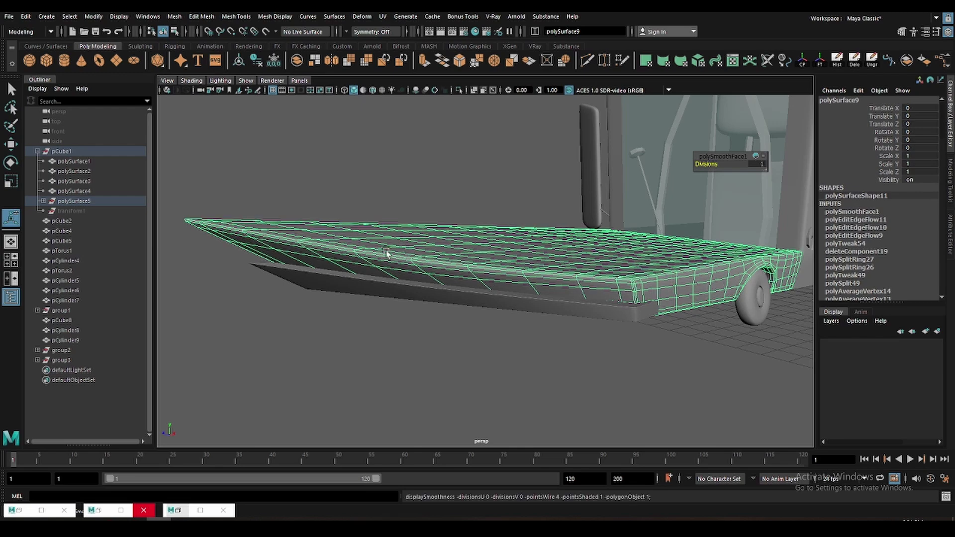
- Select a side face of the fender and copy it into its own piece
alt+drag(386, 252, 417, 253)
right_drag(318, 228, 319, 228)
click(316, 226)
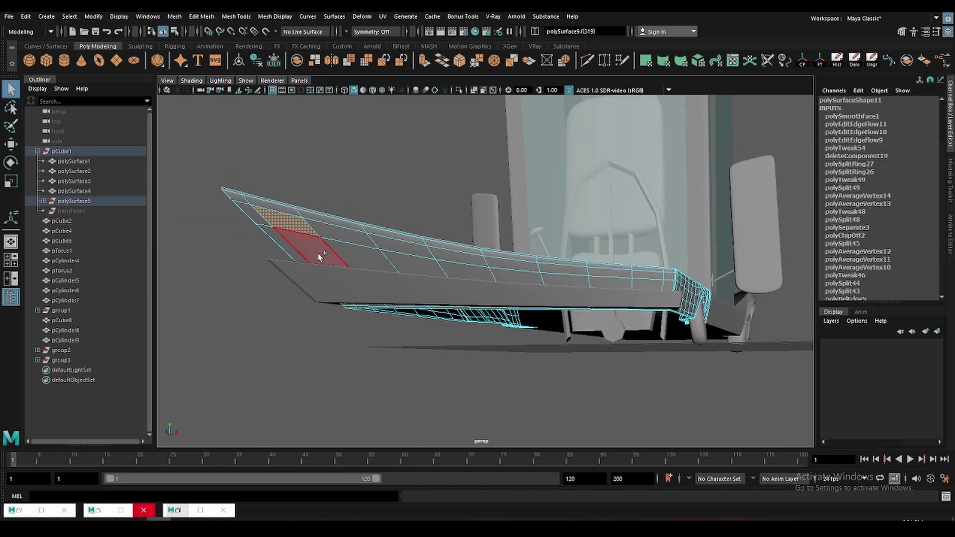
key(4)
key(5)
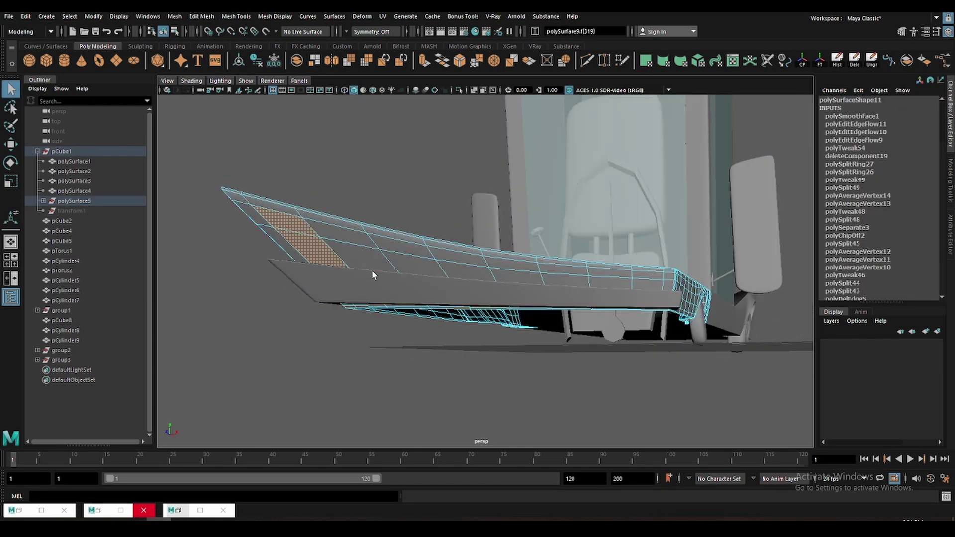
mouse_move(371, 270)
alt+mouse_down()
mouse_move(560, 291)
mouse_move(572, 279)
mouse_move(508, 295)
mouse_move(535, 270)
mouse_move(572, 291)
alt+mouse_up()
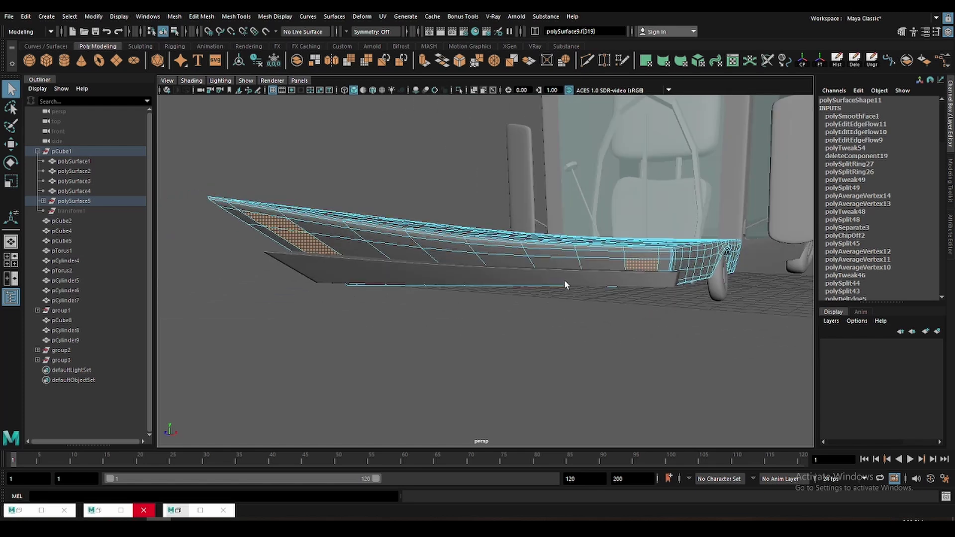
alt+drag(413, 266, 395, 194)
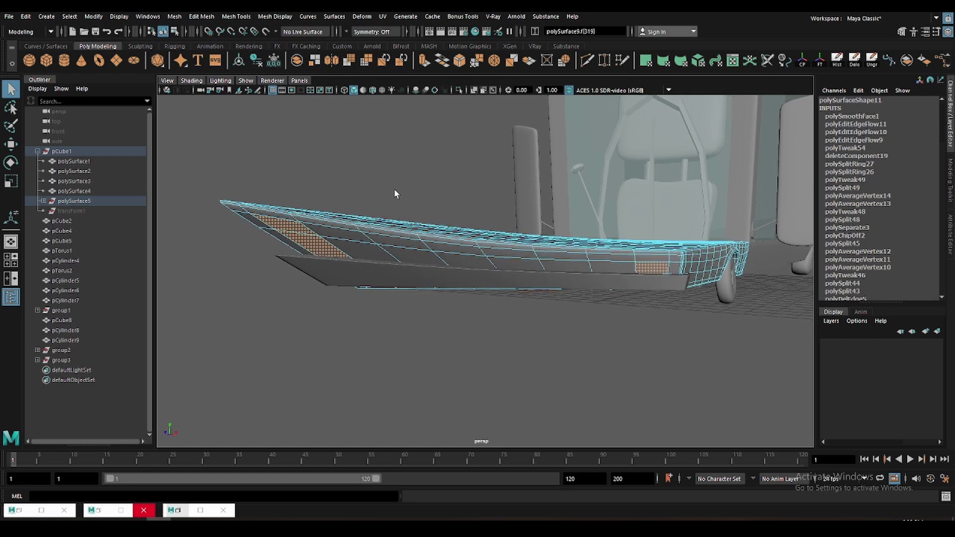
mouse_move(400, 170)
shift+right_down()
mouse_move(402, 341)
mouse_move(390, 351)
shift+right_up()
click(387, 240)
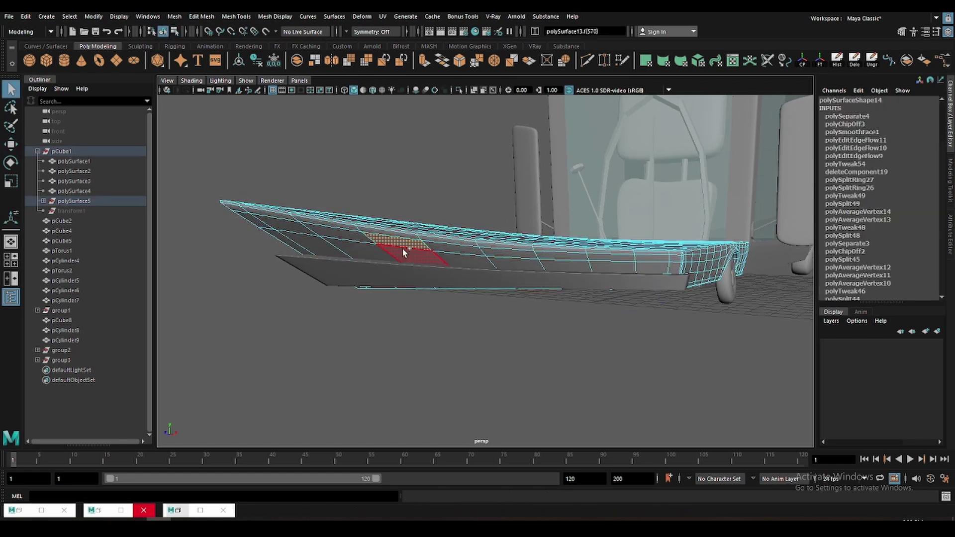
- Add another side face and extract the selected faces as a separate vent piece
shift+click(481, 267)
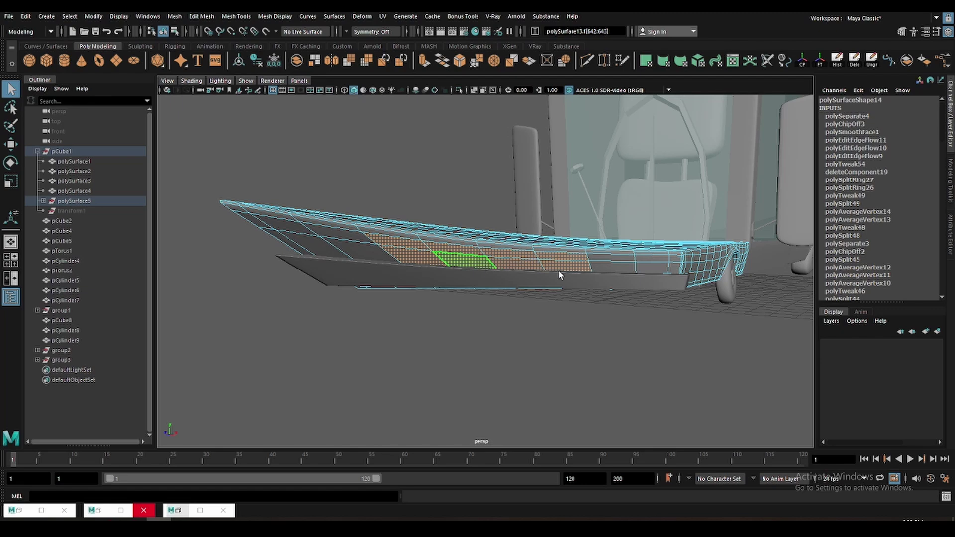
alt+drag(558, 270, 480, 289)
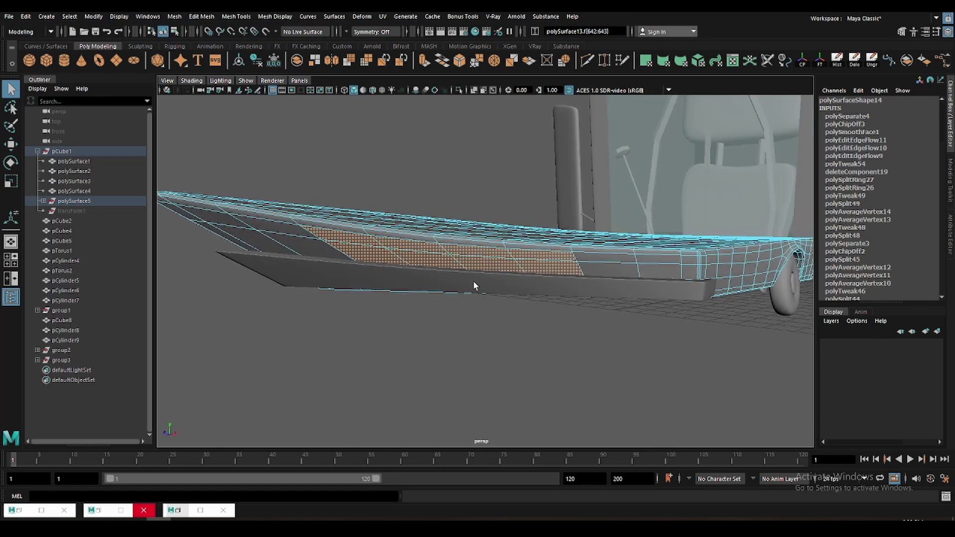
mouse_move(473, 281)
alt+mouse_down()
mouse_move(432, 183)
mouse_move(425, 256)
alt+mouse_up()
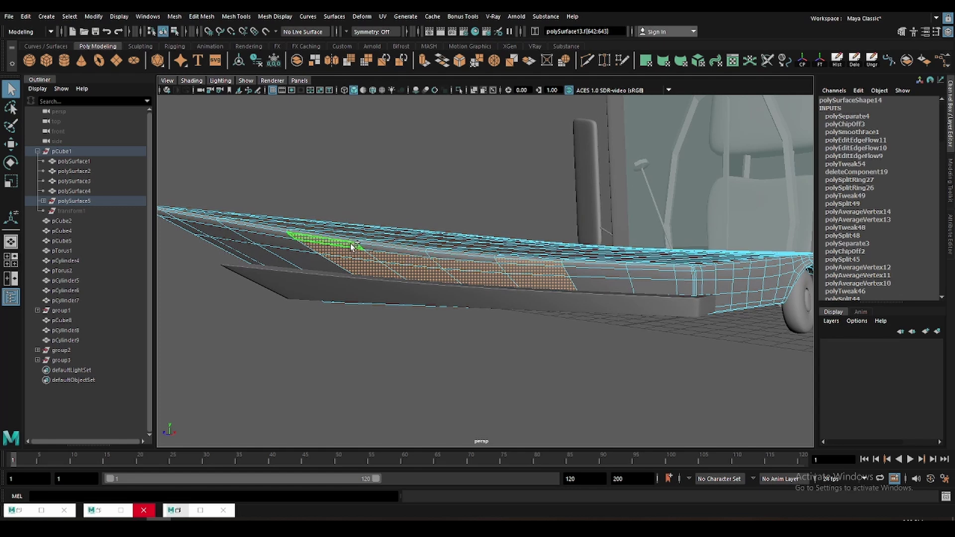
alt+drag(351, 247, 396, 260)
shift+right_drag(400, 166, 384, 343)
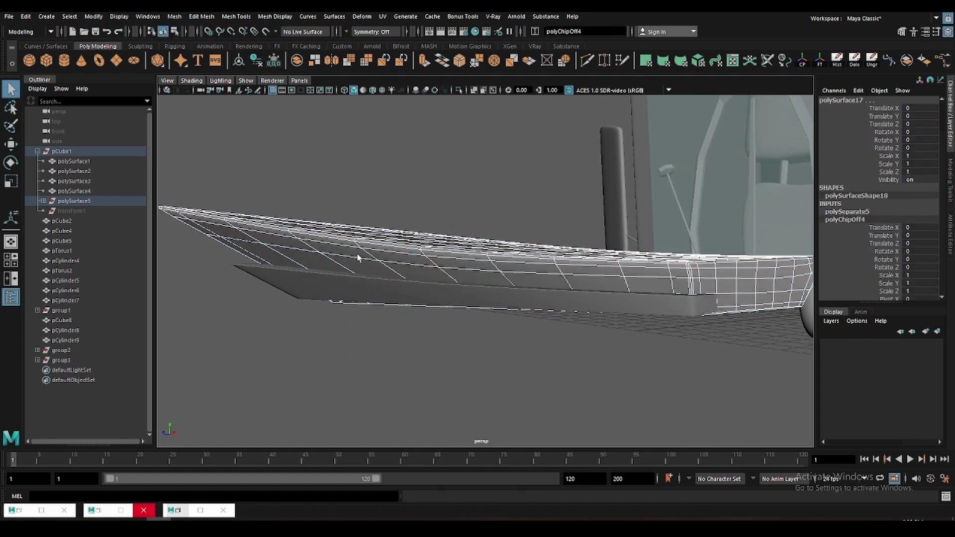
- Extrude the extracted vent piece into a thin plate about 0.058 thick
click(378, 248)
key(w)
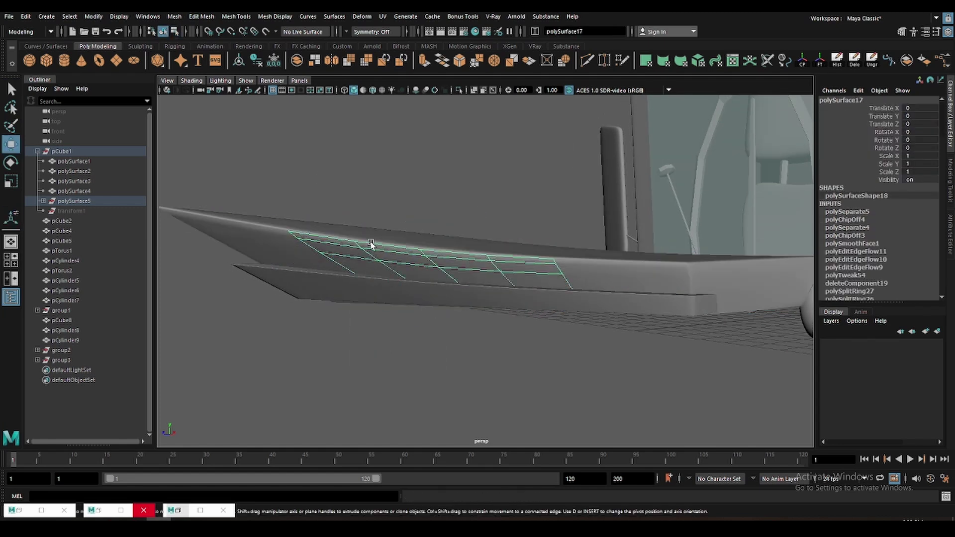
mouse_move(371, 244)
alt+mouse_down()
mouse_move(426, 277)
mouse_move(379, 282)
mouse_move(380, 207)
alt+mouse_up()
key(ctrl+e)
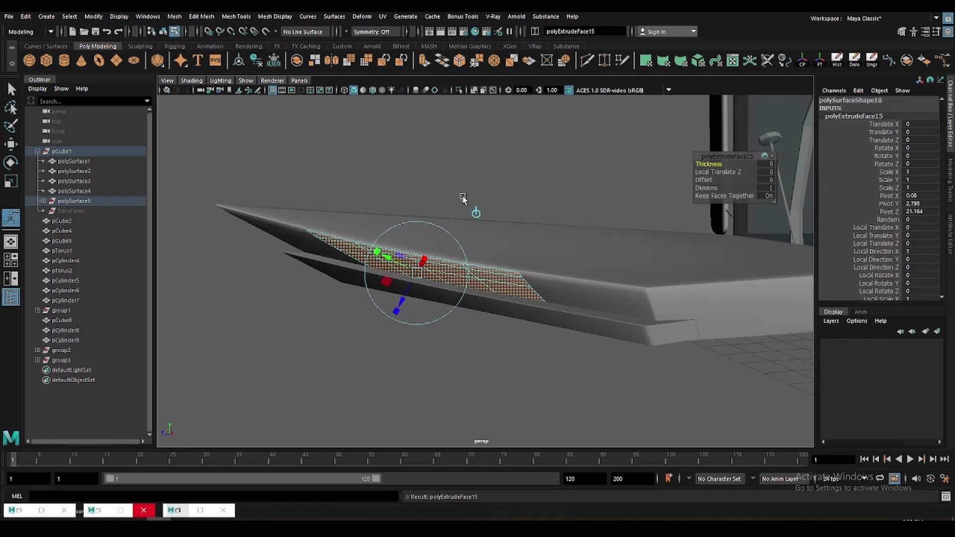
alt+drag(498, 199, 570, 178)
middle_drag(571, 177, 588, 168)
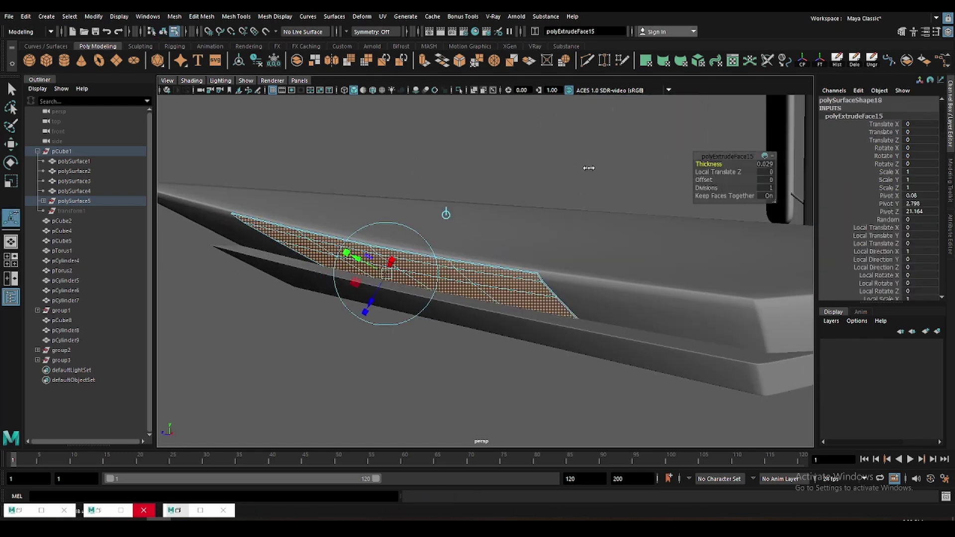
- Isolate and inspect the thickened vent piece, then return to the full scene
click(502, 267)
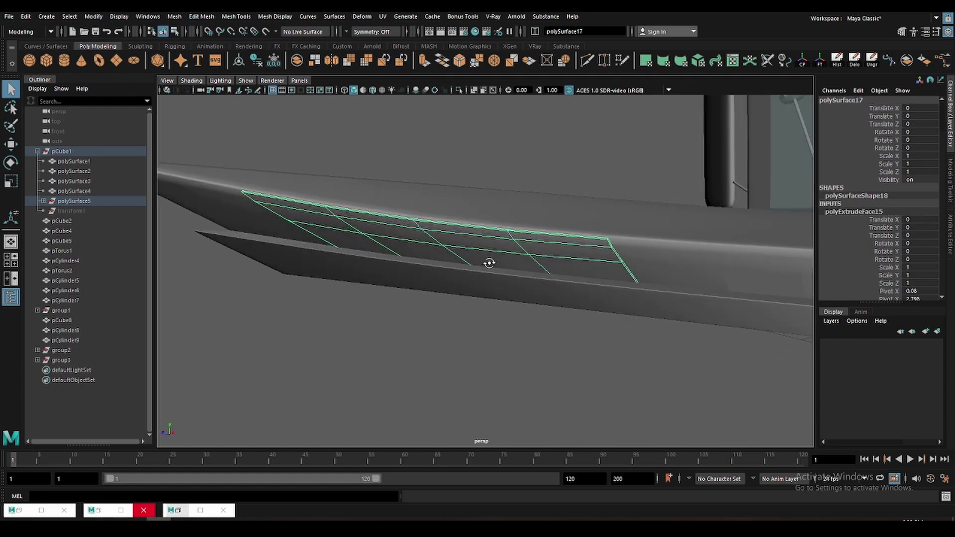
key(ctrl+1)
key(f)
key(F11)
click(369, 245)
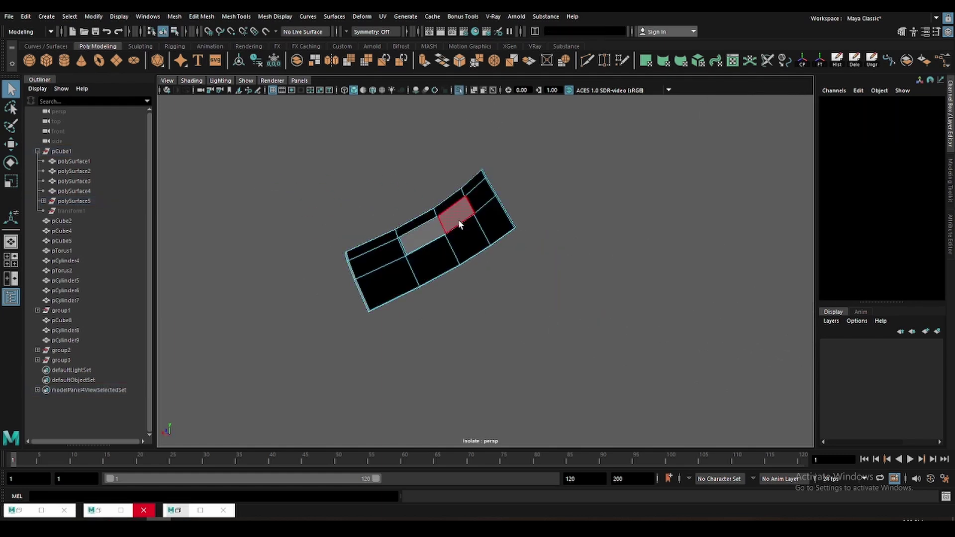
alt+drag(458, 220, 460, 90)
click(460, 90)
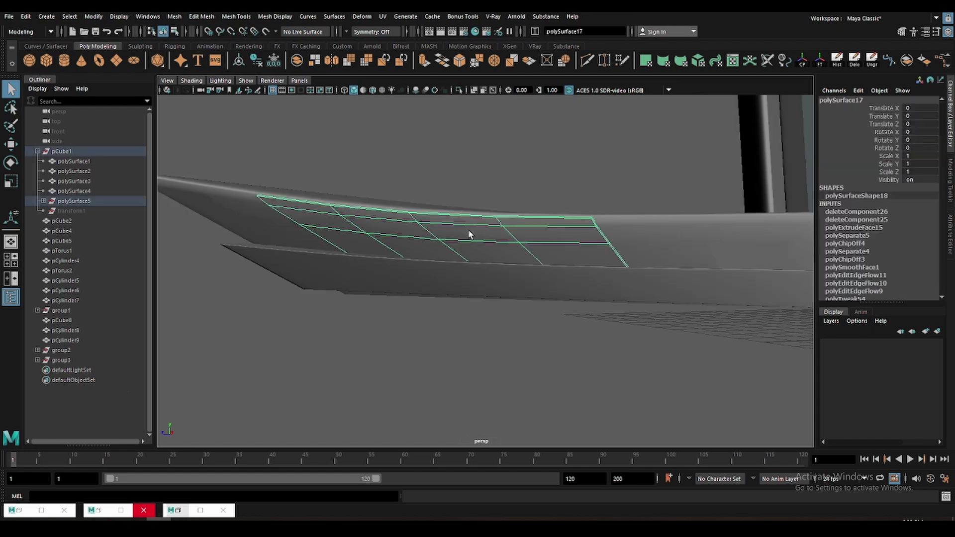
click(502, 314)
click(616, 267)
click(571, 287)
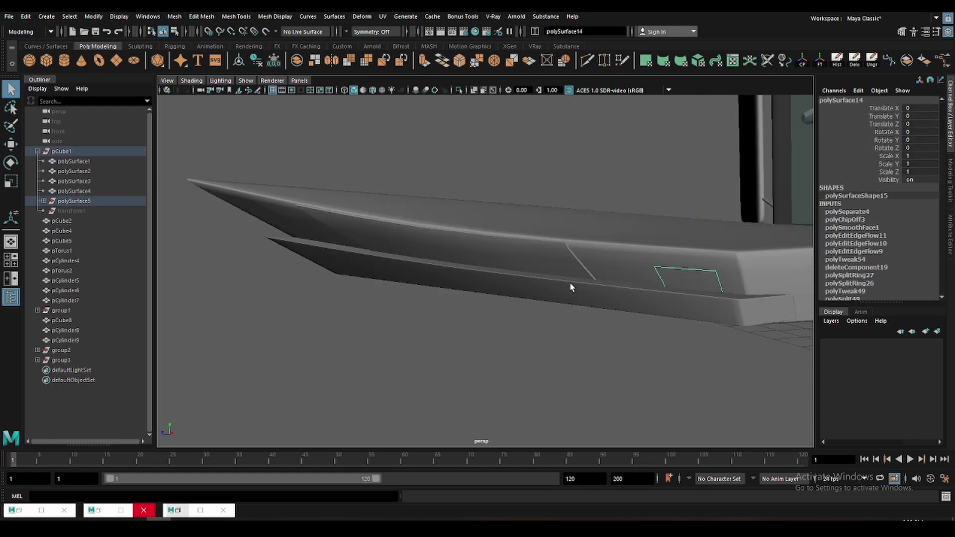
- Extrude the front face strip to a thin thickness and isolate the strip piece
shift+click(279, 231)
key(ctrl+e)
scroll(532, 194, down, 2)
drag(532, 194, 500, 179)
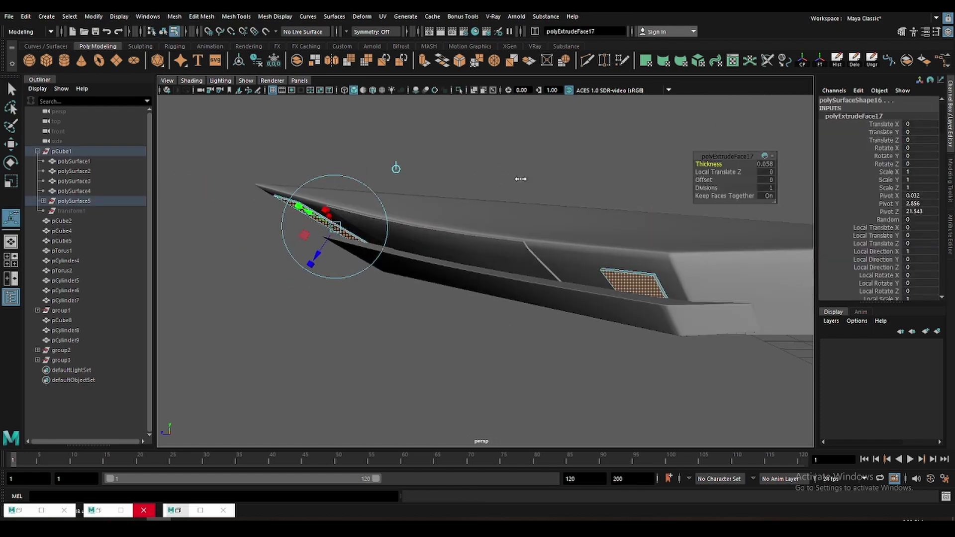
key(F8)
key(w)
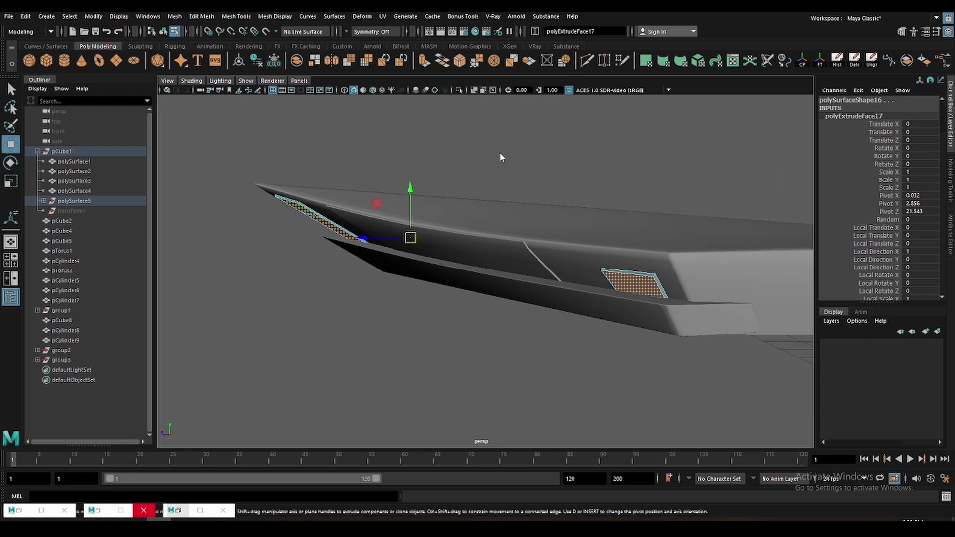
key(f)
key(ctrl+1)
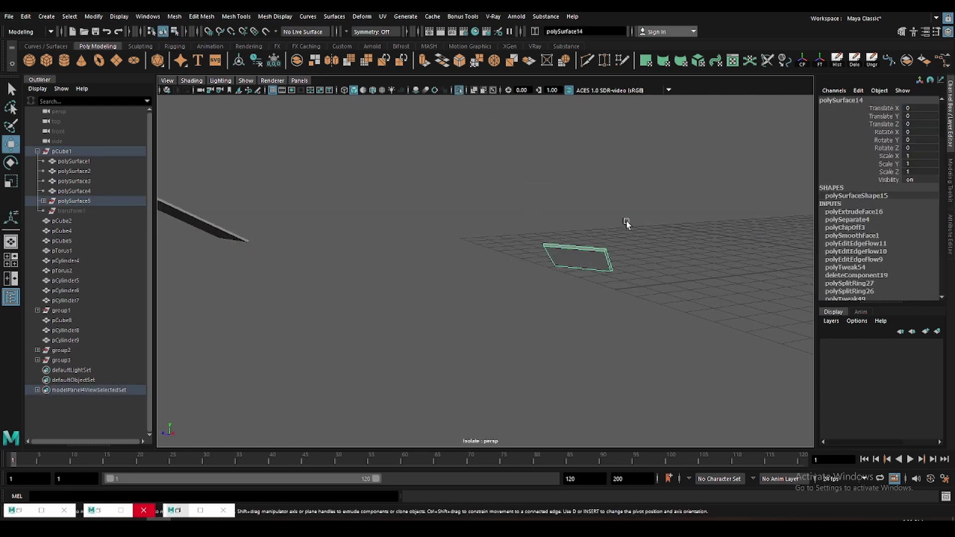
- Draw a Multi-Cut line across the small plane and commit it
alt+drag(625, 221, 544, 213)
key(ctrl+F11)
key(F8)
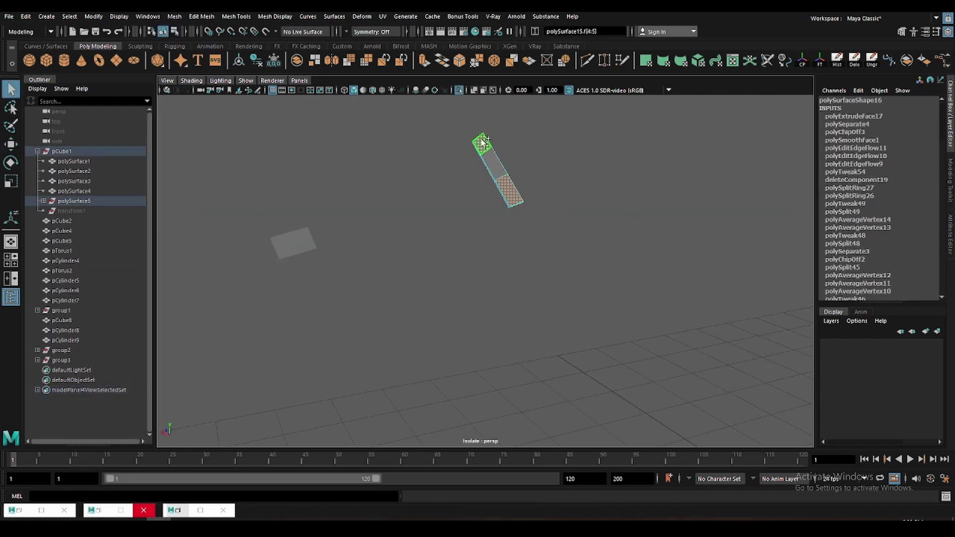
click(293, 244)
mouse_move(335, 277)
alt+mouse_down()
mouse_move(674, 215)
mouse_move(648, 209)
alt+mouse_up()
key(y)
click(566, 213)
click(578, 242)
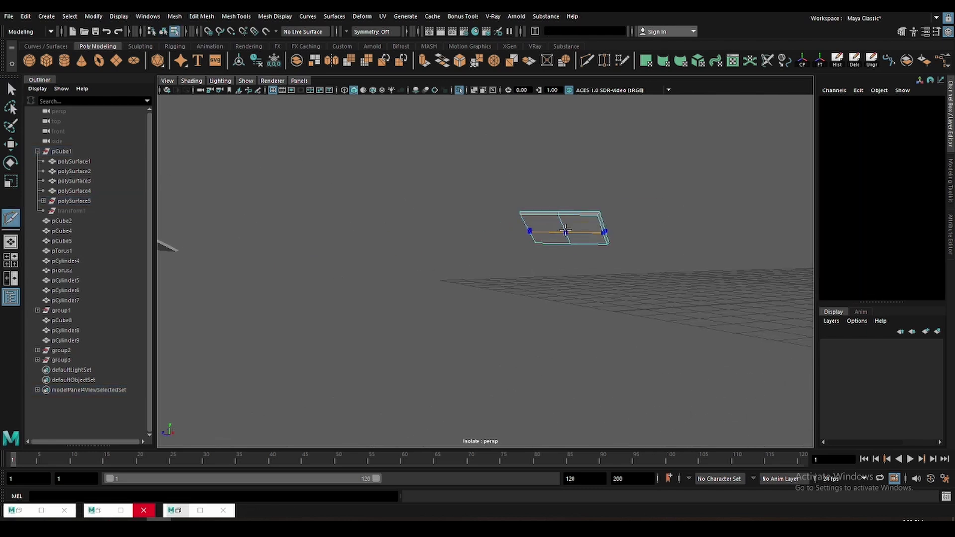
key(Return)
- Inspect the cut plane and the smoothed strip's faces from several angles
alt+drag(427, 207, 405, 277)
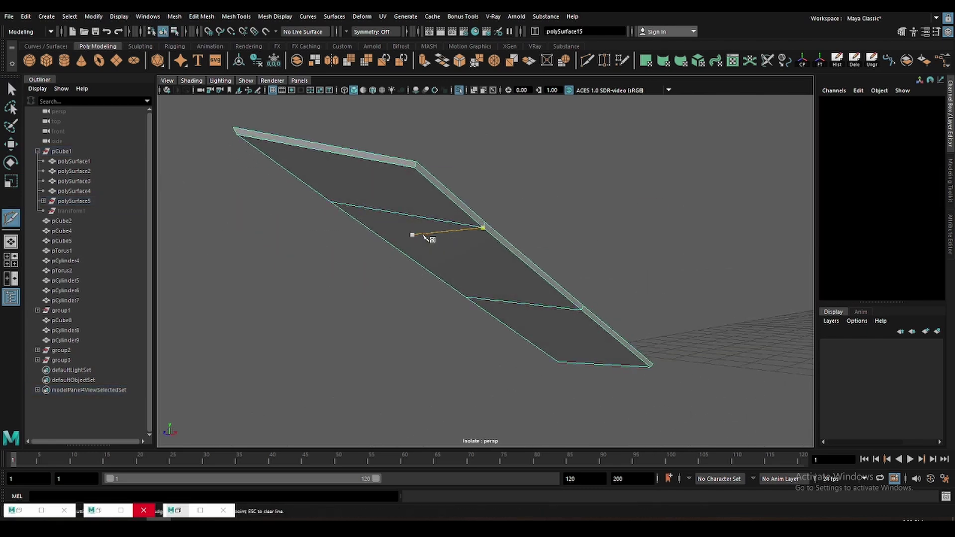
mouse_move(433, 239)
alt+mouse_down()
mouse_move(460, 200)
mouse_move(589, 181)
alt+mouse_up()
key(F8)
alt+right_drag(589, 182, 606, 252)
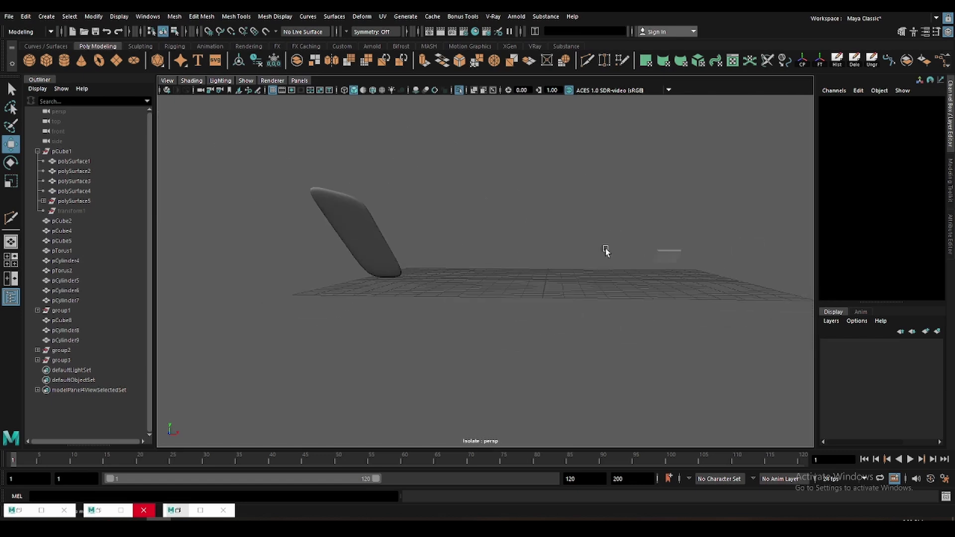
drag(606, 252, 672, 321)
alt+drag(330, 273, 398, 303)
key(F11)
click(344, 292)
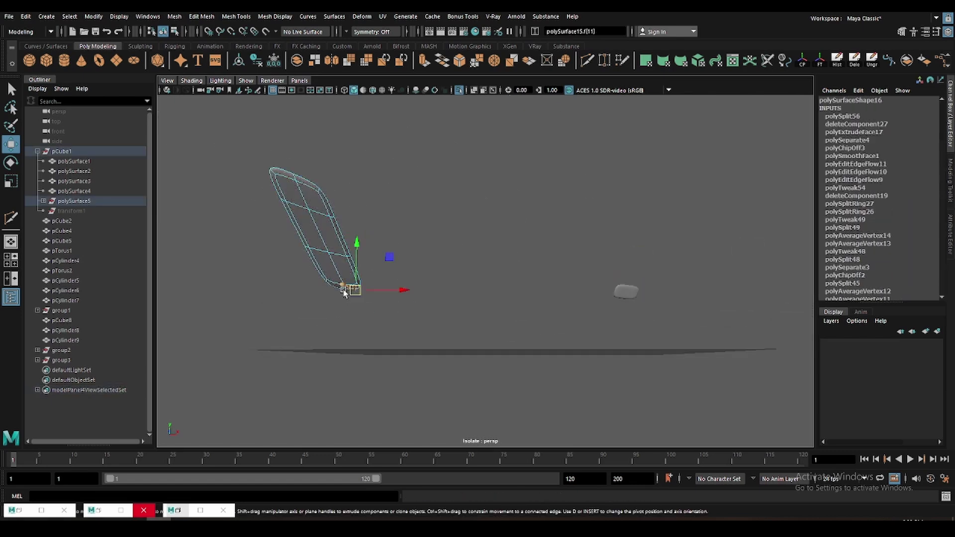
click(356, 305)
click(626, 291)
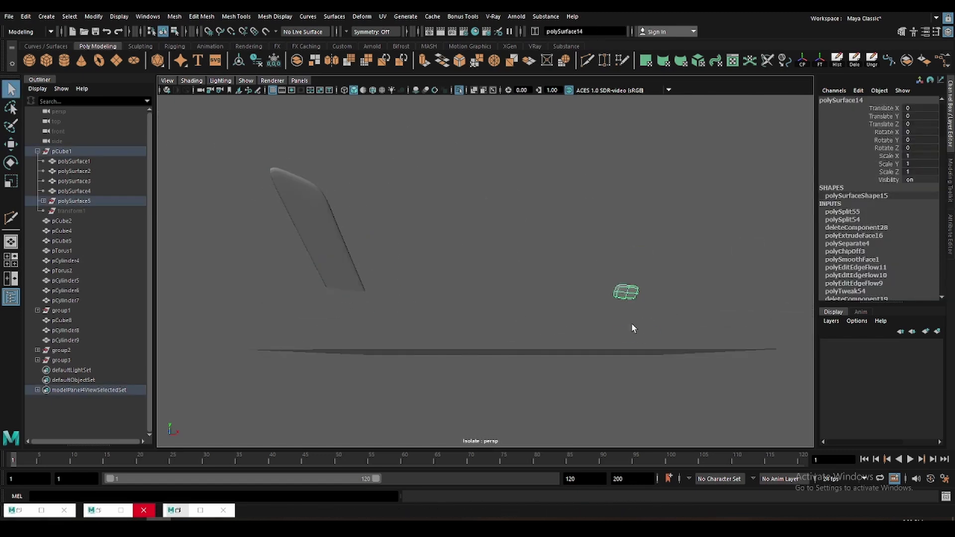
key(f)
mouse_move(619, 316)
alt+mouse_down()
mouse_move(491, 375)
mouse_move(423, 321)
alt+mouse_up()
key(F11)
scroll(423, 321, down, 5)
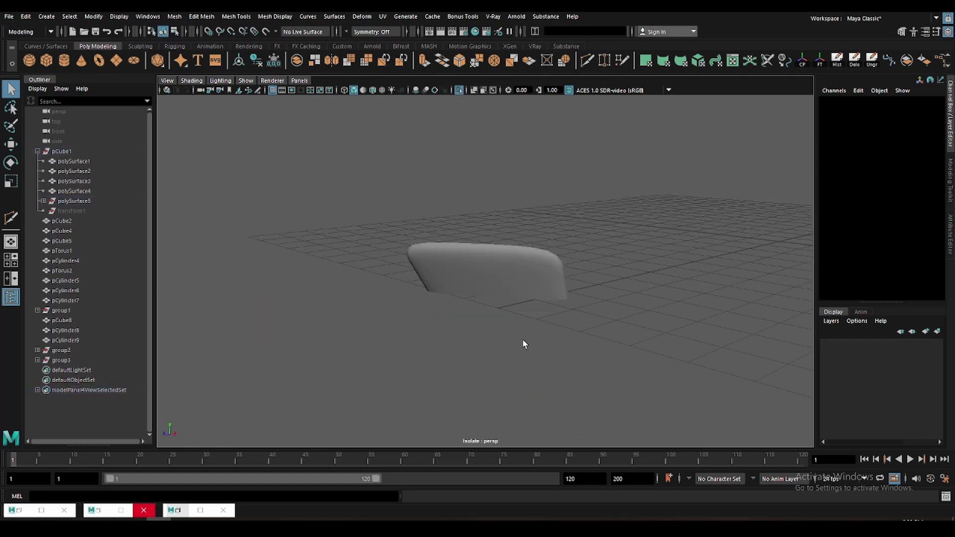
- Exit isolation to show the whole vehicle and select the side grid panel
key(ctrl+1)
mouse_move(477, 358)
alt+mouse_down()
mouse_move(417, 328)
mouse_move(368, 321)
mouse_move(399, 306)
alt+mouse_up()
click(354, 270)
alt+drag(385, 376, 378, 393)
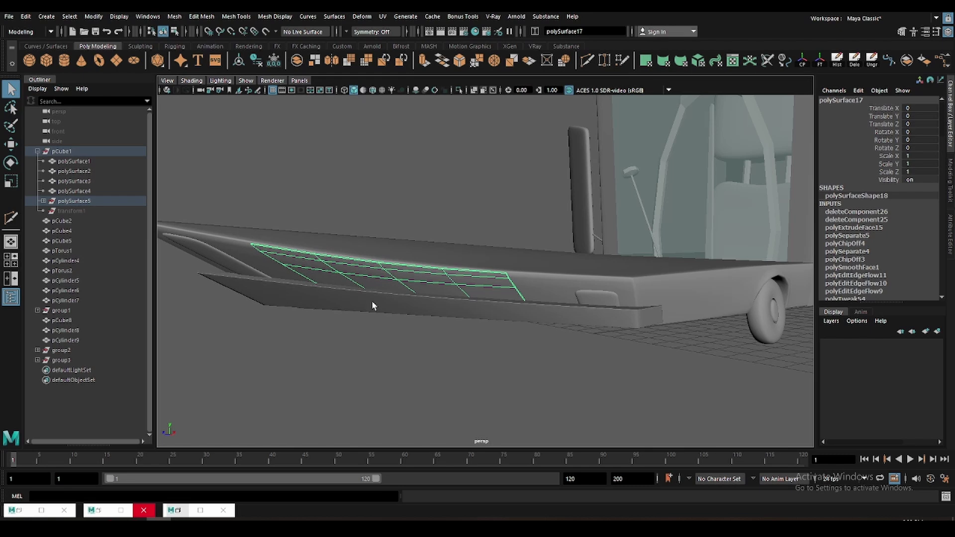
- Duplicate the side grid panel and isolate the copy
scroll(373, 303, up, 2)
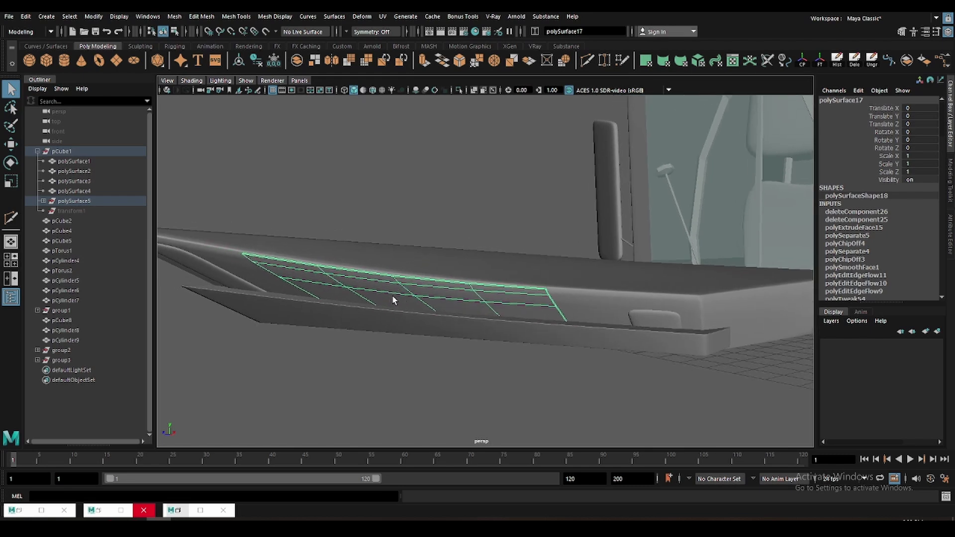
key(w)
key(ctrl+d)
alt+drag(398, 304, 406, 308)
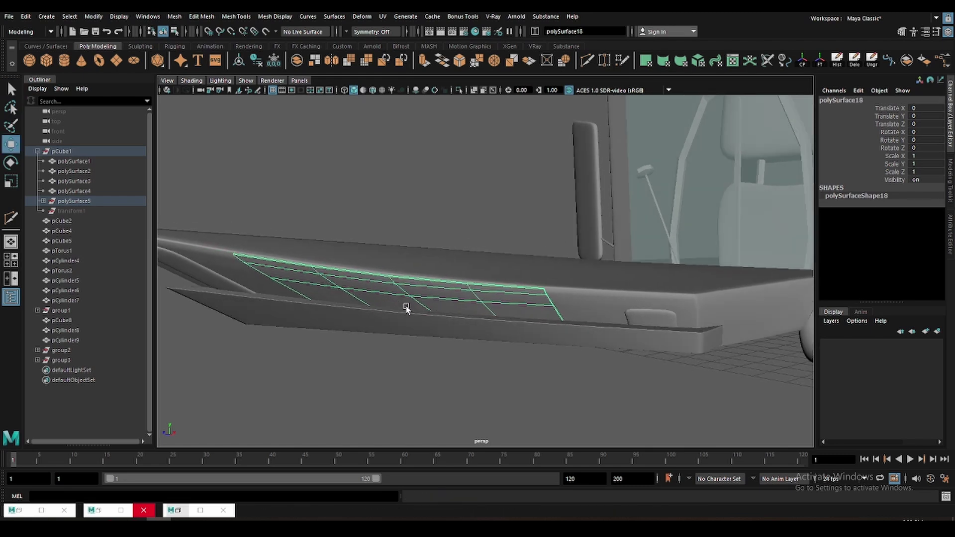
scroll(406, 308, up, 2)
key(ctrl+1)
- Multi-Cut a new line across the panel's left end and rotate the new edges
click(297, 260)
click(363, 303)
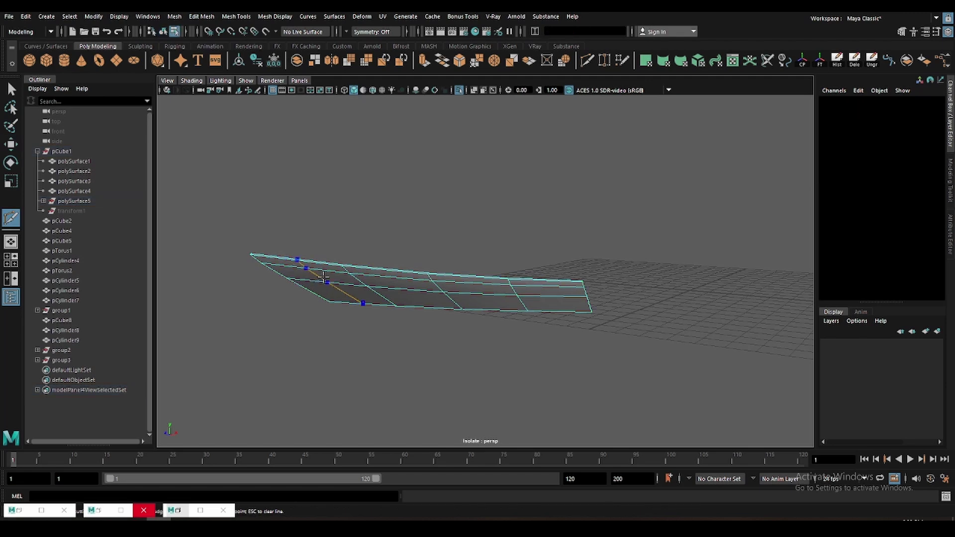
key(w)
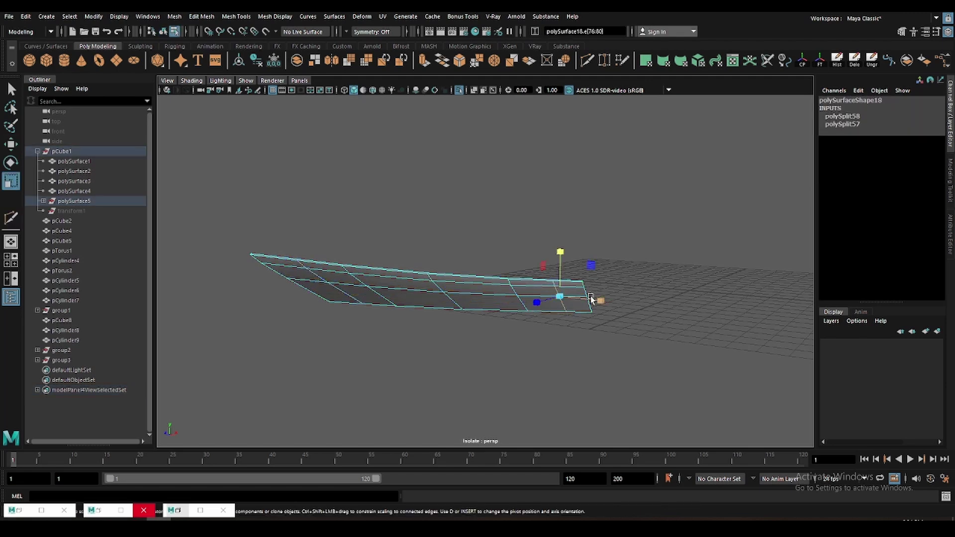
key(e)
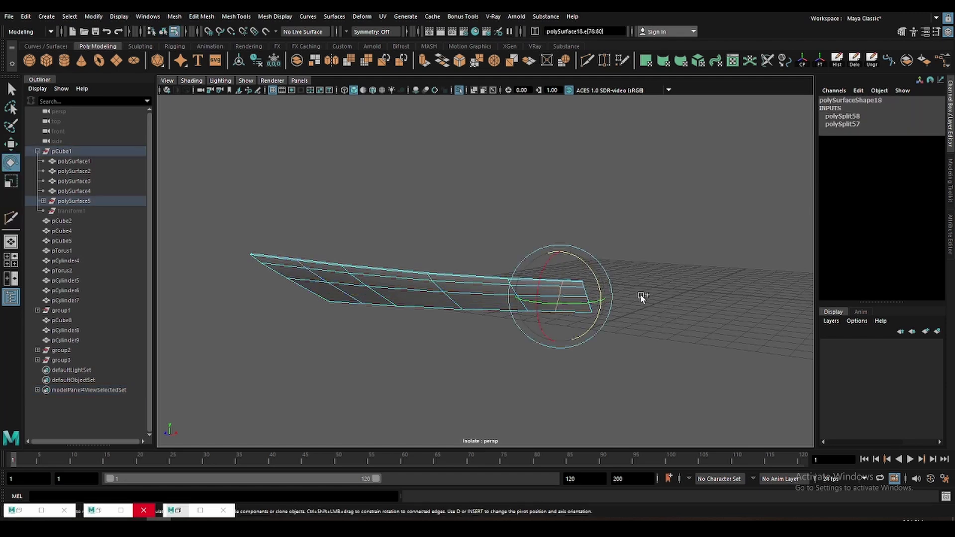
key(q)
- Select the faces at the panel's left and right ends for trimming
key(F11)
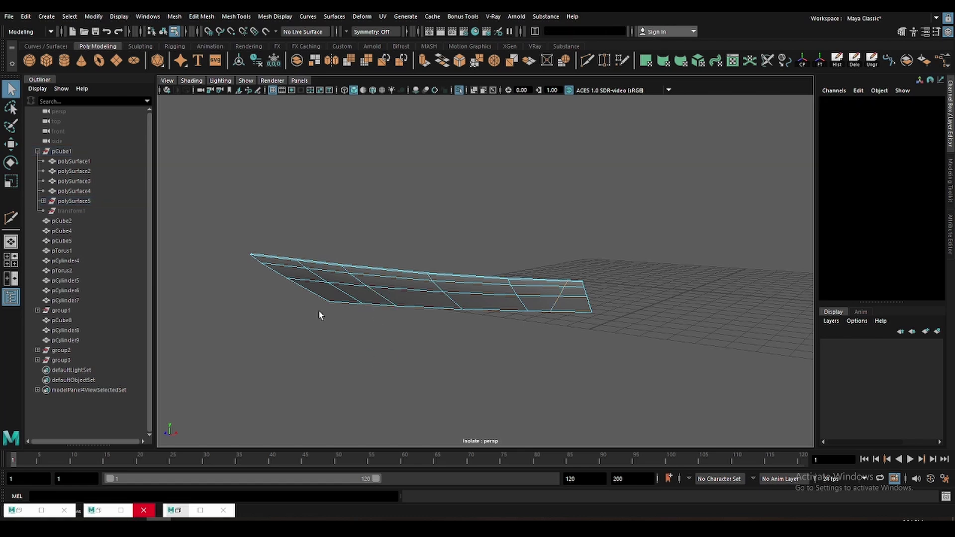
click(300, 280)
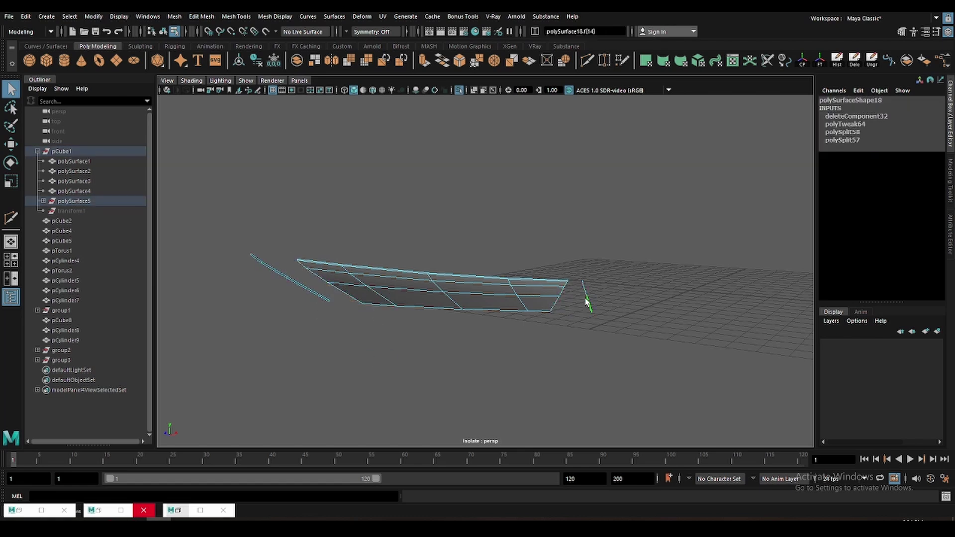
alt+drag(576, 296, 332, 264)
click(332, 264)
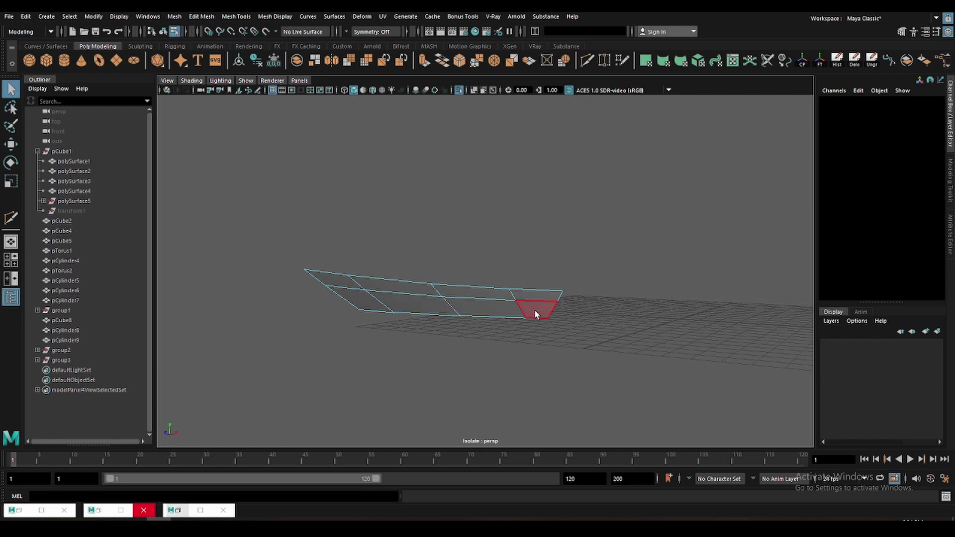
- Add horizontal edge loops across the trimmed panel, undoing a trial bevel
shift+right_drag(452, 306, 440, 328)
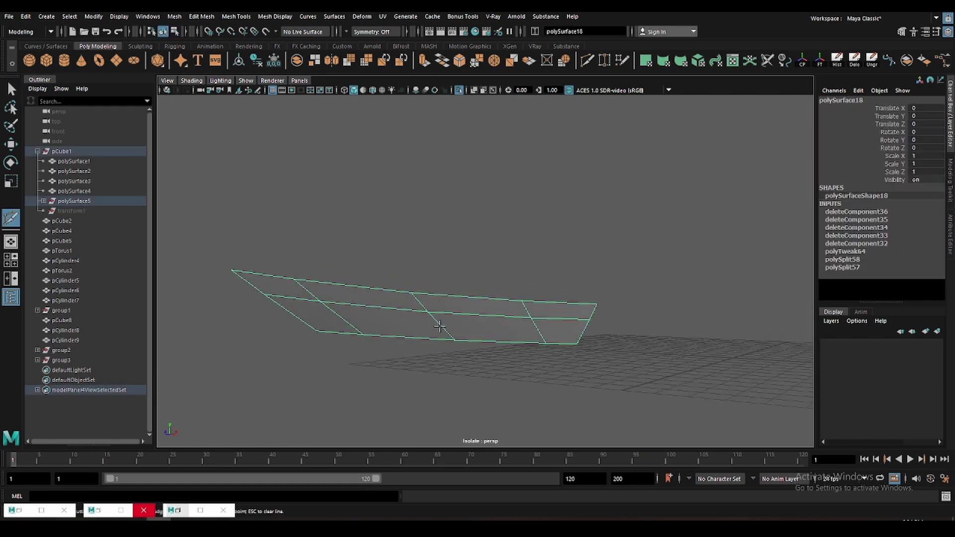
ctrl+click(396, 319)
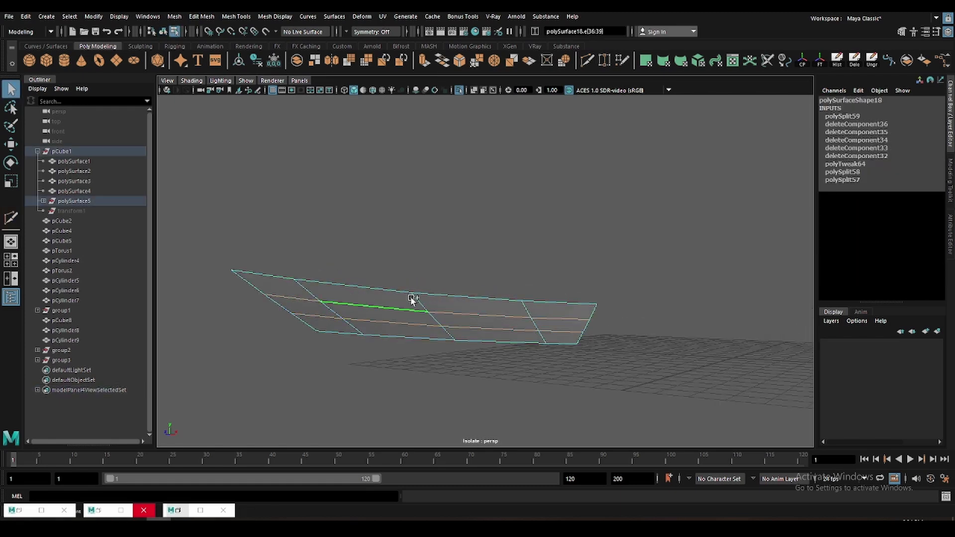
key(ctrl+b)
key(ctrl+z)
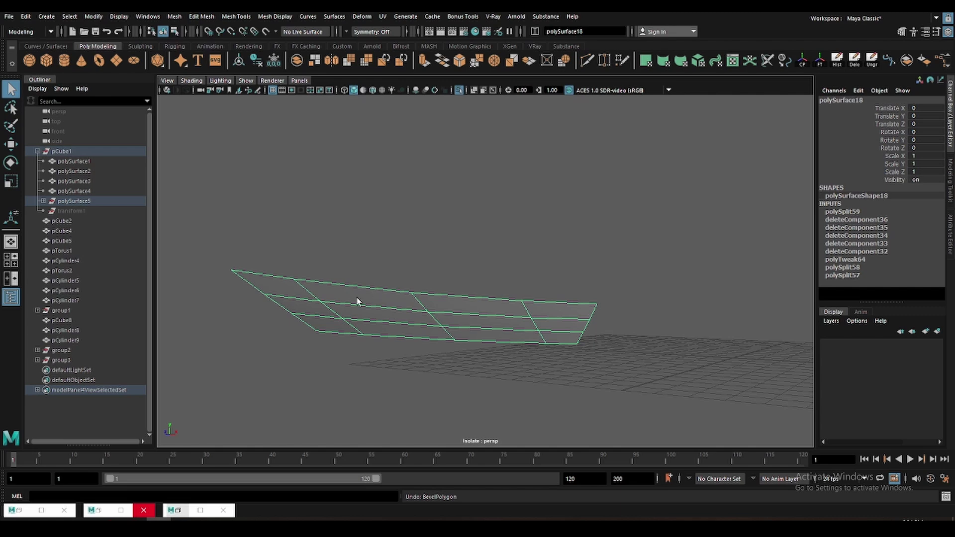
shift+right_drag(357, 301, 313, 294)
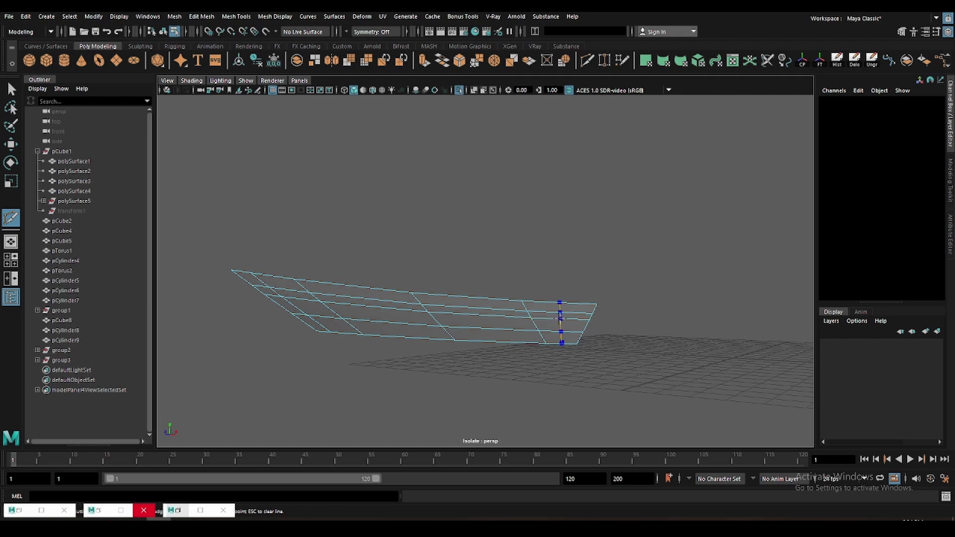
- Select the grille panel's end edge loop, then clear the grille selection
double_click(563, 320)
key(e)
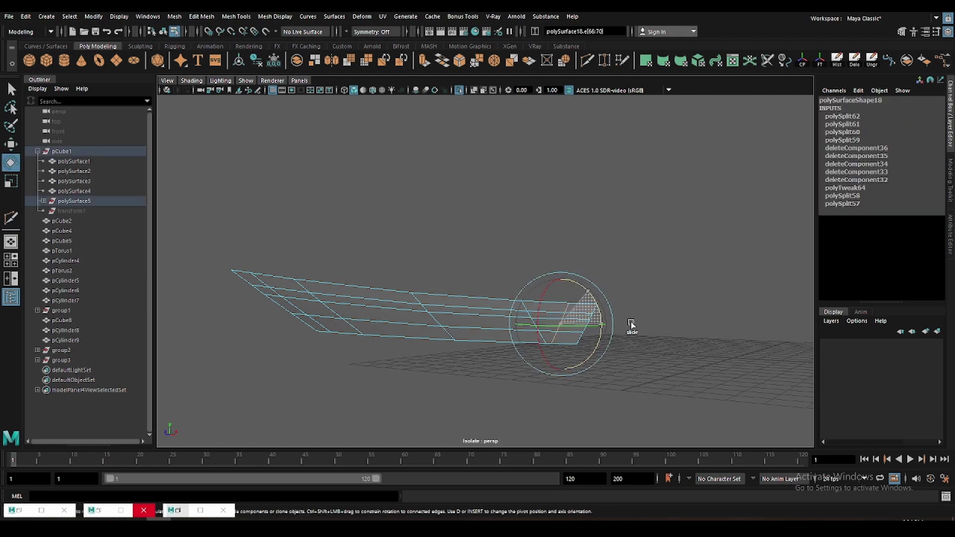
key(q)
key(F8)
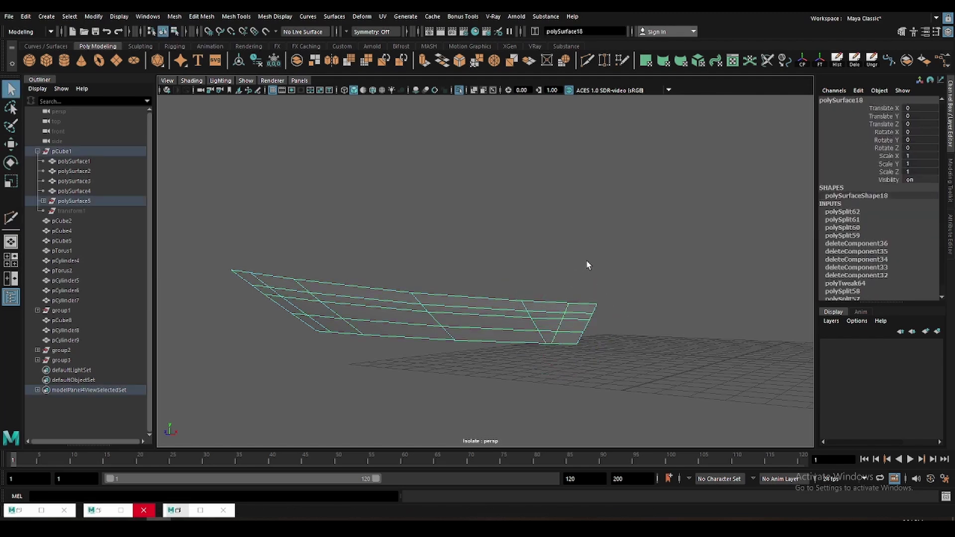
shift+right_click(599, 251)
click(558, 342)
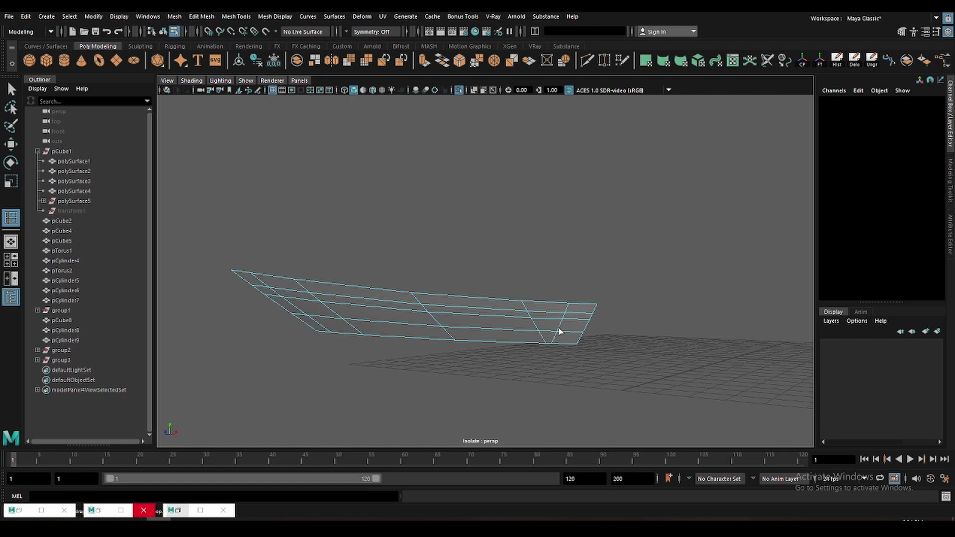
- Insert a new horizontal edge loop across the grille and turn off Isolate Select
key(w)
double_click(501, 318)
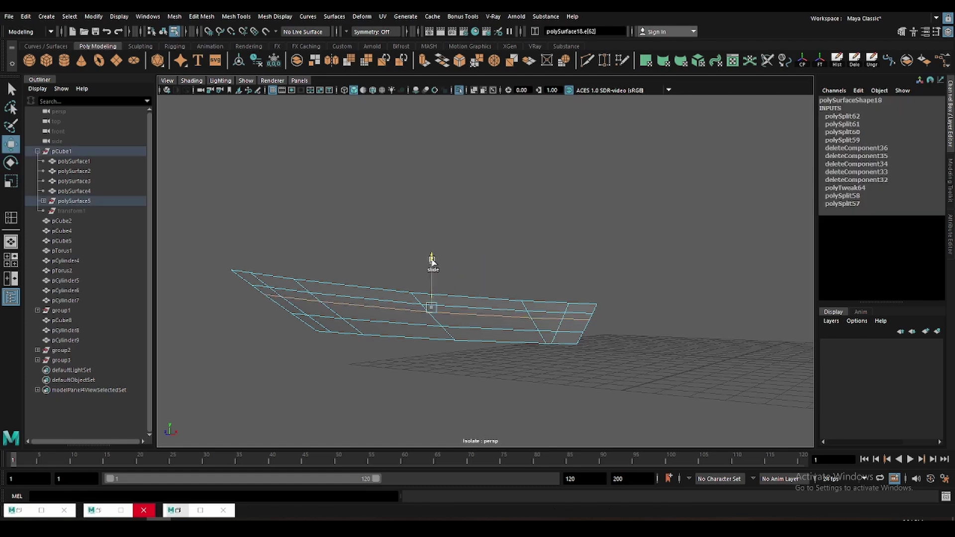
shift+right_click(458, 219)
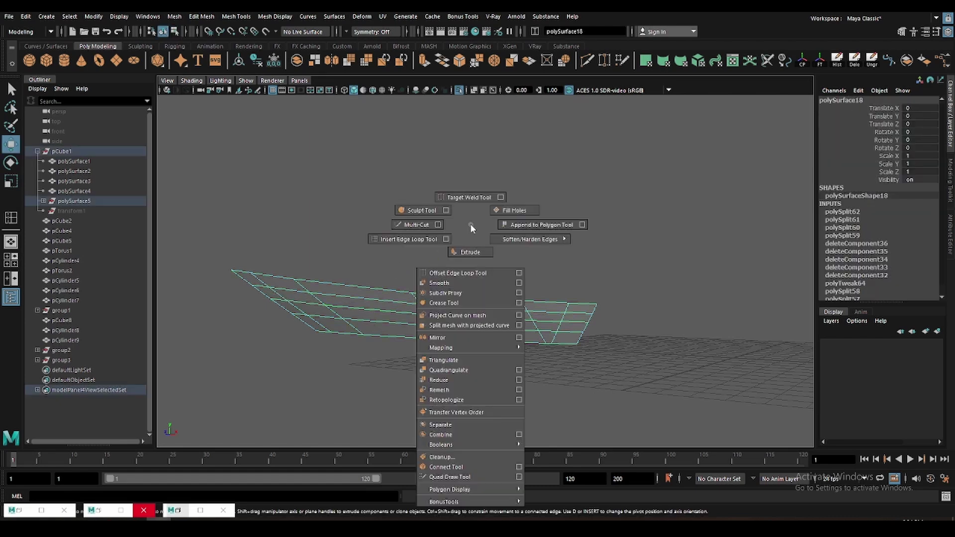
click(422, 207)
click(333, 316)
key(w)
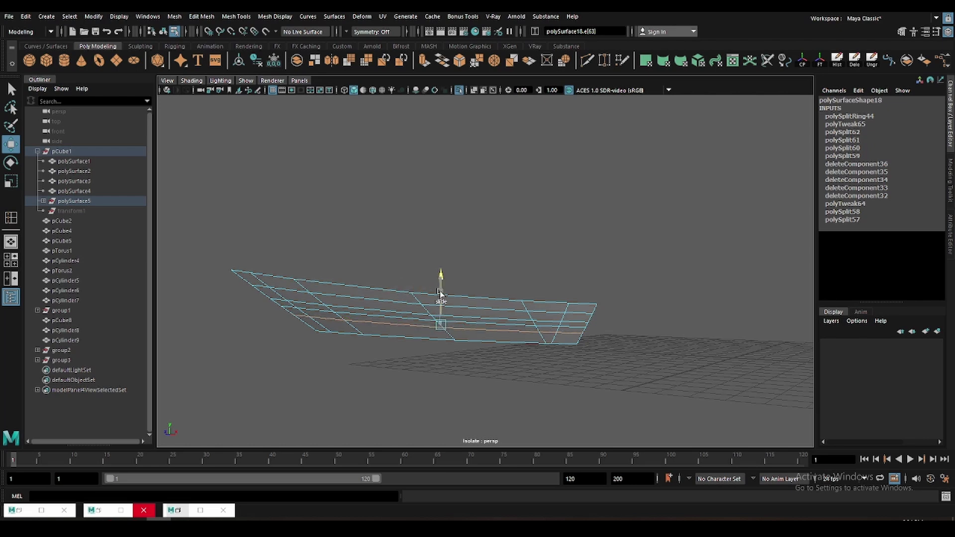
click(459, 90)
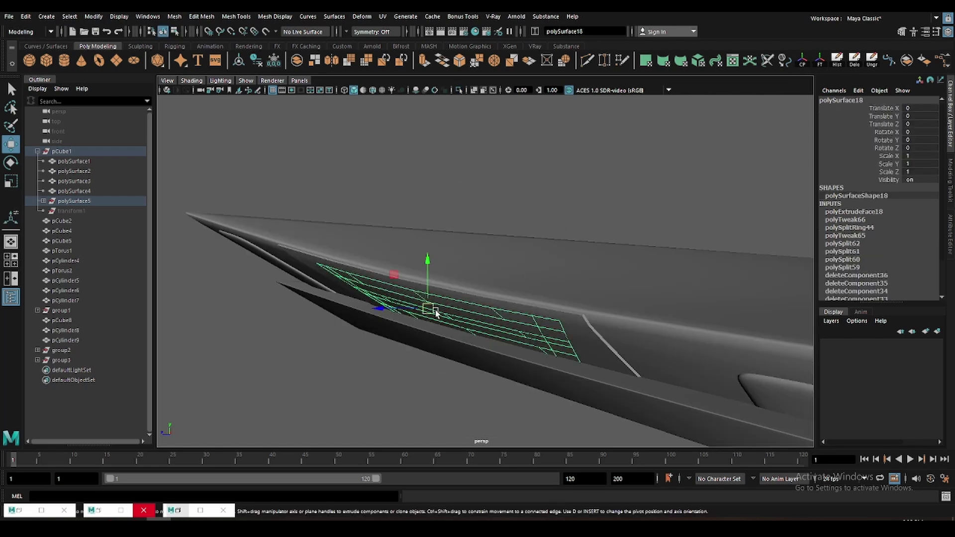
- Extrude the grille's outer edge with thickness -0.1, then deselect it
mouse_move(436, 312)
alt+mouse_down()
mouse_move(420, 347)
mouse_move(458, 336)
alt+mouse_up()
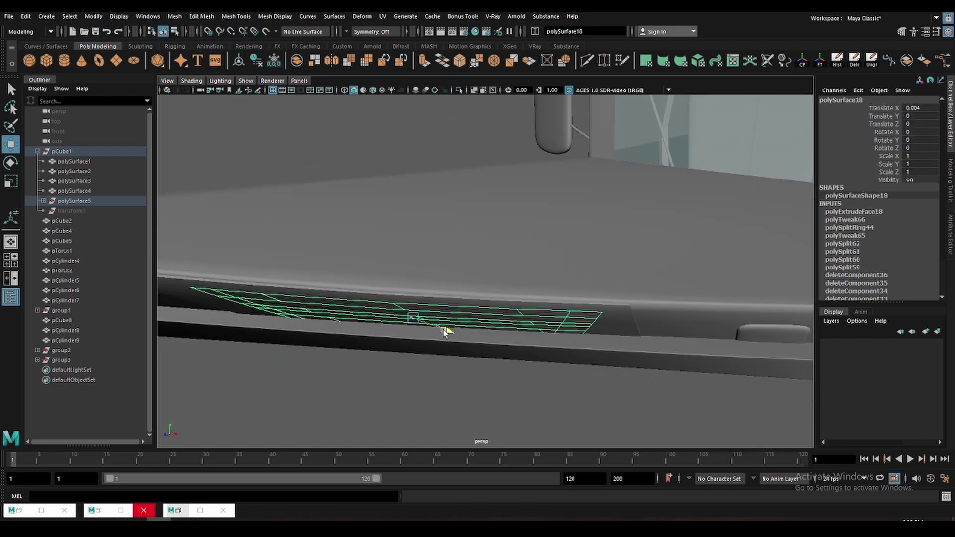
alt+drag(514, 352, 592, 326)
click(593, 325)
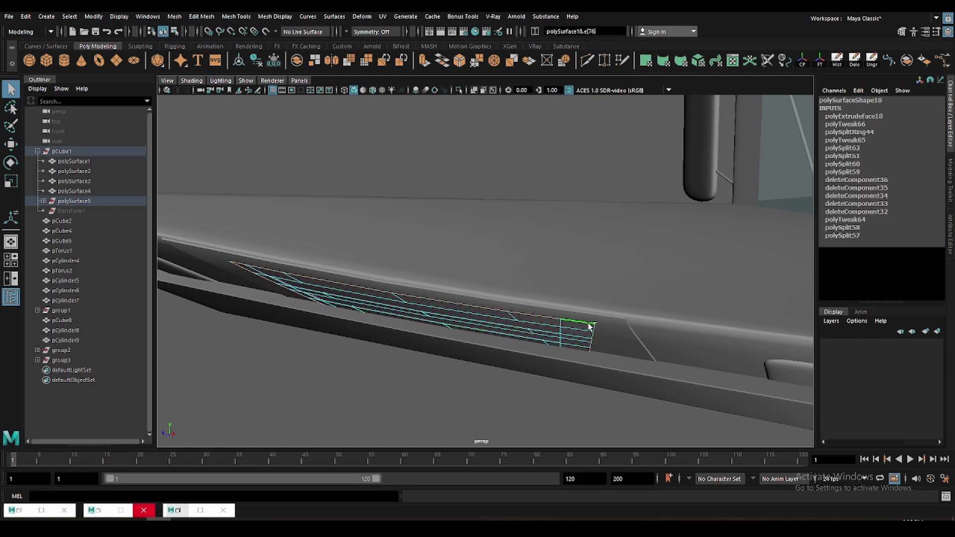
key(ctrl+e)
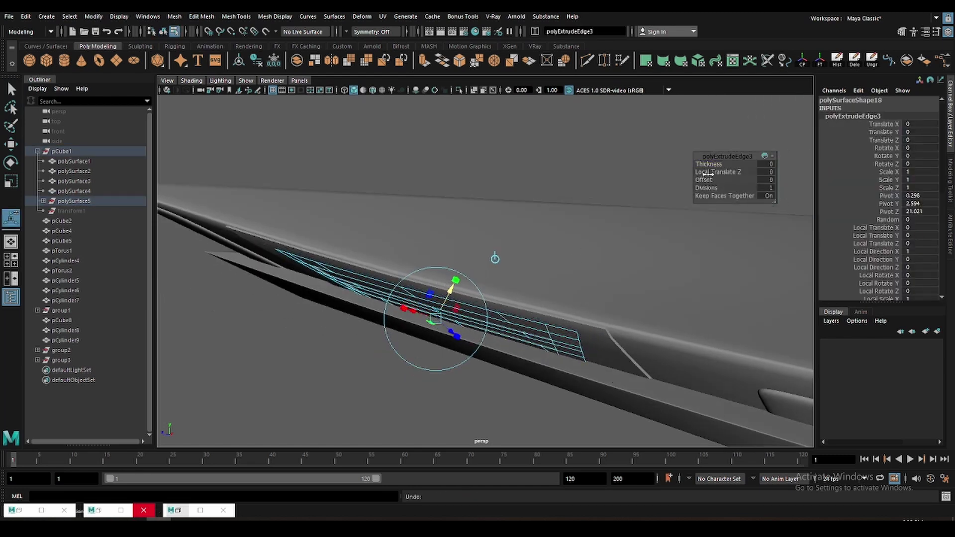
drag(709, 165, 710, 166)
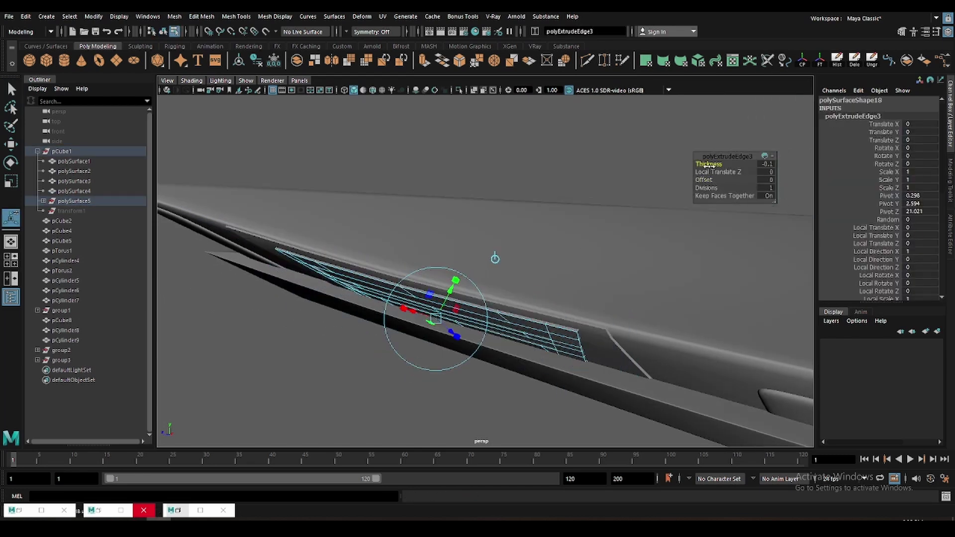
key(w)
click(594, 143)
mouse_move(595, 143)
alt+mouse_down()
mouse_move(533, 253)
mouse_move(527, 288)
mouse_move(484, 305)
mouse_move(503, 298)
alt+mouse_up()
- Select the grille panel and undo the trial edge and face extrusions
key(q)
click(504, 291)
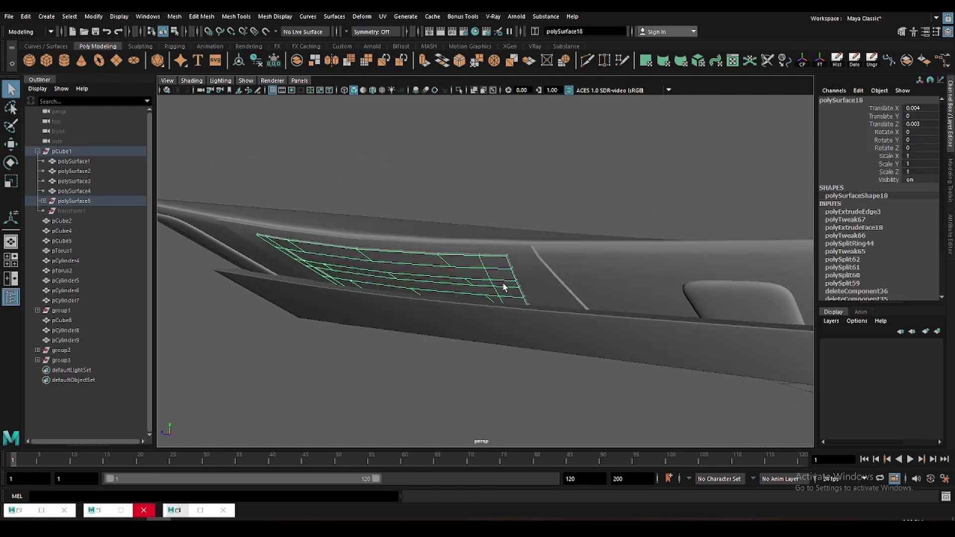
key(ctrl+z)
key(ctrl+z)
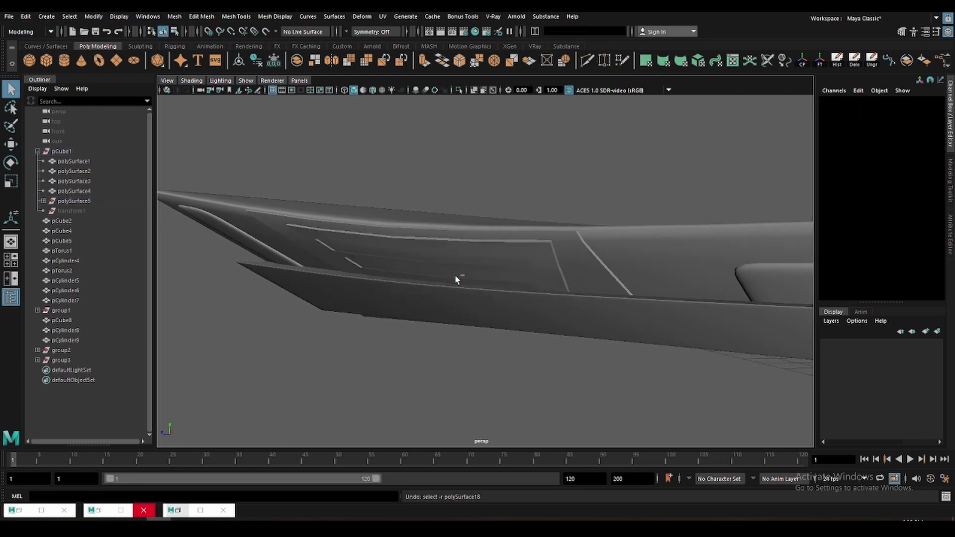
key(ctrl+z)
key(ctrl+z)
key(ctrl+z)
key(ctrl+z)
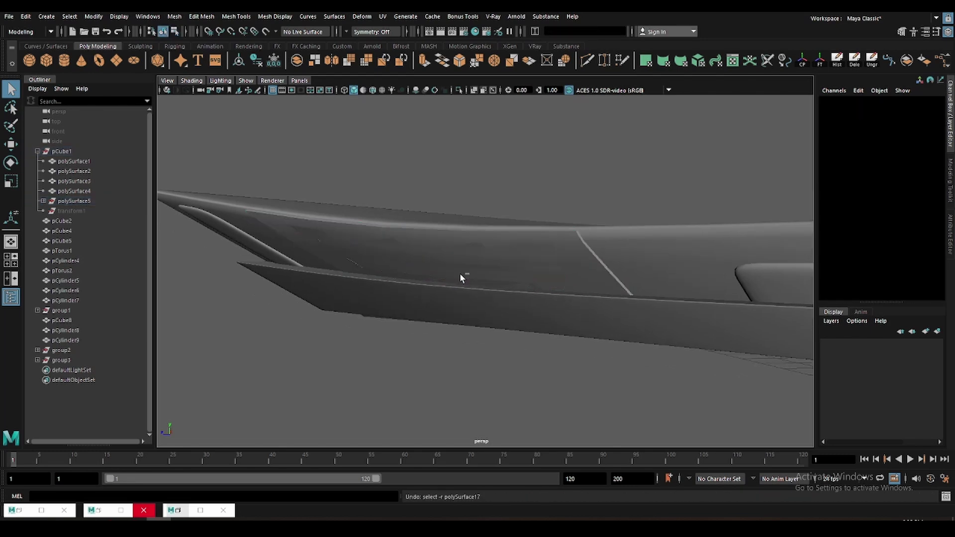
key(ctrl+z)
key(ctrl+z)
key(ctrl+z)
key(ctrl+e)
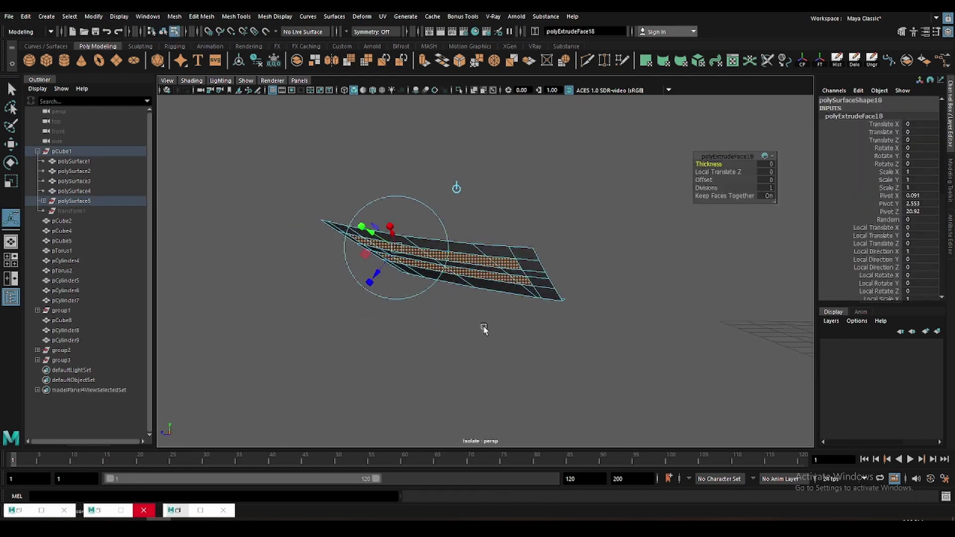
middle_drag(484, 328, 491, 326)
key(ctrl+z)
key(ctrl+z)
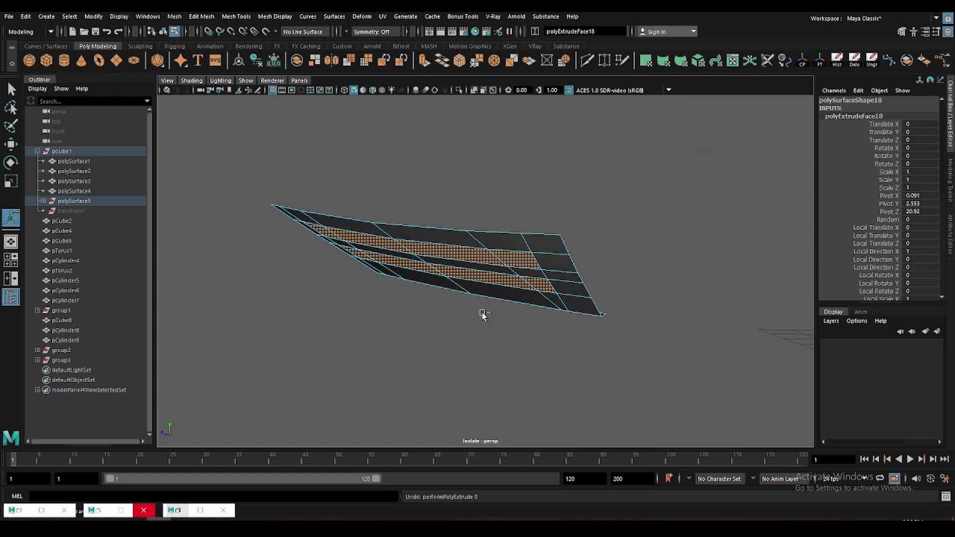
key(ctrl+z)
key(ctrl+z)
- Return the grille to object mode with the whole car shown again
click(606, 326)
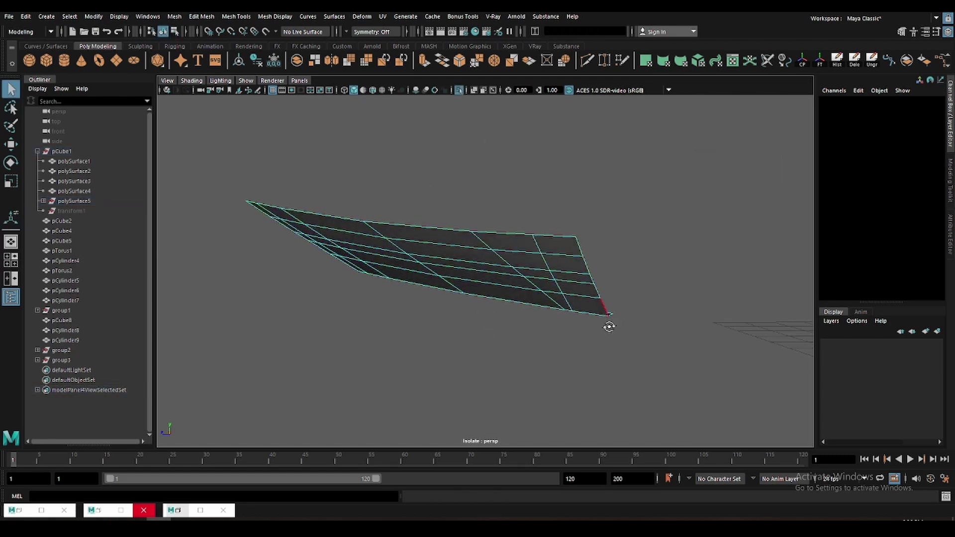
mouse_move(605, 326)
alt+mouse_down()
mouse_move(539, 390)
mouse_move(519, 354)
alt+mouse_up()
right_drag(527, 360, 597, 308)
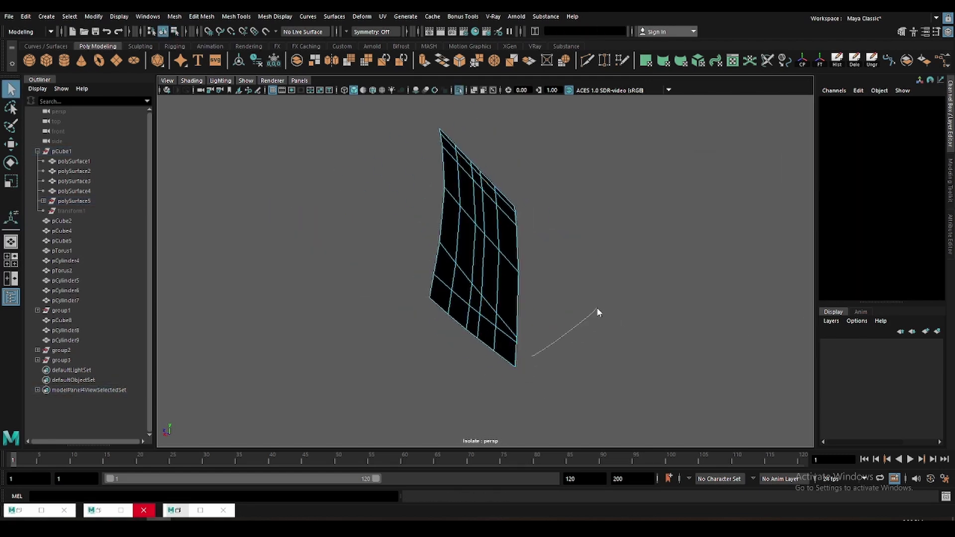
key(ctrl+1)
key(w)
alt+drag(533, 297, 379, 240)
- Extrude another outer edge of the grille
key(F10)
key(q)
click(504, 248)
key(ctrl+e)
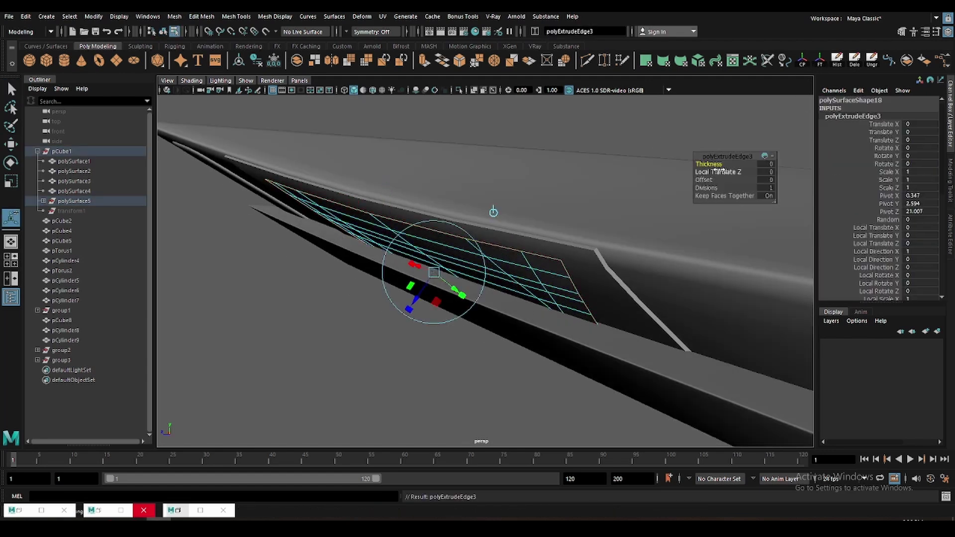
key(F8)
- Recess two horizontal grille face strips inward with -0.033 extrusion thickness, then deselect
alt+drag(464, 281, 473, 243)
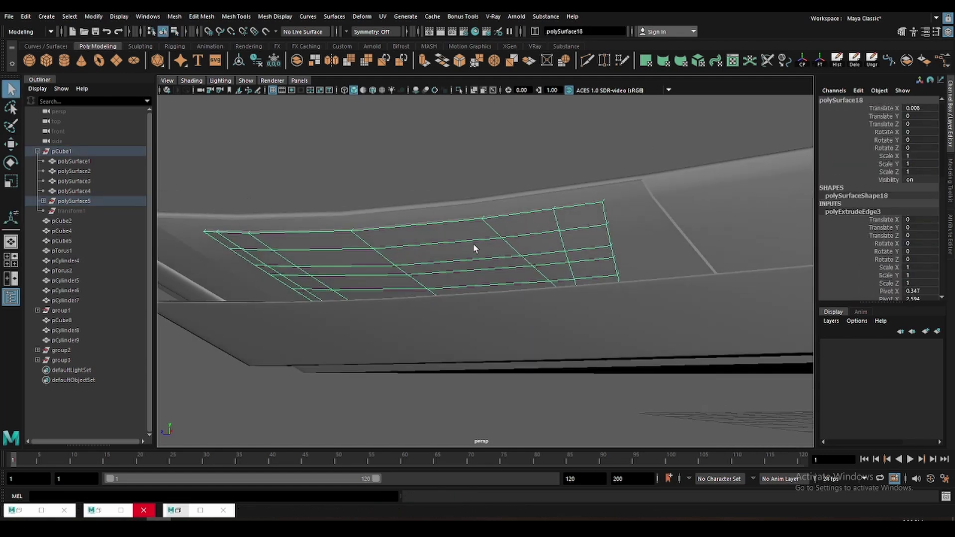
key(F11)
click(276, 257)
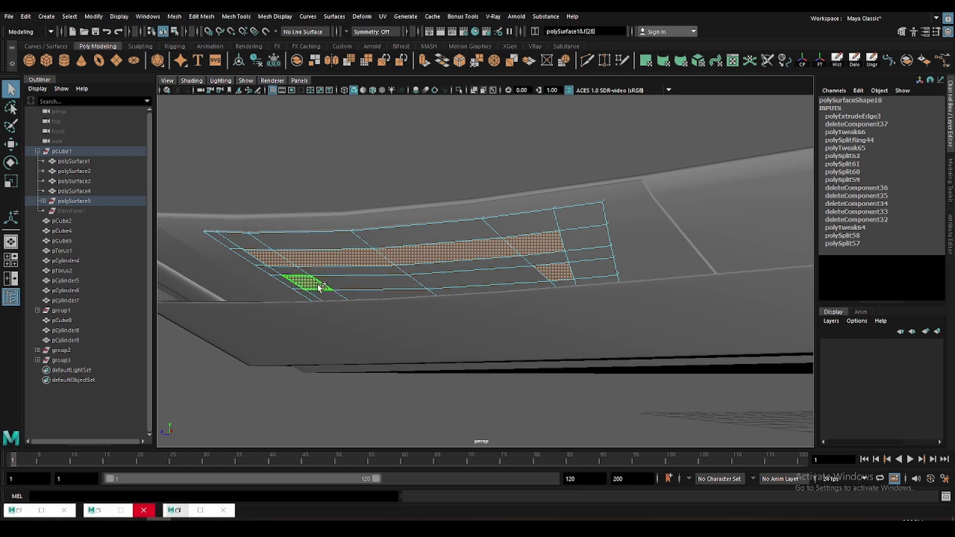
key(ctrl+e)
alt+drag(406, 343, 478, 293)
mouse_move(477, 293)
middle_down()
mouse_move(494, 278)
mouse_move(475, 284)
middle_up()
key(ctrl+z)
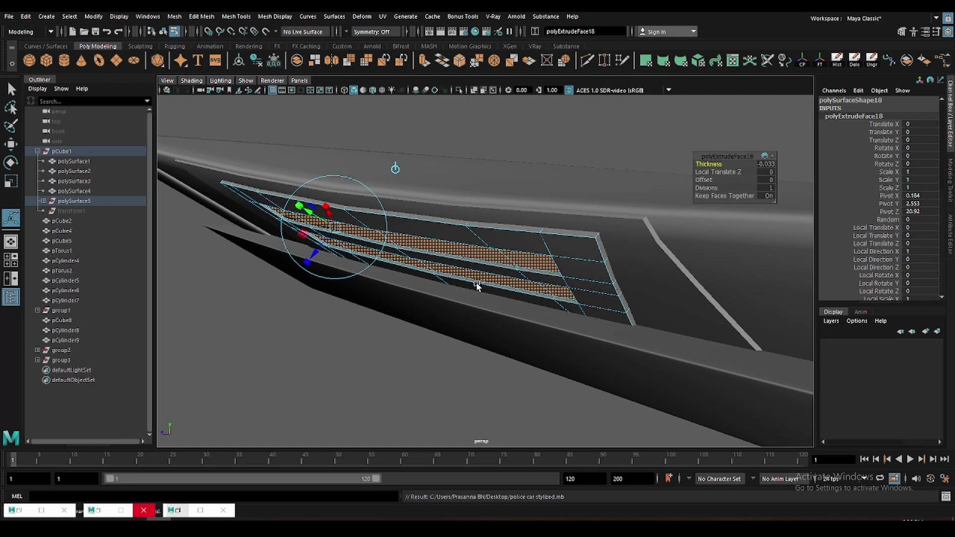
click(458, 256)
mouse_move(458, 256)
alt+mouse_down()
mouse_move(437, 326)
mouse_move(513, 337)
mouse_move(499, 343)
mouse_move(503, 291)
mouse_move(454, 324)
alt+mouse_up()
scroll(468, 311, up, 3)
click(463, 307)
mouse_move(461, 426)
alt+mouse_down()
mouse_move(398, 348)
mouse_move(366, 287)
mouse_move(505, 334)
alt+mouse_up()
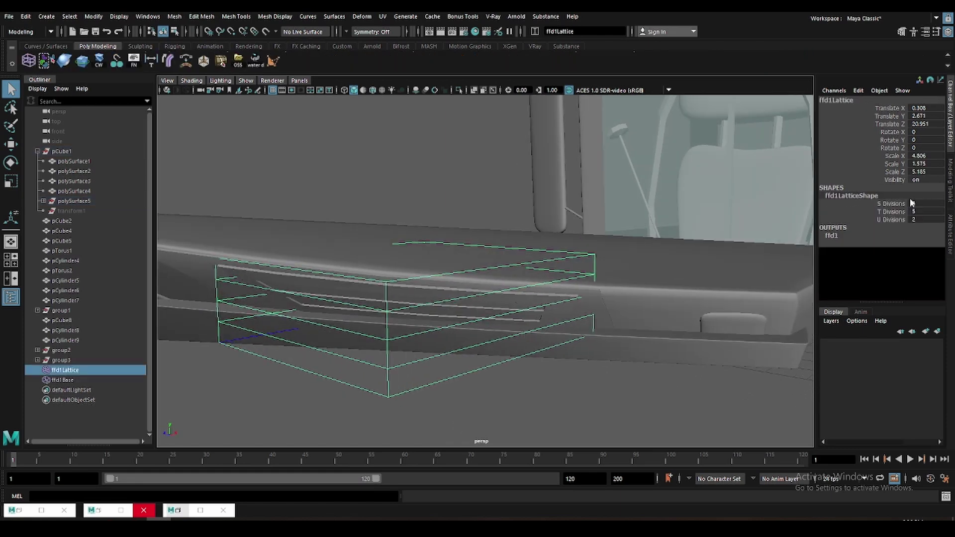
alt+drag(574, 371, 644, 416)
key(F8)
click(592, 213)
key(w)
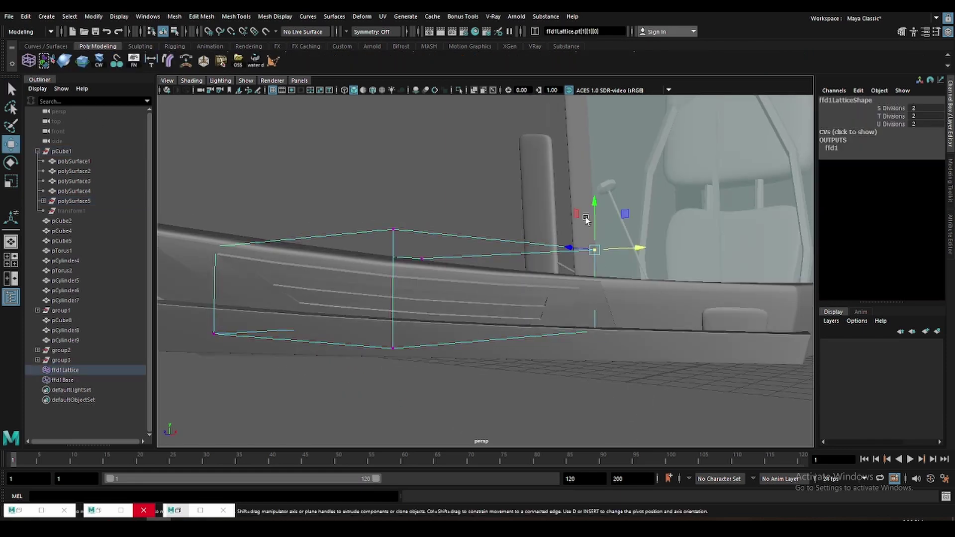
mouse_move(597, 214)
alt+mouse_down()
mouse_move(573, 294)
mouse_move(536, 285)
alt+mouse_up()
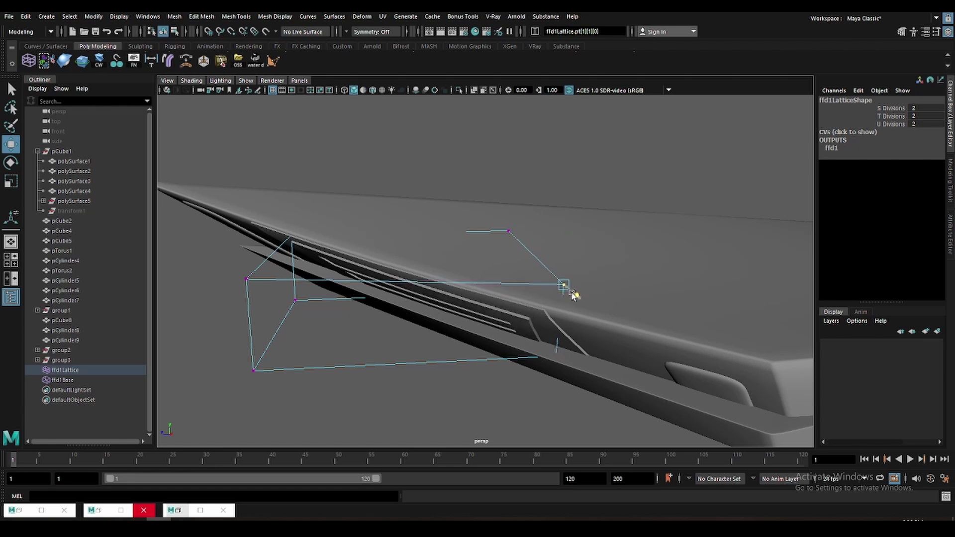
drag(559, 245, 560, 257)
alt+drag(569, 305, 474, 226)
key(F8)
key(Delete)
mouse_move(488, 271)
alt+mouse_down()
mouse_move(491, 298)
mouse_move(535, 300)
mouse_move(552, 345)
mouse_move(497, 386)
mouse_move(522, 367)
mouse_move(398, 278)
alt+mouse_up()
click(535, 300)
alt+drag(241, 239, 279, 234)
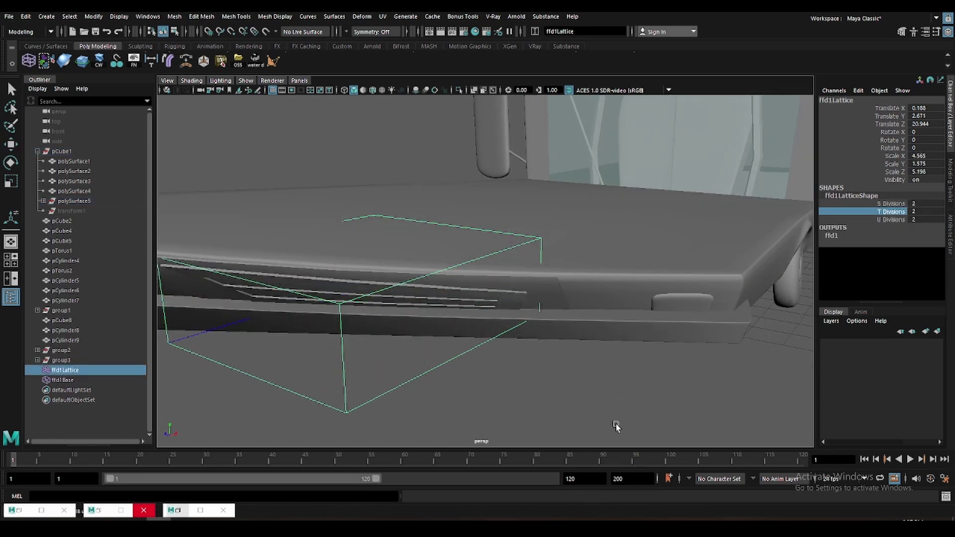
key(F8)
key(w)
click(541, 239)
mouse_move(583, 245)
mouse_down()
mouse_move(617, 247)
mouse_move(505, 299)
mouse_up()
click(505, 299)
key(alt+shift+d)
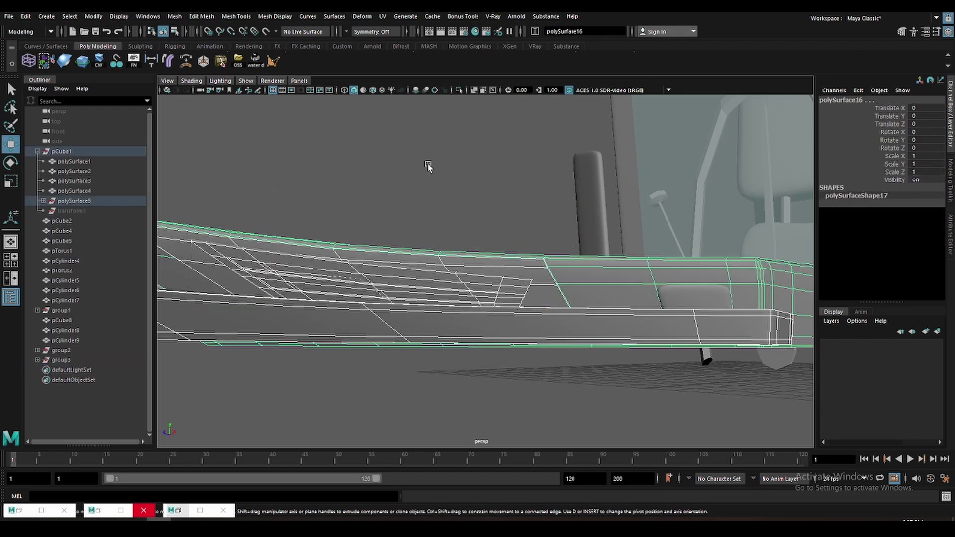
click(428, 166)
mouse_move(429, 166)
alt+mouse_down()
mouse_move(490, 324)
mouse_move(461, 311)
mouse_move(443, 326)
mouse_move(437, 320)
mouse_move(455, 283)
mouse_move(506, 279)
mouse_move(471, 317)
alt+mouse_up()
click(454, 283)
key(F9)
click(508, 274)
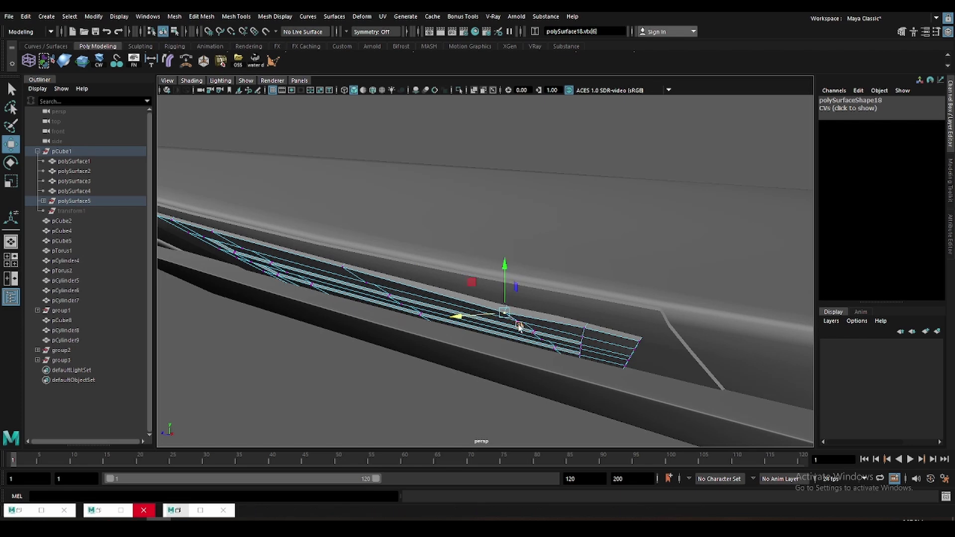
right_drag(496, 284, 496, 283)
alt+drag(496, 284, 578, 334)
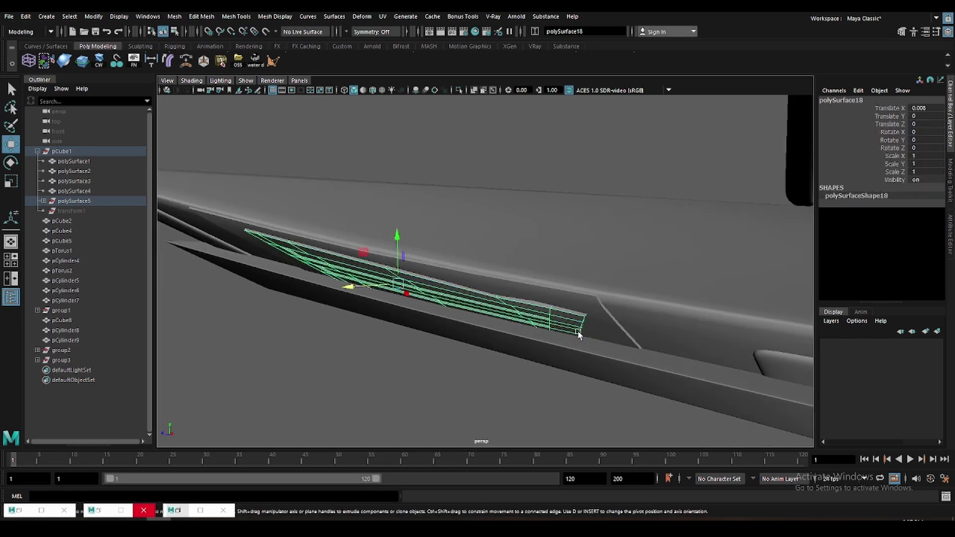
click(459, 408)
mouse_move(459, 408)
alt+mouse_down()
mouse_move(512, 319)
mouse_move(491, 330)
mouse_move(540, 316)
mouse_move(551, 337)
mouse_move(398, 366)
mouse_move(422, 302)
mouse_move(434, 324)
mouse_move(451, 302)
mouse_move(428, 347)
mouse_move(497, 326)
mouse_move(424, 373)
mouse_move(404, 360)
mouse_move(610, 342)
mouse_move(550, 367)
mouse_move(353, 337)
alt+mouse_up()
click(540, 316)
click(398, 366)
click(496, 326)
click(424, 373)
- Frame the front wheel and select a full edge loop around its tyre
click(353, 337)
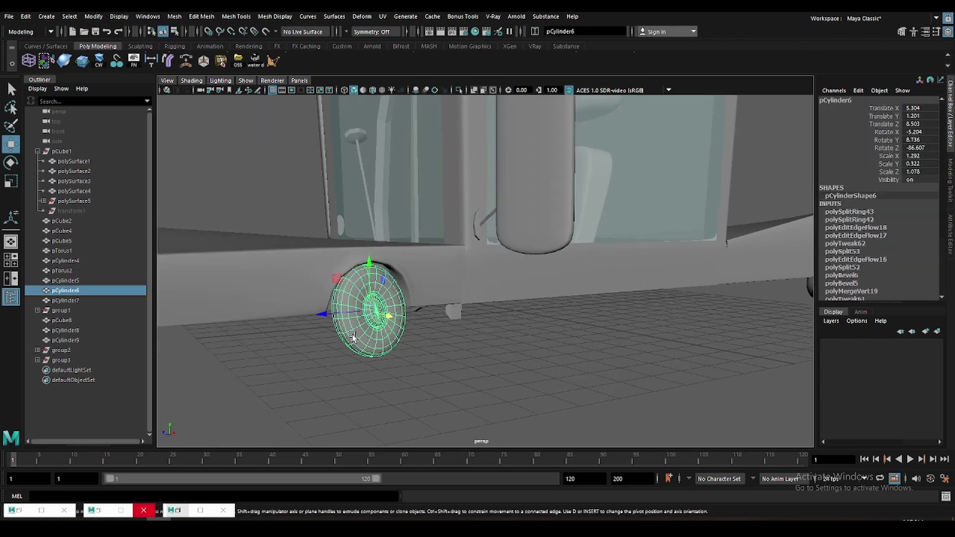
key(f)
click(461, 325)
alt+drag(462, 324, 427, 319)
key(F10)
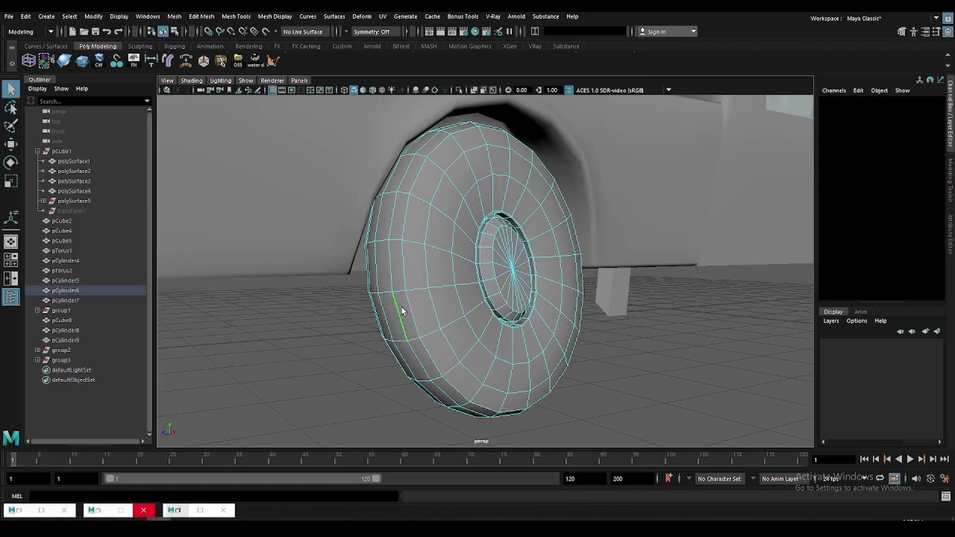
double_click(402, 311)
key(r)
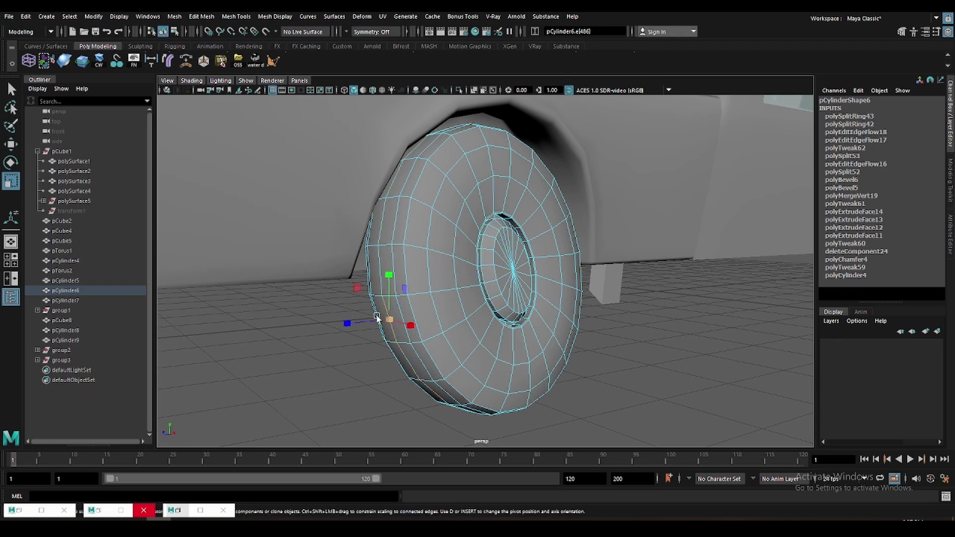
click(671, 384)
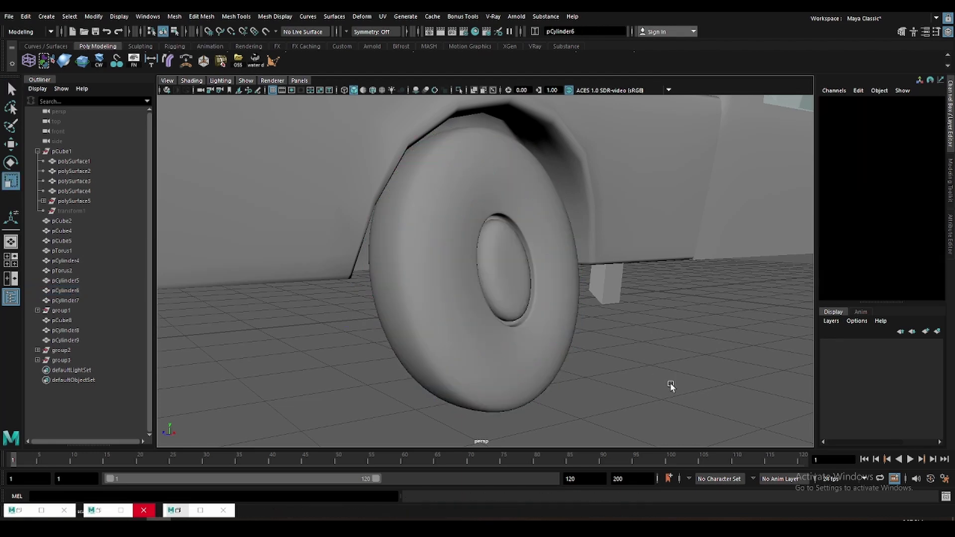
click(420, 331)
- Slide an edge loop along the front tire's surface
key(F10)
double_click(408, 313)
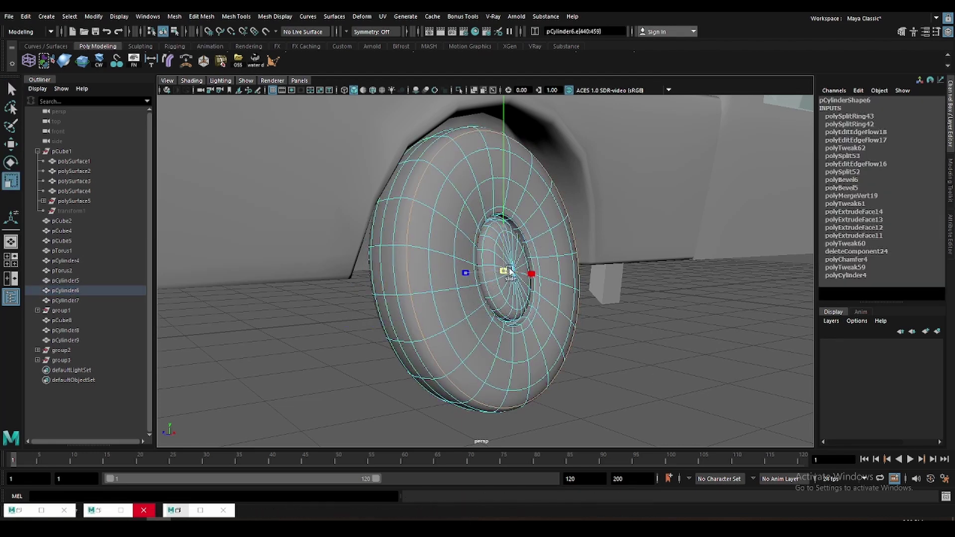
shift+middle_drag(510, 270, 618, 293)
click(570, 354)
scroll(547, 350, down, 5)
mouse_move(537, 352)
alt+mouse_down()
mouse_move(625, 327)
mouse_move(552, 331)
mouse_move(652, 263)
alt+mouse_up()
- Slide an inner edge loop along the rear tire's surface
click(652, 263)
key(f)
key(q)
double_click(445, 282)
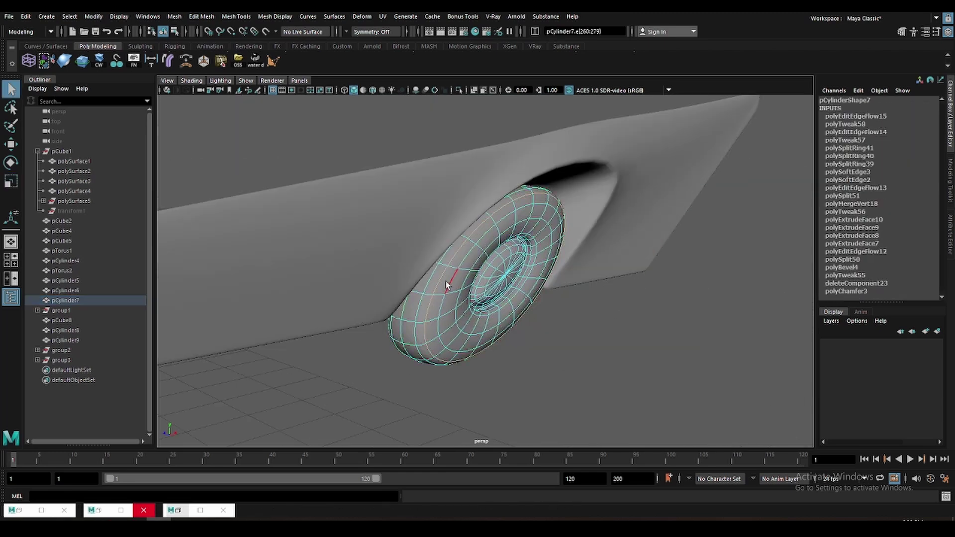
double_click(432, 280)
key(w)
shift+middle_drag(532, 276, 533, 279)
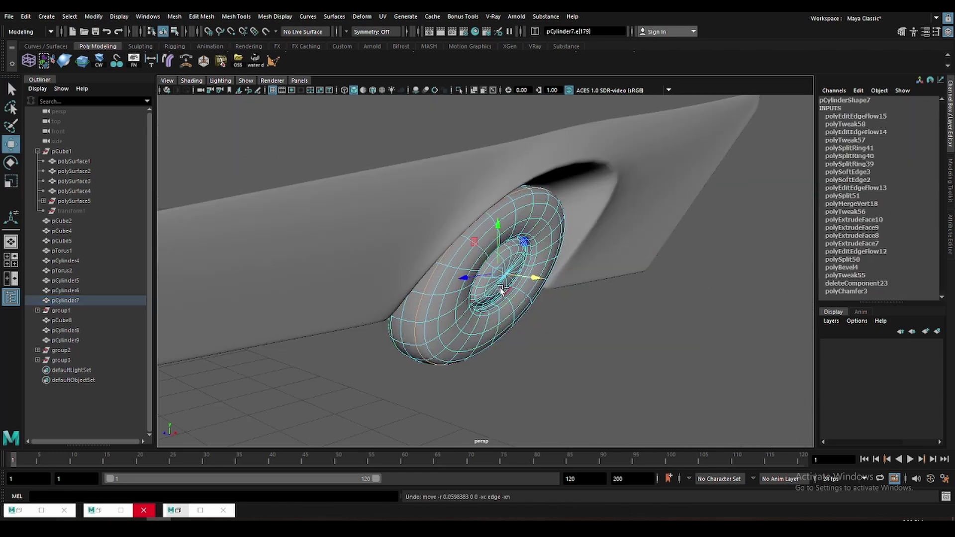
click(583, 298)
- Save the scene as police car stylized.mb
scroll(560, 322, down, 5)
mouse_move(560, 321)
alt+mouse_down()
mouse_move(483, 336)
mouse_move(480, 366)
mouse_move(444, 354)
mouse_move(474, 343)
mouse_move(445, 342)
alt+mouse_up()
key(ctrl+s)
key(q)
key(ctrl+s)
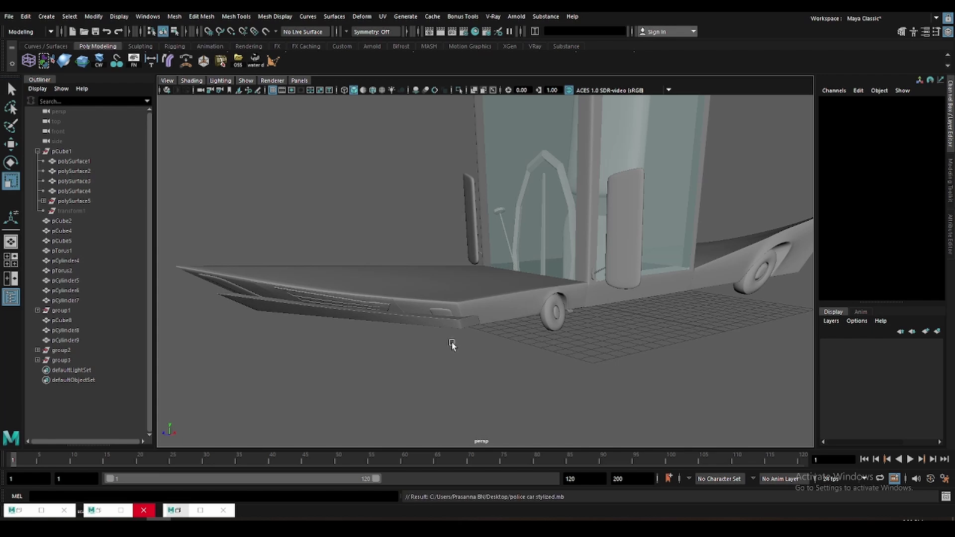
- Select the front bumper and a face on its corner
mouse_move(477, 299)
alt+mouse_down()
mouse_move(566, 265)
mouse_move(625, 332)
mouse_move(436, 307)
mouse_move(604, 160)
alt+mouse_up()
click(566, 265)
key(w)
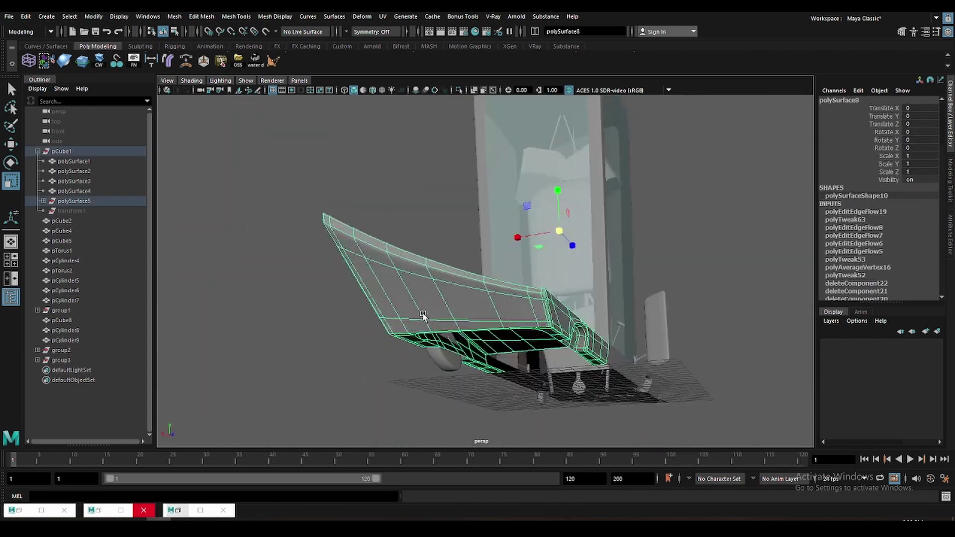
scroll(603, 160, up, 5)
key(F11)
key(q)
click(399, 244)
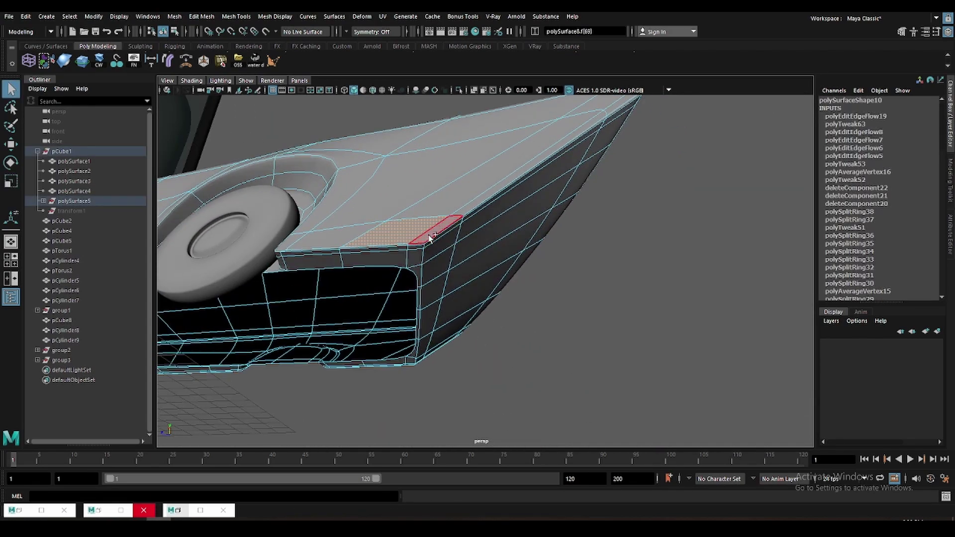
- Undo a trial face extraction and smooth the whole bumper mesh instead
mouse_move(431, 238)
alt+mouse_down()
mouse_move(383, 335)
mouse_move(591, 337)
alt+mouse_up()
mouse_move(516, 337)
alt+mouse_down()
mouse_move(249, 326)
mouse_move(332, 327)
alt+mouse_up()
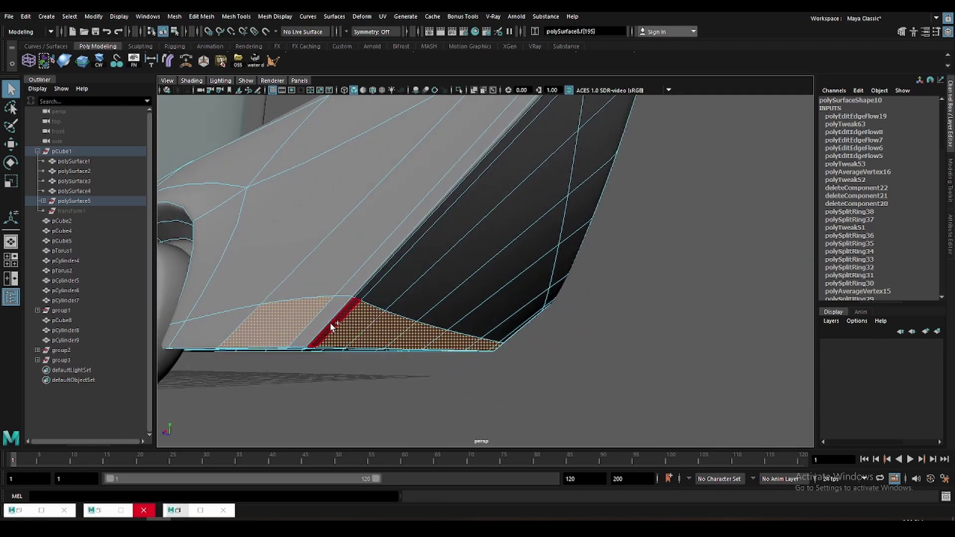
shift+right_drag(658, 257, 686, 421)
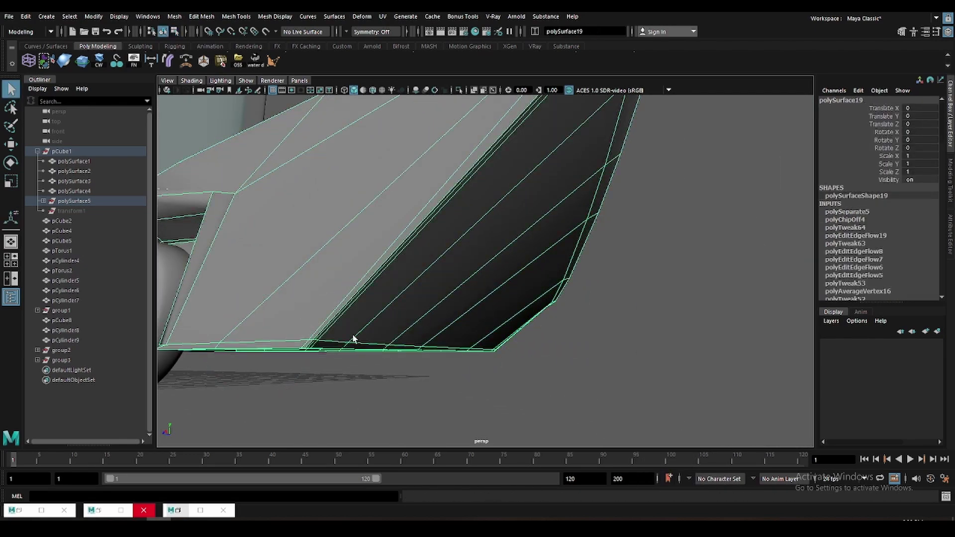
scroll(336, 333, down, 5)
alt+drag(426, 315, 507, 321)
key(ctrl+z)
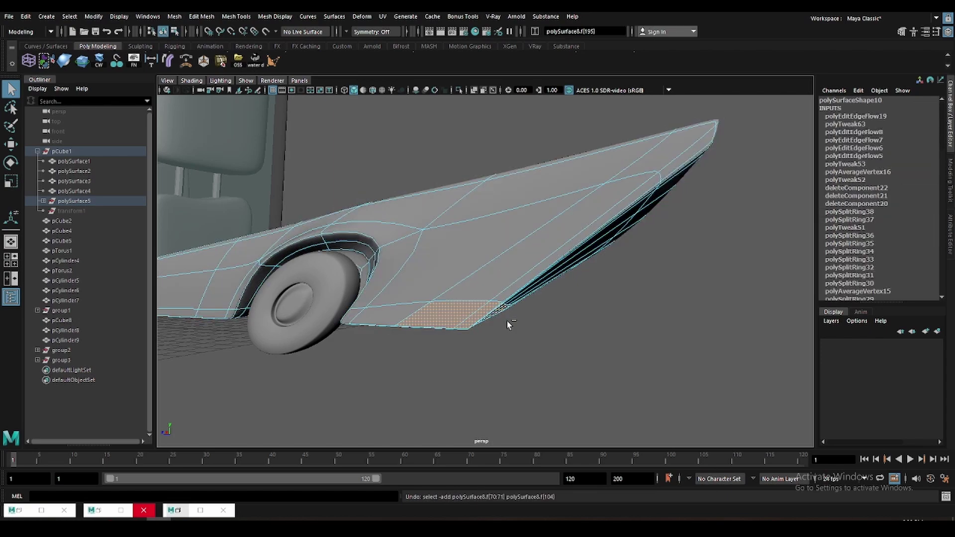
key(F8)
shift+right_drag(487, 276, 440, 305)
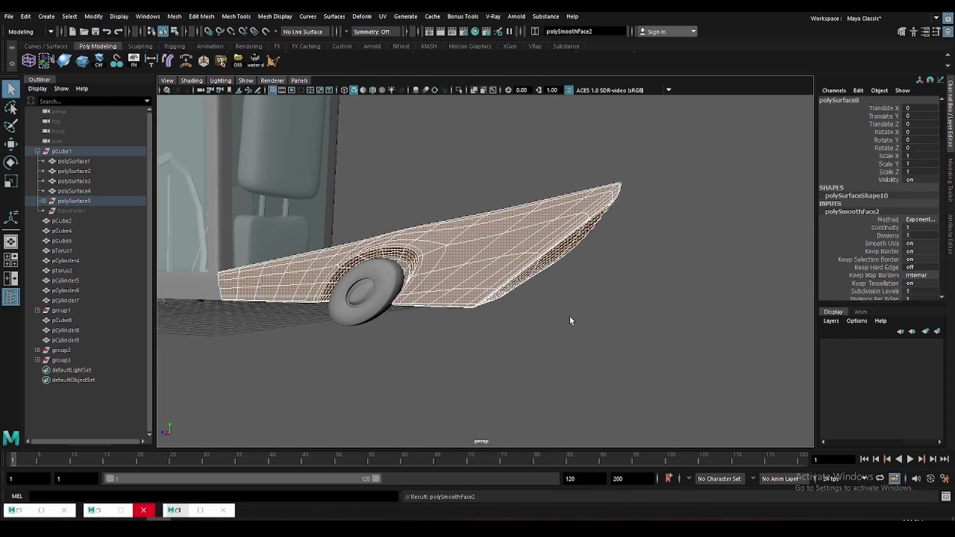
scroll(569, 319, up, 3)
- Duplicate the bumper's underside face strip as a separate piece
key(F11)
click(483, 316)
mouse_move(484, 315)
alt+mouse_down()
mouse_move(505, 292)
mouse_move(292, 263)
alt+mouse_up()
click(291, 262)
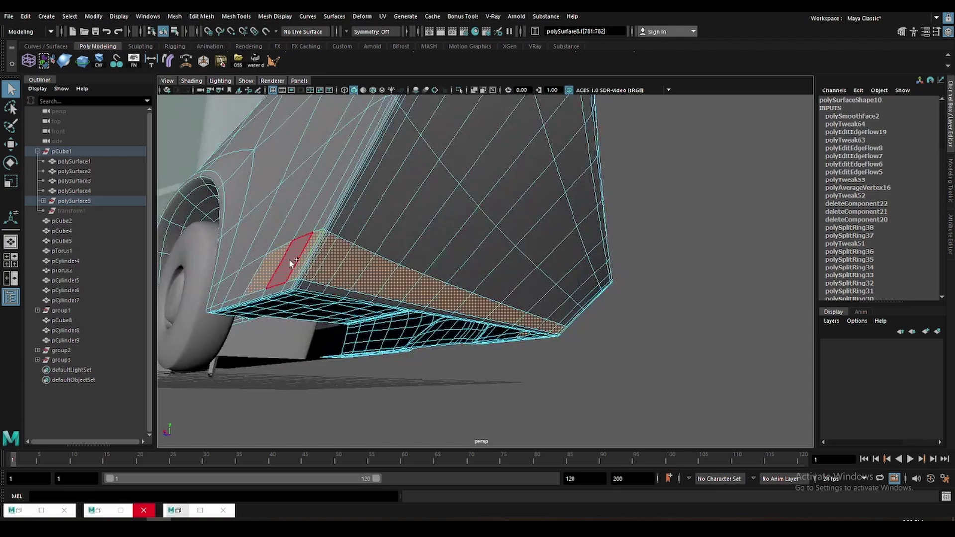
alt+drag(599, 309, 472, 316)
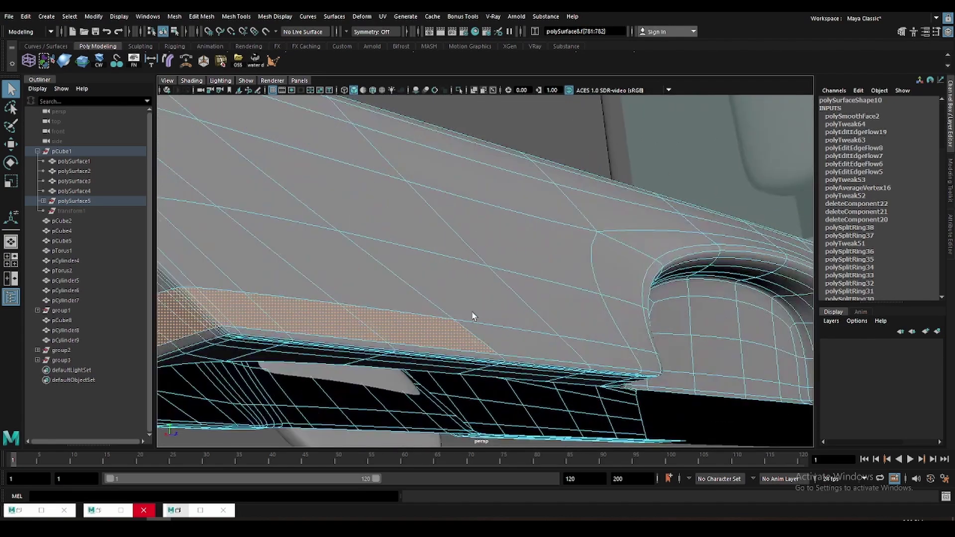
mouse_move(410, 346)
alt+mouse_down()
mouse_move(452, 302)
mouse_move(506, 285)
mouse_move(464, 299)
mouse_move(485, 295)
alt+mouse_up()
shift+right_drag(592, 280, 582, 458)
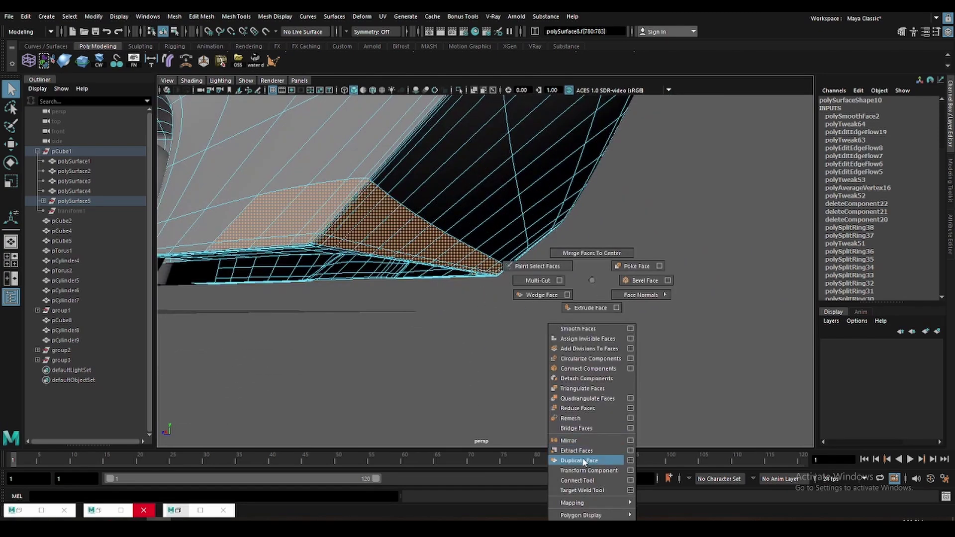
alt+drag(366, 255, 368, 264)
- Extrude the duplicated strip to give it thickness
click(368, 269)
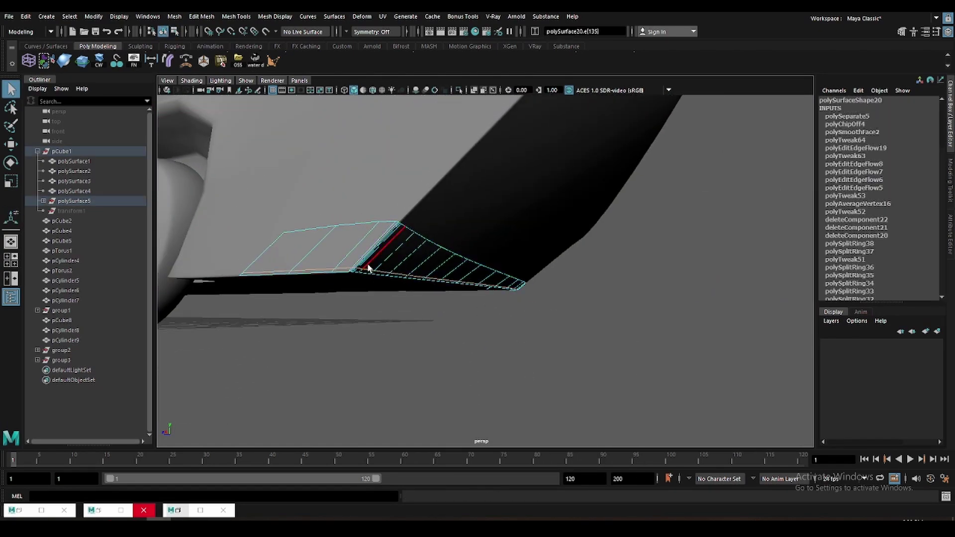
key(F8)
mouse_move(532, 327)
alt+mouse_down()
mouse_move(575, 332)
mouse_move(523, 308)
mouse_move(548, 317)
mouse_move(579, 281)
alt+mouse_up()
key(ctrl+e)
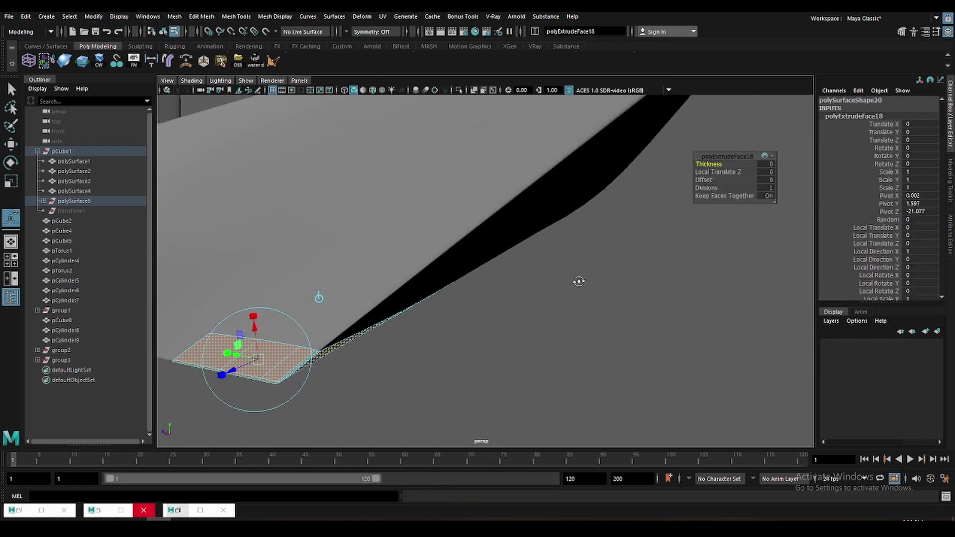
key(w)
key(4)
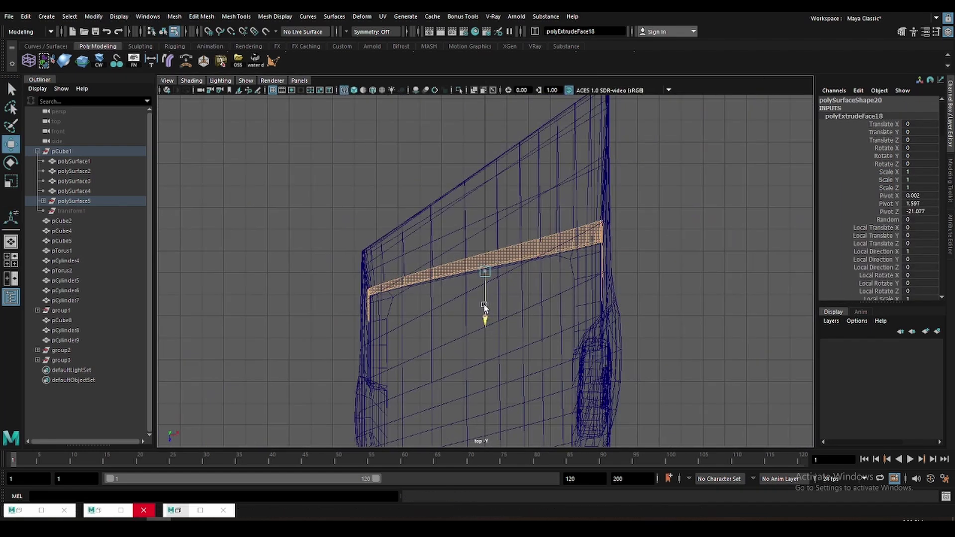
key(space)
key(space)
mouse_move(439, 335)
alt+mouse_down()
mouse_move(398, 284)
mouse_move(426, 324)
mouse_move(374, 311)
mouse_move(407, 303)
mouse_move(478, 214)
mouse_move(557, 209)
alt+mouse_up()
- Delete two unneeded edges from the thickened strip
click(352, 335)
key(f)
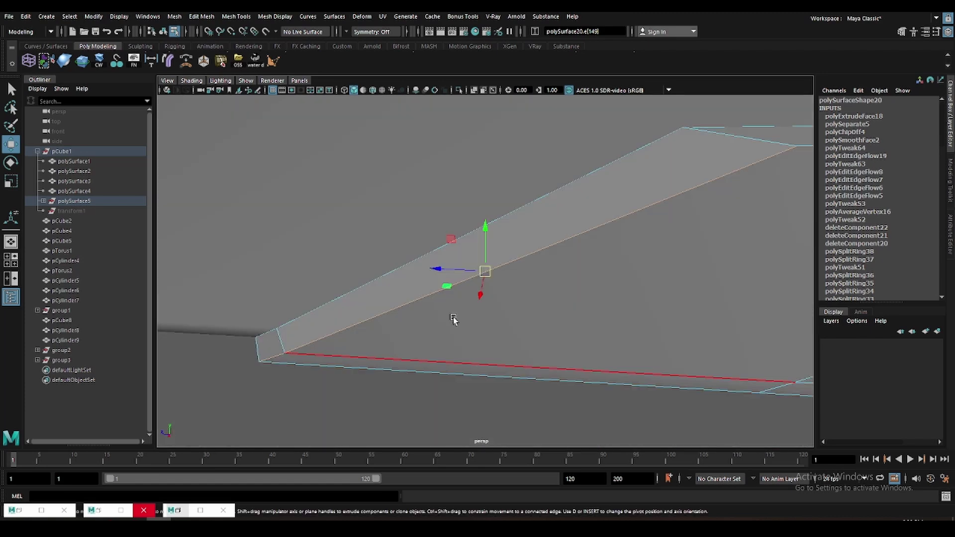
mouse_move(453, 320)
alt+mouse_down()
mouse_move(494, 304)
mouse_move(438, 303)
alt+mouse_up()
click(484, 298)
scroll(408, 291, up, 3)
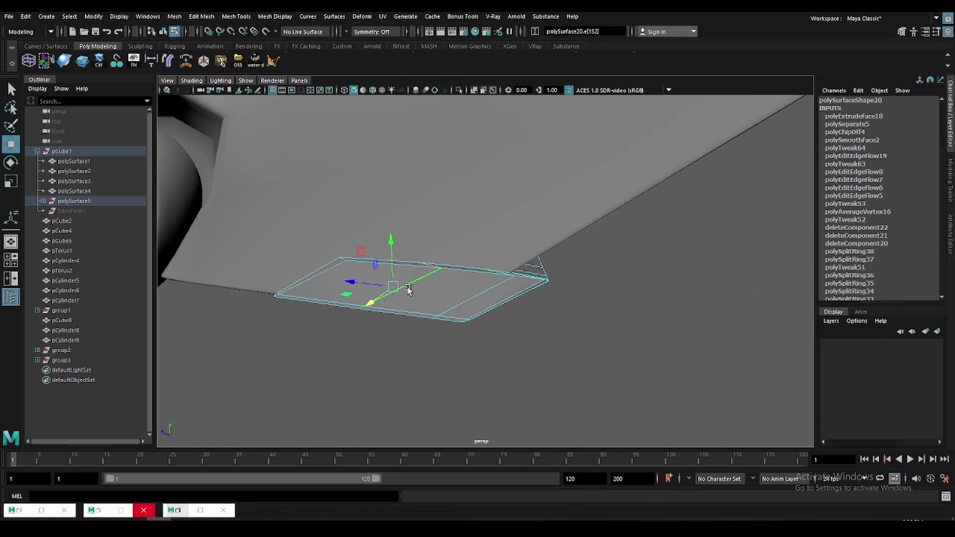
scroll(526, 311, down, 3)
key(ctrl+Delete)
mouse_move(494, 316)
alt+mouse_down()
mouse_move(327, 316)
mouse_move(362, 295)
mouse_move(386, 309)
mouse_move(576, 294)
mouse_move(501, 330)
mouse_move(441, 252)
alt+mouse_up()
key(q)
key(ctrl+Delete)
- Delete further edges near the strip's corner and under the bevel
mouse_move(442, 252)
alt+mouse_down()
mouse_move(512, 332)
mouse_move(547, 291)
mouse_move(551, 319)
mouse_move(557, 291)
mouse_move(631, 264)
mouse_move(631, 305)
mouse_move(636, 283)
mouse_move(596, 277)
mouse_move(551, 222)
mouse_move(527, 313)
mouse_move(314, 318)
mouse_move(410, 344)
alt+mouse_up()
click(548, 291)
key(ctrl+Delete)
click(630, 264)
key(w)
click(559, 238)
key(ctrl+Delete)
- Select the whole strip object and isolate it in the view
click(347, 307)
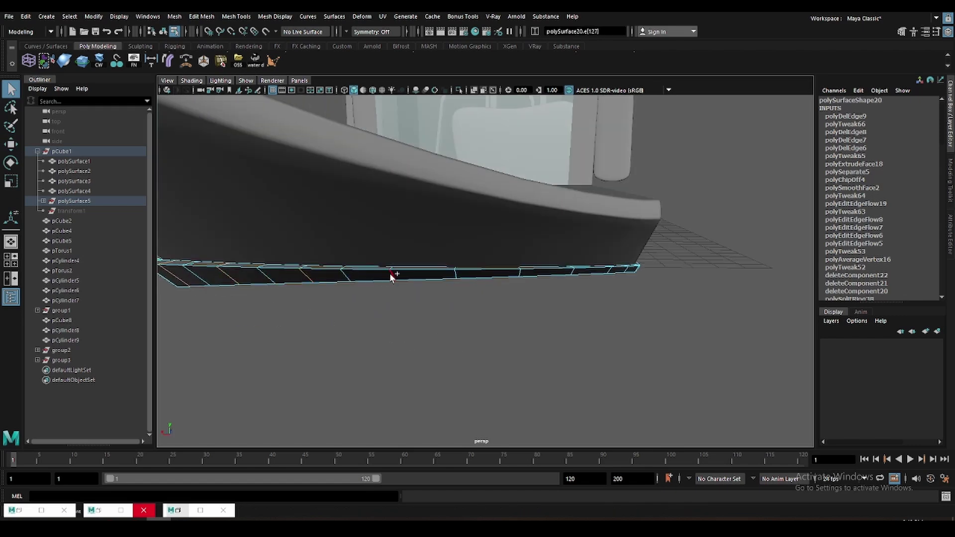
key(F8)
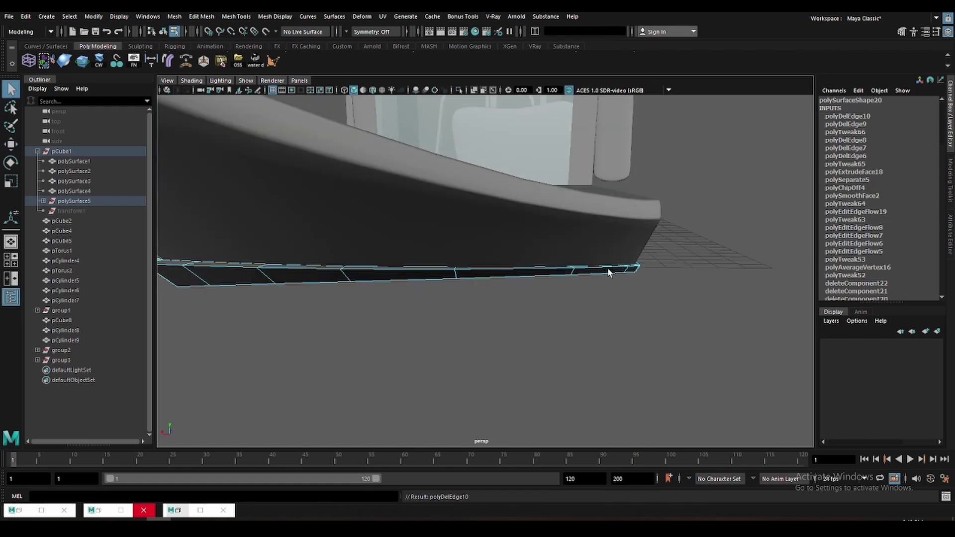
key(w)
alt+drag(609, 272, 314, 372)
alt+drag(320, 313, 432, 366)
click(458, 90)
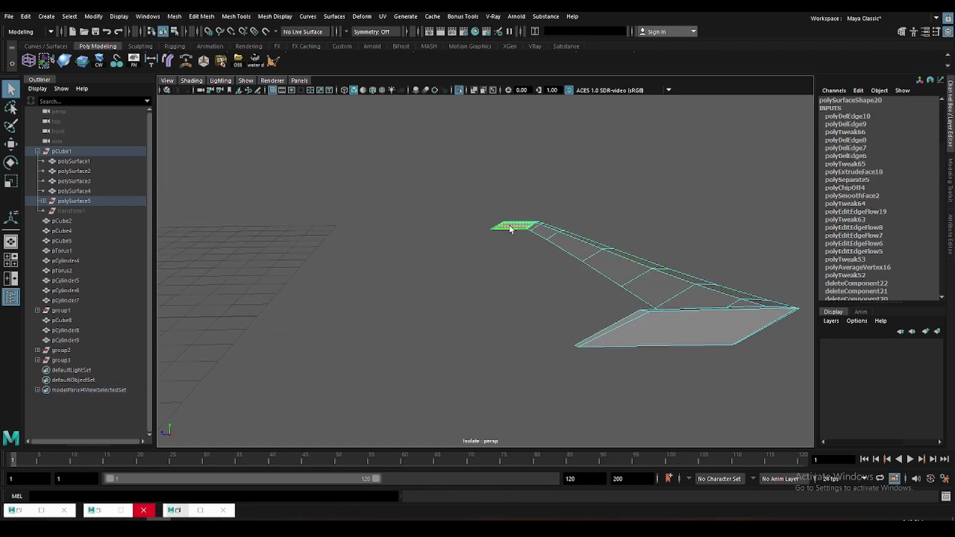
- Delete the end face of the isolated rocker strip
alt+drag(493, 278, 601, 207)
alt+drag(625, 157, 295, 205)
click(294, 205)
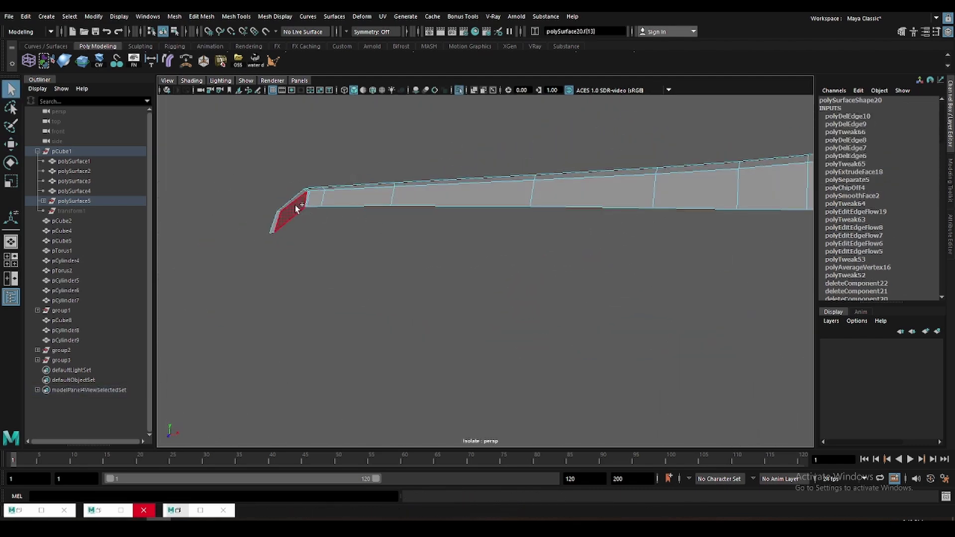
key(Delete)
- Insert an edge loop across the strip's corner
alt+drag(301, 265, 440, 217)
right_click(468, 194)
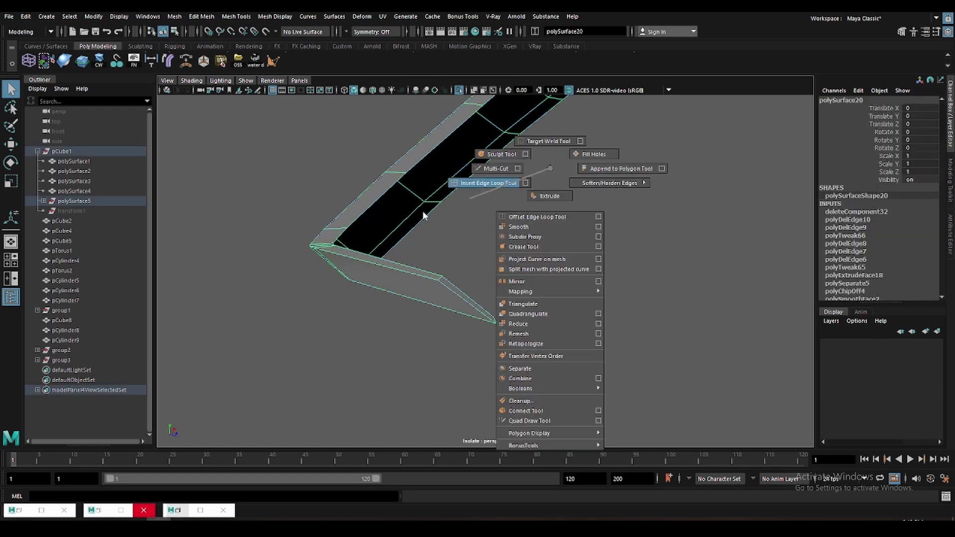
alt+right_drag(468, 194, 532, 269)
click(542, 219)
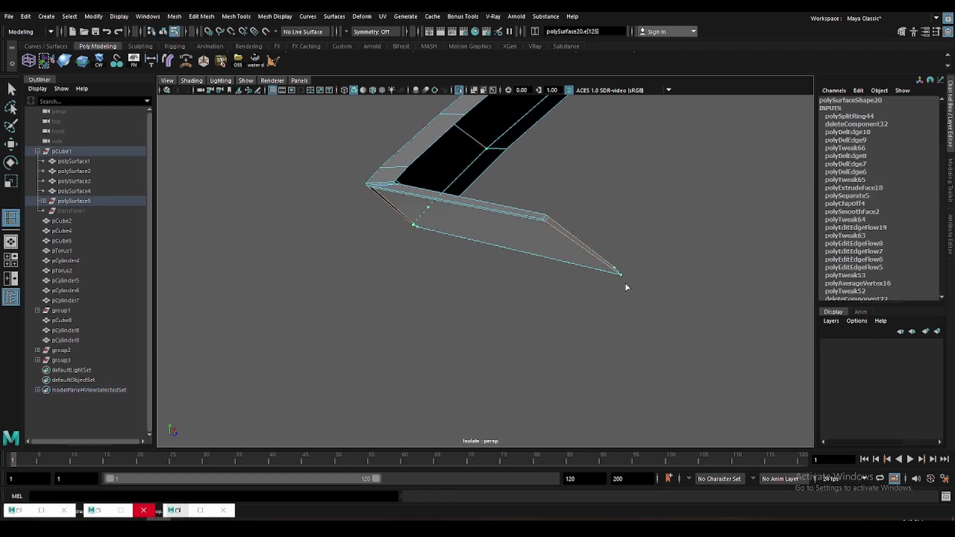
mouse_move(537, 228)
alt+mouse_down()
mouse_move(431, 271)
mouse_move(480, 322)
alt+mouse_up()
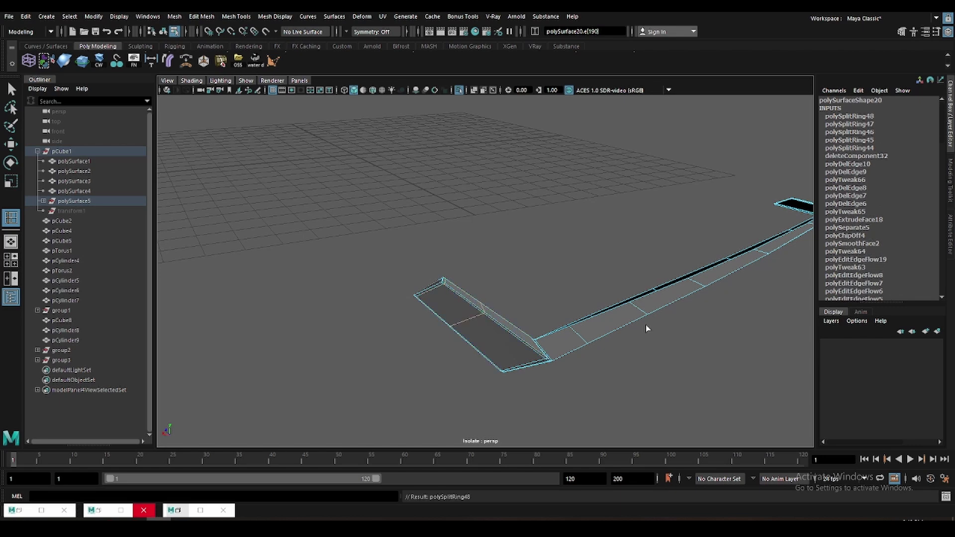
- Show all scene objects again and select an edge at the duplicated strip's corner
key(F8)
key(w)
click(459, 90)
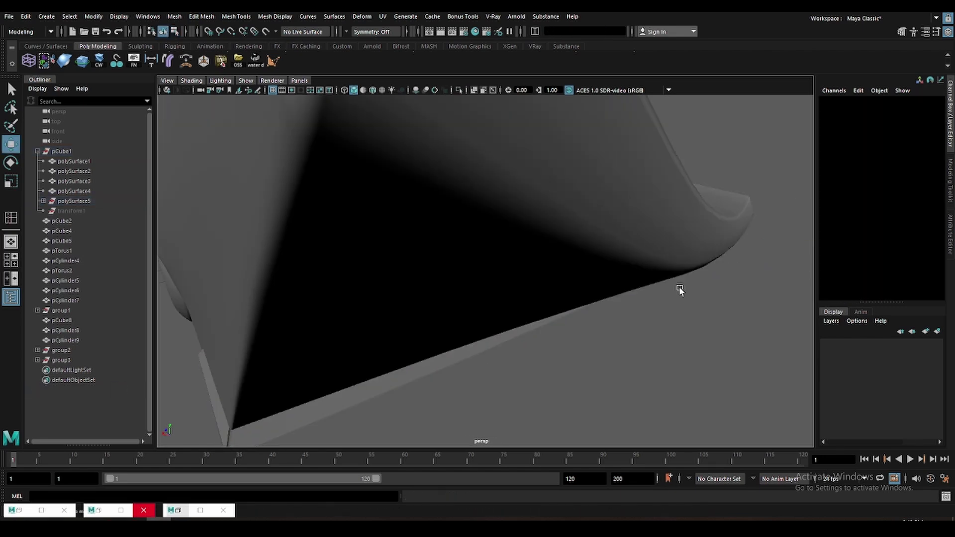
scroll(680, 291, down, 3)
scroll(349, 398, down, 2)
click(402, 358)
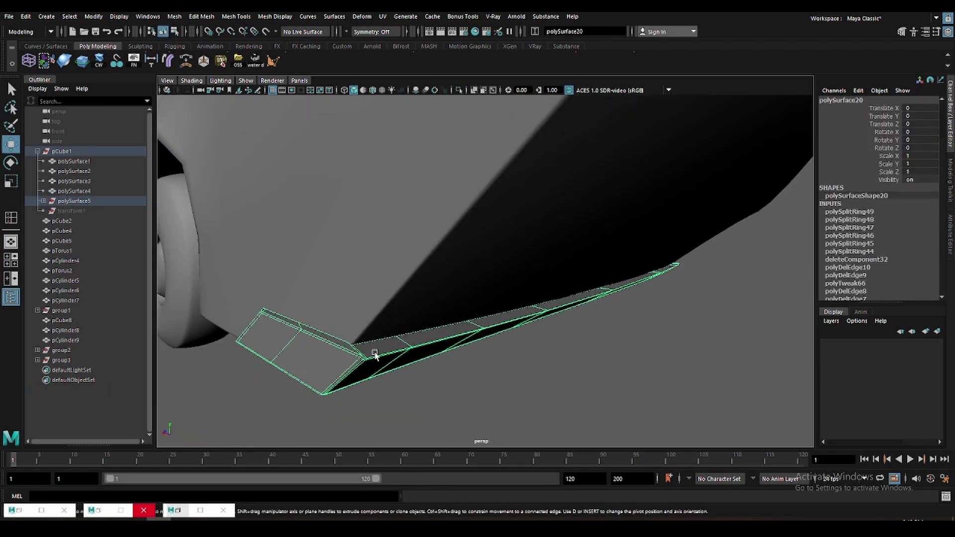
scroll(499, 322, up, 5)
mouse_move(498, 322)
alt+mouse_down()
mouse_move(430, 305)
mouse_move(336, 251)
alt+mouse_up()
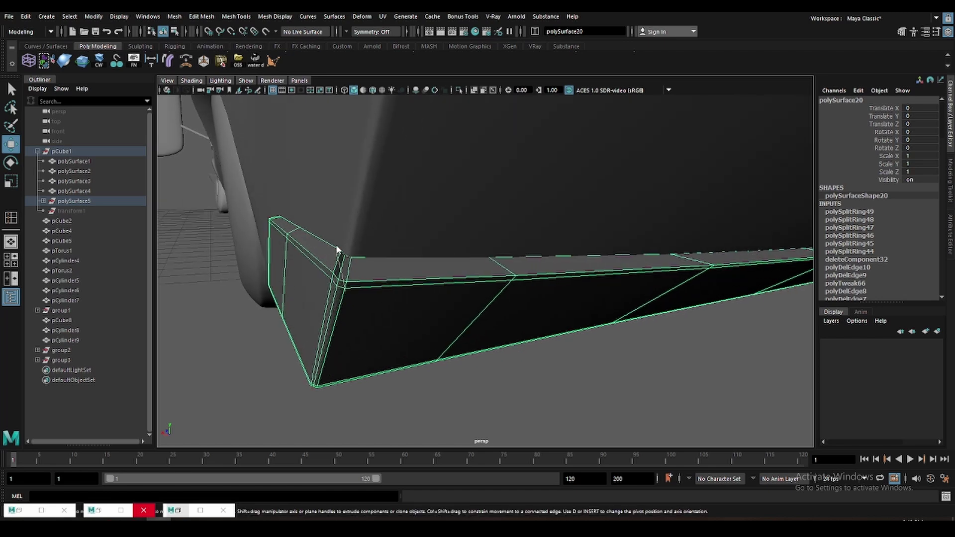
key(F10)
click(336, 241)
key(q)
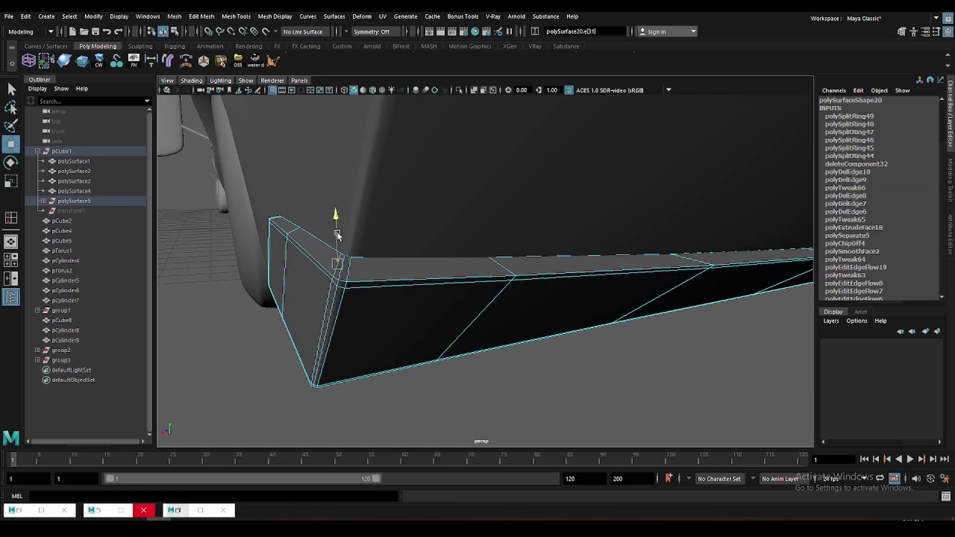
scroll(338, 235, down, 3)
alt+drag(607, 291, 475, 280)
- Cut a new edge line along the strip across the front fender
key(F8)
shift+right_drag(482, 265, 460, 267)
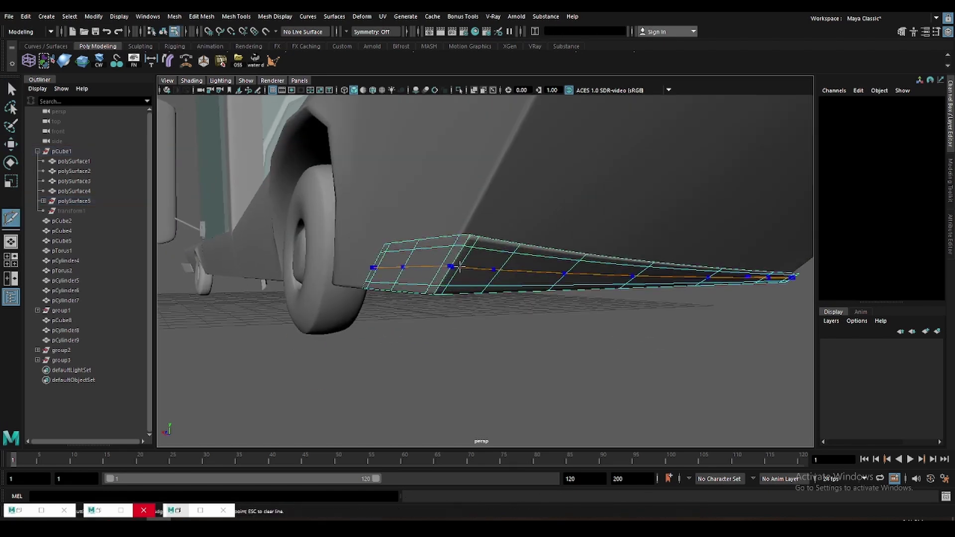
key(F8)
key(w)
click(550, 335)
- Select the front fender mesh and save the scene as police car stylized.mb
mouse_move(551, 334)
alt+mouse_down()
mouse_move(524, 309)
mouse_move(537, 299)
mouse_move(527, 274)
alt+mouse_up()
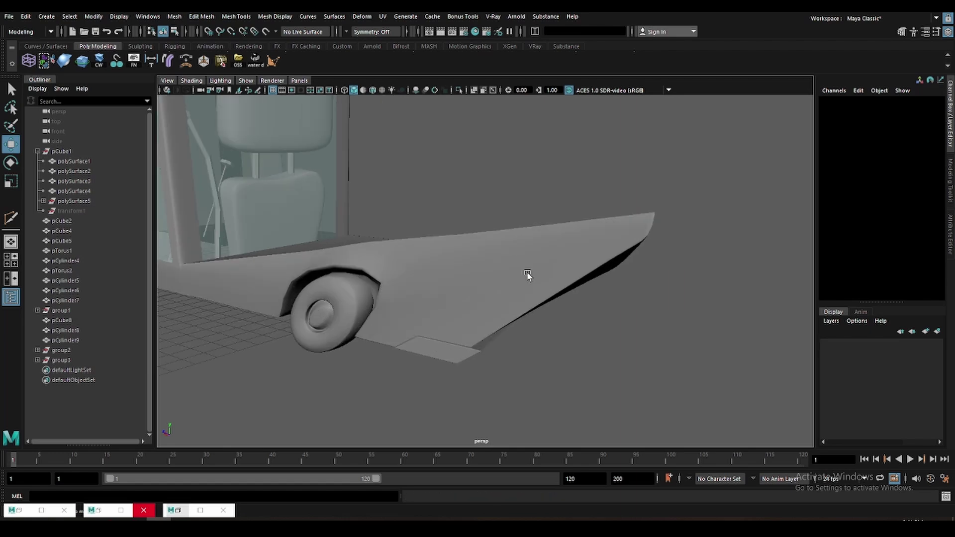
click(527, 274)
key(ctrl+s)
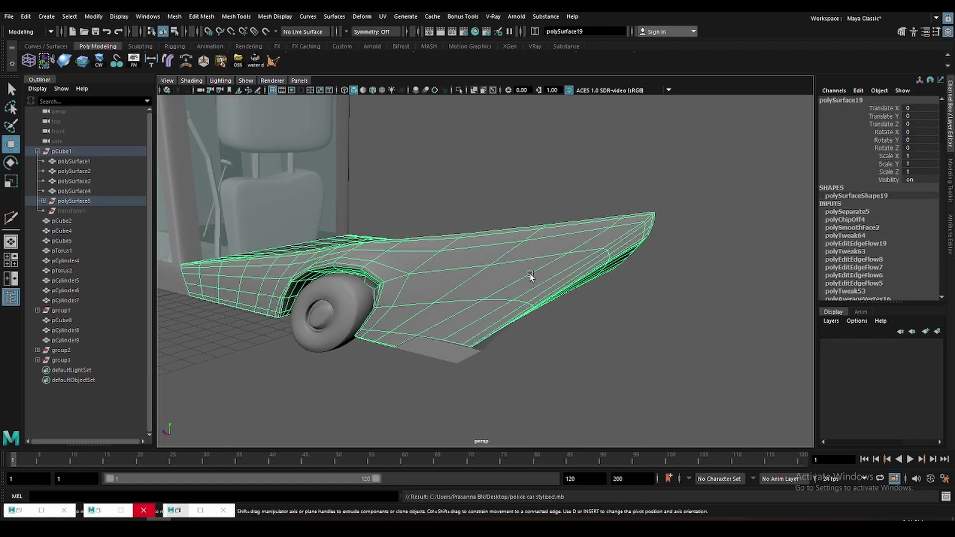
- Select the thin face strip under the front fender and extract it as polySurface23
key(F11)
key(q)
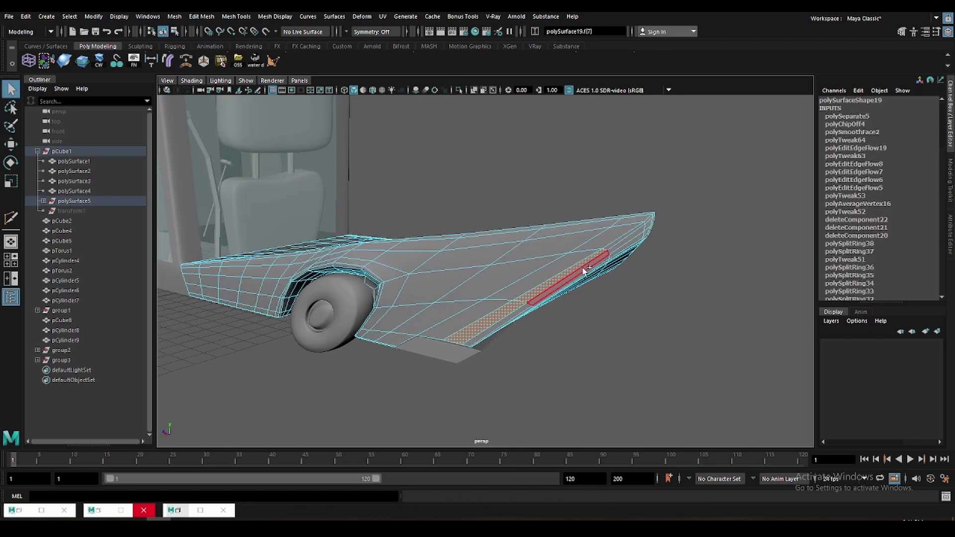
mouse_move(589, 296)
alt+mouse_down()
mouse_move(544, 280)
mouse_move(472, 304)
alt+mouse_up()
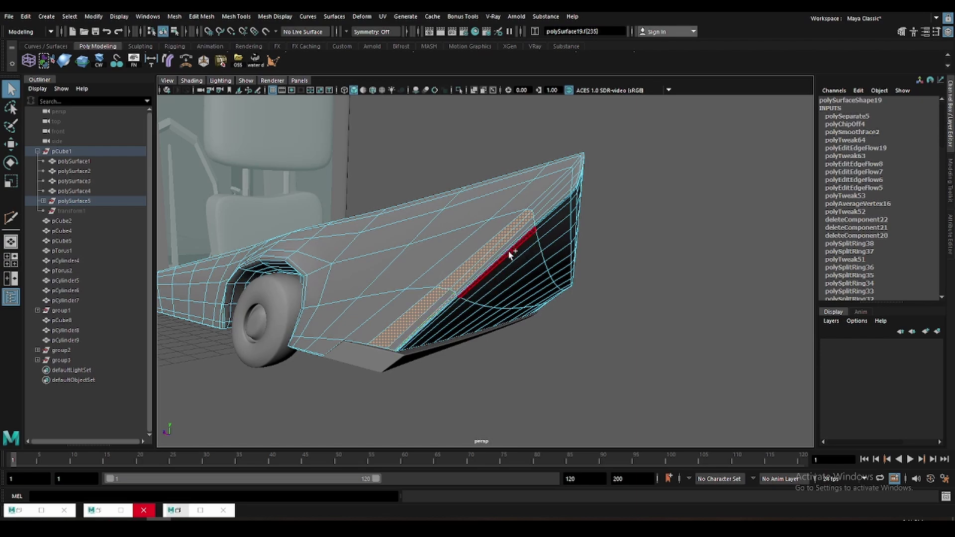
scroll(510, 253, up, 3)
shift+click(417, 290)
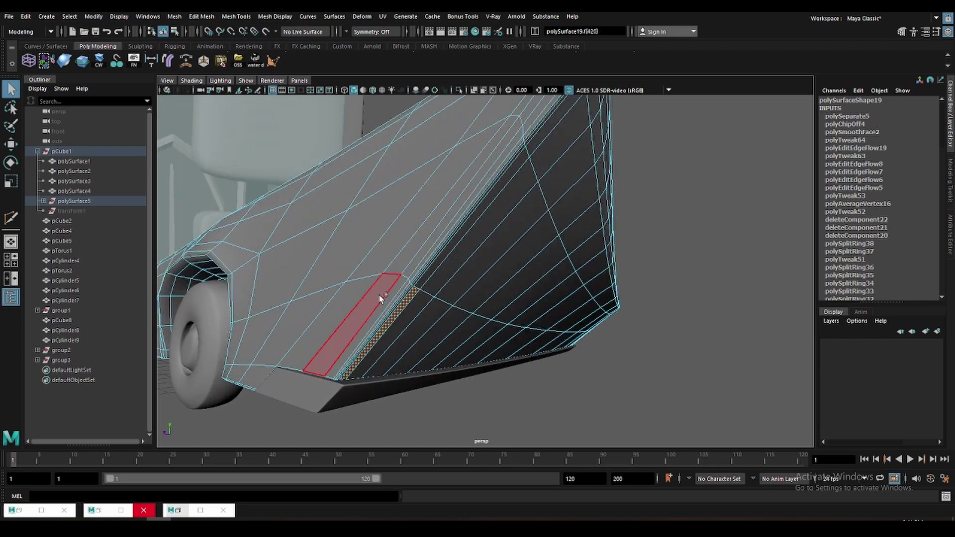
mouse_move(491, 259)
alt+mouse_down()
mouse_move(540, 315)
mouse_move(491, 326)
mouse_move(569, 301)
mouse_move(593, 278)
mouse_move(597, 299)
mouse_move(620, 299)
alt+mouse_up()
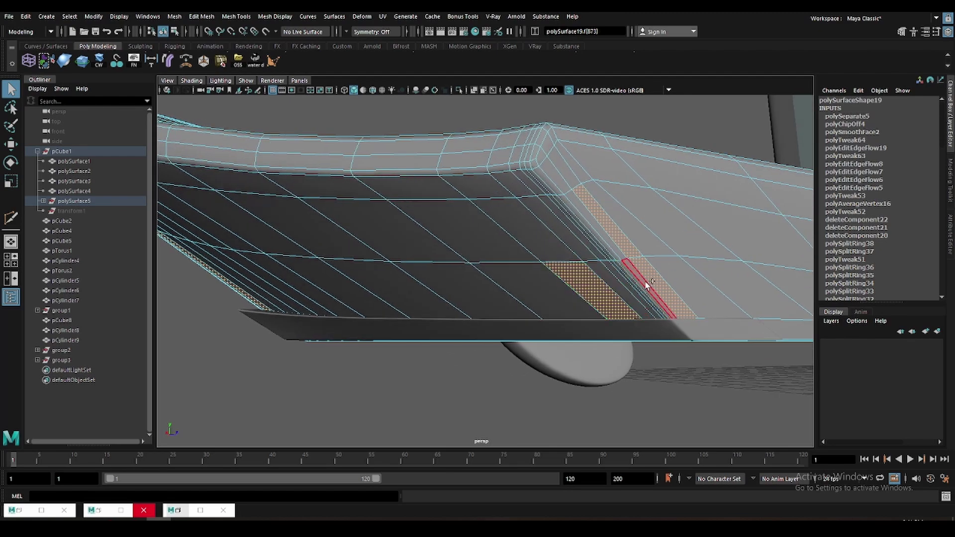
mouse_move(593, 224)
alt+mouse_down()
mouse_move(576, 284)
mouse_move(629, 266)
mouse_move(620, 305)
mouse_move(471, 324)
mouse_move(519, 352)
alt+mouse_up()
key(w)
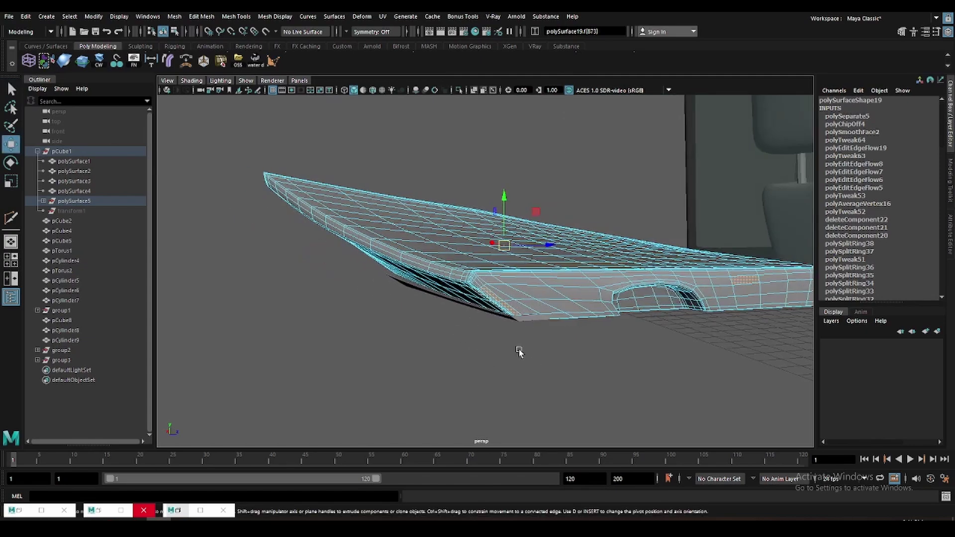
mouse_move(710, 311)
alt+mouse_down()
mouse_move(608, 337)
mouse_move(485, 299)
mouse_move(515, 322)
mouse_move(563, 303)
mouse_move(593, 316)
alt+mouse_up()
key(5)
shift+right_drag(661, 246, 654, 422)
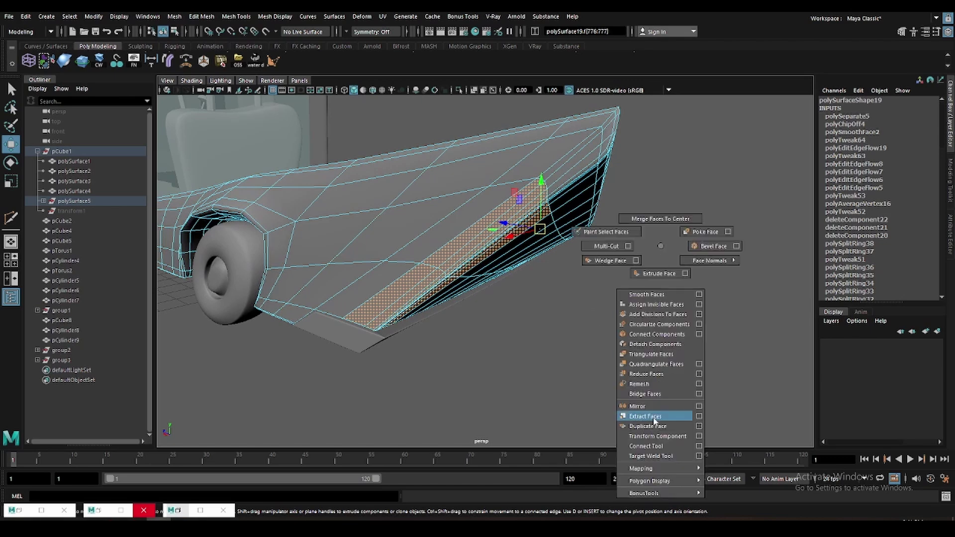
click(654, 422)
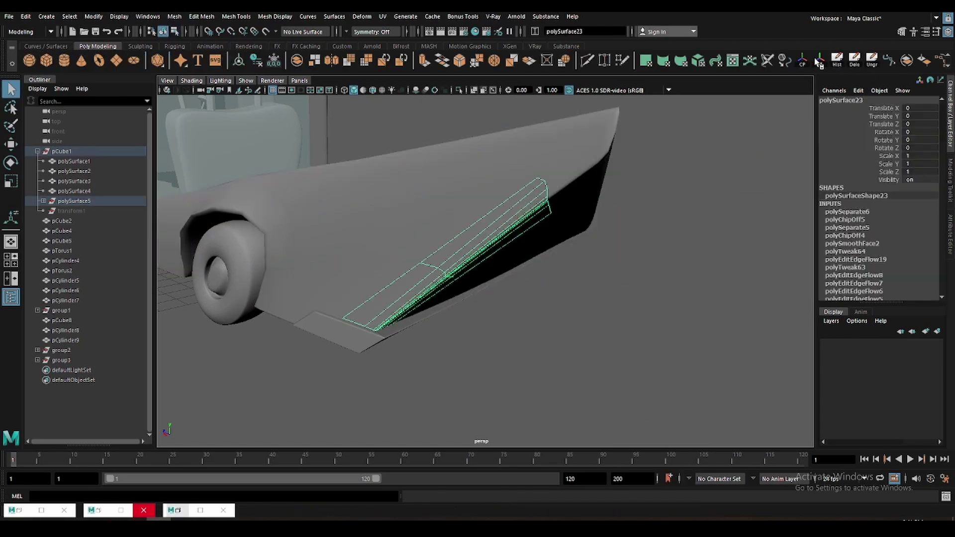
- Extrude the extracted strip's faces to try a thickness, then undo it
mouse_move(559, 276)
alt+mouse_down()
mouse_move(488, 265)
mouse_move(452, 286)
alt+mouse_up()
key(q)
click(453, 286)
click(589, 289)
alt+drag(589, 288, 529, 341)
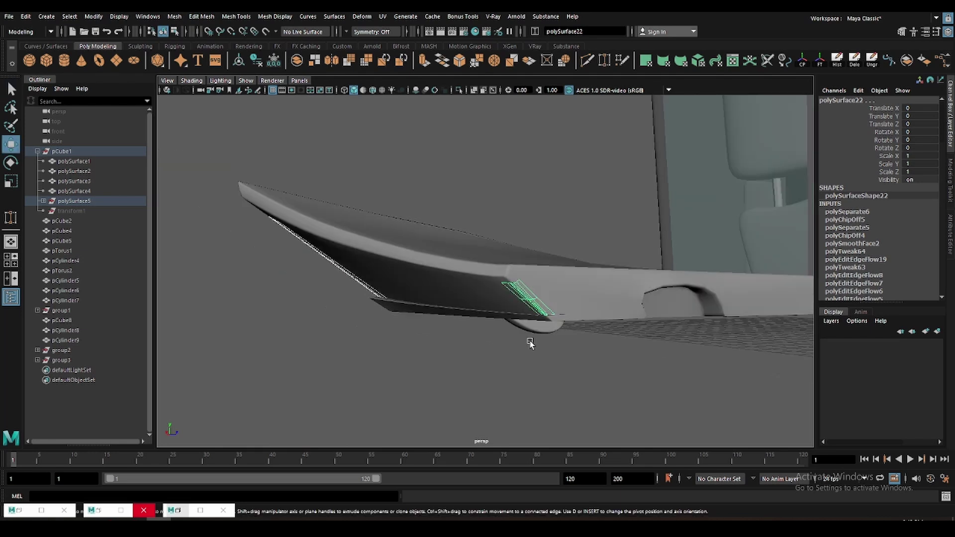
key(w)
key(ctrl+e)
alt+drag(512, 198, 527, 190)
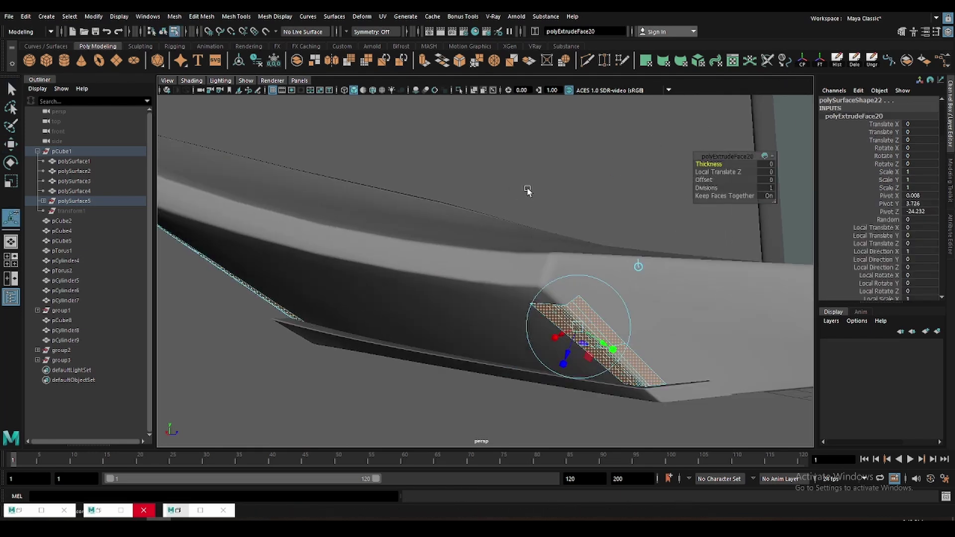
key(ctrl+z)
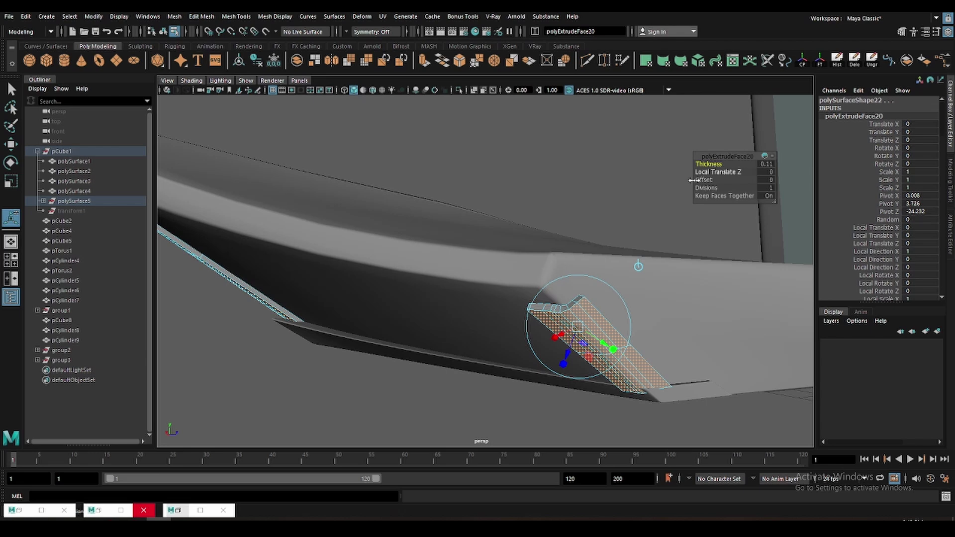
- Try deleting an edge loop on the strip, then restore it and undo a panel edge selection
alt+drag(692, 180, 621, 224)
key(F2)
click(573, 326)
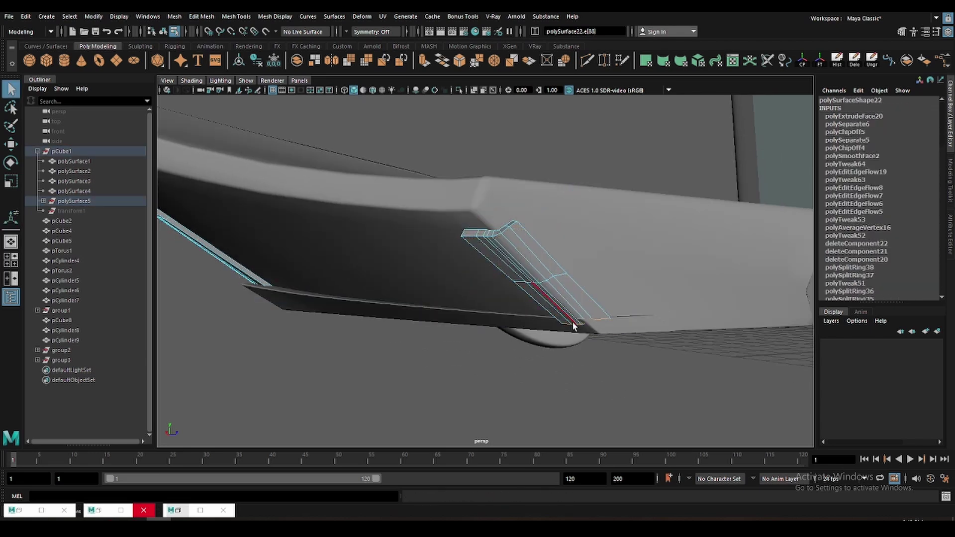
mouse_move(561, 276)
alt+mouse_down()
mouse_move(458, 288)
mouse_move(379, 250)
mouse_move(453, 346)
alt+mouse_up()
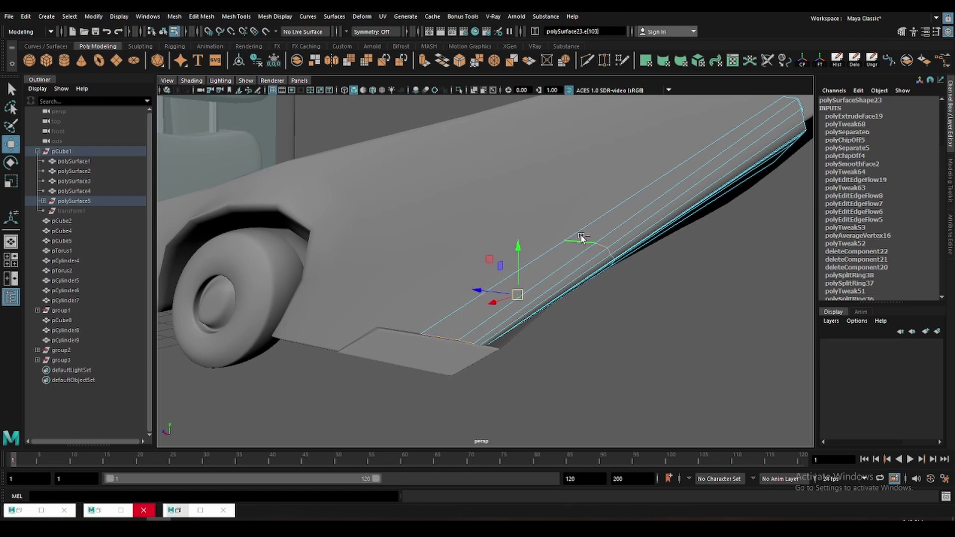
key(Delete)
mouse_move(580, 239)
alt+mouse_down()
mouse_move(560, 292)
mouse_move(401, 301)
mouse_move(499, 306)
mouse_move(428, 336)
mouse_move(478, 335)
mouse_move(447, 315)
mouse_move(478, 324)
mouse_move(423, 242)
mouse_move(496, 322)
mouse_move(471, 341)
mouse_move(488, 331)
mouse_move(342, 241)
alt+mouse_up()
key(ctrl+z)
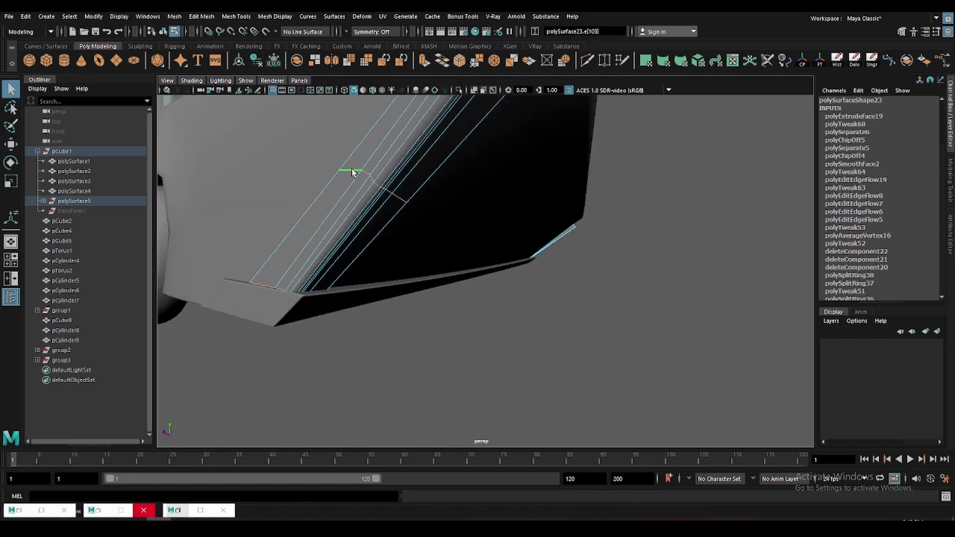
mouse_move(351, 169)
alt+mouse_down()
mouse_move(397, 324)
mouse_move(333, 279)
mouse_move(410, 287)
mouse_move(559, 277)
mouse_move(475, 345)
alt+mouse_up()
click(356, 270)
mouse_move(413, 352)
alt+mouse_down()
mouse_move(398, 383)
mouse_move(379, 367)
mouse_move(704, 273)
mouse_move(537, 366)
mouse_move(616, 360)
mouse_move(552, 328)
alt+mouse_up()
key(ctrl+z)
- Insert an edge loop near the strip's end and test lowering it slightly
click(616, 360)
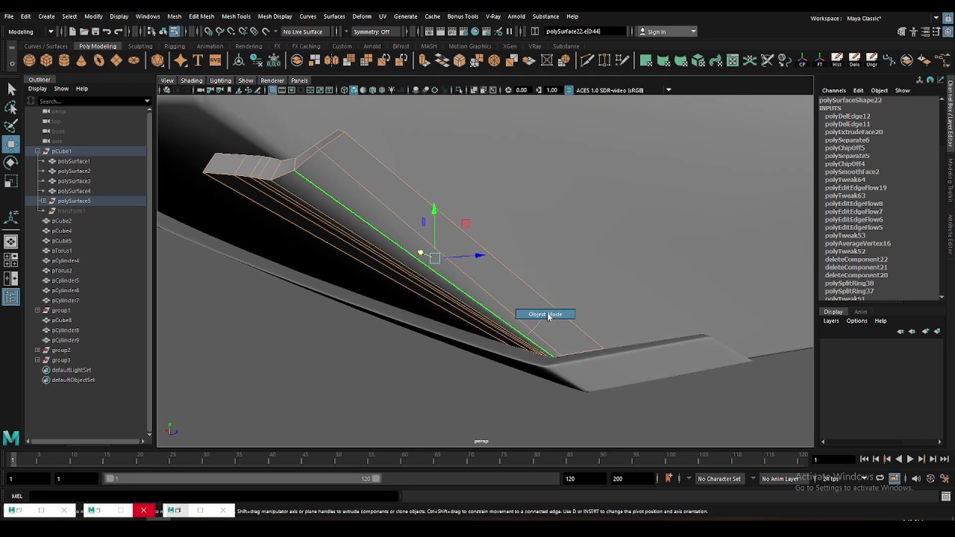
shift+right_drag(552, 328, 561, 343)
ctrl+click(562, 342)
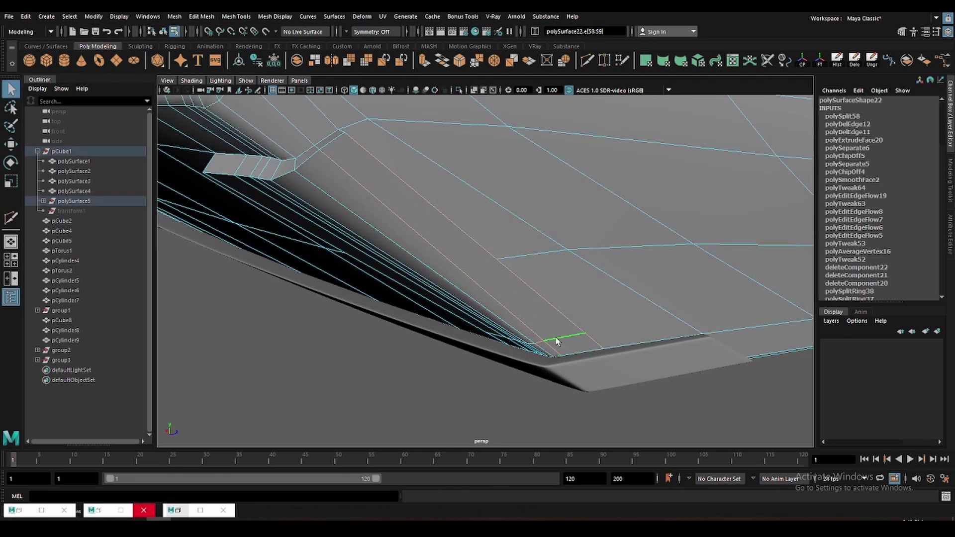
mouse_move(556, 341)
alt+mouse_down()
mouse_move(588, 341)
mouse_move(562, 336)
alt+mouse_up()
key(w)
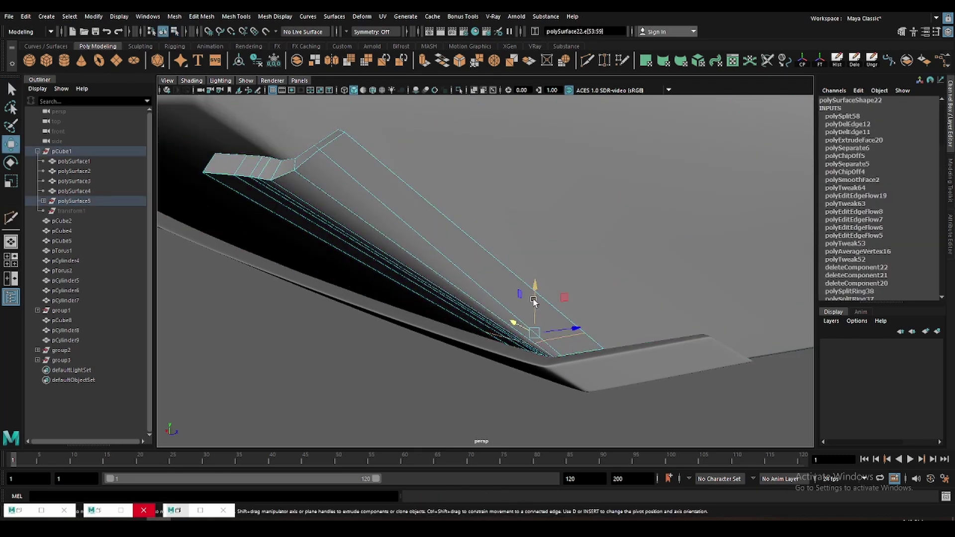
alt+drag(533, 300, 560, 319)
key(ctrl+z)
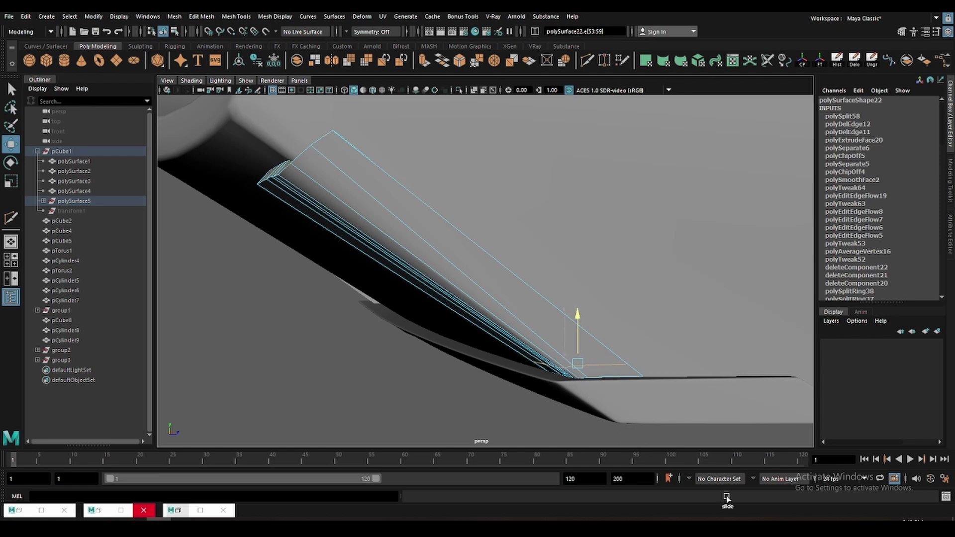
- Inspect the panel's underside, then select the whole strip piece
mouse_move(642, 401)
alt+mouse_down()
mouse_move(592, 383)
mouse_move(547, 348)
alt+mouse_up()
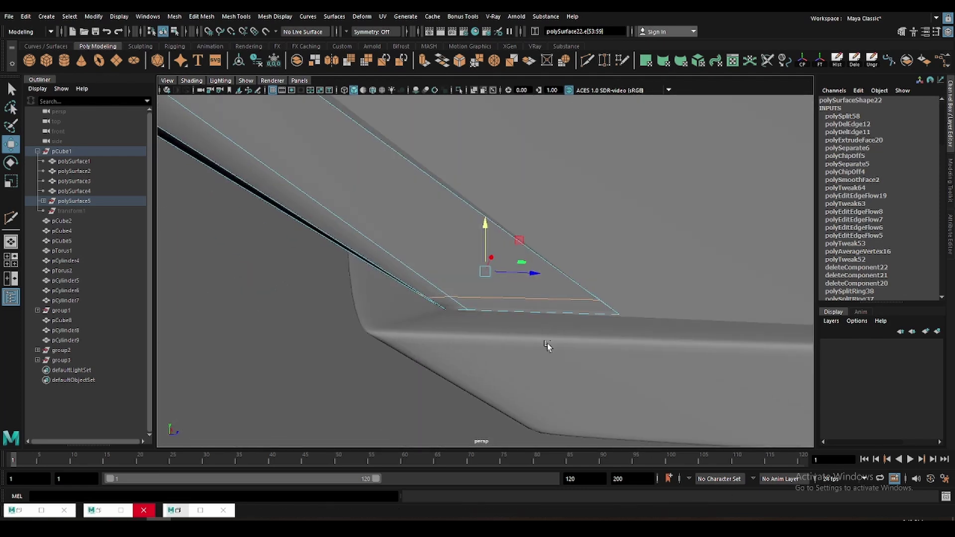
mouse_move(495, 256)
alt+mouse_down()
mouse_move(490, 262)
mouse_move(583, 327)
mouse_move(605, 326)
mouse_move(473, 330)
mouse_move(530, 325)
alt+mouse_up()
click(613, 341)
mouse_move(614, 341)
alt+mouse_down()
mouse_move(497, 354)
mouse_move(378, 297)
mouse_move(475, 328)
mouse_move(514, 322)
mouse_move(533, 316)
mouse_move(448, 296)
mouse_move(648, 246)
alt+mouse_up()
key(q)
click(506, 285)
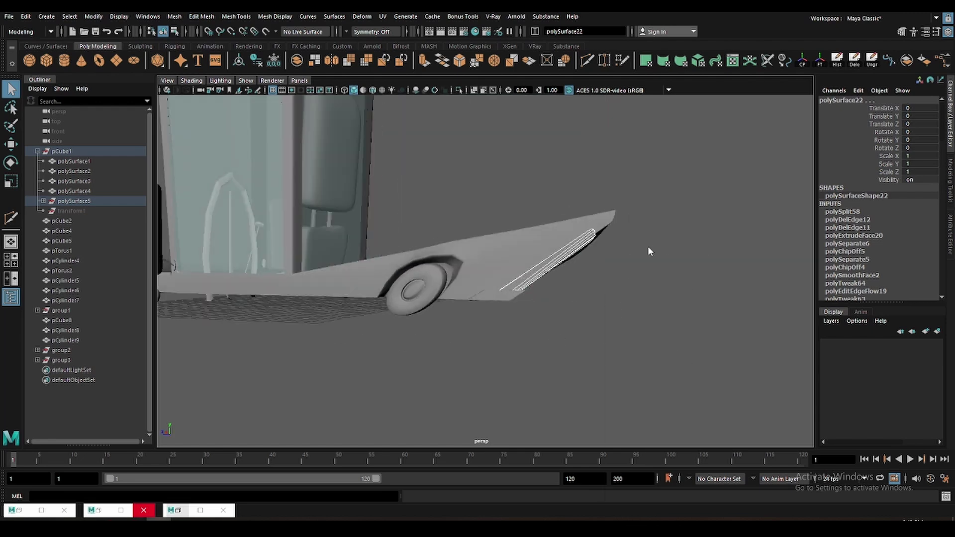
- Assign a new Blinn material (blinn2) to the strip and set its colour to red
right_drag(647, 246, 643, 501)
click(418, 230)
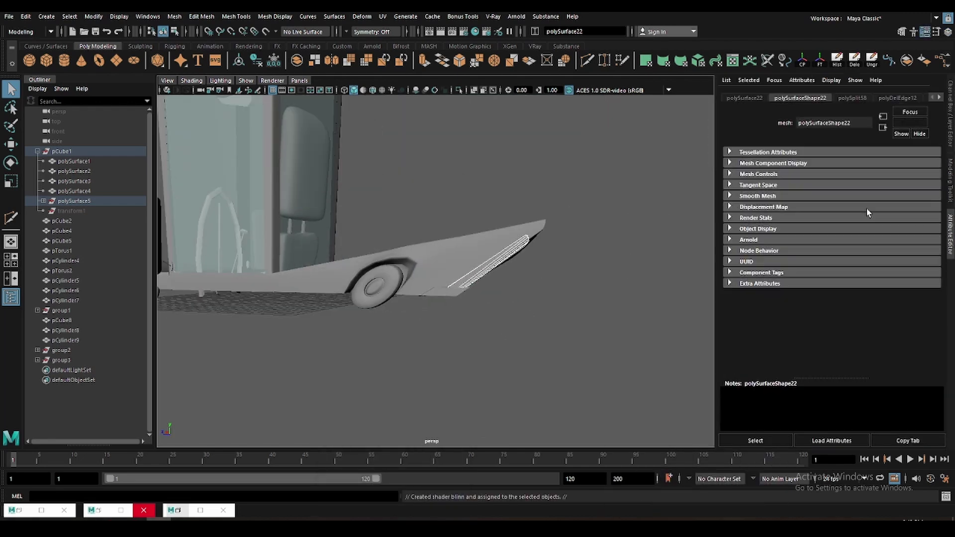
click(852, 96)
right_drag(601, 180, 595, 401)
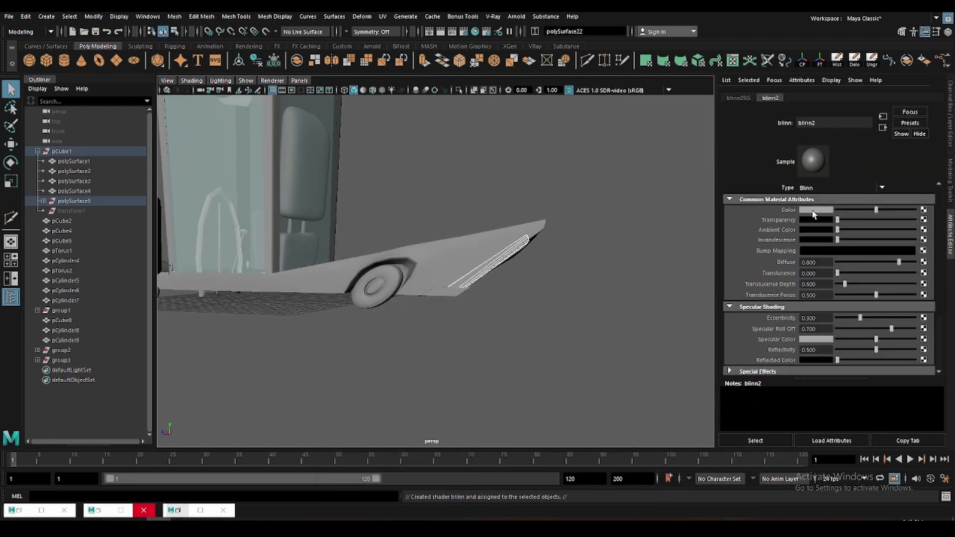
click(816, 210)
click(900, 219)
click(647, 388)
- Zoom and orbit around the car to review the red fender trim
alt+drag(647, 388, 433, 305)
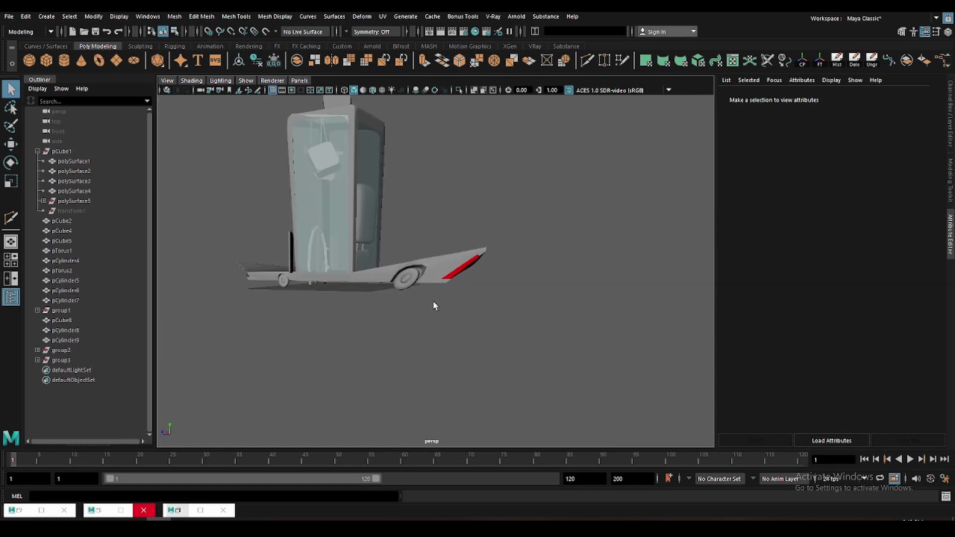
alt+right_drag(433, 306, 499, 300)
key(ctrl+a)
key(w)
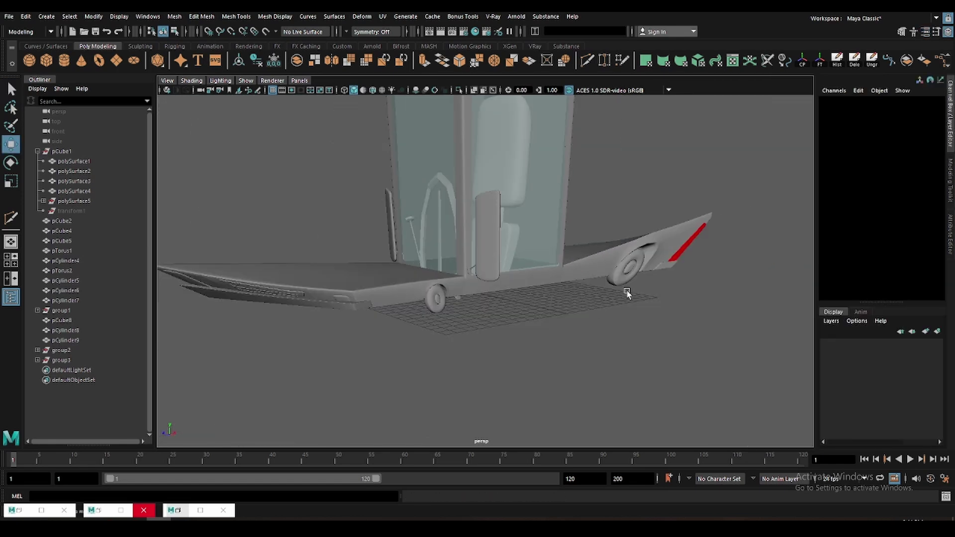
mouse_move(627, 294)
alt+mouse_down()
mouse_move(552, 315)
mouse_move(222, 165)
alt+mouse_up()
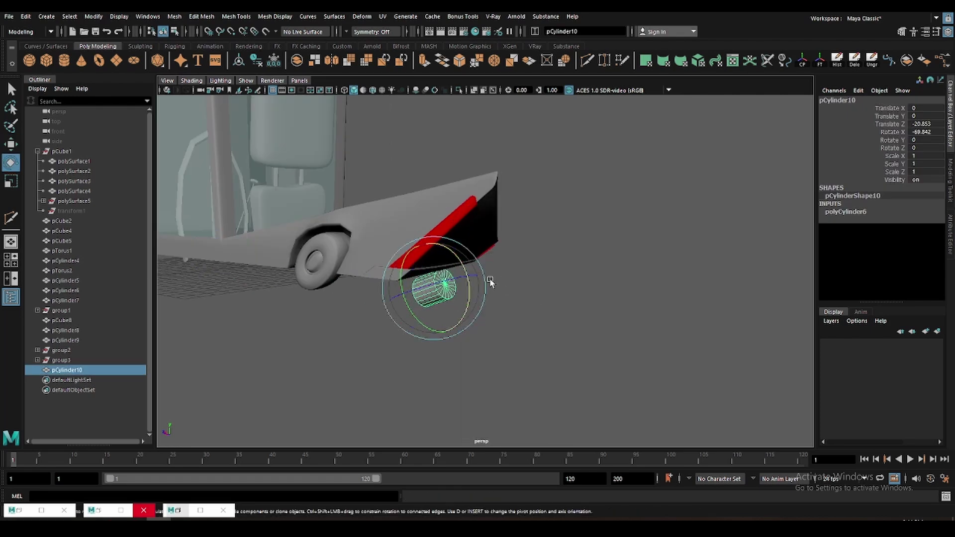
- Give the new cylinder an X rotation of -90 and eight sides
key(f)
mouse_move(503, 272)
mouse_down()
mouse_move(502, 299)
mouse_move(503, 285)
mouse_up()
click(845, 211)
key(Return)
scroll(502, 278, down, 5)
- Shrink the cylinder and move it up toward the front fender tip
key(r)
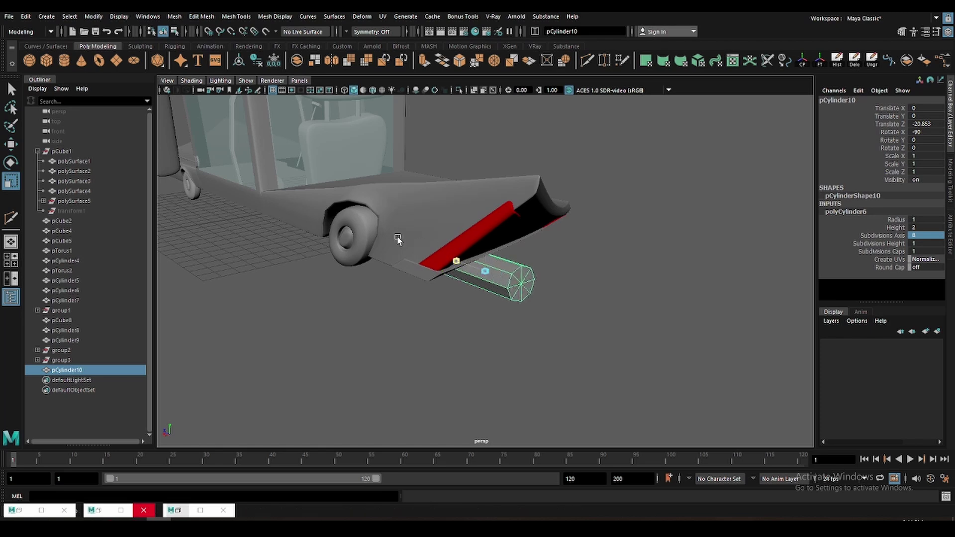
alt+drag(398, 240, 483, 271)
alt+drag(412, 275, 406, 275)
key(w)
drag(413, 275, 399, 277)
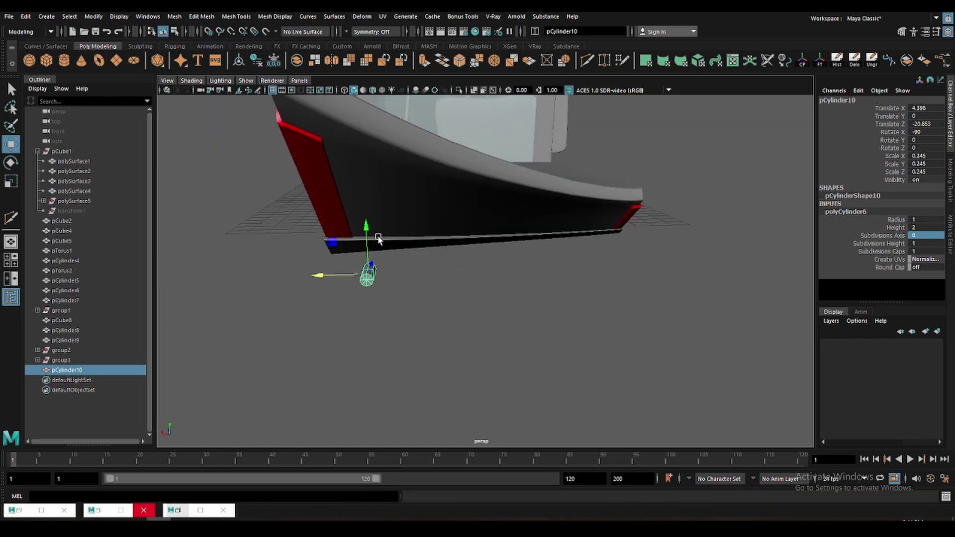
drag(378, 239, 362, 209)
key(f)
scroll(485, 280, down, 5)
drag(538, 302, 532, 300)
mouse_move(532, 300)
alt+mouse_down()
mouse_move(542, 264)
mouse_move(502, 279)
alt+mouse_up()
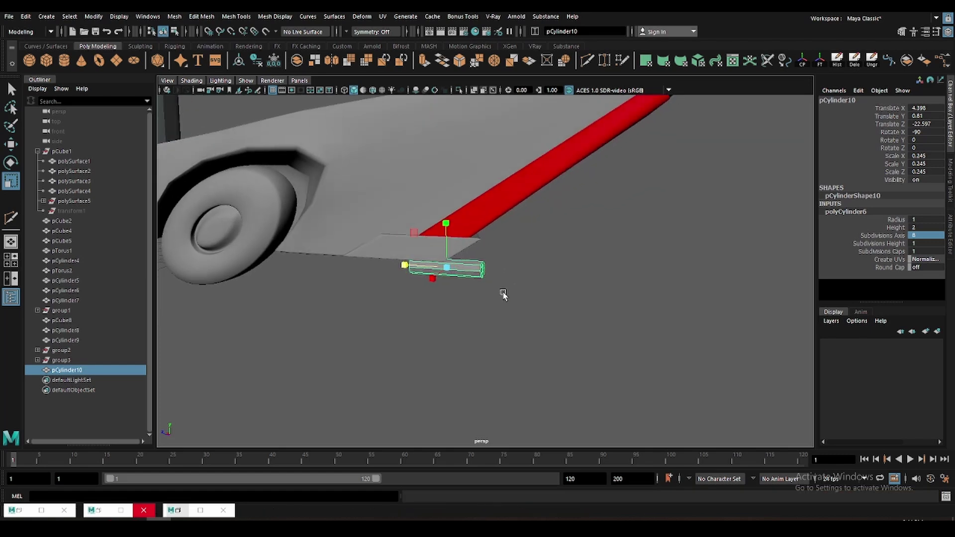
- Select an edge loop around the cylinder for reshaping
key(r)
drag(600, 339, 324, 166)
key(q)
mouse_move(574, 317)
alt+mouse_down()
mouse_move(499, 293)
mouse_move(450, 253)
mouse_move(515, 272)
mouse_move(581, 246)
alt+mouse_up()
double_click(467, 269)
key(w)
- Reshape the tube's end section, extend it and bend the end upward into a curl
key(w)
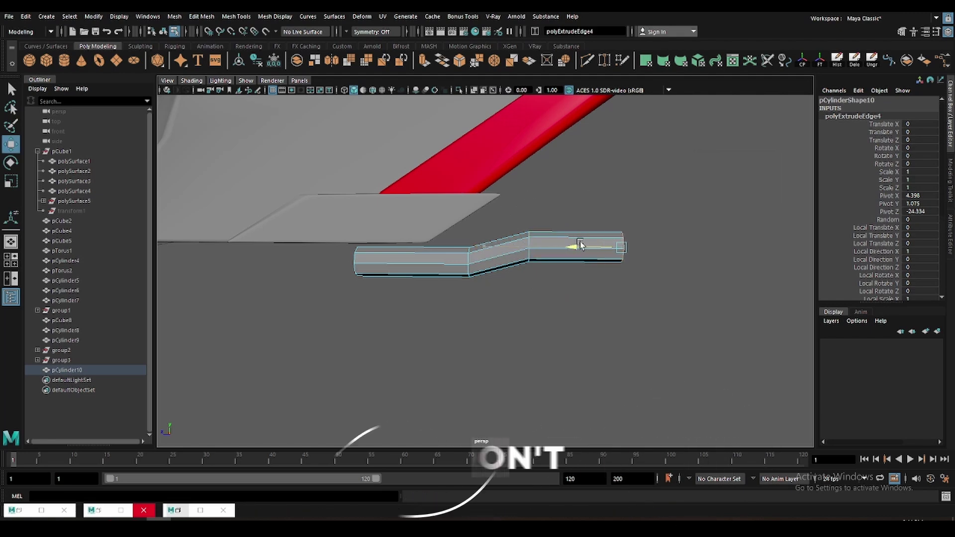
drag(418, 187, 419, 189)
key(r)
mouse_move(498, 241)
mouse_down()
mouse_move(507, 234)
mouse_move(681, 309)
mouse_up()
key(w)
drag(587, 234, 587, 199)
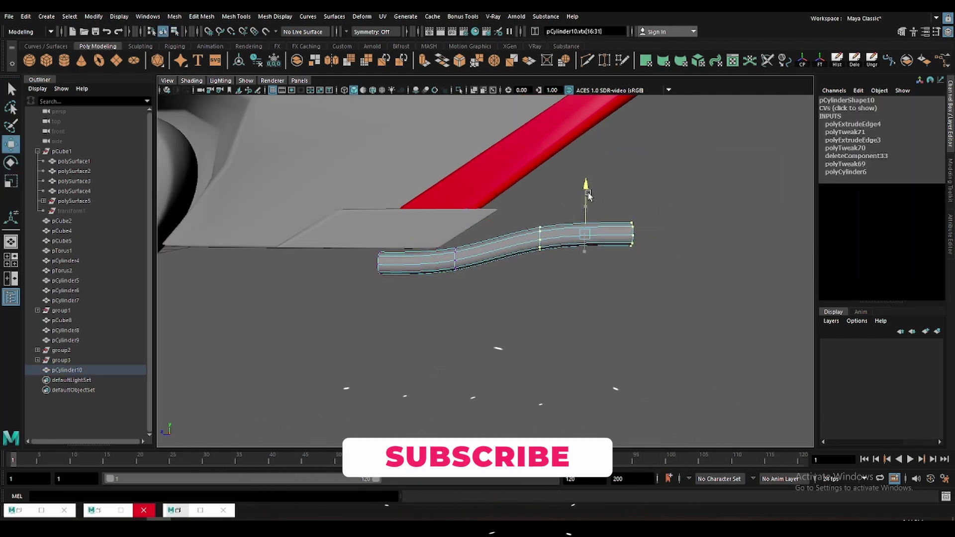
alt+drag(500, 349, 531, 234)
- Raise the whole curled tube and shift it along X toward the car body
key(F8)
mouse_move(464, 200)
mouse_down()
mouse_move(463, 187)
mouse_move(498, 223)
mouse_up()
click(447, 348)
alt+drag(447, 348, 520, 252)
click(520, 253)
key(r)
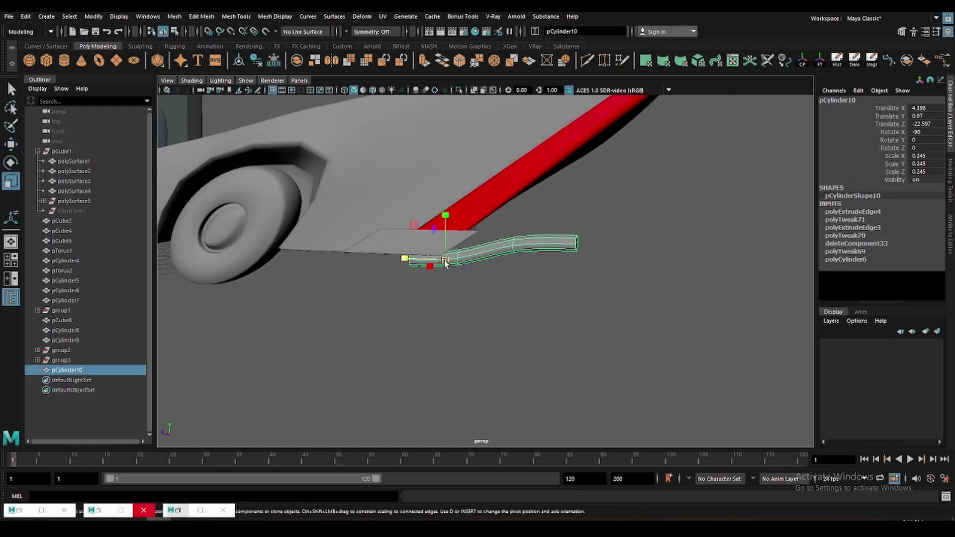
click(447, 298)
mouse_move(448, 299)
alt+mouse_down()
mouse_move(535, 256)
mouse_move(518, 313)
mouse_move(532, 292)
mouse_move(433, 297)
mouse_move(579, 255)
mouse_move(622, 341)
mouse_move(486, 320)
mouse_move(539, 348)
alt+mouse_up()
click(488, 256)
key(w)
click(527, 283)
- Rotate and resize the curled hood ornament to fit the hood front
click(479, 282)
key(e)
key(r)
key(w)
click(622, 341)
alt+right_drag(538, 348, 604, 323)
click(612, 328)
mouse_move(612, 329)
alt+mouse_down()
mouse_move(633, 285)
mouse_move(643, 297)
mouse_move(522, 326)
mouse_move(463, 321)
alt+mouse_up()
key(e)
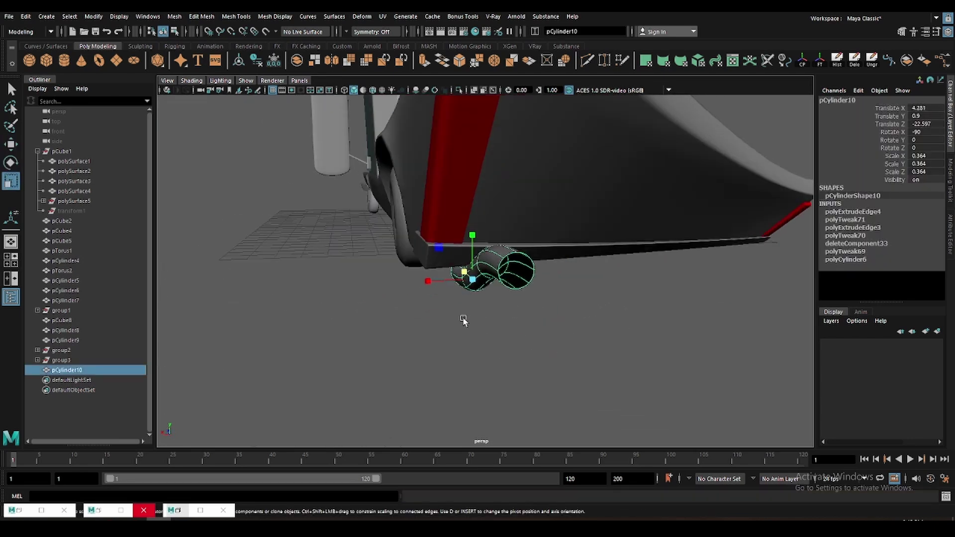
mouse_move(430, 285)
alt+mouse_down()
mouse_move(481, 311)
mouse_move(445, 283)
alt+mouse_up()
key(r)
key(w)
- Check the curled hood ornament's placement from around the front of the car
click(478, 298)
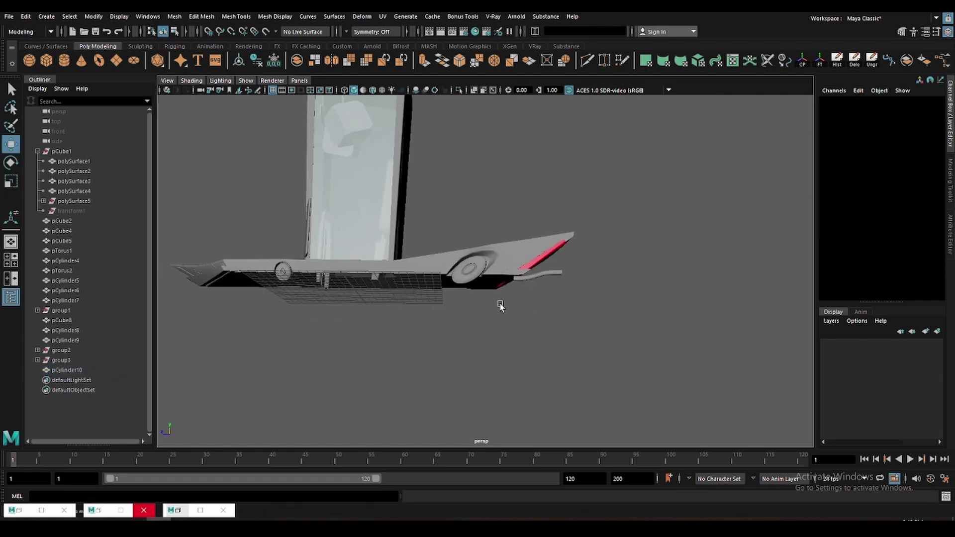
mouse_move(501, 305)
alt+mouse_down()
mouse_move(527, 344)
mouse_move(571, 297)
mouse_move(571, 282)
alt+mouse_up()
click(571, 281)
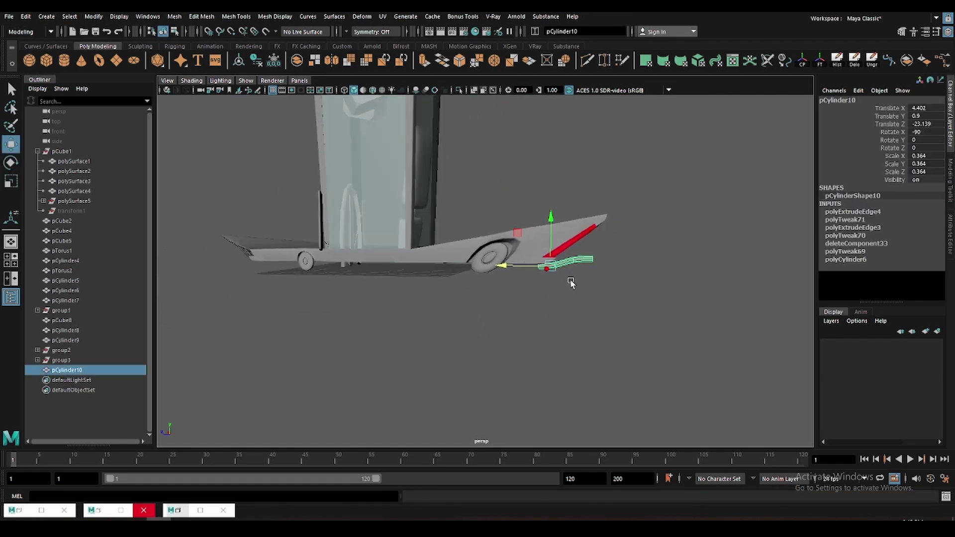
click(550, 315)
mouse_move(551, 314)
alt+mouse_down()
mouse_move(490, 304)
mouse_move(521, 333)
mouse_move(540, 328)
alt+mouse_up()
- Select the faces of the roof light bar's left half
click(540, 145)
key(q)
key(F11)
drag(522, 117, 612, 153)
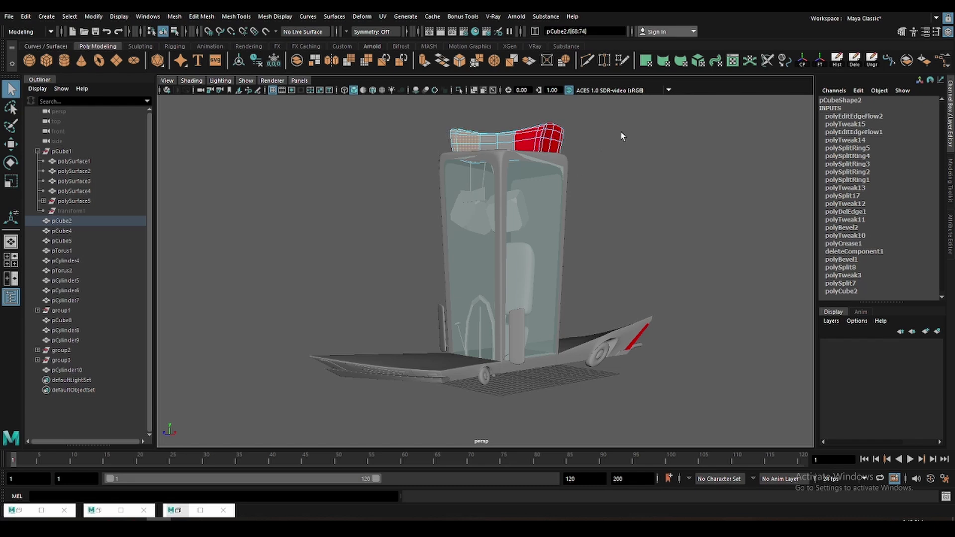
- Assign a new blue Blinn material to the light bar's left-half faces
right_drag(622, 135, 621, 348)
click(402, 264)
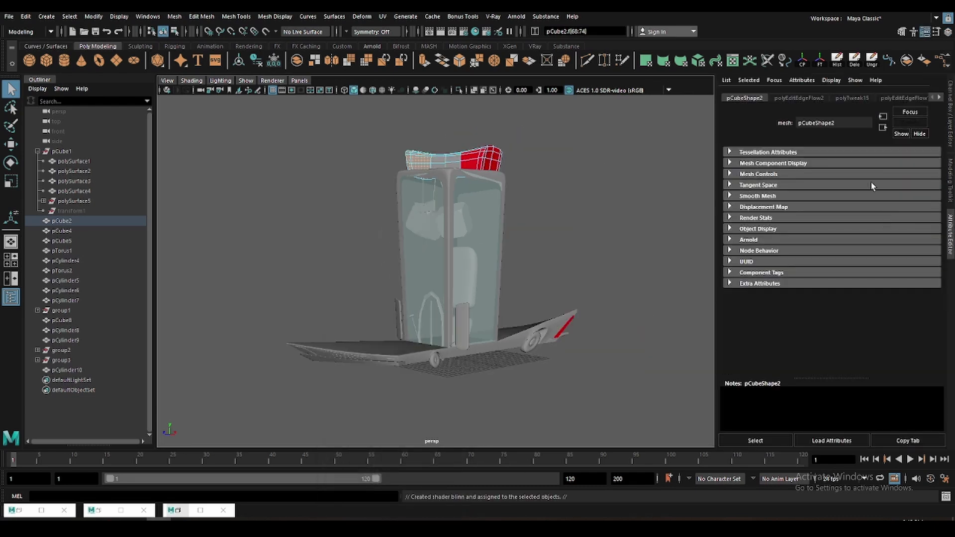
right_drag(592, 158, 597, 397)
click(457, 179)
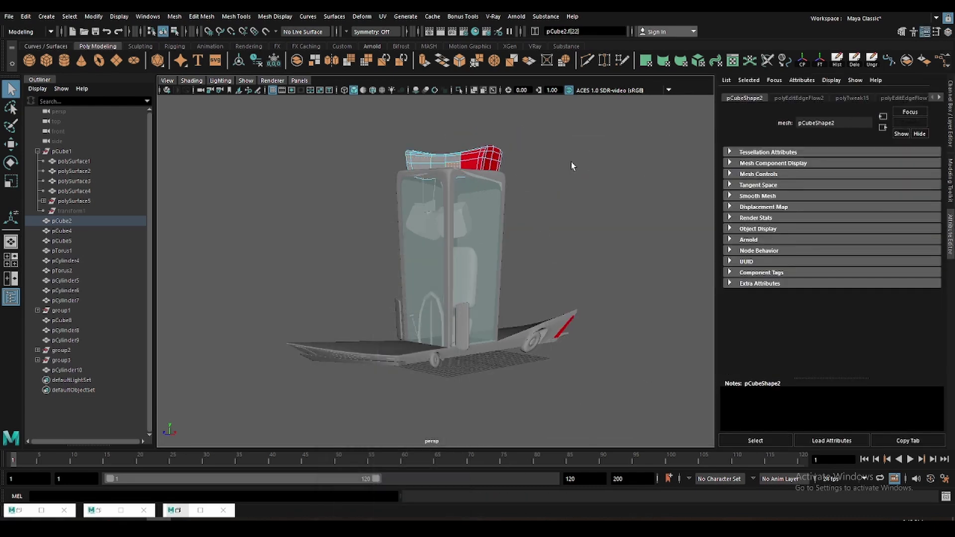
right_drag(571, 167, 581, 400)
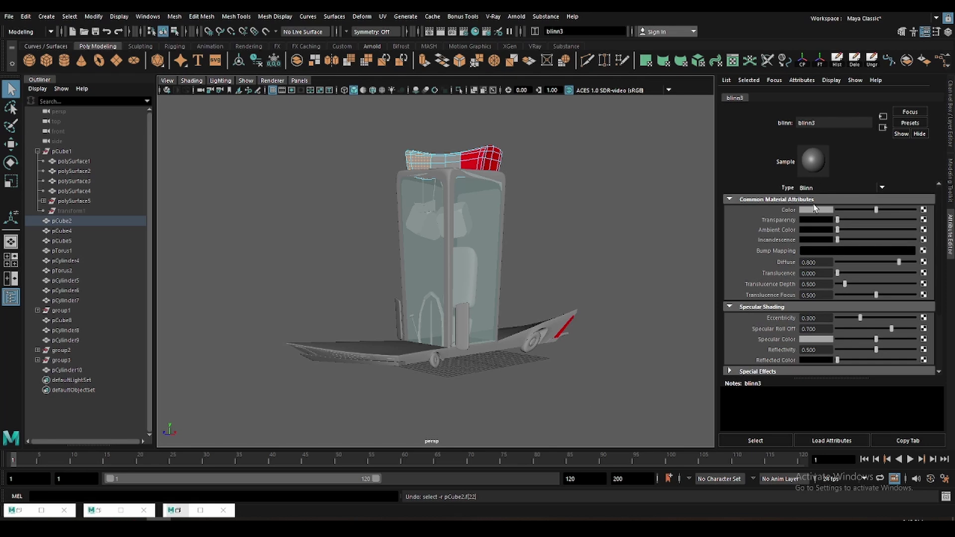
click(814, 212)
click(816, 186)
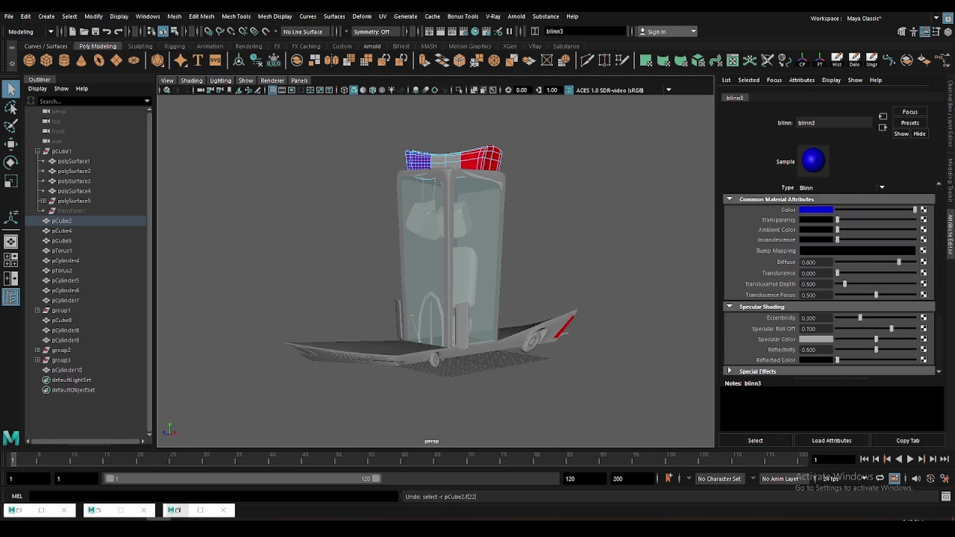
- Deselect to compare the red and blue halves, and save police car stylized.mb
click(553, 274)
key(ctrl+s)
key(ctrl+a)
scroll(629, 229, up, 3)
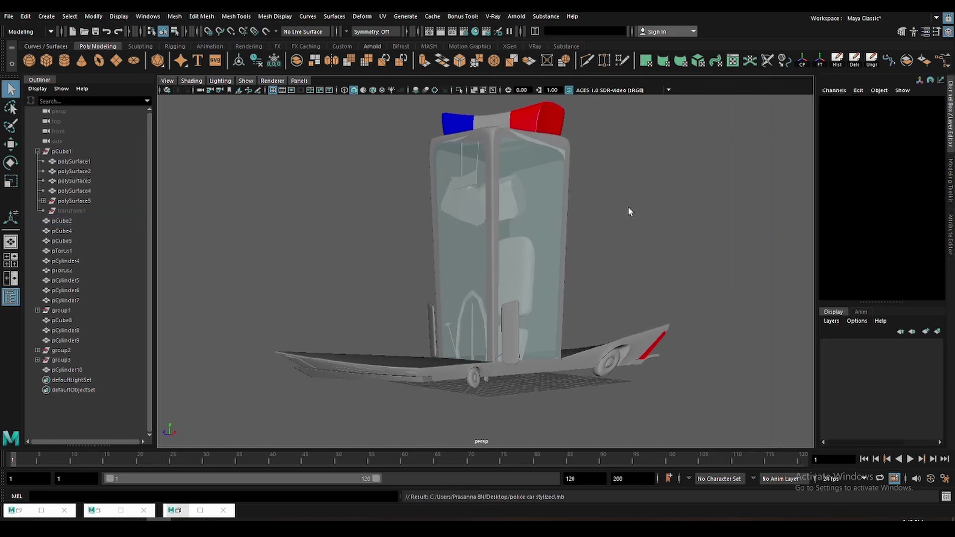
alt+drag(628, 212, 617, 219)
- Select the seat pieces inside the glass cabin and view them from below
key(w)
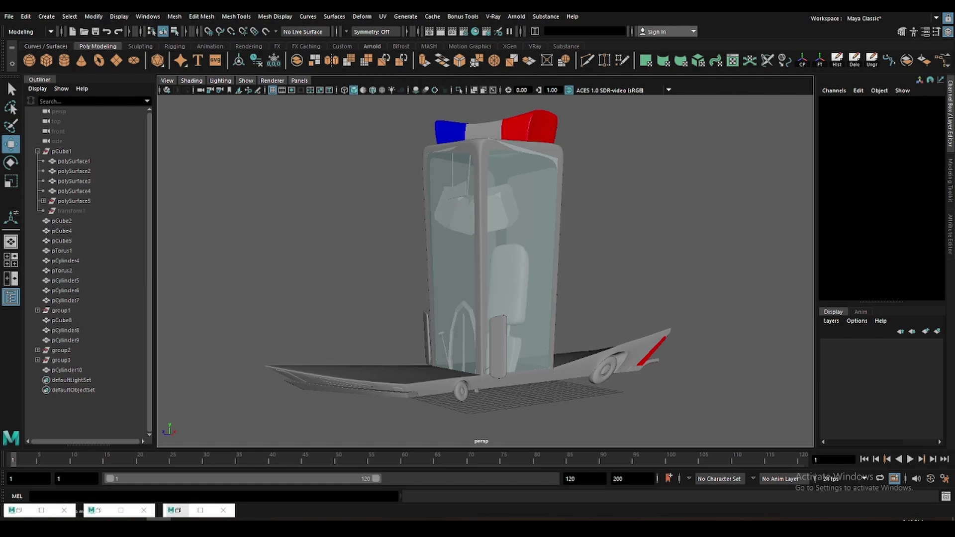
scroll(531, 240, up, 2)
mouse_move(525, 224)
alt+mouse_down()
mouse_move(596, 260)
mouse_move(545, 268)
alt+mouse_up()
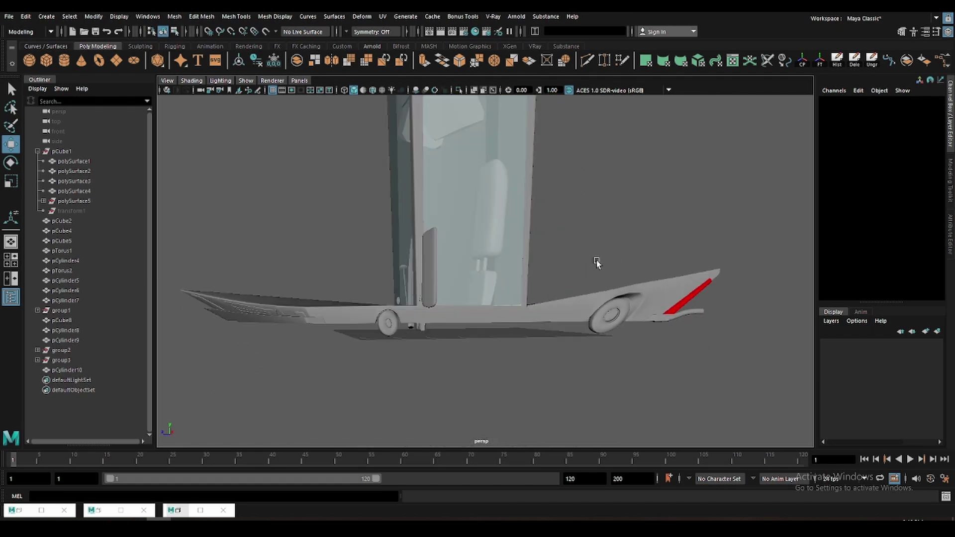
click(486, 226)
mouse_move(486, 226)
alt+mouse_down()
mouse_move(500, 247)
mouse_move(481, 157)
alt+mouse_up()
key(r)
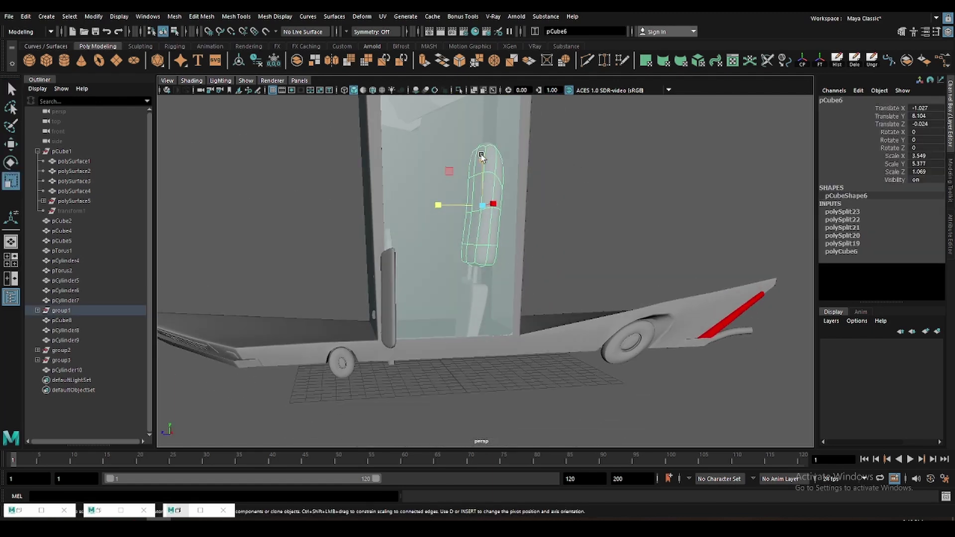
shift+click(478, 263)
key(q)
alt+drag(478, 264, 490, 227)
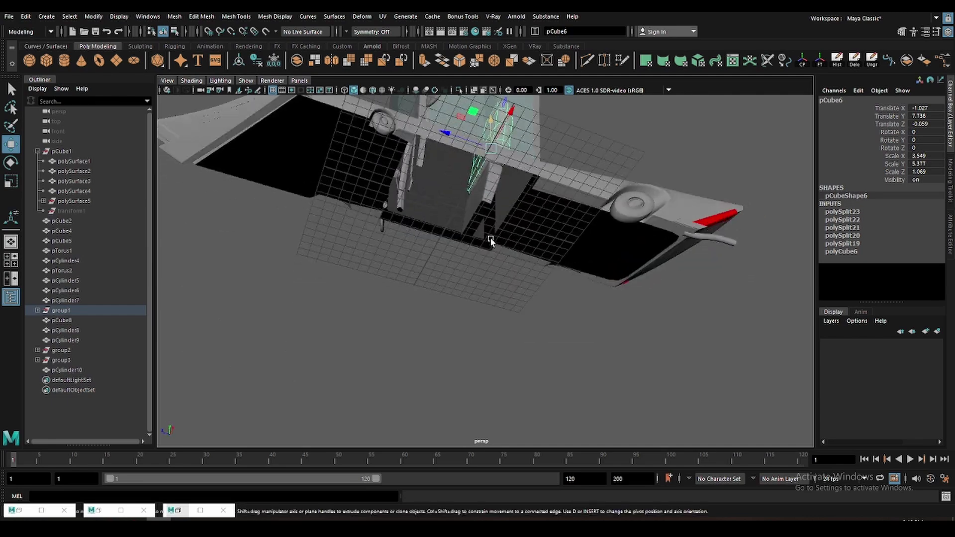
scroll(490, 227, up, 3)
scroll(500, 187, up, 3)
- Select and inspect the small post on top of the seat
click(458, 194)
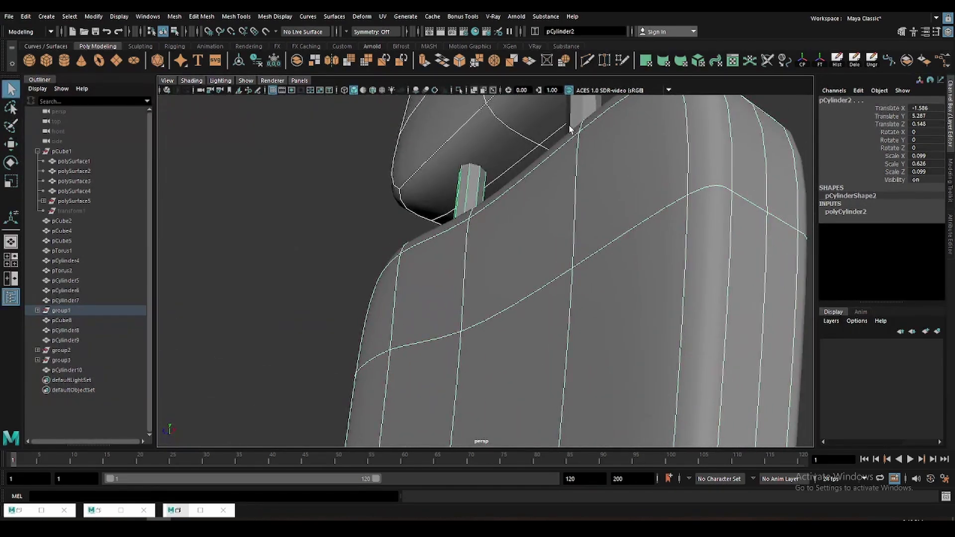
scroll(542, 268, down, 8)
scroll(543, 267, up, 5)
mouse_move(431, 300)
alt+mouse_down()
mouse_move(584, 213)
mouse_move(542, 234)
mouse_move(480, 202)
alt+mouse_up()
key(r)
scroll(440, 291, down, 5)
click(584, 212)
scroll(542, 234, up, 5)
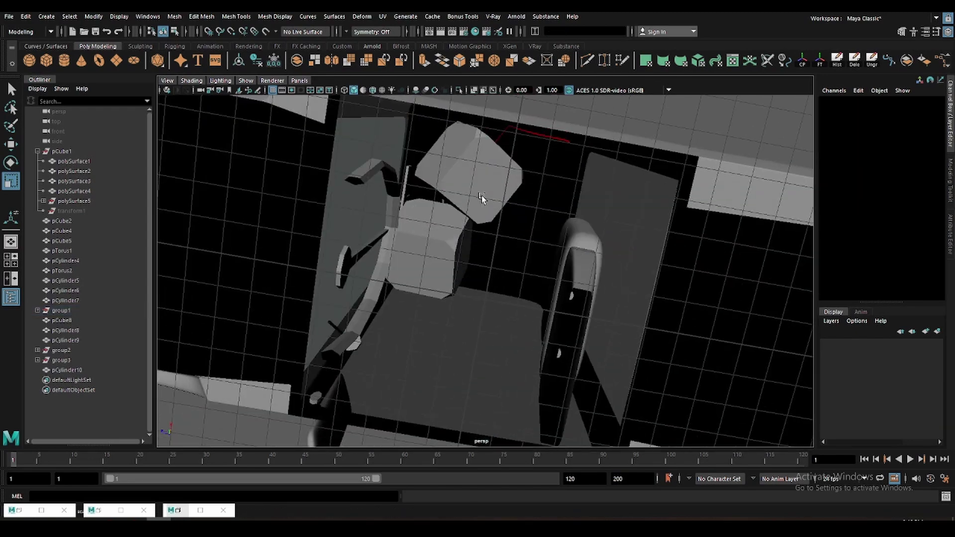
- Move pCube8 lower and closer in front of the seat, scaling it to about 5.368
click(480, 202)
shift+click(480, 239)
alt+drag(479, 238, 456, 268)
key(w)
scroll(415, 250, down, 3)
key(r)
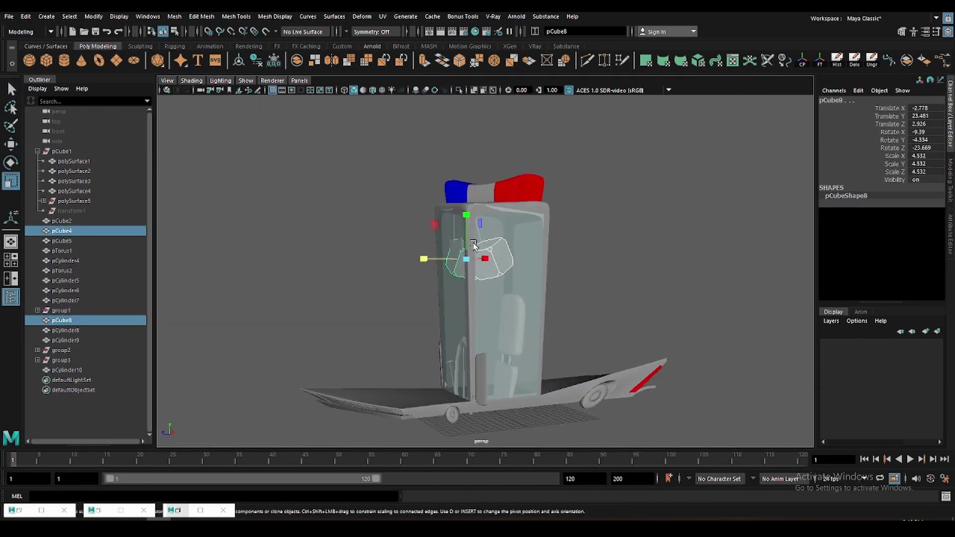
scroll(478, 264, up, 2)
key(w)
mouse_move(468, 228)
mouse_down()
mouse_move(460, 238)
mouse_move(545, 287)
mouse_move(469, 259)
mouse_up()
key(r)
key(w)
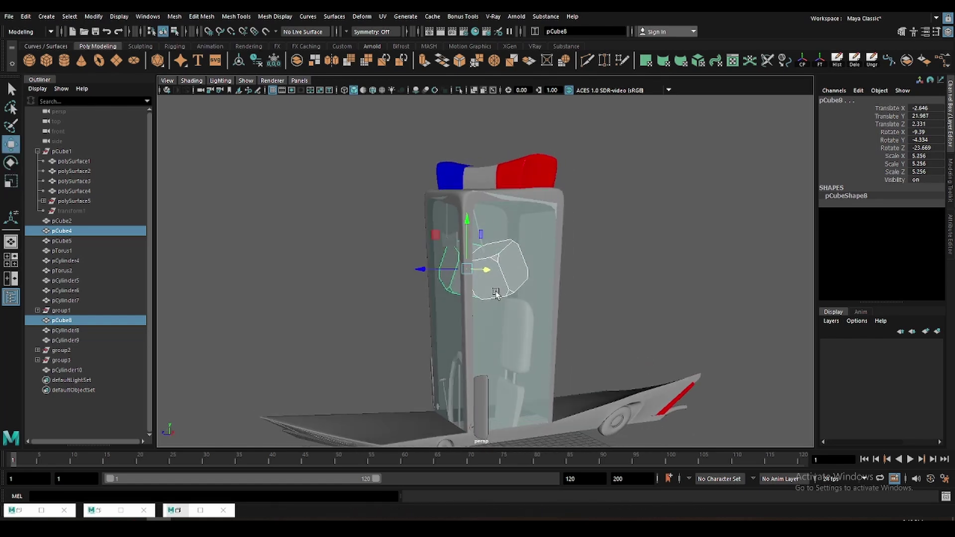
key(e)
- Check the cabin parts' placement from directly above
alt+drag(544, 275, 384, 203)
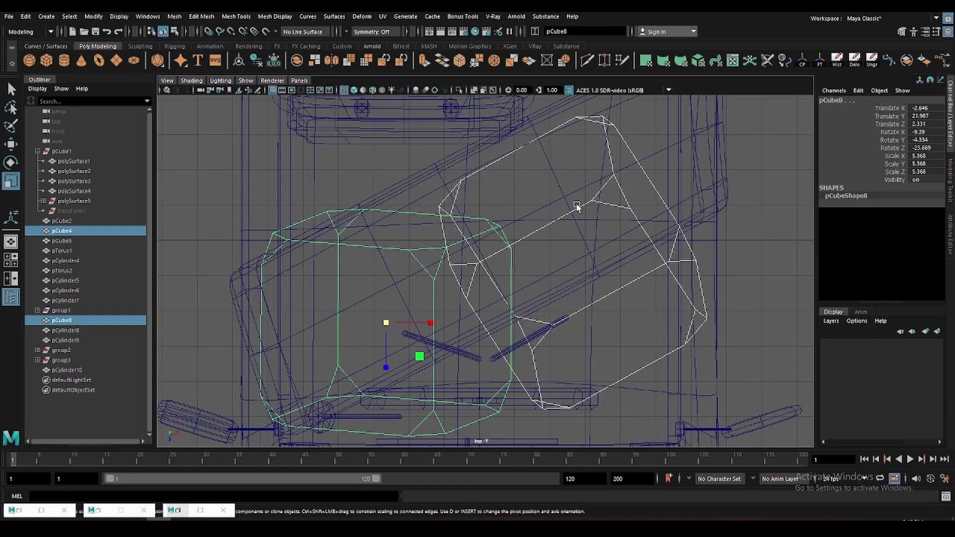
scroll(523, 298, up, 5)
scroll(530, 289, up, 3)
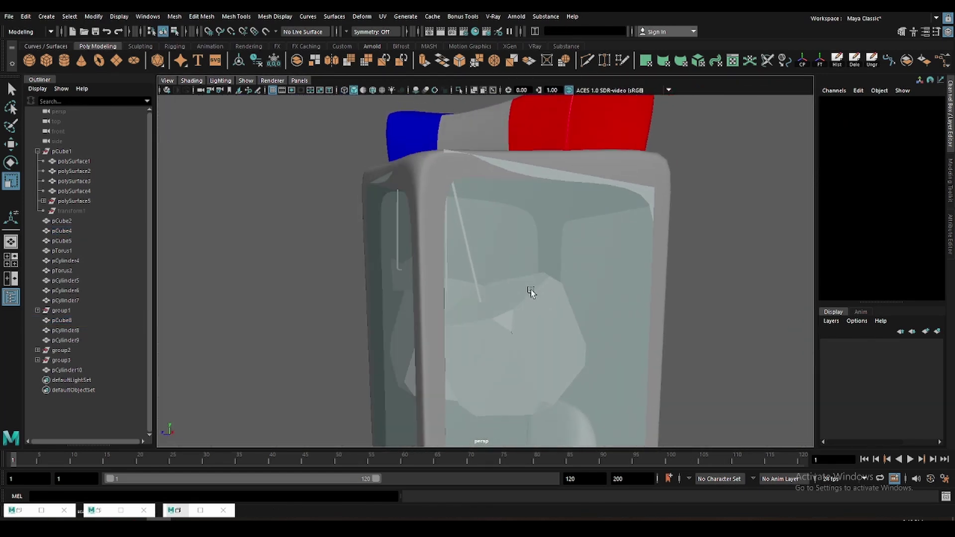
scroll(530, 289, down, 5)
scroll(527, 291, down, 3)
scroll(520, 294, down, 1)
- Save, then separate polySurface5 and split the wing pieces again
key(ctrl+s)
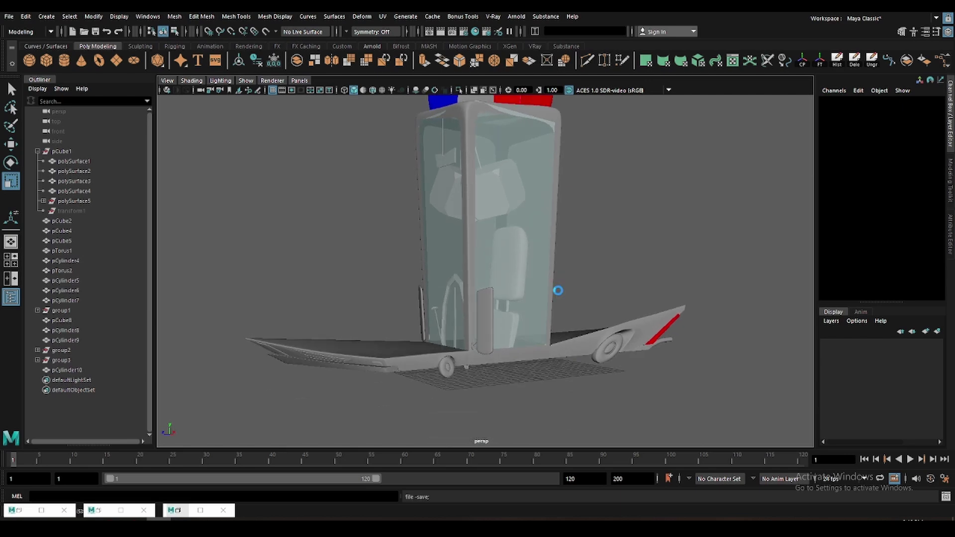
click(447, 239)
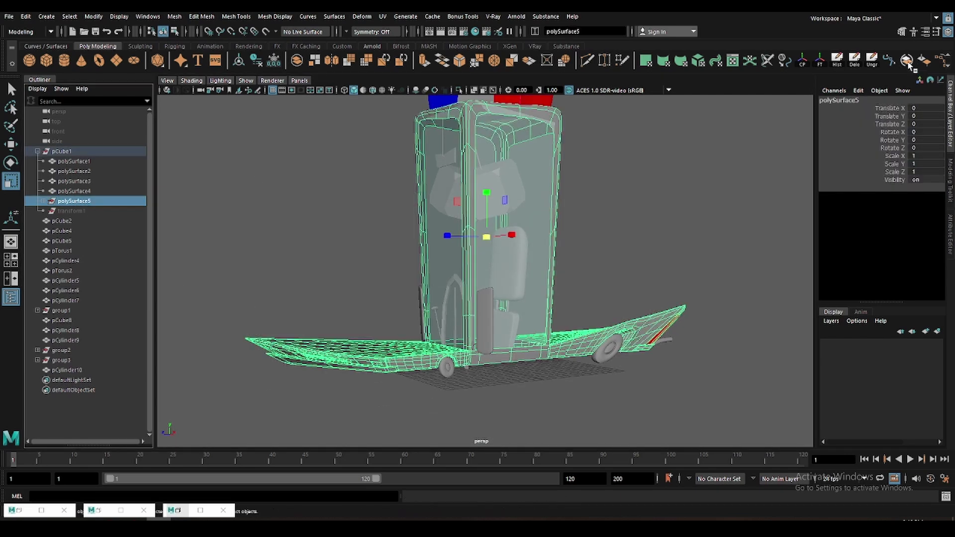
click(872, 63)
shift+click(74, 231)
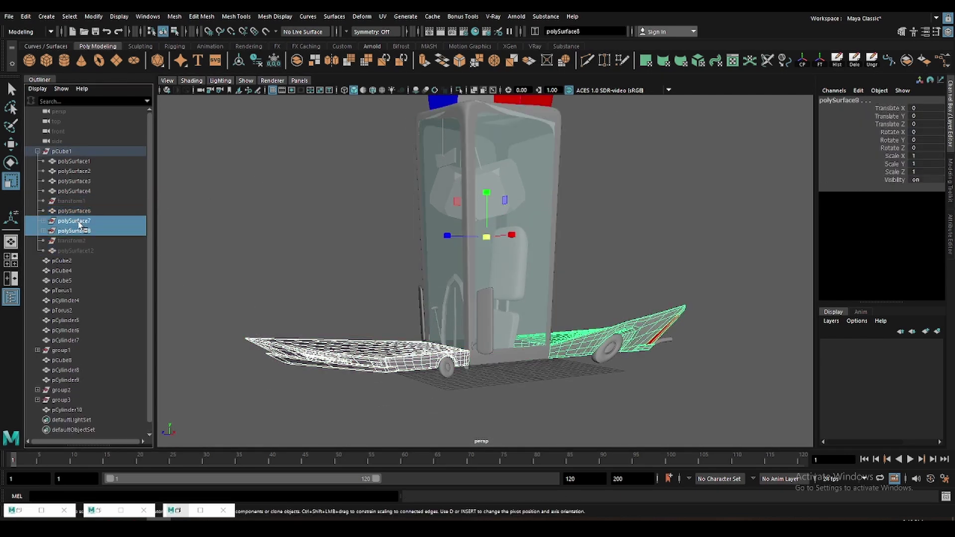
key(g)
click(79, 269)
key(g)
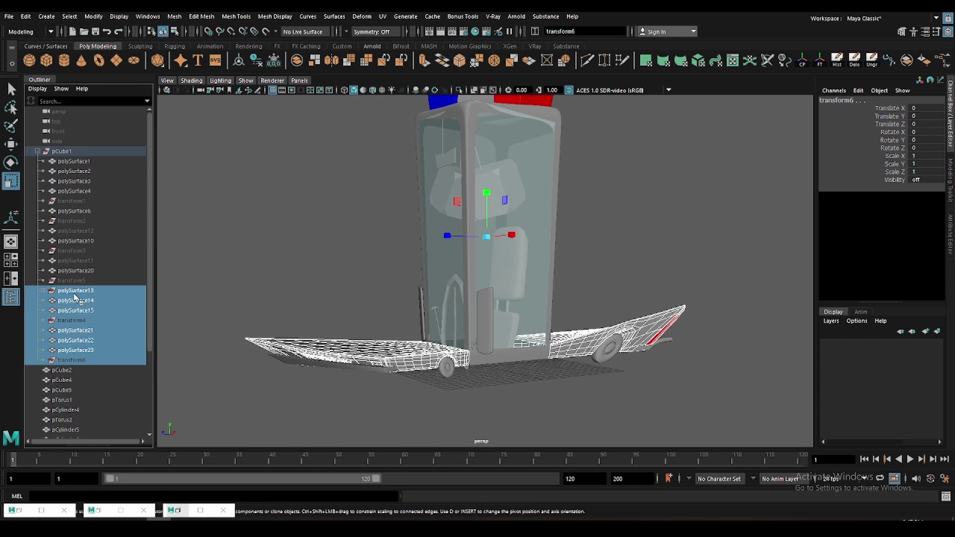
key(g)
- Briefly hide wing pieces polySurface11 and polySurface12, then show them again
click(264, 219)
alt+drag(264, 220, 264, 194)
click(377, 315)
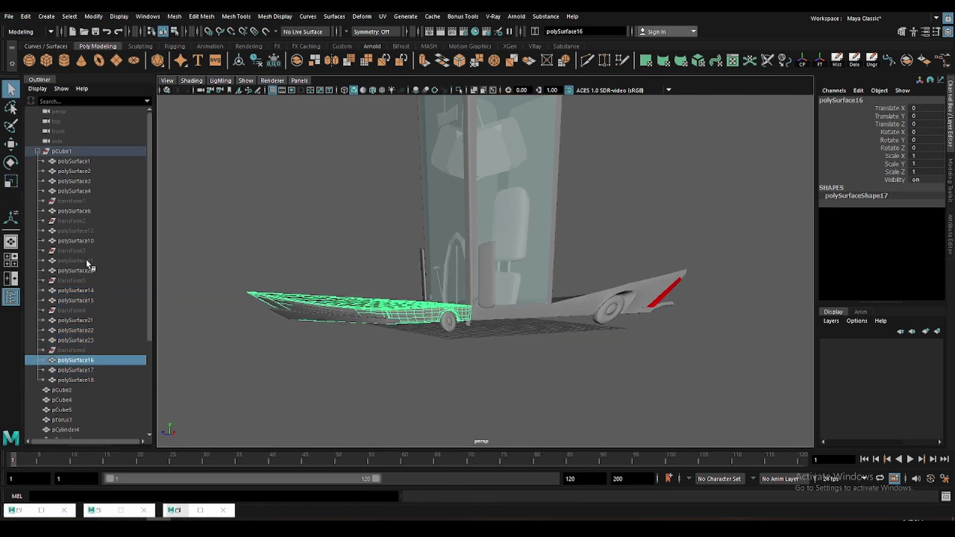
click(87, 261)
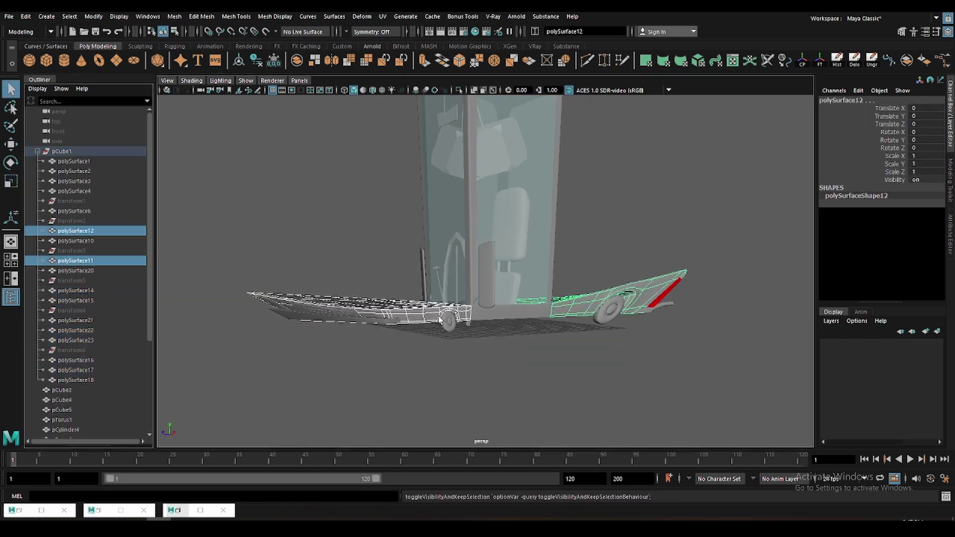
click(440, 320)
shift+click(581, 299)
key(h)
click(85, 261)
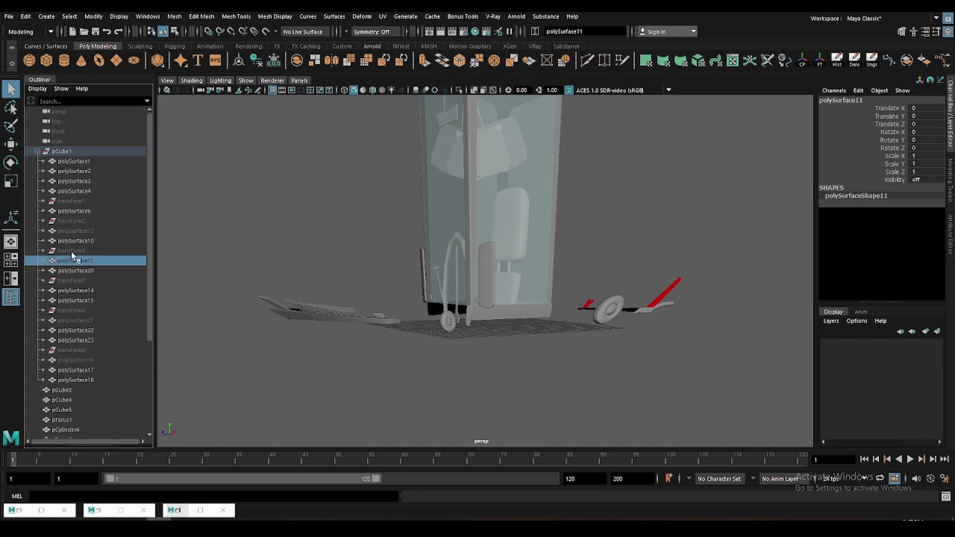
shift+click(73, 232)
key(h)
key(ctrl+z)
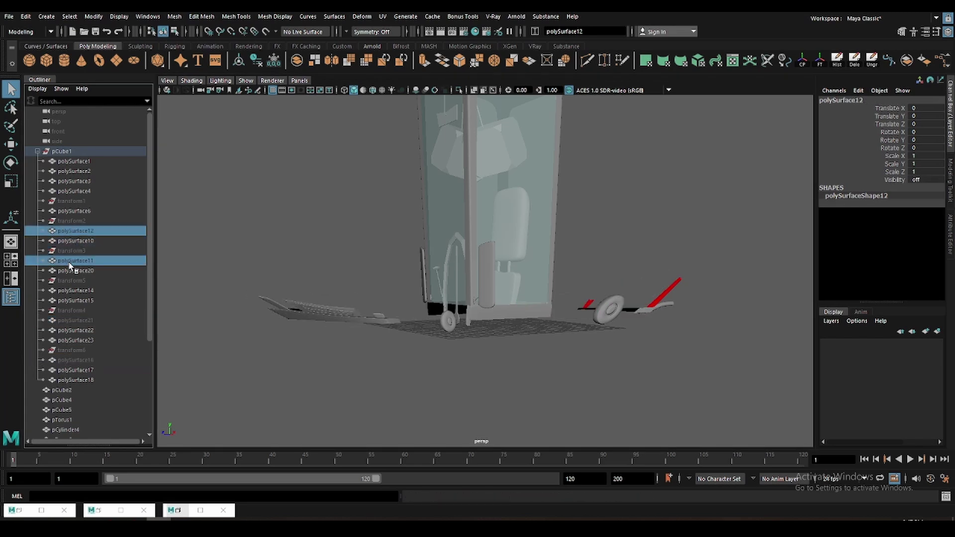
key(h)
- Toggle Wireframe on Shaded on and off while viewing the whole car
click(476, 343)
alt+drag(474, 343, 379, 96)
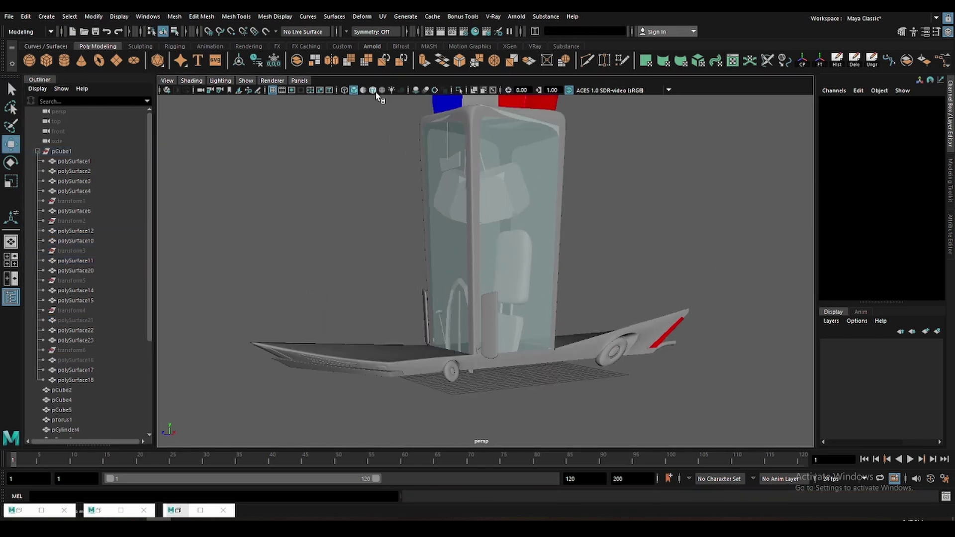
click(373, 91)
key(a)
click(373, 90)
scroll(450, 251, up, 3)
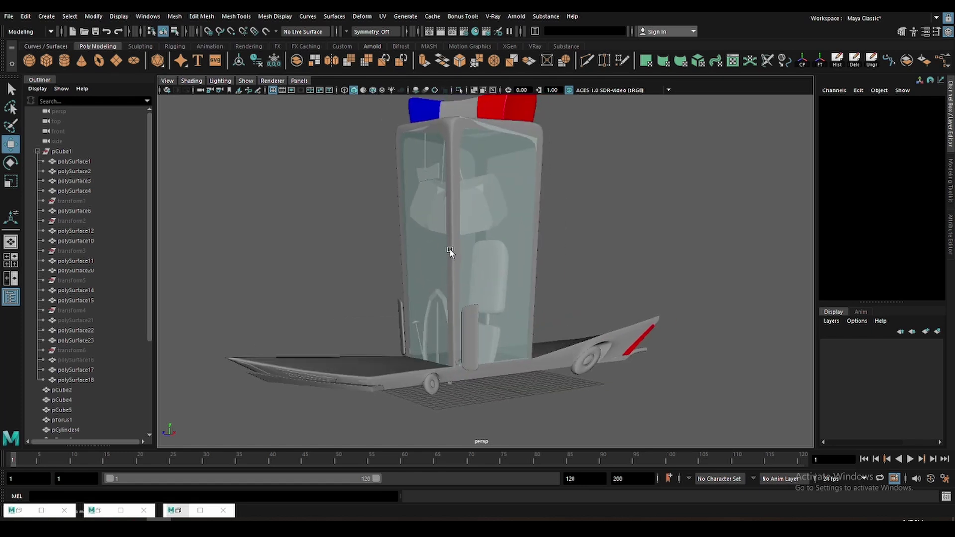
scroll(449, 251, up, 3)
- Show wireframe on shaded and orbit to the car's lower side beneath the cabin glass
mouse_move(511, 366)
alt+mouse_down()
mouse_move(500, 309)
mouse_move(518, 303)
alt+mouse_up()
click(373, 90)
click(518, 302)
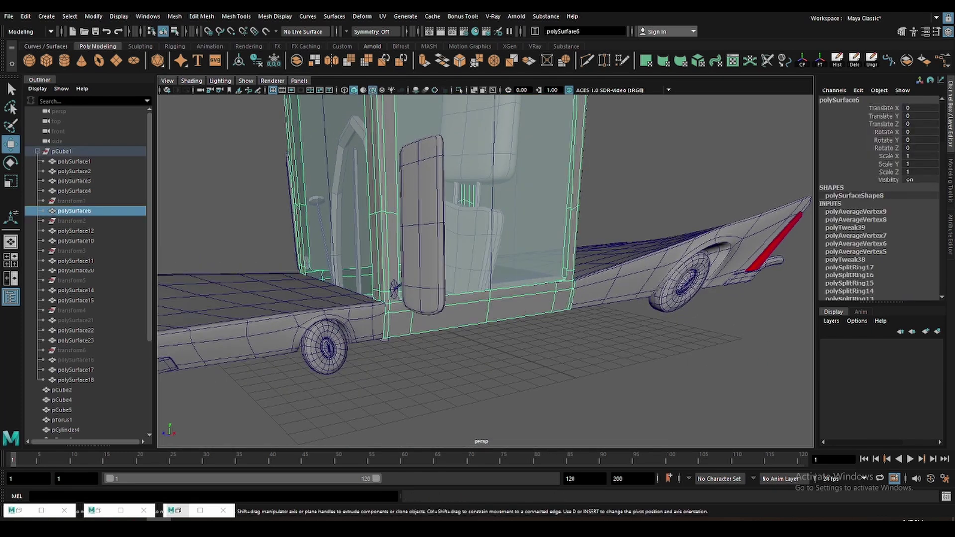
mouse_move(542, 359)
alt+mouse_down()
mouse_move(512, 324)
mouse_move(507, 333)
alt+mouse_up()
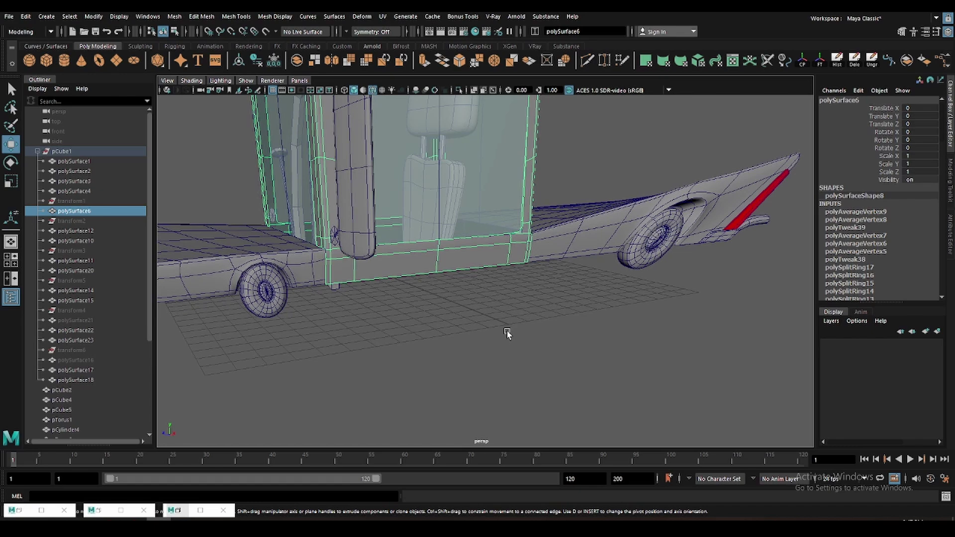
click(495, 316)
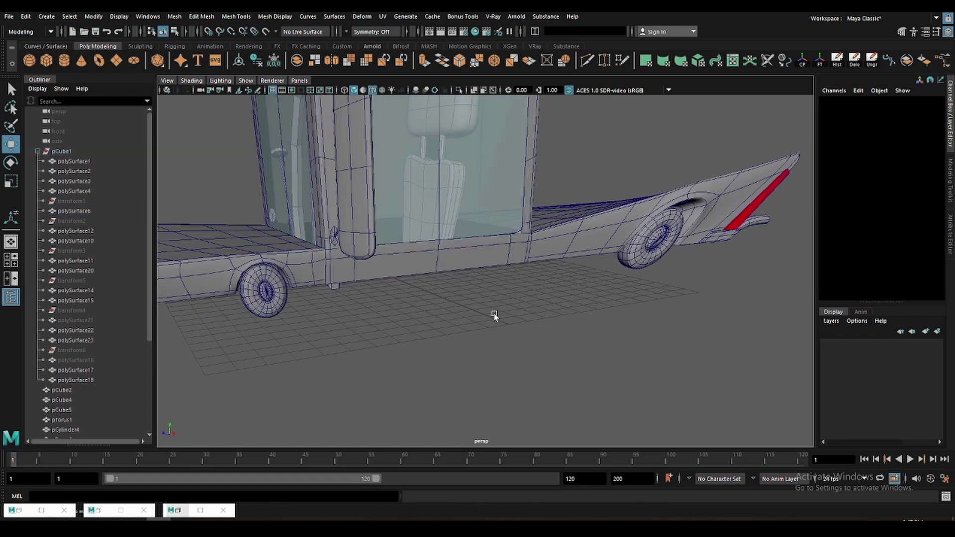
mouse_move(446, 287)
alt+mouse_down()
mouse_move(476, 299)
mouse_move(463, 300)
alt+mouse_up()
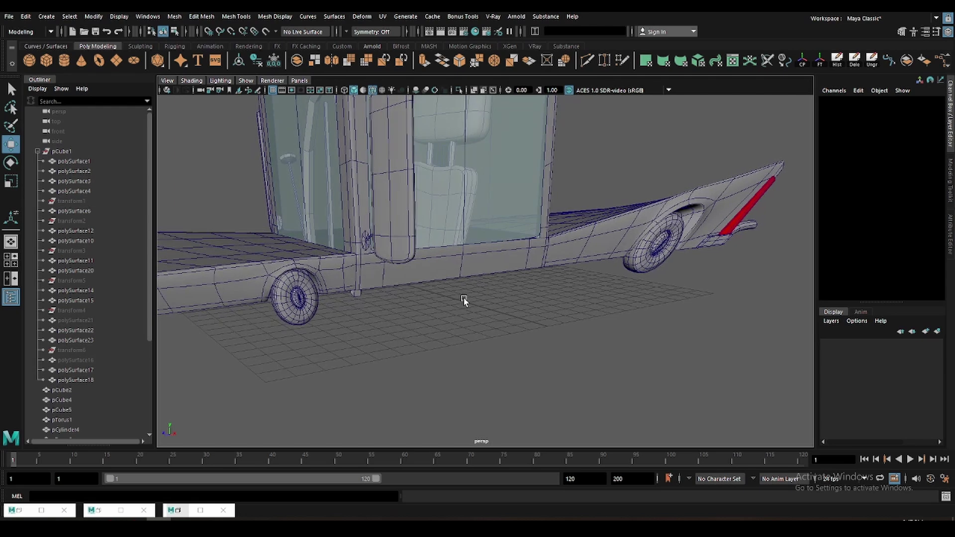
- Add a new cube (pCube9), slide it along Z to the car's side, and frame it
click(48, 60)
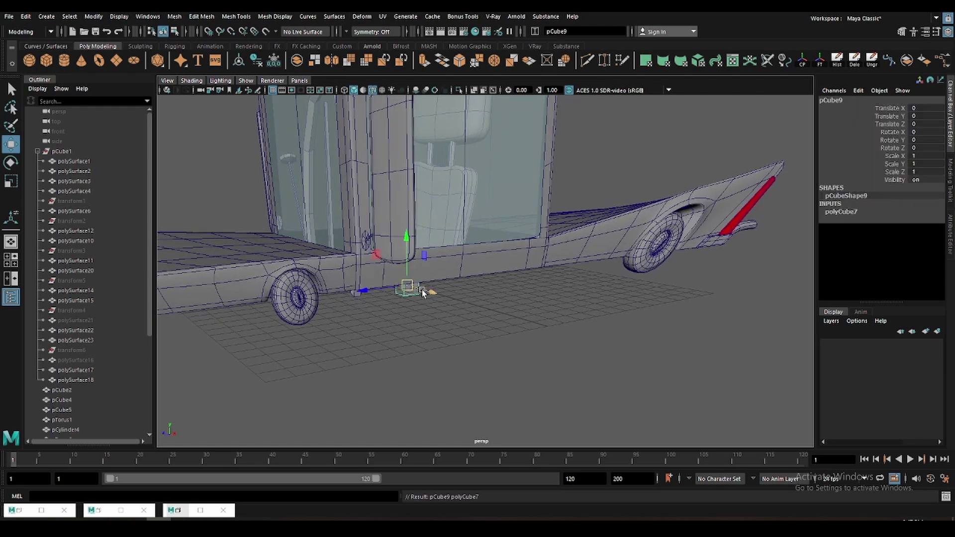
key(w)
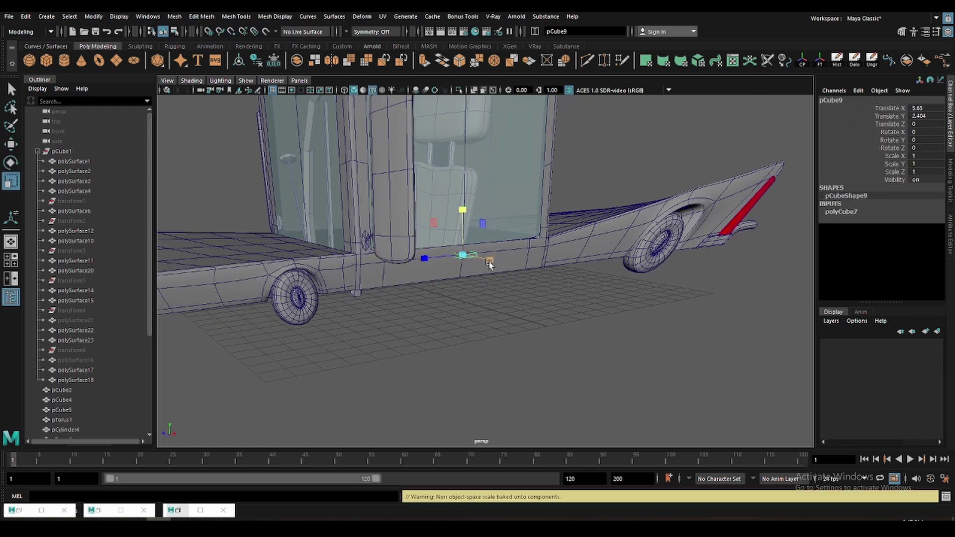
mouse_move(444, 261)
mouse_down()
mouse_move(479, 259)
mouse_move(530, 278)
mouse_move(513, 280)
mouse_up()
key(f)
scroll(468, 266, down, 3)
scroll(464, 270, up, 5)
key(q)
- Shape the cube into a thin tilted plate by scaling its edge, vertices and rotating it
click(448, 280)
key(r)
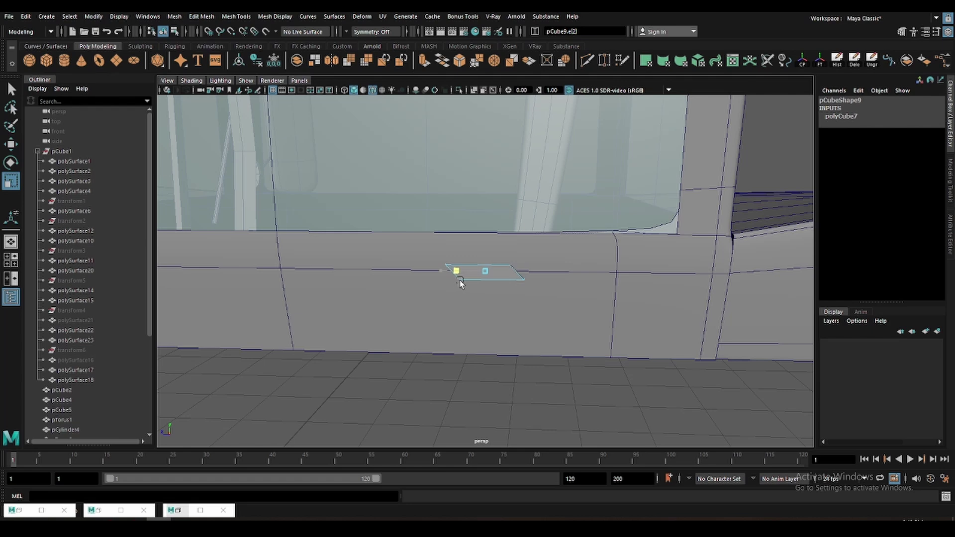
key(F9)
key(w)
mouse_move(513, 276)
mouse_down()
mouse_move(521, 282)
mouse_move(492, 269)
mouse_move(551, 319)
mouse_move(568, 270)
mouse_move(517, 264)
mouse_up()
key(e)
key(F8)
key(r)
key(e)
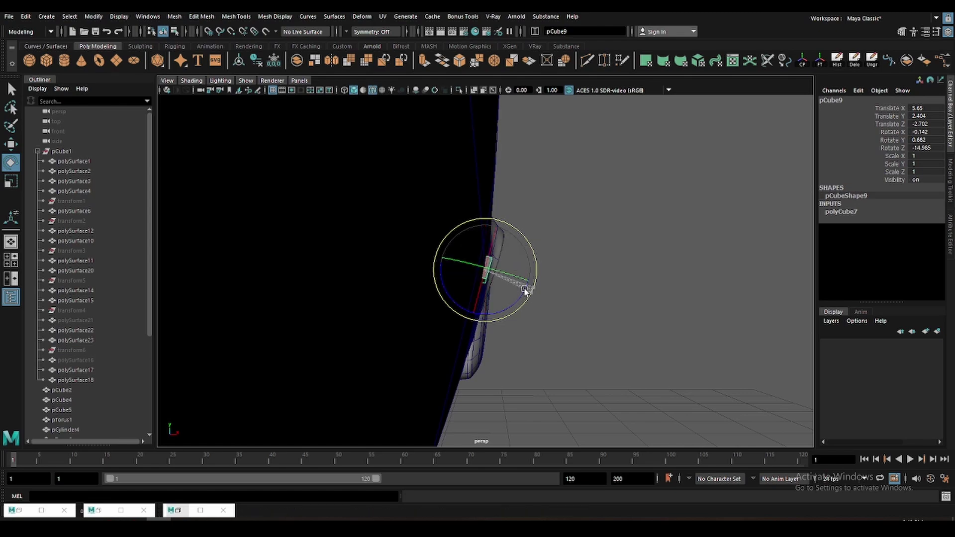
- Isolate the plate and delete one of its faces to open a hole
key(f)
key(F11)
click(481, 265)
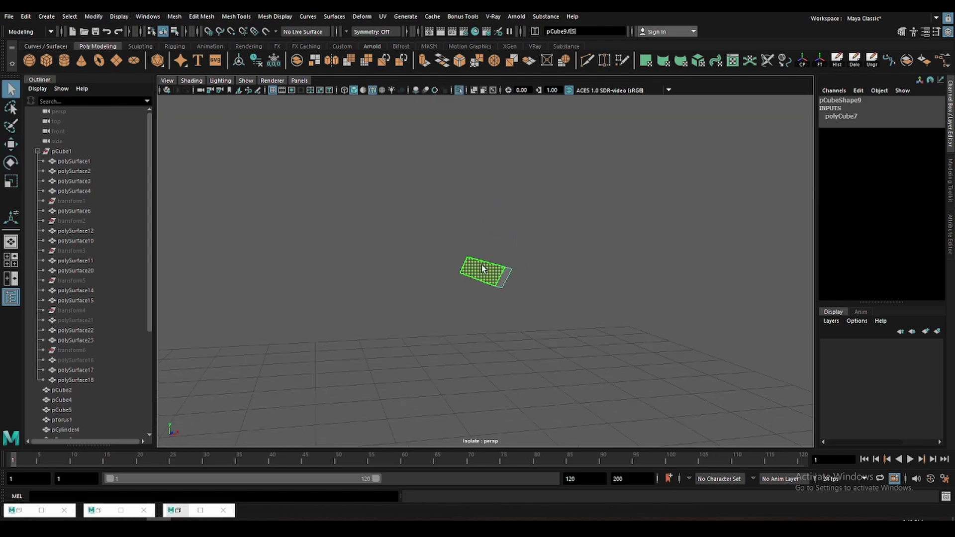
key(Delete)
scroll(481, 279, up, 5)
scroll(481, 279, down, 5)
- Select the open hole's border edges and scale them to resize the opening
alt+drag(474, 310, 506, 301)
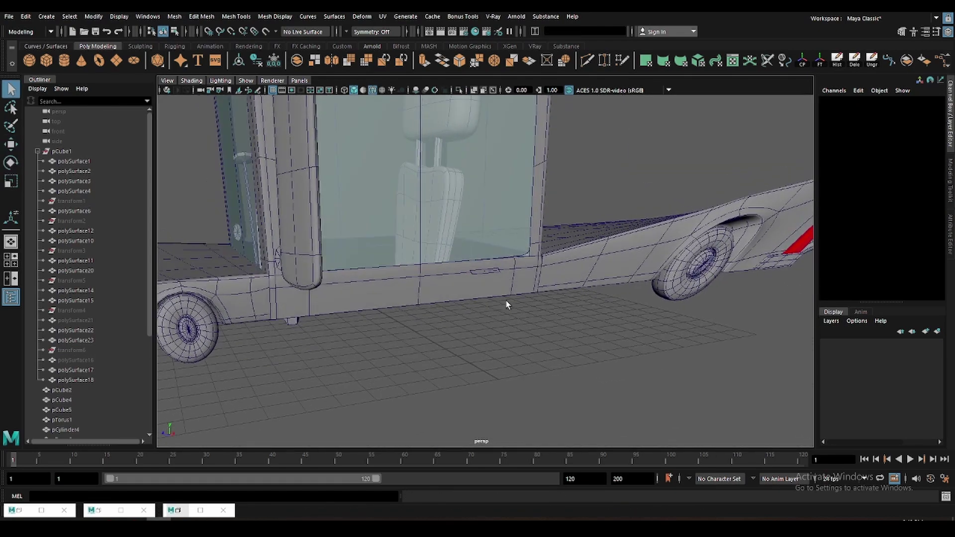
double_click(482, 270)
scroll(482, 270, up, 1)
key(r)
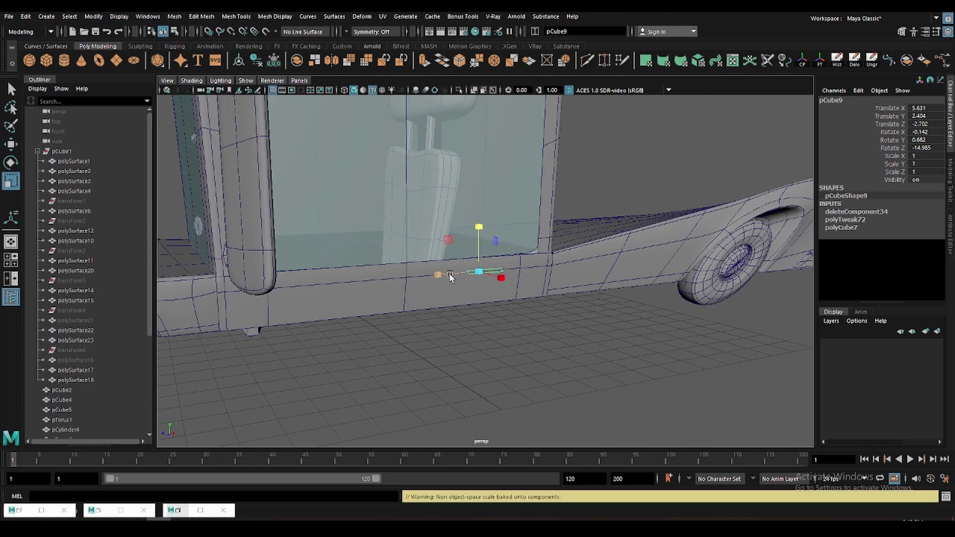
mouse_move(448, 273)
alt+mouse_down()
mouse_move(471, 303)
mouse_move(502, 246)
alt+mouse_up()
scroll(471, 304, down, 3)
scroll(522, 264, up, 3)
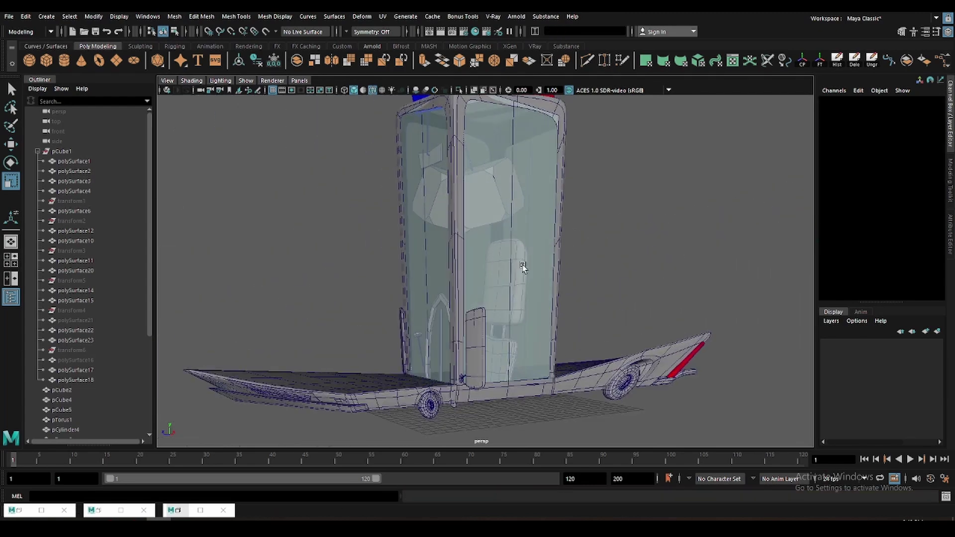
scroll(522, 264, down, 3)
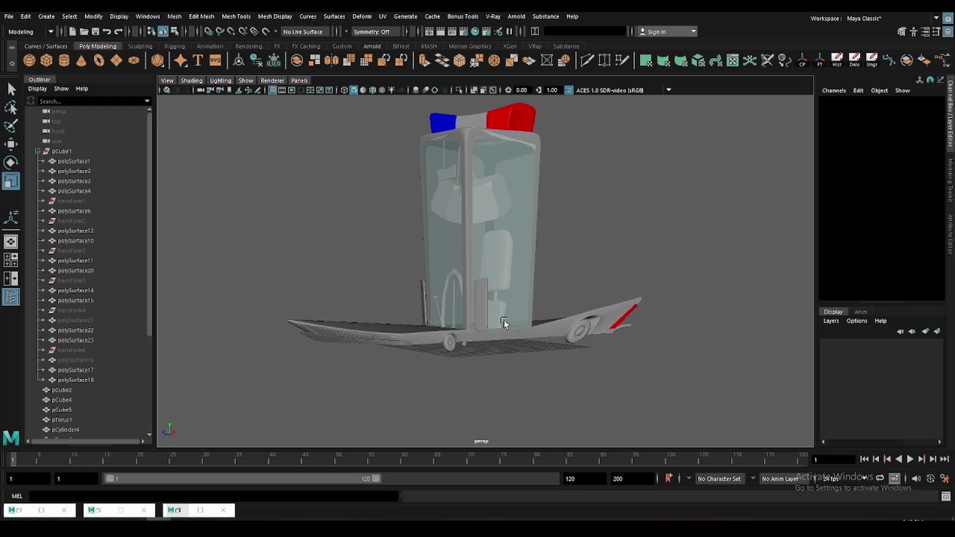
- Save the scene and orbit to a lower, more level view of the car
alt+drag(504, 323, 504, 294)
key(ctrl+s)
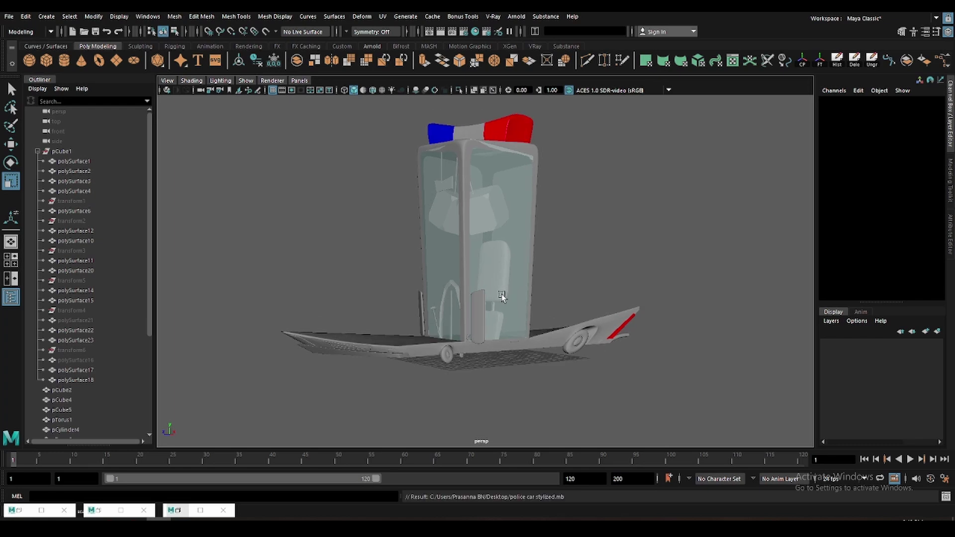
alt+drag(495, 280, 500, 292)
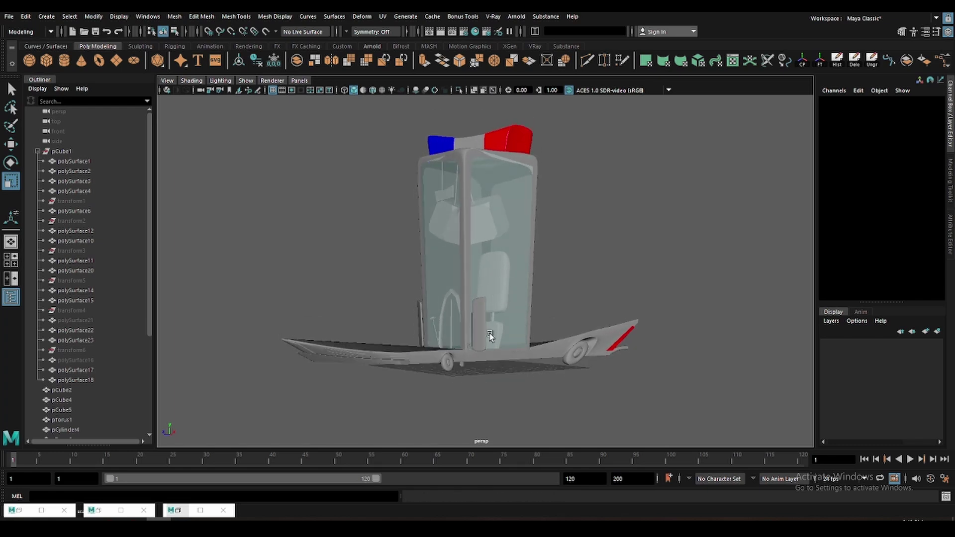
scroll(490, 333, up, 5)
- Inspect the pTorus2 piece and pCylinder5 faces, then clear the selection and view the whole vehicle
click(417, 279)
key(w)
scroll(423, 276, up, 1)
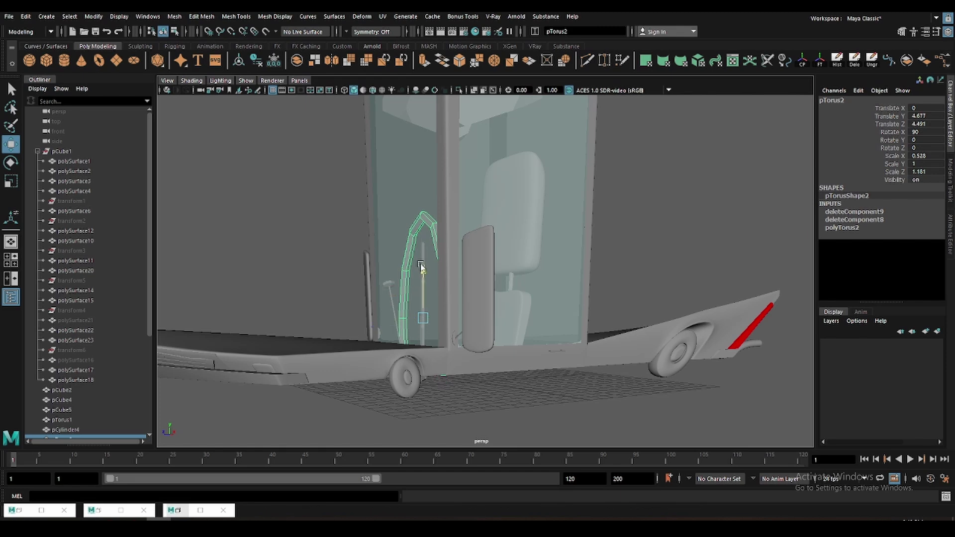
alt+drag(420, 268, 431, 354)
click(431, 354)
key(q)
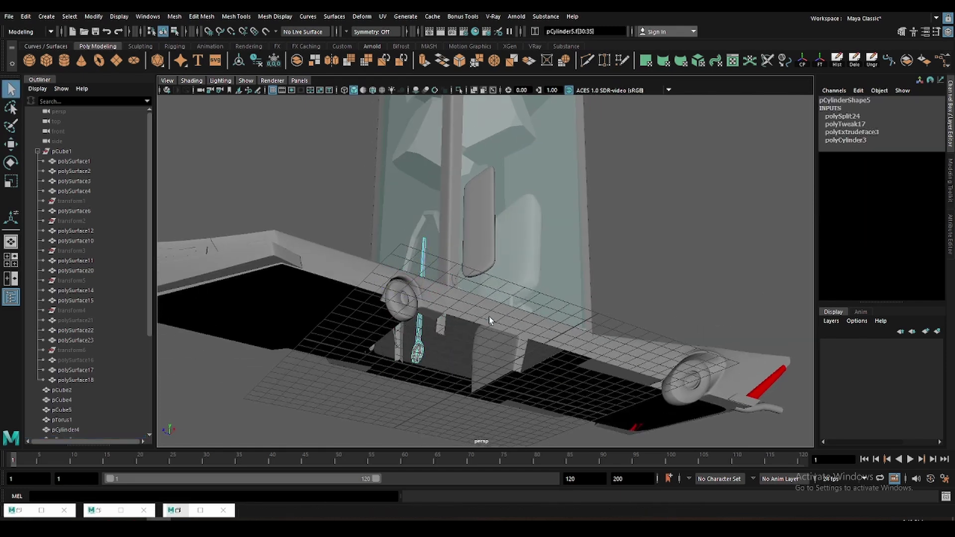
key(F8)
scroll(556, 358, down, 5)
alt+drag(557, 358, 506, 379)
scroll(506, 379, up, 3)
- Duplicate the wheel and mirror the copy with Scale X set to -1
click(454, 392)
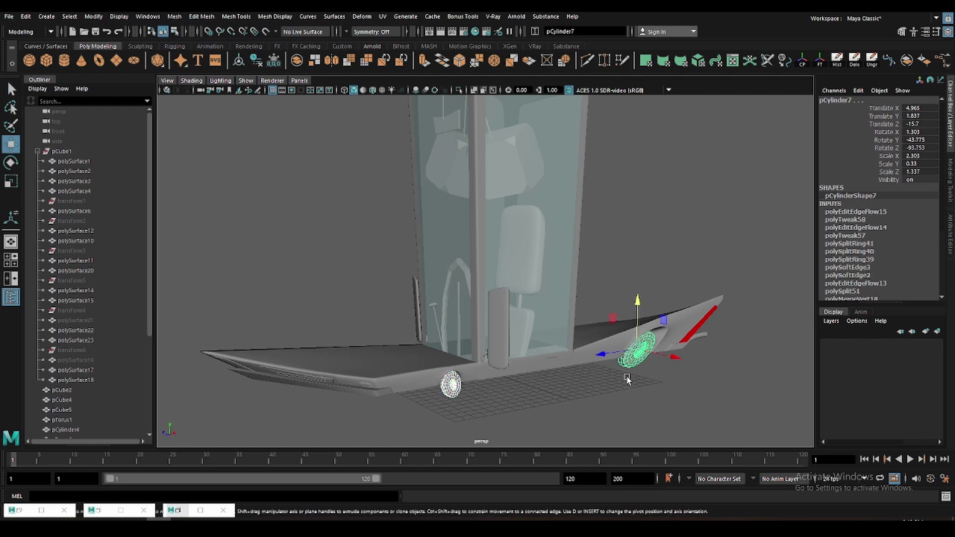
key(ctrl+d)
drag(568, 339, 565, 339)
key(f)
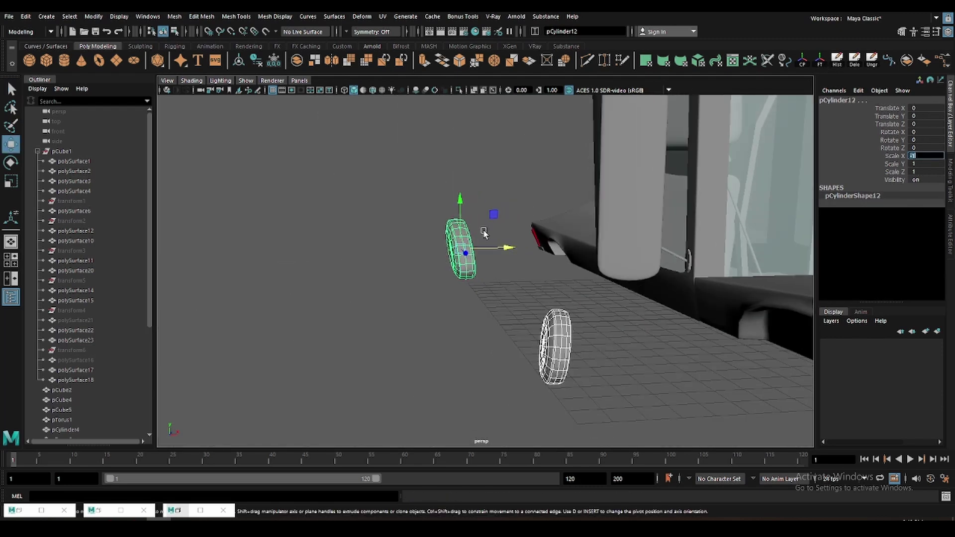
key(Return)
- Move the wheel disc pCylinder11 into the wheel well and push it further into the arch
mouse_move(484, 233)
alt+mouse_down()
mouse_move(538, 261)
mouse_move(528, 258)
alt+mouse_up()
key(f)
mouse_move(603, 276)
alt+mouse_down()
mouse_move(521, 269)
mouse_move(521, 249)
mouse_move(523, 273)
mouse_move(537, 277)
mouse_move(490, 274)
alt+mouse_up()
key(e)
key(w)
mouse_move(521, 341)
mouse_down()
mouse_move(493, 348)
mouse_move(377, 327)
mouse_move(366, 273)
mouse_up()
- Lower the wheel slightly using the side view, then return to perspective and reselect pCylinder11
key(space)
key(space)
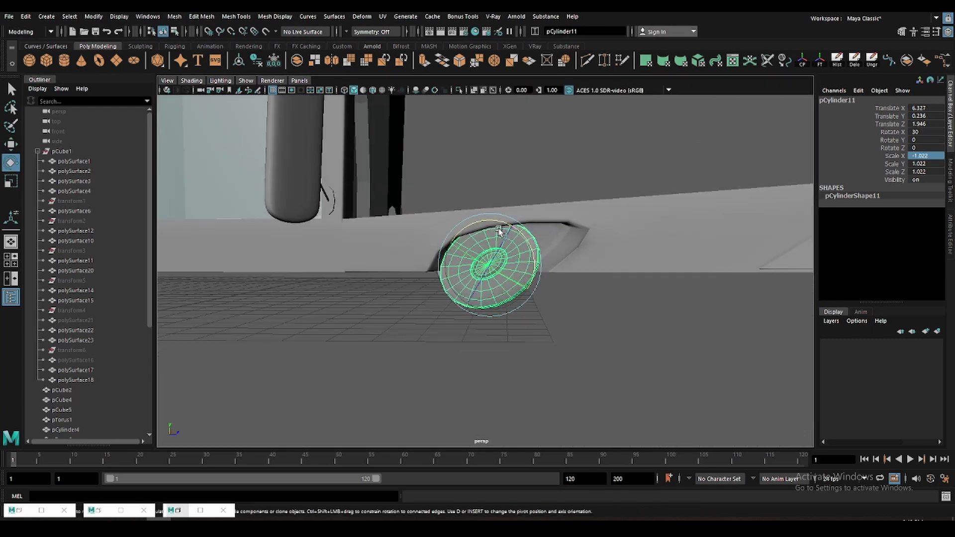
key(r)
key(space)
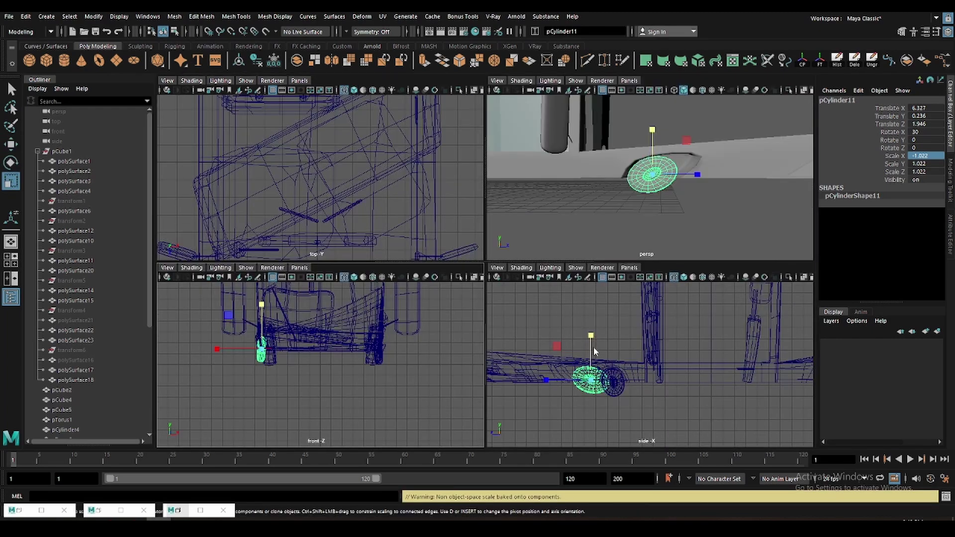
key(space)
key(w)
drag(386, 260, 390, 271)
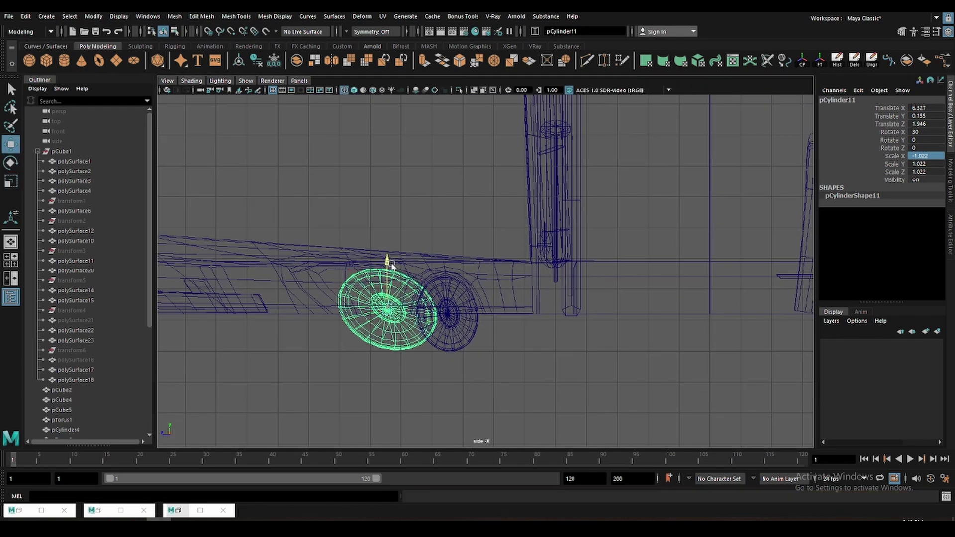
key(space)
key(space)
mouse_move(592, 298)
alt+mouse_down()
mouse_move(592, 339)
mouse_move(562, 359)
mouse_move(633, 353)
alt+mouse_up()
click(593, 339)
scroll(486, 320, up, 3)
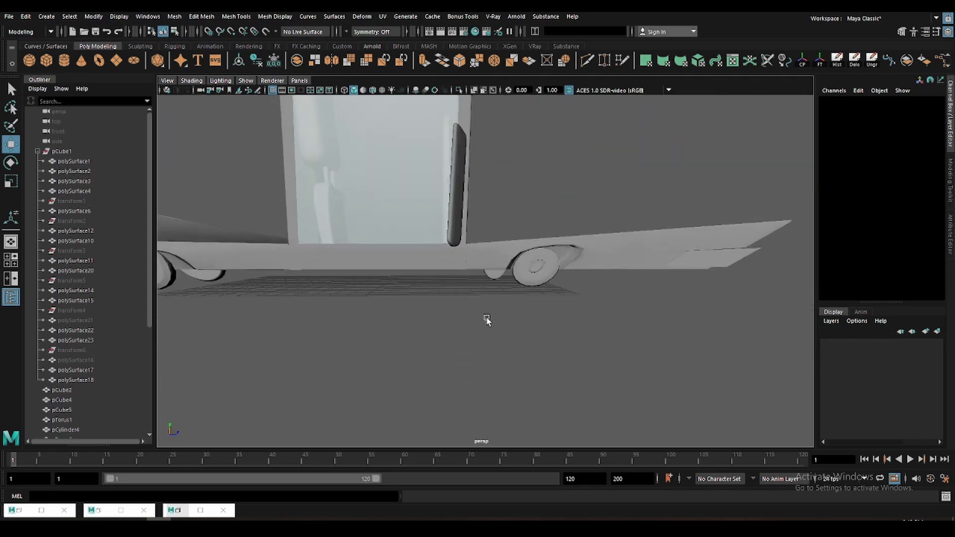
scroll(486, 303, up, 3)
click(448, 297)
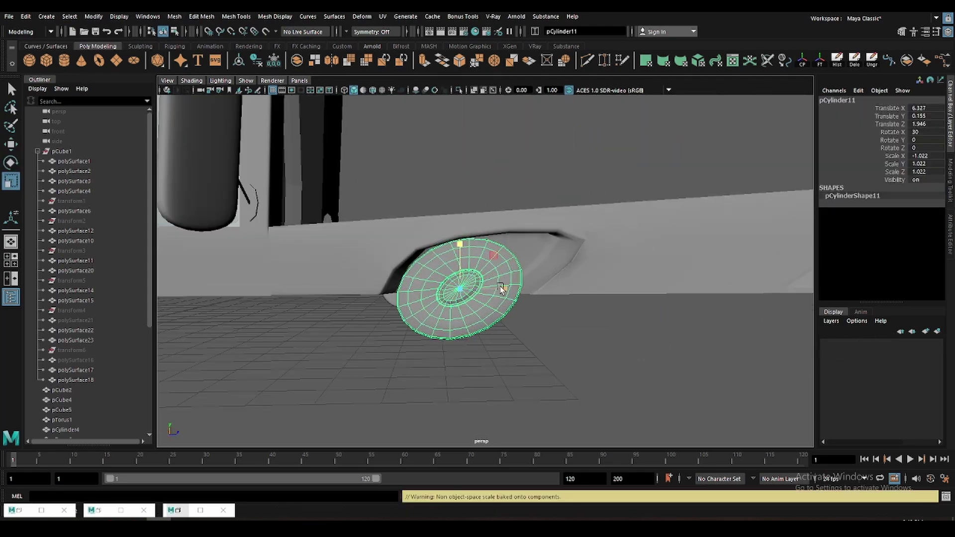
- Move the mirrored wheel pCylinder12 along Z toward the arch, shrink it, and drop it down
alt+drag(500, 286, 491, 314)
click(423, 298)
key(w)
drag(424, 297, 467, 309)
scroll(447, 298, up, 3)
key(r)
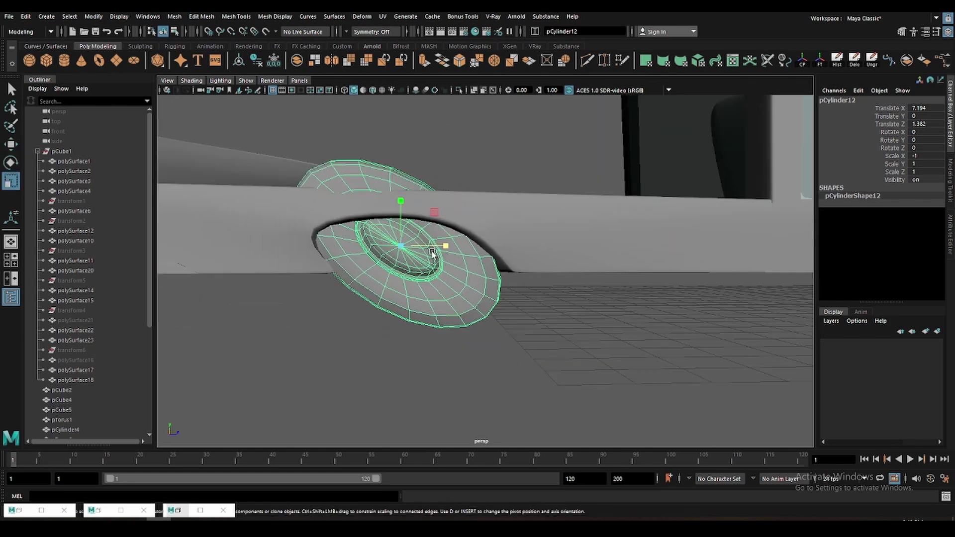
click(412, 244)
click(416, 245)
mouse_move(413, 241)
mouse_down()
mouse_move(373, 229)
mouse_move(370, 265)
mouse_up()
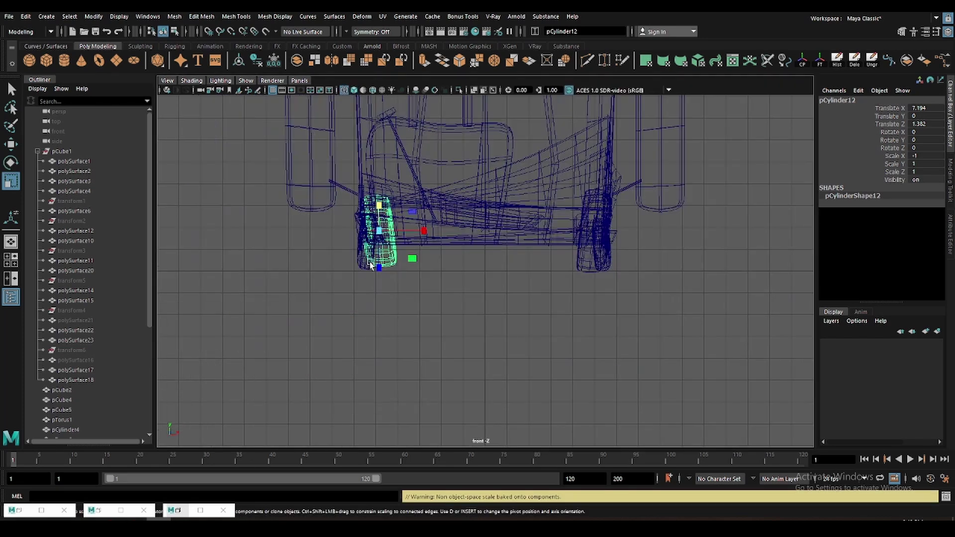
drag(378, 210, 533, 251)
- Enlarge pCylinder12 slightly and tilt it back to fit the arch
mouse_move(413, 256)
mouse_down()
mouse_move(404, 274)
mouse_move(385, 262)
mouse_up()
key(w)
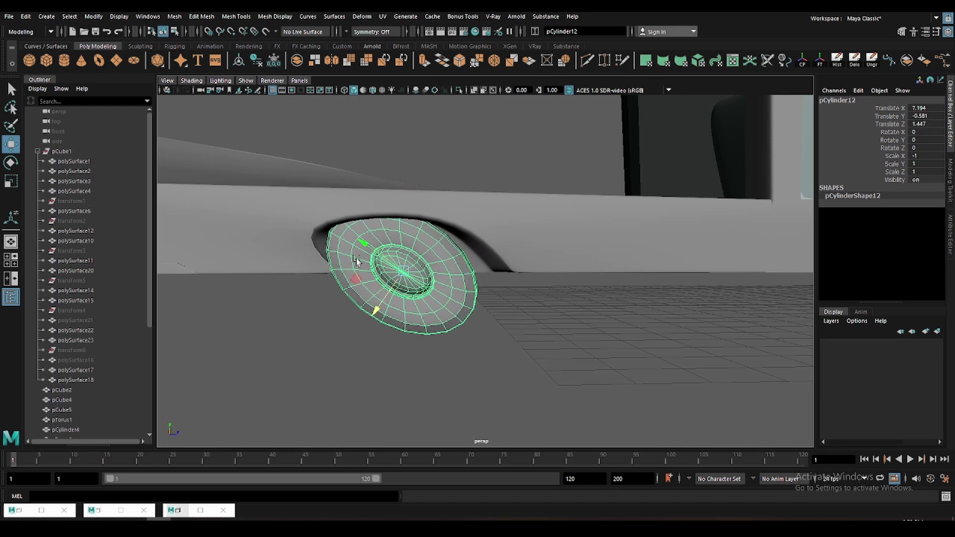
key(r)
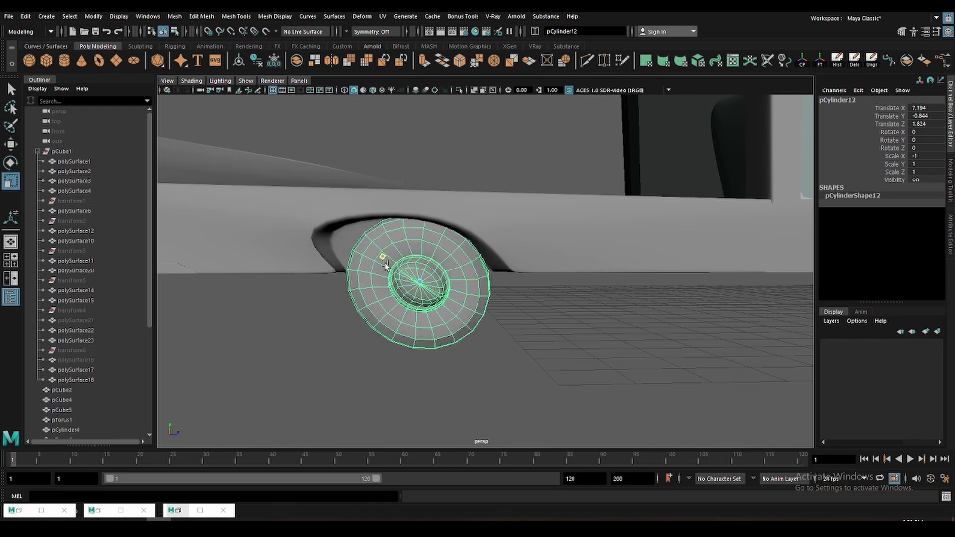
mouse_move(384, 262)
mouse_down()
mouse_move(407, 303)
mouse_move(430, 242)
mouse_move(435, 248)
mouse_move(427, 236)
mouse_up()
key(e)
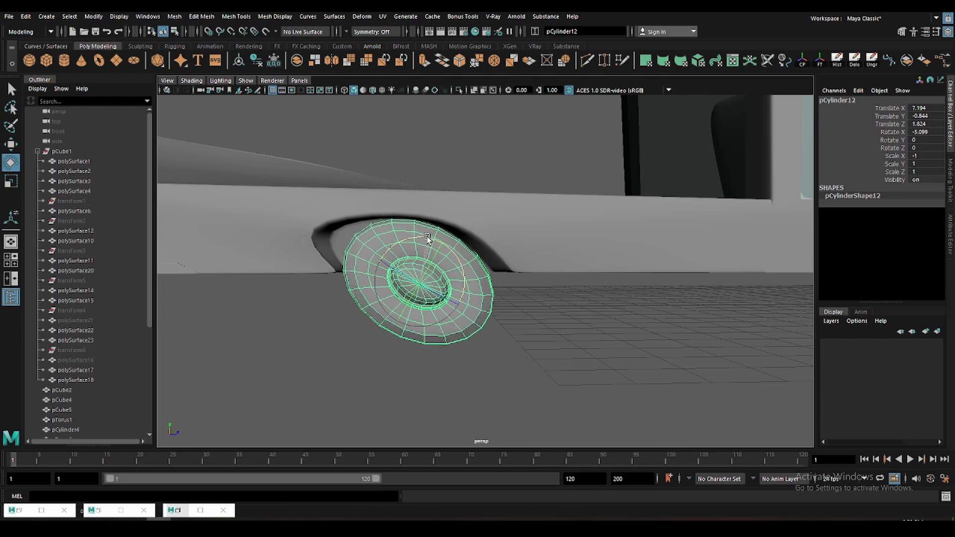
key(r)
alt+drag(384, 260, 477, 332)
- Raise the wheel up into the arch using the enlarged side view
key(space)
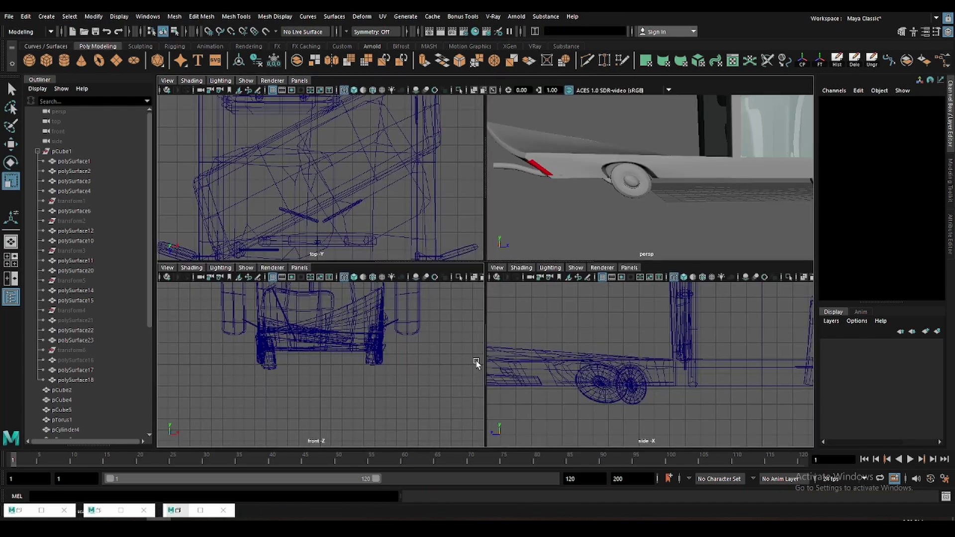
key(space)
key(space)
key(space)
key(f)
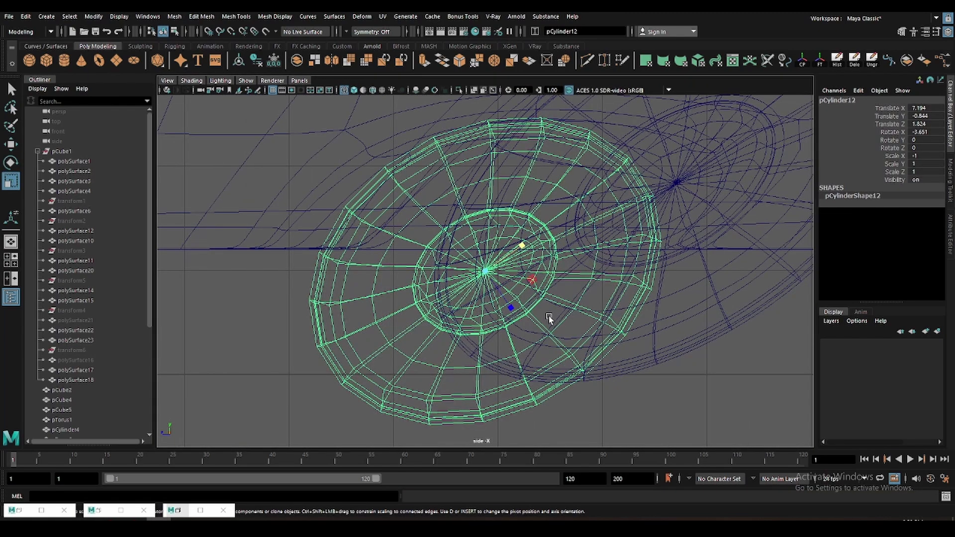
key(w)
drag(486, 280, 490, 224)
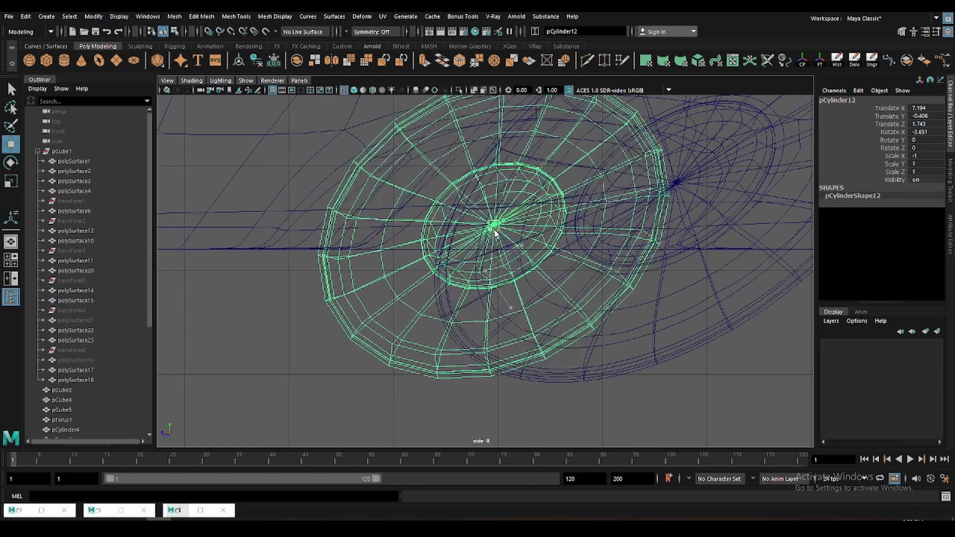
key(space)
- Select the car body and pick a vertex at the top of the wheel arch
mouse_move(476, 281)
alt+mouse_down()
mouse_move(458, 233)
mouse_move(441, 238)
mouse_move(494, 266)
mouse_move(466, 253)
mouse_move(503, 200)
alt+mouse_up()
key(q)
click(458, 234)
scroll(460, 228, up, 2)
key(F9)
click(437, 235)
key(w)
- Adjust the body's arch edges in wireframe view, then return to shaded display
key(F8)
key(4)
key(F10)
click(446, 267)
mouse_move(452, 252)
alt+mouse_down()
mouse_move(446, 267)
mouse_move(496, 336)
mouse_move(429, 342)
alt+mouse_up()
key(5)
key(F8)
- Check pCylinder12's fit at Y -0.525, Z 1.656, then select the lower body strip
click(496, 337)
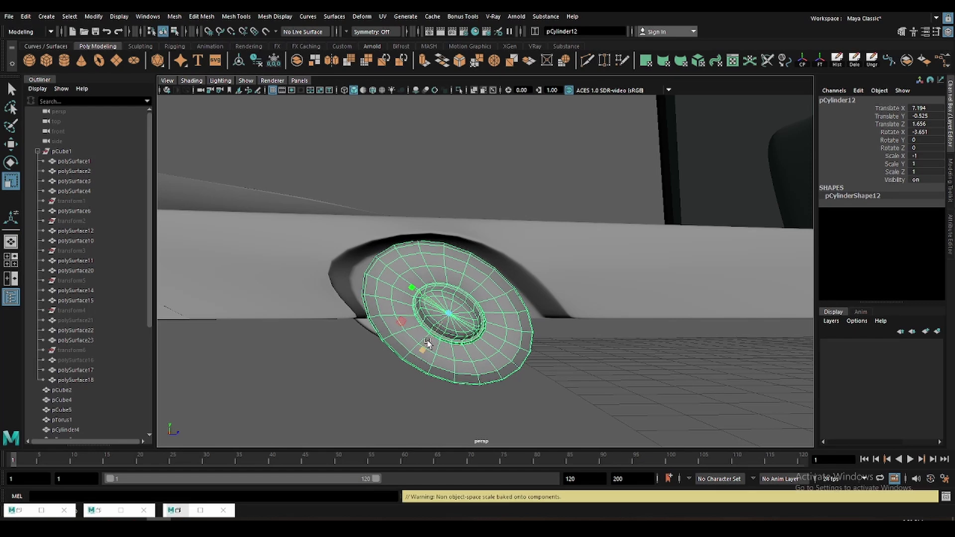
key(w)
key(space)
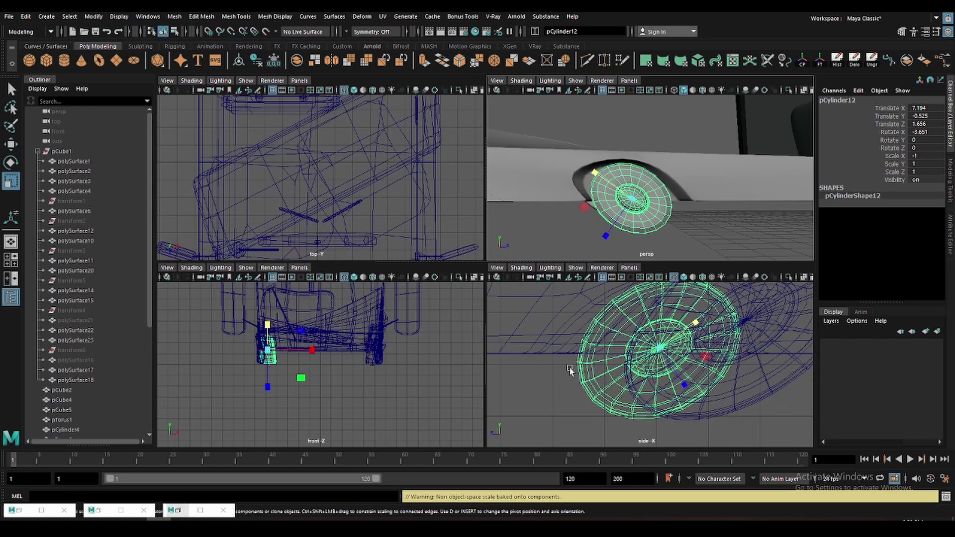
key(space)
scroll(447, 311, down, 5)
click(448, 311)
mouse_move(447, 312)
alt+mouse_down()
mouse_move(354, 393)
mouse_move(498, 351)
mouse_move(499, 335)
alt+mouse_up()
click(350, 393)
- Turn off smooth preview and cut a new edge line across the lower body strip
key(q)
key(1)
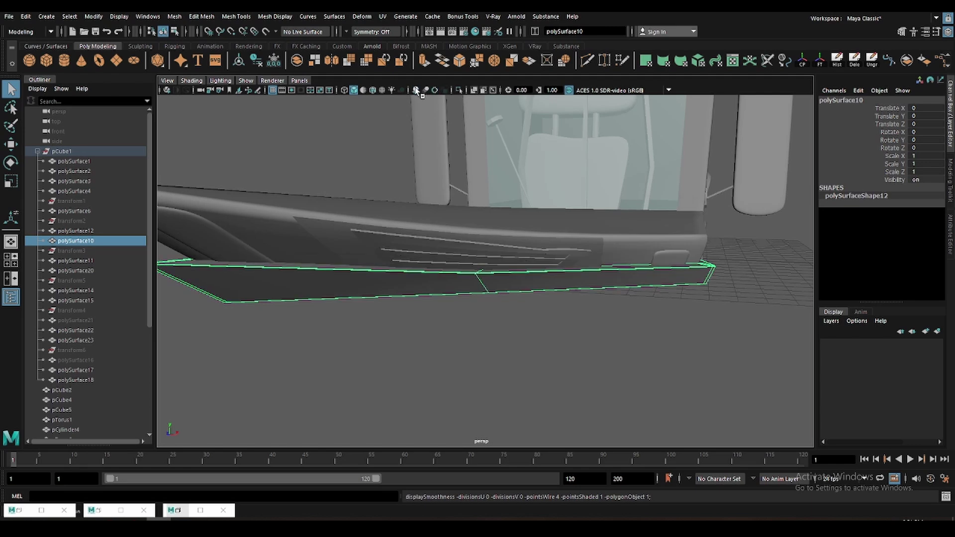
click(483, 296)
click(389, 282)
shift+right_drag(389, 283, 378, 271)
click(358, 269)
click(391, 296)
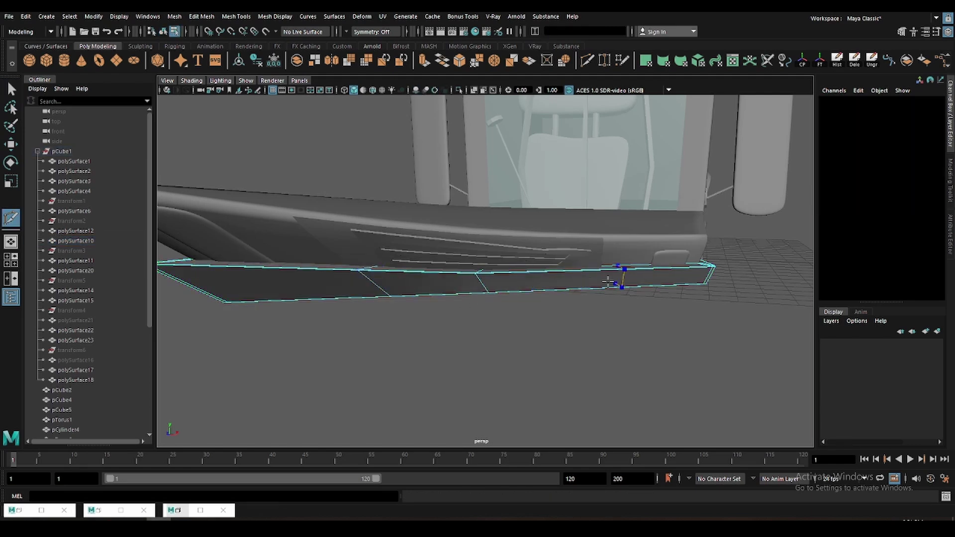
key(w)
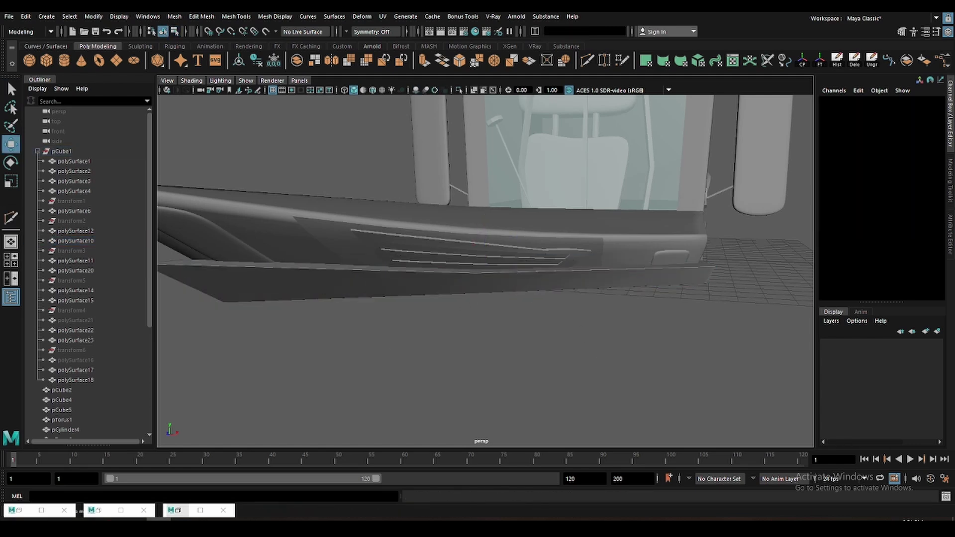
- Pick faces on the lower side panel and orbit to view its underside
click(482, 293)
right_drag(480, 291, 478, 318)
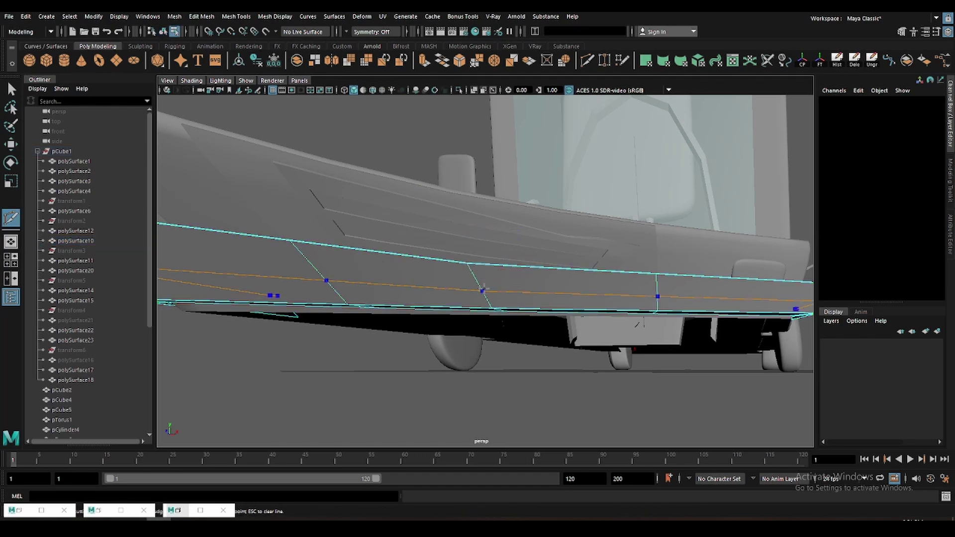
scroll(462, 308, up, 5)
click(461, 318)
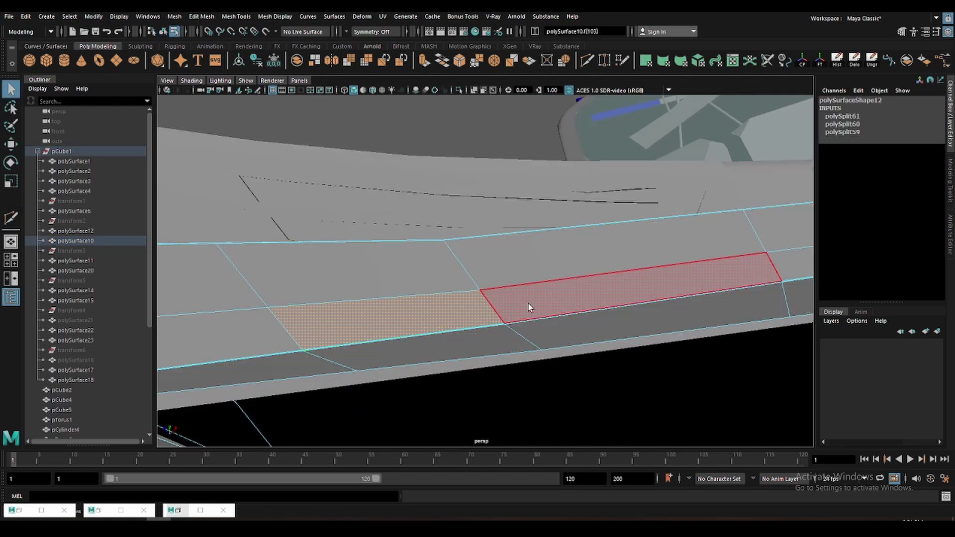
right_drag(529, 303, 492, 295)
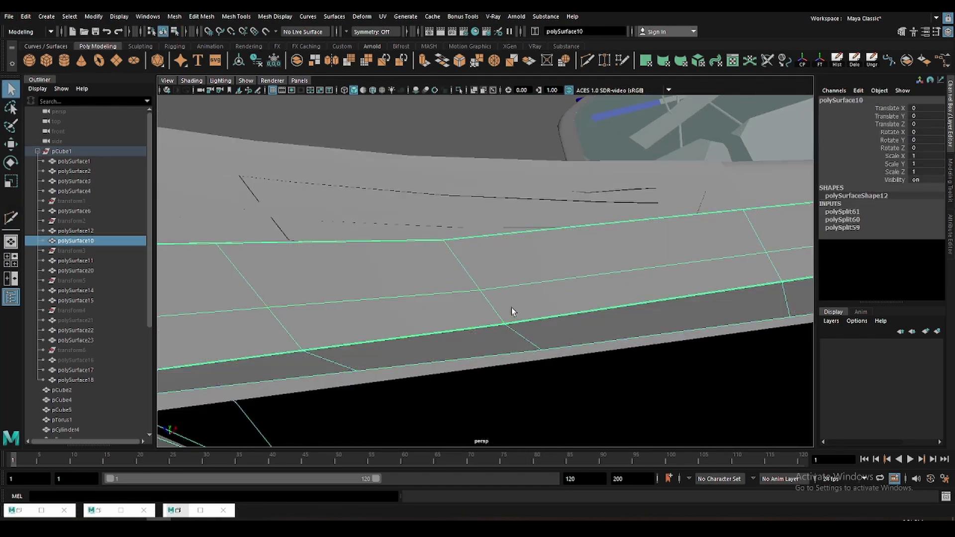
alt+drag(509, 313, 484, 329)
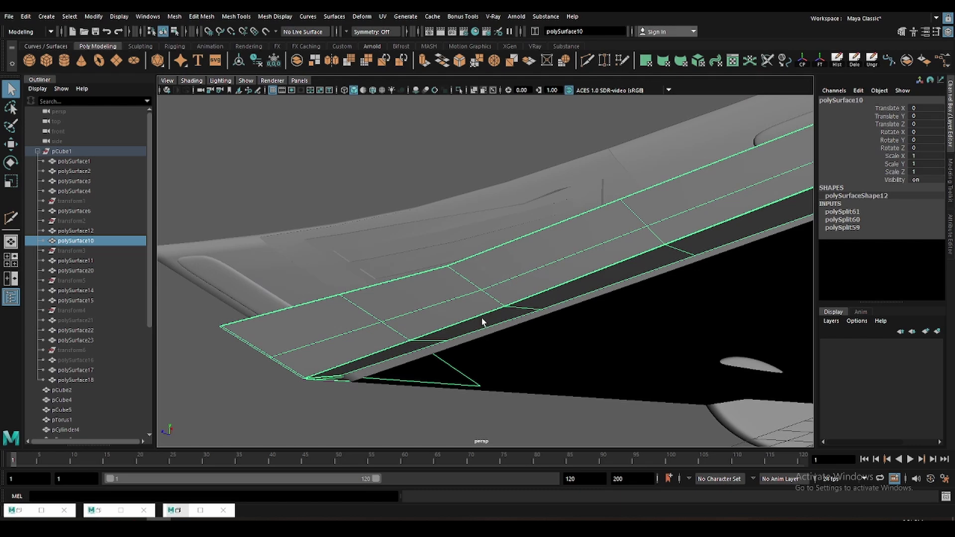
scroll(483, 318, up, 2)
scroll(483, 316, up, 5)
- Extrude the lower side strip faces with thickness -0.8 to recess a groove
key(F11)
click(418, 315)
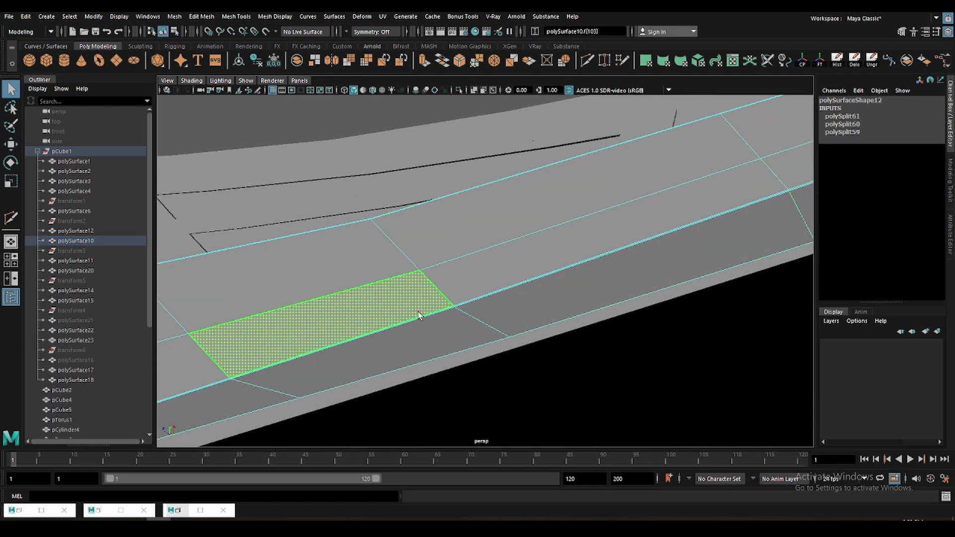
shift+click(437, 297)
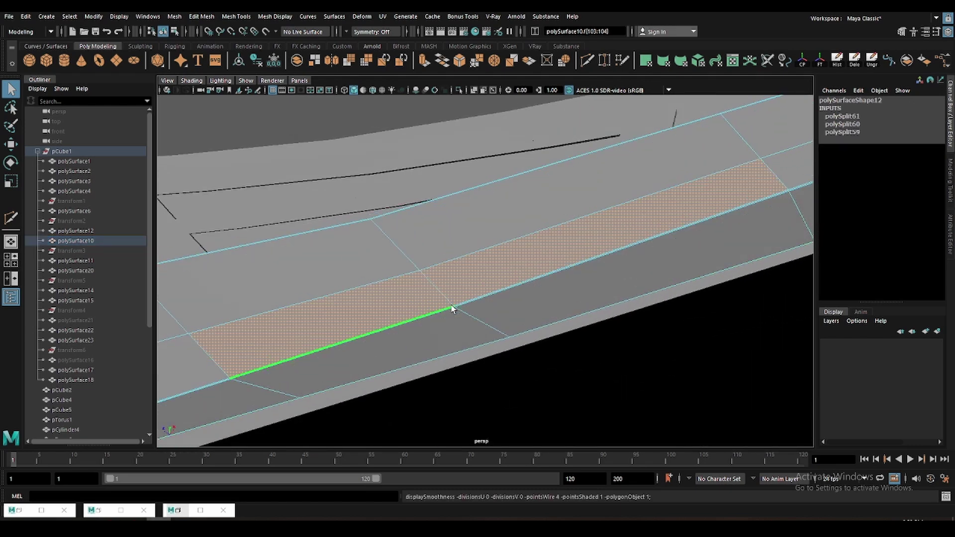
mouse_move(449, 309)
alt+mouse_down()
mouse_move(449, 340)
mouse_move(539, 267)
alt+mouse_up()
key(ctrl+e)
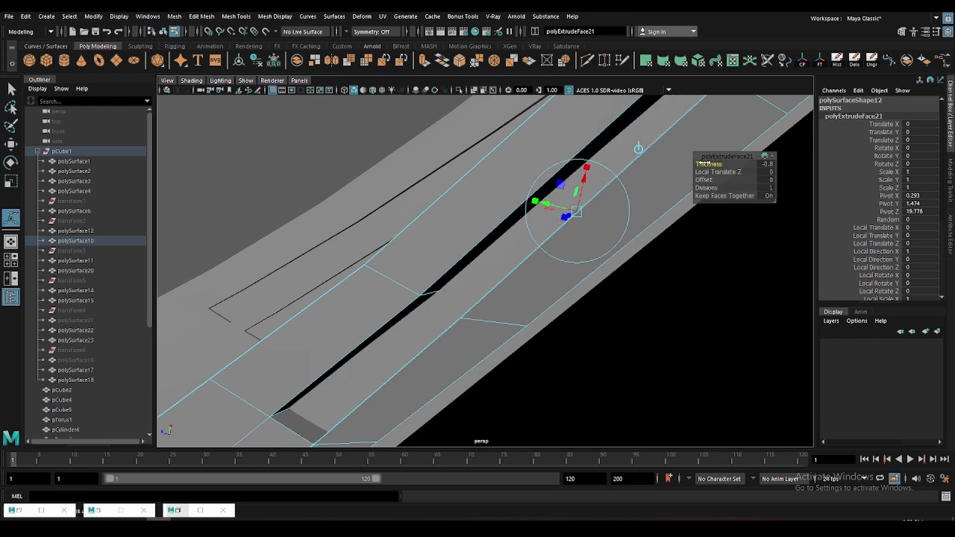
alt+drag(706, 162, 447, 324)
key(w)
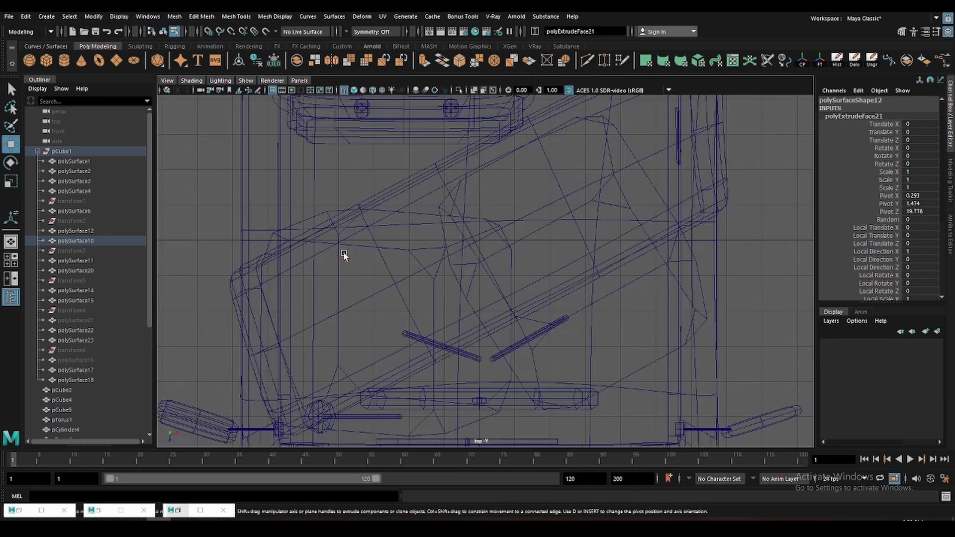
key(space)
key(space)
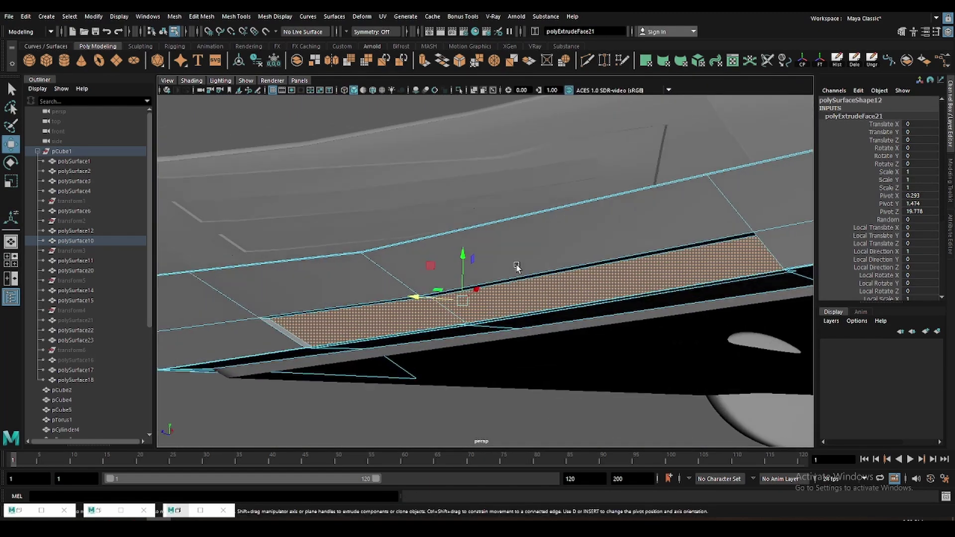
mouse_move(515, 289)
alt+mouse_down()
mouse_move(454, 283)
mouse_move(464, 267)
mouse_move(443, 248)
mouse_move(348, 269)
alt+mouse_up()
- Select the stray edges along and at the ends of the groove
click(326, 271)
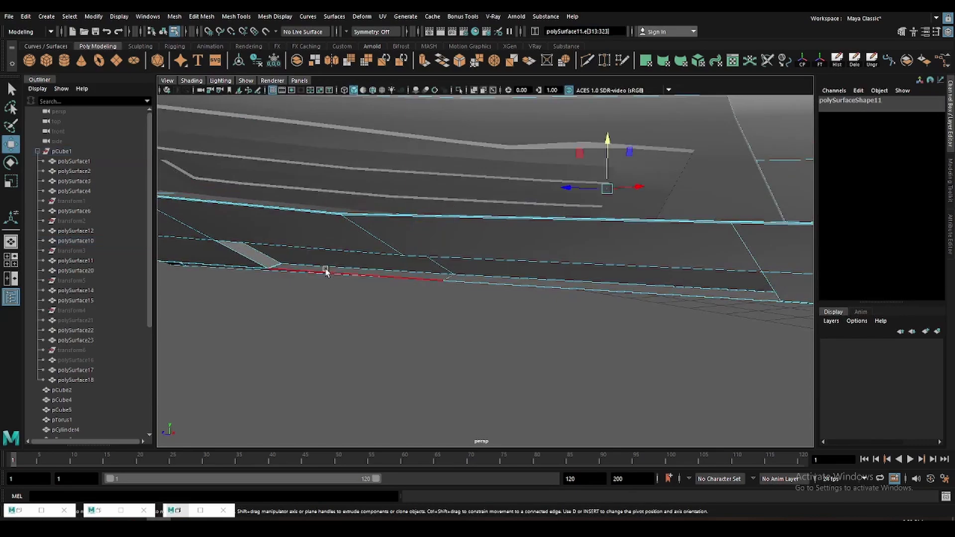
click(518, 281)
alt+drag(517, 281, 490, 277)
click(497, 322)
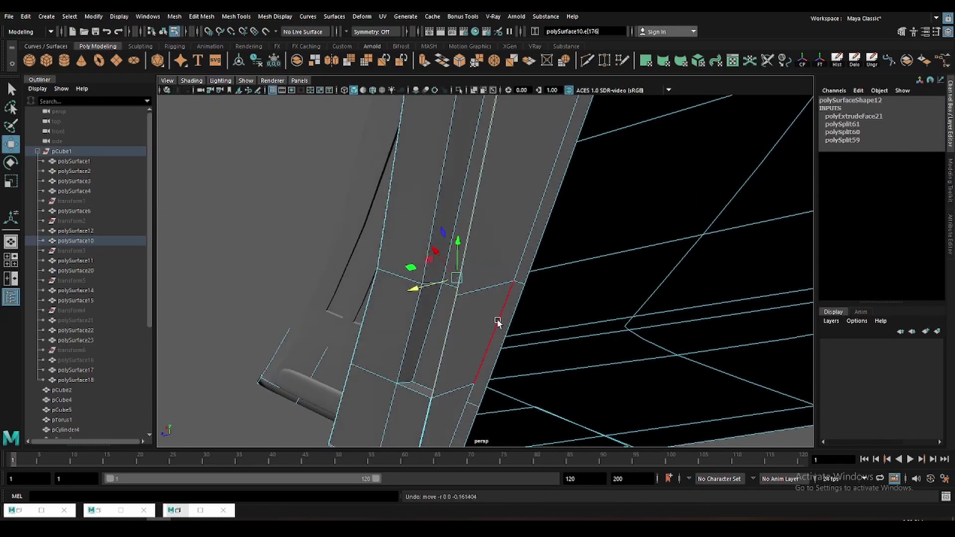
mouse_move(497, 322)
alt+mouse_down()
mouse_move(514, 303)
mouse_move(501, 268)
alt+mouse_up()
mouse_move(448, 304)
alt+mouse_down()
mouse_move(469, 346)
mouse_move(433, 279)
mouse_move(504, 255)
mouse_move(612, 308)
mouse_move(599, 298)
mouse_move(506, 311)
mouse_move(513, 288)
mouse_move(482, 260)
mouse_move(498, 279)
mouse_move(441, 266)
mouse_move(512, 260)
mouse_move(483, 313)
mouse_move(441, 303)
alt+mouse_up()
- Reselect the side panel and delete the extra edge at the panel corner near the groove
key(F8)
click(517, 367)
mouse_move(518, 367)
alt+mouse_down()
mouse_move(544, 298)
mouse_move(465, 248)
mouse_move(356, 245)
mouse_move(377, 190)
alt+mouse_up()
click(465, 249)
key(q)
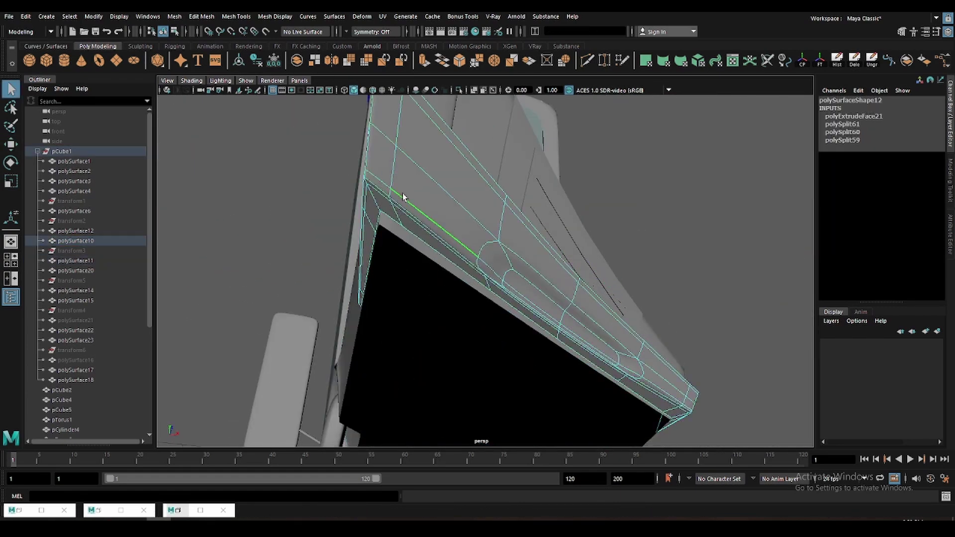
mouse_move(405, 213)
alt+mouse_down()
mouse_move(471, 302)
mouse_move(414, 332)
mouse_move(563, 326)
mouse_move(497, 284)
mouse_move(472, 305)
alt+mouse_up()
scroll(471, 302, up, 5)
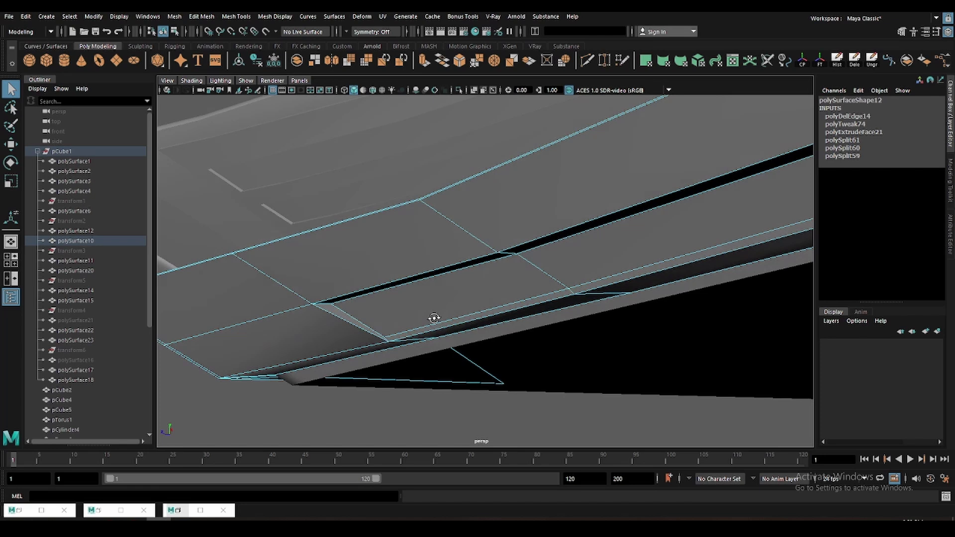
click(414, 333)
key(w)
key(q)
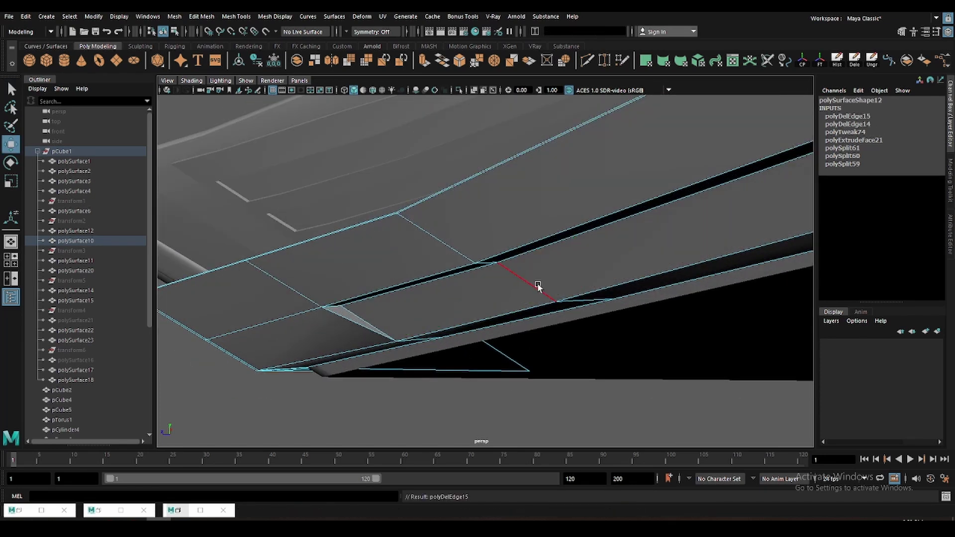
alt+drag(537, 282, 448, 260)
- Duplicate the groove's inner faces as a separate piece and extrude its edge downward
click(448, 260)
shift+right_click(525, 242)
click(505, 420)
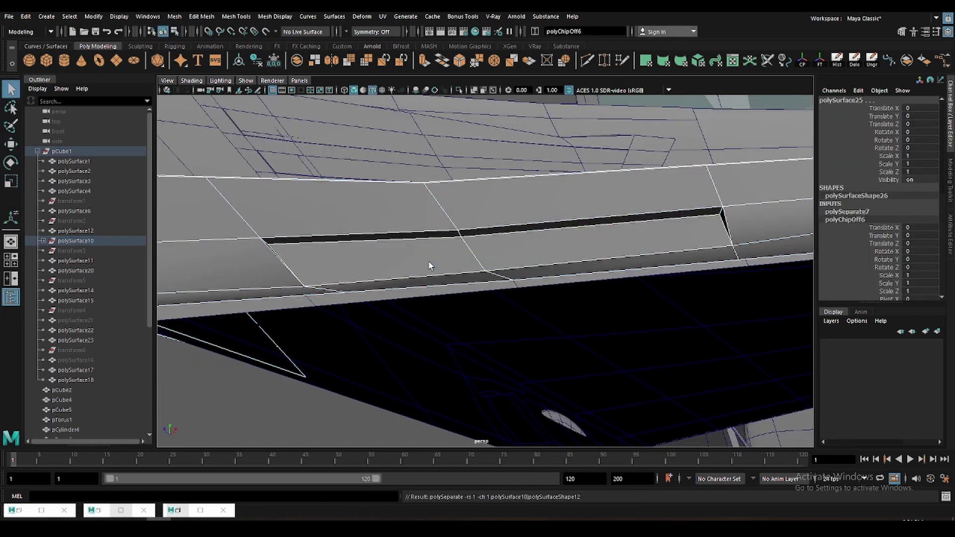
click(420, 282)
key(ctrl+e)
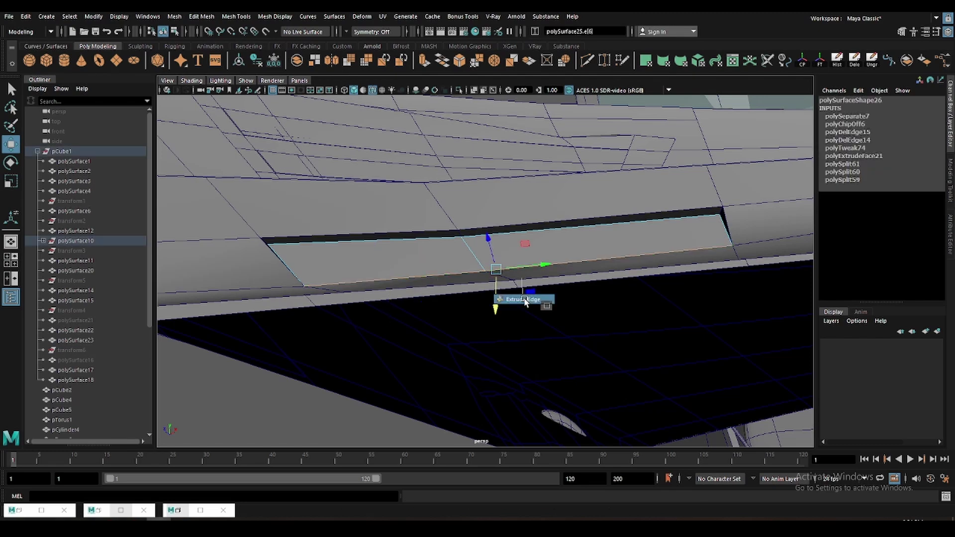
mouse_move(419, 282)
alt+mouse_down()
mouse_move(603, 284)
mouse_move(564, 311)
alt+mouse_up()
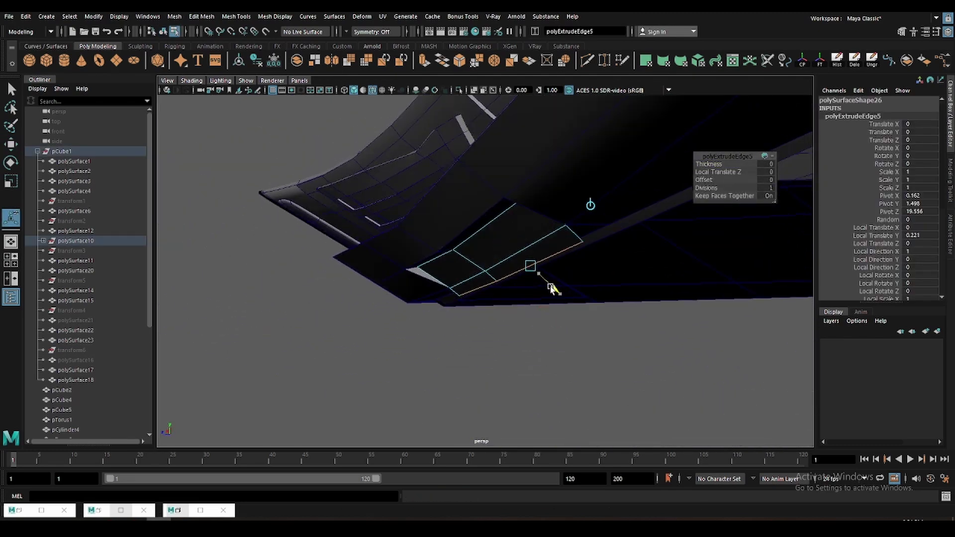
- Extrude the new piece's faces to a thickness of 0.1
key(q)
click(506, 258)
shift+click(449, 264)
key(ctrl+e)
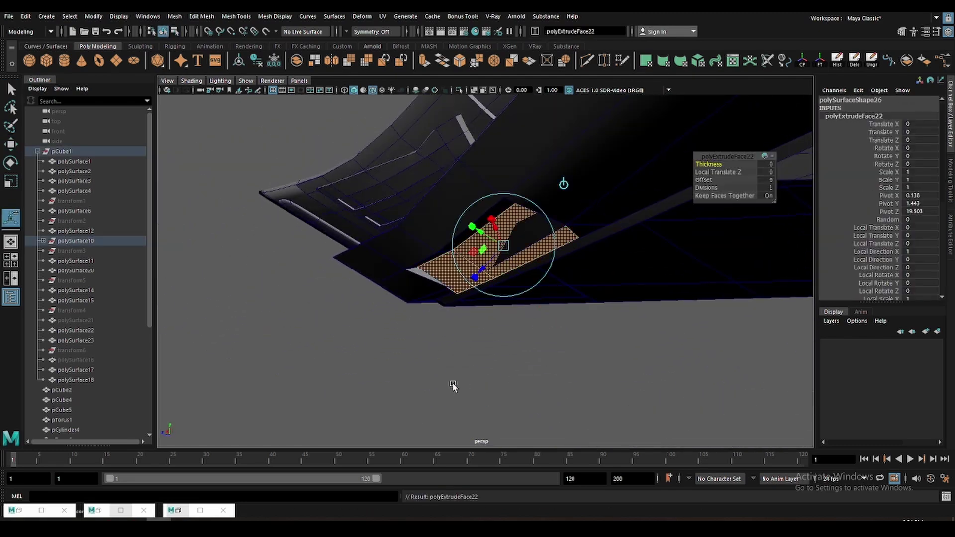
middle_drag(453, 386, 469, 378)
key(w)
click(465, 378)
- Undo the last change and isolate the lower bumper bar on its own
scroll(471, 371, down, 5)
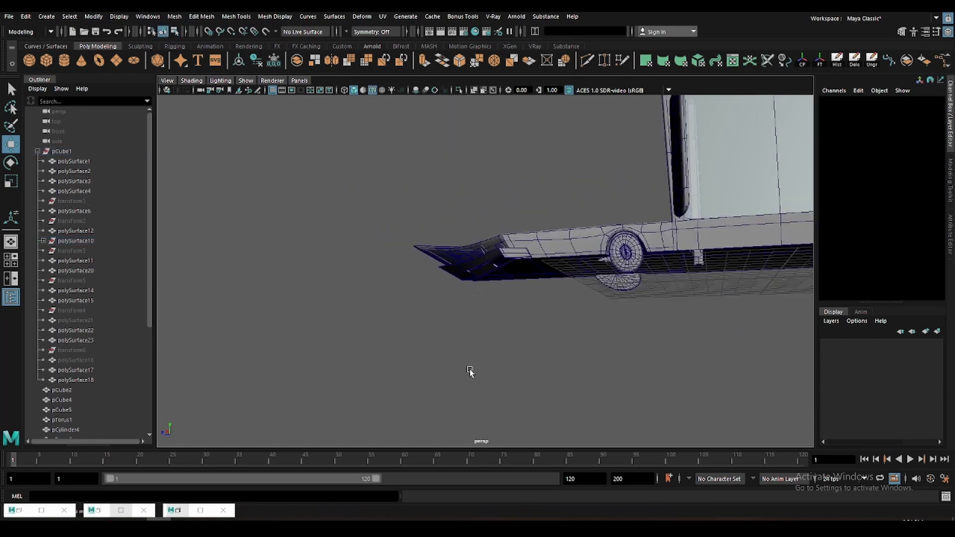
mouse_move(471, 371)
alt+mouse_down()
mouse_move(501, 326)
mouse_move(465, 326)
alt+mouse_up()
scroll(503, 324, up, 3)
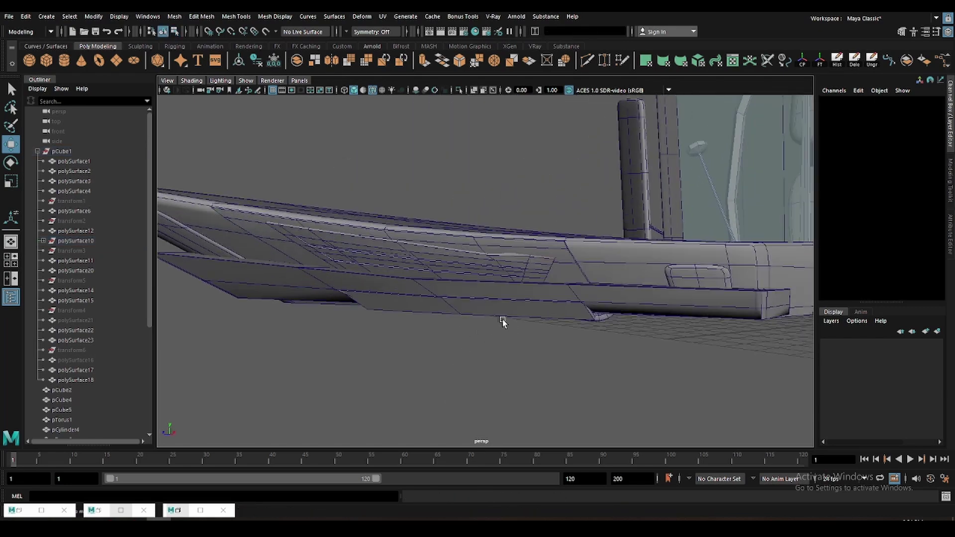
scroll(499, 358, down, 3)
key(ctrl+z)
click(499, 358)
alt+drag(499, 359, 485, 351)
scroll(484, 351, up, 2)
click(512, 345)
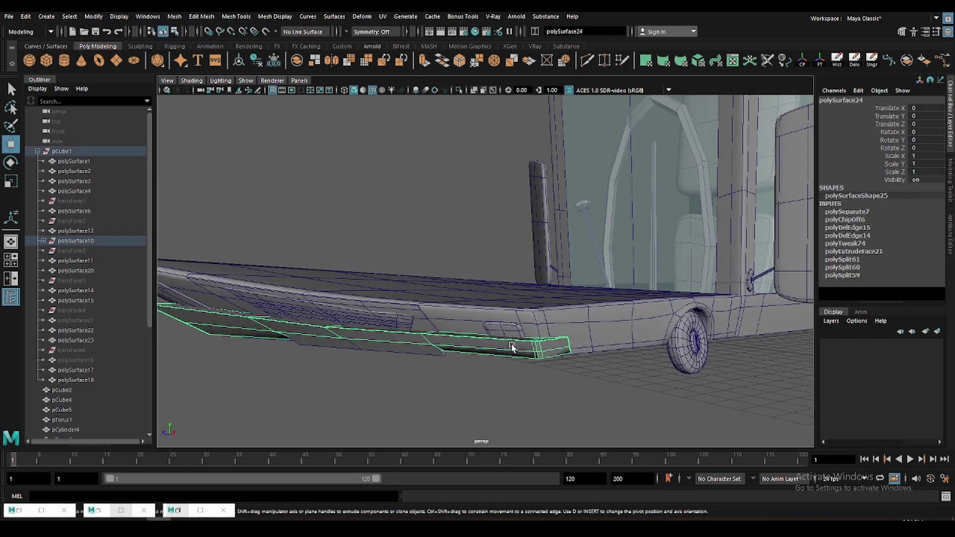
click(458, 91)
scroll(545, 217, up, 3)
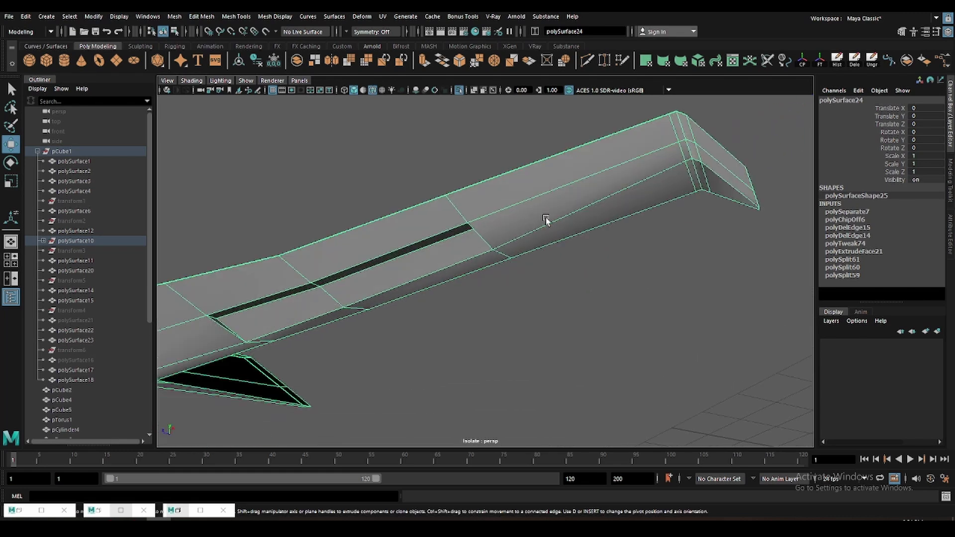
mouse_move(545, 217)
alt+mouse_down()
mouse_move(577, 239)
mouse_move(555, 256)
alt+mouse_up()
- Try an edge loop near the bar's end, then undo it
right_drag(480, 241, 437, 244)
click(437, 261)
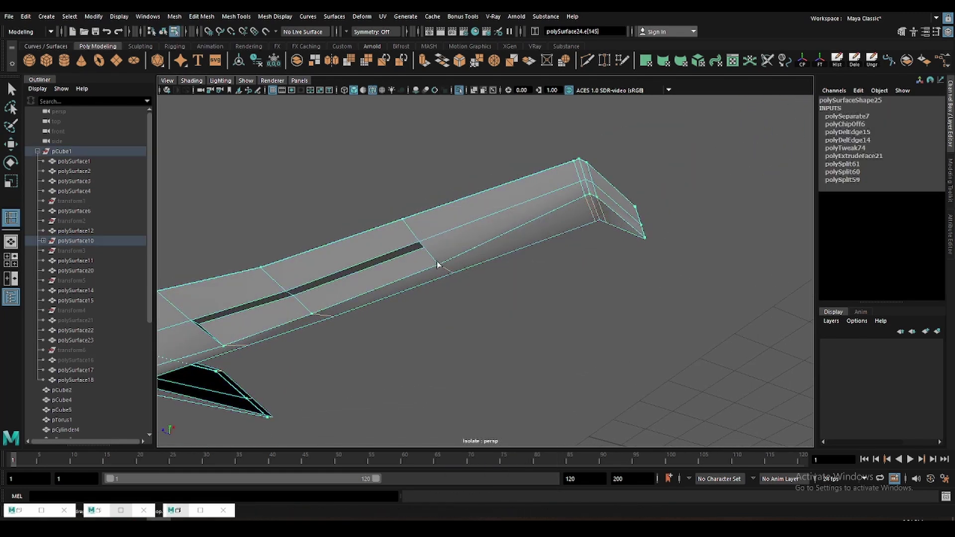
click(439, 265)
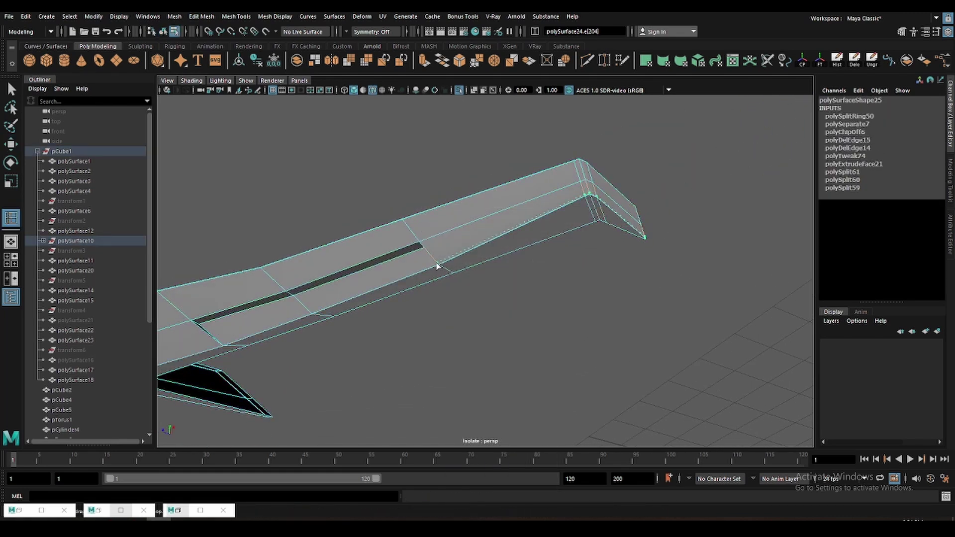
key(ctrl+z)
scroll(349, 298, up, 3)
alt+drag(384, 286, 332, 315)
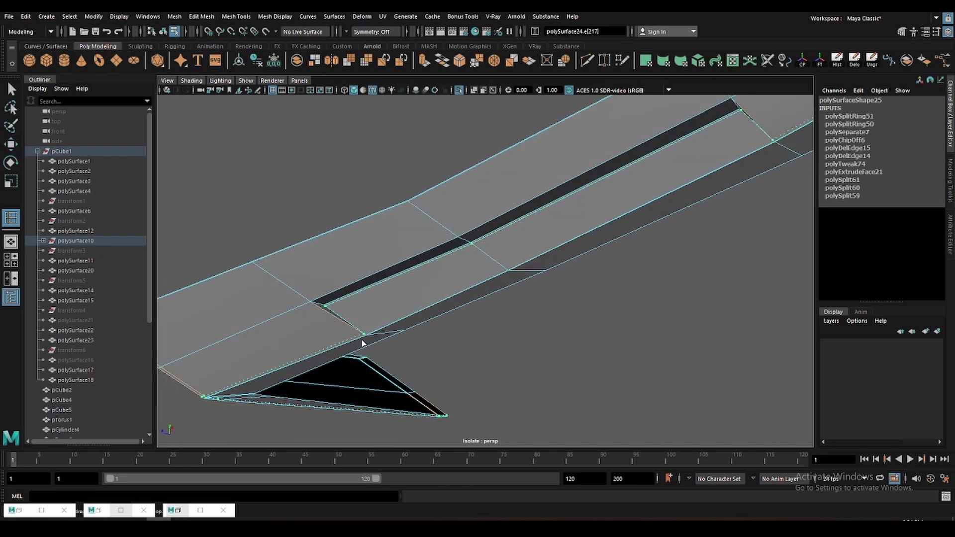
- Add a holding edge loop to the bar and check it in smooth preview
key(F8)
key(w)
key(3)
mouse_move(538, 389)
alt+mouse_down()
mouse_move(454, 266)
mouse_move(507, 256)
alt+mouse_up()
right_drag(576, 152, 577, 129)
key(1)
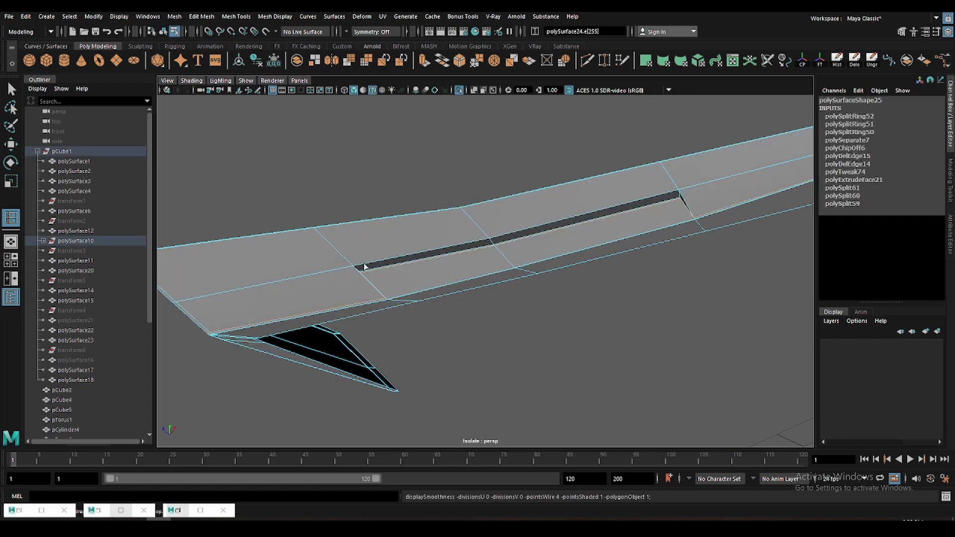
click(681, 196)
key(w)
key(F8)
key(3)
mouse_move(549, 193)
alt+mouse_down()
mouse_move(559, 281)
mouse_move(603, 237)
alt+mouse_up()
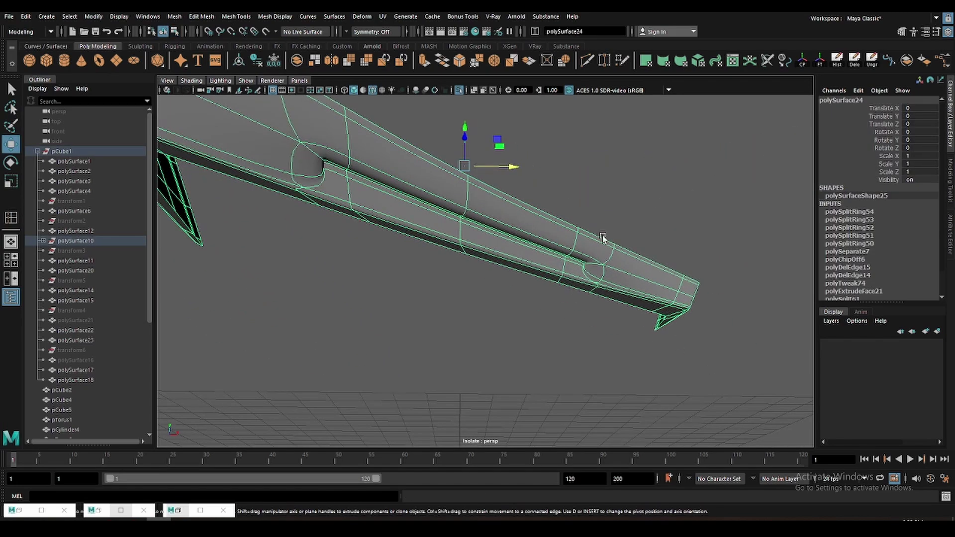
right_drag(603, 238, 604, 215)
- Re-inspect the smoothed bar's end from several angles, then turn smoothing off
key(1)
alt+drag(603, 215, 627, 253)
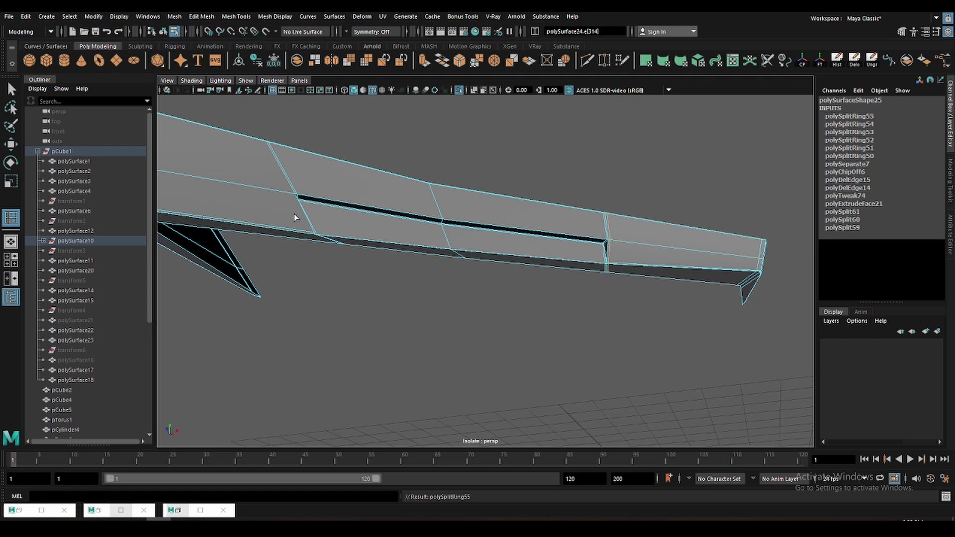
key(w)
key(F8)
key(3)
mouse_move(416, 160)
alt+mouse_down()
mouse_move(447, 235)
mouse_move(465, 249)
mouse_move(482, 243)
alt+mouse_up()
key(1)
- Select the vertical crease edges at the bar's inner corner
scroll(468, 248, up, 3)
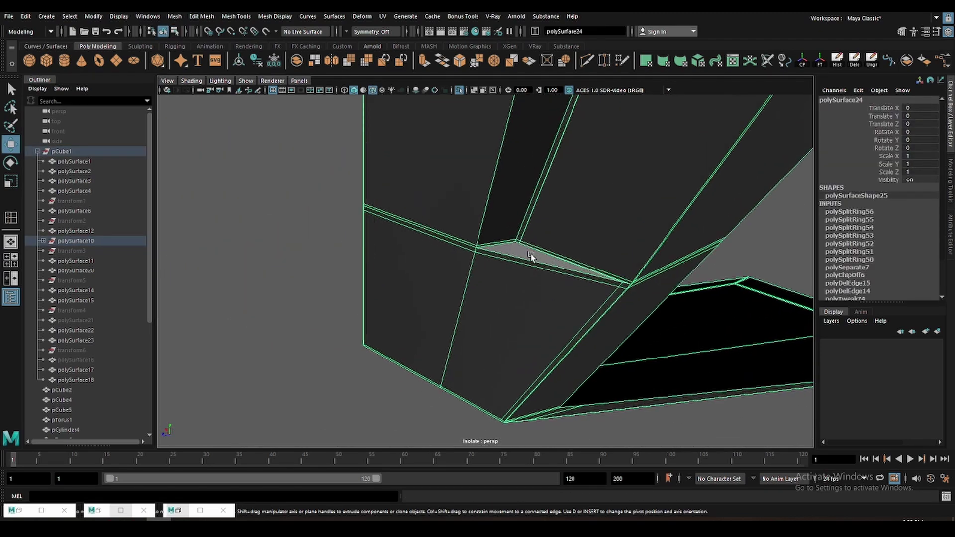
scroll(493, 269, up, 3)
scroll(511, 283, up, 3)
key(3)
right_drag(505, 320, 486, 300)
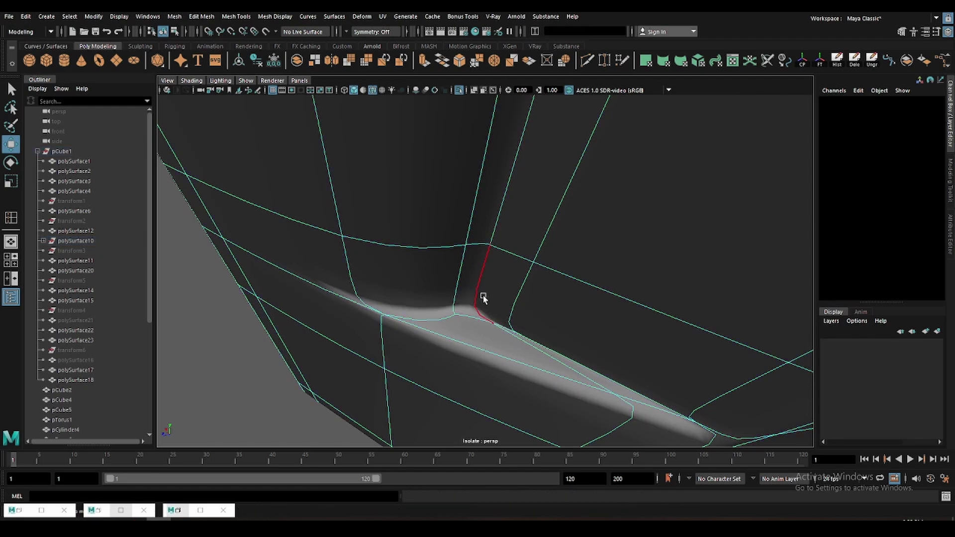
key(1)
click(470, 287)
click(468, 282)
scroll(497, 246, down, 2)
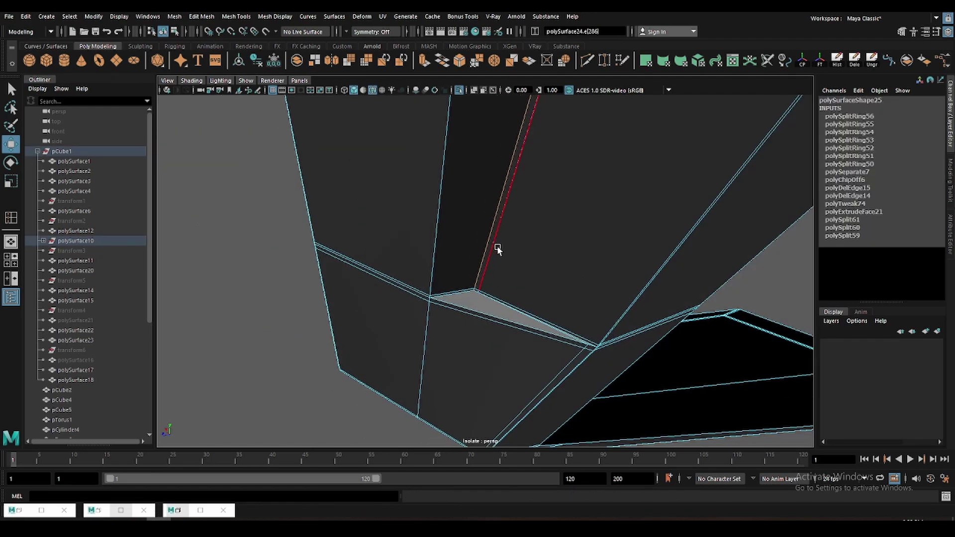
scroll(534, 241, down, 3)
scroll(452, 234, down, 3)
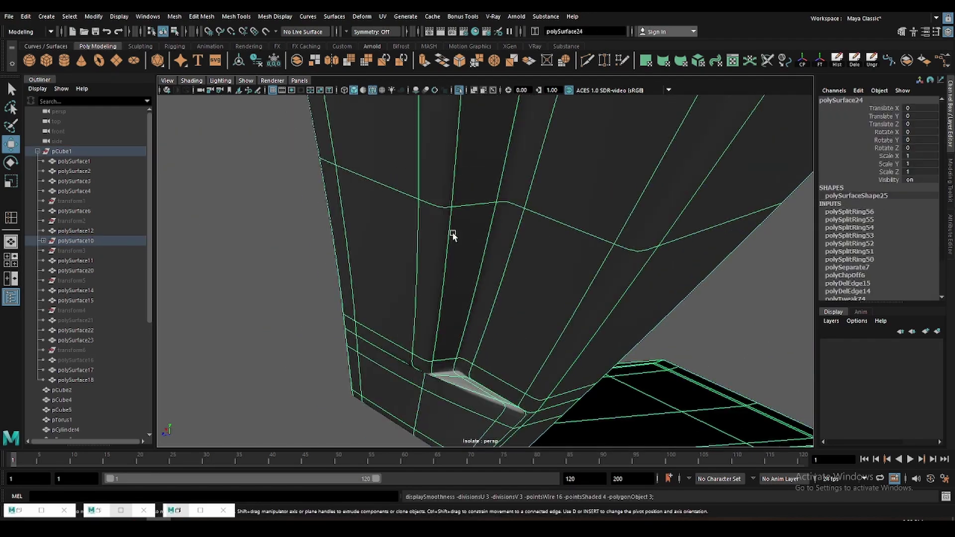
scroll(441, 315, down, 3)
alt+drag(442, 315, 469, 294)
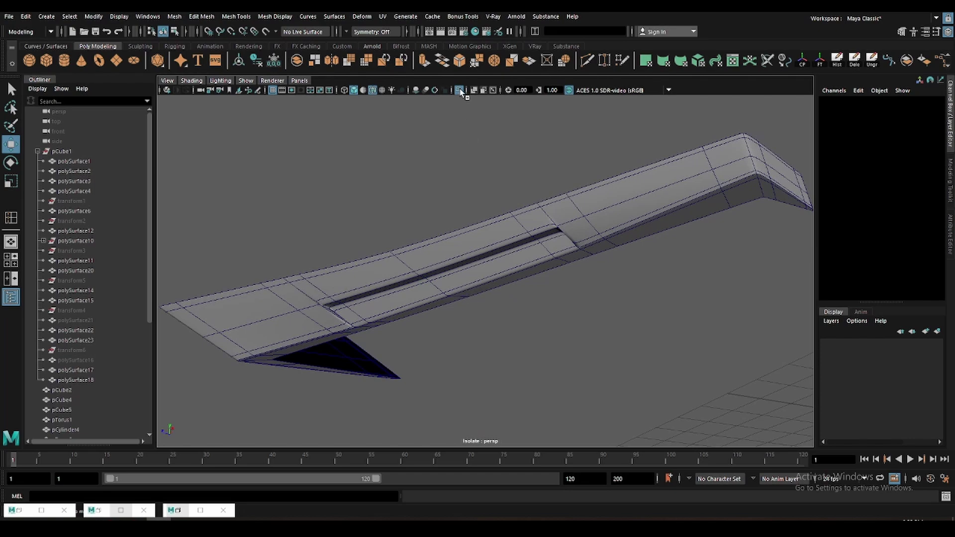
- Show the full scene again and Multi-Cut a new line across the trim strip
click(461, 92)
alt+drag(453, 223, 649, 238)
click(649, 237)
shift+right_drag(617, 229, 450, 254)
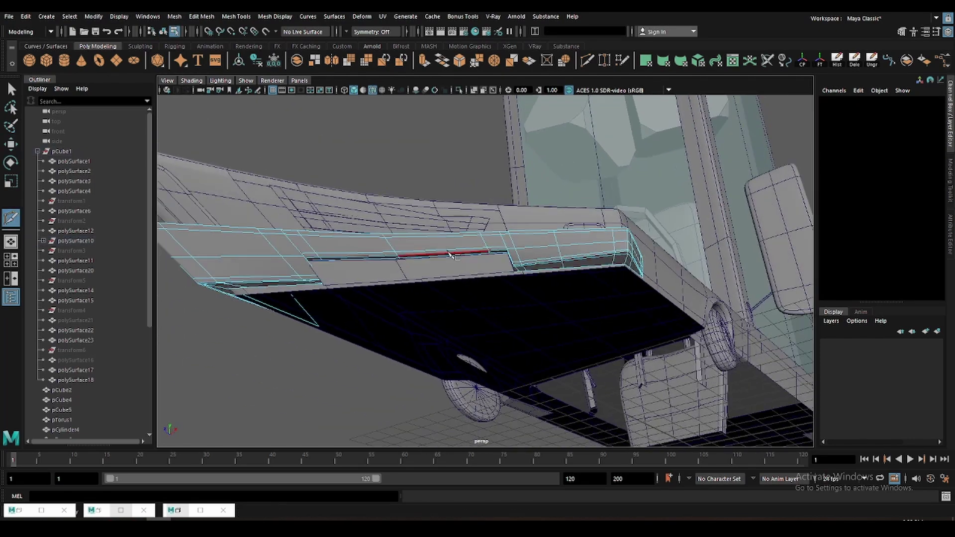
click(450, 255)
key(w)
mouse_move(469, 132)
alt+mouse_down()
mouse_move(569, 292)
mouse_move(480, 266)
mouse_move(575, 277)
mouse_move(558, 283)
alt+mouse_up()
- Select the long edge along the trim strip
click(480, 267)
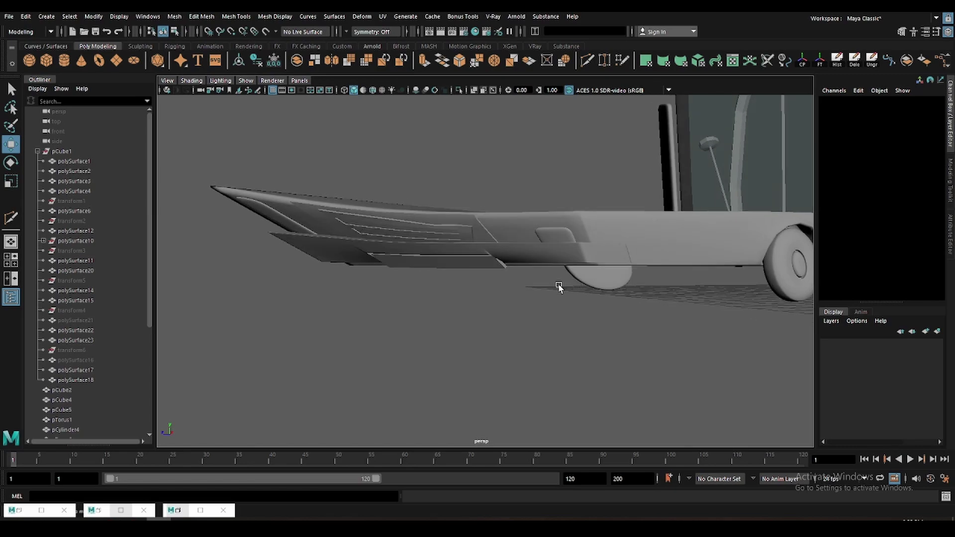
scroll(522, 274, up, 3)
scroll(468, 260, up, 3)
click(456, 256)
right_drag(478, 264, 473, 234)
key(q)
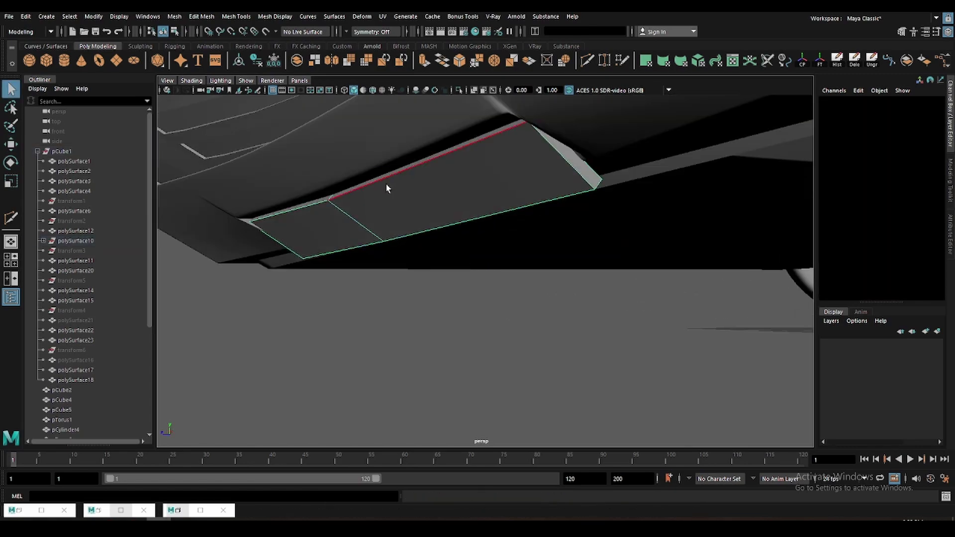
click(387, 188)
key(w)
mouse_move(387, 188)
alt+mouse_down()
mouse_move(294, 242)
mouse_move(363, 224)
alt+mouse_up()
- Move the edge into line in the top view, then save the scene
key(4)
alt+shift+right_drag(364, 223, 506, 309)
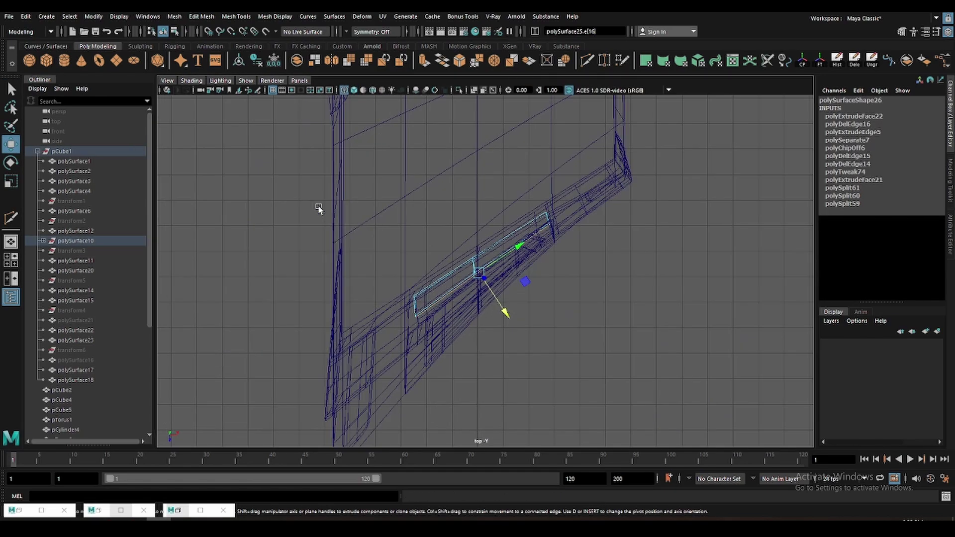
mouse_move(486, 283)
alt+mouse_down()
mouse_move(487, 312)
mouse_move(517, 292)
mouse_move(428, 290)
mouse_move(434, 284)
mouse_move(495, 348)
mouse_move(543, 352)
mouse_move(536, 282)
mouse_move(545, 298)
alt+mouse_up()
key(space)
key(space)
click(498, 313)
key(ctrl+s)
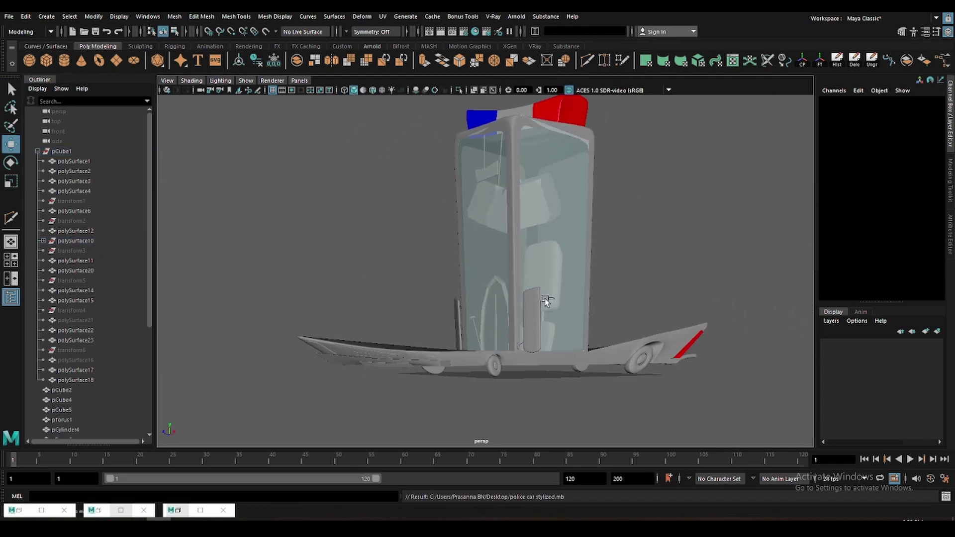
- Duplicate the thin door plate and nudge the copy along the door side
click(56, 62)
alt+drag(498, 249, 388, 153)
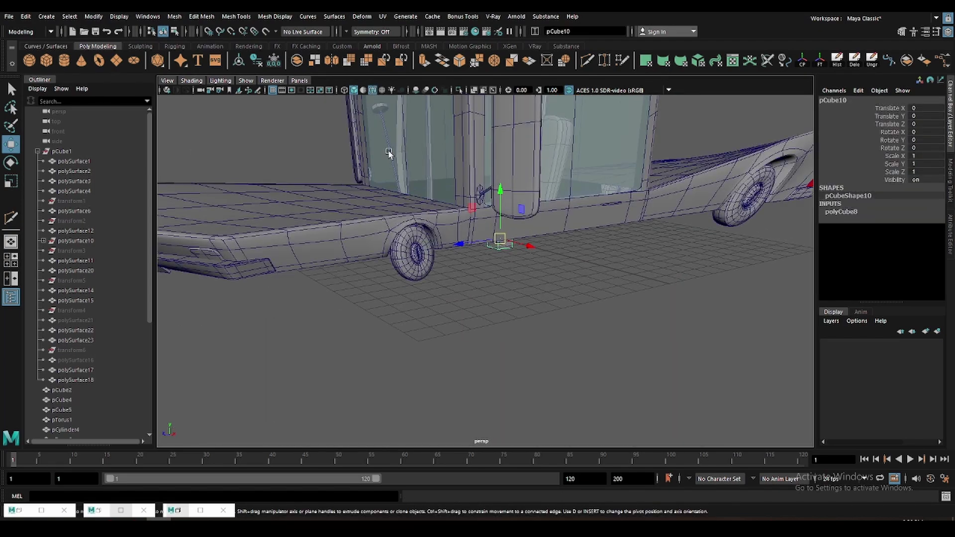
key(Delete)
click(610, 207)
key(f)
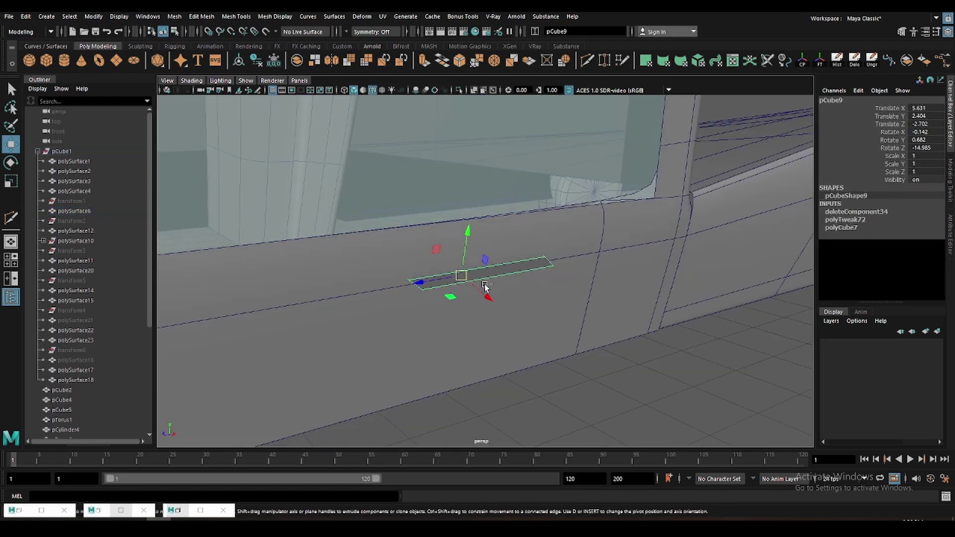
key(ctrl+d)
scroll(477, 279, down, 5)
scroll(467, 270, up, 2)
drag(310, 274, 349, 266)
key(f)
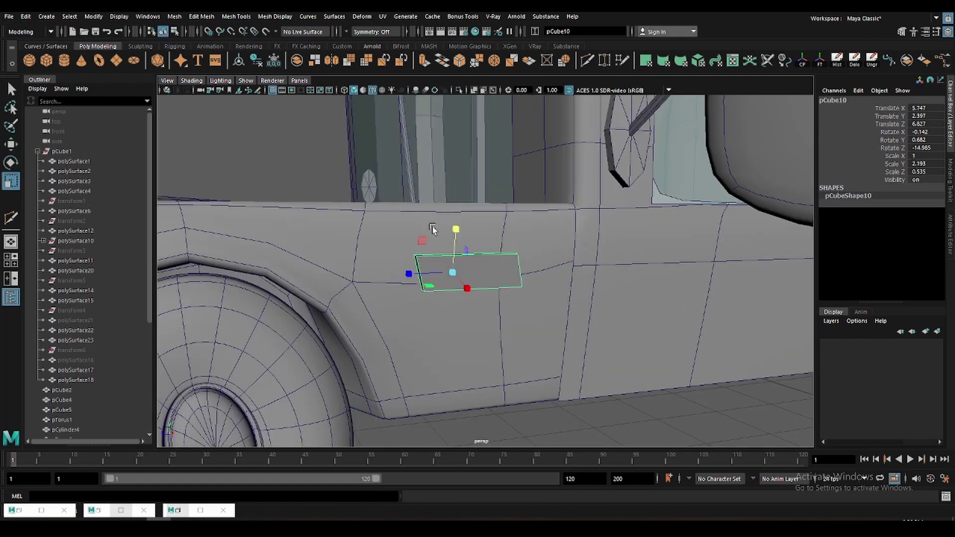
- Stretch the plate copy wider and shape it into a small door handle
drag(446, 271, 437, 272)
mouse_move(448, 279)
alt+mouse_down()
mouse_move(498, 279)
mouse_move(526, 293)
alt+mouse_up()
key(r)
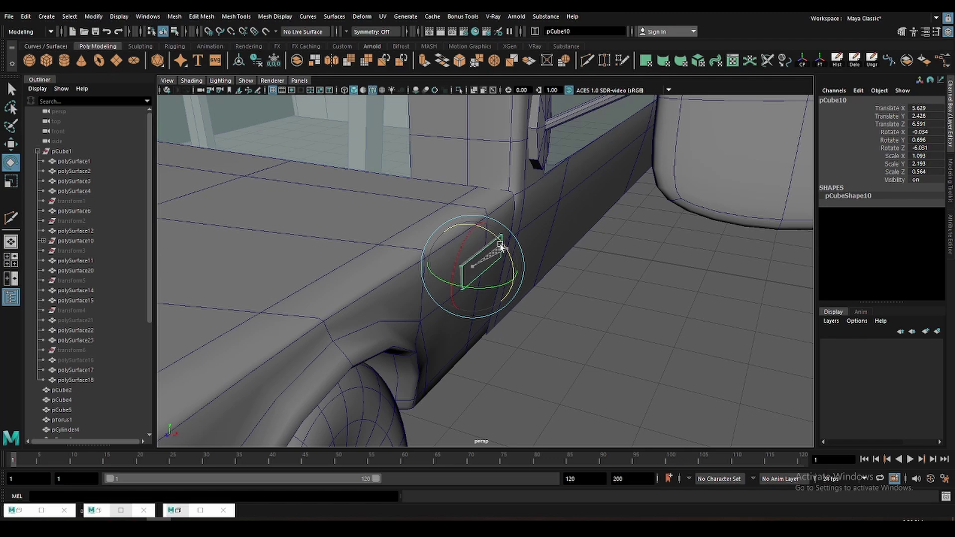
alt+drag(521, 277, 487, 269)
click(492, 268)
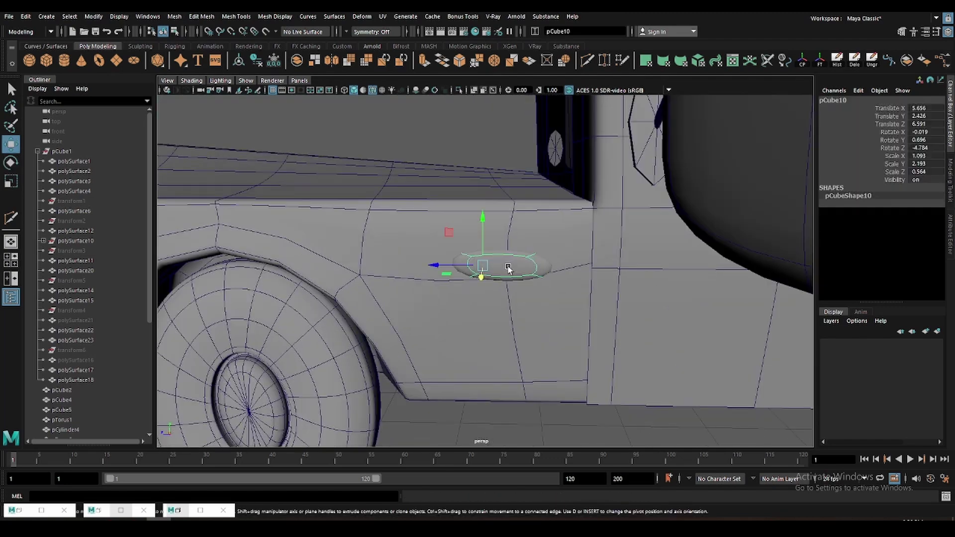
key(y)
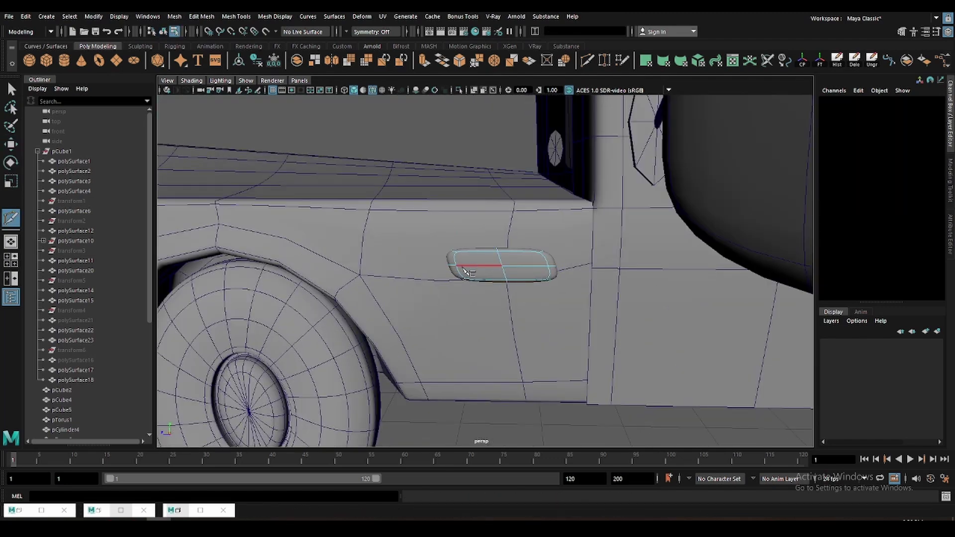
key(w)
mouse_move(437, 149)
alt+mouse_down()
mouse_move(528, 319)
mouse_move(503, 304)
alt+mouse_up()
right_drag(503, 303, 476, 270)
click(467, 282)
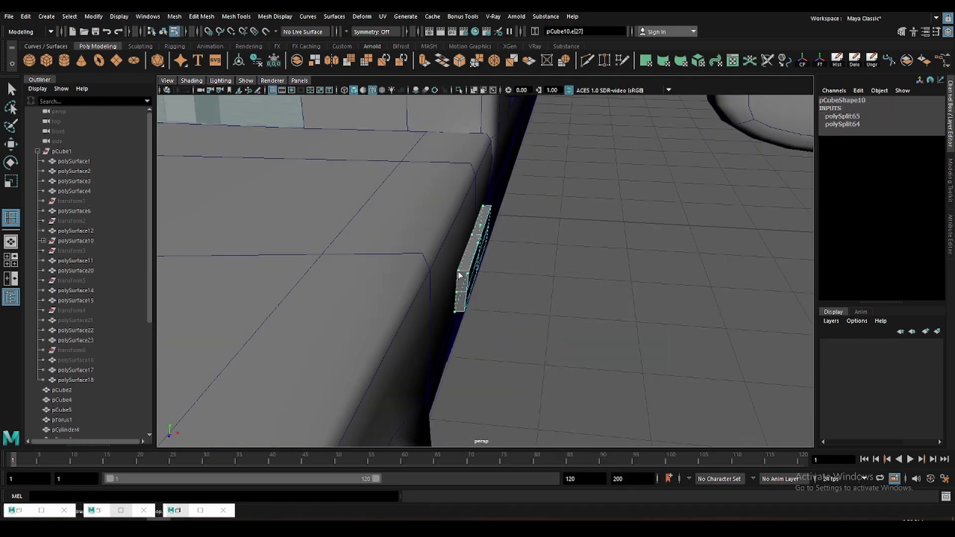
key(F8)
click(620, 247)
- Select the finished door handle and frame it up close
scroll(486, 292, down, 5)
click(479, 268)
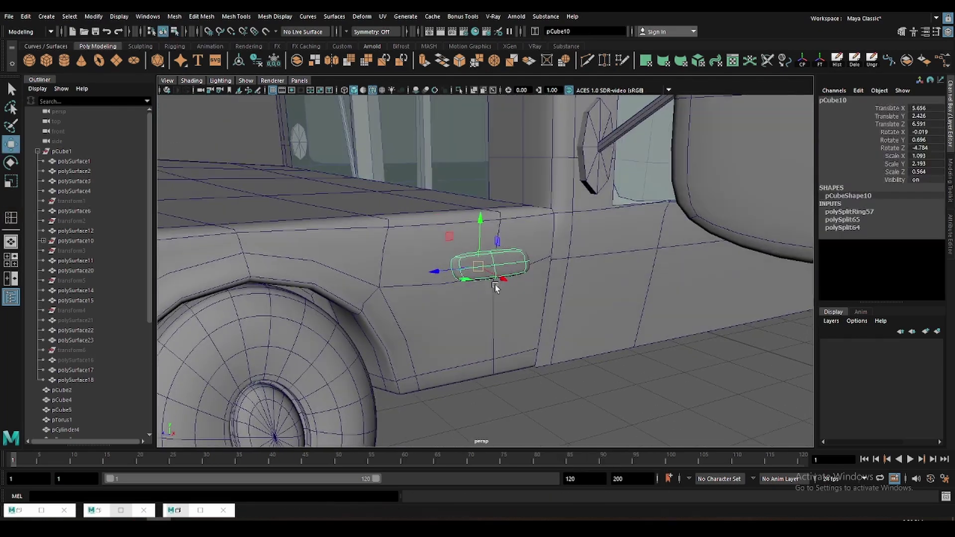
key(f)
alt+drag(493, 264, 364, 191)
scroll(364, 191, down, 5)
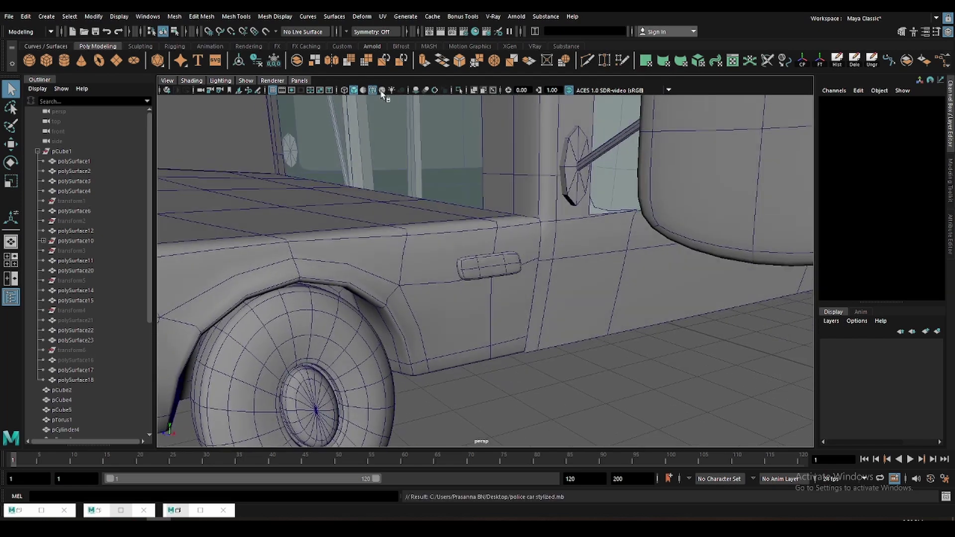
click(477, 256)
key(w)
mouse_move(483, 267)
alt+mouse_down()
mouse_move(520, 315)
mouse_move(540, 320)
alt+mouse_up()
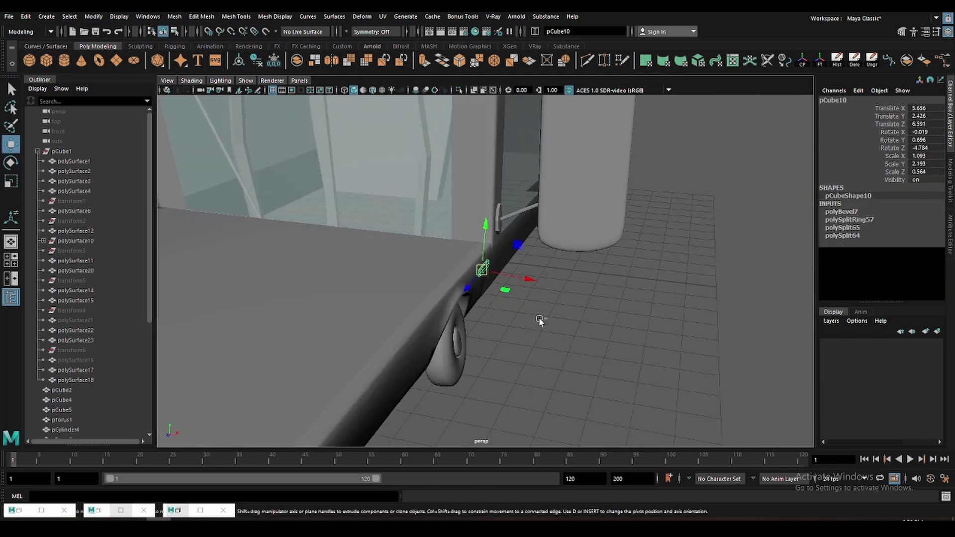
- Duplicate the handle, mirror it with Scale X -1, and fit it on the opposite door
key(ctrl+d)
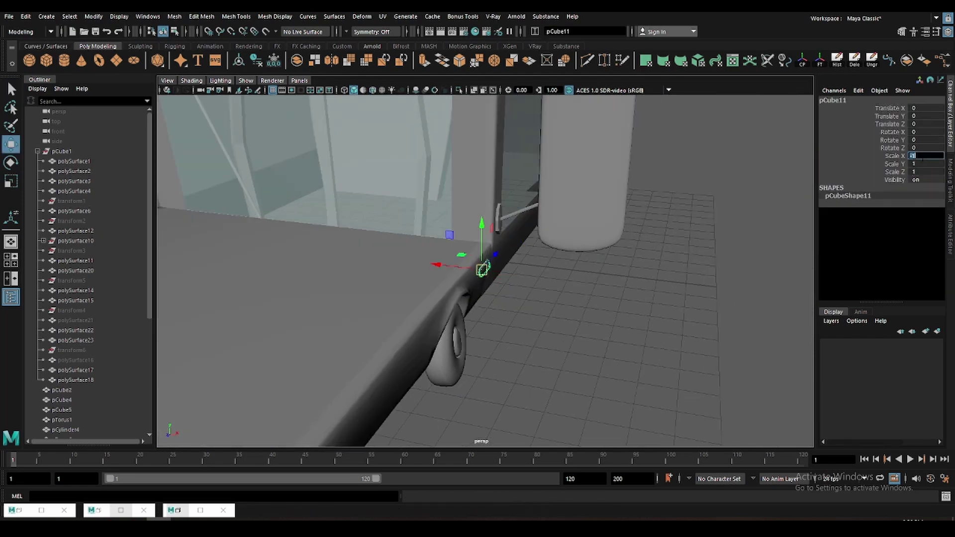
key(Return)
alt+drag(614, 335, 511, 269)
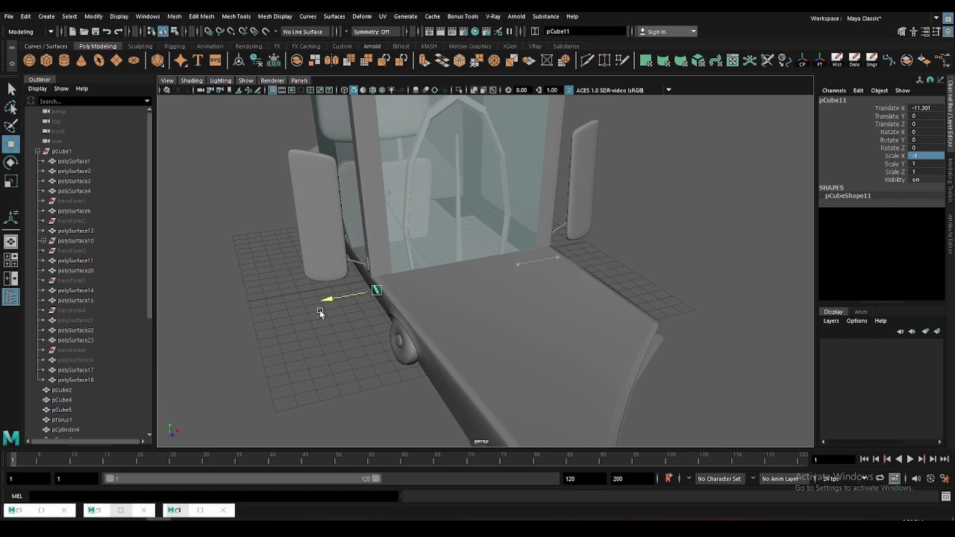
key(f)
scroll(398, 266, up, 3)
drag(450, 284, 466, 251)
key(e)
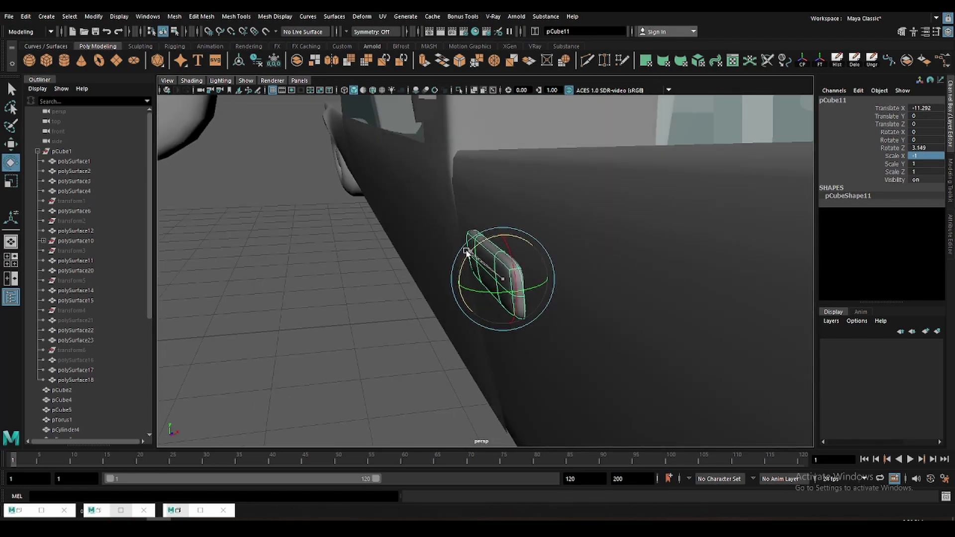
key(e)
mouse_move(463, 288)
alt+mouse_down()
mouse_move(571, 313)
mouse_move(534, 349)
mouse_move(569, 326)
mouse_move(493, 333)
mouse_move(668, 333)
mouse_move(527, 348)
mouse_move(518, 358)
mouse_move(529, 382)
alt+mouse_up()
click(534, 348)
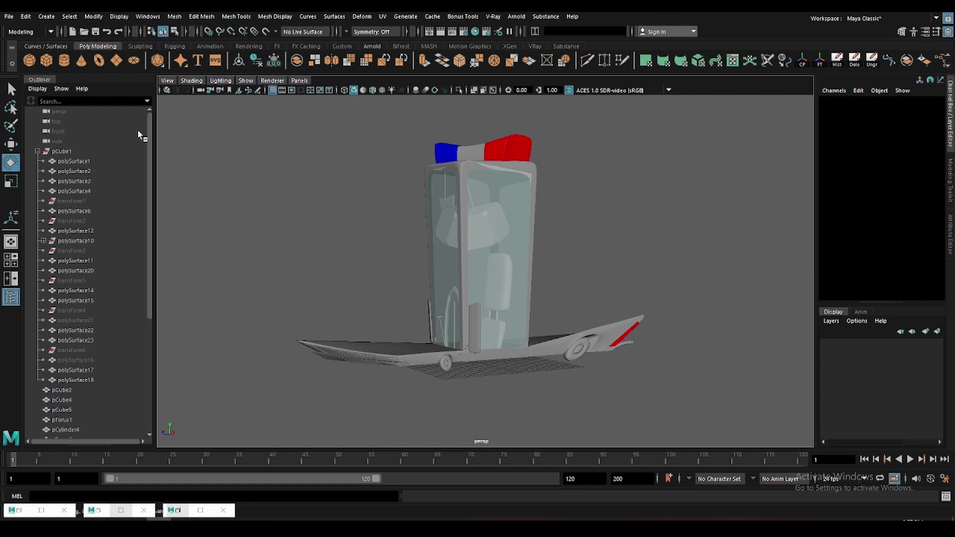
- Shrink pCylinder13 to half size and set its Subdivisions Axis to 8
click(445, 364)
key(f)
key(w)
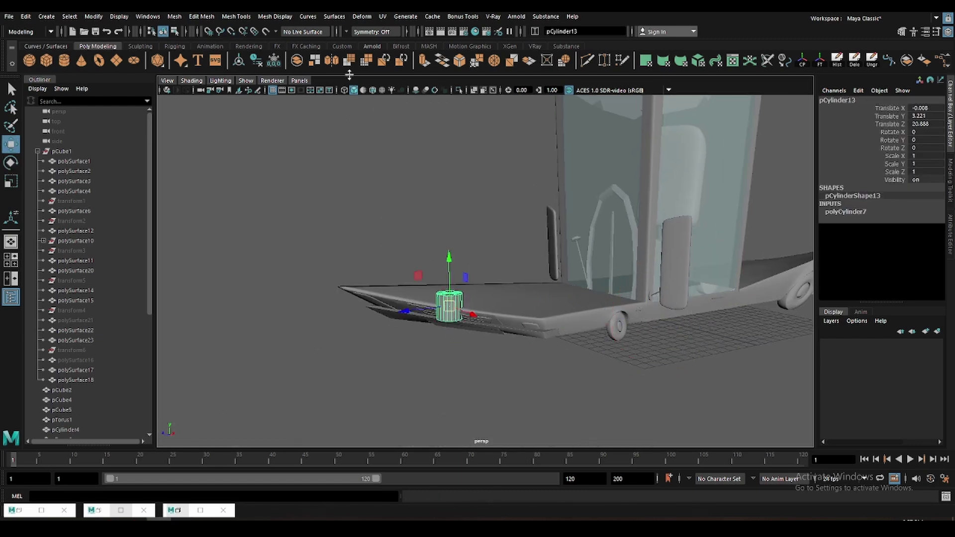
click(372, 90)
scroll(464, 258, up, 5)
alt+drag(464, 259, 462, 229)
key(r)
drag(452, 324, 437, 323)
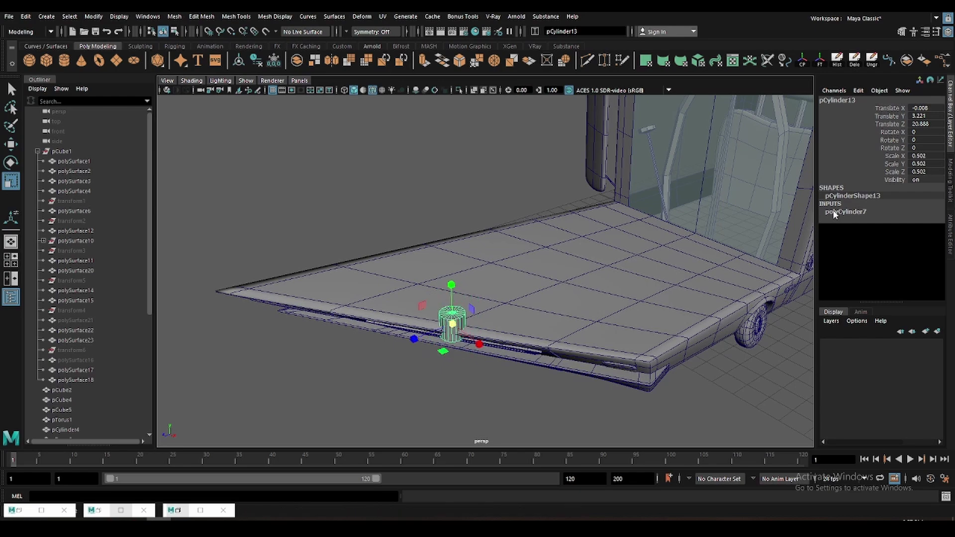
click(834, 214)
click(926, 235)
key(Return)
- Scale the cylinder into a thin tall pole (0.106 × 1.49 × 0.106) and save the scene
key(w)
scroll(374, 296, up, 3)
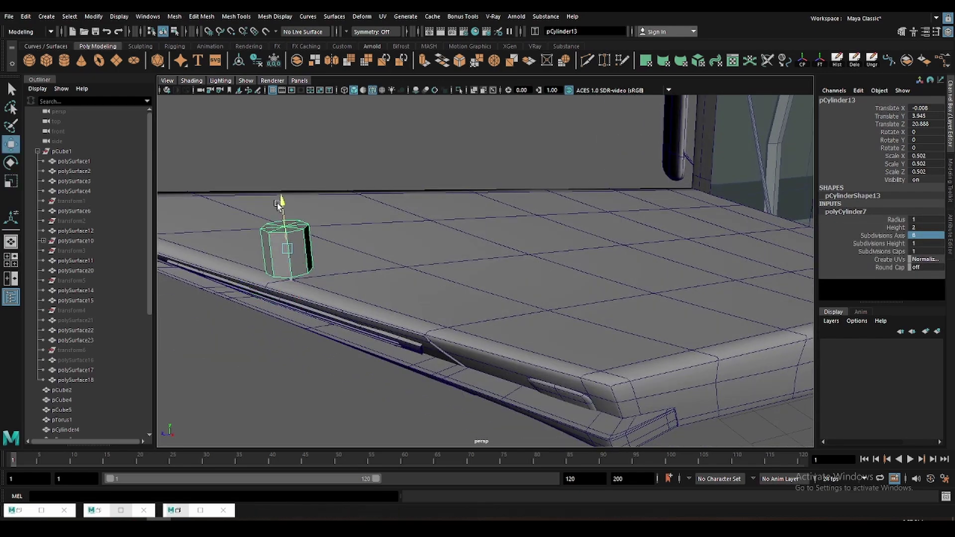
scroll(473, 285, down, 5)
key(r)
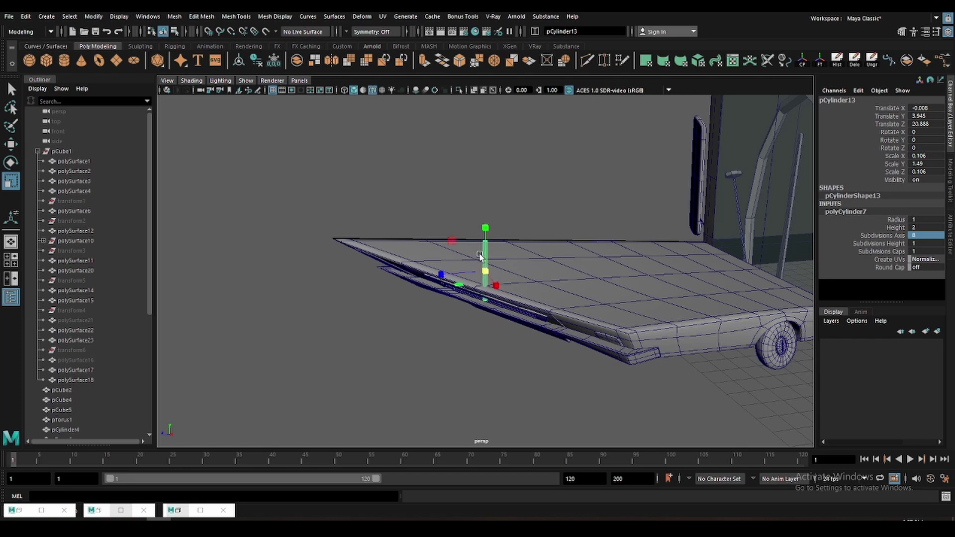
scroll(480, 256, up, 3)
scroll(473, 278, down, 5)
key(w)
click(448, 245)
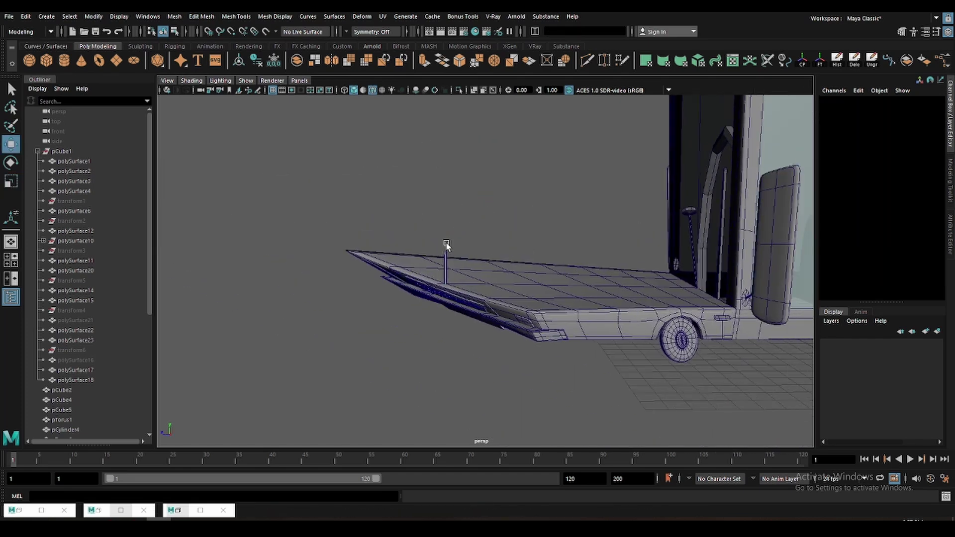
key(ctrl+s)
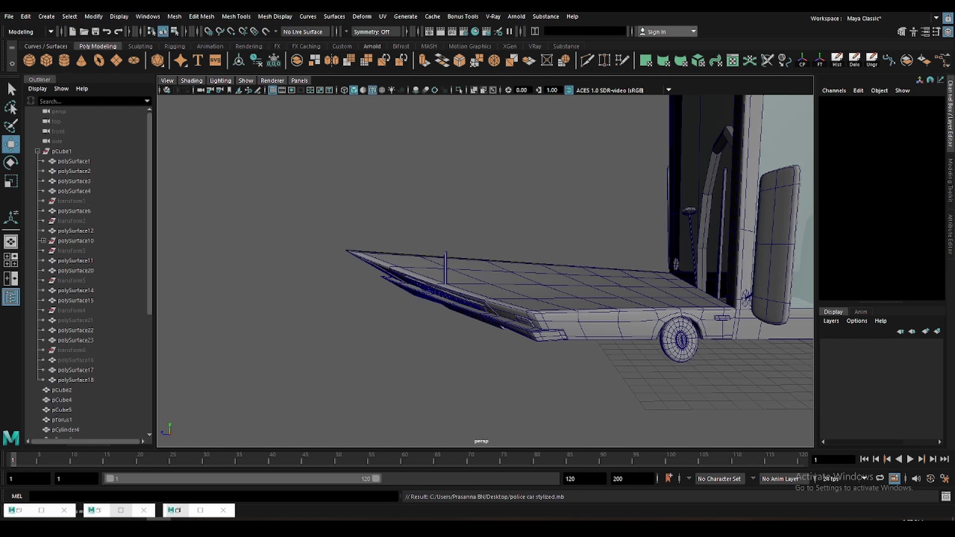
alt+drag(169, 204, 327, 200)
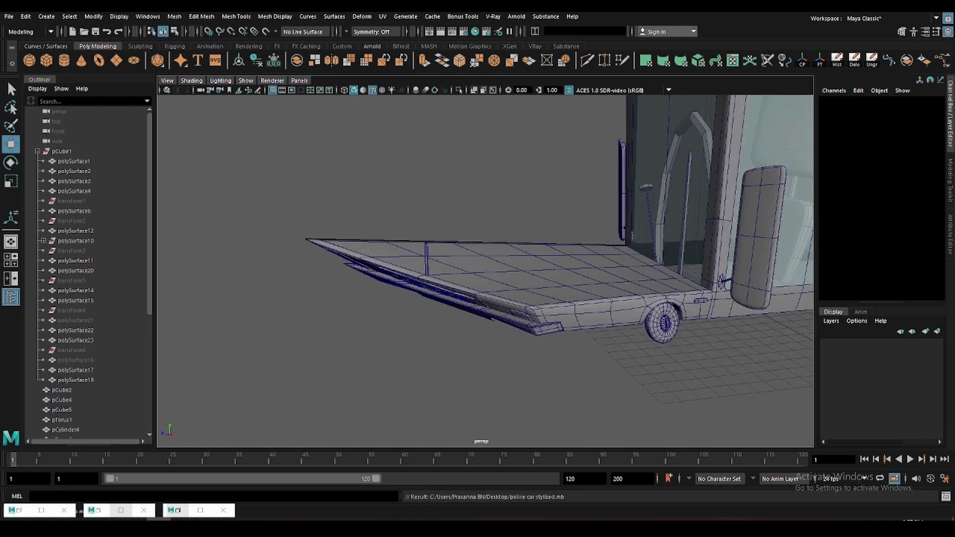
- Create a cube atop the pole, turn it 30 degrees, scale it and delete a face
click(47, 61)
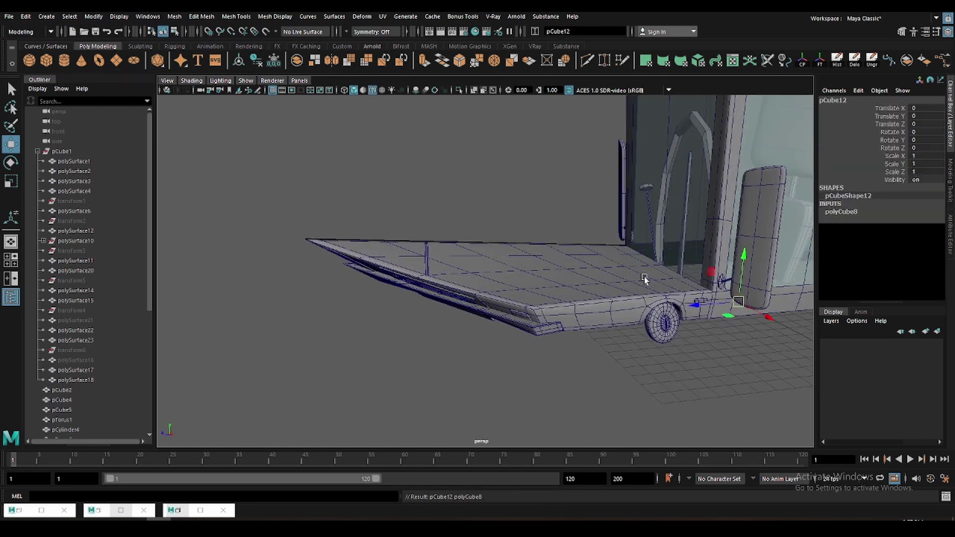
key(f)
scroll(567, 311, down, 5)
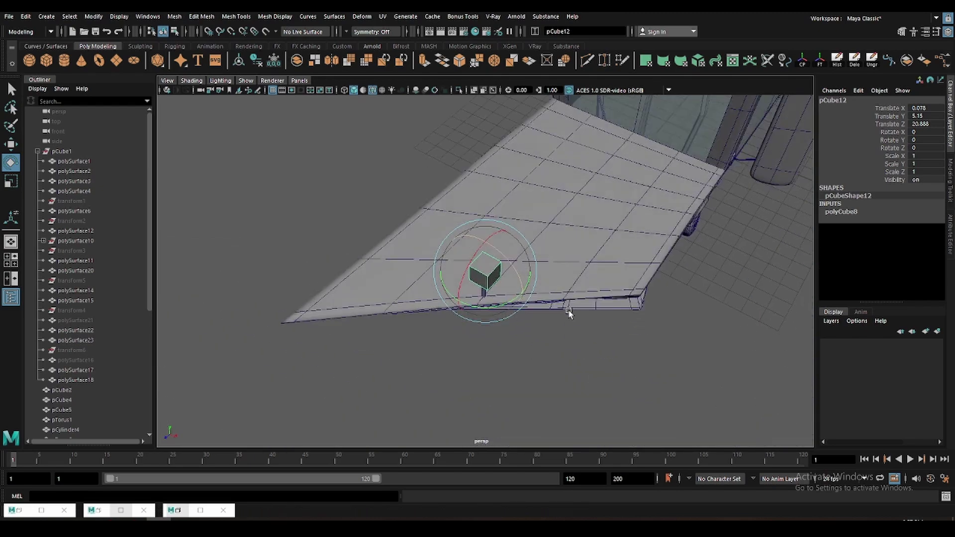
mouse_move(567, 311)
alt+mouse_down()
mouse_move(508, 314)
mouse_move(526, 281)
alt+mouse_up()
right_click(502, 297)
key(r)
mouse_move(569, 306)
alt+mouse_down()
mouse_move(489, 287)
mouse_move(505, 305)
mouse_move(482, 300)
mouse_move(463, 281)
mouse_move(475, 271)
alt+mouse_up()
key(q)
right_click(490, 288)
click(482, 272)
key(Delete)
key(F8)
- Raise a corner vertex to sweep the cube into a fin and preview it smoothed
shift+right_drag(475, 271, 441, 255)
mouse_move(441, 254)
alt+mouse_down()
mouse_move(457, 257)
mouse_move(453, 204)
mouse_move(517, 243)
alt+mouse_up()
click(458, 255)
alt+drag(518, 311, 517, 261)
right_drag(517, 261, 510, 211)
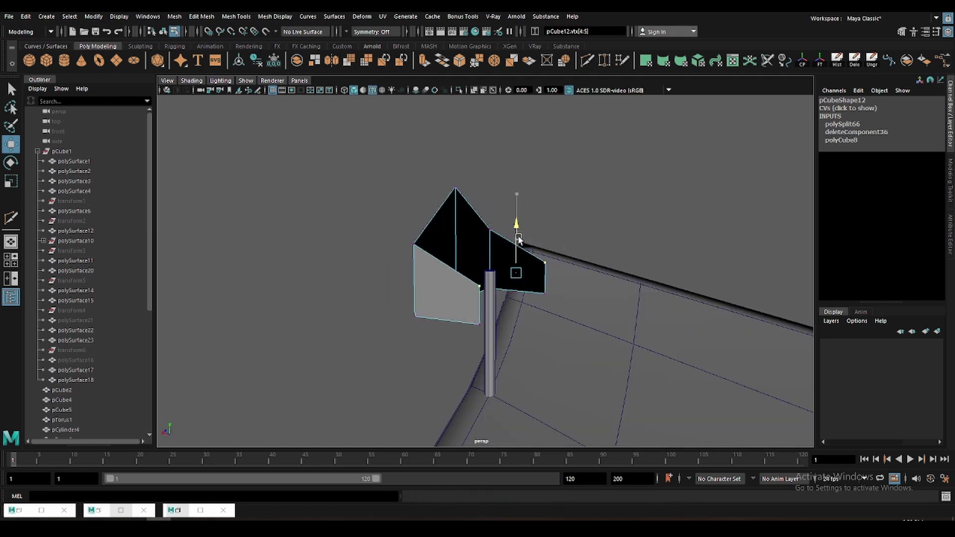
alt+drag(510, 211, 492, 257)
key(3)
key(F8)
- Pull the fin's front edge to curve it, then shrink the fin uniformly
key(F10)
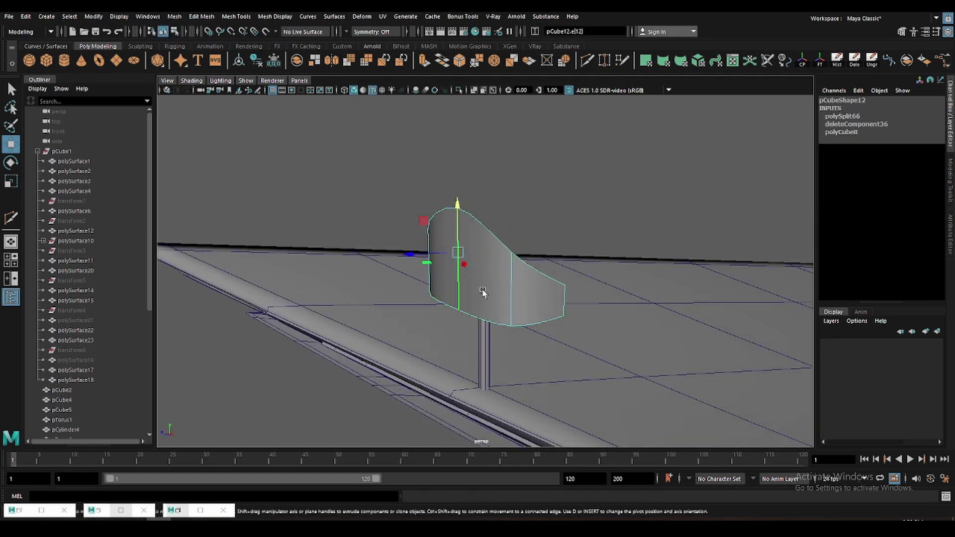
alt+drag(486, 294, 490, 283)
right_click(490, 283)
click(463, 301)
mouse_move(439, 336)
mouse_down()
mouse_move(409, 383)
mouse_move(416, 294)
mouse_move(466, 249)
mouse_move(441, 273)
mouse_move(491, 296)
mouse_move(484, 272)
mouse_move(411, 279)
mouse_move(612, 272)
mouse_move(486, 272)
mouse_move(488, 234)
mouse_up()
key(F8)
key(r)
scroll(487, 274, down, 5)
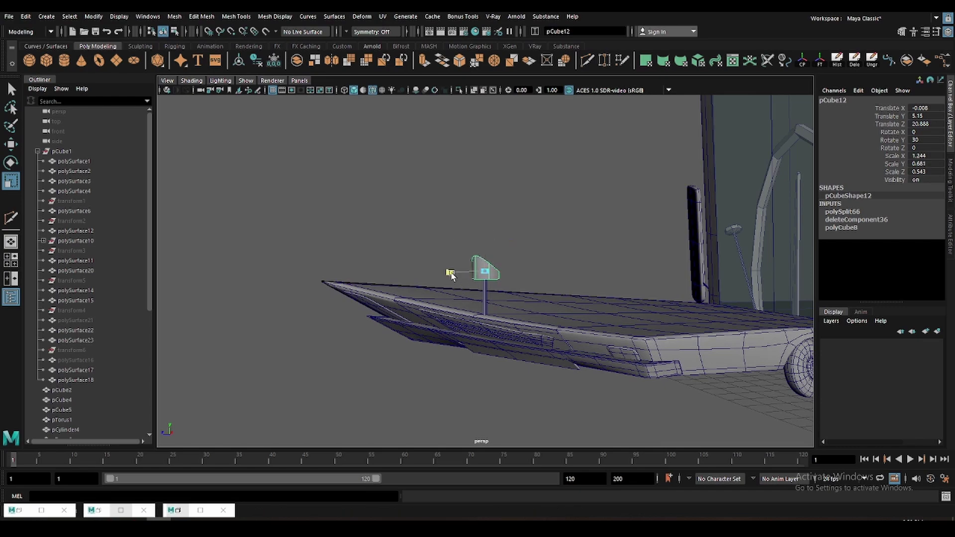
mouse_move(404, 277)
alt+mouse_down()
mouse_move(478, 264)
mouse_move(466, 249)
mouse_move(497, 276)
mouse_move(486, 273)
alt+mouse_up()
- Cut a new edge across the fin with Multi-Cut
key(F8)
key(q)
key(w)
right_drag(486, 273, 492, 309)
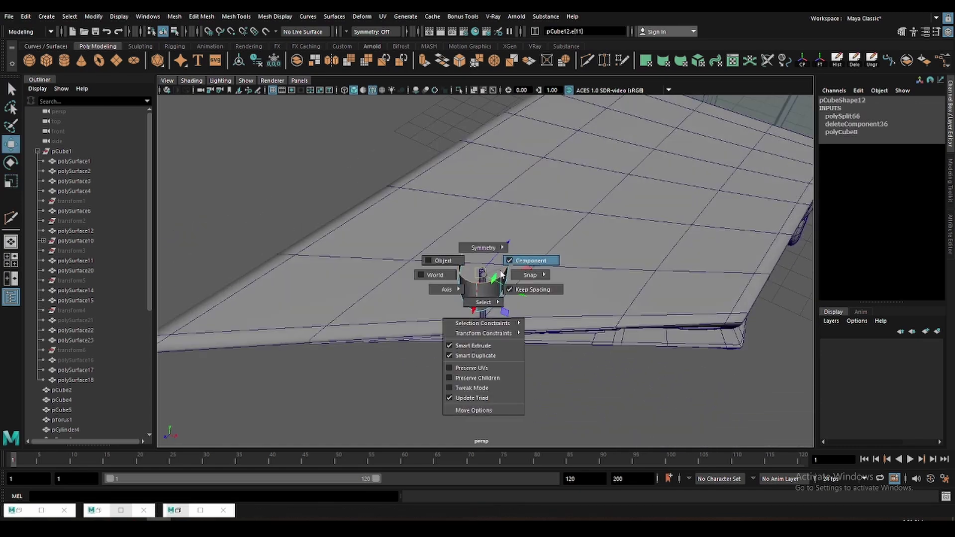
alt+drag(492, 309, 480, 288)
right_drag(479, 288, 474, 297)
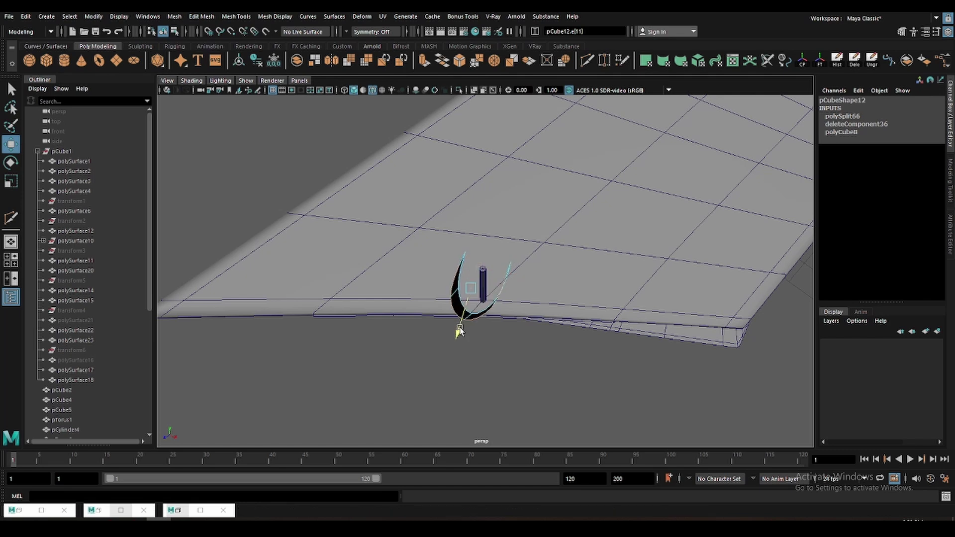
mouse_move(459, 333)
alt+mouse_down()
mouse_move(428, 282)
mouse_move(458, 241)
mouse_move(487, 266)
mouse_move(468, 299)
mouse_move(506, 237)
mouse_move(423, 275)
alt+mouse_up()
click(488, 266)
shift+right_drag(423, 275, 441, 287)
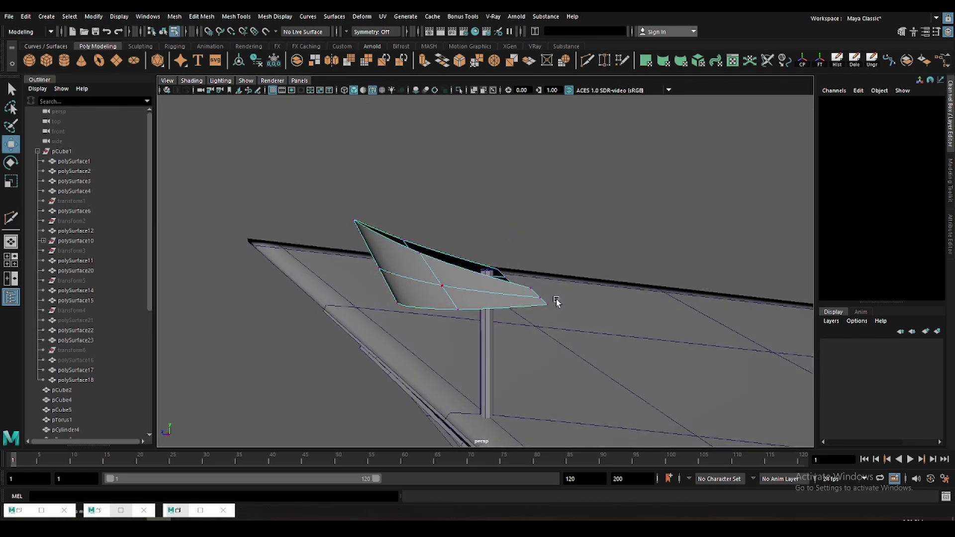
alt+drag(556, 302, 520, 280)
- Tweak a vertex on the fin's edge and start extruding the whole fin
key(q)
click(515, 276)
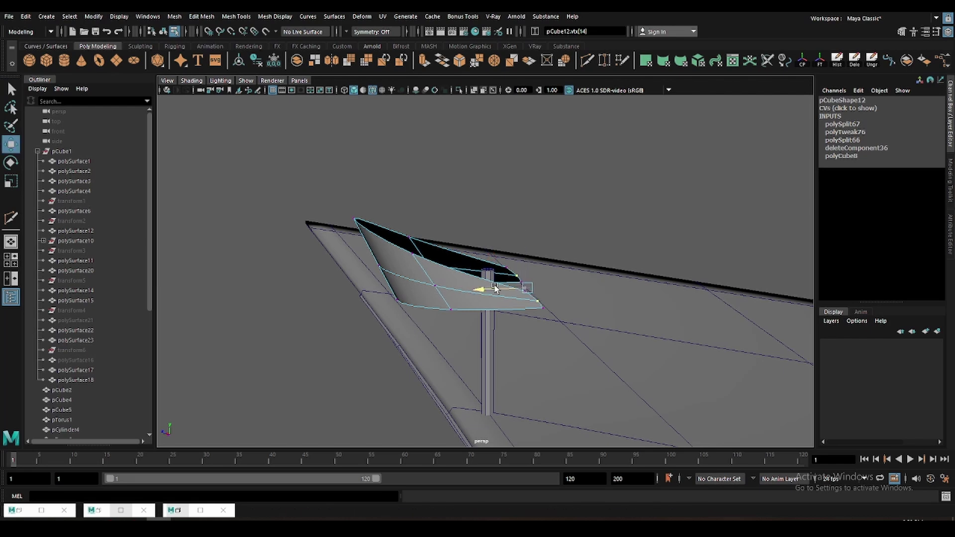
key(F8)
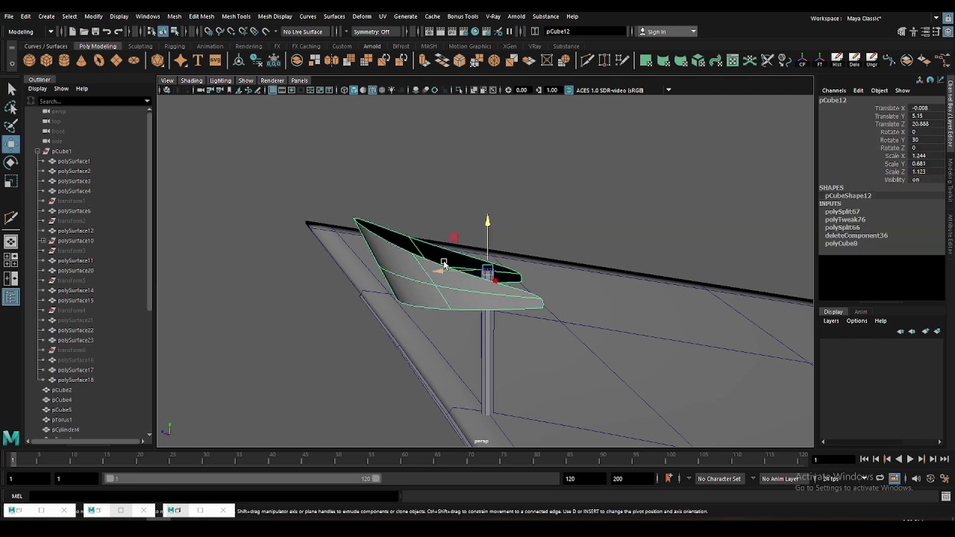
alt+drag(436, 281, 478, 249)
key(ctrl+e)
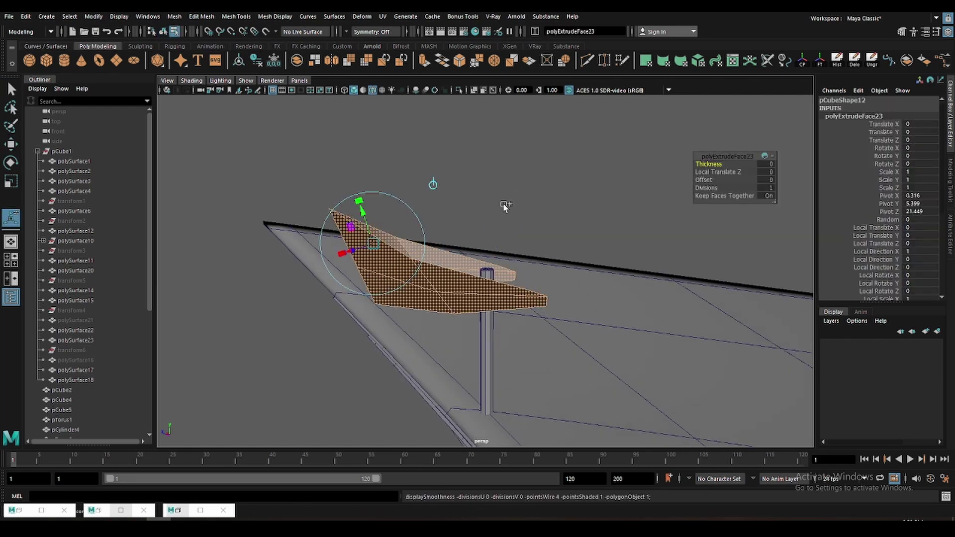
- Thicken the ornament shell to about 0.1 and insert three edge loops across the prongs
middle_drag(503, 203, 558, 211)
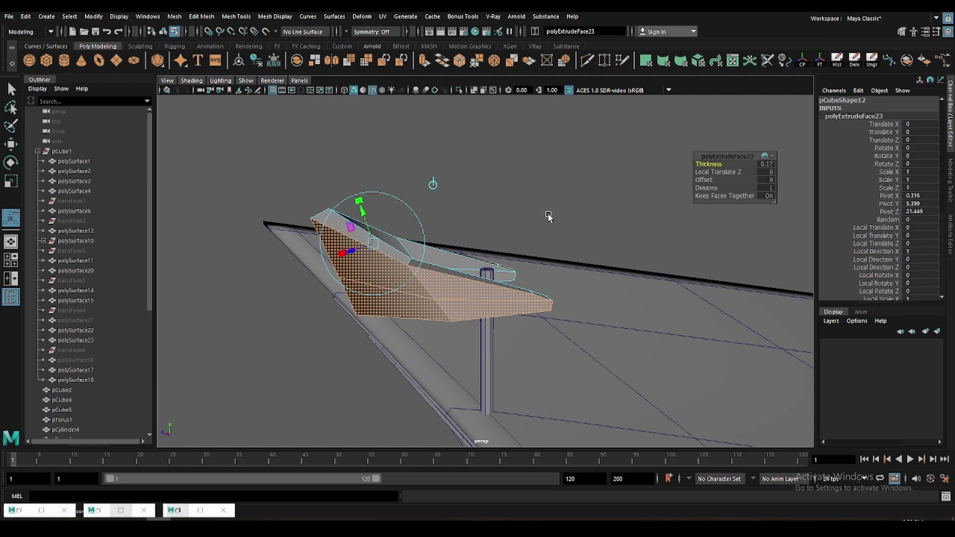
alt+drag(548, 216, 524, 230)
key(F8)
alt+drag(580, 207, 590, 164)
shift+right_drag(590, 163, 515, 180)
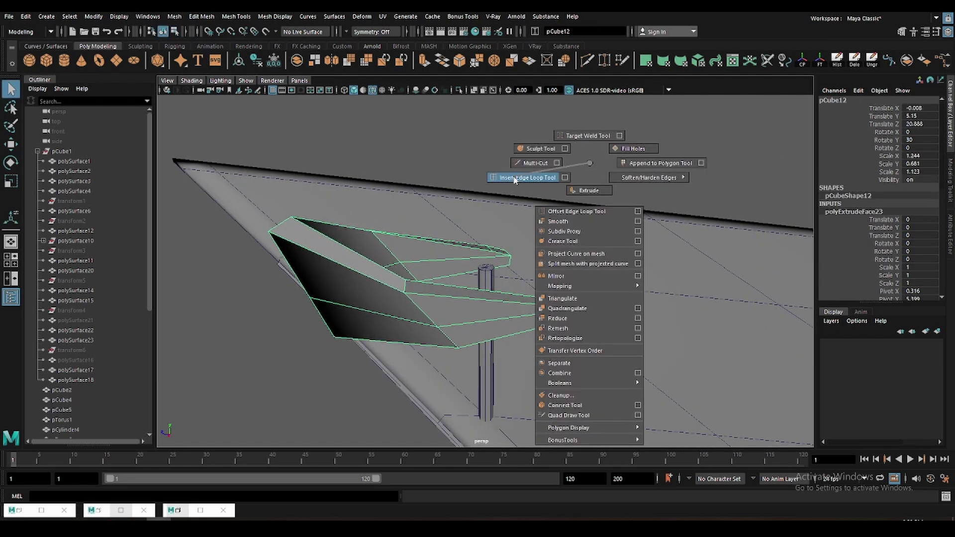
mouse_move(515, 180)
alt+mouse_down()
mouse_move(533, 326)
mouse_move(331, 356)
mouse_move(411, 314)
mouse_move(422, 366)
mouse_move(448, 298)
alt+mouse_up()
click(531, 324)
click(531, 341)
key(F8)
- Shrink the ornament, reposition it on the pole, and stretch it slightly lengthwise
key(w)
key(r)
mouse_move(473, 241)
mouse_down()
mouse_move(448, 259)
mouse_move(477, 268)
mouse_move(583, 247)
mouse_move(500, 266)
mouse_move(551, 189)
mouse_move(480, 245)
mouse_up()
key(w)
key(r)
mouse_move(480, 245)
mouse_down()
mouse_move(473, 249)
mouse_move(554, 273)
mouse_move(496, 271)
mouse_up()
- Bridge the gap between the two prongs and select the faces around the opening
alt+drag(536, 266, 408, 261)
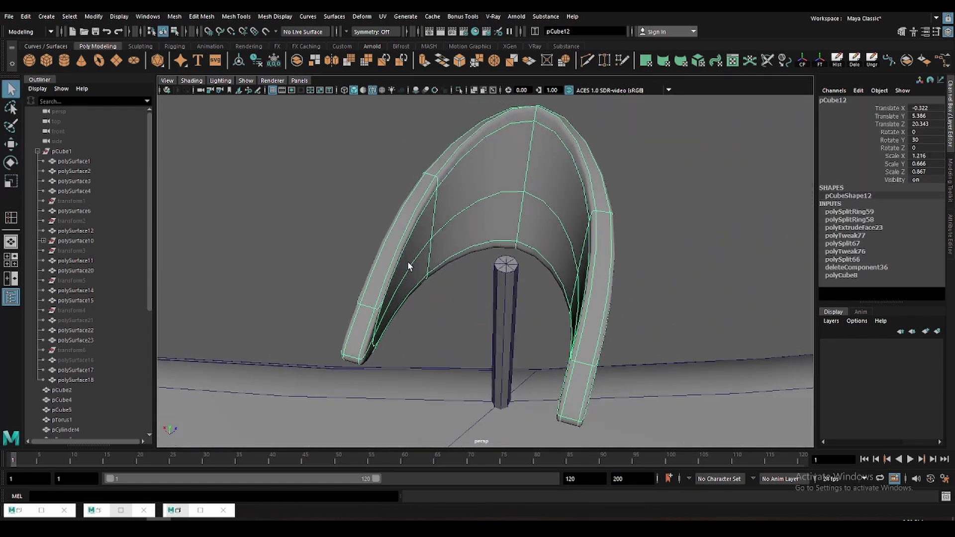
key(F11)
click(609, 269)
mouse_move(610, 268)
alt+mouse_down()
mouse_move(554, 276)
mouse_move(572, 273)
alt+mouse_up()
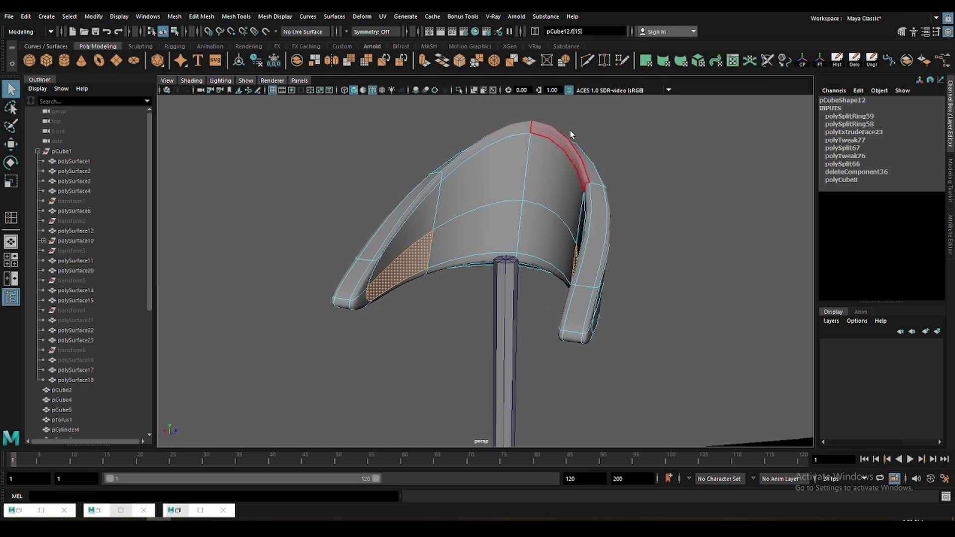
click(447, 61)
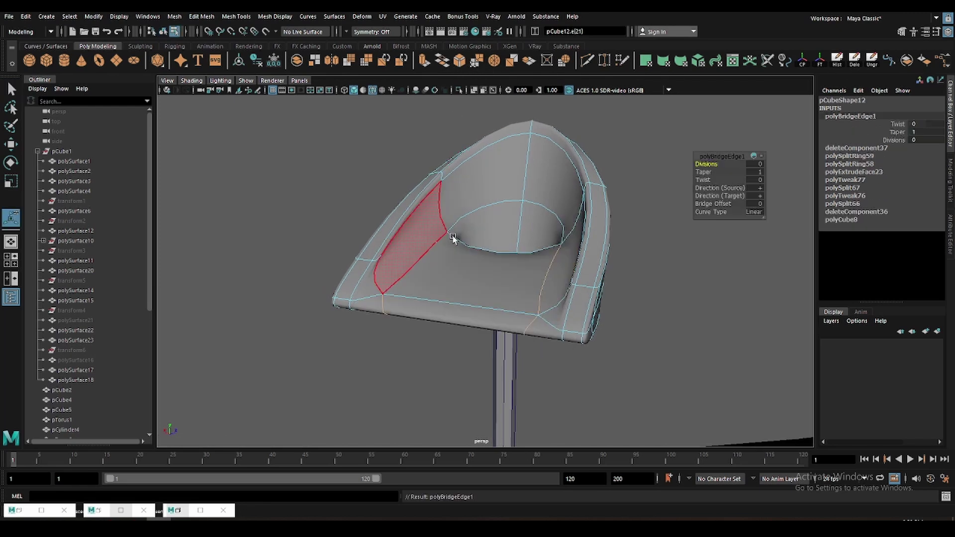
alt+drag(454, 239, 562, 204)
shift+double_click(476, 217)
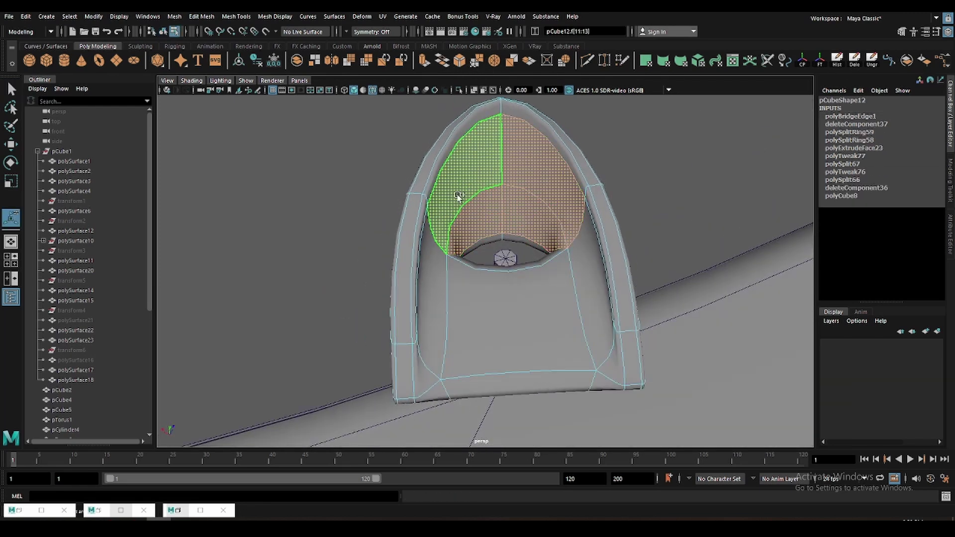
- Compare the fill with undo/redo, delete the lower inner faces, then undo the deletion
key(ctrl+z)
key(shift+z)
key(ctrl+z)
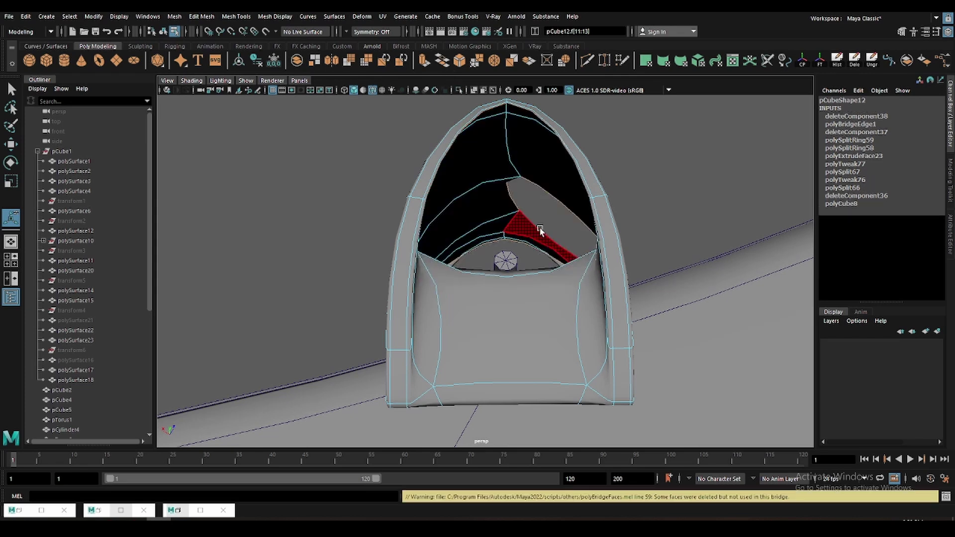
key(shift+z)
key(q)
click(540, 271)
alt+drag(541, 271, 476, 284)
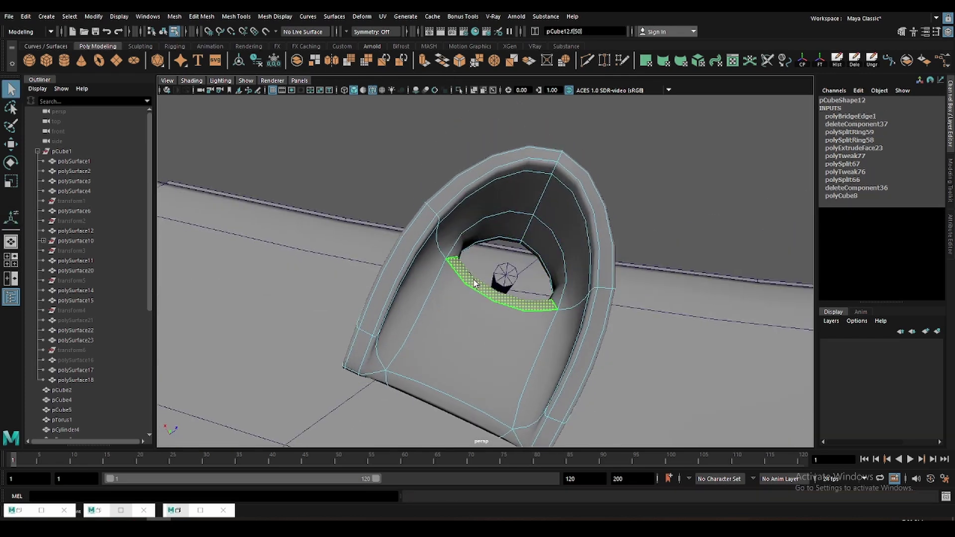
key(Delete)
click(475, 231)
mouse_move(546, 285)
alt+mouse_down()
mouse_move(520, 266)
mouse_move(505, 324)
alt+mouse_up()
key(ctrl+z)
- Multi-Cut a new edge line across the front of the ornament
click(665, 160)
mouse_move(664, 160)
alt+mouse_down()
mouse_move(600, 250)
mouse_move(614, 273)
alt+mouse_up()
scroll(548, 253, up, 5)
mouse_move(548, 257)
alt+mouse_down()
mouse_move(468, 318)
mouse_move(478, 363)
mouse_move(546, 313)
mouse_move(568, 337)
mouse_move(503, 272)
mouse_move(559, 287)
alt+mouse_up()
click(496, 295)
click(428, 231)
click(450, 363)
key(w)
- Zoom out and check the ornament's and pole's placement with scale and move tools
scroll(461, 283, down, 2)
scroll(467, 318, down, 3)
scroll(478, 365, down, 5)
click(503, 271)
key(r)
scroll(559, 287, up, 5)
click(507, 308)
key(w)
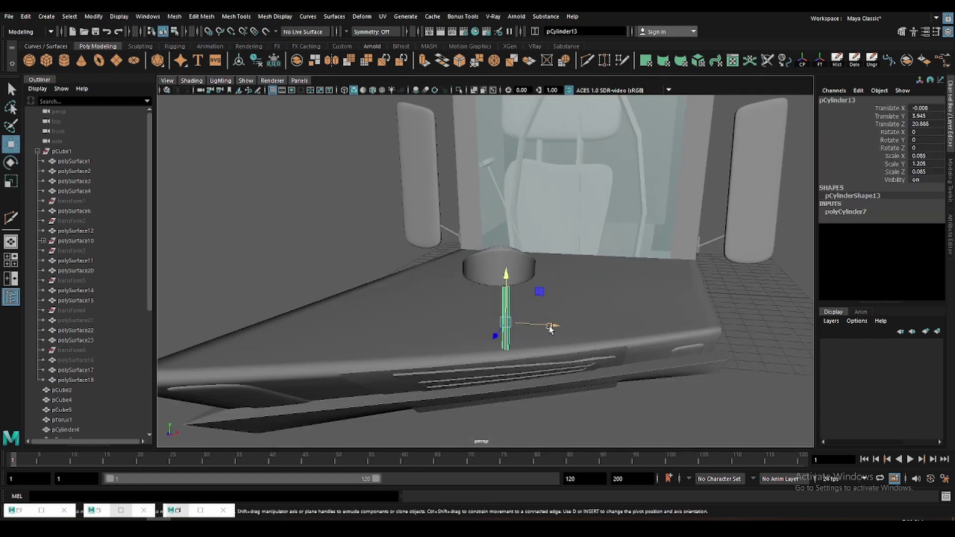
- Inspect the ornament in wireframe display, then return to shaded view
scroll(525, 271, up, 3)
click(524, 271)
key(4)
scroll(497, 259, down, 4)
scroll(530, 232, up, 4)
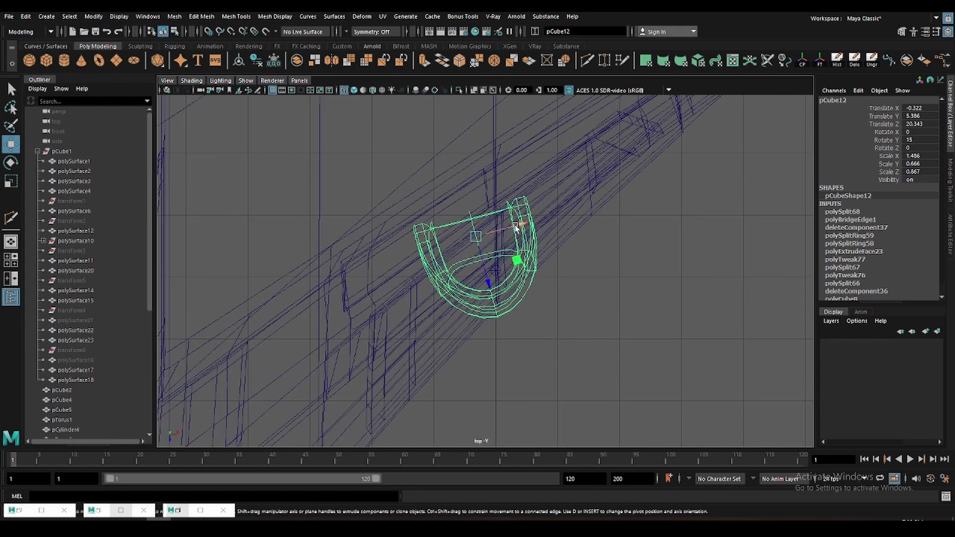
key(5)
- Pull a rear vertex of the ornament outward to reshape it into a wedge fin
click(635, 334)
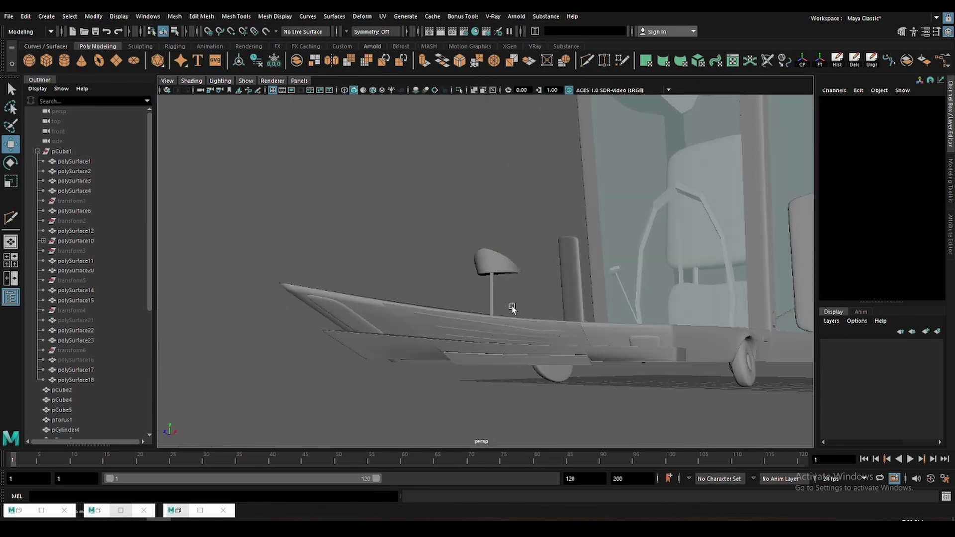
alt+drag(511, 305, 549, 318)
scroll(497, 313, up, 3)
scroll(492, 299, up, 3)
click(458, 260)
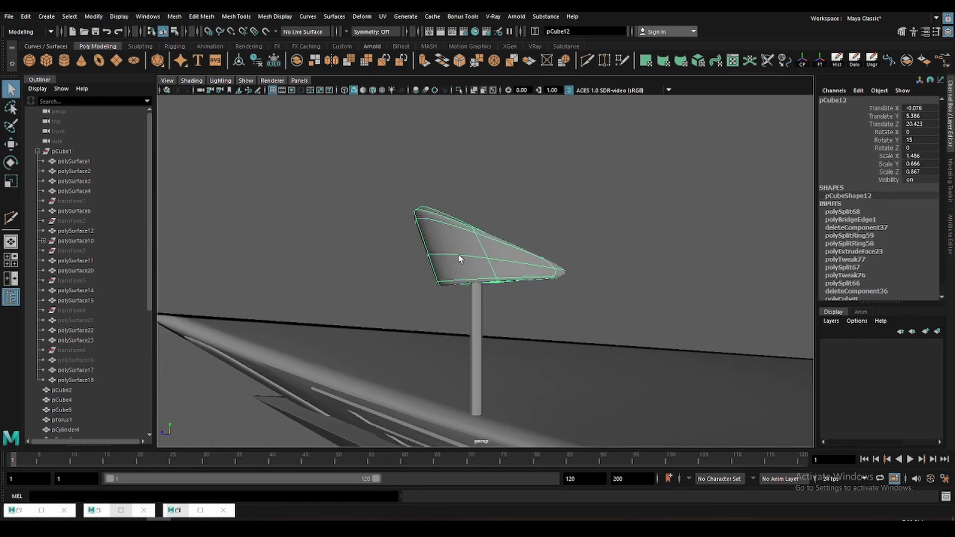
scroll(483, 269, up, 1)
key(F9)
click(464, 228)
key(w)
alt+drag(464, 228, 349, 265)
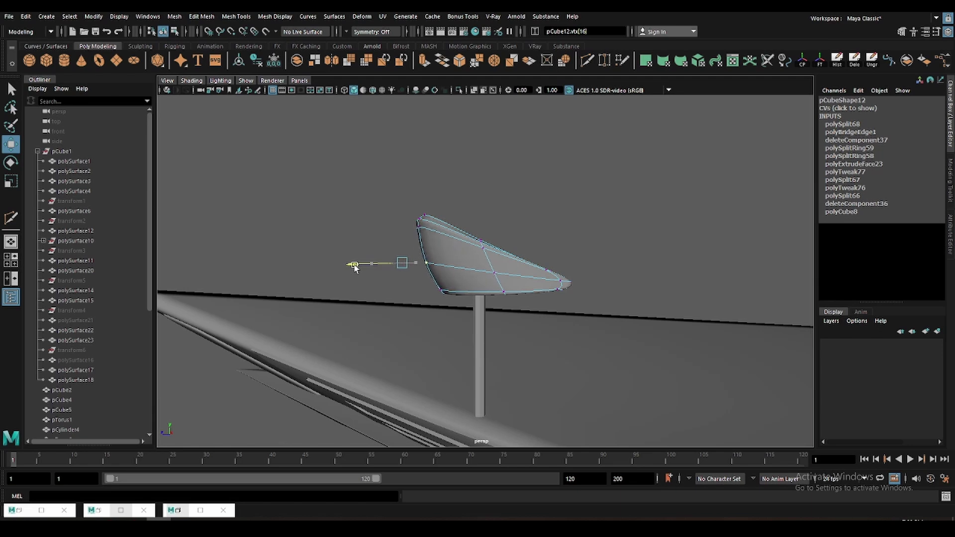
- Enlarge the ornament, clear the selection, and save the scene with Ctrl+S
key(F8)
alt+drag(533, 204, 452, 303)
key(r)
scroll(407, 220, up, 3)
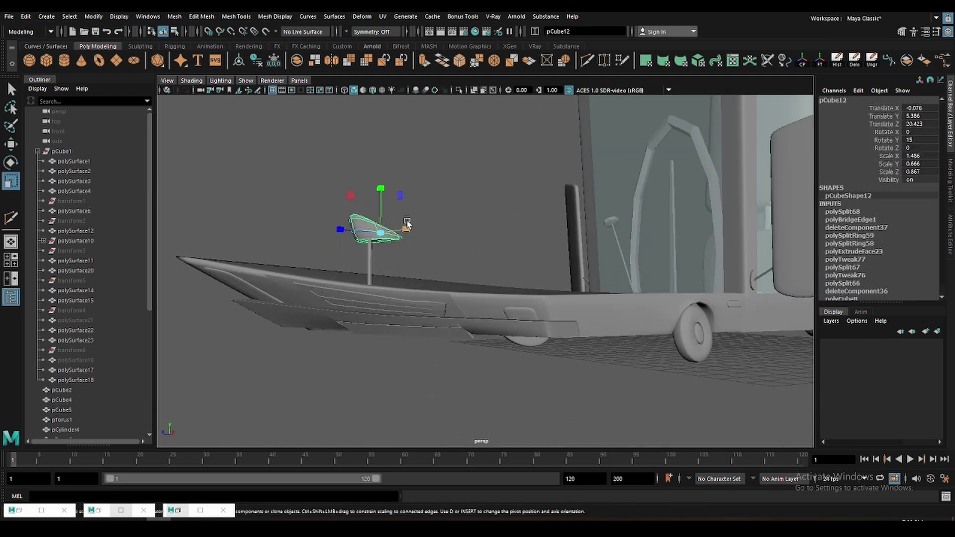
key(q)
click(307, 218)
scroll(308, 218, down, 4)
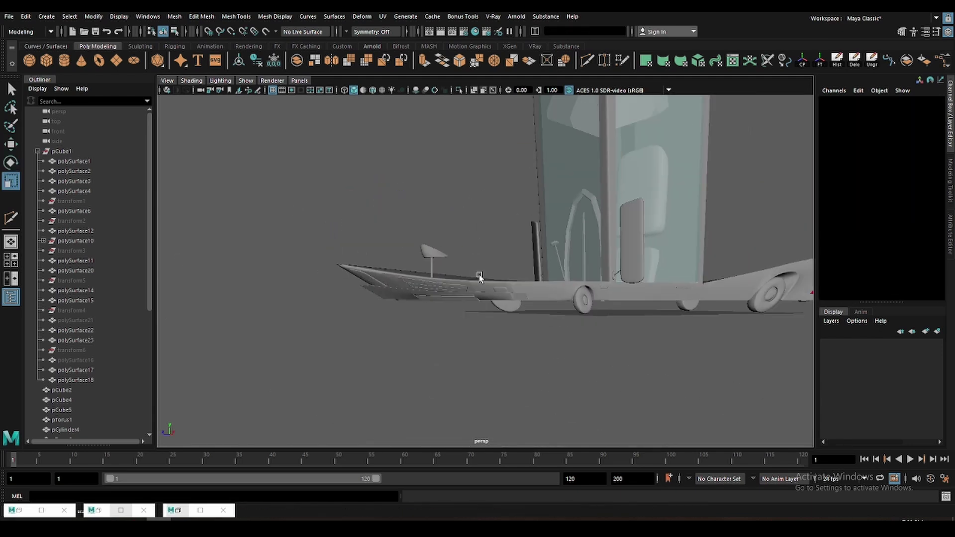
mouse_move(318, 248)
alt+mouse_down()
mouse_move(432, 346)
mouse_move(398, 260)
alt+mouse_up()
key(ctrl+s)
- Try rotating the hood pole upright, then undo the rotation
scroll(381, 311, up, 3)
click(322, 337)
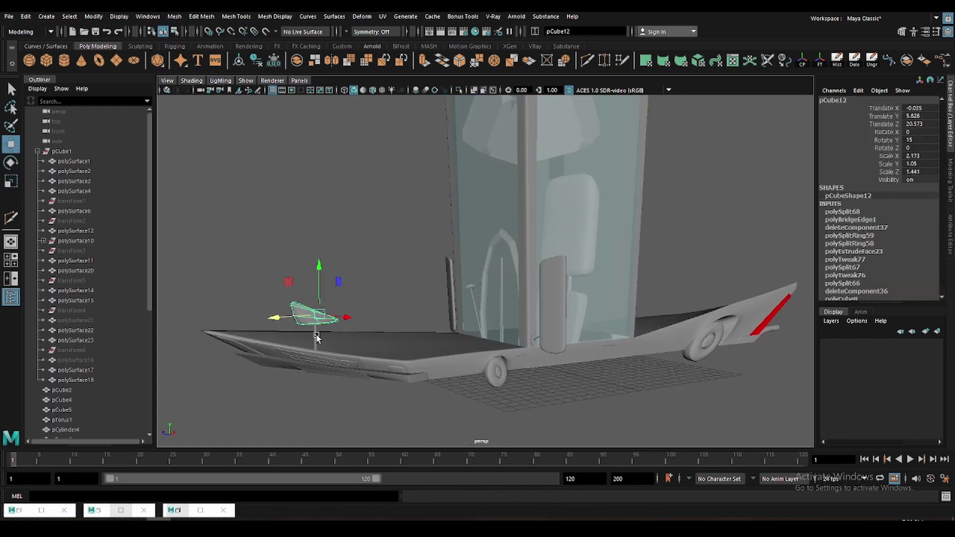
click(317, 339)
key(f)
key(e)
drag(460, 267, 532, 275)
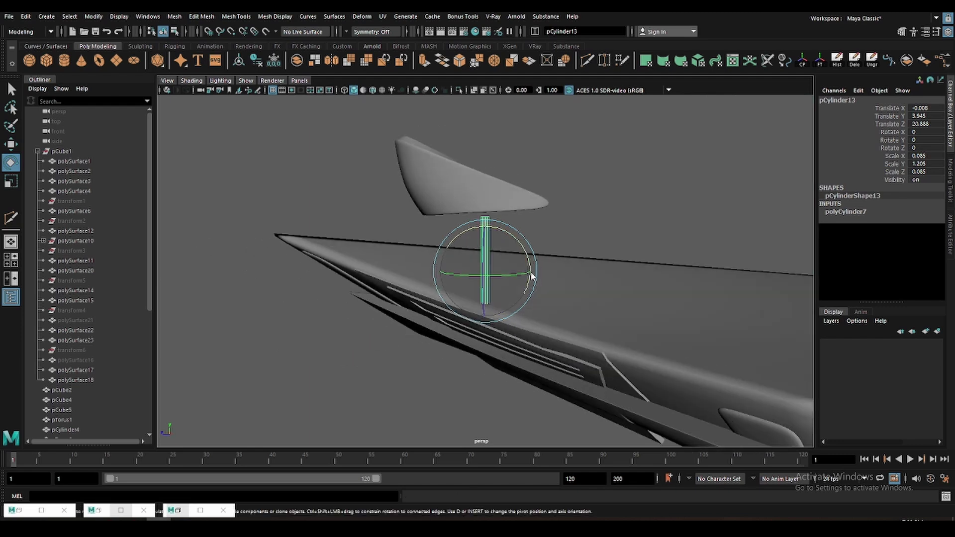
right_click(482, 239)
key(ctrl+z)
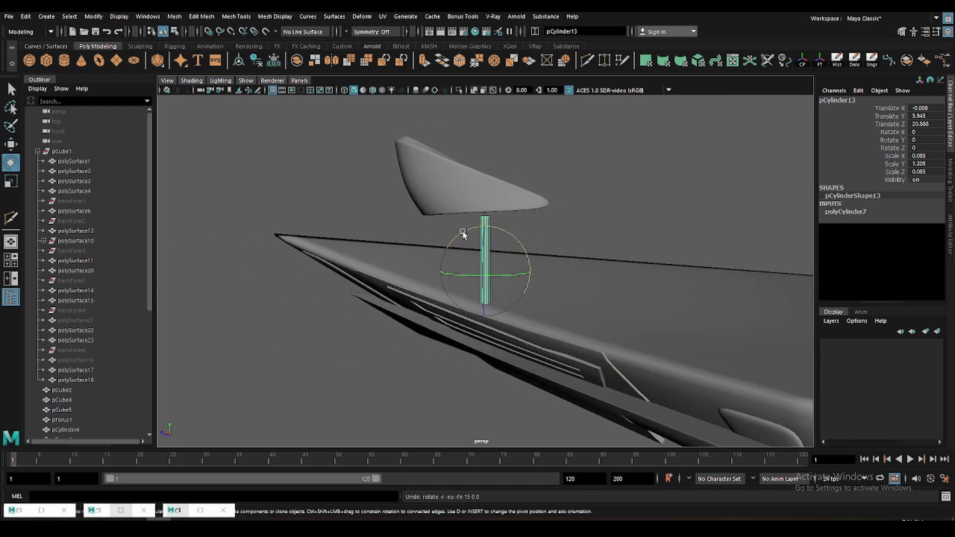
- Deselect everything and navigate the view in to look down into the cabin
key(w)
alt+drag(473, 222, 428, 279)
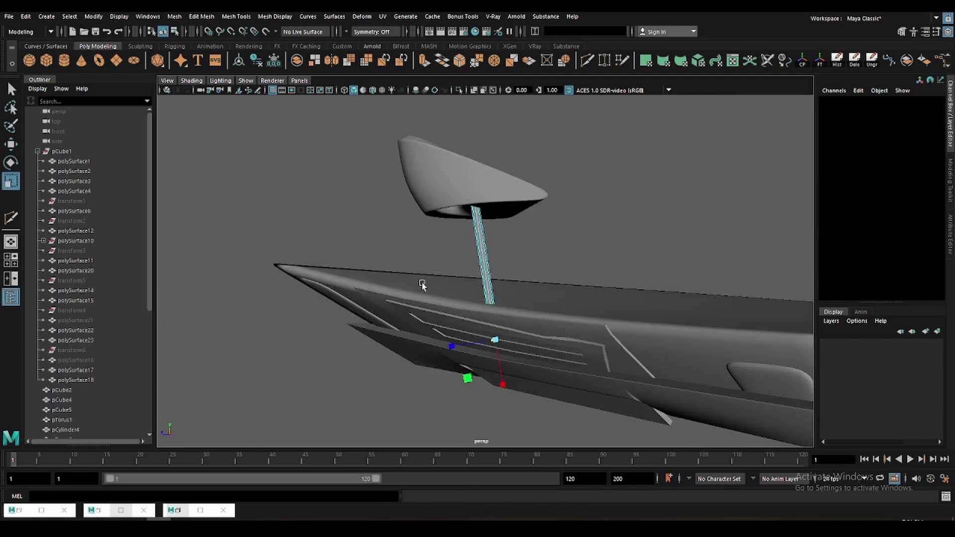
mouse_move(362, 133)
mouse_down()
mouse_move(689, 446)
mouse_move(665, 242)
mouse_up()
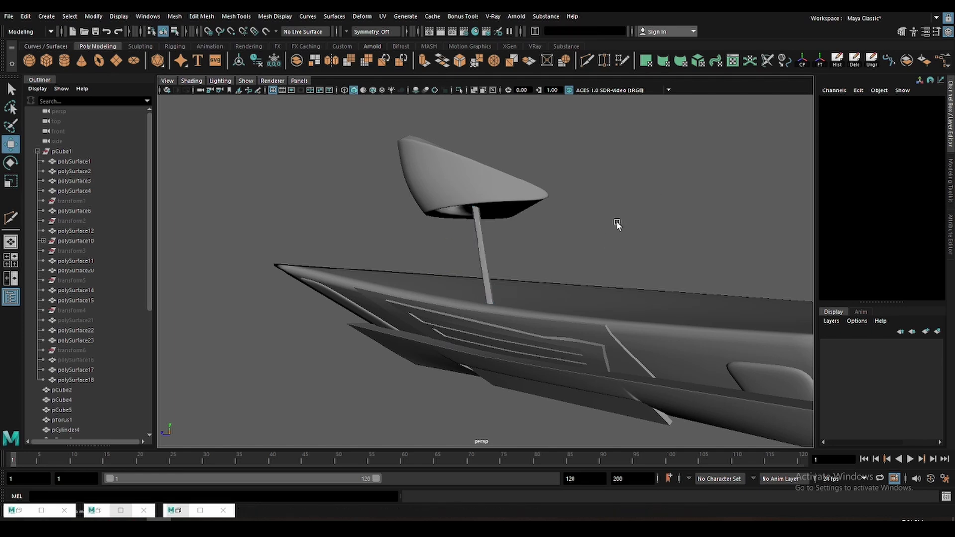
alt+right_drag(617, 221, 441, 285)
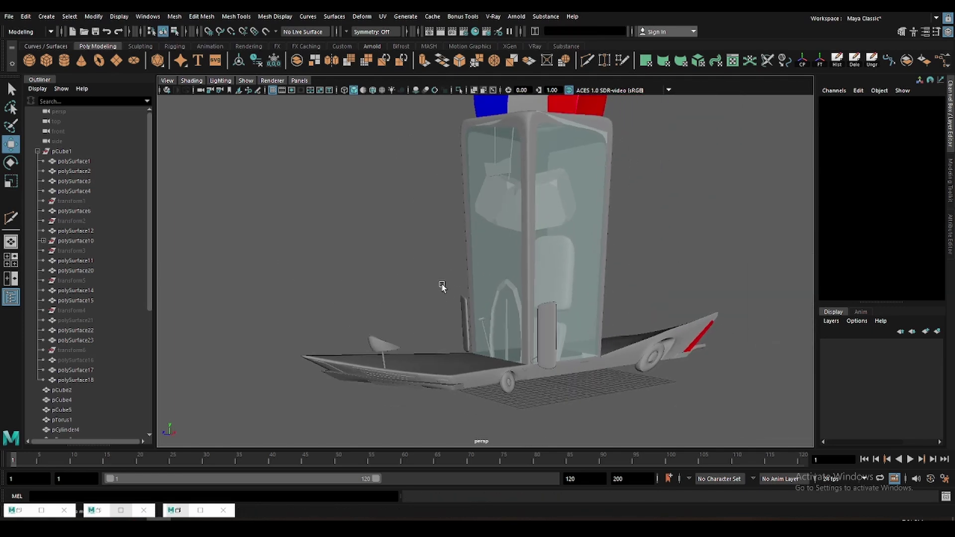
mouse_move(424, 305)
alt+mouse_down()
mouse_move(398, 271)
mouse_move(471, 241)
alt+mouse_up()
mouse_move(471, 241)
alt+right_down()
mouse_move(454, 270)
mouse_move(475, 266)
alt+right_up()
mouse_move(476, 266)
alt+mouse_down()
mouse_move(462, 264)
mouse_move(503, 290)
alt+mouse_up()
- Orbit around the cabin, briefly selecting then clearing the seat
click(503, 289)
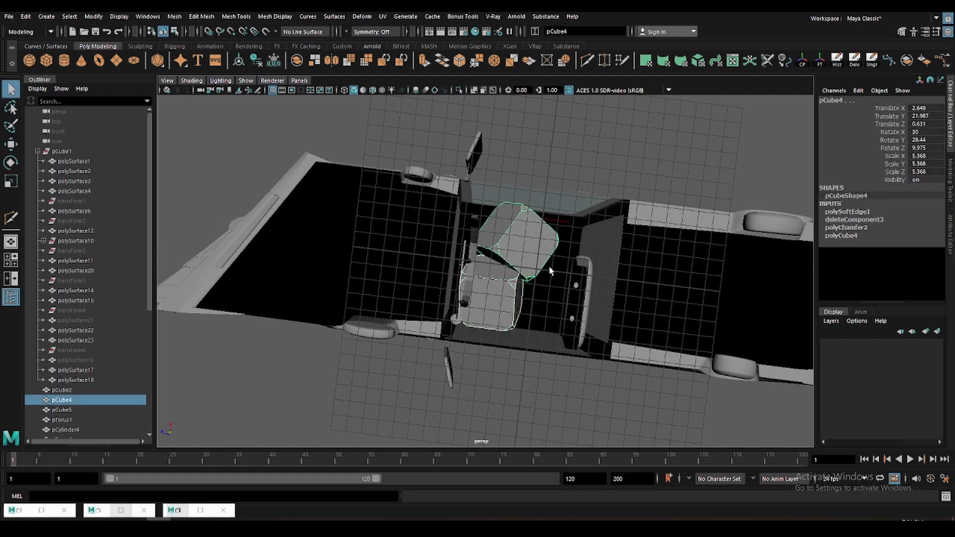
alt+drag(548, 266, 507, 254)
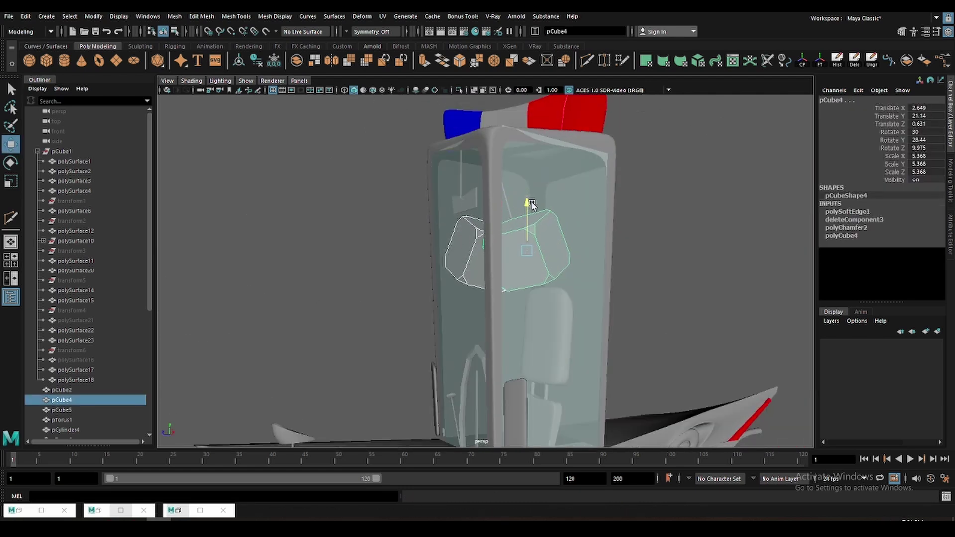
scroll(531, 204, down, 5)
click(588, 234)
mouse_move(588, 235)
alt+mouse_down()
mouse_move(547, 249)
mouse_move(481, 250)
mouse_move(526, 220)
alt+mouse_up()
scroll(528, 264, up, 3)
- Extrude the cabin frame with Ctrl+E and set its thickness to -0.09
click(527, 262)
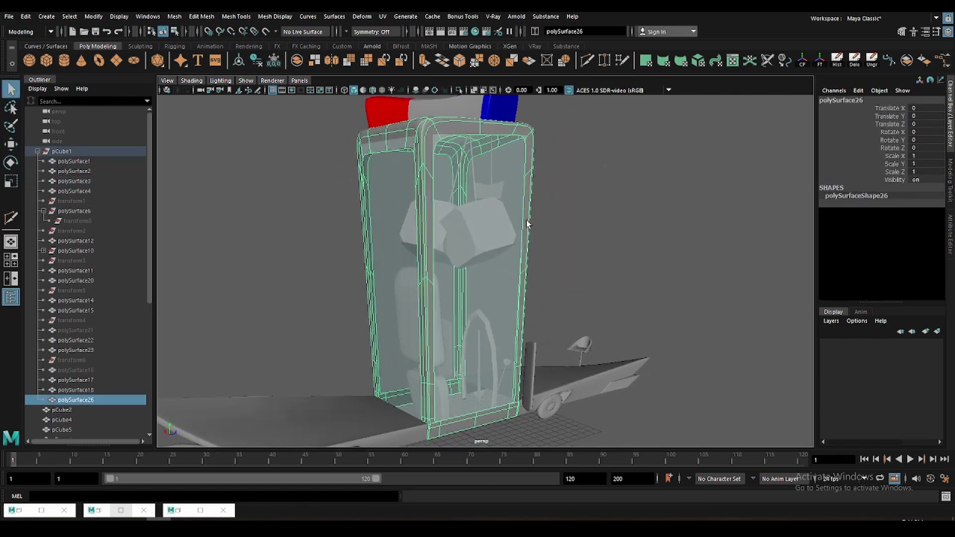
key(w)
scroll(526, 220, up, 2)
scroll(617, 189, up, 2)
key(ctrl+e)
scroll(617, 229, up, 3)
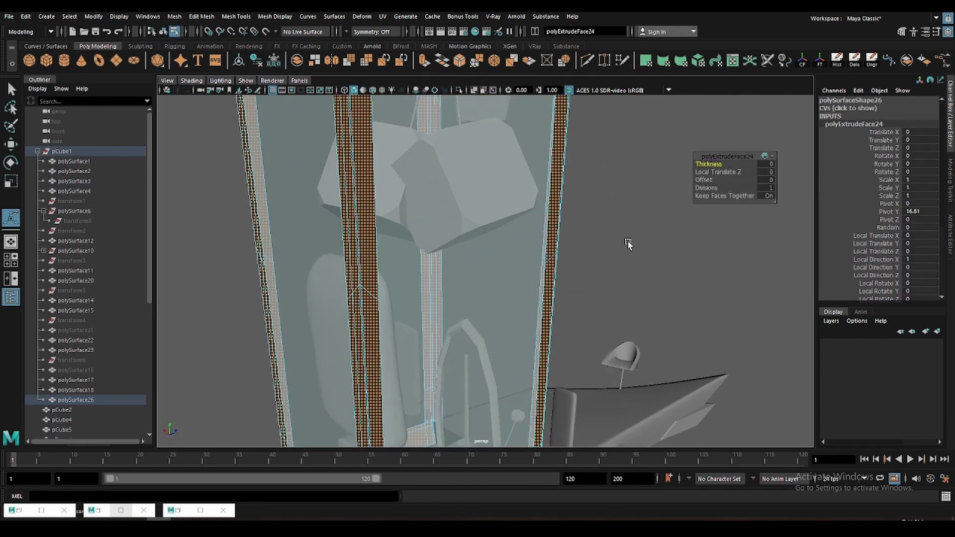
alt+drag(629, 244, 662, 199)
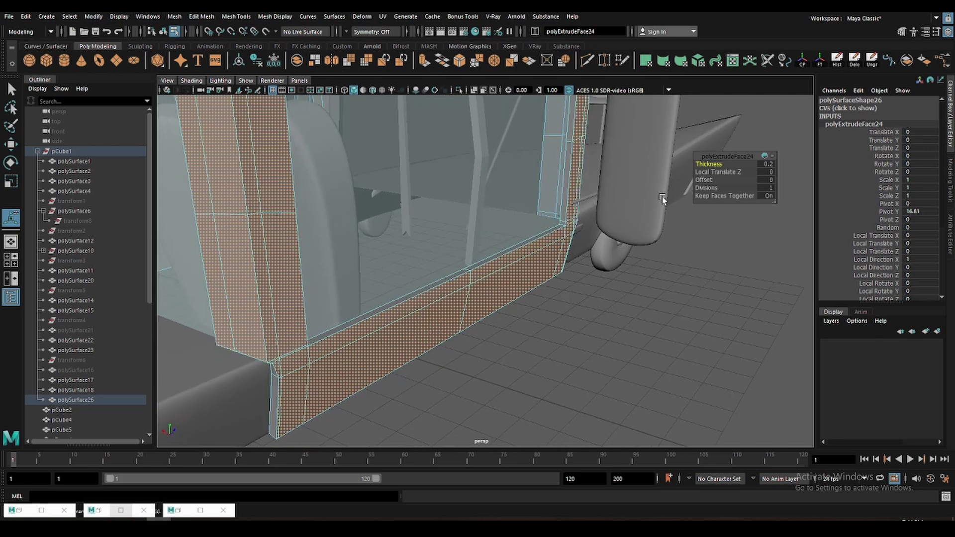
scroll(577, 327, up, 2)
key(ctrl+z)
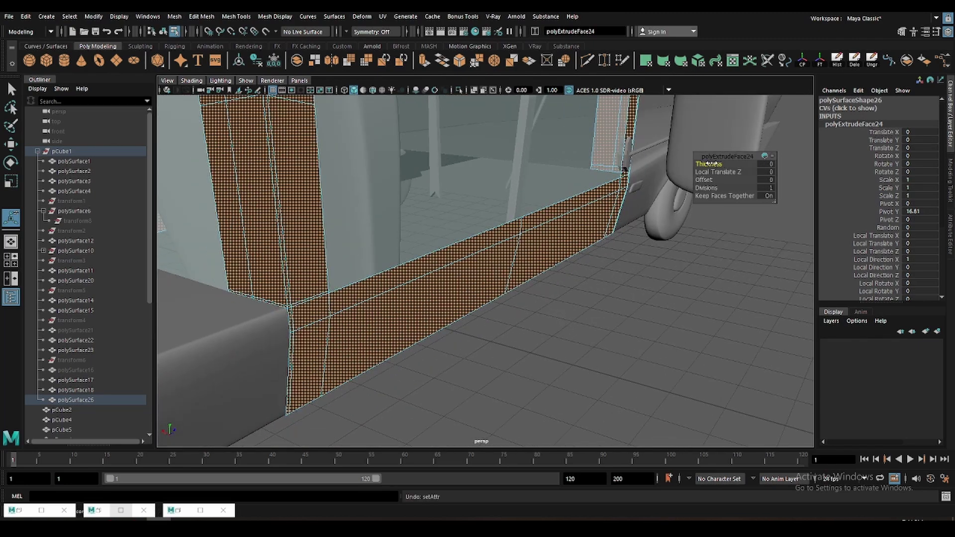
drag(709, 164, 705, 164)
key(w)
- Preview the cabin smoothed and frame the front glass panel
mouse_move(597, 241)
alt+mouse_down()
mouse_move(498, 296)
mouse_move(834, 115)
alt+mouse_up()
key(f)
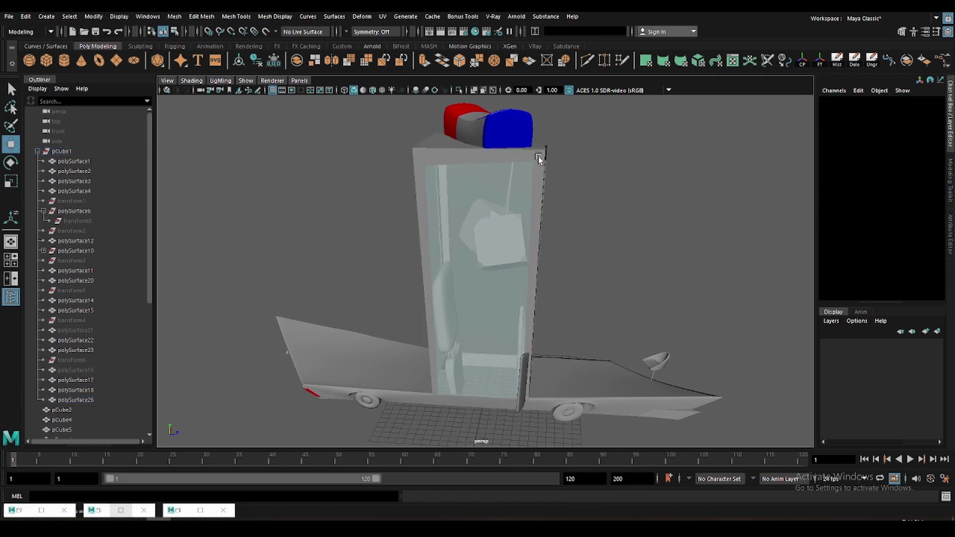
key(3)
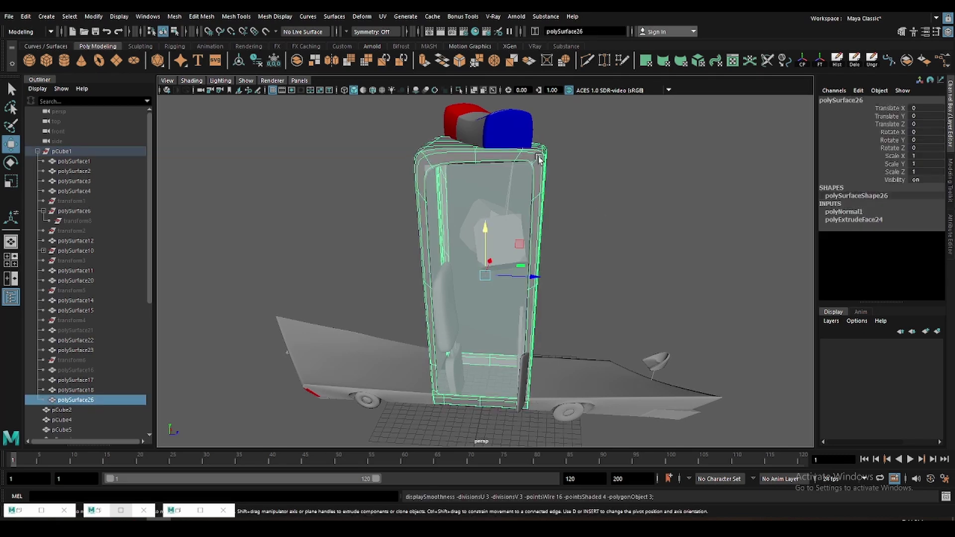
mouse_move(575, 236)
alt+mouse_down()
mouse_move(482, 222)
mouse_move(693, 196)
alt+mouse_up()
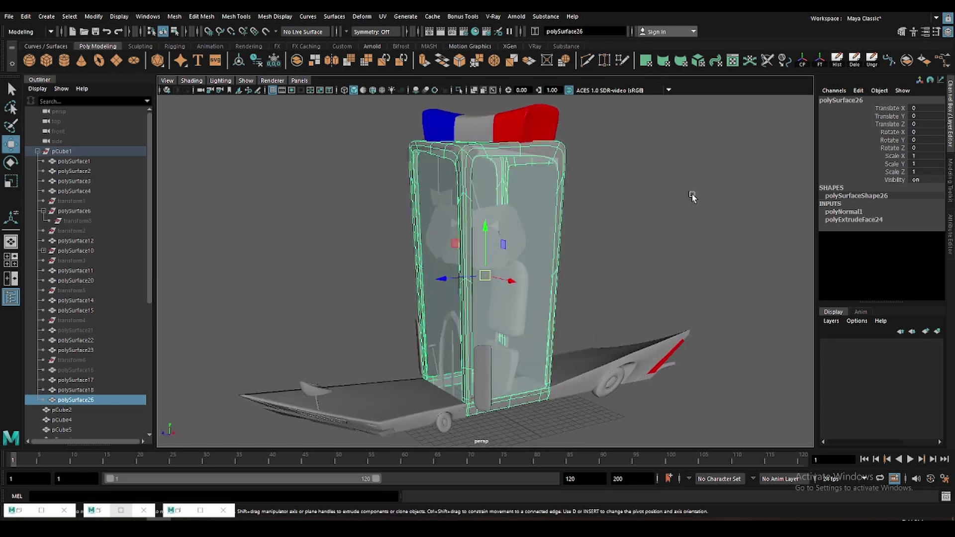
click(486, 224)
key(f)
alt+drag(495, 283, 640, 213)
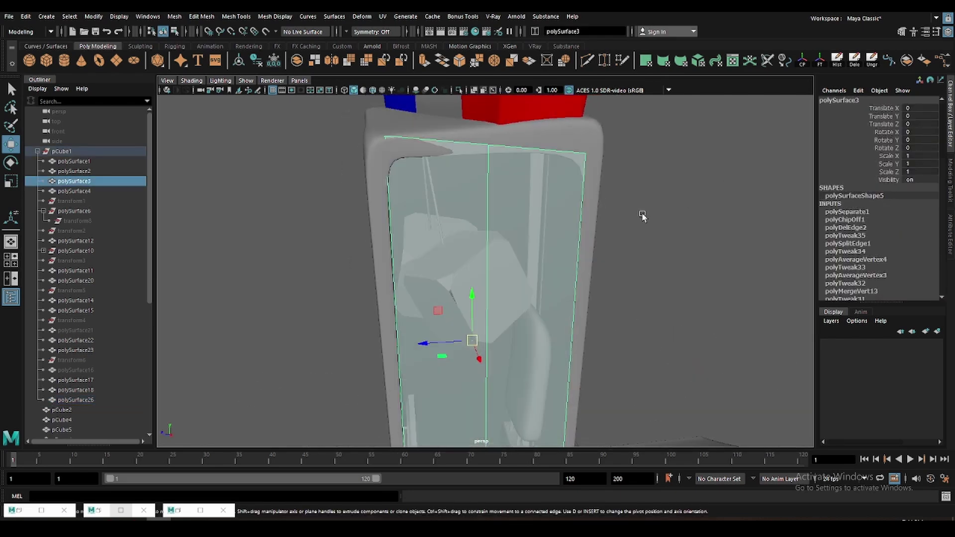
- Select the glass panel's top vertices and turn on Wireframe on Shaded
key(F9)
mouse_move(445, 189)
mouse_down()
mouse_move(388, 120)
mouse_move(451, 166)
mouse_move(454, 384)
mouse_move(454, 334)
mouse_move(401, 350)
mouse_up()
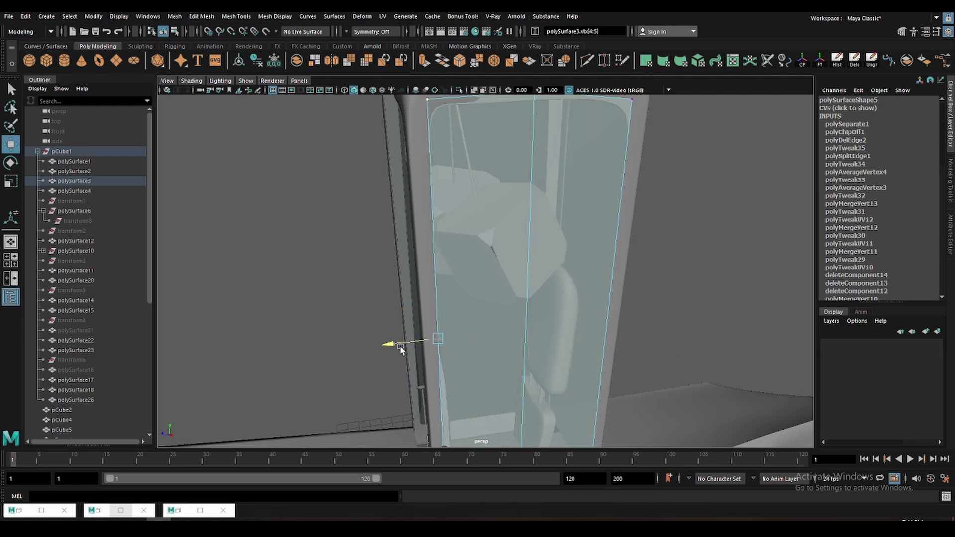
key(F8)
mouse_move(476, 317)
alt+mouse_down()
mouse_move(517, 309)
mouse_move(517, 319)
mouse_move(572, 268)
alt+mouse_up()
click(372, 90)
key(f)
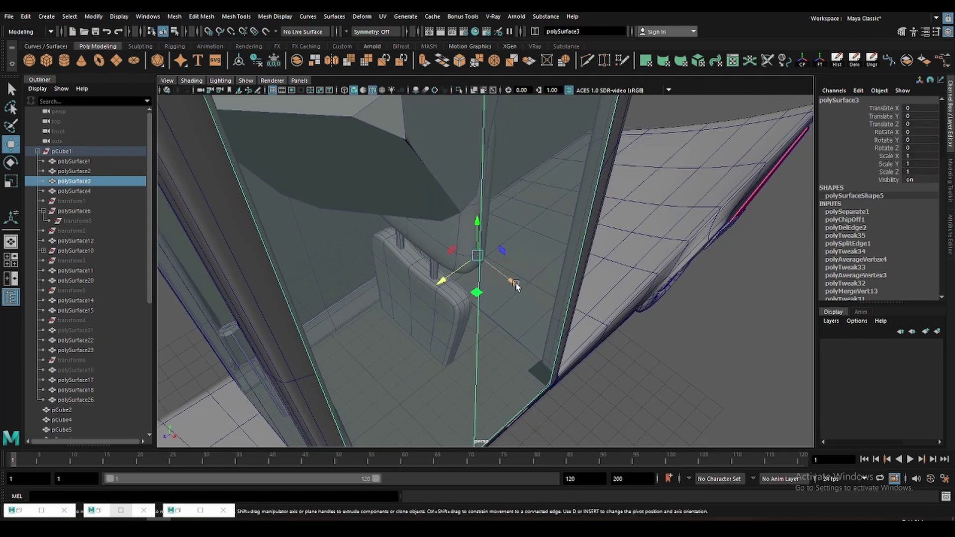
mouse_move(513, 283)
alt+mouse_down()
mouse_move(523, 292)
mouse_move(292, 309)
alt+mouse_up()
- Isolate polySurface26 with Ctrl+1 and tumble down to its base rails
click(292, 309)
key(f)
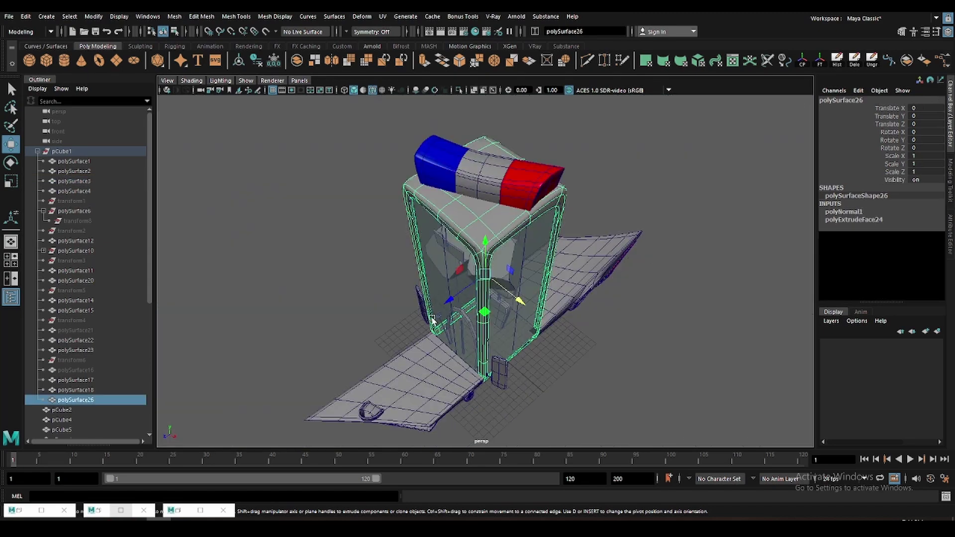
key(ctrl+1)
scroll(602, 202, up, 5)
alt+drag(602, 202, 595, 283)
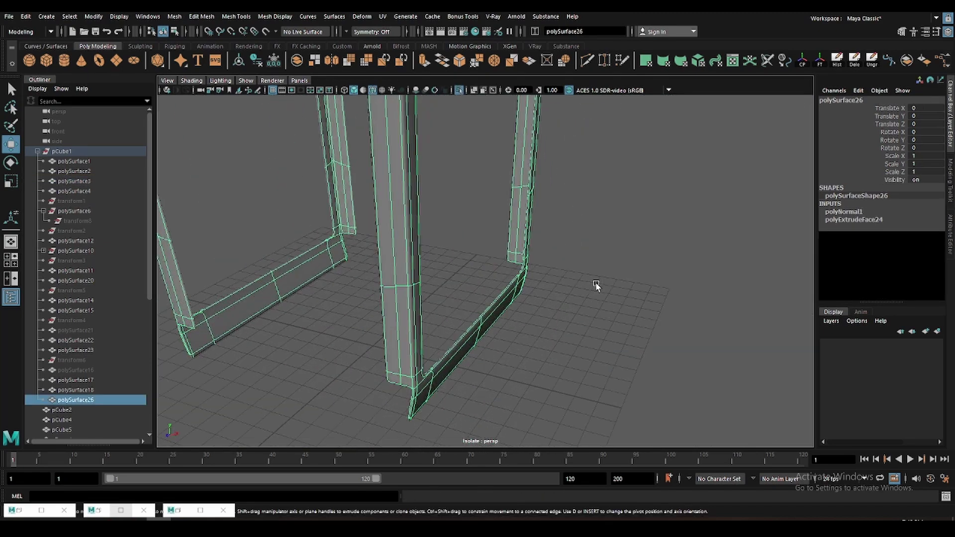
- Delete the two stray faces at the cabin frame's bottom bend
scroll(586, 222, up, 3)
alt+drag(585, 222, 629, 228)
scroll(509, 234, up, 3)
key(q)
key(ctrl+F11)
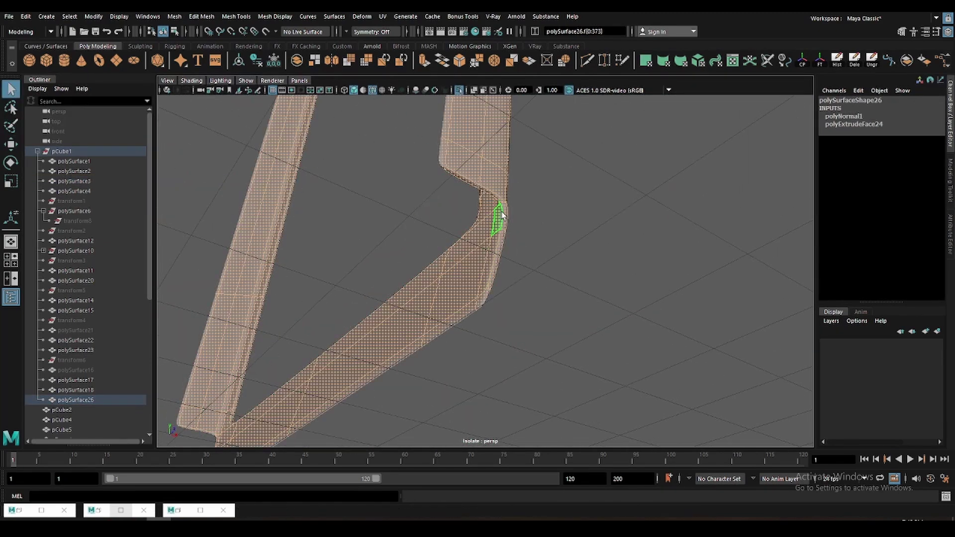
click(520, 222)
mouse_move(523, 222)
alt+mouse_down()
mouse_move(418, 222)
mouse_move(283, 335)
mouse_move(313, 317)
mouse_move(423, 362)
mouse_move(308, 147)
mouse_move(459, 357)
mouse_move(497, 275)
mouse_move(519, 271)
mouse_move(531, 296)
mouse_move(565, 260)
mouse_move(599, 290)
mouse_move(624, 275)
alt+mouse_up()
key(Delete)
click(308, 147)
key(Delete)
- Add three edge loops along the cabin frame's base
key(F8)
key(w)
shift+right_drag(625, 275, 546, 396)
click(546, 397)
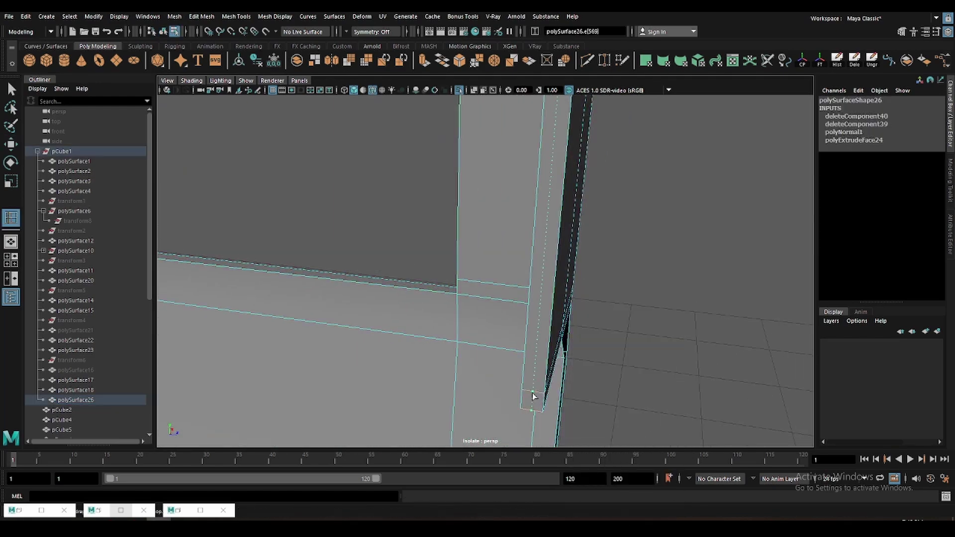
mouse_move(533, 395)
alt+mouse_down()
mouse_move(629, 386)
mouse_move(369, 411)
mouse_move(384, 270)
mouse_move(366, 284)
mouse_move(428, 252)
mouse_move(399, 273)
mouse_move(406, 327)
mouse_move(518, 198)
mouse_move(376, 170)
alt+mouse_up()
click(382, 270)
click(406, 330)
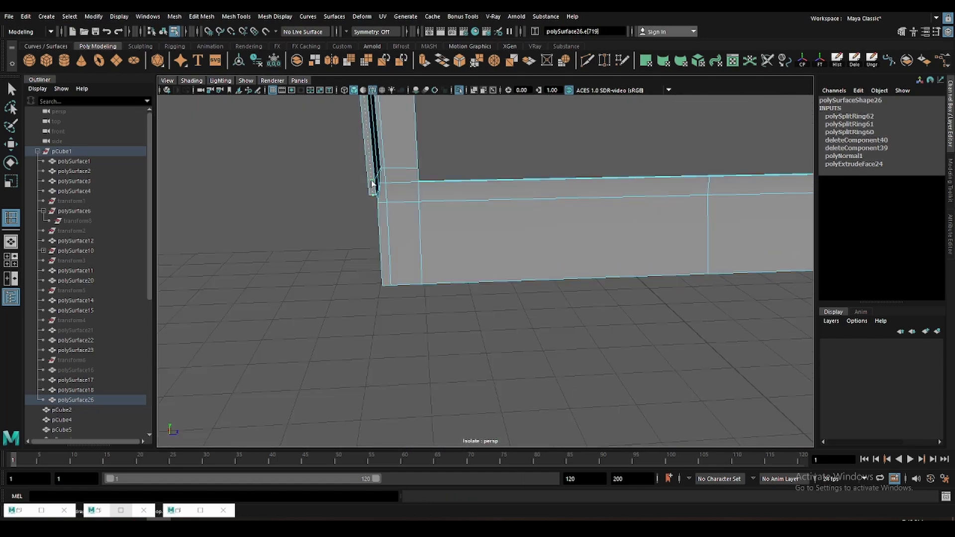
- Preview the frame smoothed, show the rest of the car again, and save the scene
key(F8)
key(f)
key(3)
click(471, 207)
mouse_move(471, 207)
alt+mouse_down()
mouse_move(591, 253)
mouse_move(497, 239)
alt+mouse_up()
click(459, 91)
key(ctrl+s)
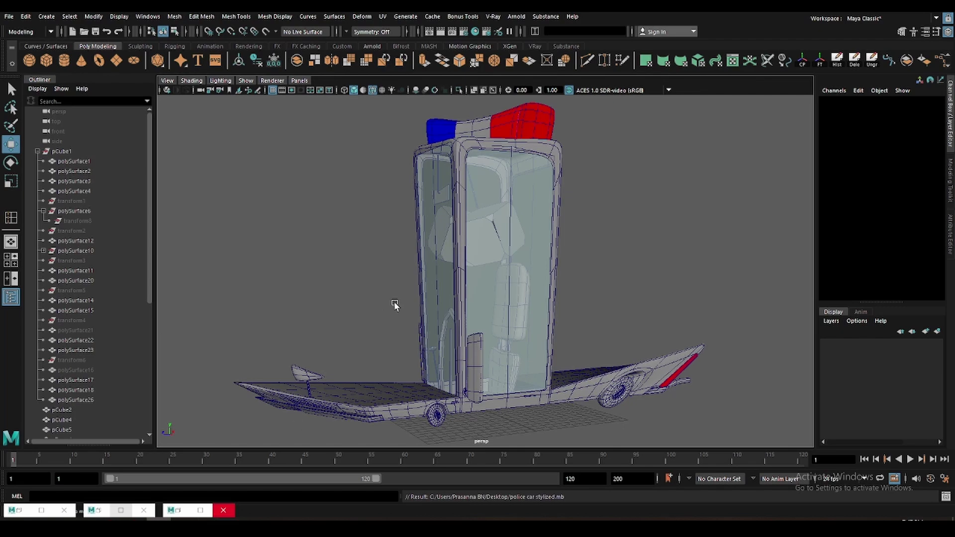
- Select the side and front glass panels and check the front panel's top corner vertex
mouse_move(394, 305)
alt+mouse_down()
mouse_move(348, 242)
mouse_move(459, 194)
alt+mouse_up()
click(460, 184)
key(f)
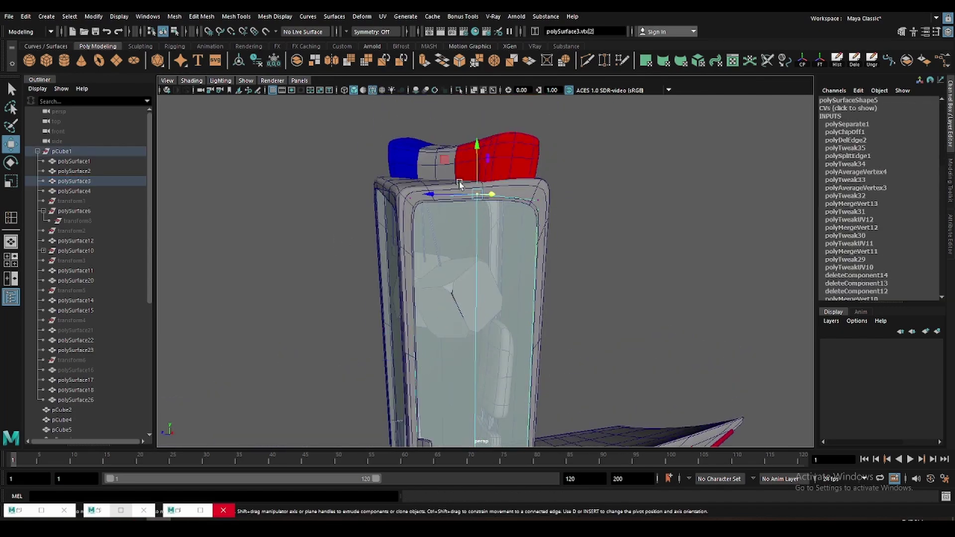
key(F8)
scroll(547, 189, down, 5)
mouse_move(608, 198)
alt+mouse_down()
mouse_move(559, 261)
mouse_move(511, 279)
mouse_move(326, 260)
mouse_move(711, 210)
alt+mouse_up()
scroll(516, 308, up, 5)
scroll(516, 309, down, 2)
click(326, 260)
key(F9)
click(550, 183)
key(F8)
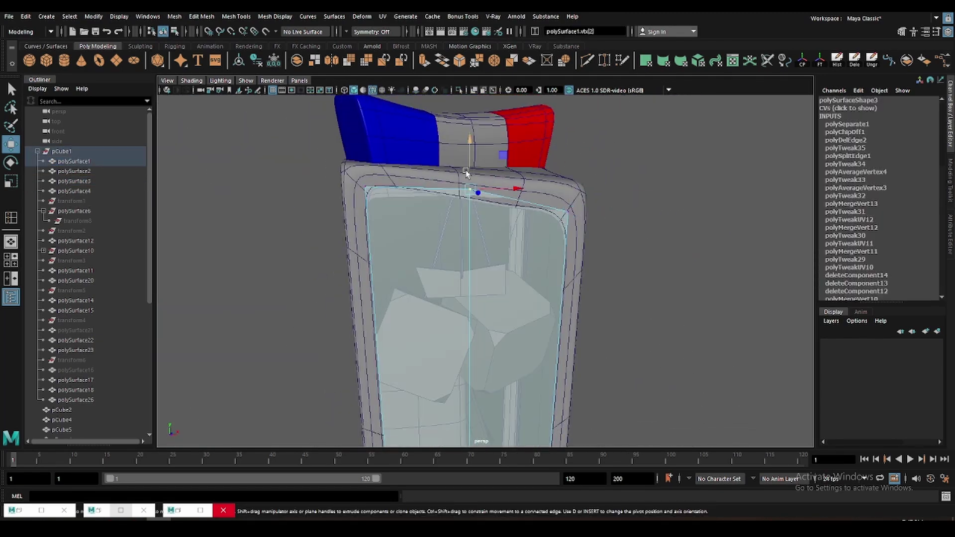
- Push the front glass panel slightly back inside the cabin frame
mouse_move(552, 178)
alt+mouse_down()
mouse_move(592, 312)
mouse_move(497, 249)
alt+mouse_up()
scroll(497, 249, up, 5)
scroll(474, 283, up, 3)
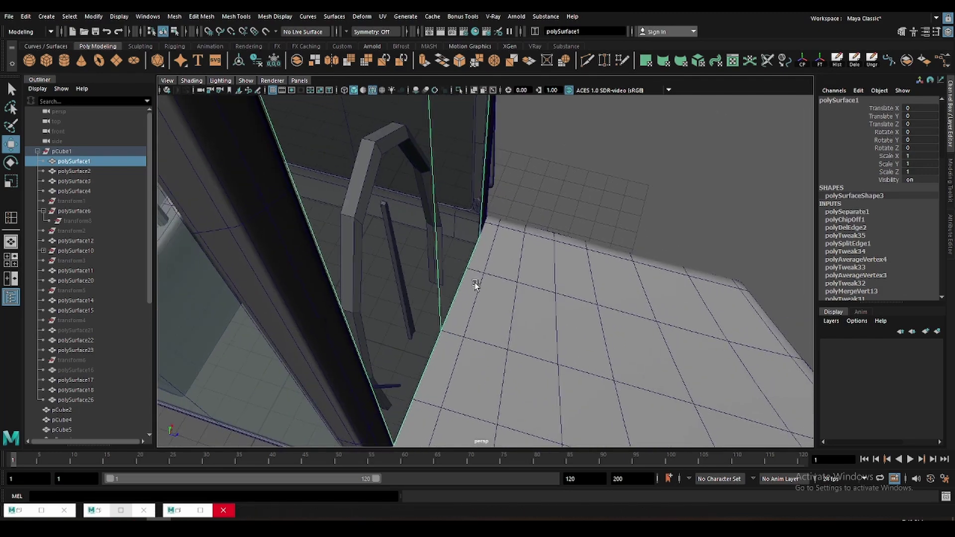
click(328, 310)
key(ctrl+z)
scroll(448, 249, up, 3)
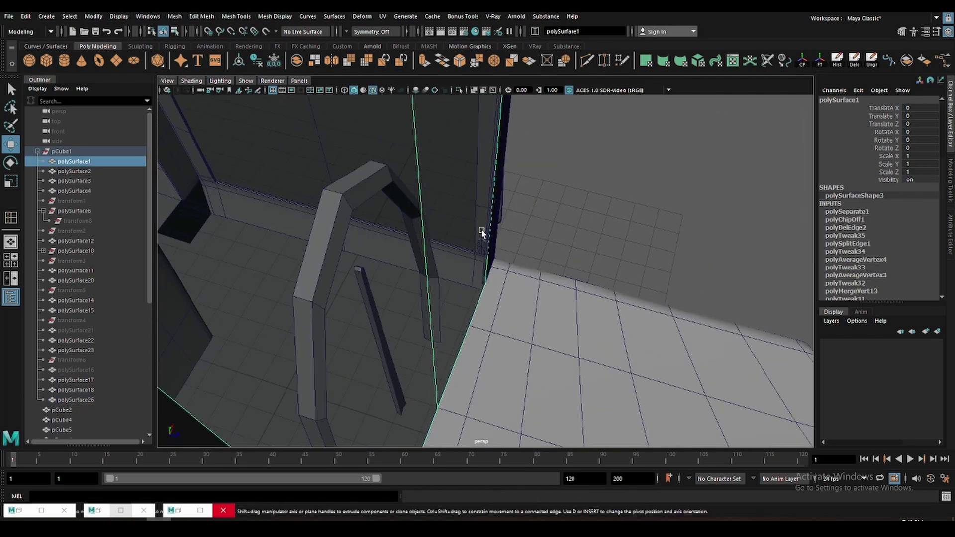
scroll(481, 232, up, 3)
scroll(447, 269, up, 1)
drag(401, 303, 523, 331)
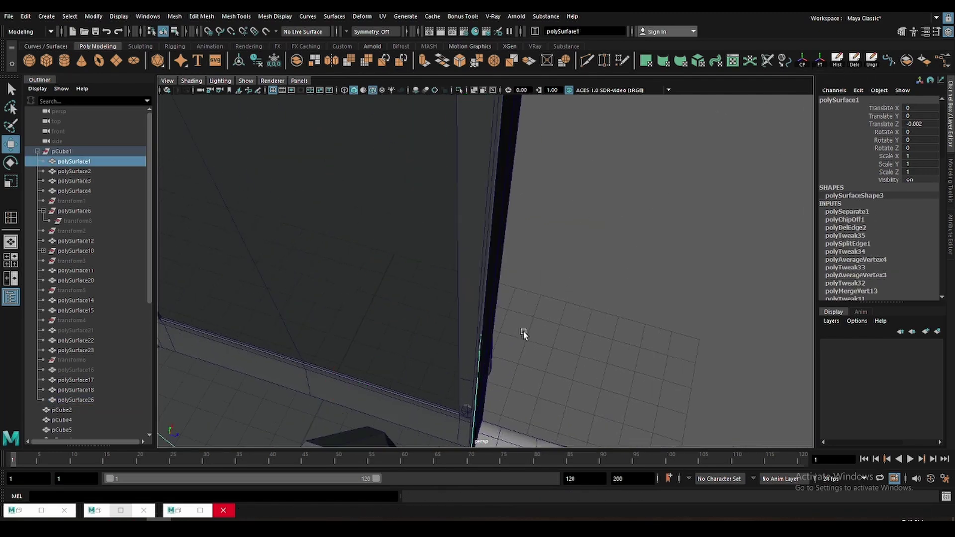
scroll(548, 241, up, 3)
scroll(567, 252, up, 2)
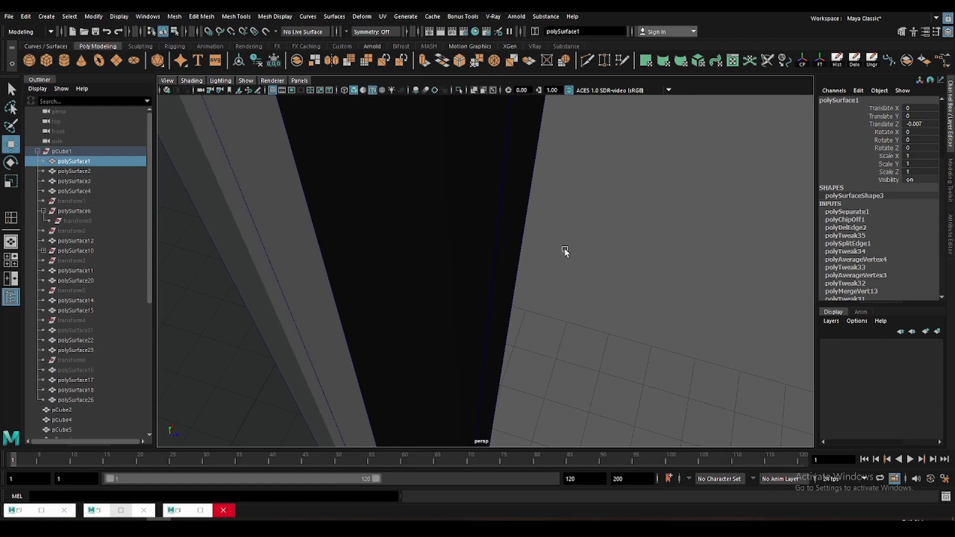
scroll(567, 253, down, 5)
scroll(569, 256, down, 2)
- Select the door glass and the other side glass, checking its top-centre vertex
click(404, 326)
scroll(404, 324, up, 3)
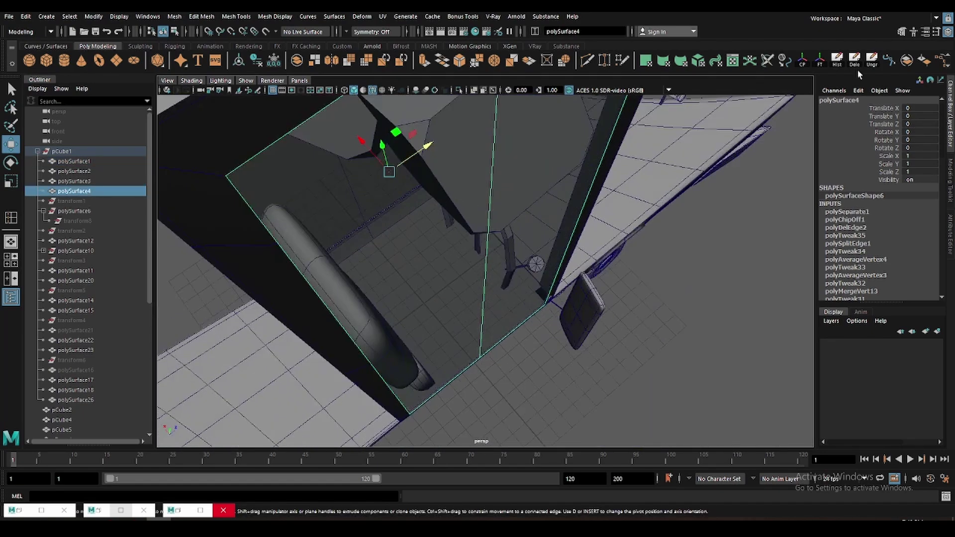
scroll(503, 298, up, 3)
scroll(502, 297, up, 3)
scroll(640, 291, up, 2)
scroll(612, 318, down, 1)
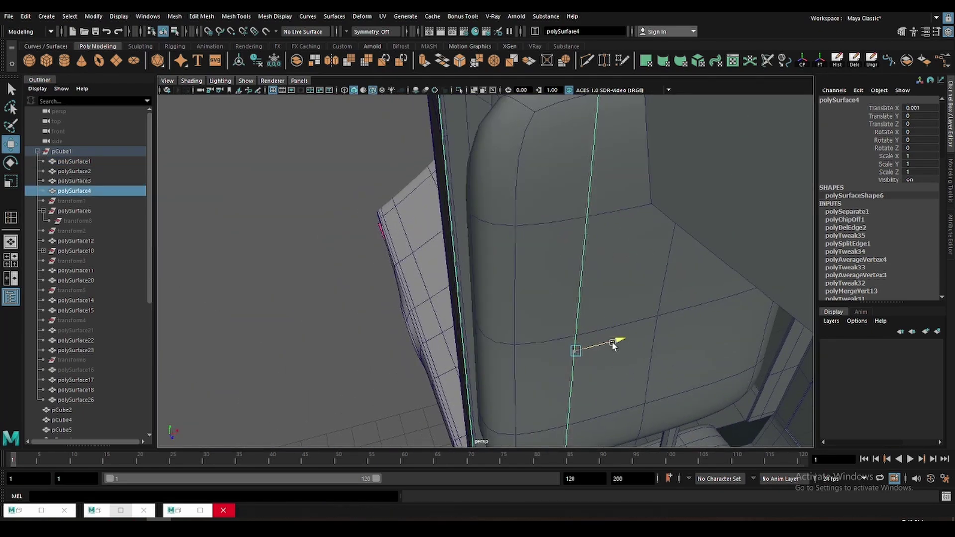
scroll(474, 225, up, 3)
scroll(480, 236, up, 3)
scroll(471, 237, down, 3)
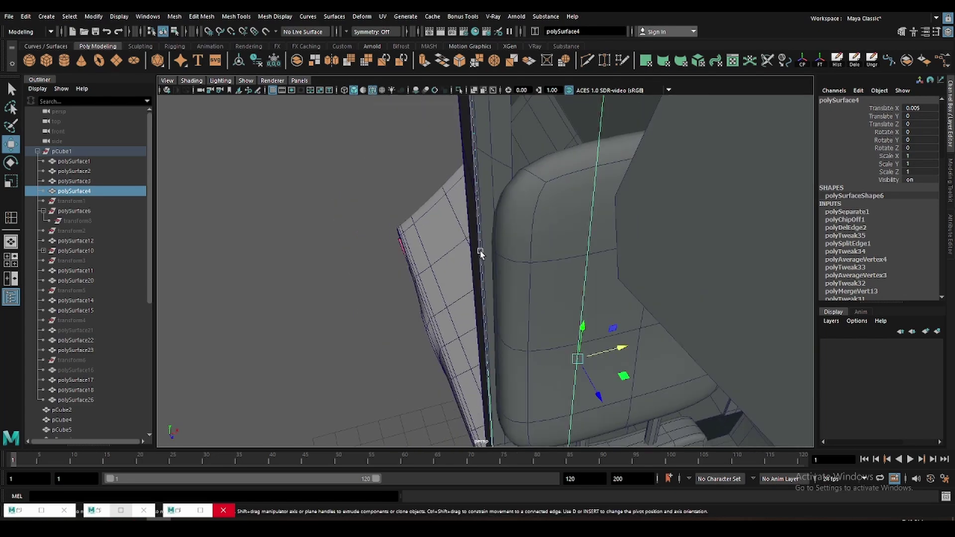
scroll(479, 250, down, 3)
scroll(645, 207, up, 3)
click(452, 233)
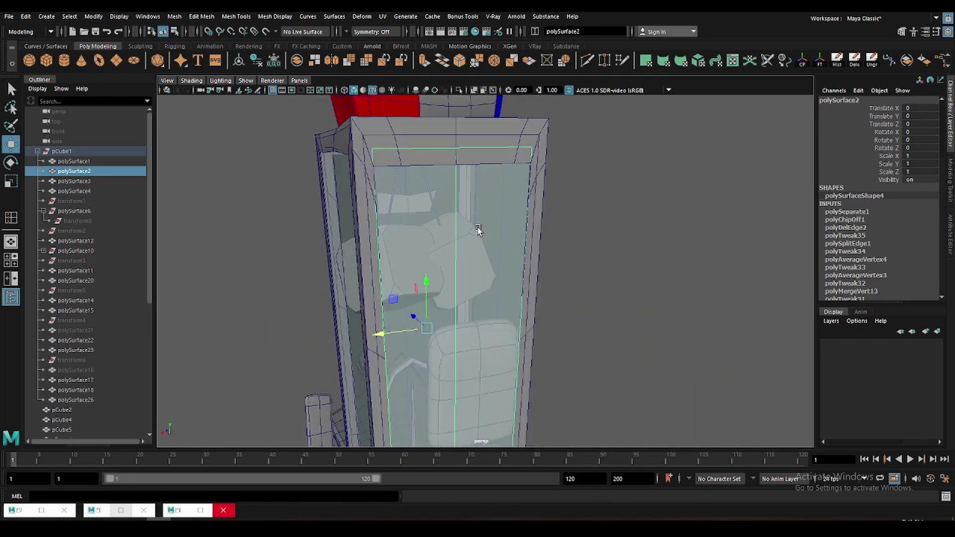
key(F9)
click(442, 148)
key(F8)
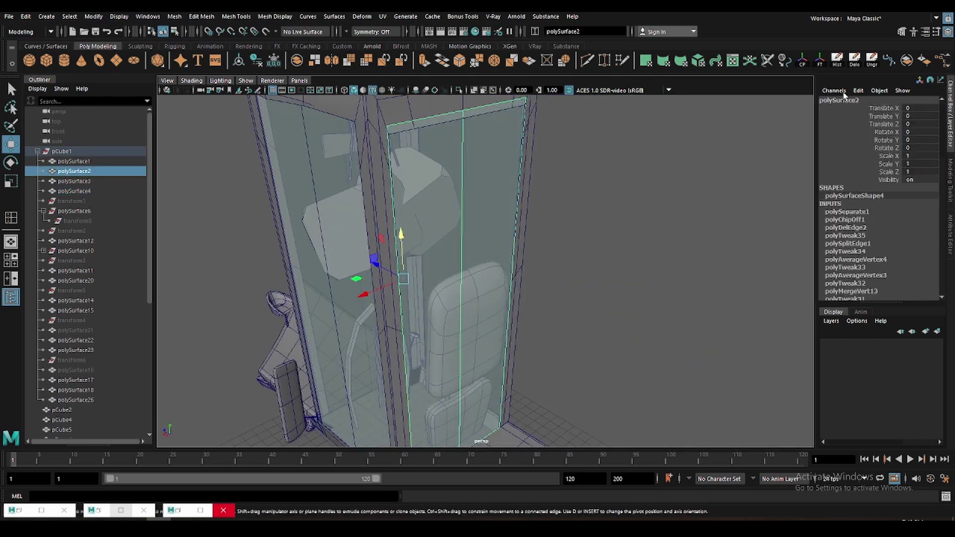
scroll(399, 330, up, 3)
scroll(399, 330, up, 2)
scroll(399, 330, up, 2)
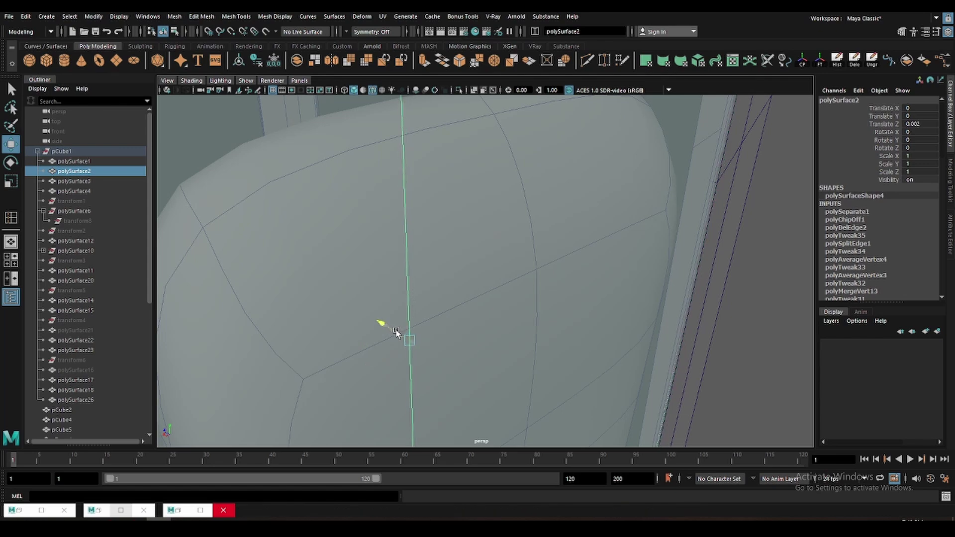
scroll(398, 330, down, 5)
- Nudge the door glass slightly inward to fit the frame, then view the whole car
click(528, 253)
alt+drag(589, 214, 447, 320)
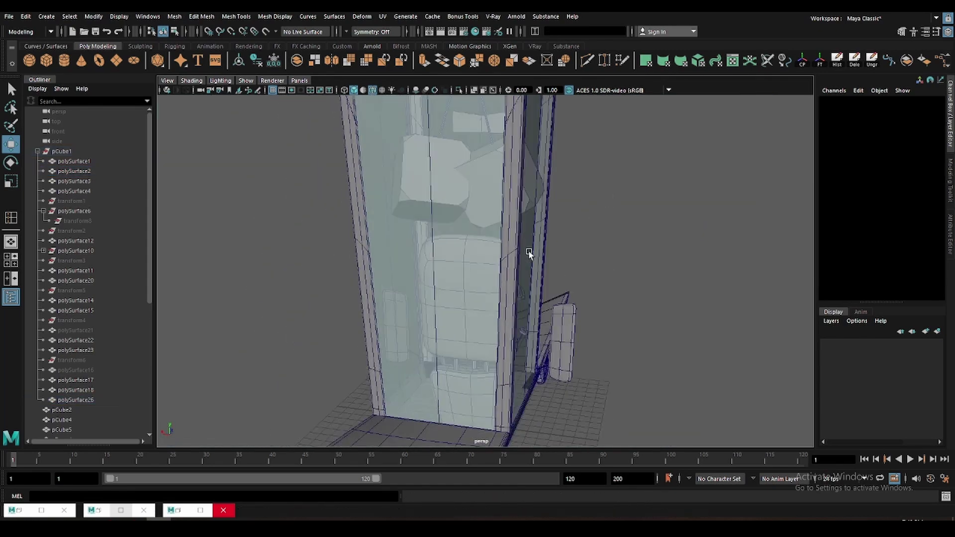
click(519, 269)
mouse_move(519, 269)
alt+mouse_down()
mouse_move(575, 285)
mouse_move(599, 241)
alt+mouse_up()
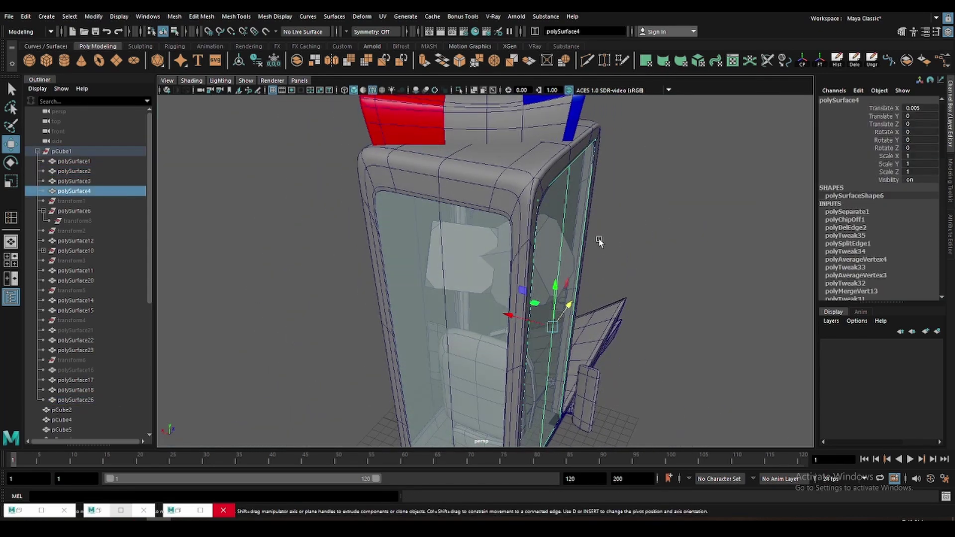
scroll(576, 309, up, 5)
alt+drag(575, 309, 585, 299)
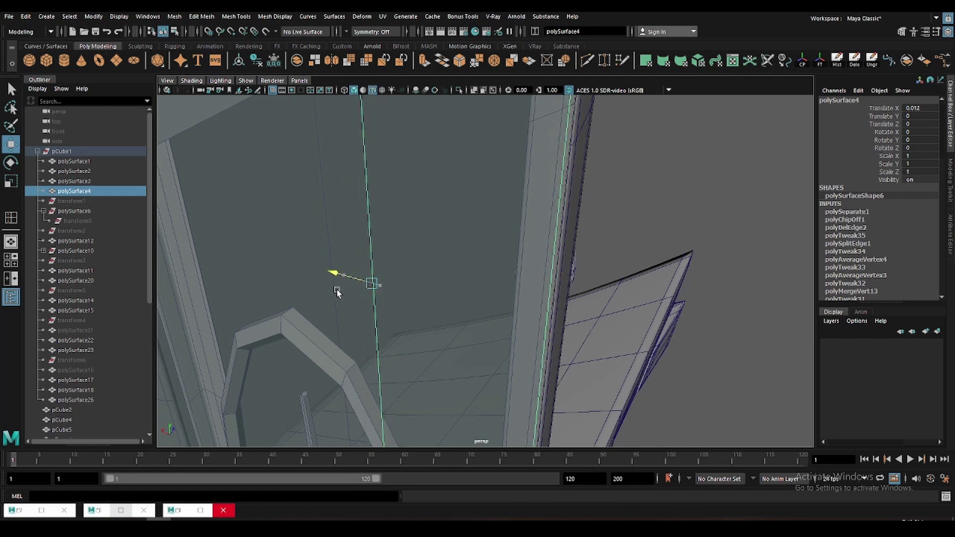
alt+drag(565, 259, 258, 309)
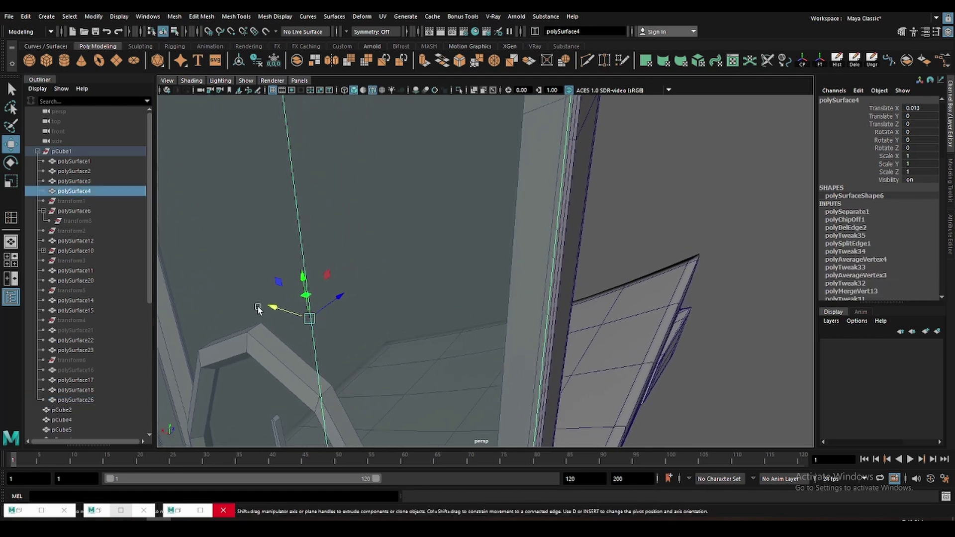
click(652, 191)
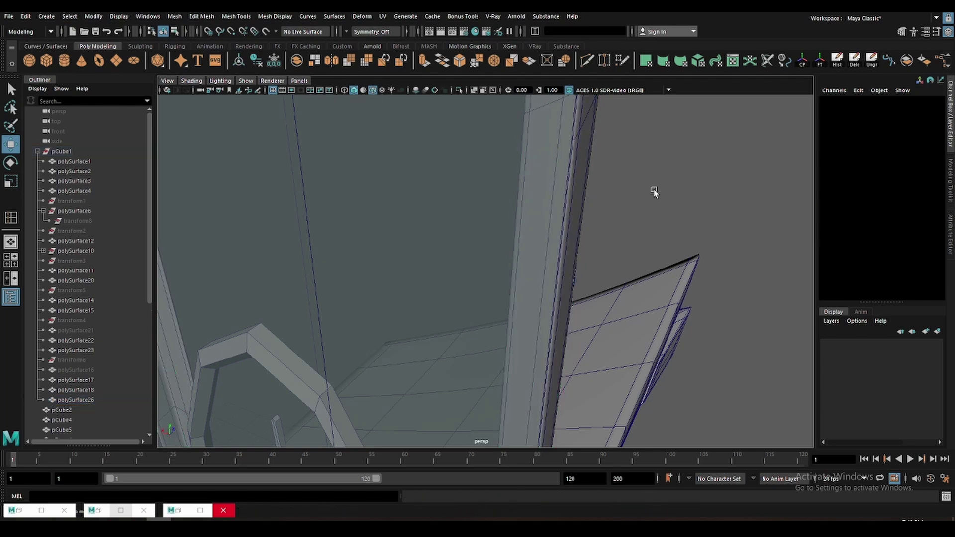
scroll(523, 234, down, 5)
scroll(517, 272, down, 3)
mouse_move(518, 273)
alt+mouse_down()
mouse_move(427, 251)
mouse_move(395, 97)
mouse_move(454, 284)
mouse_move(428, 253)
alt+mouse_up()
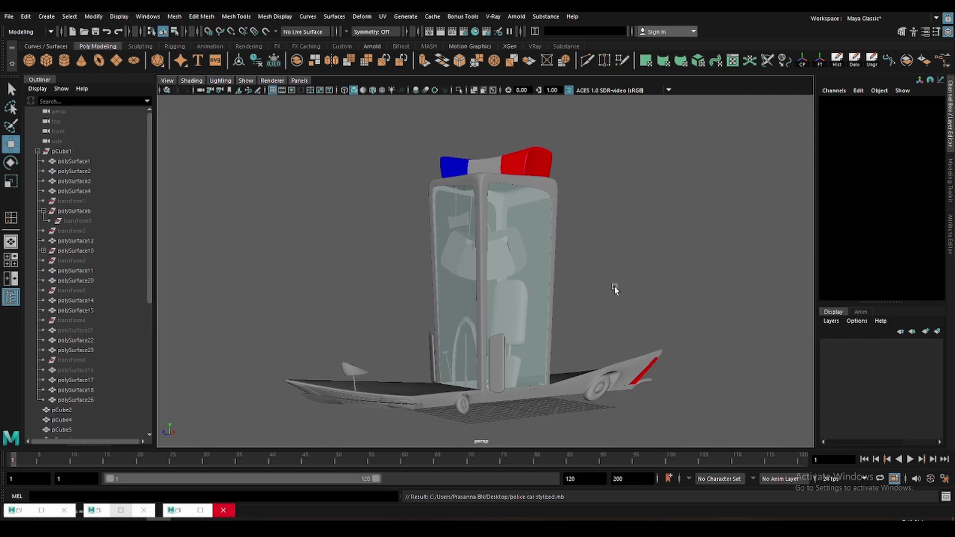
- Select all the car's pieces and delete their construction history
alt+middle_drag(615, 290, 551, 206)
click(487, 170)
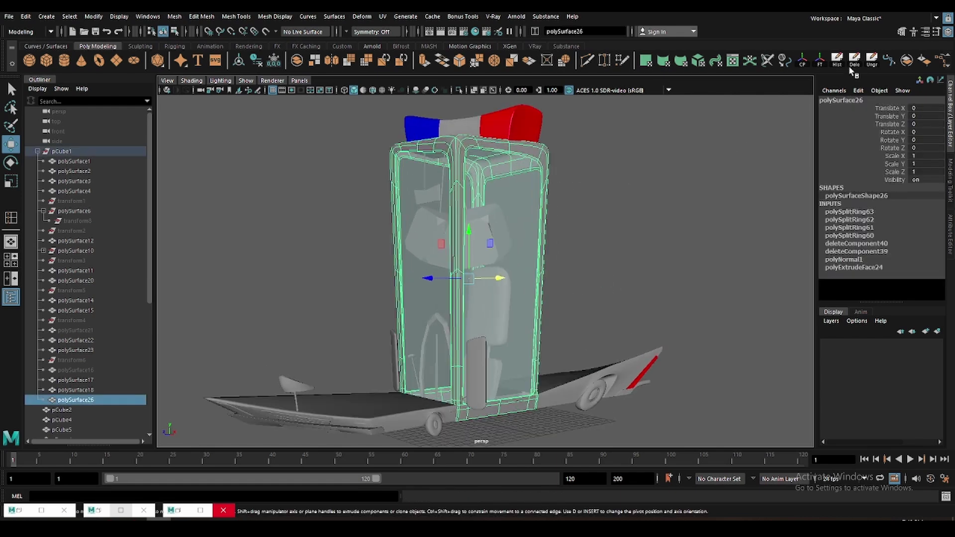
scroll(369, 207, down, 5)
click(837, 61)
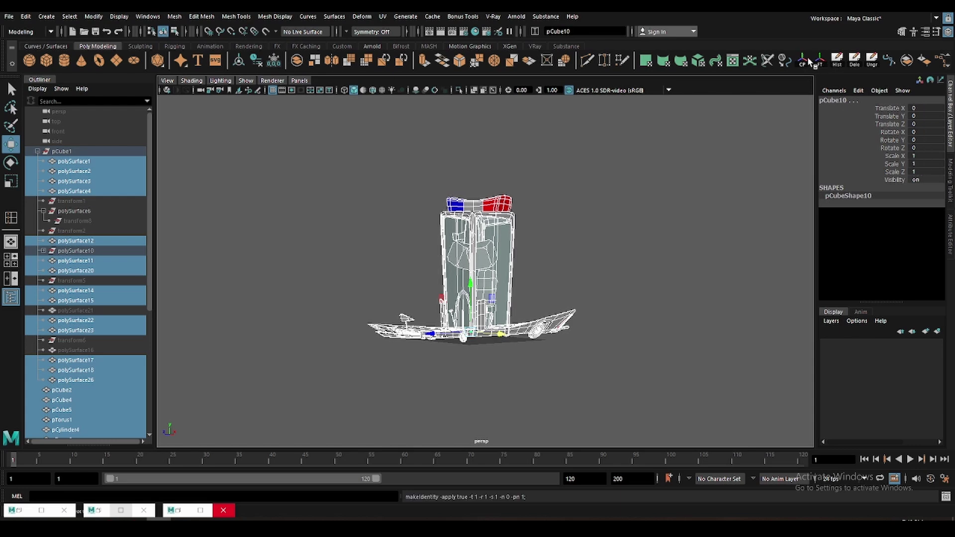
scroll(565, 209, up, 5)
- Assign a new white Blinn material to the cabin shell
click(455, 202)
right_click(648, 133)
click(628, 380)
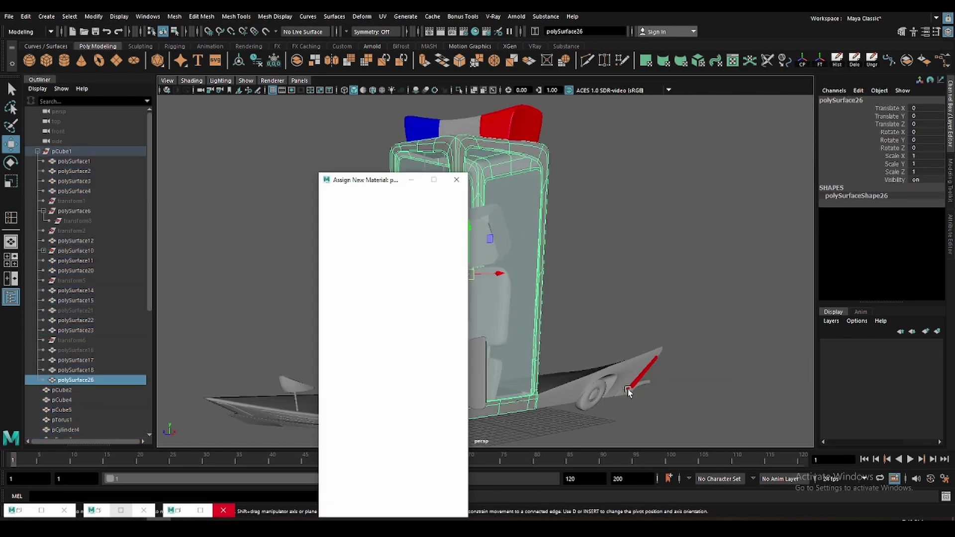
click(414, 236)
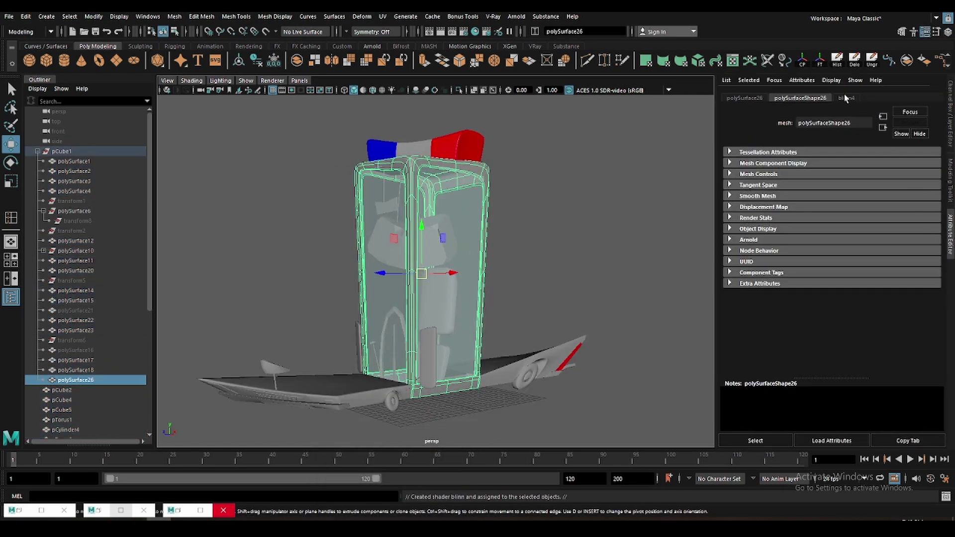
- Assign a new Blinn material (blinn5) to the front and rear body panels
scroll(647, 298, up, 3)
click(614, 323)
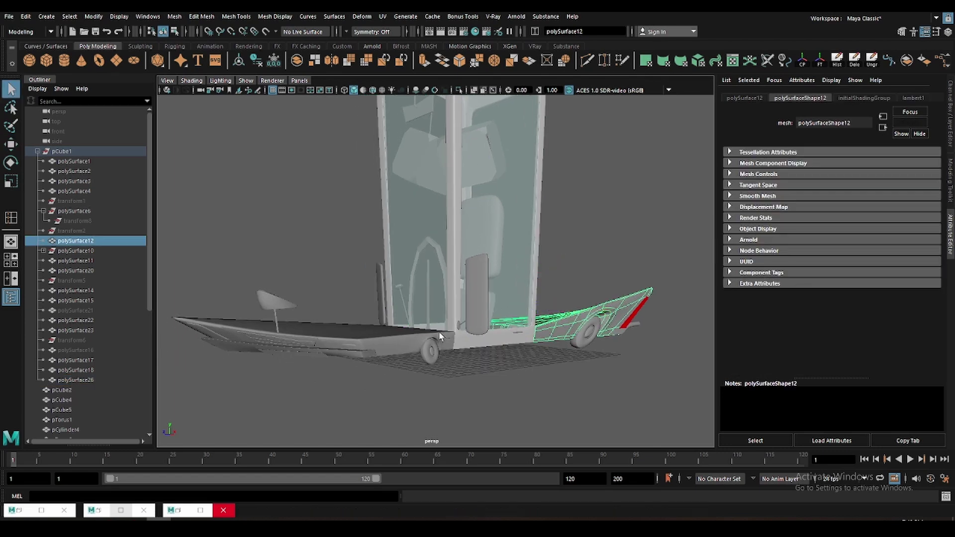
shift+click(413, 339)
right_click(605, 315)
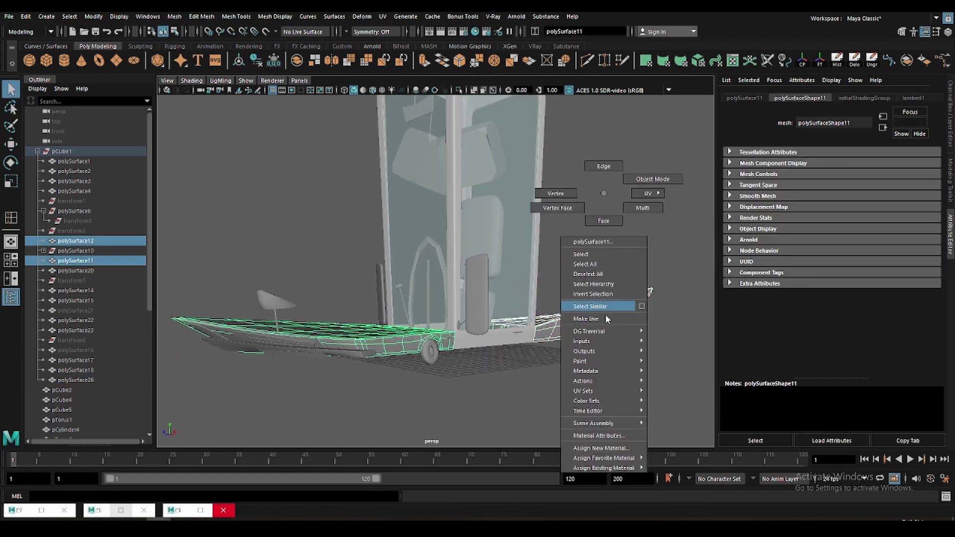
click(595, 449)
click(414, 237)
- Tint the body Blinn light sky blue and raise its eccentricity to 0.708
click(823, 214)
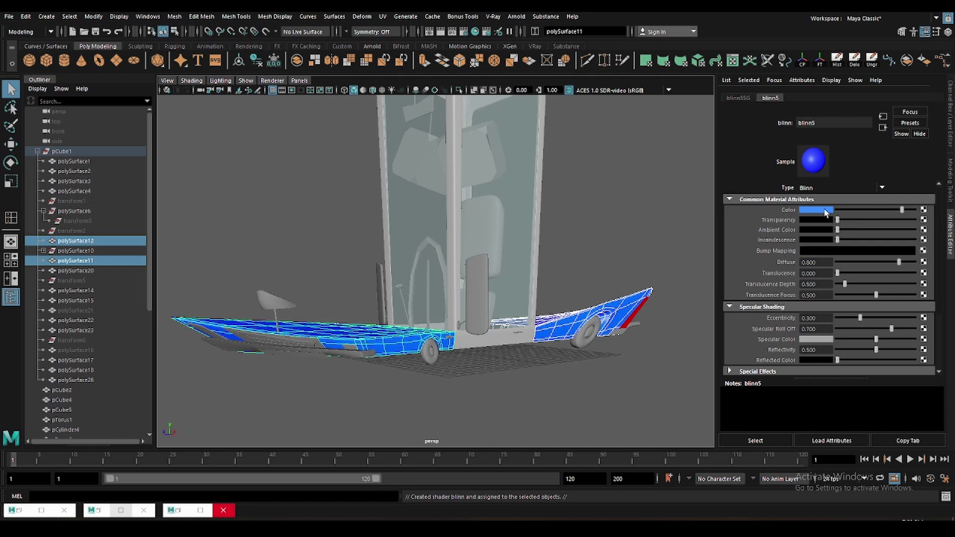
click(823, 213)
drag(835, 258, 843, 259)
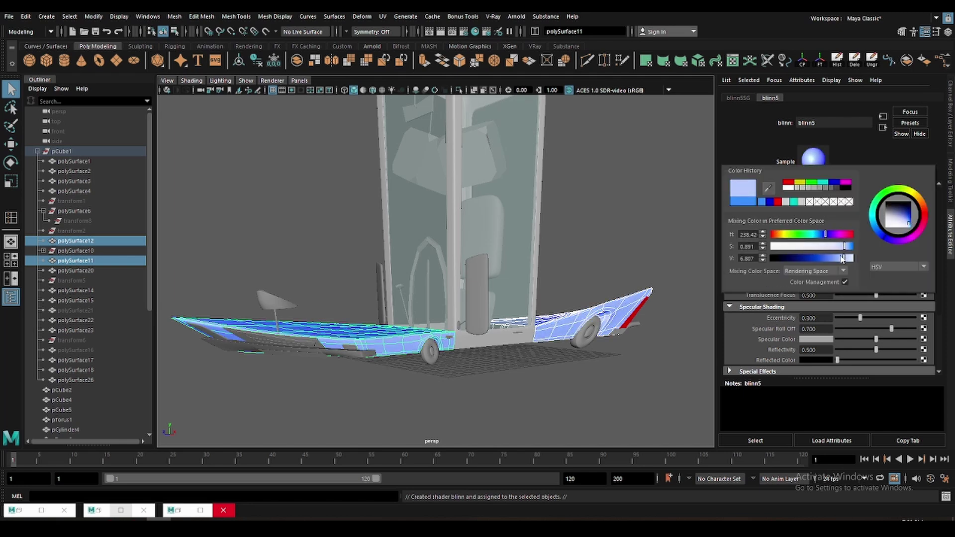
click(778, 436)
drag(901, 209, 880, 209)
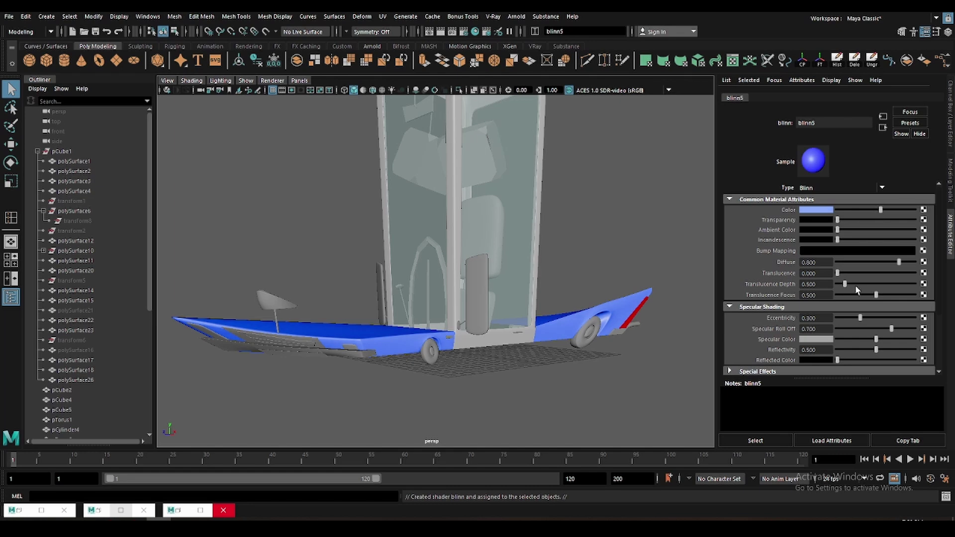
drag(860, 318, 869, 317)
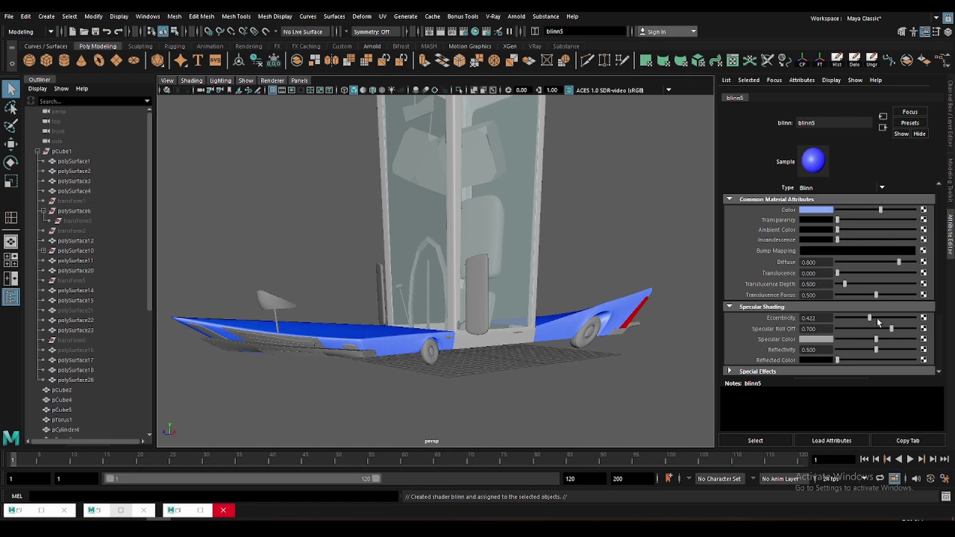
click(819, 213)
click(822, 253)
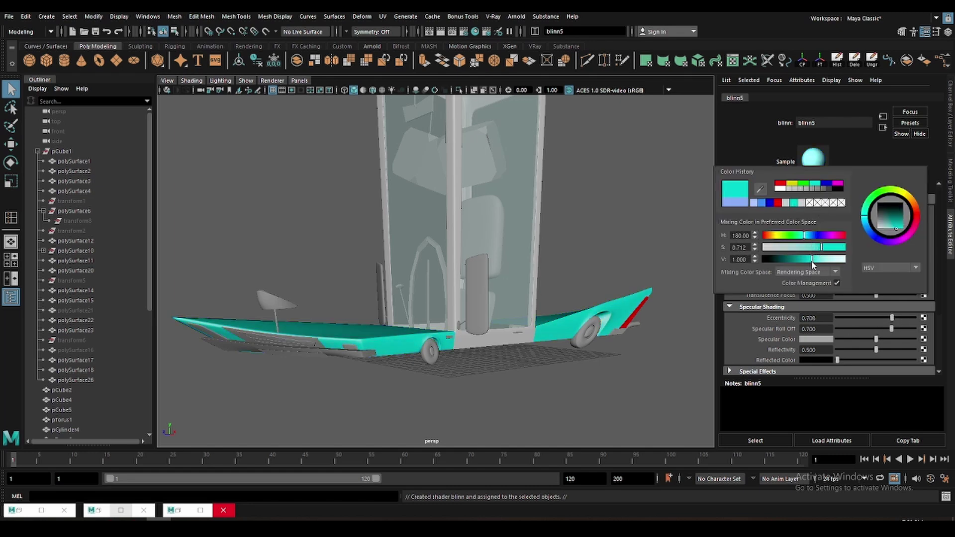
click(808, 236)
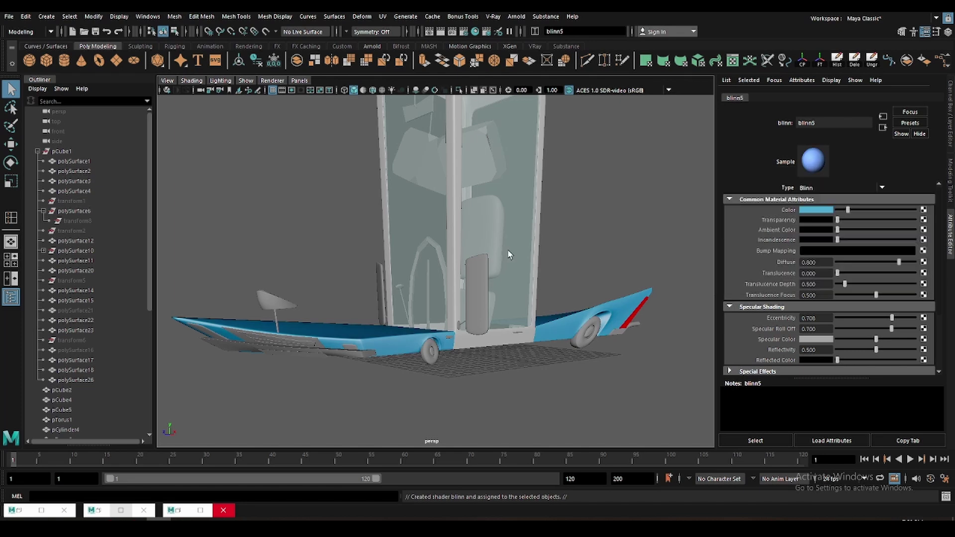
click(510, 254)
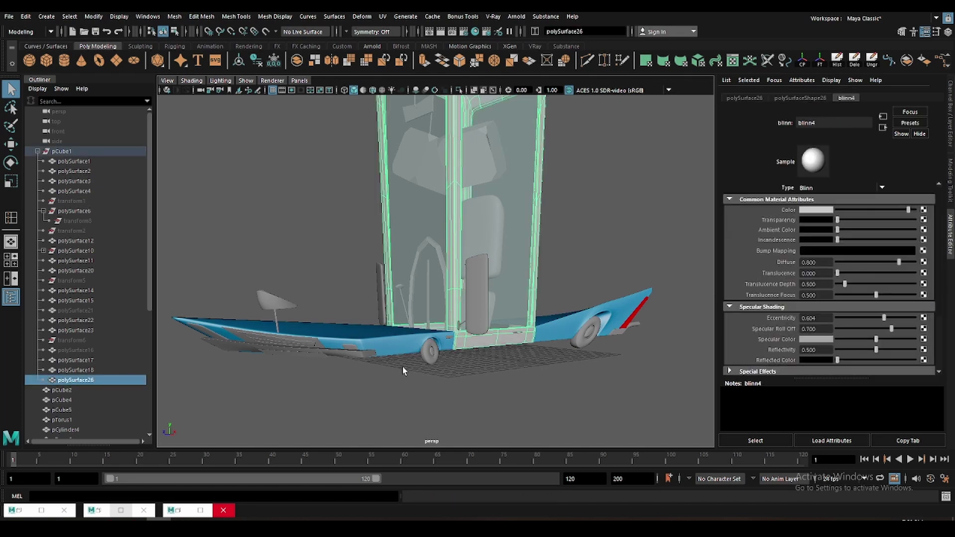
- Give the small lower cylinder piece a new dark grey Blinn material
alt+drag(403, 371, 383, 314)
click(396, 306)
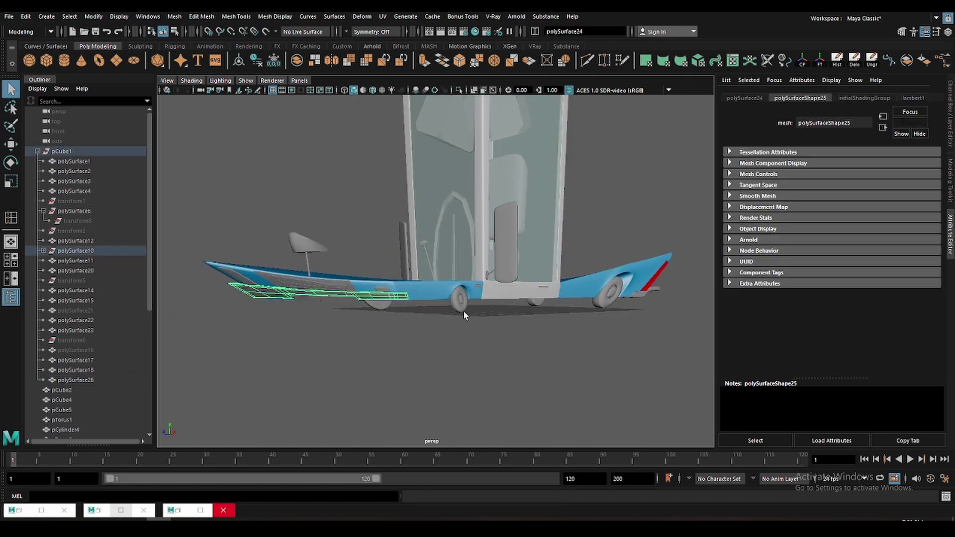
click(642, 294)
right_drag(618, 189, 596, 443)
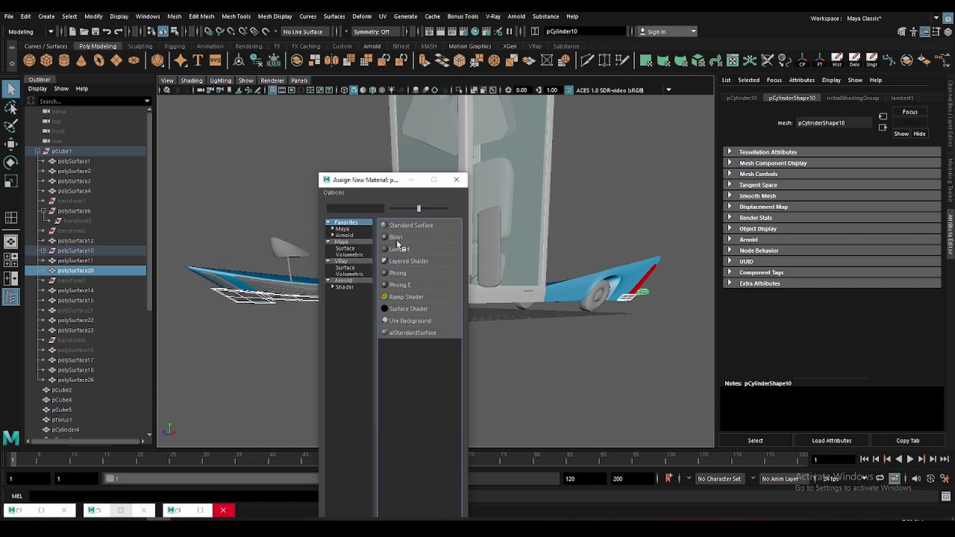
click(396, 237)
click(829, 210)
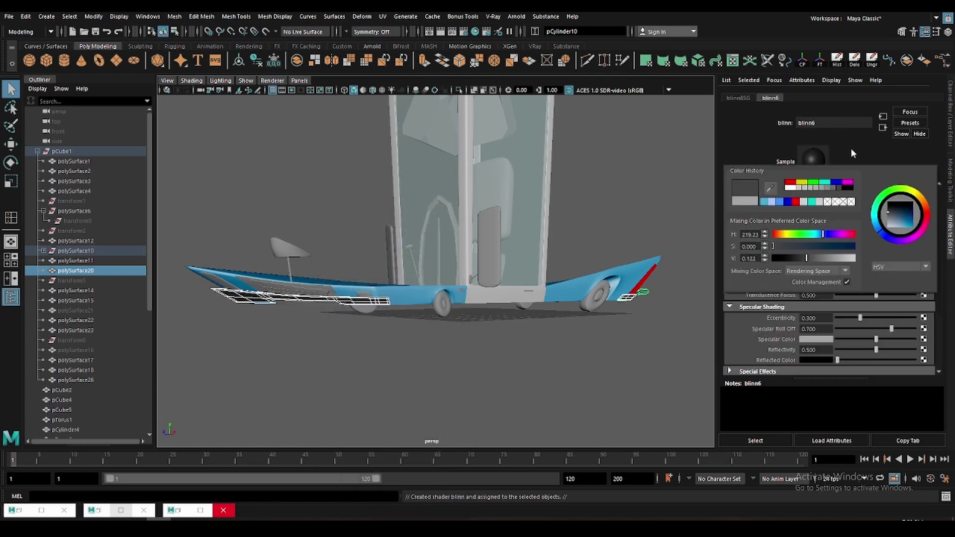
click(455, 343)
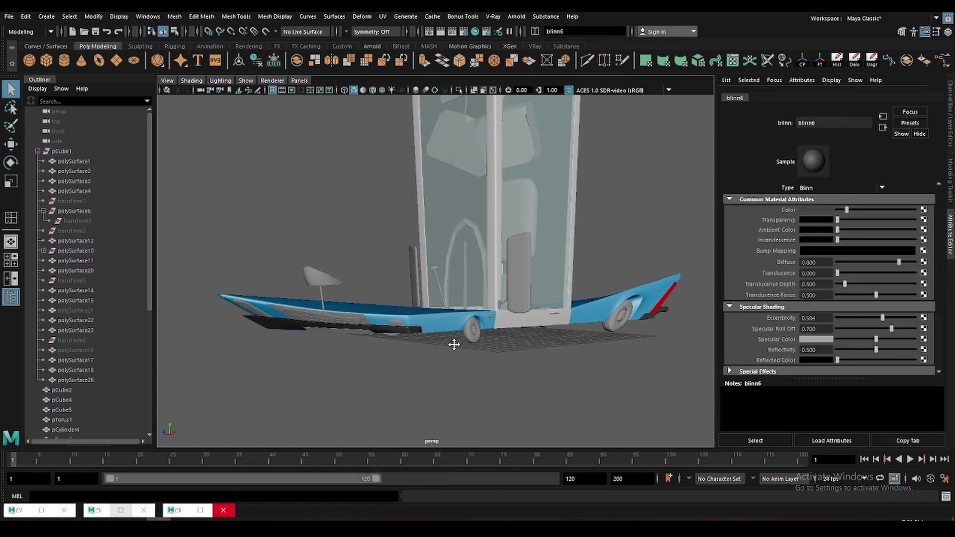
- Give the front seat a new orange Blinn (blinn7) with eccentricity 0.838
alt+drag(454, 343, 497, 338)
click(390, 337)
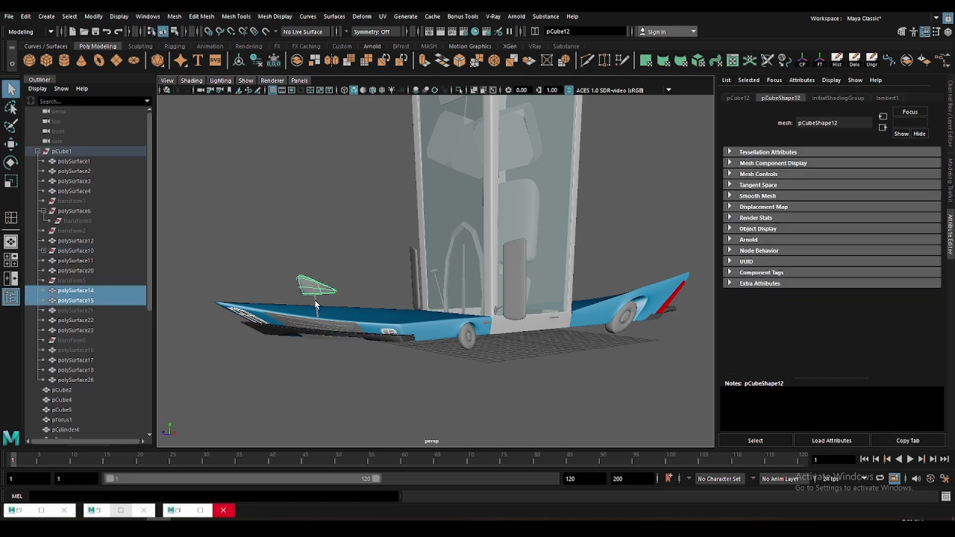
click(488, 326)
mouse_move(488, 326)
alt+mouse_down()
mouse_move(513, 330)
mouse_move(362, 214)
alt+mouse_up()
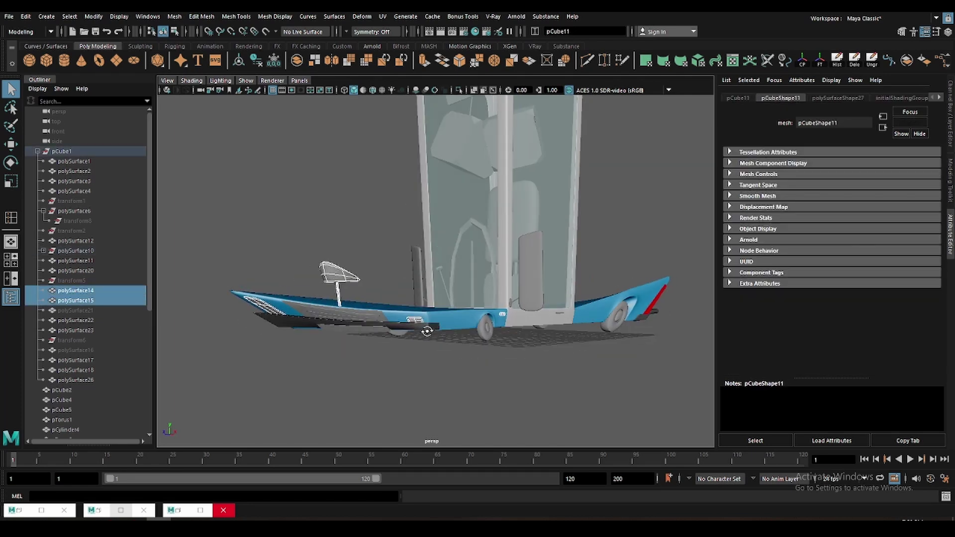
right_drag(362, 214, 371, 413)
click(413, 244)
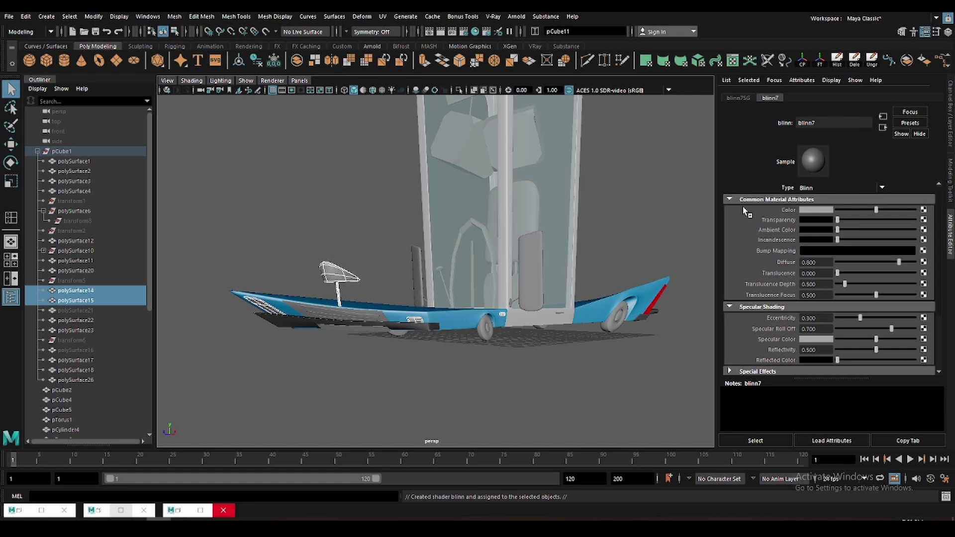
click(818, 213)
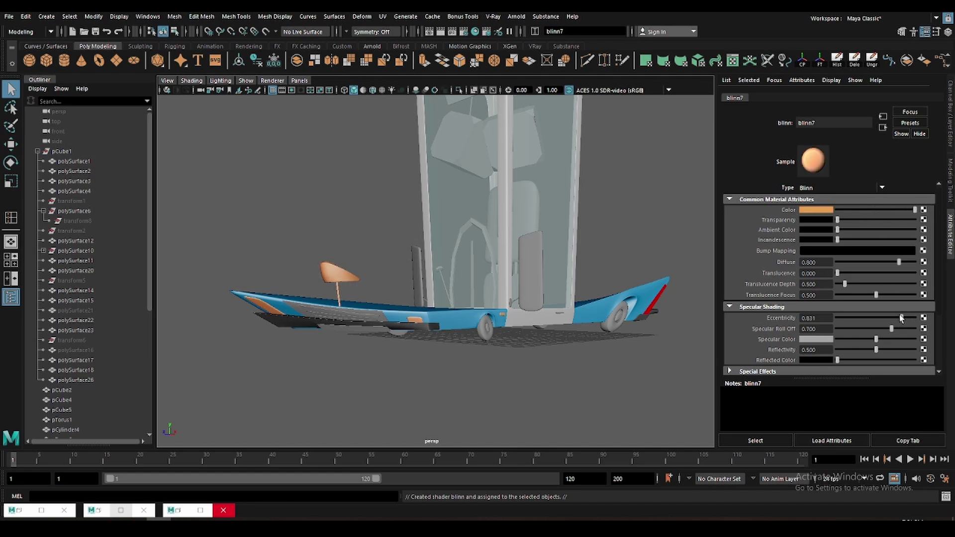
click(815, 213)
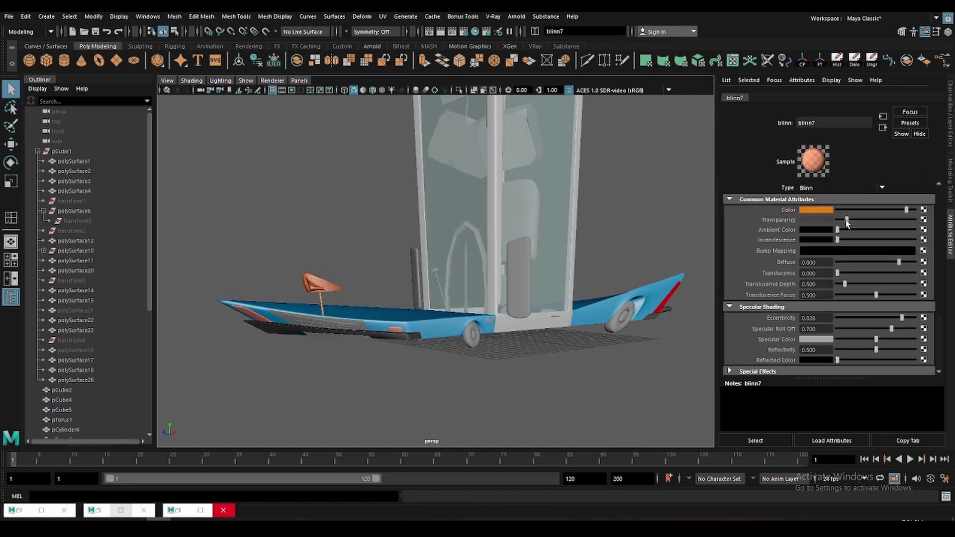
- Orbit around the car and select the larger grille piece
mouse_move(330, 331)
alt+mouse_down()
mouse_move(334, 341)
mouse_move(411, 348)
alt+mouse_up()
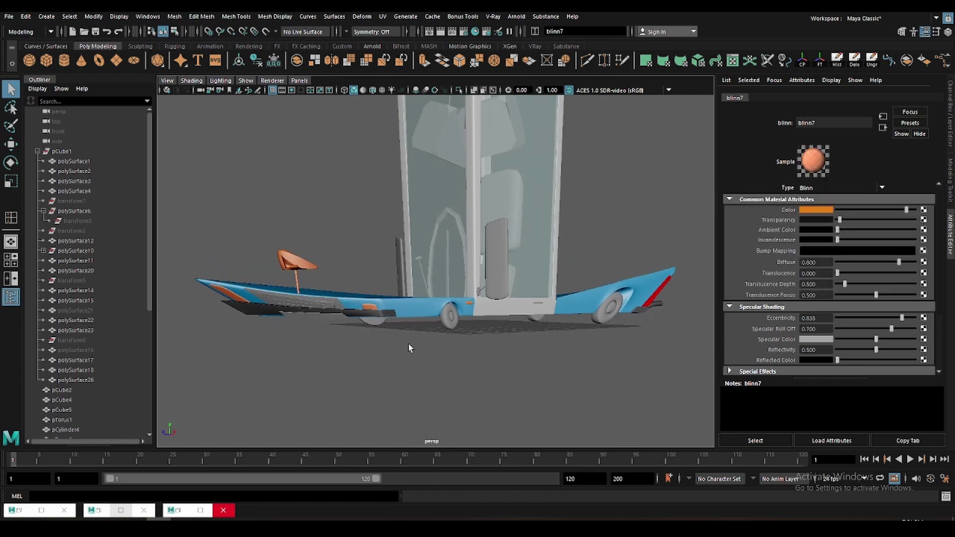
scroll(350, 386, up, 3)
click(256, 325)
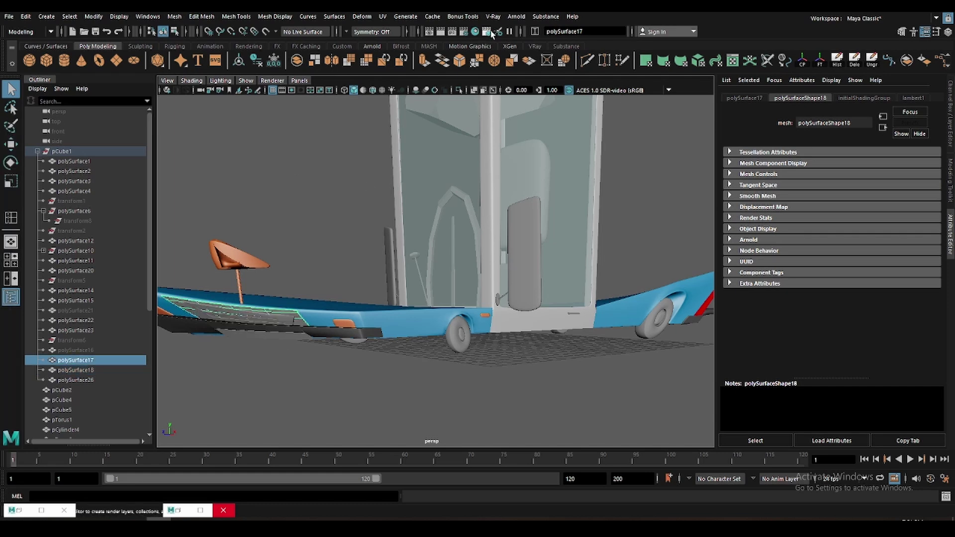
- Give the smaller lower front trim piece a pale blue-grey Blinn (blinn8)
click(278, 320)
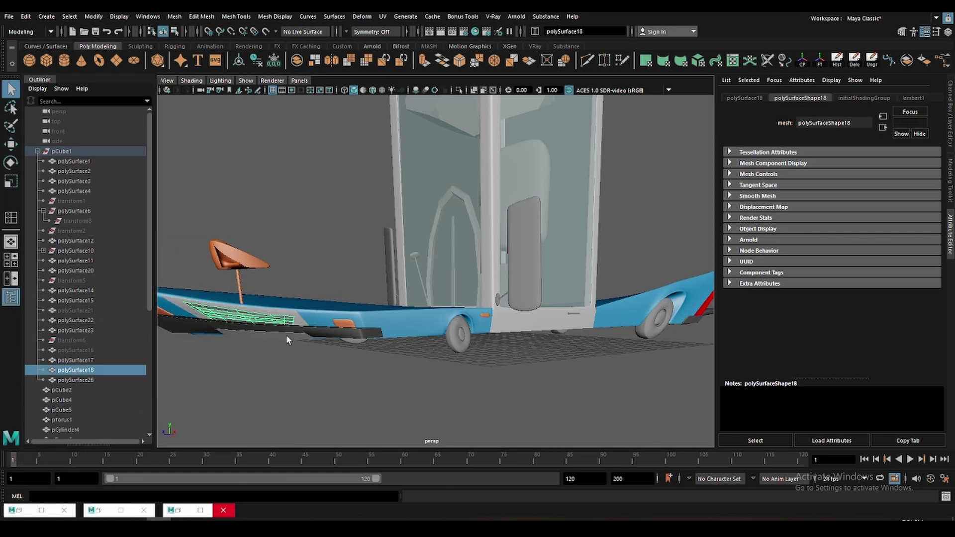
right_drag(324, 236, 316, 475)
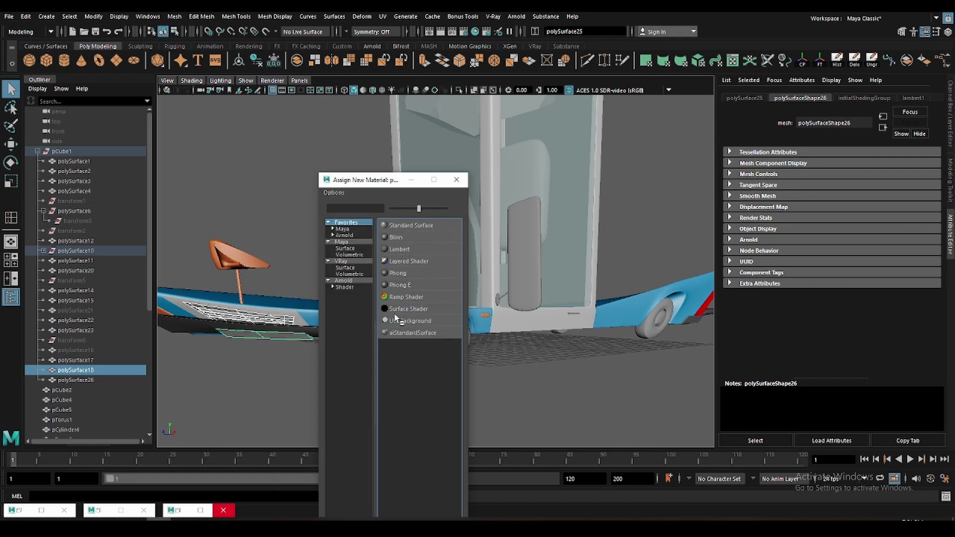
click(394, 238)
click(824, 211)
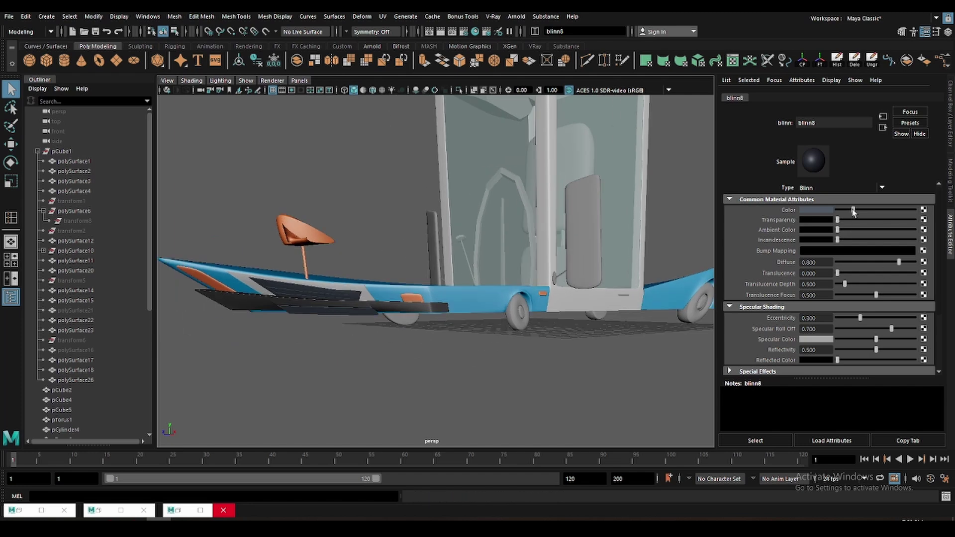
mouse_move(378, 338)
alt+mouse_down()
mouse_move(362, 343)
mouse_move(338, 323)
alt+mouse_up()
- Give the rear wheel a new black Blinn material (blinn9)
click(451, 315)
mouse_move(451, 314)
alt+mouse_down()
mouse_move(494, 326)
mouse_move(546, 180)
alt+mouse_up()
right_drag(546, 179, 548, 423)
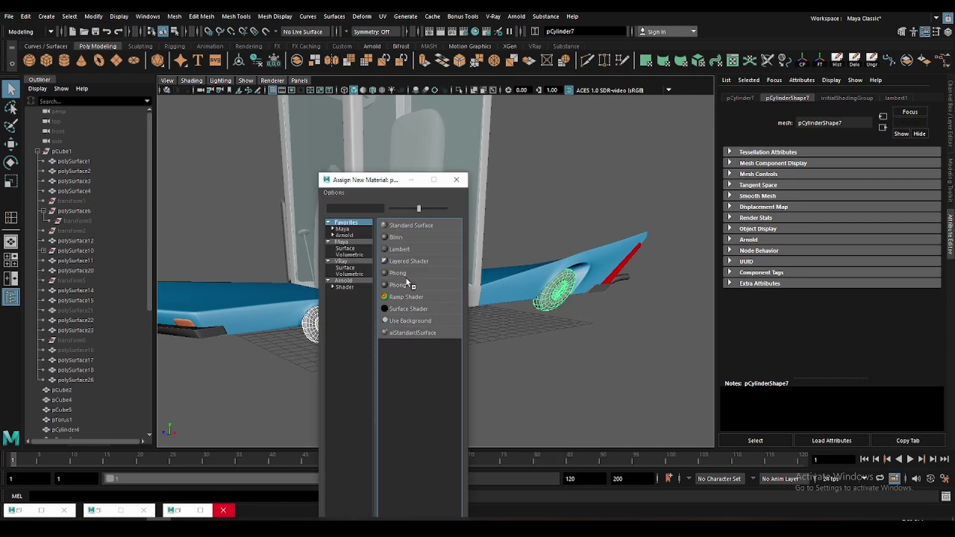
click(398, 245)
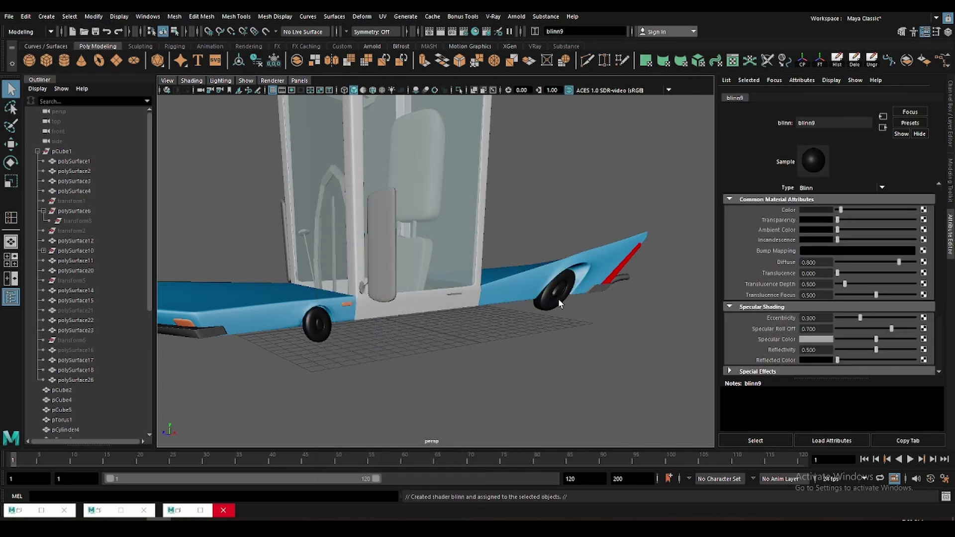
click(317, 325)
- Frame the front wheel and select its ring of hub faces
key(f)
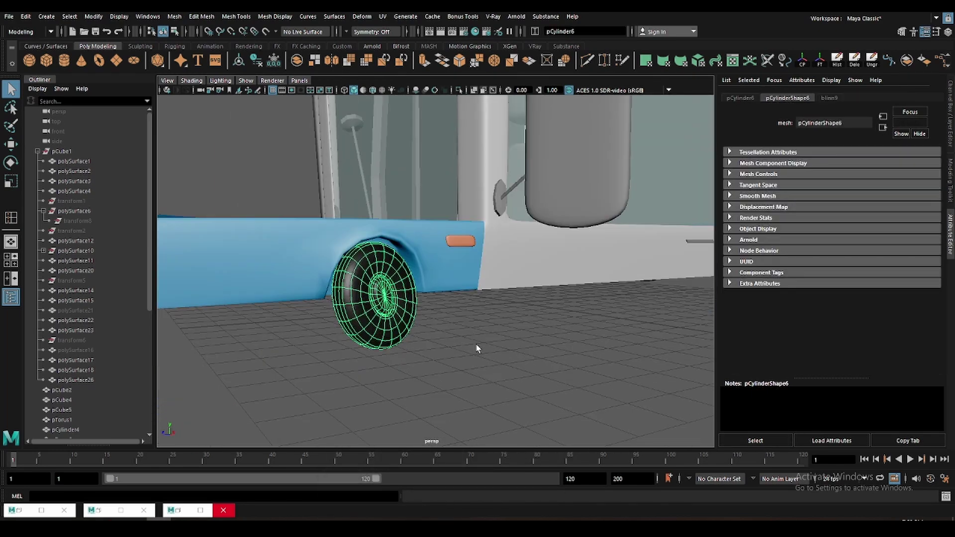
scroll(477, 348, up, 5)
key(F11)
click(243, 300)
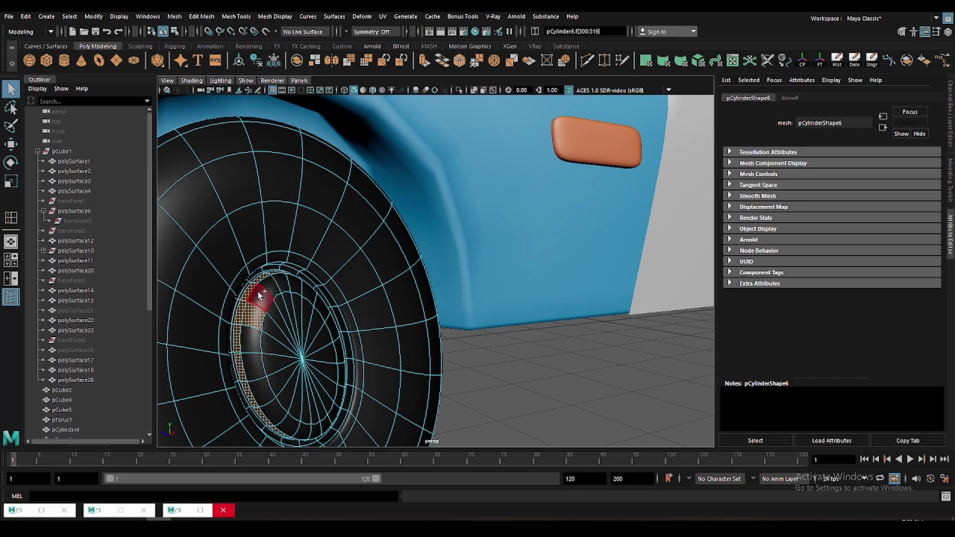
shift+right_drag(259, 323, 264, 348)
key(f)
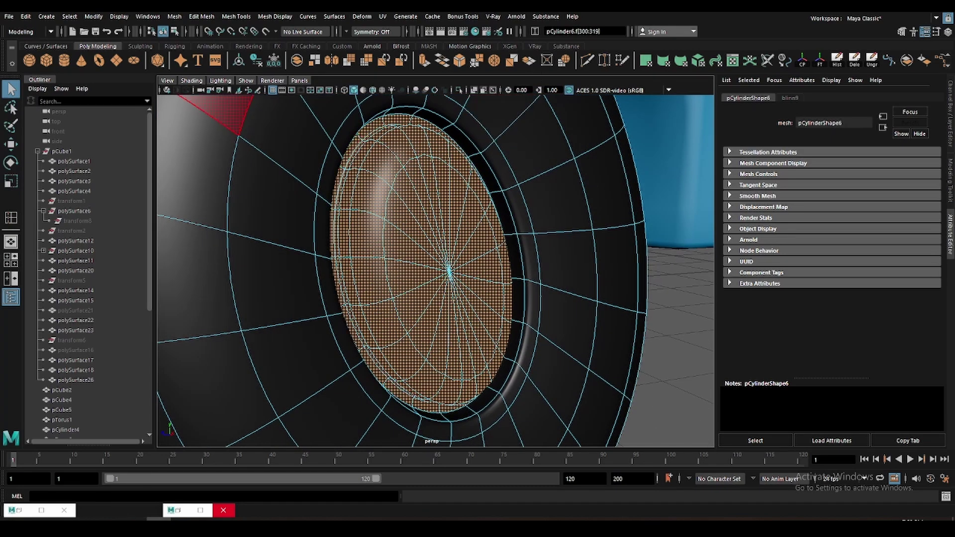
scroll(426, 338, down, 8)
- Select the hub cap faces on the other wheel
alt+drag(426, 338, 477, 214)
click(484, 214)
key(f)
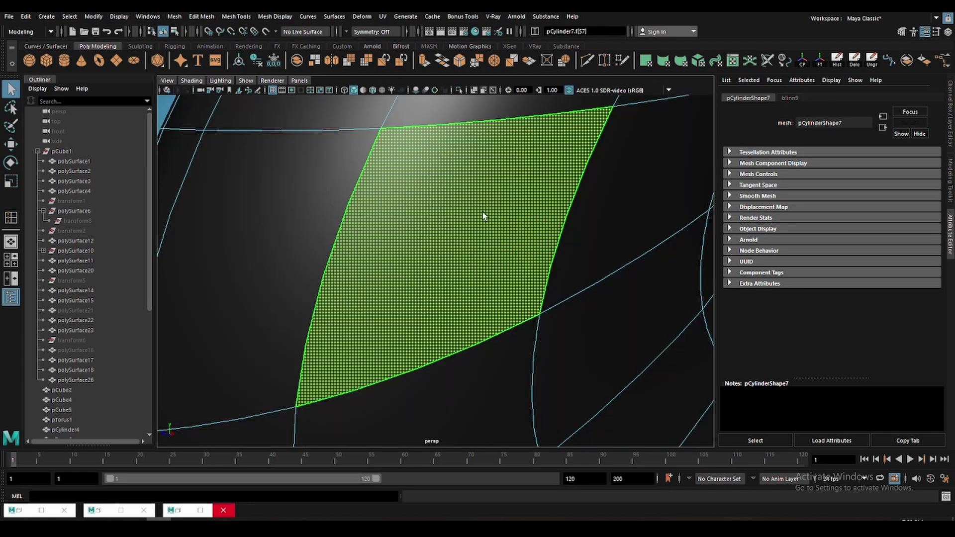
scroll(454, 196, down, 5)
double_click(453, 184)
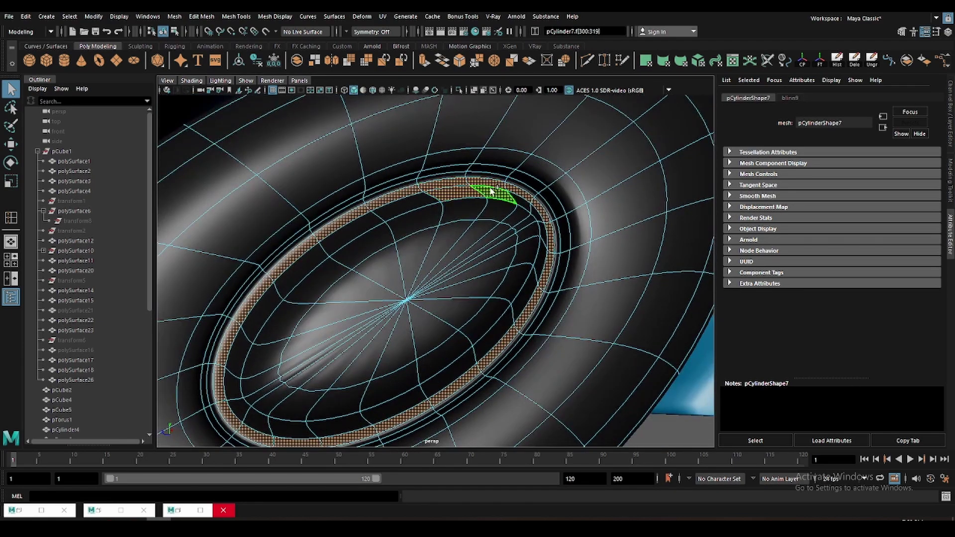
scroll(437, 180, down, 5)
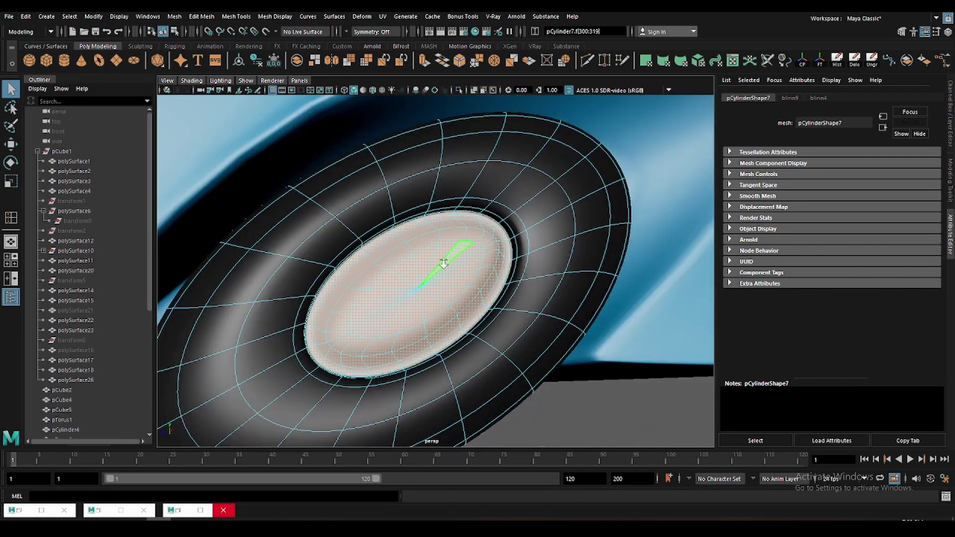
mouse_move(444, 260)
alt+mouse_down()
mouse_move(557, 318)
mouse_move(438, 296)
alt+mouse_up()
scroll(375, 291, up, 5)
- Select a third wheel and pick faces on its hub
click(376, 296)
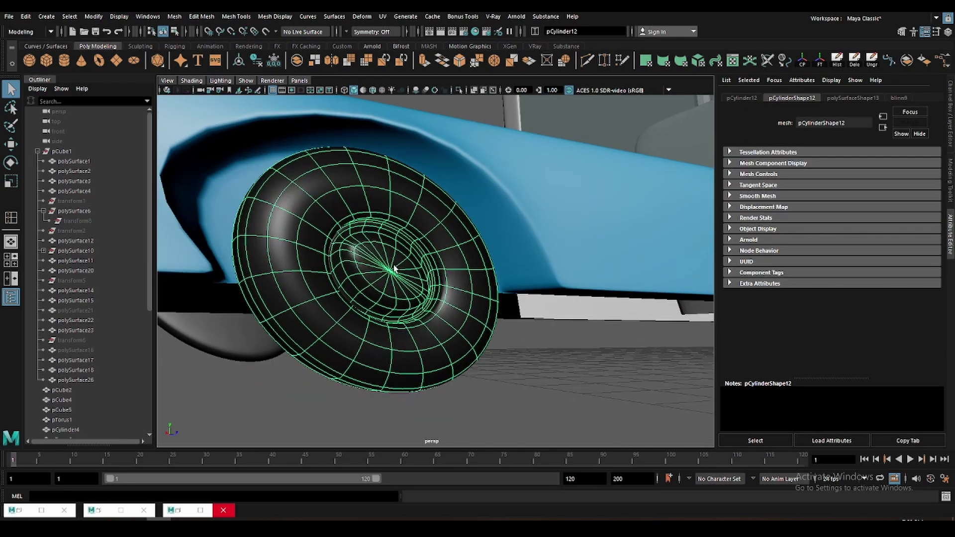
scroll(376, 296, up, 5)
key(F11)
click(262, 227)
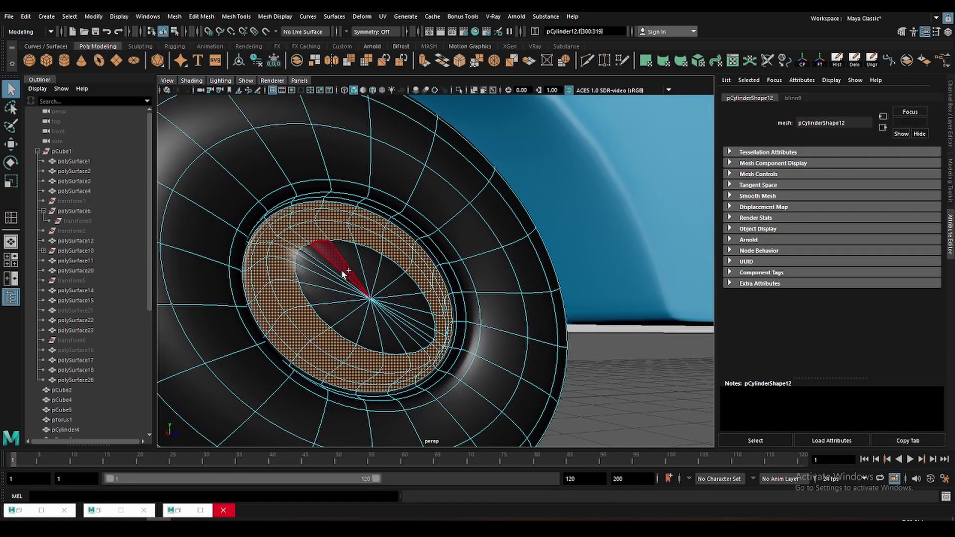
key(Delete)
scroll(378, 269, down, 5)
- Select the next wheel's inner hub disk and rim wall faces
click(535, 312)
key(f)
scroll(396, 271, up, 5)
key(F11)
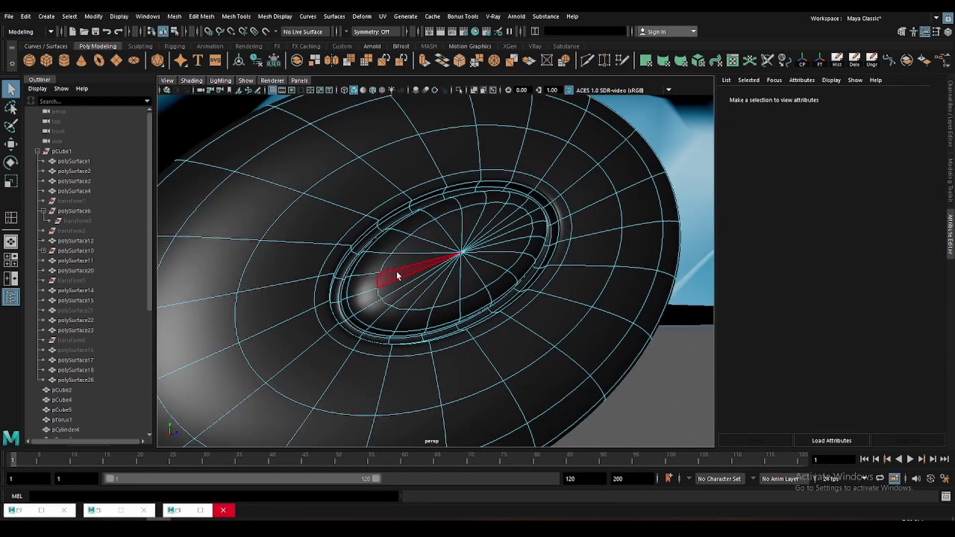
double_click(362, 288)
scroll(363, 287, up, 3)
shift+double_click(299, 293)
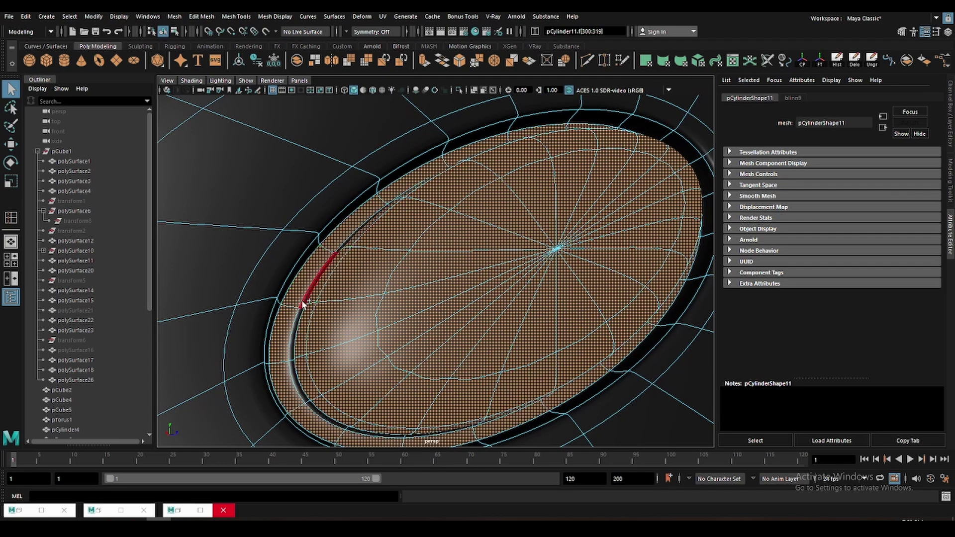
scroll(327, 312, down, 10)
- Smooth the sloped blue body panel by averaging its vertices twice
click(540, 349)
click(527, 205)
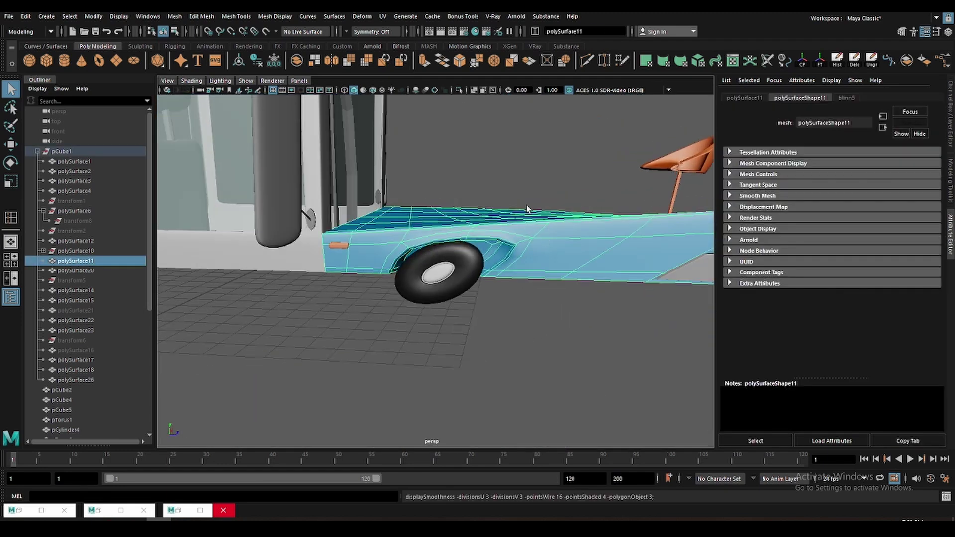
click(537, 173)
key(w)
mouse_move(537, 173)
alt+mouse_down()
mouse_move(467, 279)
mouse_move(513, 231)
mouse_move(509, 297)
mouse_move(550, 209)
alt+mouse_up()
click(549, 209)
key(g)
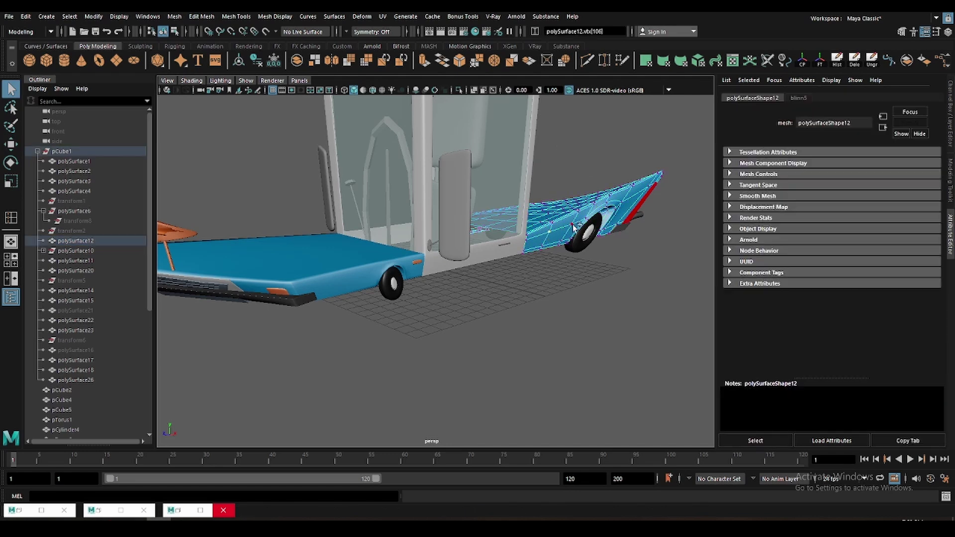
right_drag(550, 199, 604, 143)
mouse_move(605, 143)
alt+mouse_down()
mouse_move(422, 224)
mouse_move(397, 263)
mouse_move(417, 301)
alt+mouse_up()
click(370, 226)
key(g)
key(q)
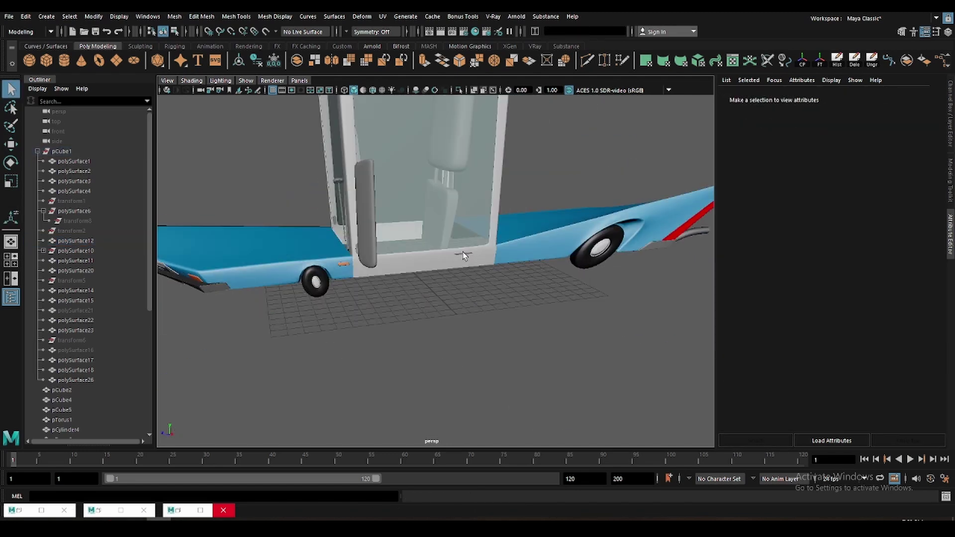
- Inspect the cylinder piece and blue platform, then select a seat piece inside the cabin
click(463, 254)
mouse_move(481, 277)
alt+mouse_down()
mouse_move(429, 273)
mouse_move(491, 289)
alt+mouse_up()
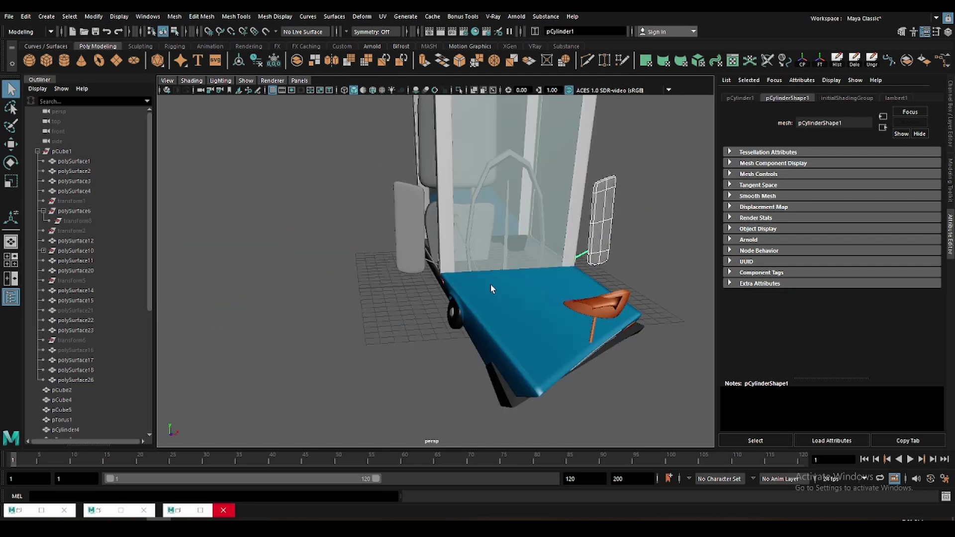
click(490, 289)
alt+drag(407, 246, 512, 59)
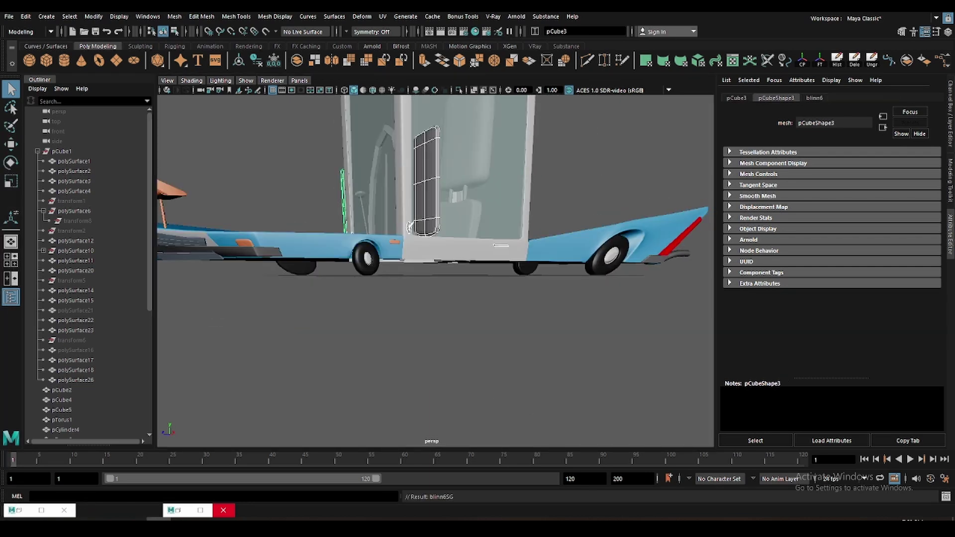
click(461, 250)
mouse_move(461, 249)
alt+mouse_down()
mouse_move(458, 172)
mouse_move(470, 208)
mouse_move(432, 206)
alt+mouse_up()
click(431, 206)
- Give the cabin seat piece a new pink Blinn material instead of Phong
right_click(618, 140)
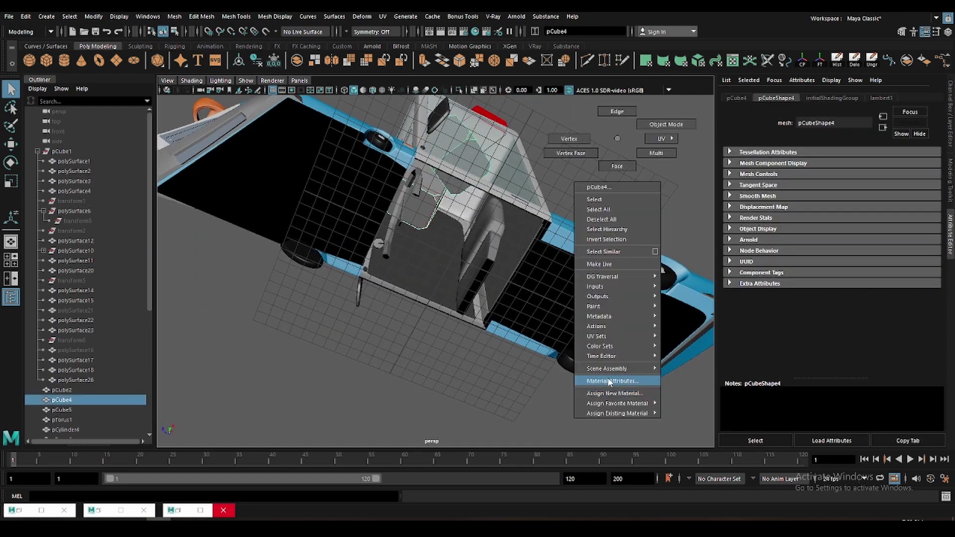
click(615, 393)
click(455, 270)
key(ctrl+z)
right_drag(601, 139, 606, 365)
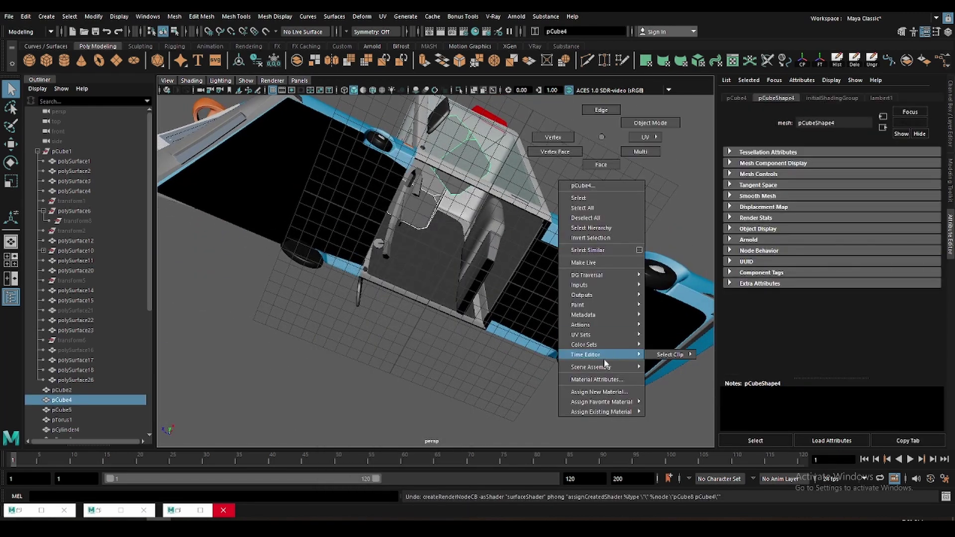
click(588, 393)
click(392, 236)
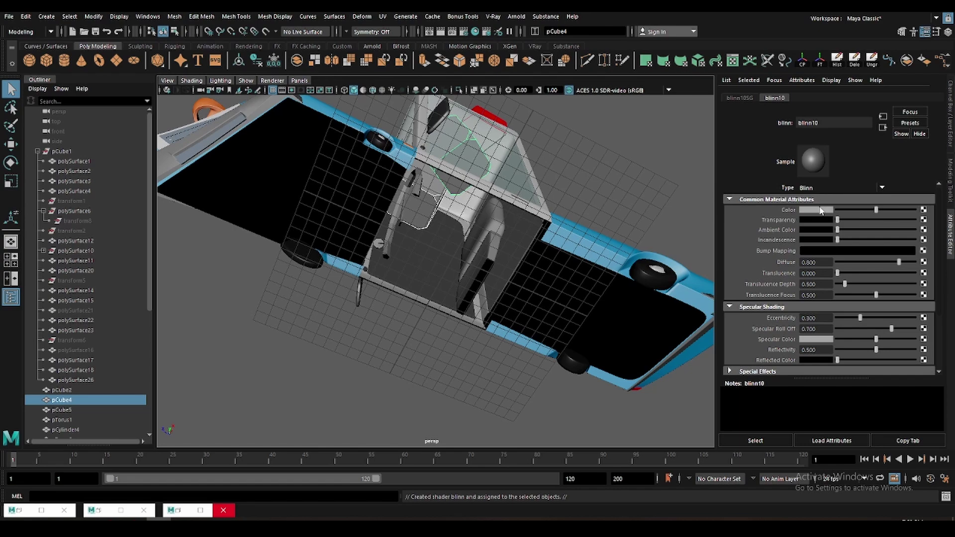
click(821, 211)
click(891, 206)
- Give the other seat piece a new blue Blinn material
right_drag(585, 156, 577, 345)
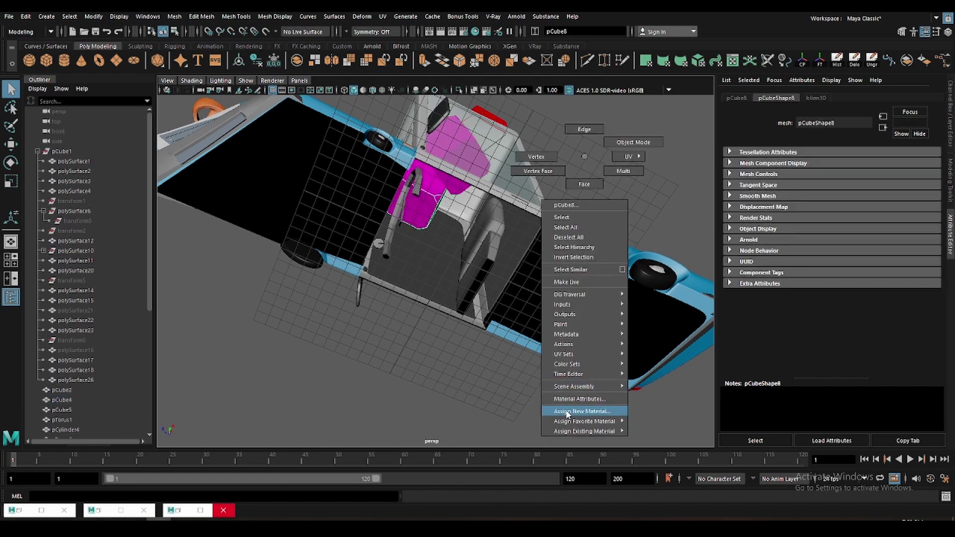
click(568, 412)
click(393, 235)
click(818, 210)
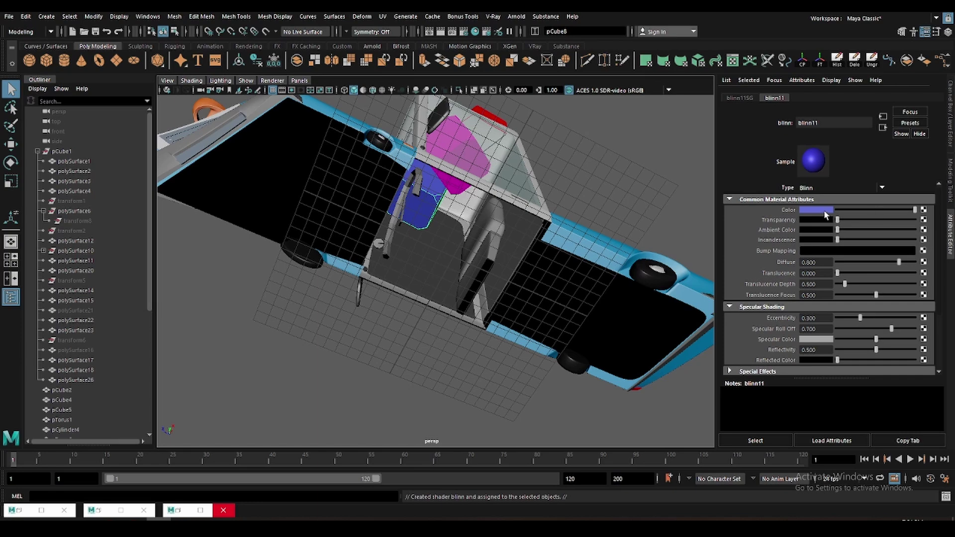
click(824, 210)
click(888, 219)
- Orbit around the cabin and select the rods inside it
mouse_move(547, 249)
alt+mouse_down()
mouse_move(467, 269)
mouse_move(398, 308)
alt+mouse_up()
click(351, 284)
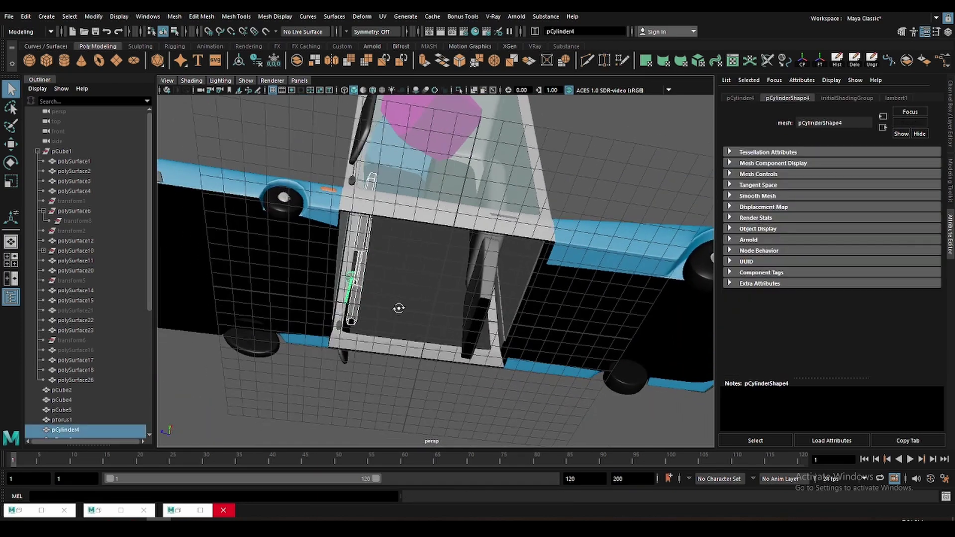
click(501, 319)
alt+drag(501, 318, 509, 305)
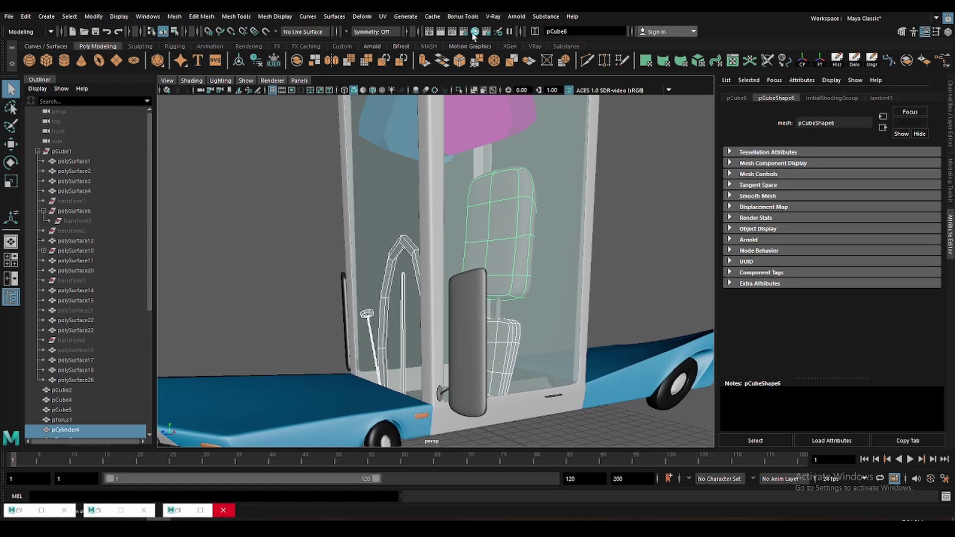
click(343, 299)
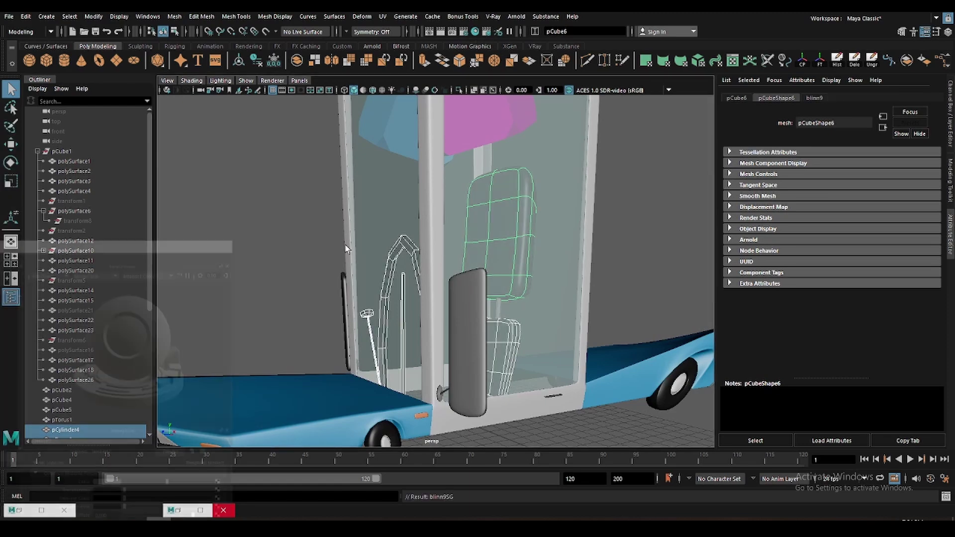
mouse_move(345, 245)
alt+mouse_down()
mouse_move(401, 216)
mouse_move(567, 170)
mouse_move(325, 233)
alt+mouse_up()
scroll(380, 235, up, 5)
- Combine the selected cabin cylinder pieces into a single mesh, pCylinder3
drag(518, 169, 413, 178)
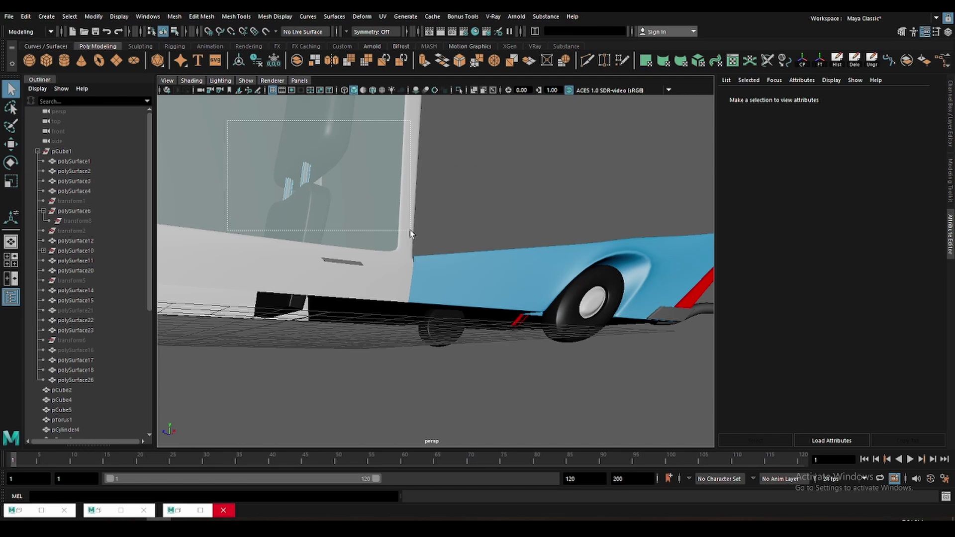
scroll(410, 230, up, 3)
click(319, 219)
scroll(429, 231, down, 3)
key(w)
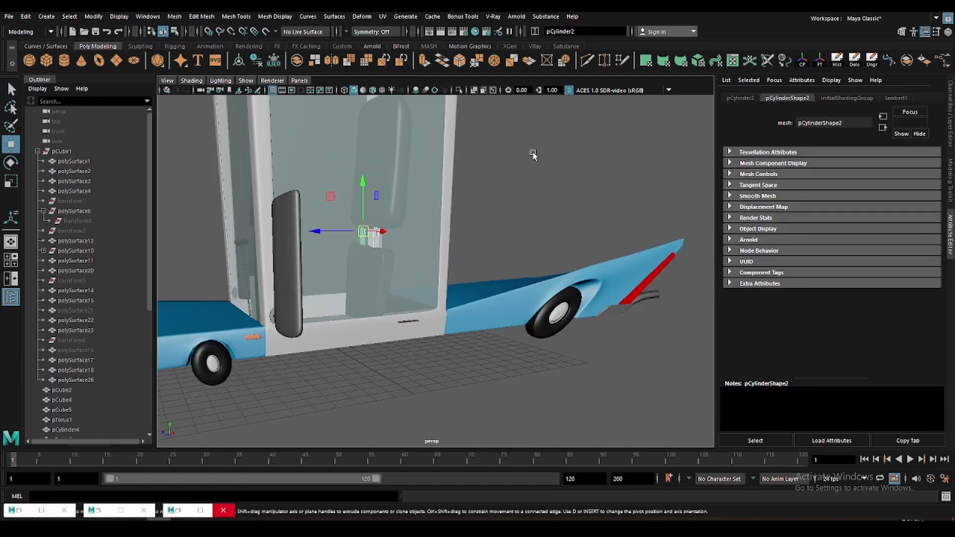
click(297, 62)
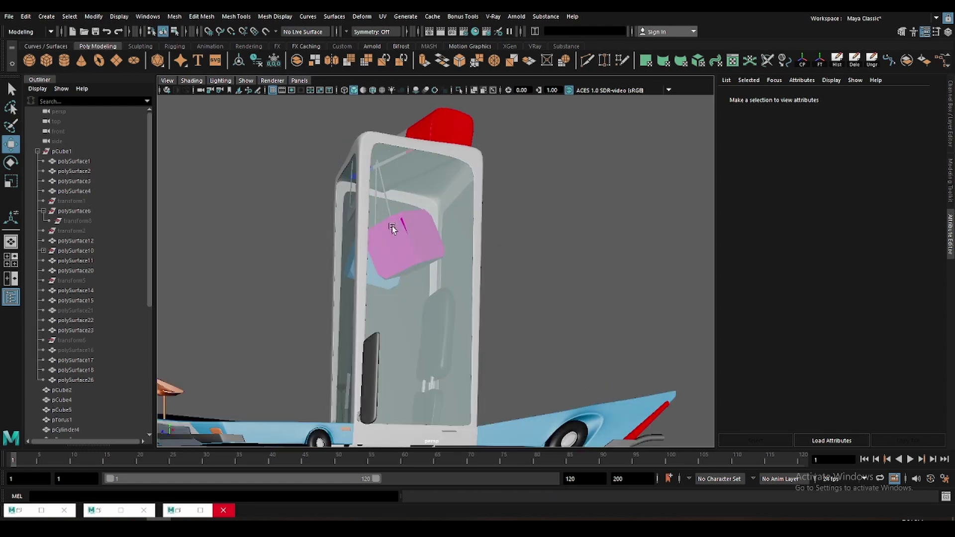
- Try stretching an edge of the red siren block, then undo the change
click(409, 141)
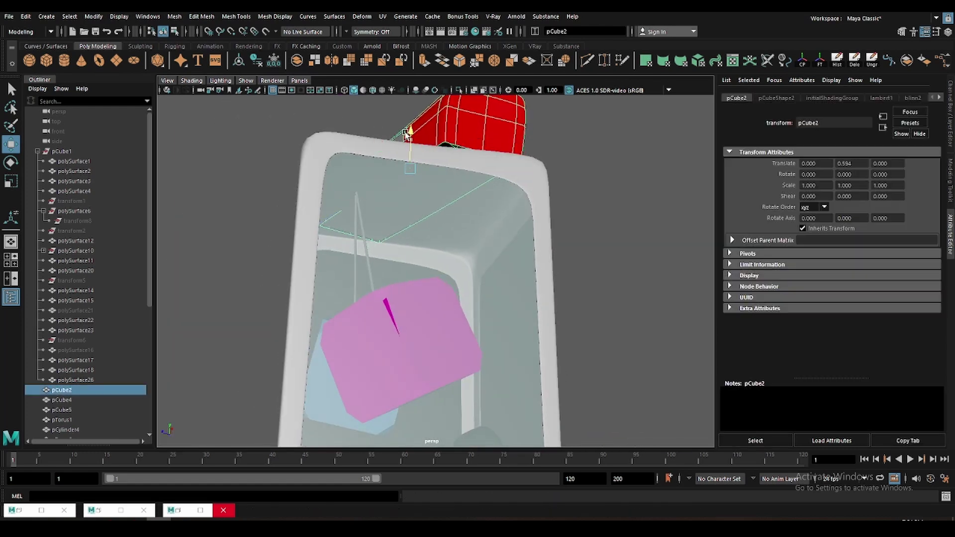
alt+drag(407, 133, 428, 169)
key(F10)
key(r)
click(428, 201)
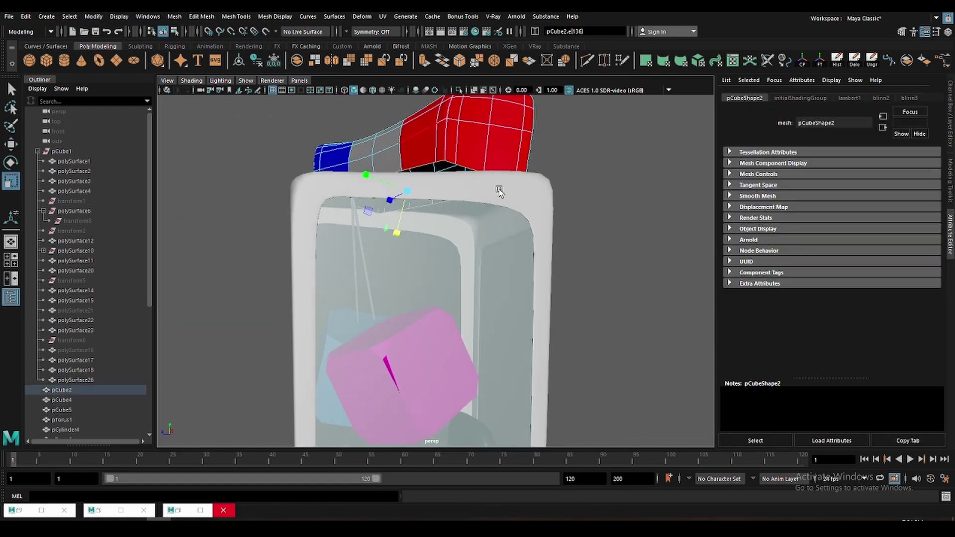
mouse_move(498, 190)
alt+mouse_down()
mouse_move(410, 188)
mouse_move(409, 151)
mouse_move(522, 185)
mouse_move(463, 175)
mouse_move(573, 176)
alt+mouse_up()
key(ctrl+z)
key(w)
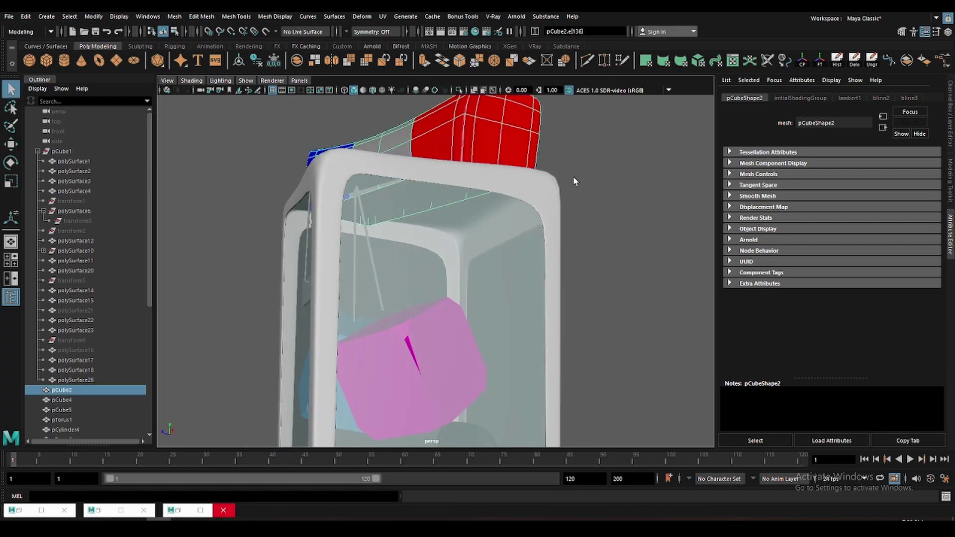
- Isolate the white booth frame polySurface26 and push its top faces down
click(573, 176)
click(458, 91)
key(f)
key(ctrl+F11)
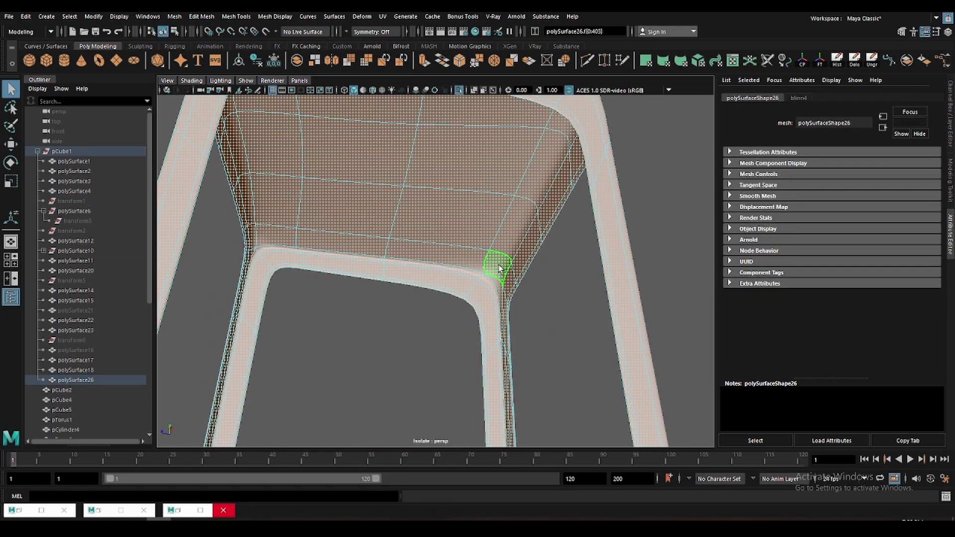
click(499, 268)
alt+drag(499, 269, 554, 204)
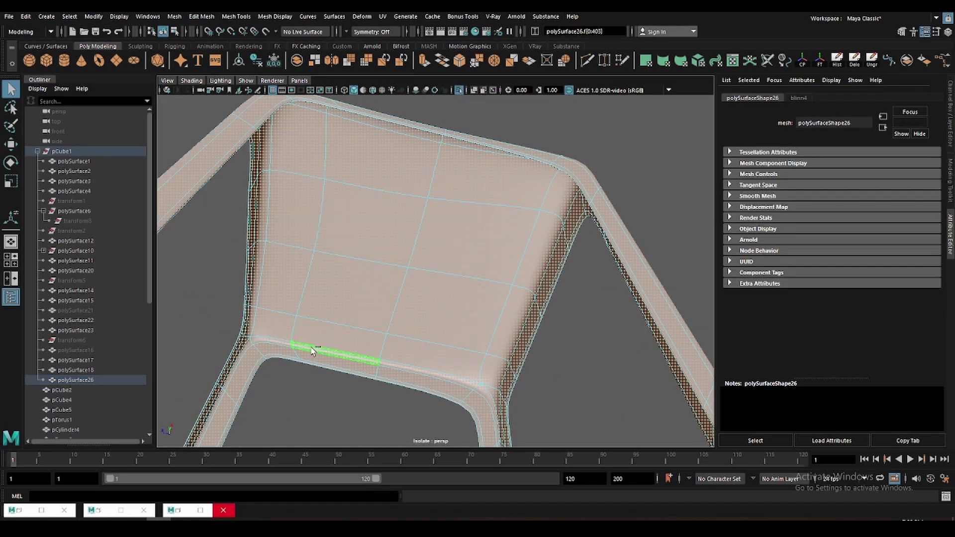
right_drag(405, 283, 397, 257)
mouse_move(397, 257)
alt+mouse_down()
mouse_move(259, 234)
mouse_move(516, 279)
mouse_move(487, 361)
mouse_move(554, 330)
mouse_move(399, 277)
alt+mouse_up()
key(w)
key(3)
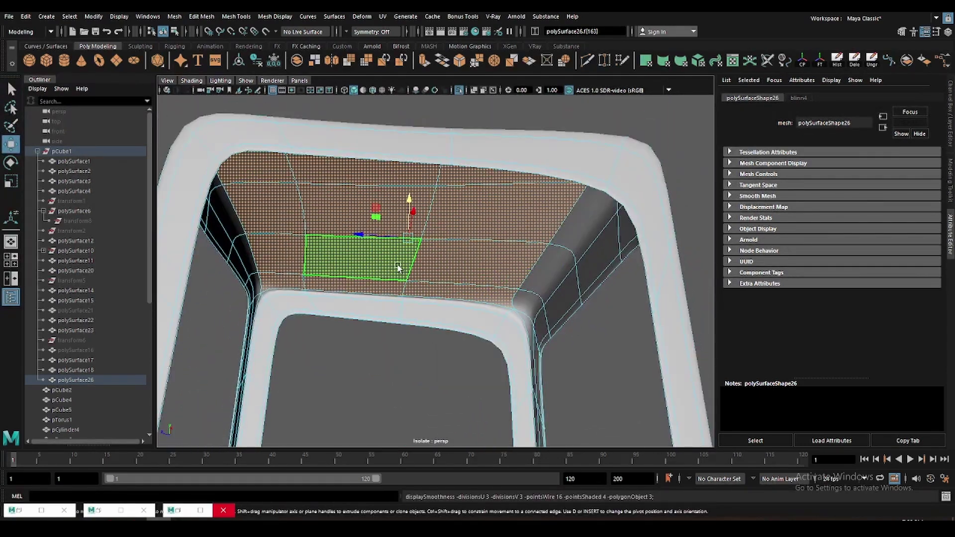
click(459, 91)
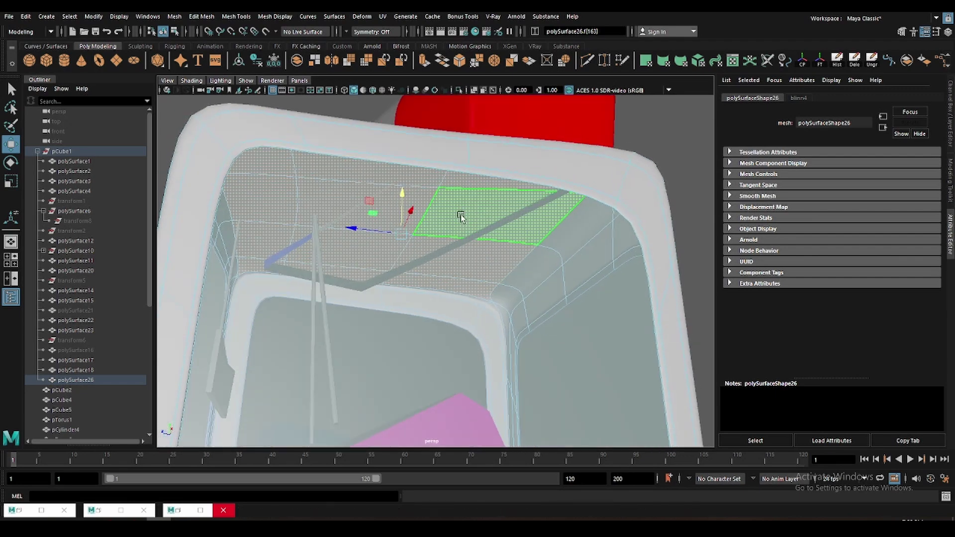
mouse_move(409, 200)
mouse_down()
mouse_move(415, 214)
mouse_move(540, 248)
mouse_move(383, 273)
mouse_move(337, 258)
mouse_move(319, 265)
mouse_up()
- Re-isolate the frame and raise a rim edge at its top corner
scroll(292, 173, down, 5)
key(F8)
key(ctrl+1)
scroll(323, 222, up, 5)
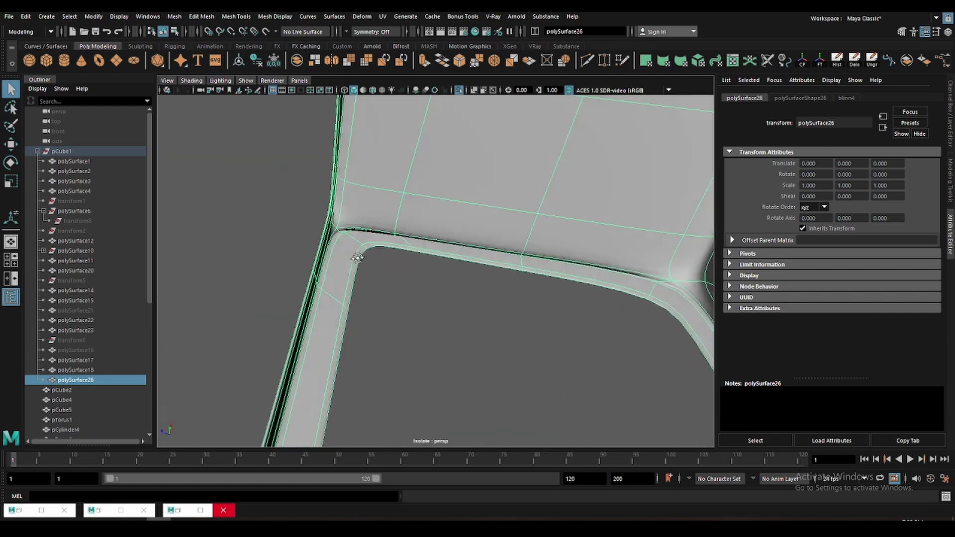
scroll(541, 260, up, 5)
key(F10)
mouse_move(254, 219)
alt+mouse_down()
mouse_move(509, 282)
mouse_move(368, 248)
mouse_move(232, 235)
mouse_move(627, 271)
alt+mouse_up()
click(507, 279)
click(438, 189)
key(w)
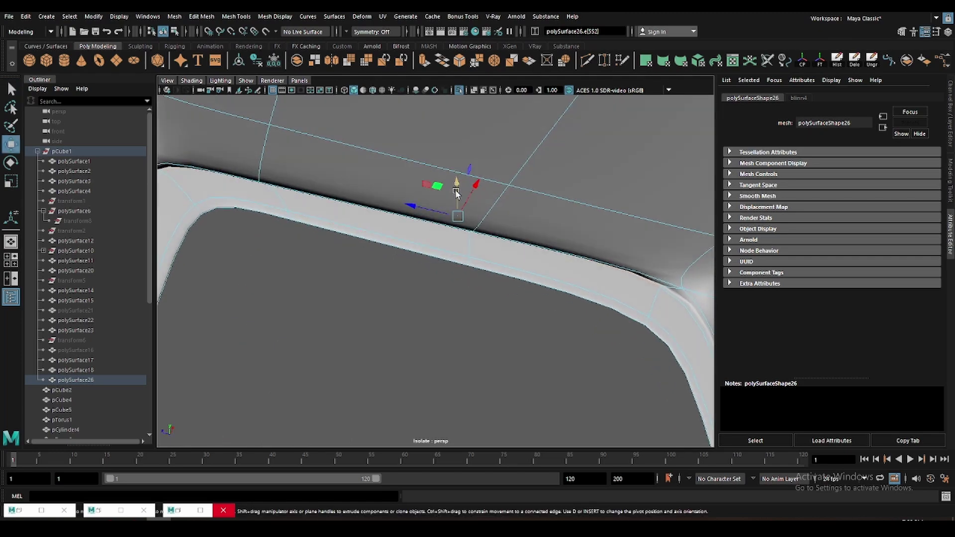
mouse_move(459, 246)
mouse_down()
mouse_move(464, 213)
mouse_move(462, 251)
mouse_up()
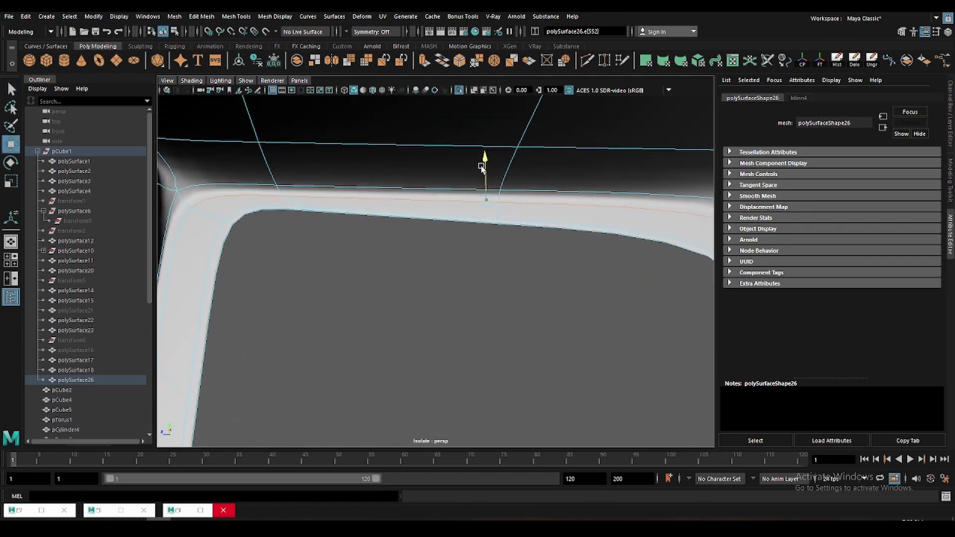
mouse_move(481, 168)
alt+mouse_down()
mouse_move(386, 286)
mouse_move(512, 314)
mouse_move(495, 303)
mouse_move(299, 303)
mouse_move(386, 316)
mouse_move(244, 221)
alt+mouse_up()
- Nudge further rim edges upward along the frame corner, then reselect the frame object
key(q)
click(243, 221)
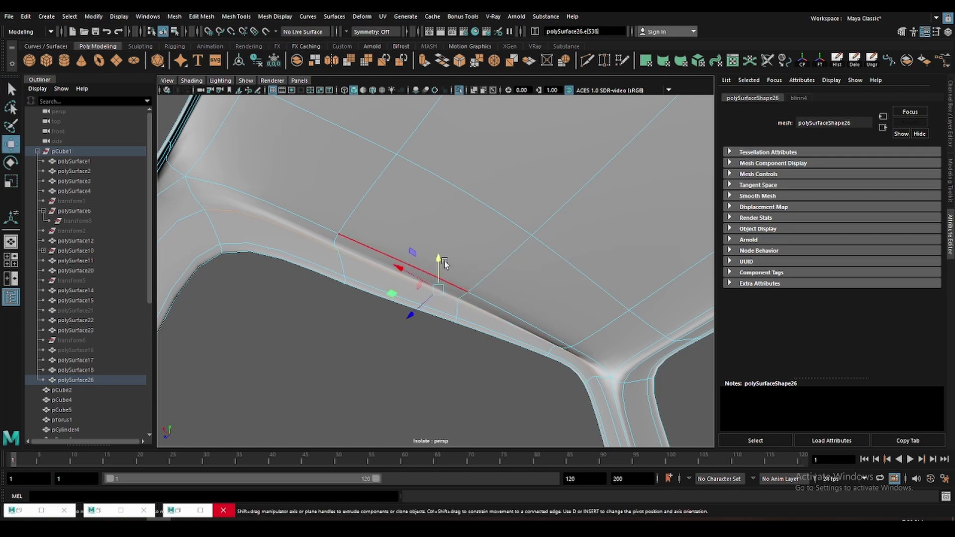
drag(444, 264, 441, 267)
alt+drag(583, 330, 315, 288)
click(435, 329)
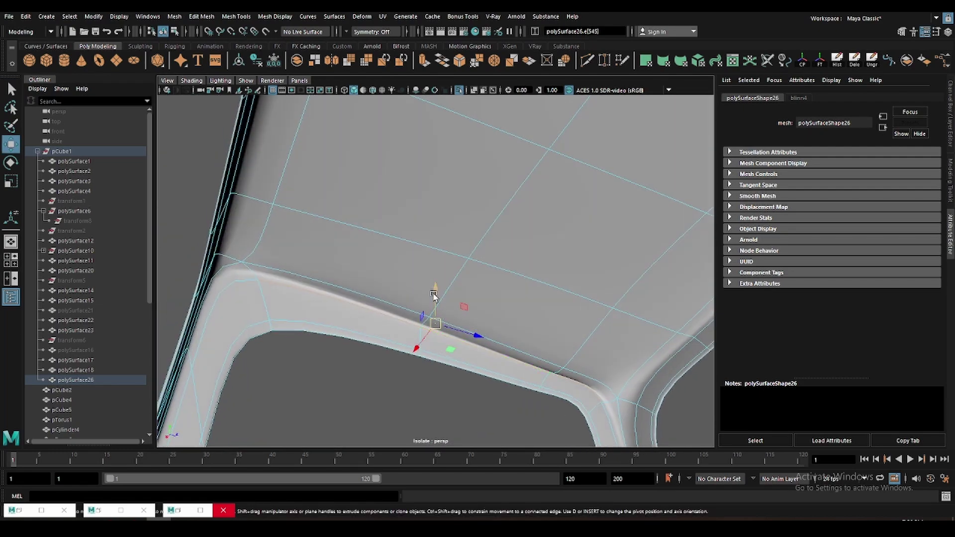
mouse_move(436, 306)
alt+mouse_down()
mouse_move(484, 358)
mouse_move(341, 327)
mouse_move(408, 293)
alt+mouse_up()
click(454, 337)
scroll(407, 293, down, 5)
alt+drag(563, 314, 458, 252)
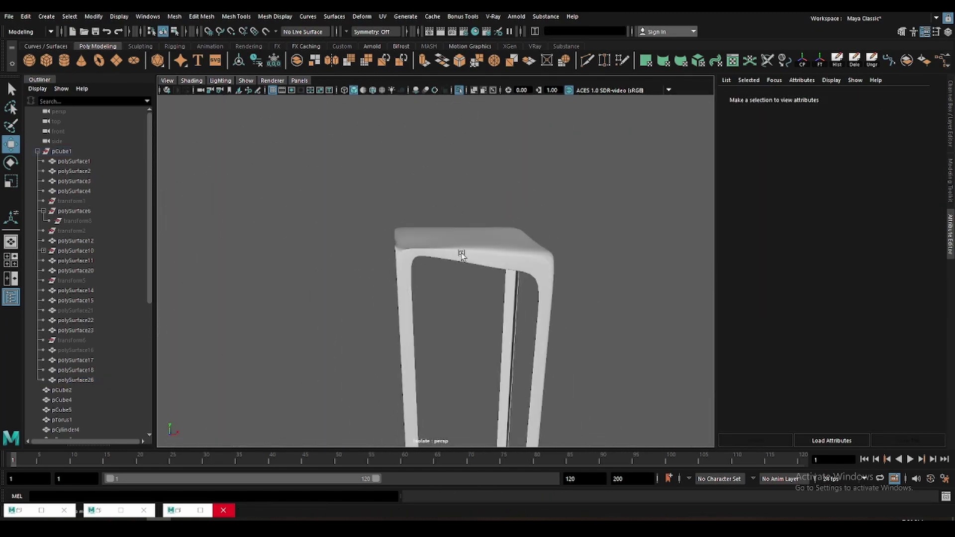
click(458, 252)
scroll(543, 266, up, 3)
scroll(482, 256, up, 3)
- Apply Average Vertices to the frame and inspect the smoothed top corner
key(g)
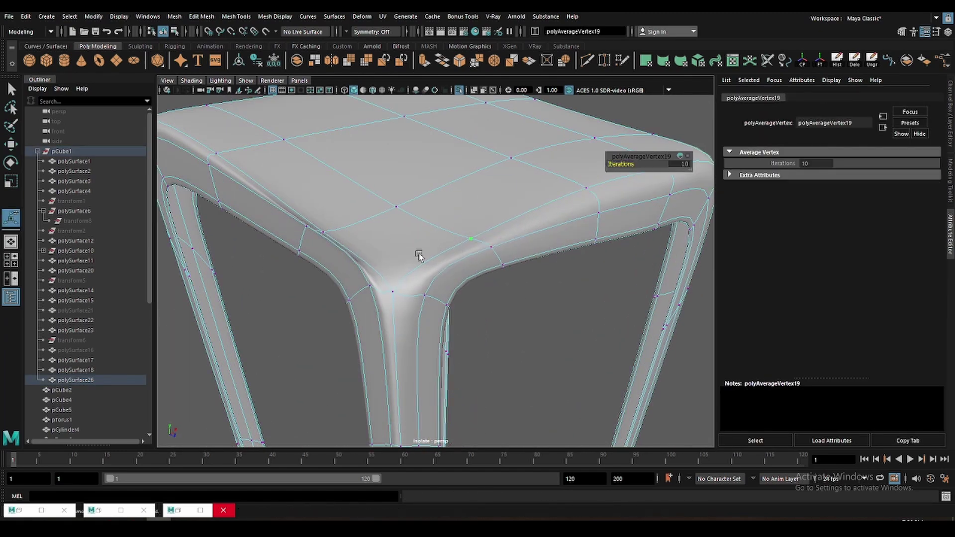
scroll(363, 197, down, 5)
scroll(433, 241, up, 3)
alt+drag(383, 213, 379, 249)
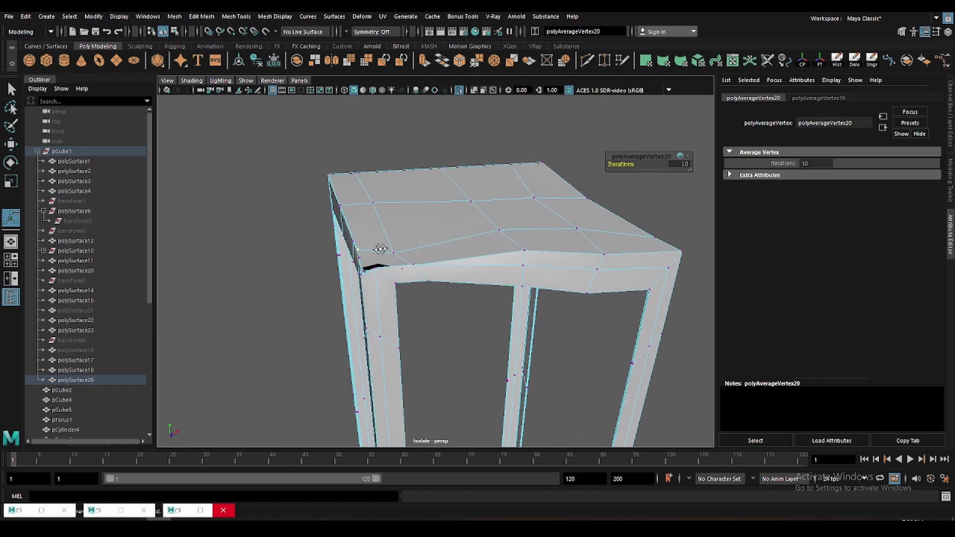
scroll(379, 249, up, 5)
click(400, 249)
key(w)
mouse_move(393, 212)
alt+mouse_down()
mouse_move(423, 239)
mouse_move(438, 213)
mouse_move(360, 225)
mouse_move(441, 228)
mouse_move(357, 219)
alt+mouse_up()
scroll(394, 234, up, 3)
scroll(428, 244, up, 3)
- Undo the averaging, re-average from a corner vertex, and preview the frame smoothed
key(ctrl+z)
key(ctrl+z)
click(431, 205)
key(g)
key(w)
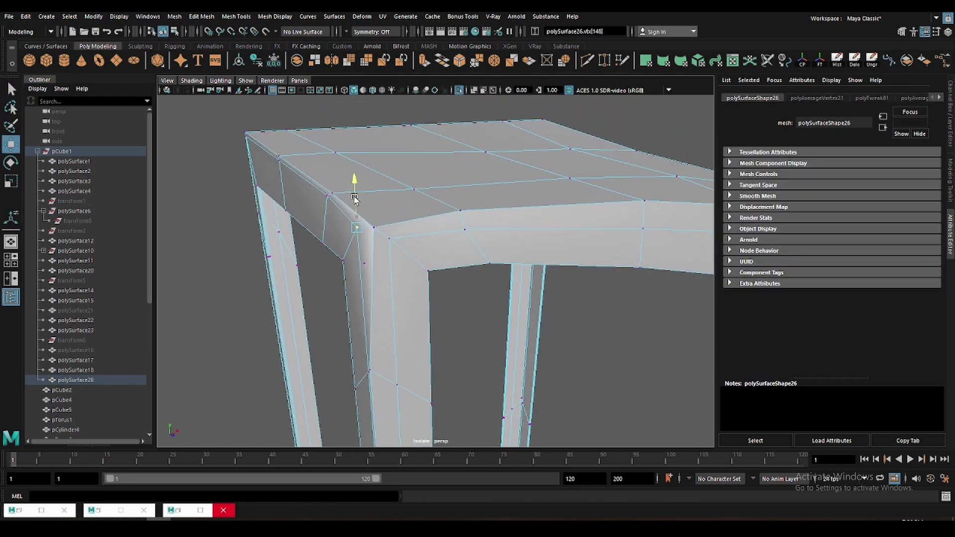
key(3)
scroll(501, 228, down, 4)
click(501, 228)
- Show the full scene again and raise the red siren Blinn material's transparency
click(459, 90)
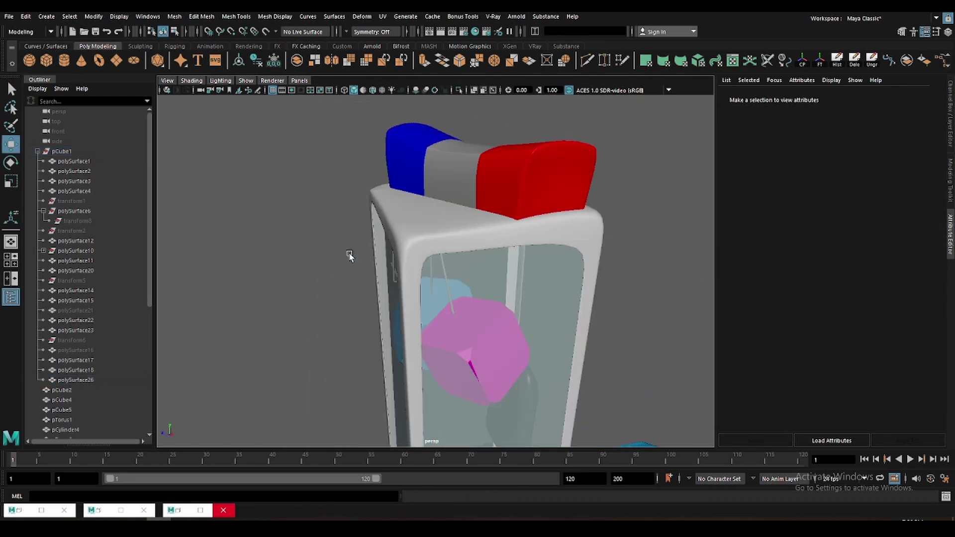
scroll(555, 295, down, 5)
scroll(554, 295, up, 8)
click(491, 260)
mouse_move(555, 295)
alt+mouse_down()
mouse_move(491, 261)
mouse_move(585, 222)
mouse_move(348, 287)
alt+mouse_up()
click(585, 222)
scroll(585, 222, down, 5)
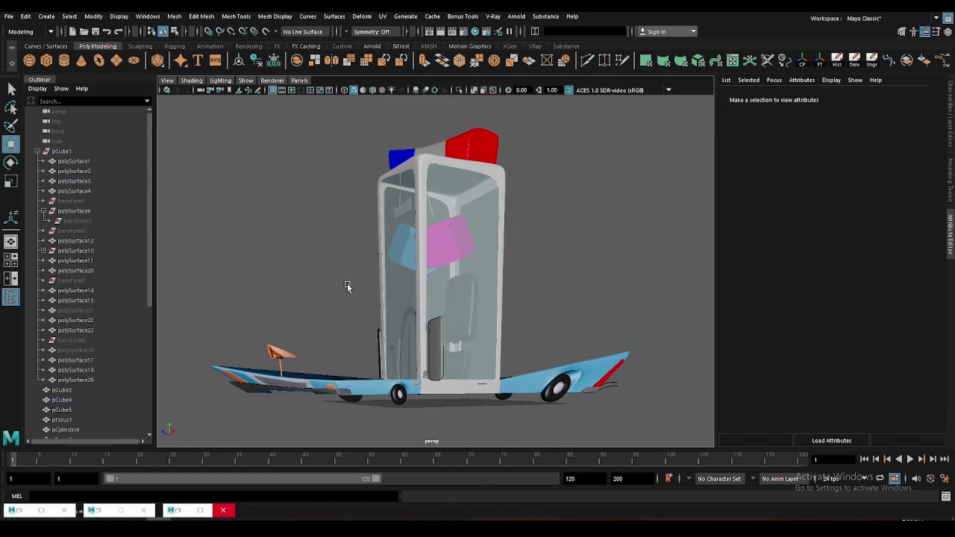
click(475, 144)
right_drag(475, 144, 477, 209)
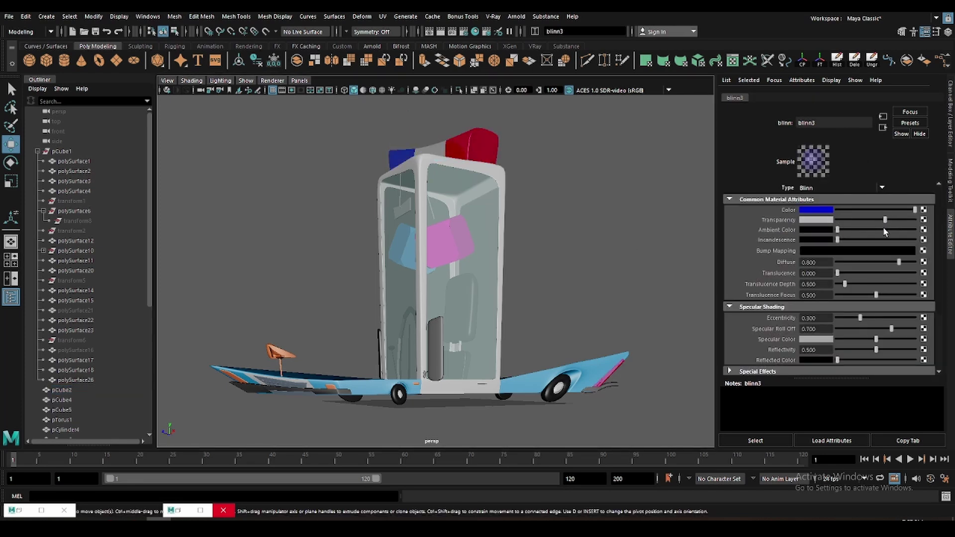
drag(885, 231, 890, 231)
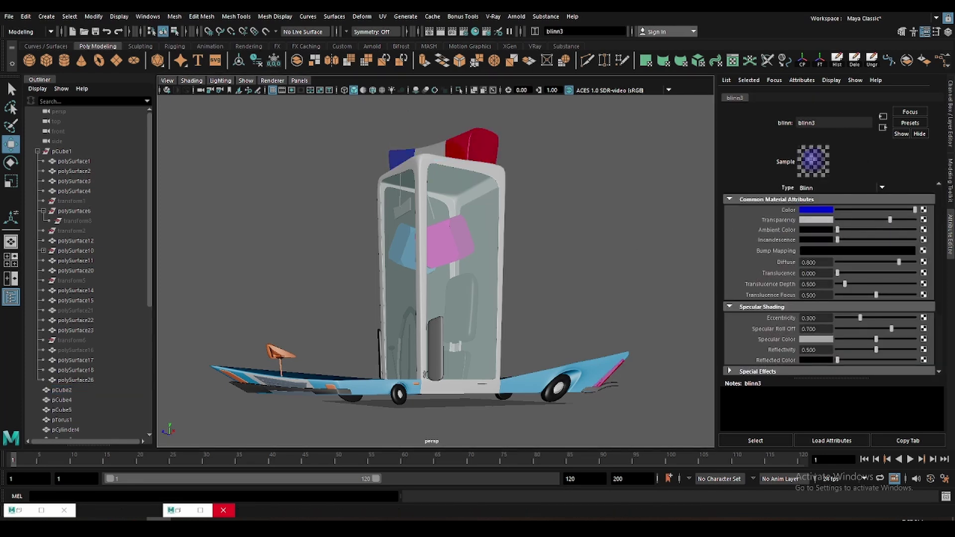
click(585, 202)
alt+drag(585, 202, 393, 219)
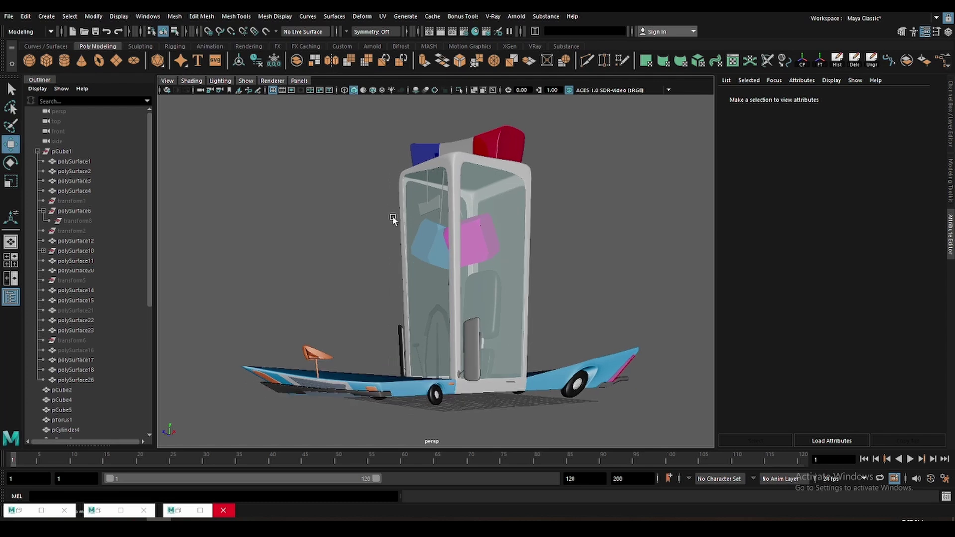
- Create a polygon plane and scale it into a wide ground under the car
click(116, 60)
key(r)
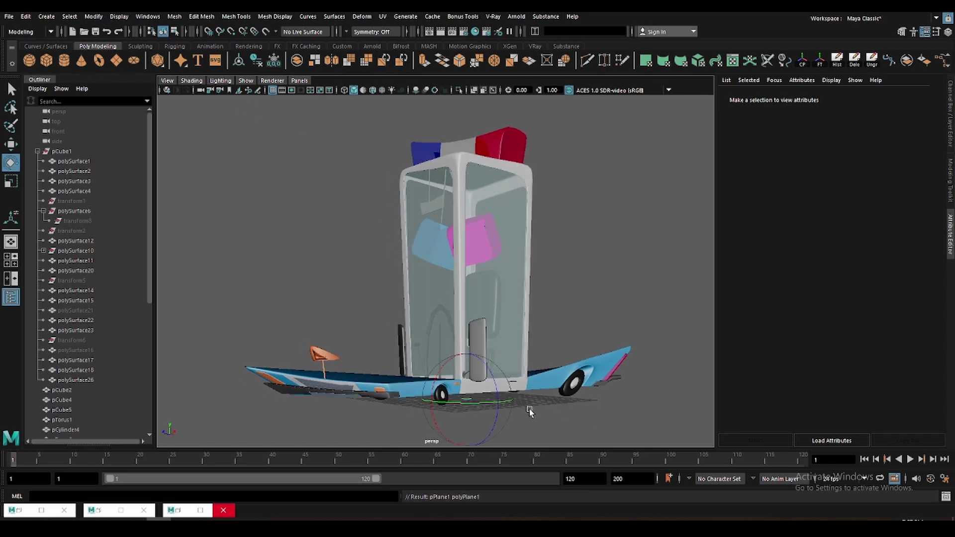
drag(467, 399, 497, 398)
click(586, 256)
key(ctrl+a)
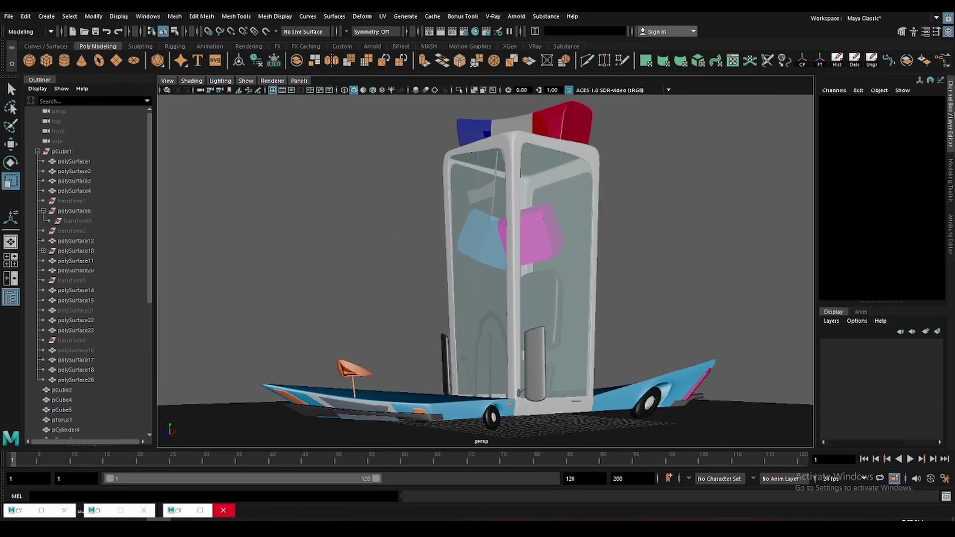
- Save as police car stylized.mb, set a black viewport background, and expand to full screen
key(ctrl+s)
key(alt+b)
key(alt+b)
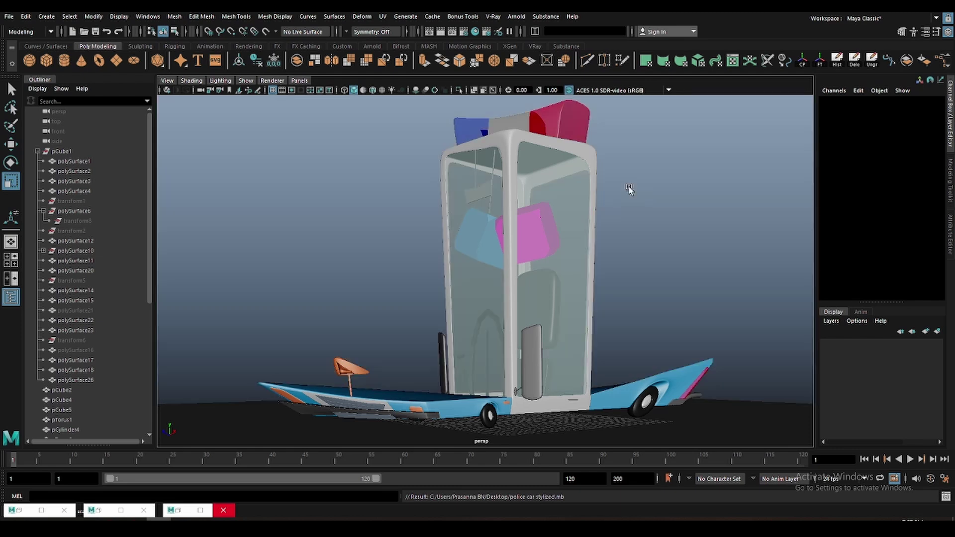
key(alt+b)
key(ctrl+space)
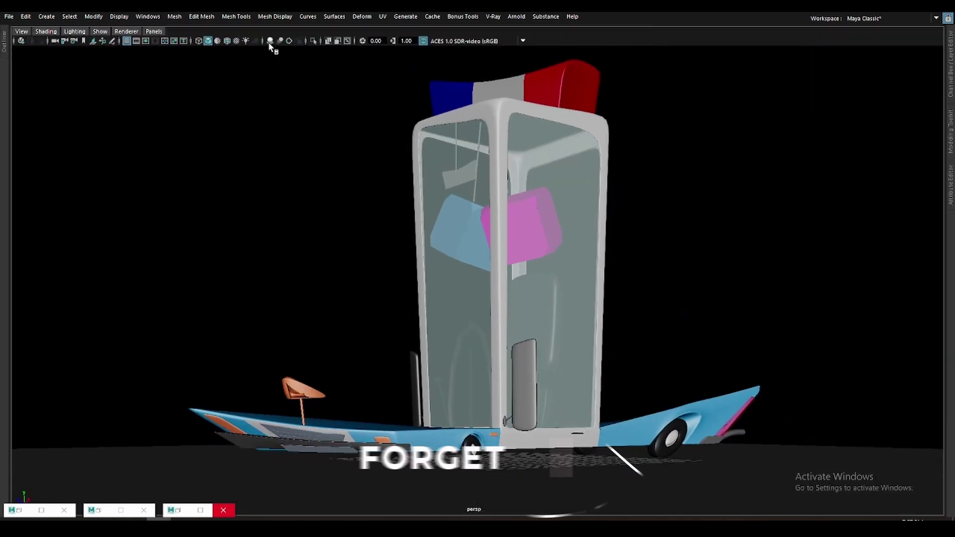